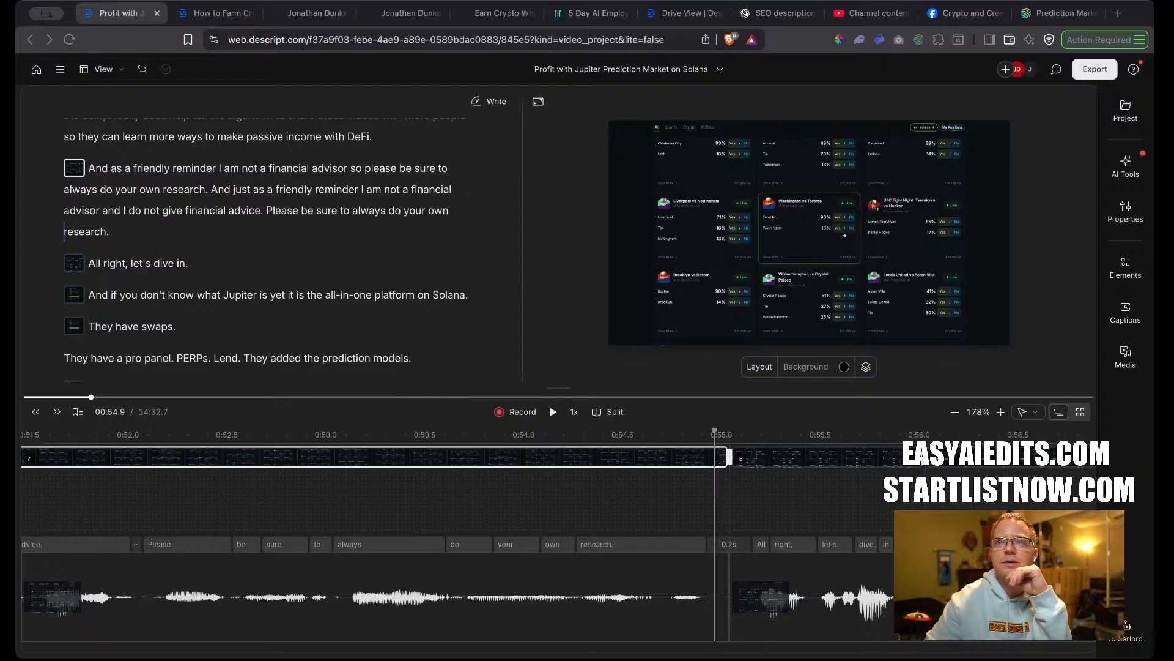
Review the edited intro in the transcript, playing back the sentence about placing your first prediction.
click(209, 189)
scroll(209, 189, up, 5)
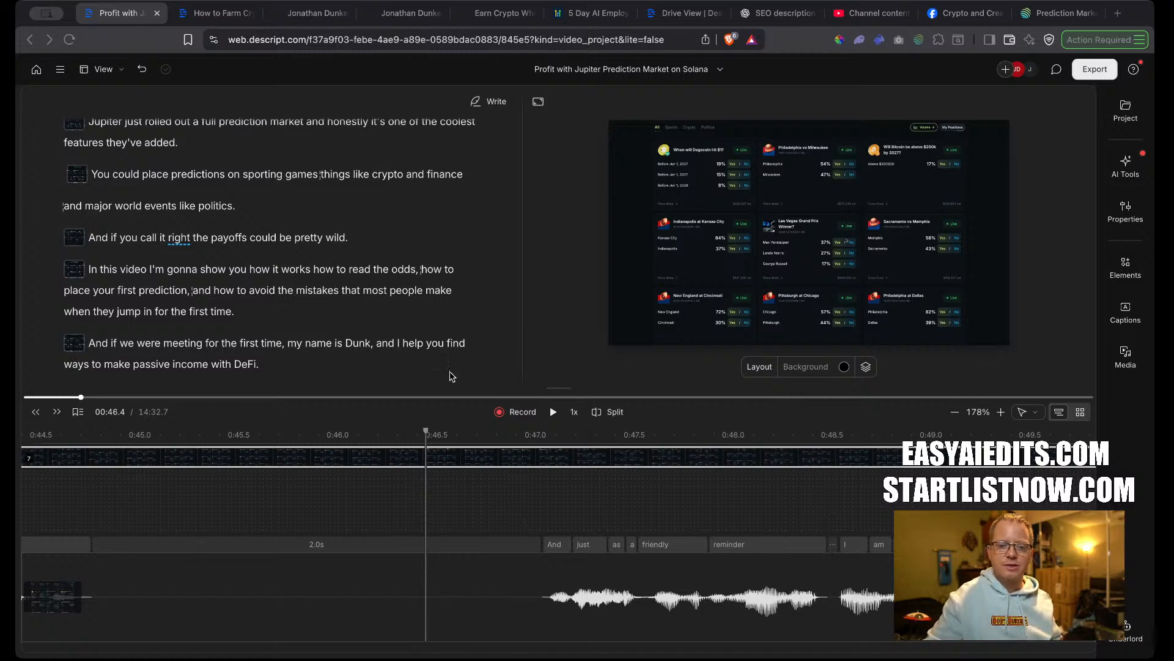
click(270, 269)
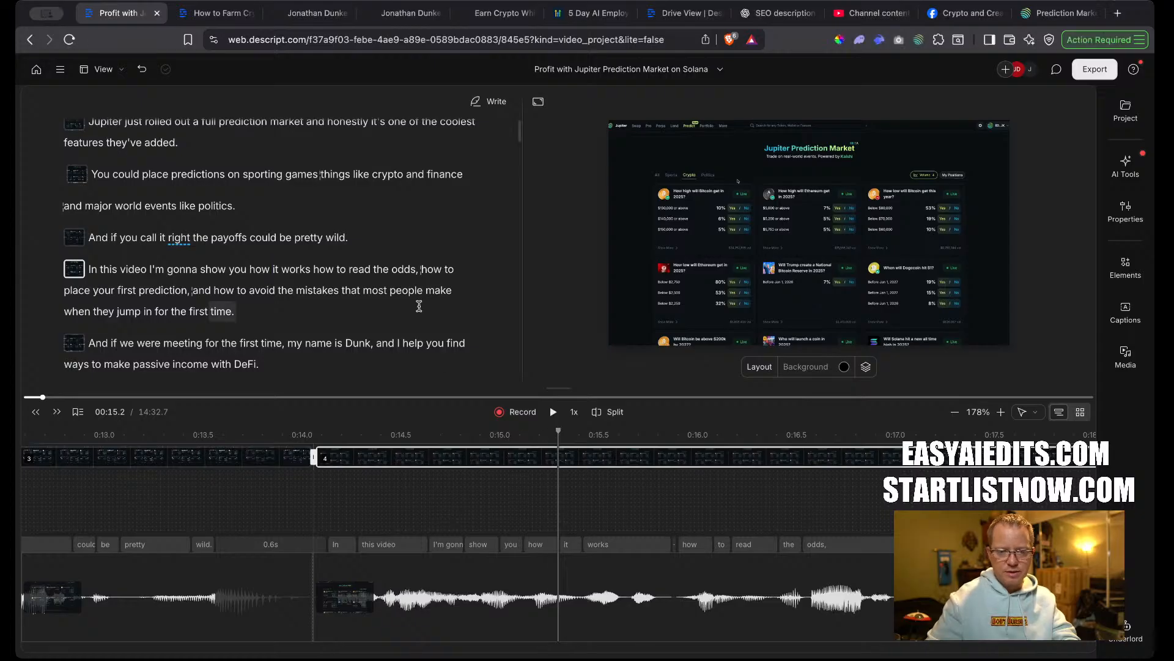
click(162, 285)
key(space)
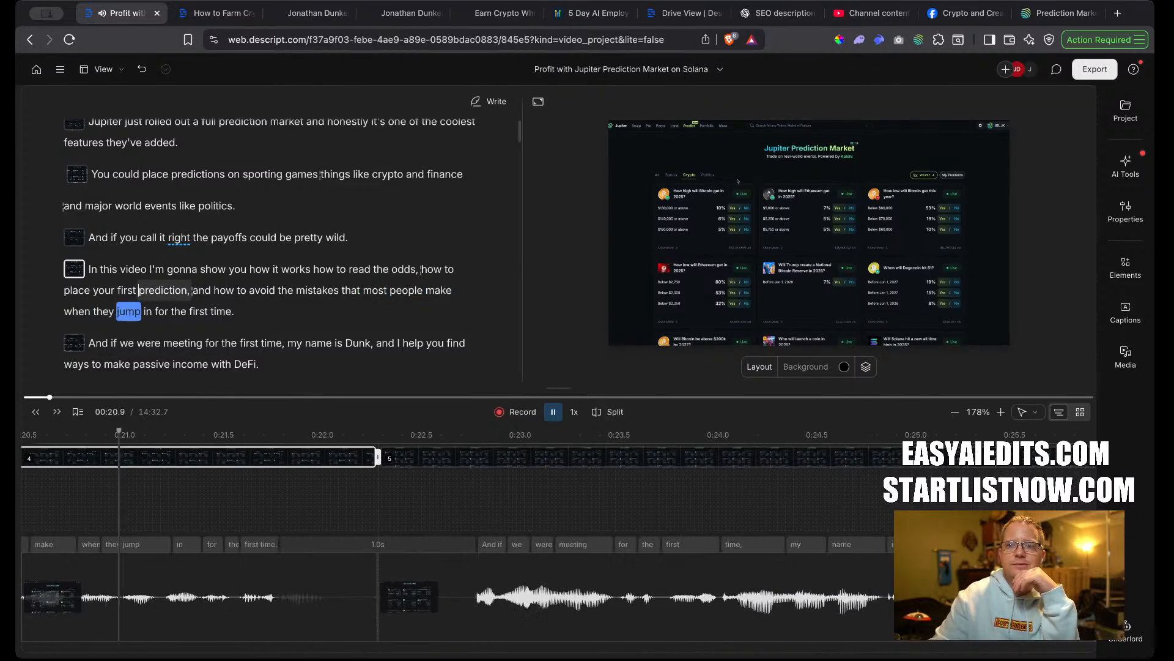
key(space)
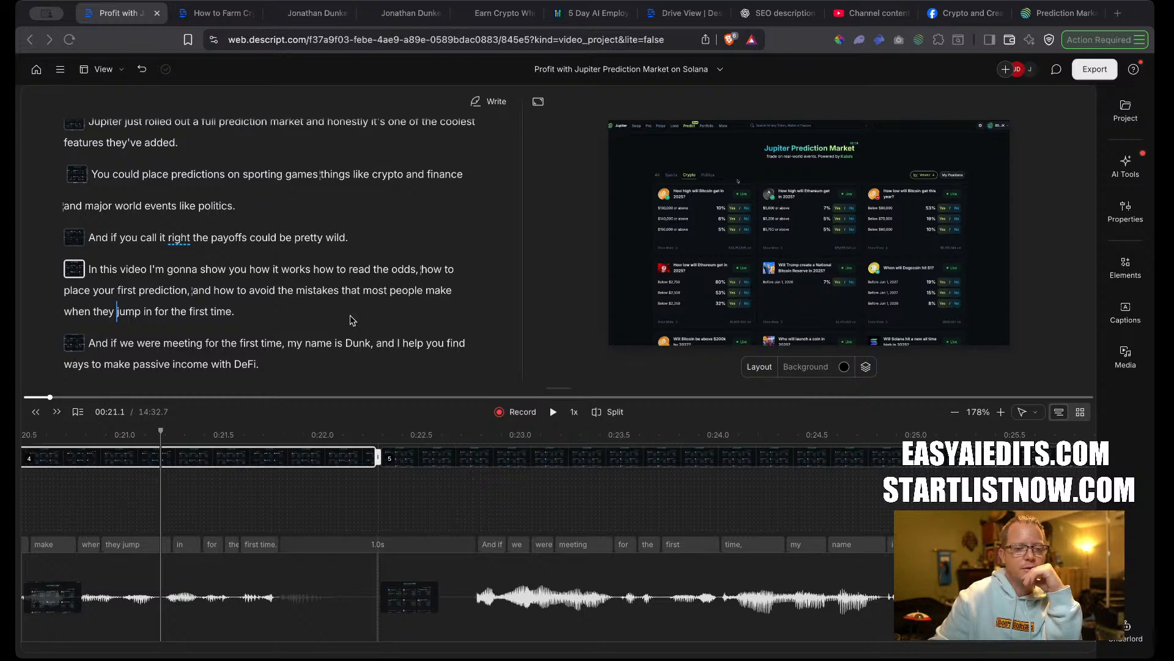
Play the Jupiter wallet scene and shorten the pause after "using Jupiter" to 0.2 s.
click(356, 223)
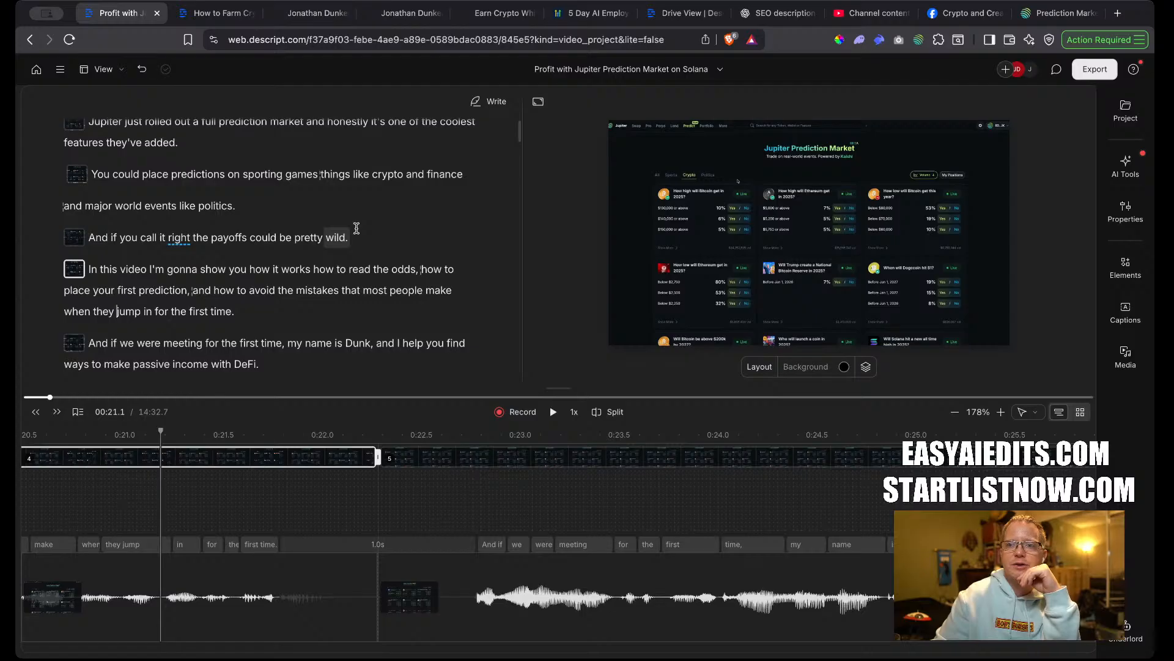
scroll(185, 263, down, 5)
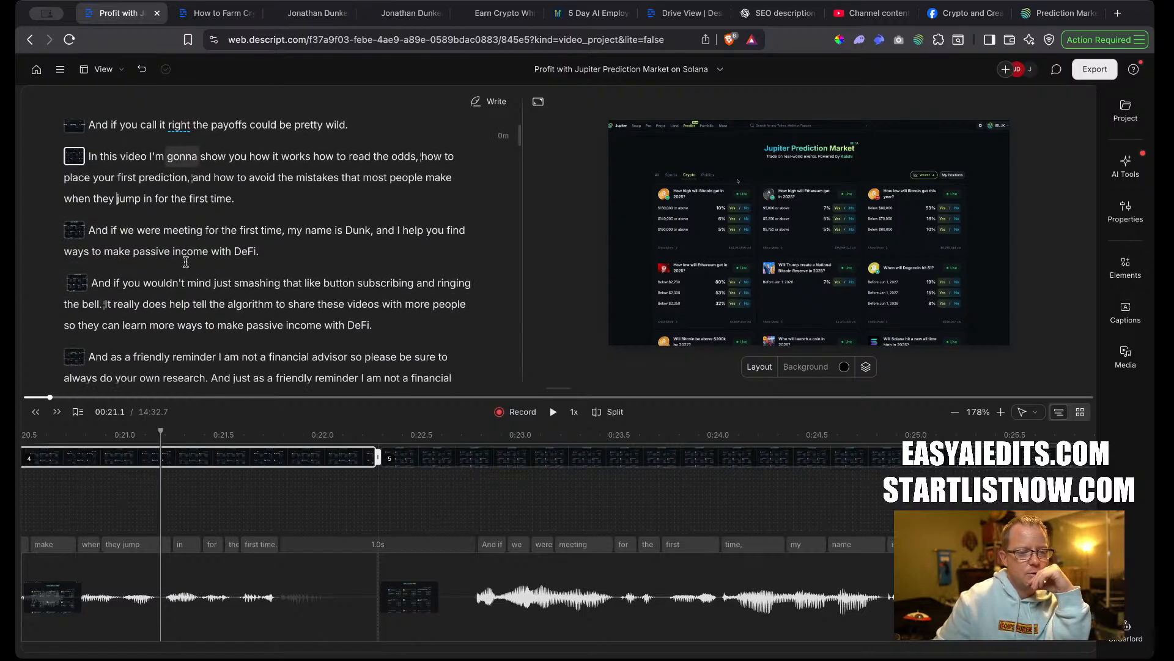
scroll(186, 263, down, 4)
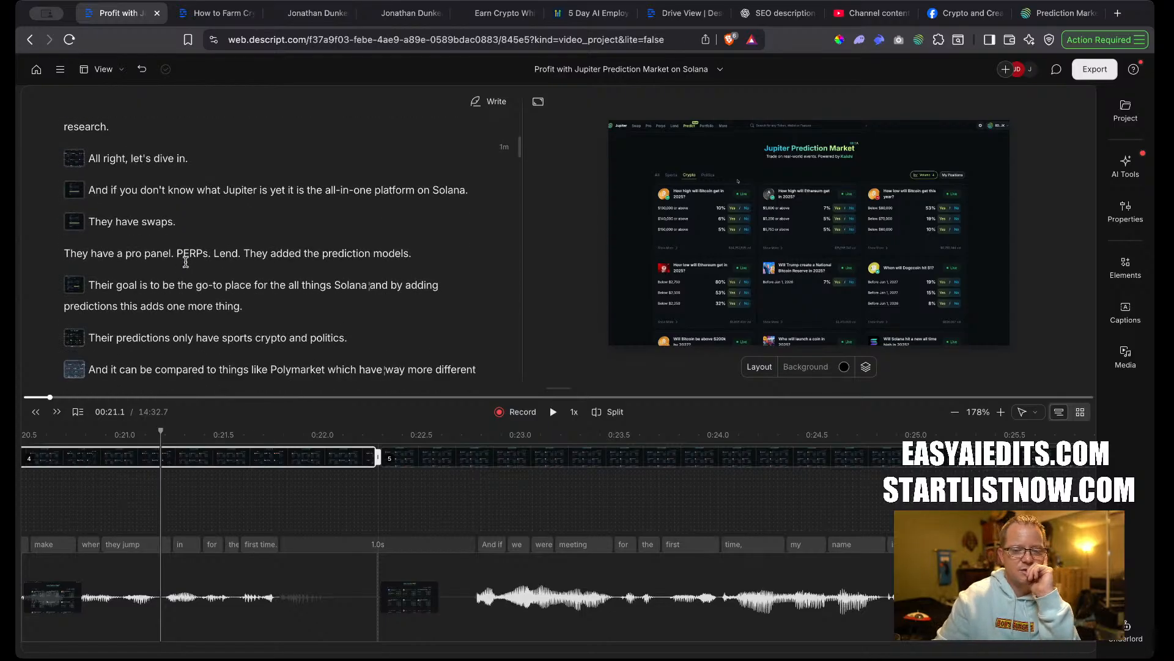
scroll(185, 262, down, 12)
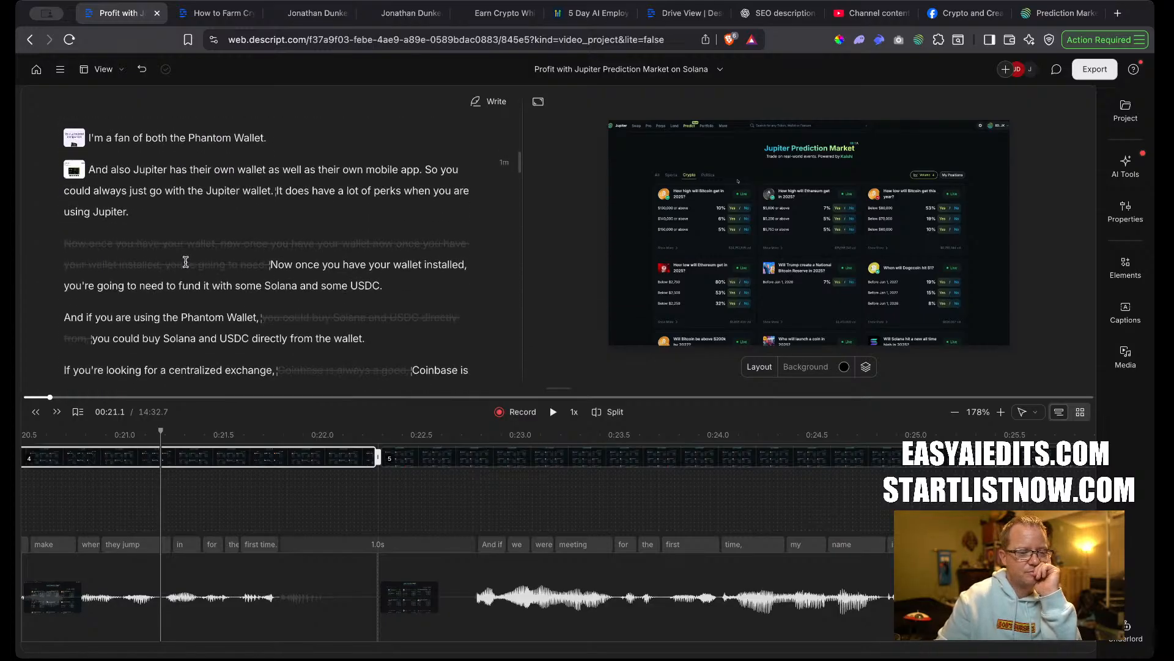
click(74, 141)
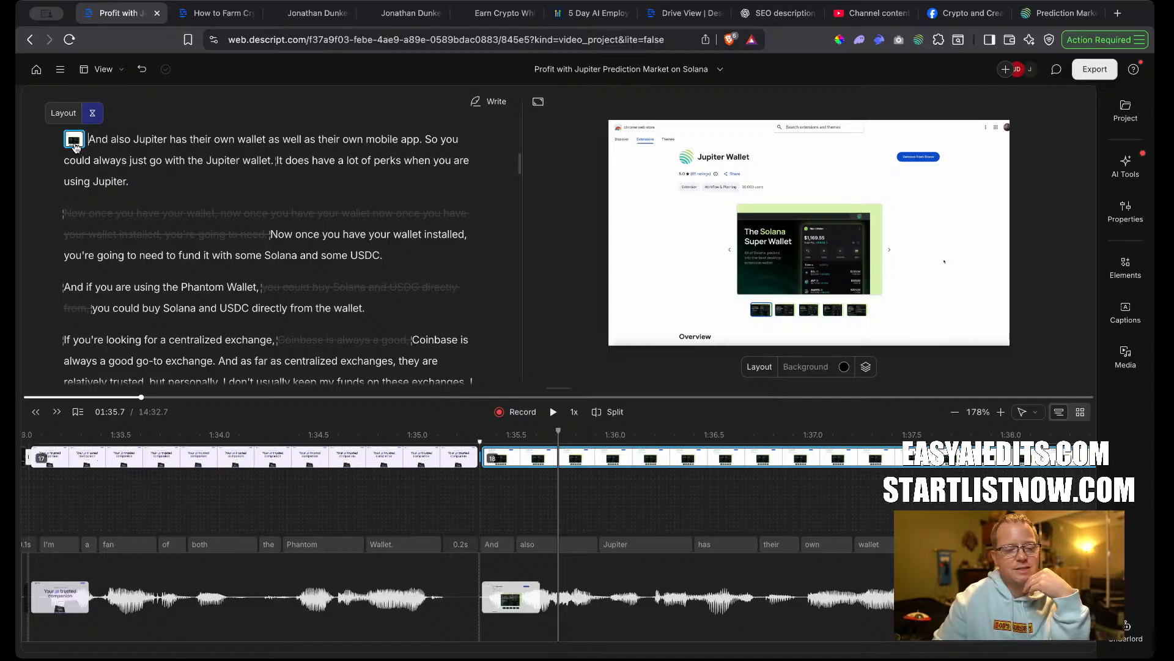
key(space)
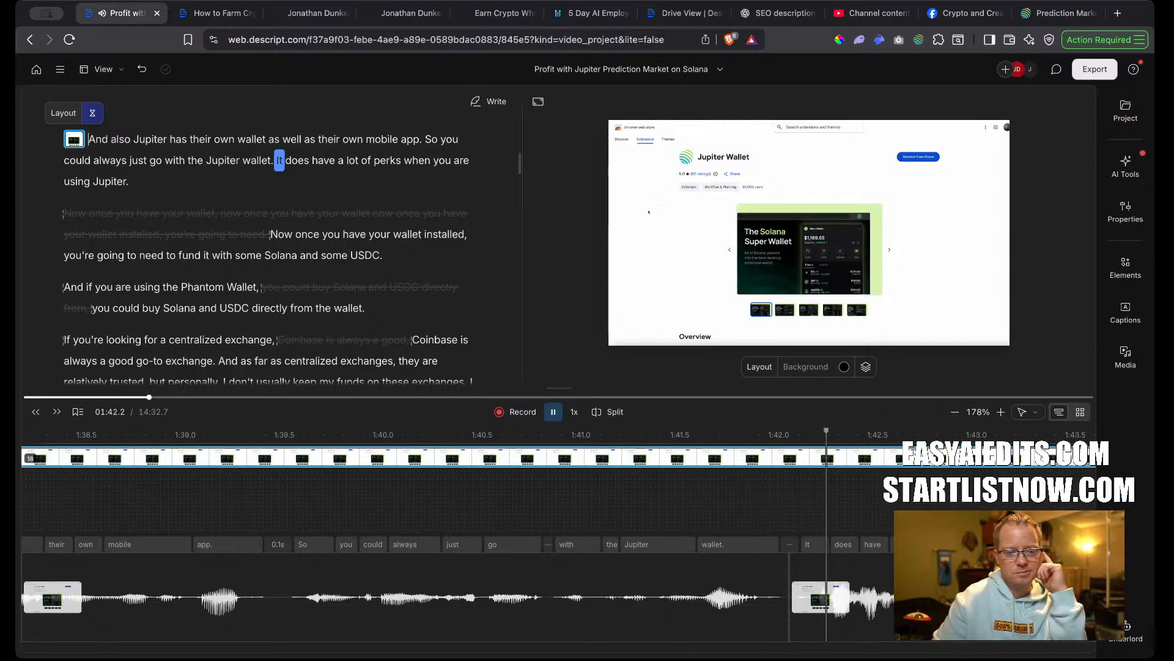
mouse_move(135, 213)
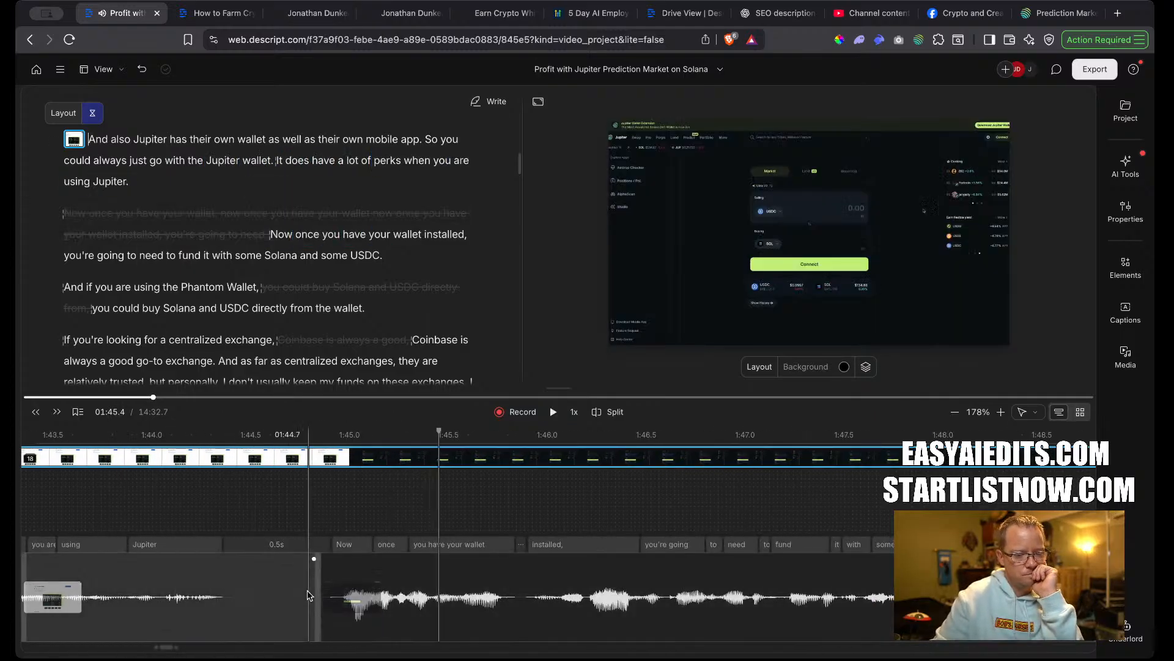
drag(320, 603, 250, 595)
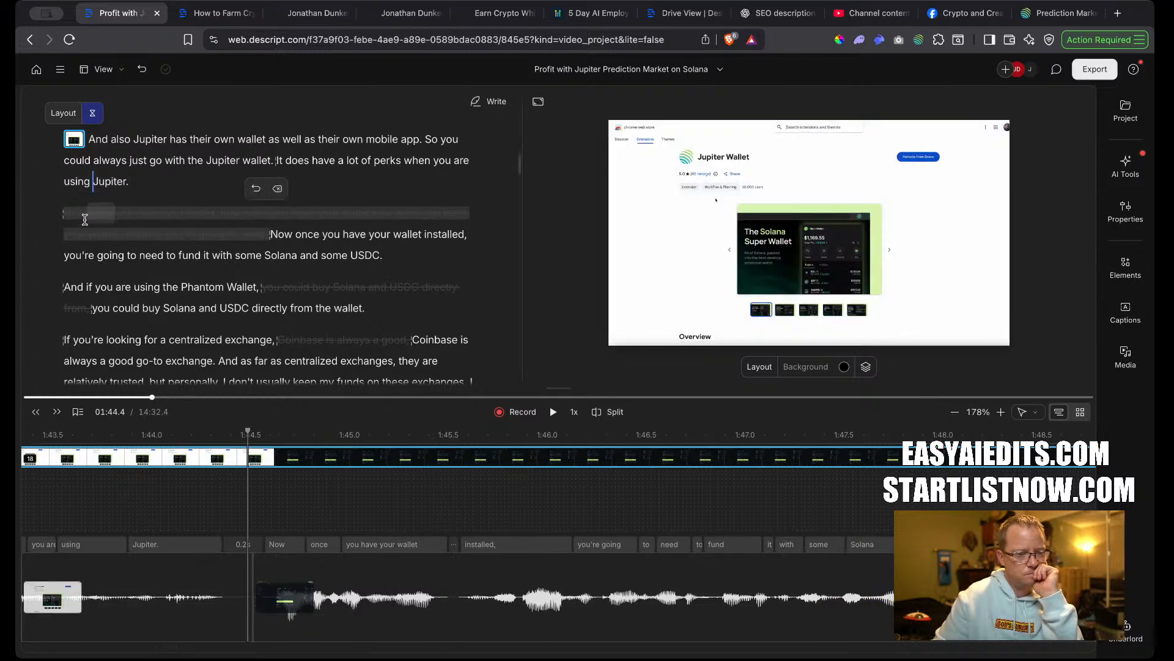
Delete the struck-out repeated takes before "Now once you have your wallet installed" and start a new scene at that sentence.
click(278, 188)
click(65, 212)
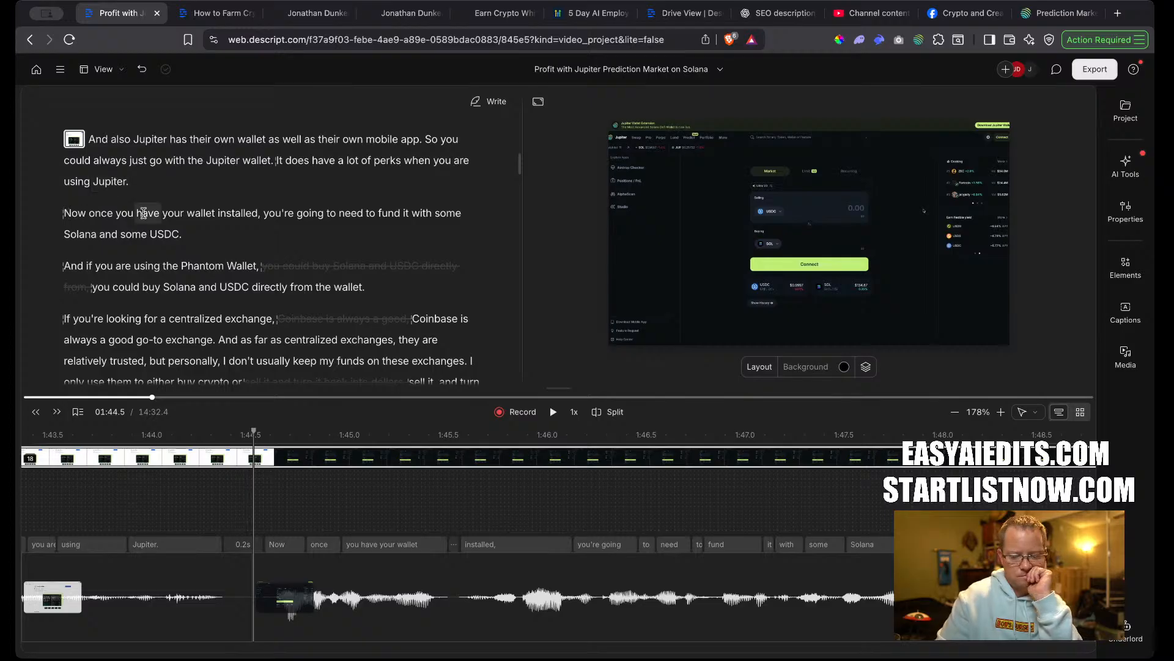
key(slash)
Start a new scene at "And if you are using the Phantom Wallet" and shorten the pause before it to 0.2 s.
key(space)
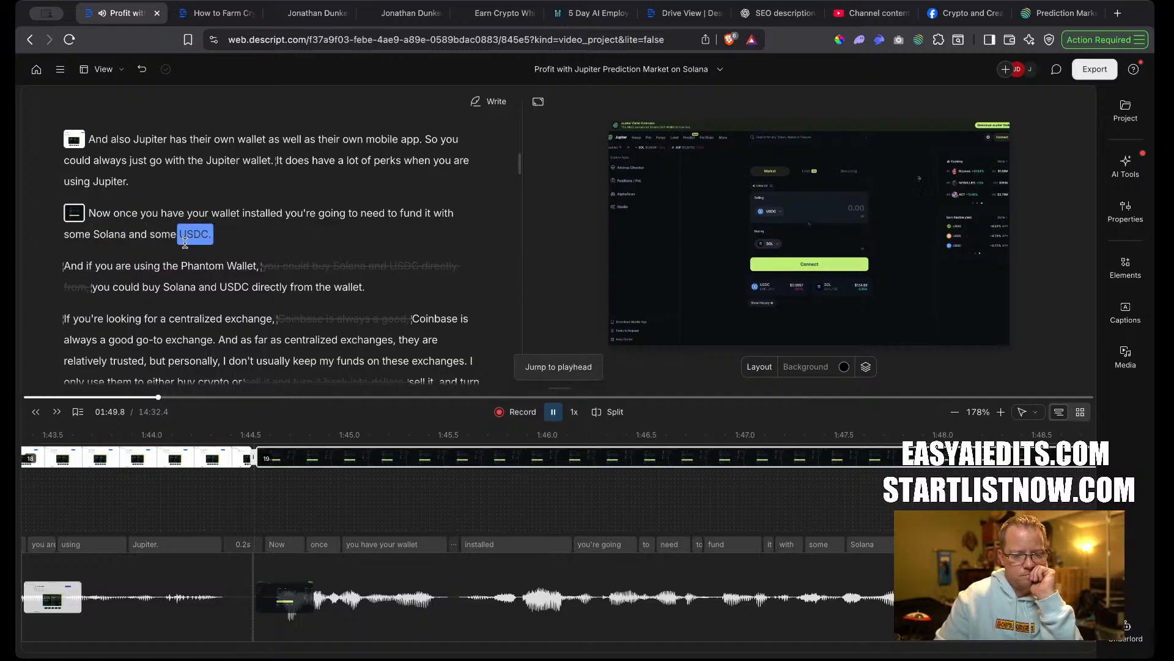
key(space)
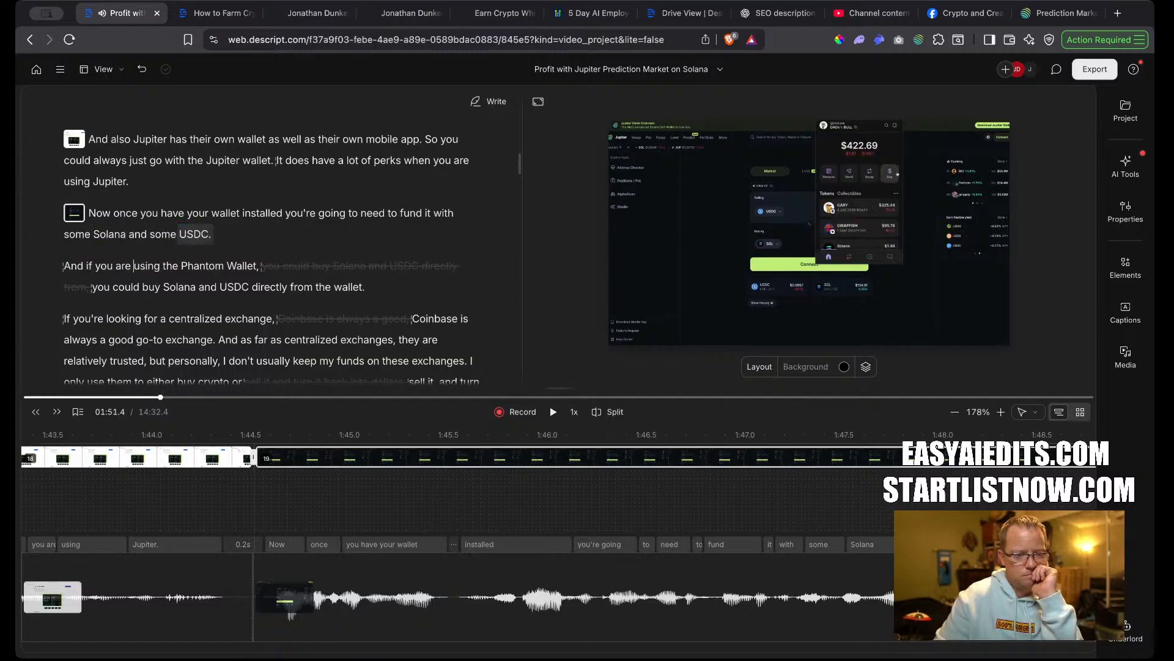
click(65, 266)
key(/)
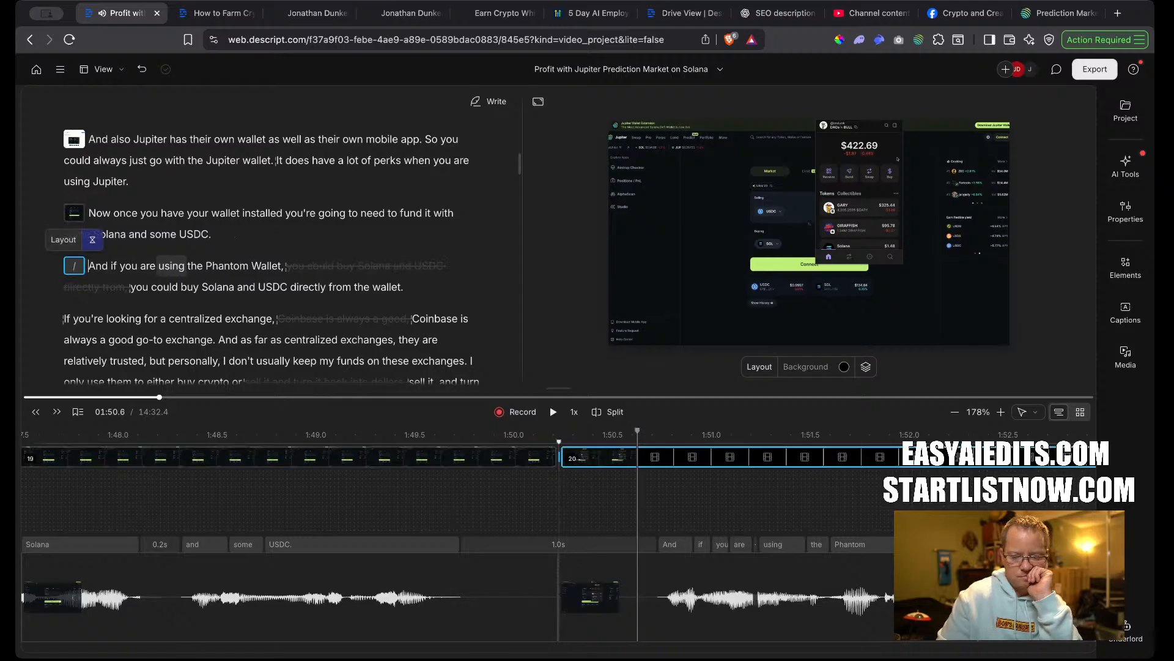
mouse_move(557, 613)
mouse_down()
mouse_move(485, 613)
mouse_move(562, 611)
mouse_up()
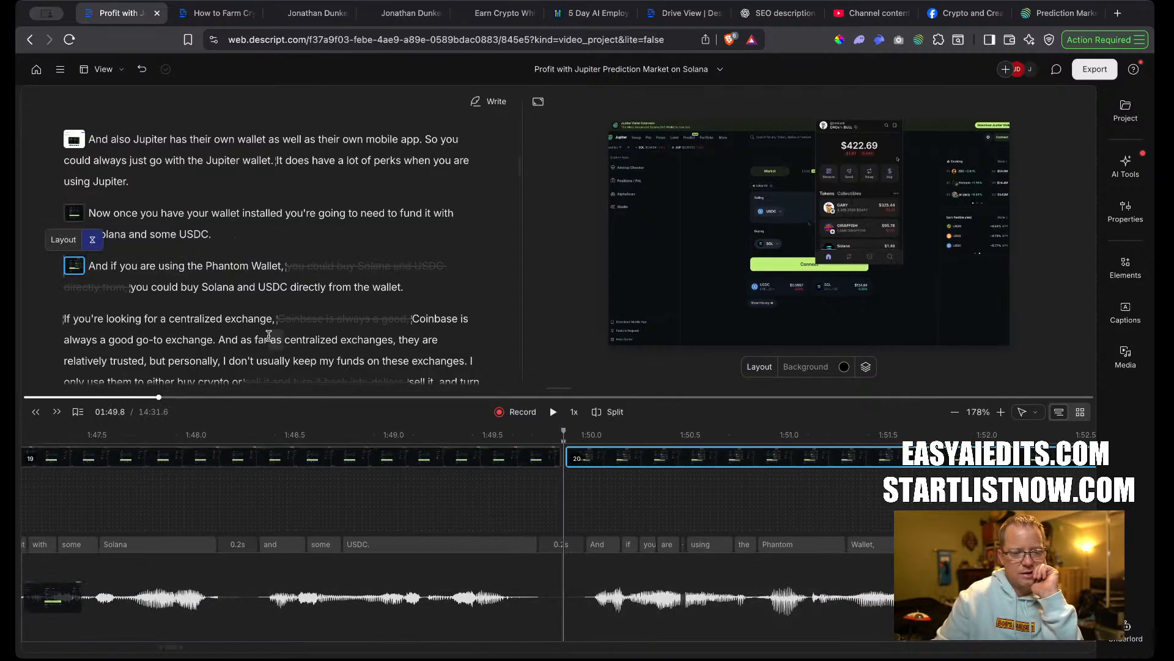
Play the Phantom Wallet sentence and delete the struck-out take before "you could buy Solana and USDC directly".
click(74, 268)
key(space)
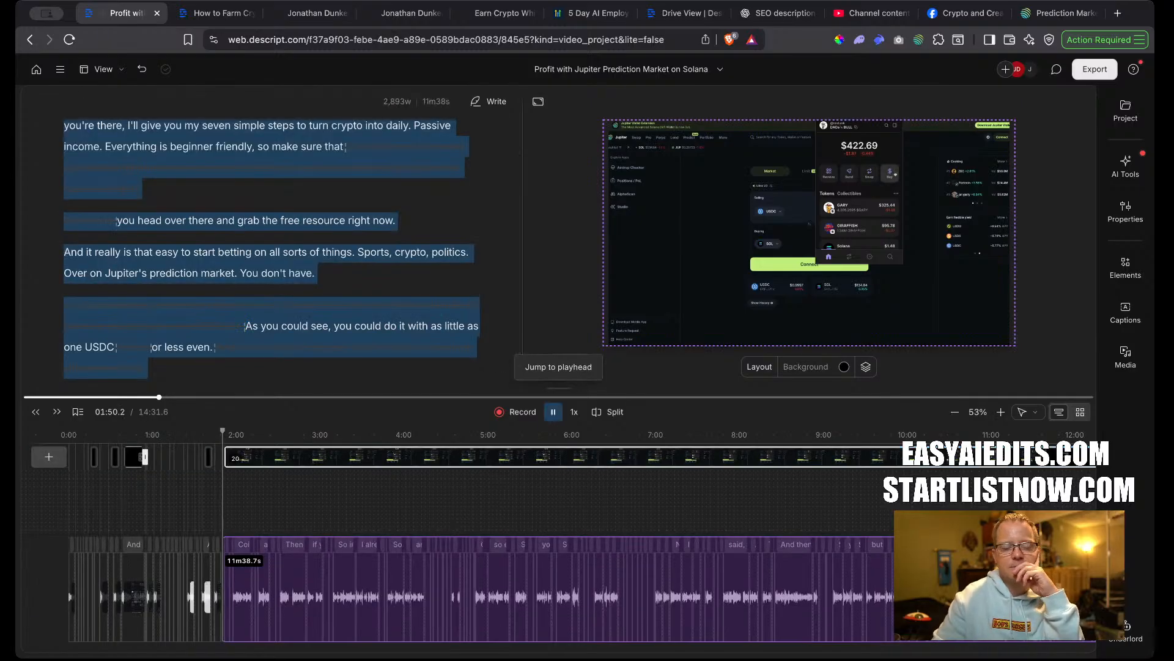
key(space)
scroll(228, 526, up, 5)
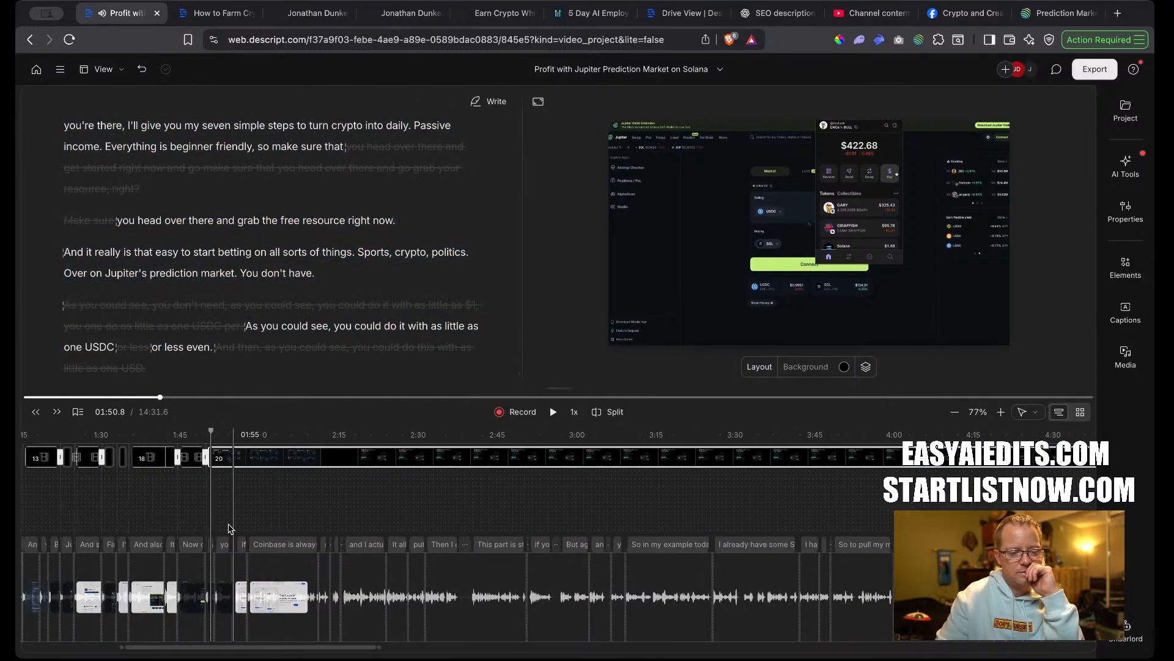
scroll(225, 526, up, 2)
click(92, 512)
key(space)
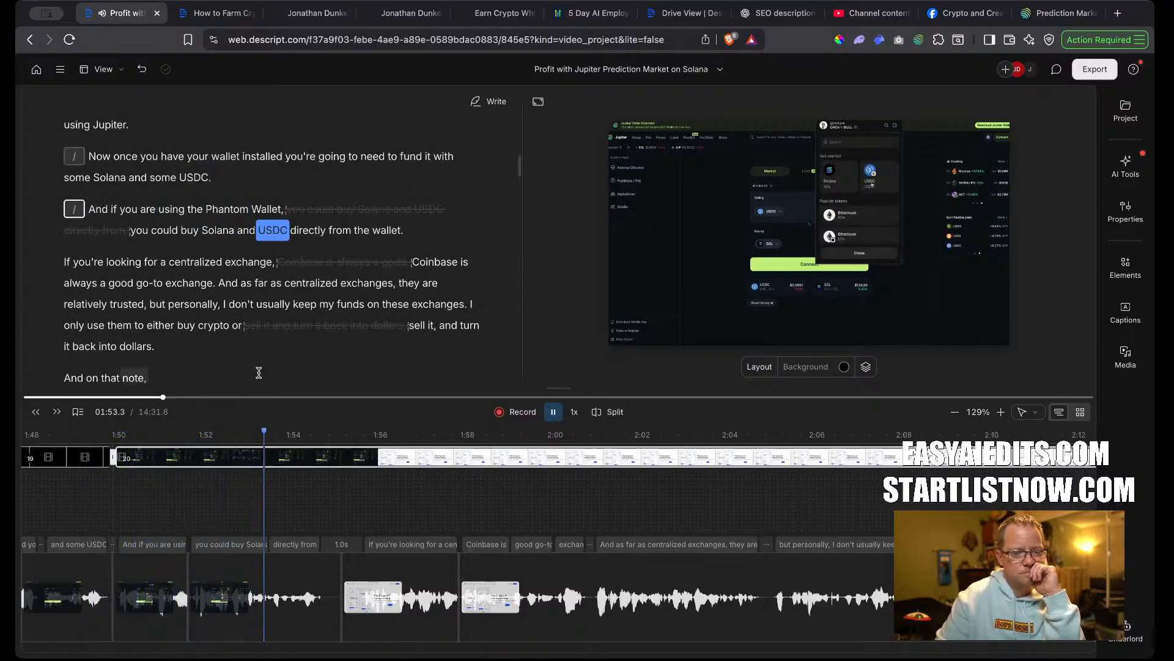
key(space)
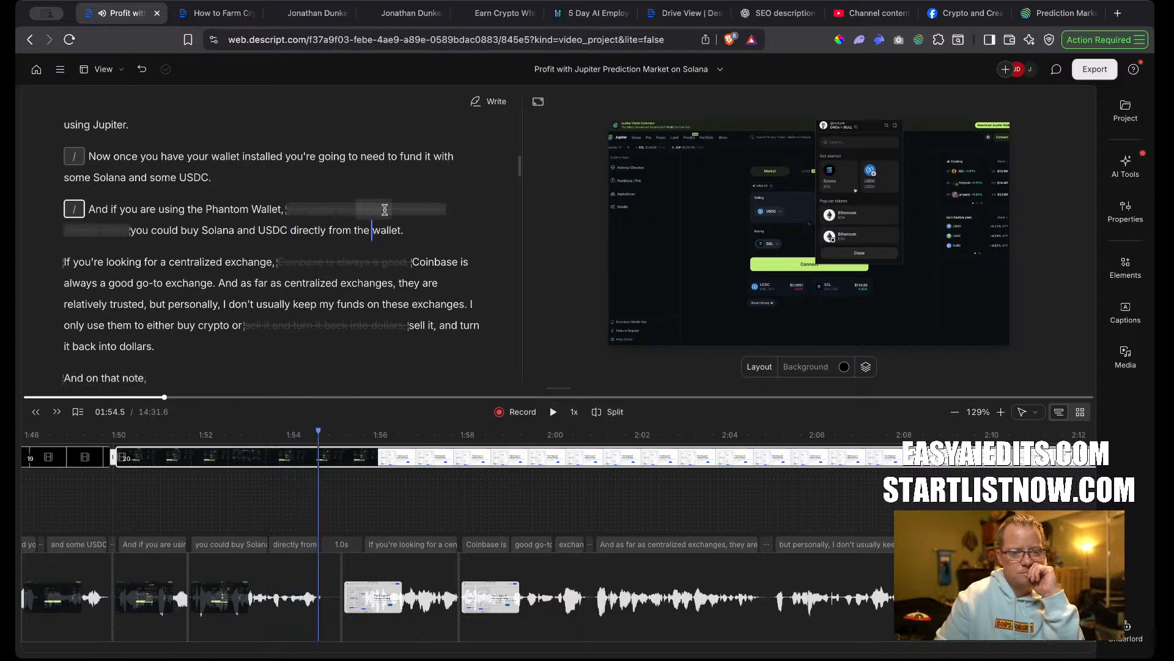
mouse_move(385, 210)
click(266, 188)
click(283, 210)
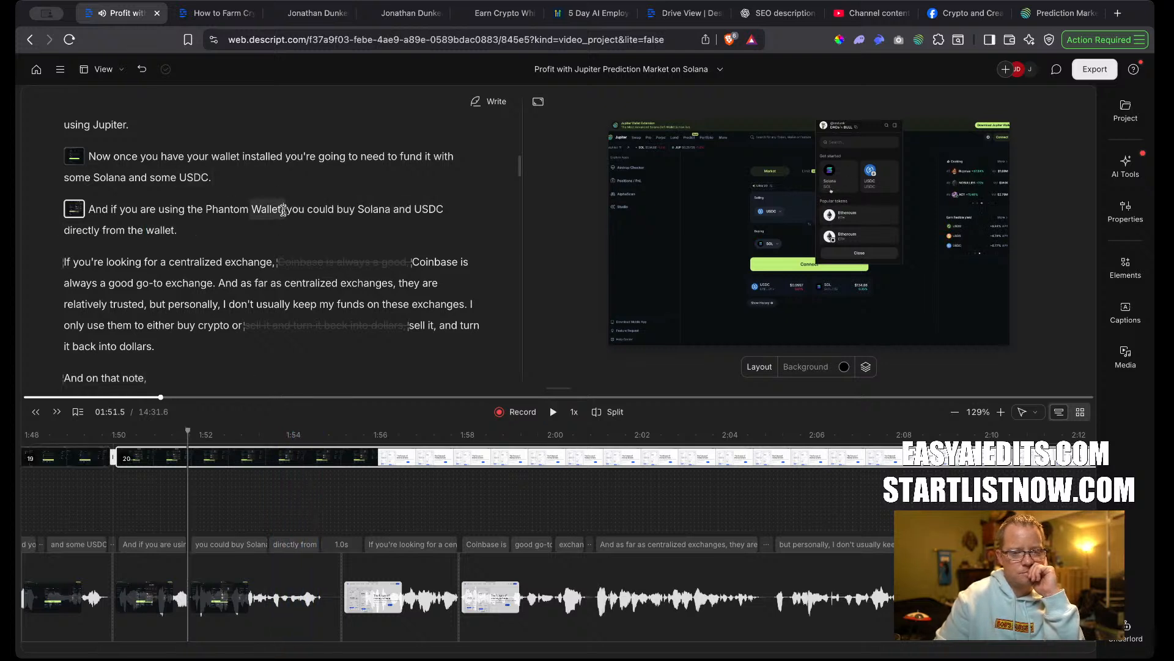
Shorten the pause after "directly from the wallet" and start a new scene at "If you're looking for a centralized exchange".
key(space)
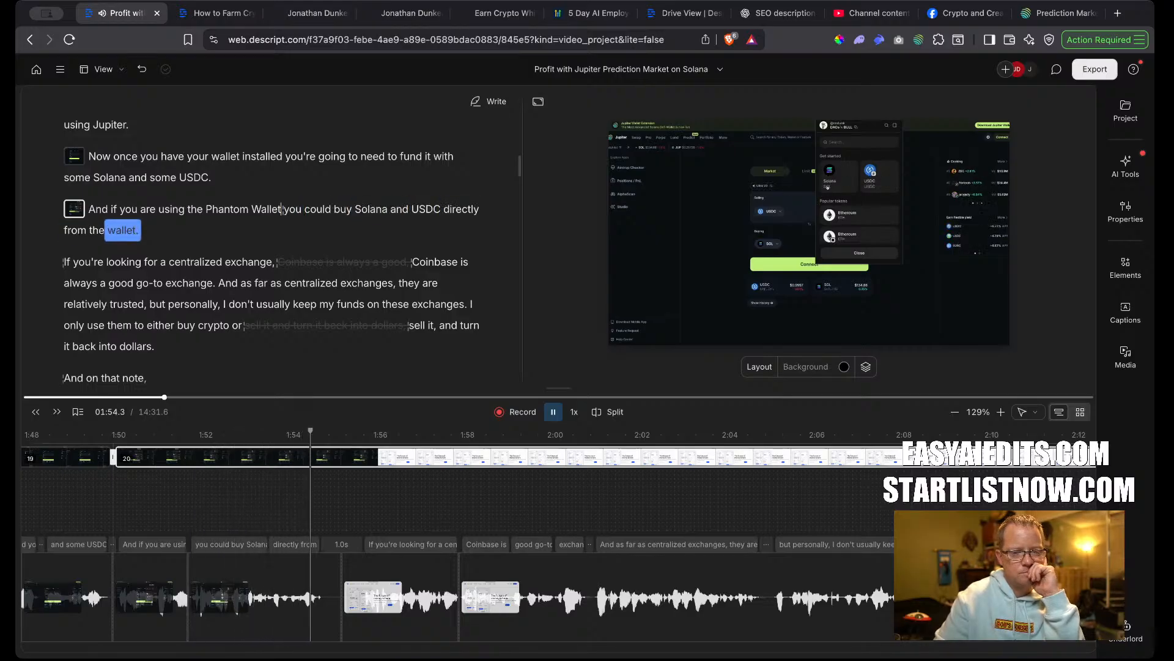
key(space)
scroll(334, 602, up, 3)
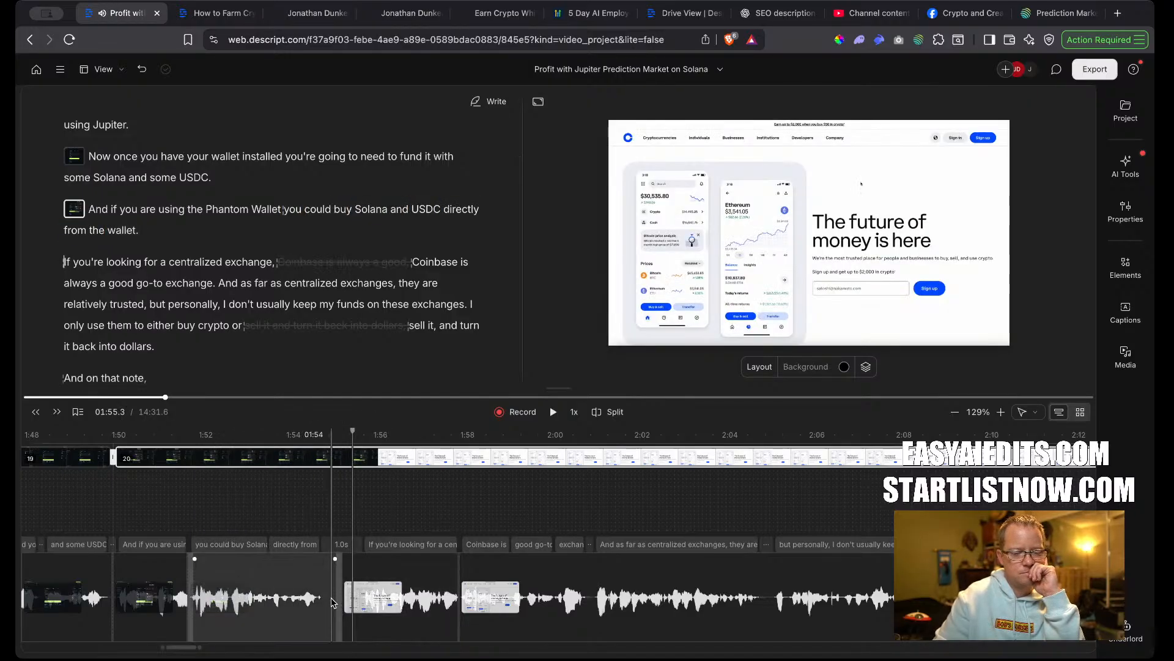
drag(333, 602, 382, 622)
click(68, 262)
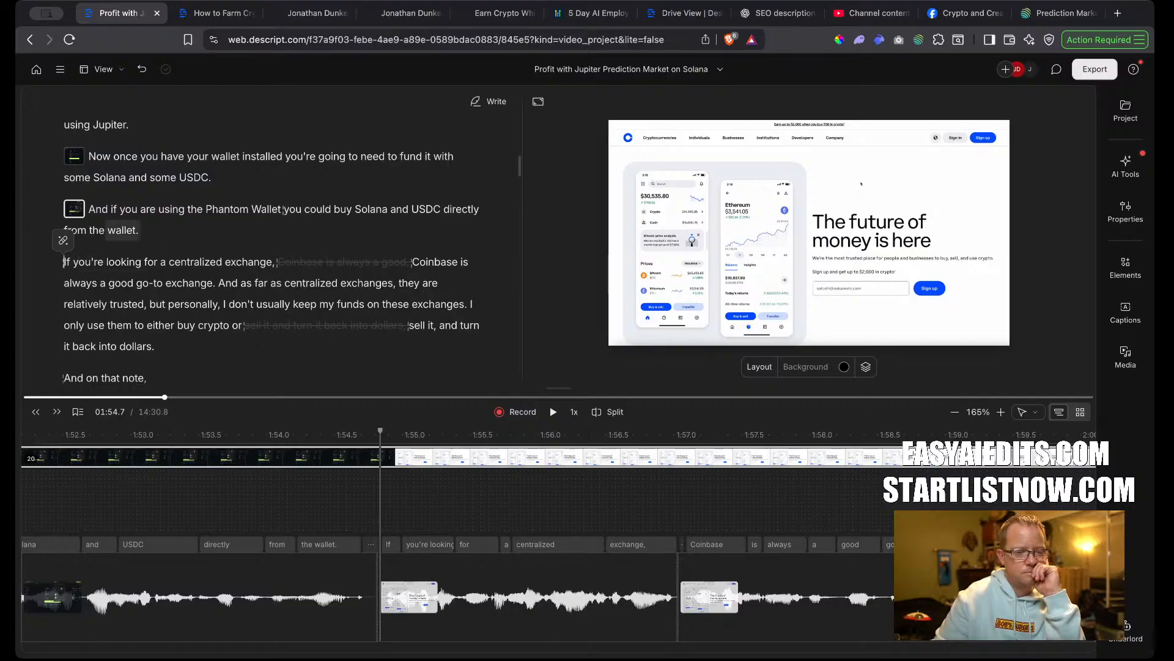
key(slash)
Delete the struck-out "Coinbase is always a good" take and remove the comma after "centralized exchange".
key(space)
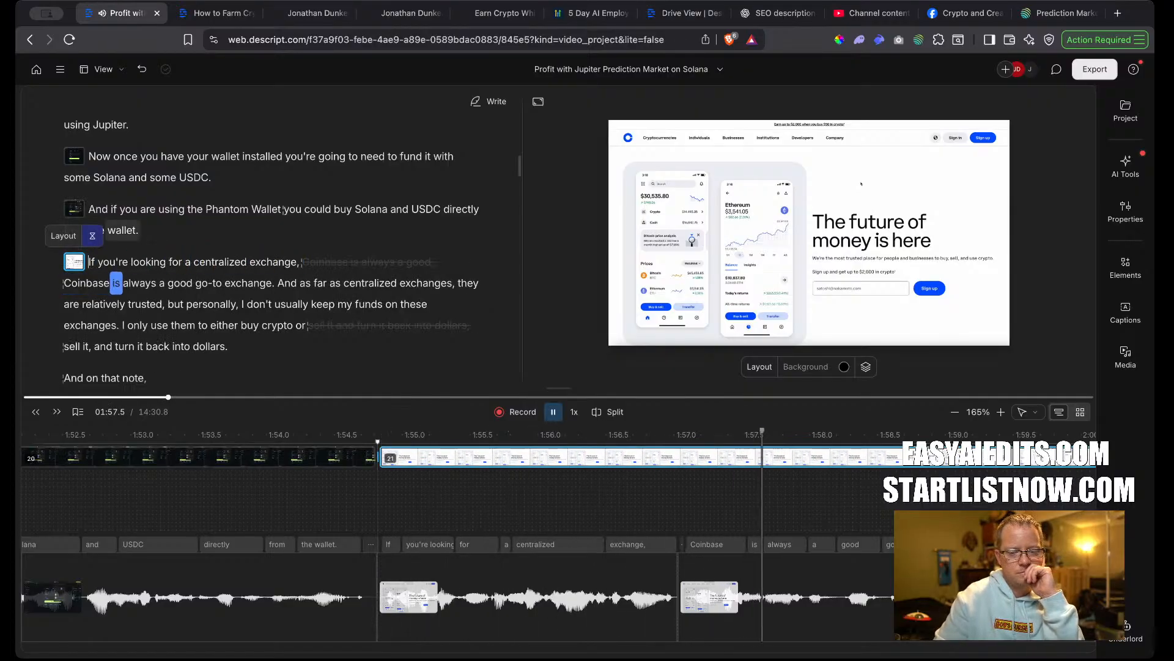
key(space)
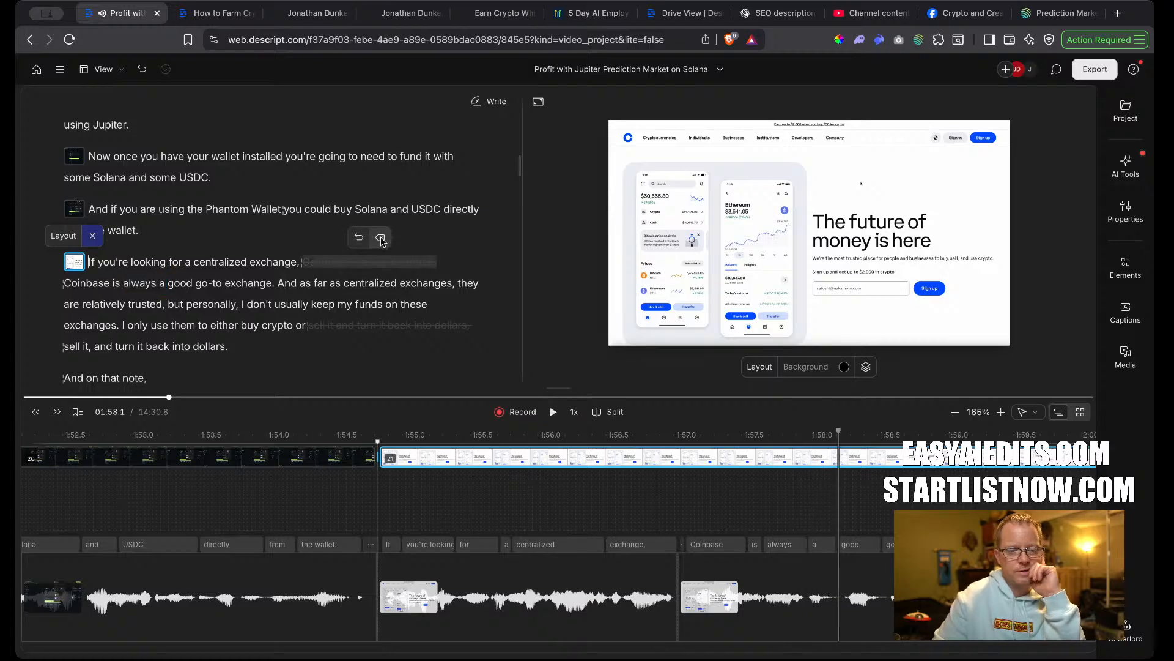
click(380, 239)
click(302, 262)
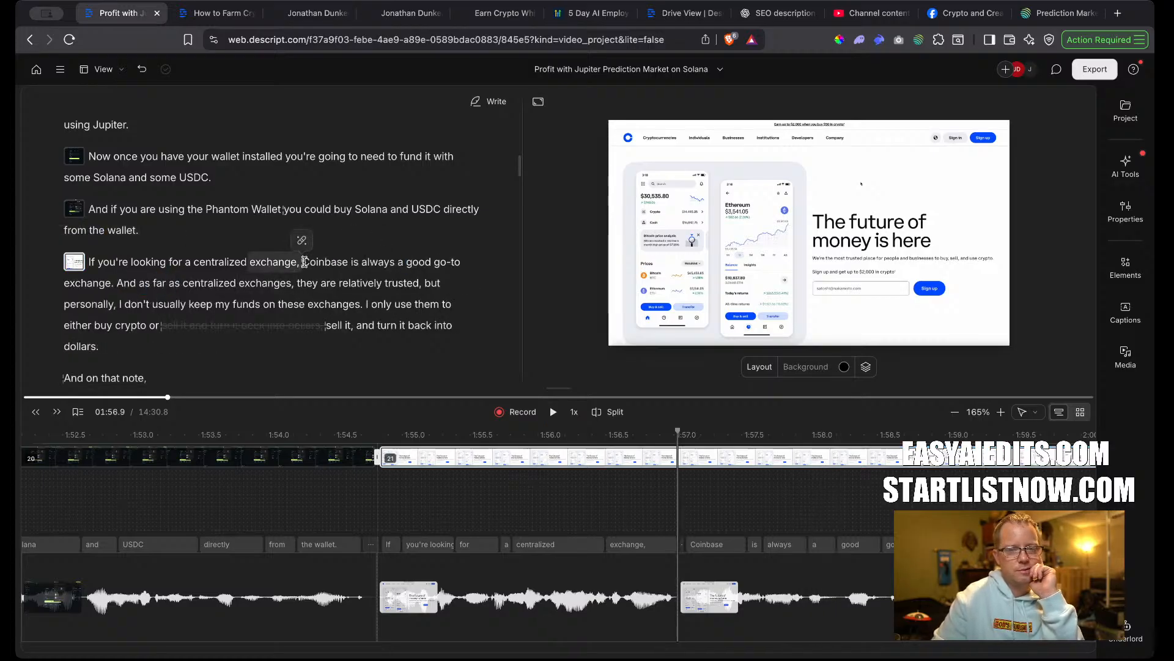
key(BackSpace)
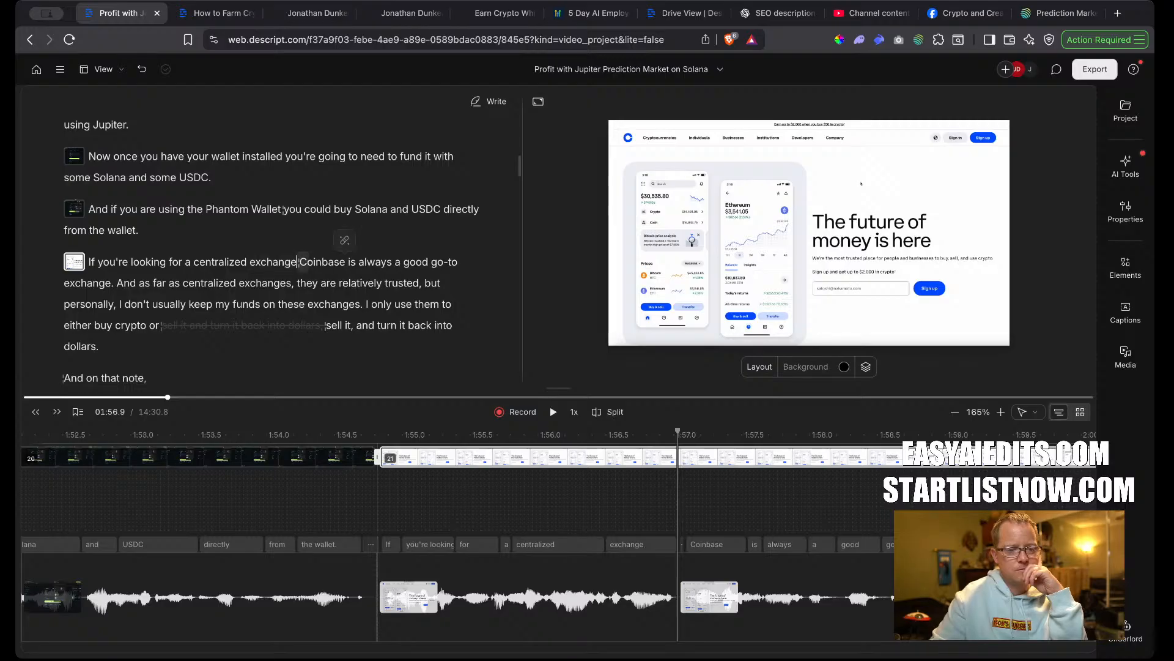
Play the Coinbase paragraph, removing the commas after "trusted" and "personally" and the struck-out take before "sell it".
click(222, 263)
key(space)
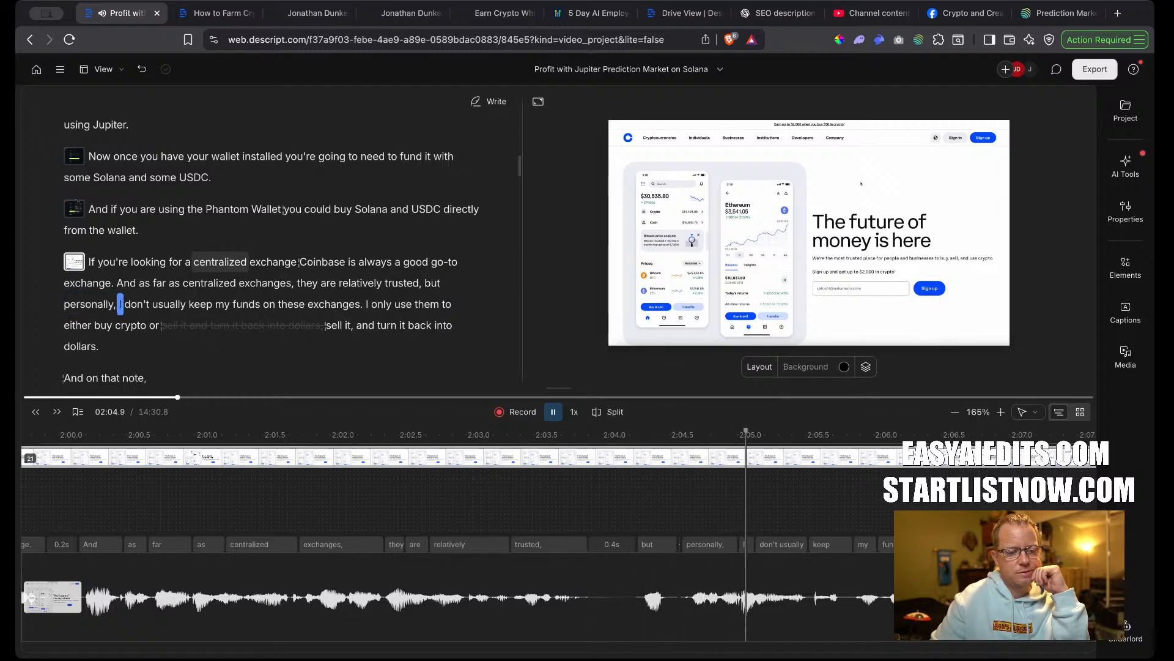
key(space)
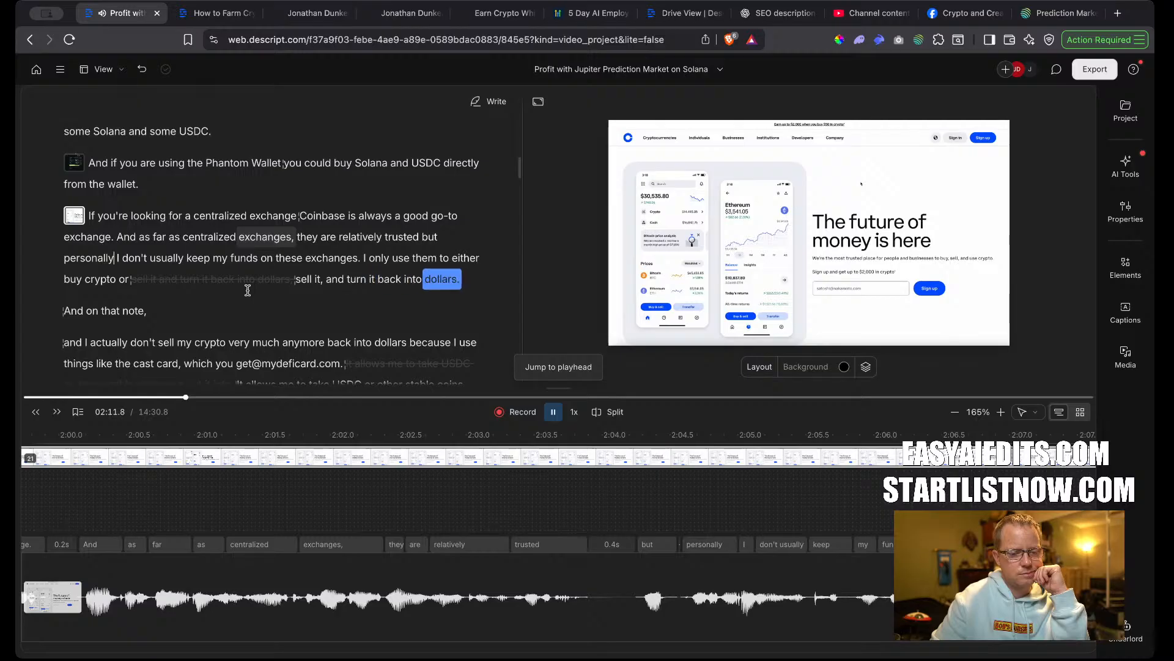
key(space)
mouse_move(238, 276)
click(224, 257)
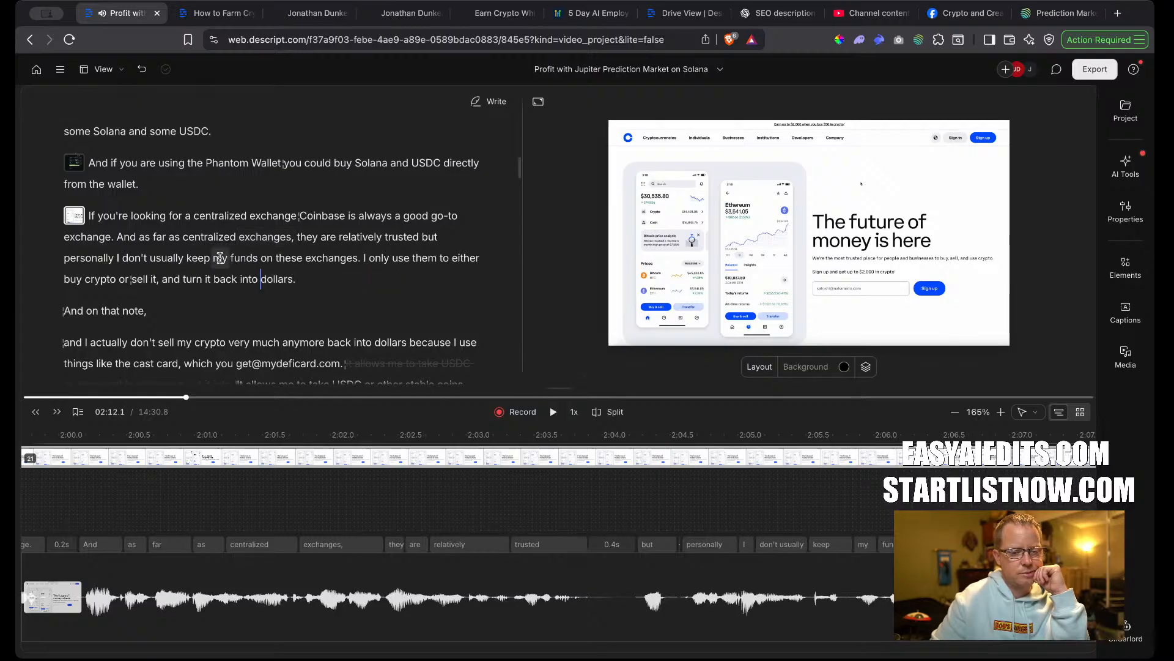
Remove the comma after "sell it" and shorten the pause between "back into dollars" and "And on that note".
click(160, 285)
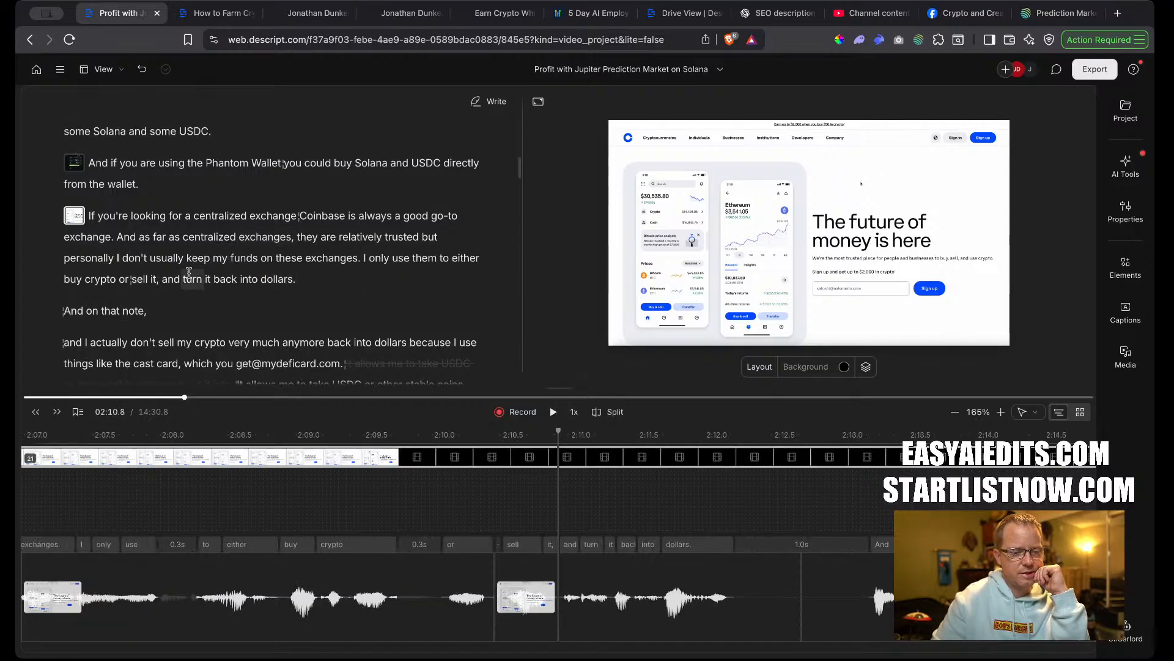
key(space)
key(space)
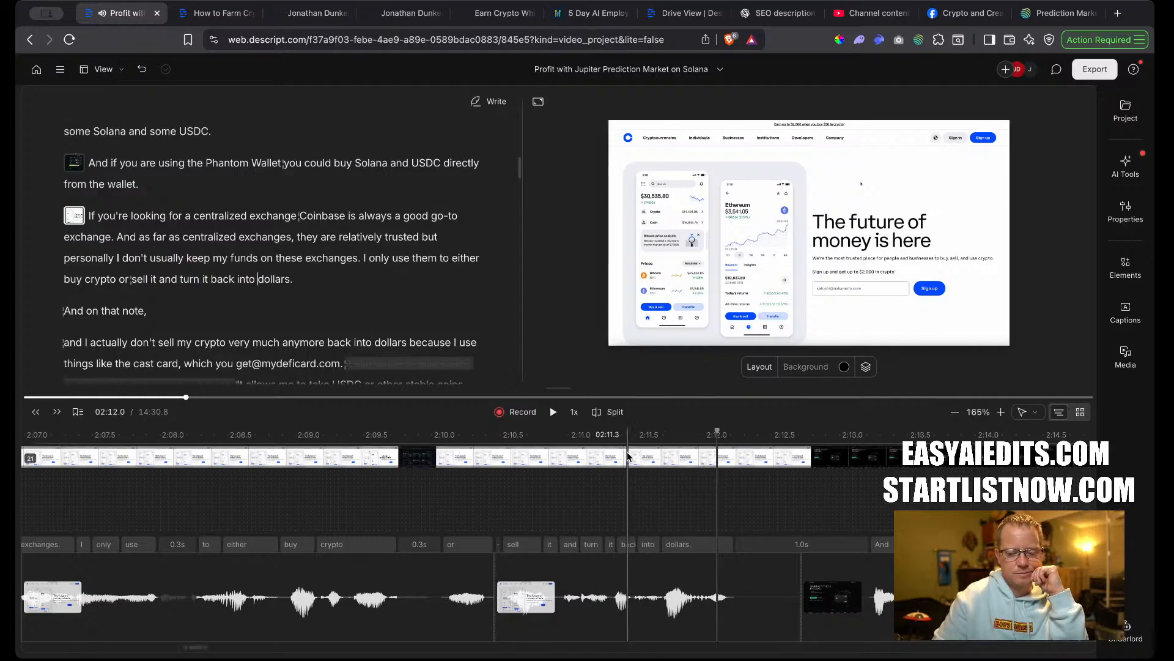
mouse_move(800, 597)
mouse_down()
mouse_move(748, 598)
mouse_move(805, 598)
mouse_up()
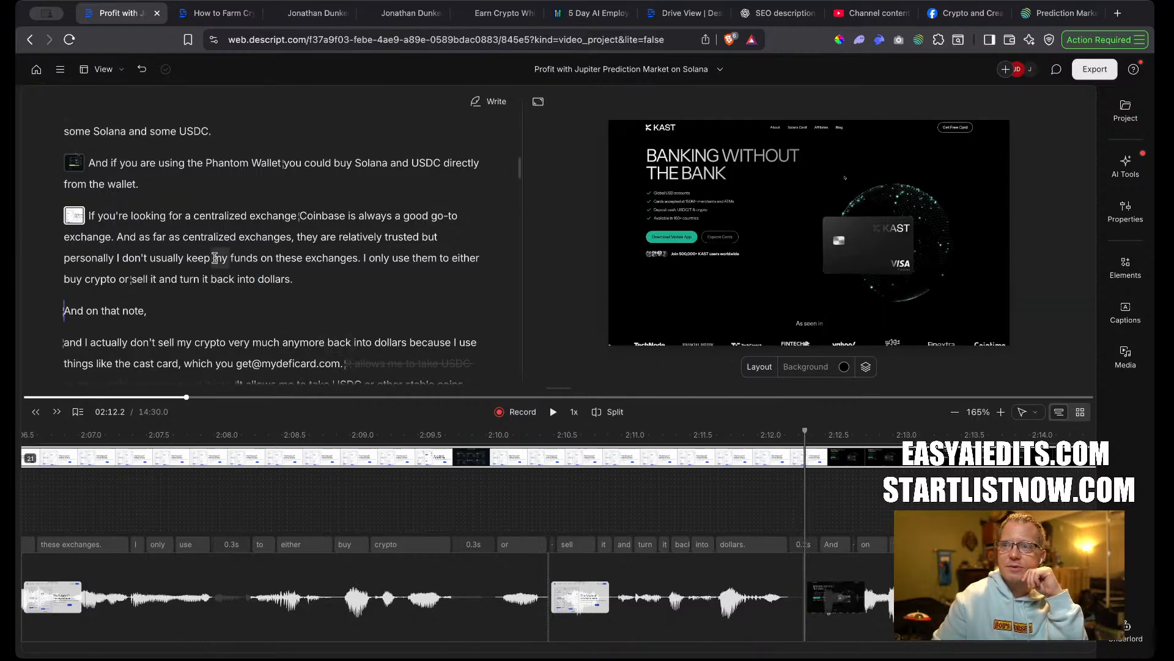
Delete "And on that note," and start a new scene at "And I actually don't sell my crypto", then play it back.
key(space)
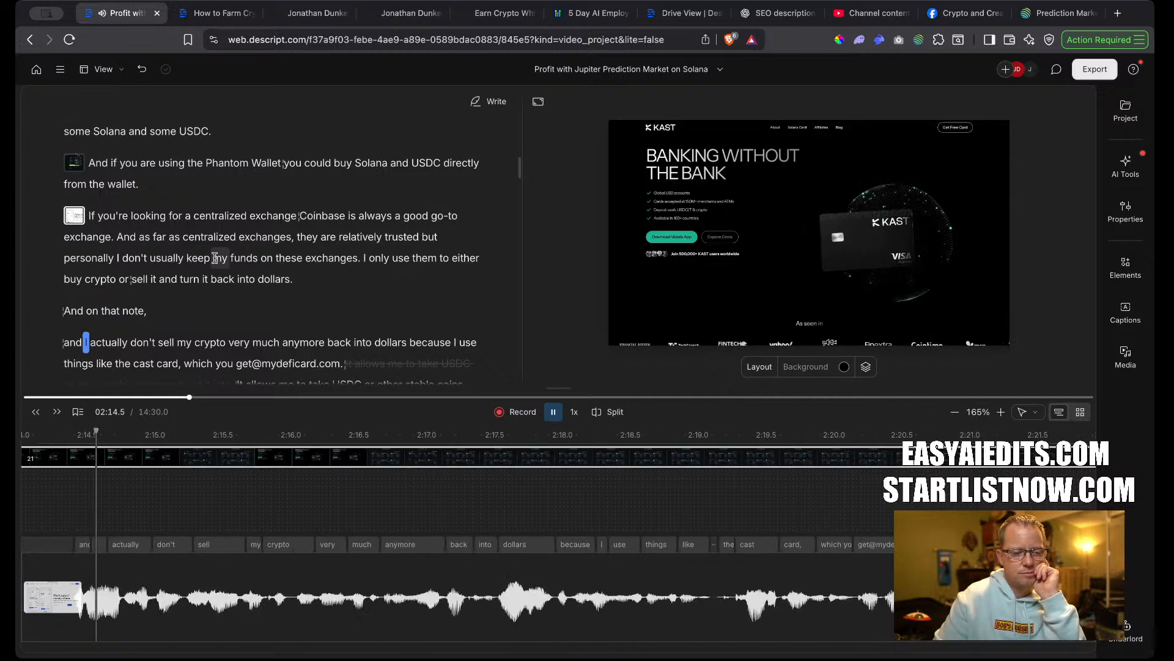
key(space)
drag(172, 310, 64, 310)
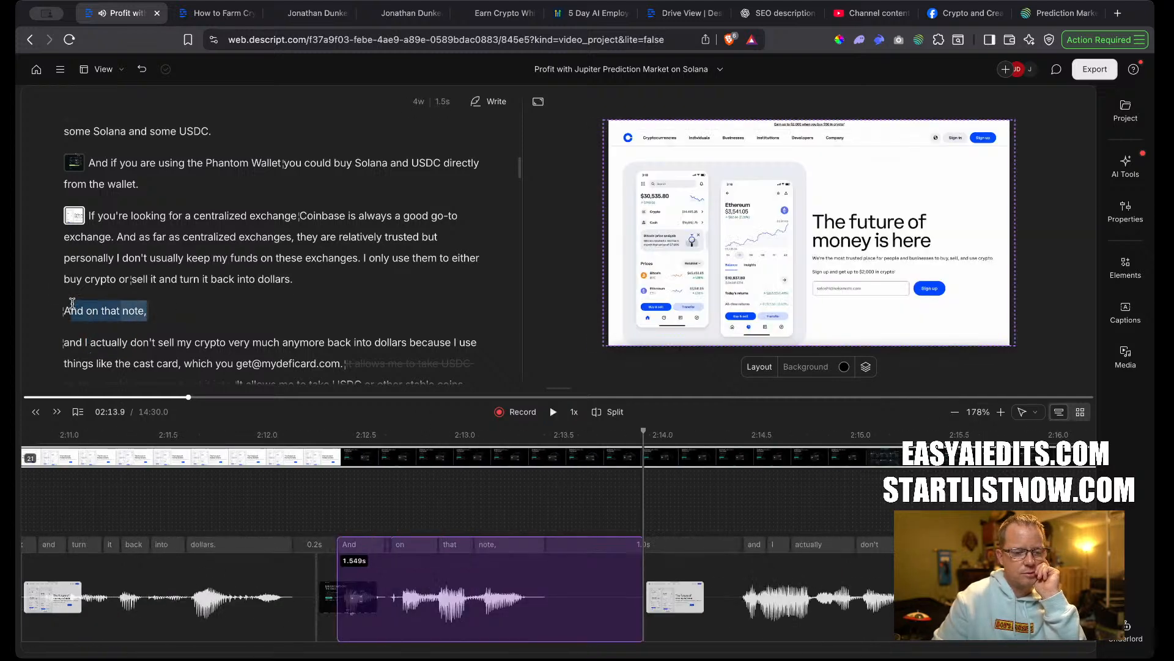
key(BackSpace)
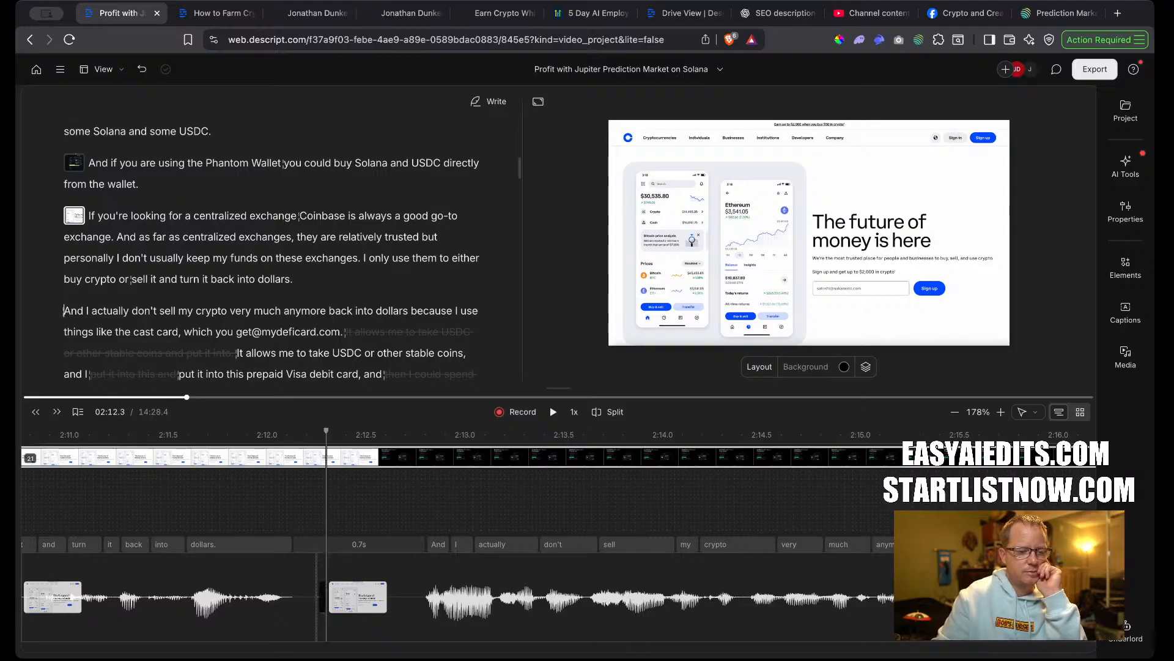
text(/)
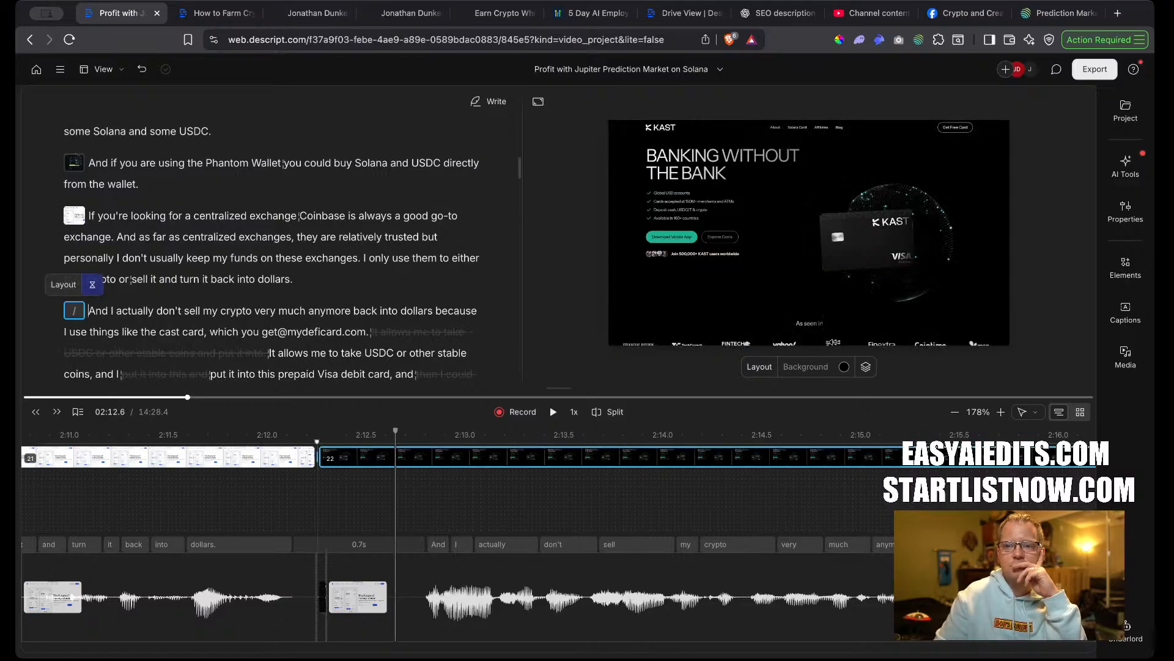
key(space)
key(space)
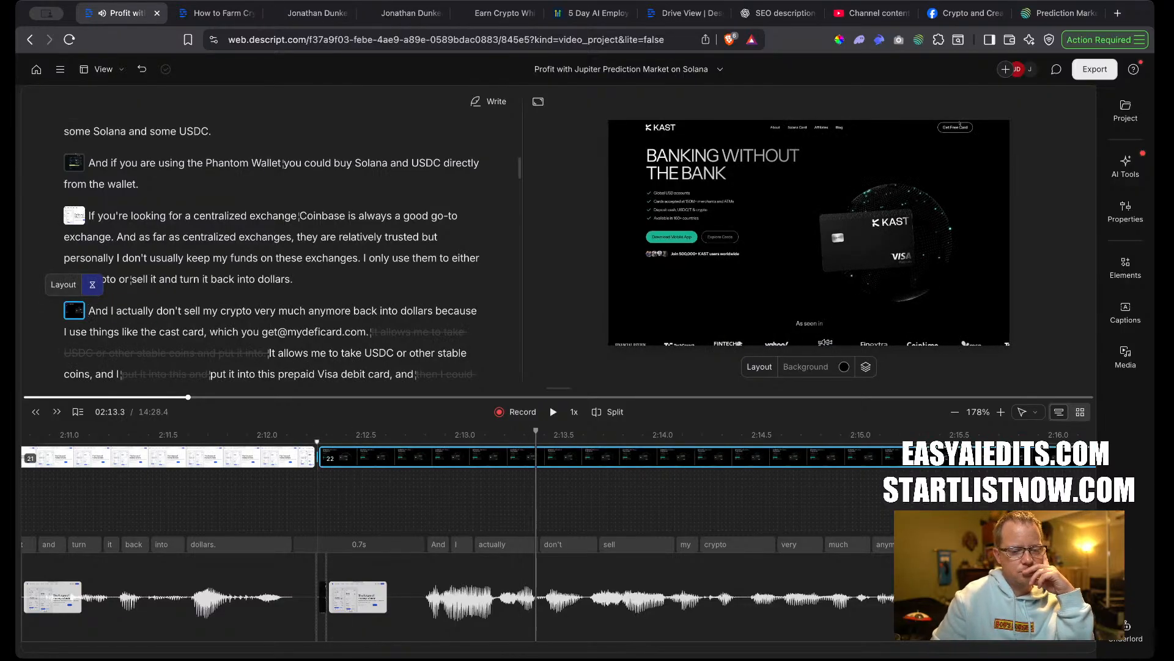
Delete the leftover short clip after "back into dollars" and shorten the pause before "And I actually don't sell my crypto".
scroll(282, 550, up, 5)
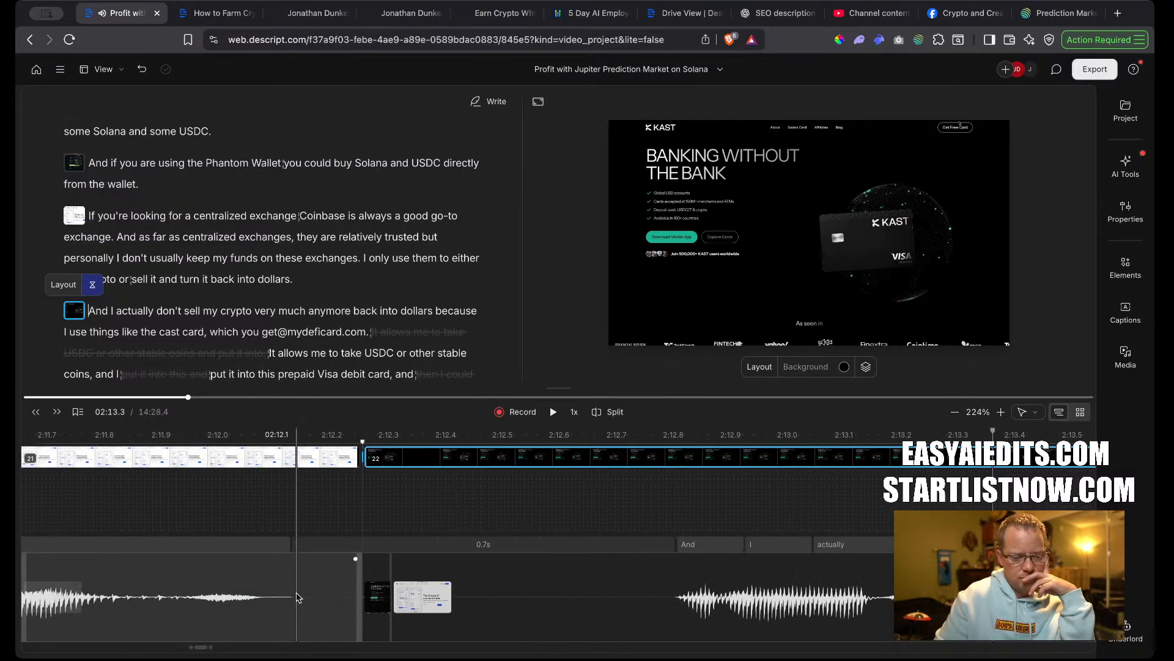
click(380, 613)
key(Delete)
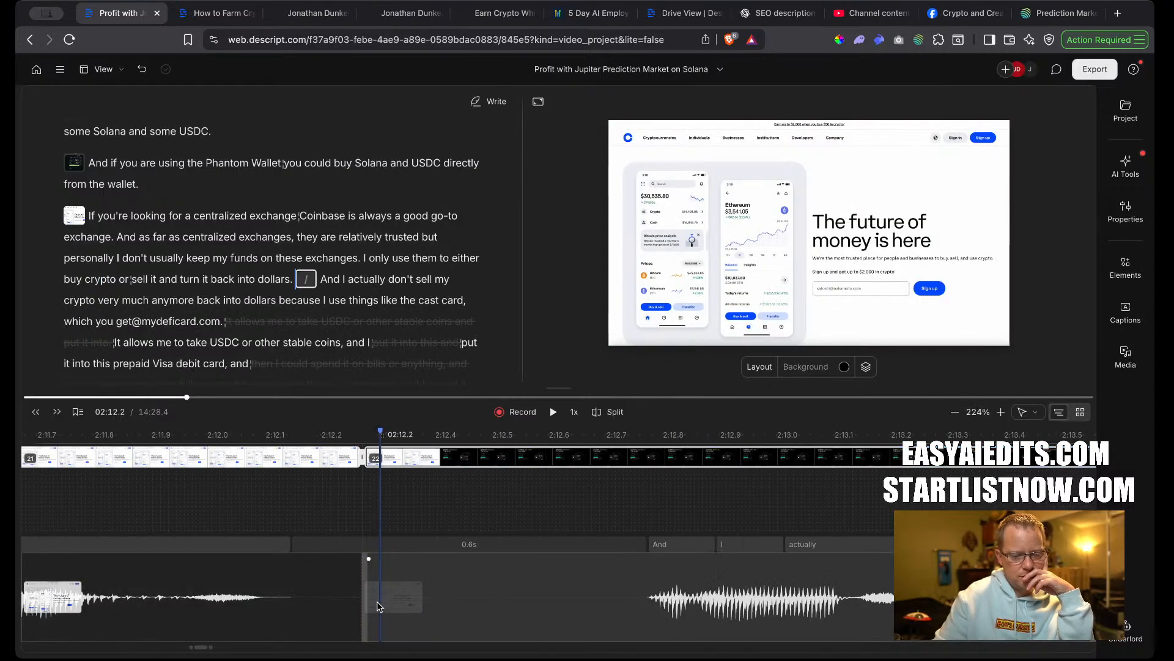
drag(366, 598, 570, 606)
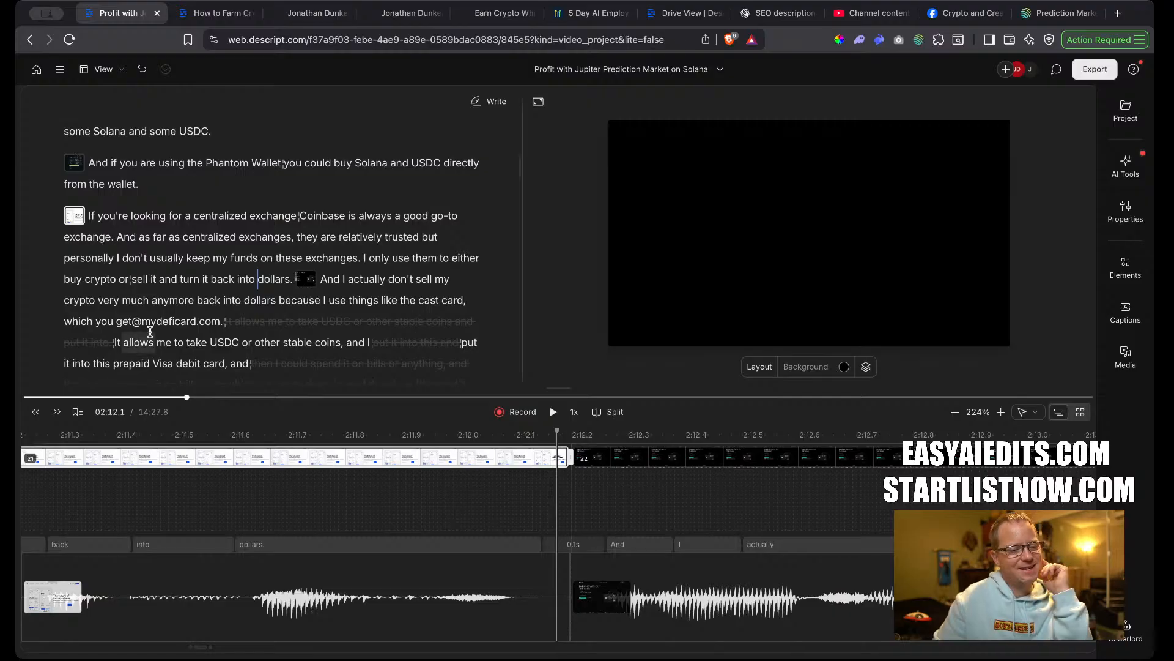
Move the scene starting "And I actually don't sell my crypto" into its own paragraph.
click(274, 280)
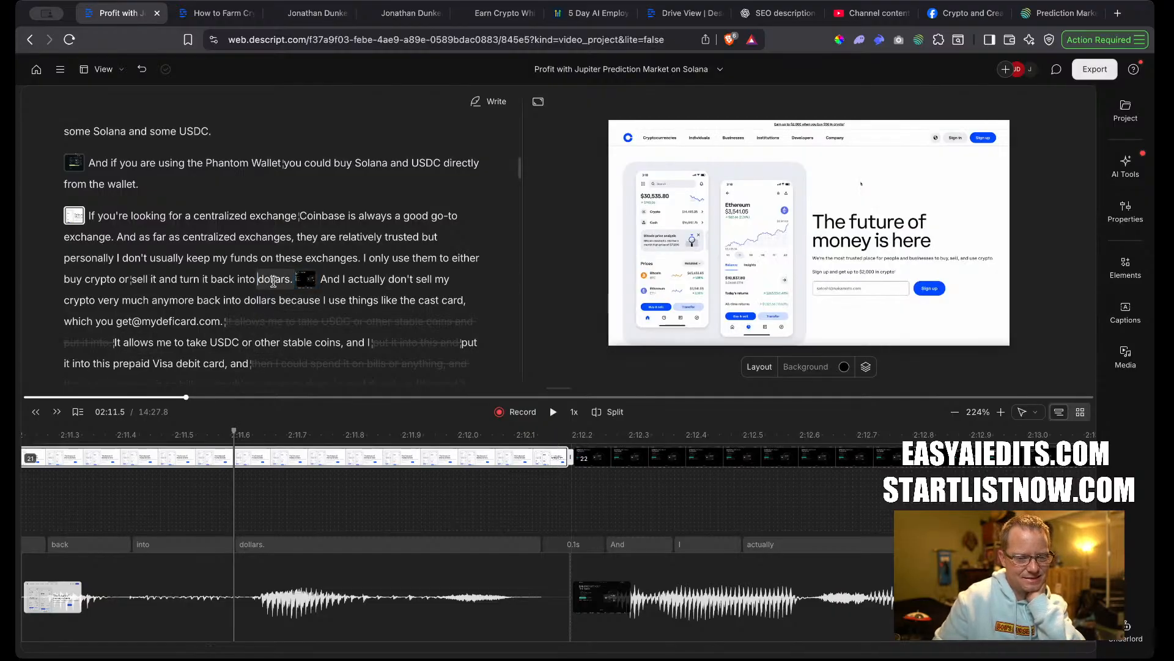
click(306, 279)
key(Return)
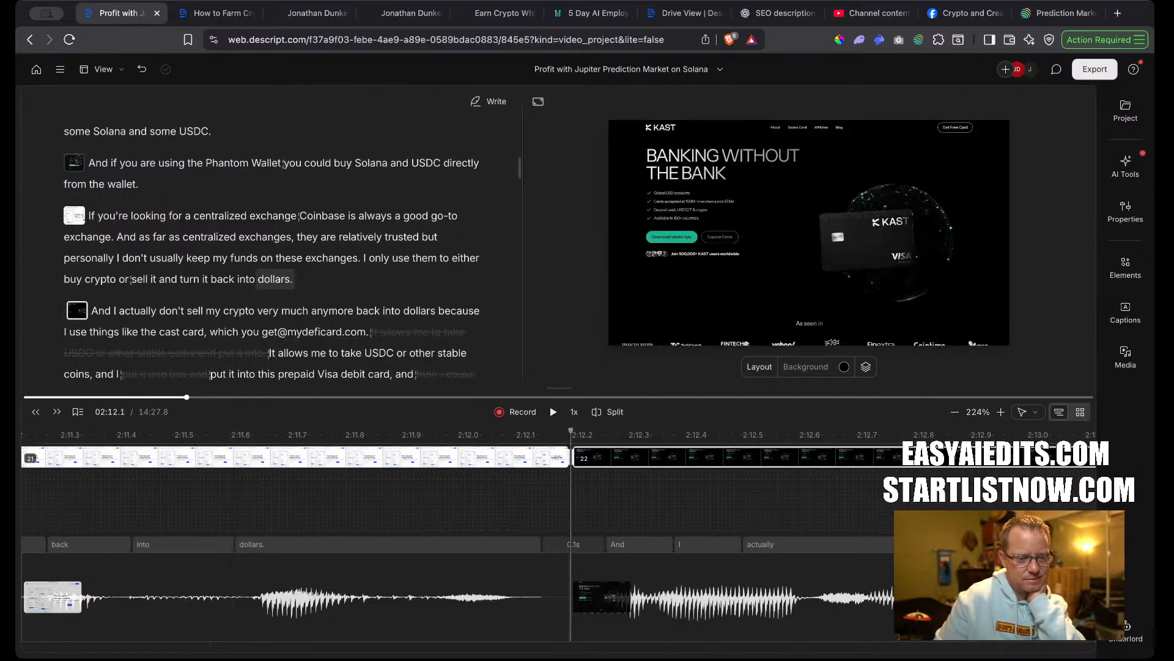
Play the new scene and remove the comma between "cast card" and "which you".
key(space)
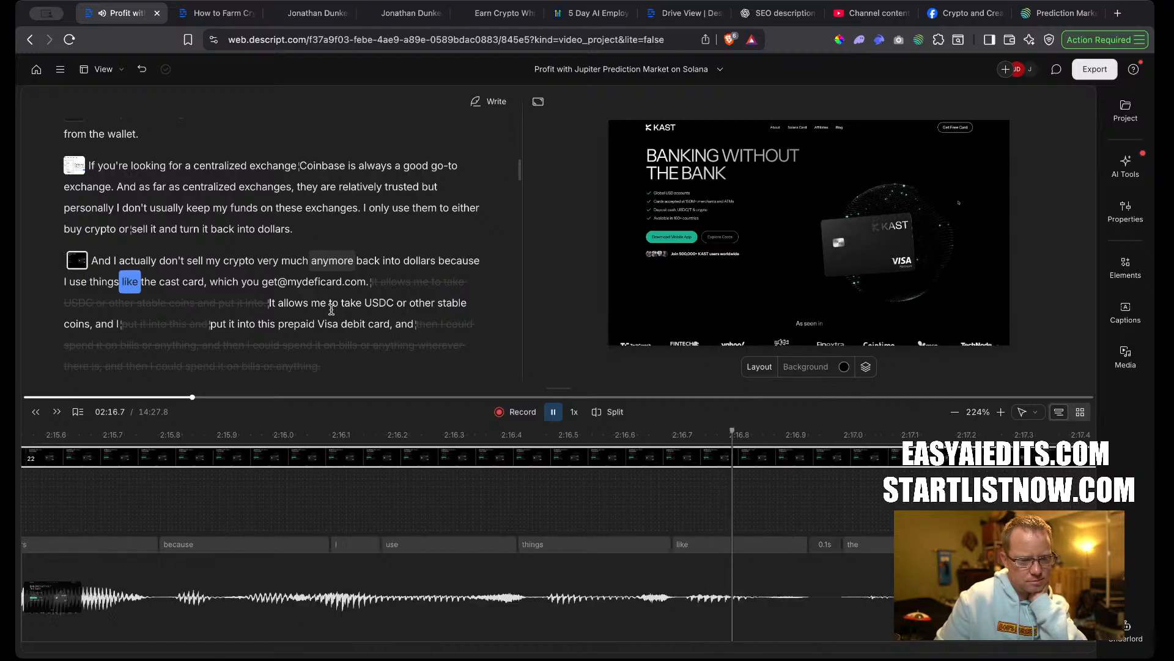
key(space)
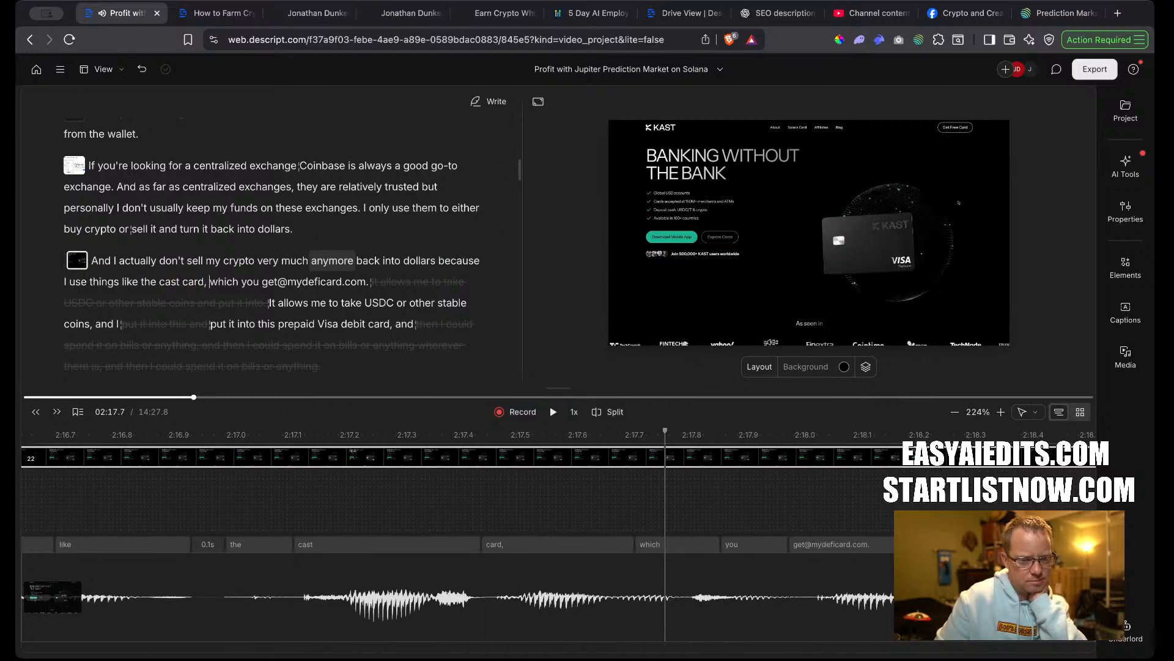
click(209, 282)
key(BackSpace)
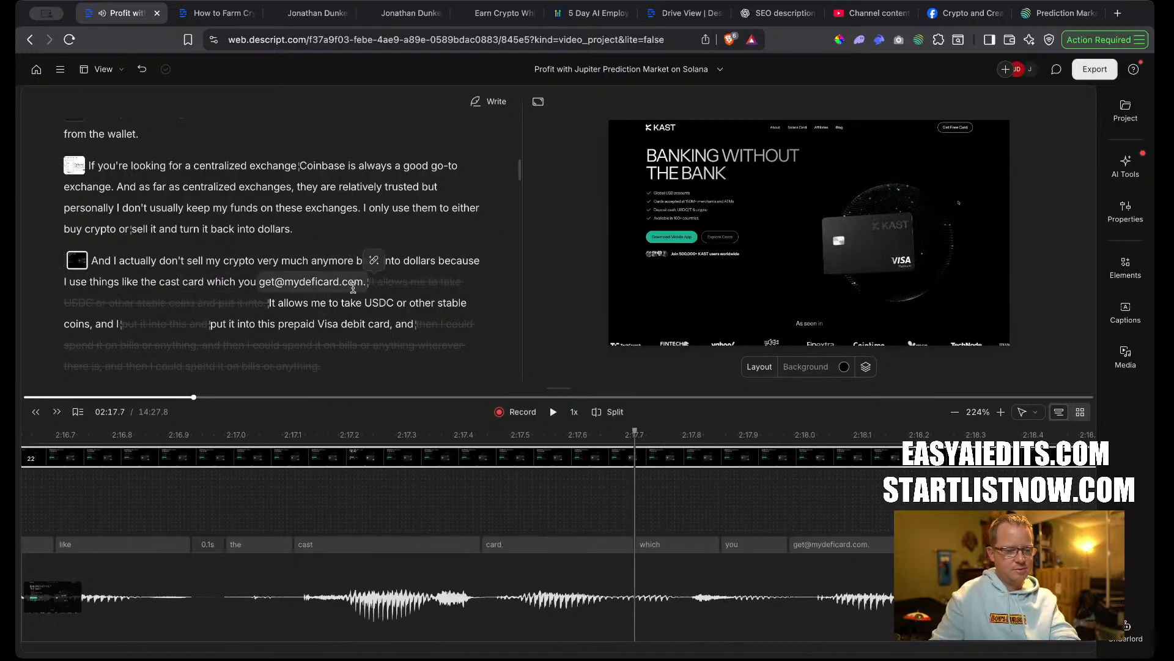
Correct the transcript word "cast" before "card" to "KAST".
double_click(168, 282)
text(cast)
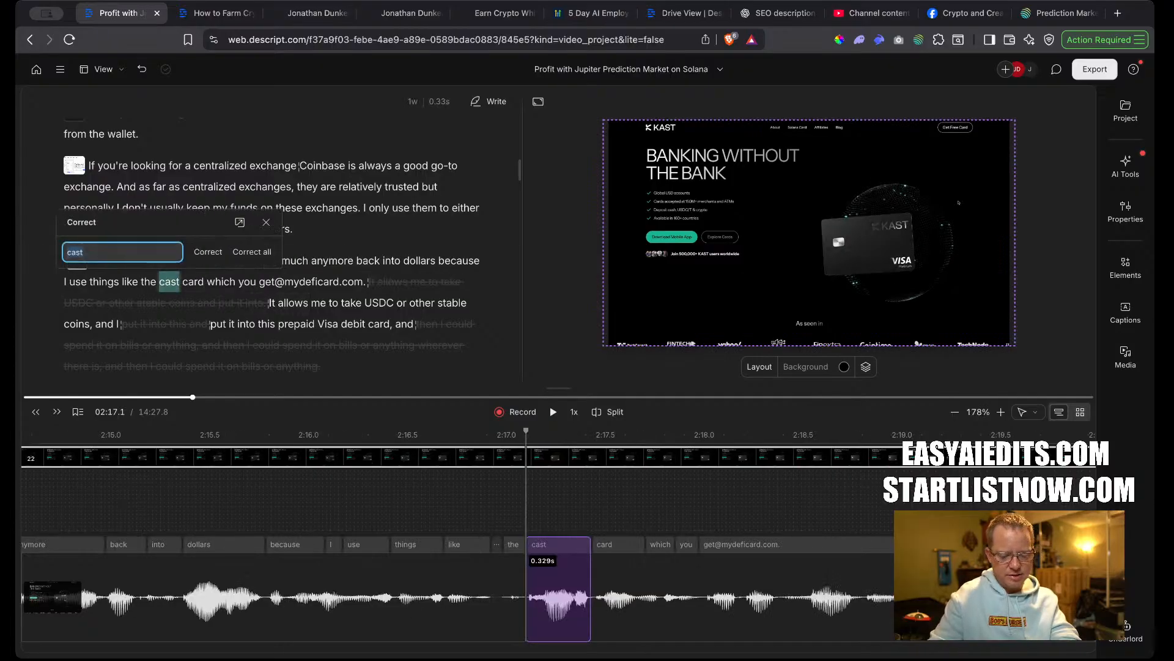
text(KAST)
key(Return)
Play on from the KAST card sentence and delete the struck-out take before "It allows me to take USDC".
key(space)
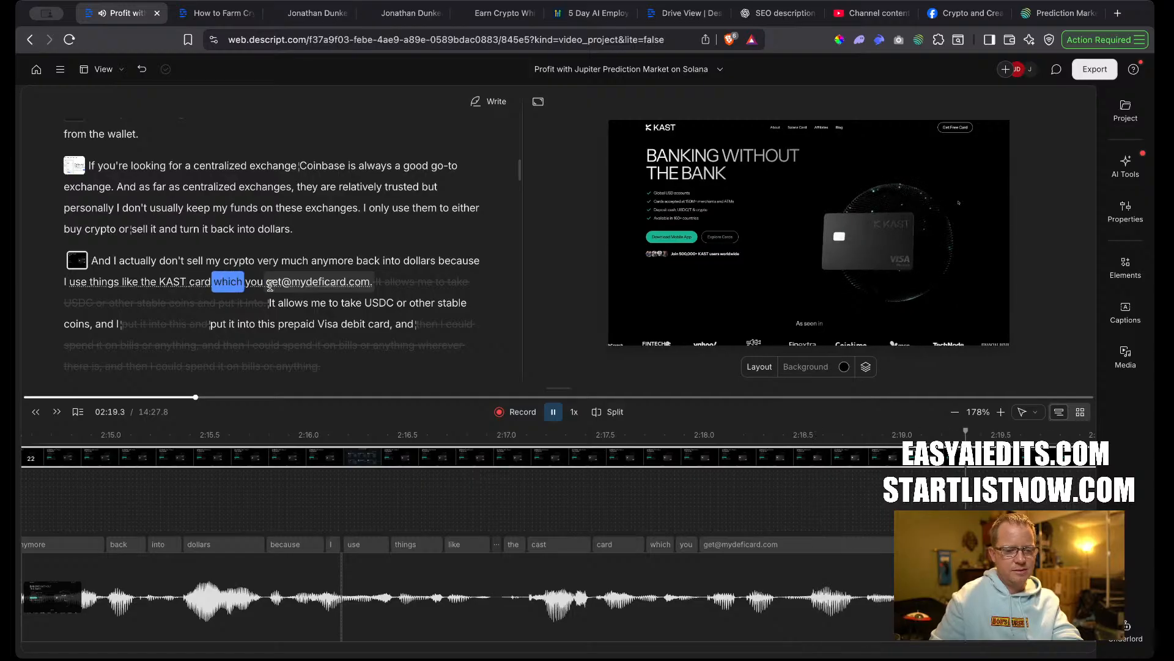
mouse_move(431, 287)
key(space)
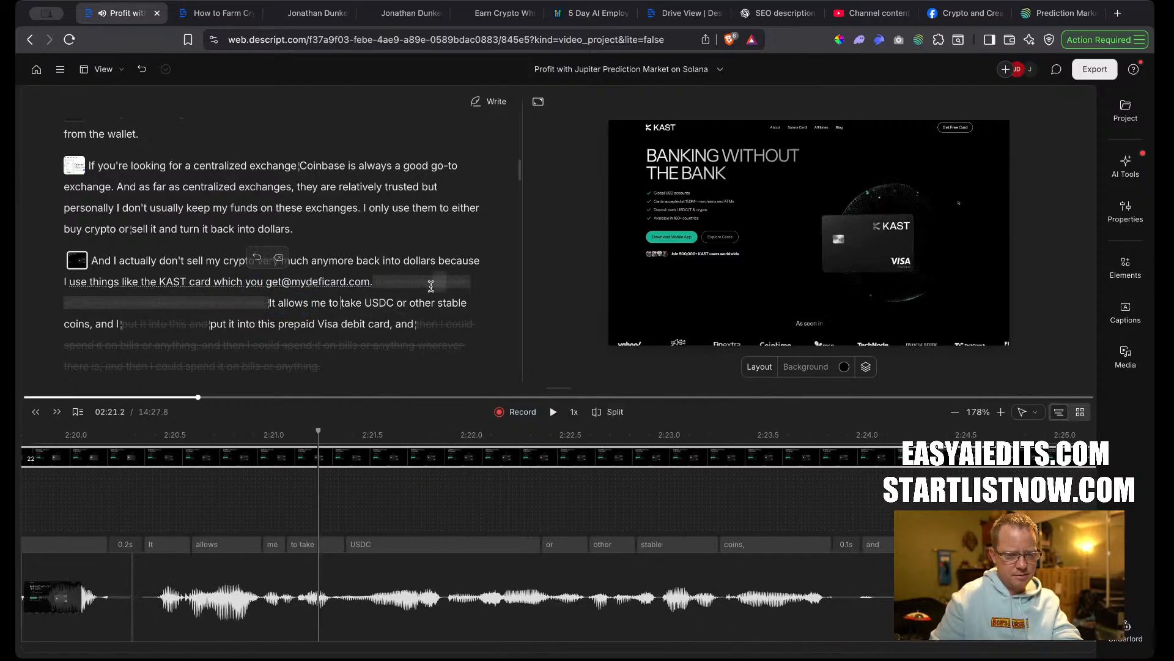
click(278, 257)
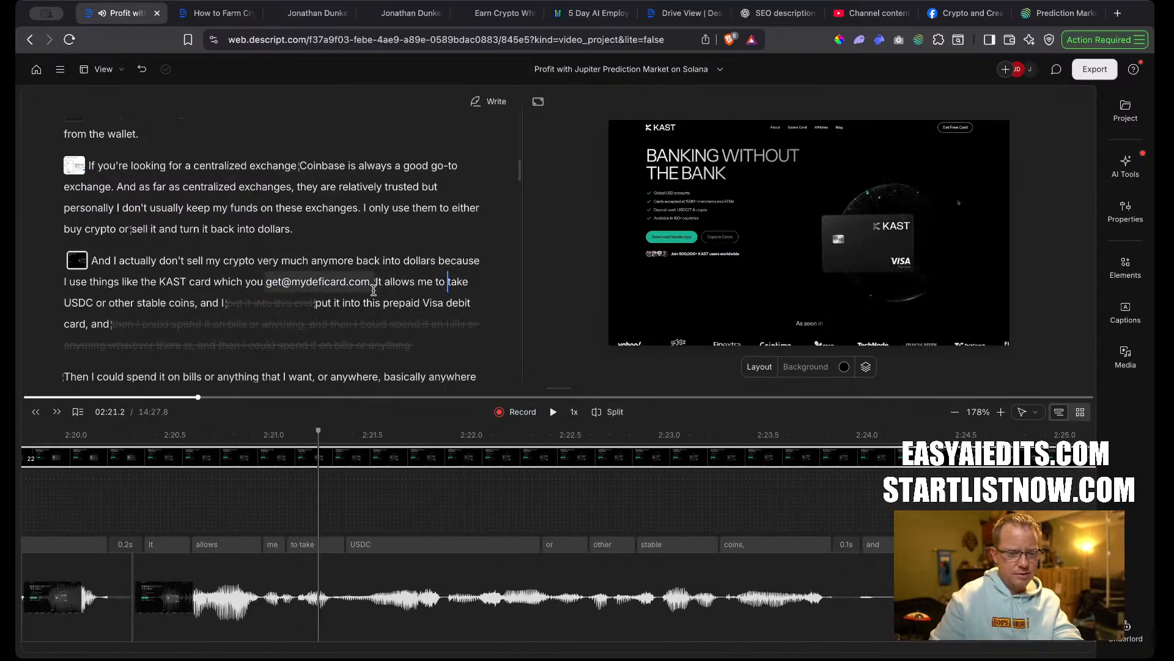
Try to correct the mistranscribed web address after "which you" to "get at mydeficard.com".
double_click(288, 281)
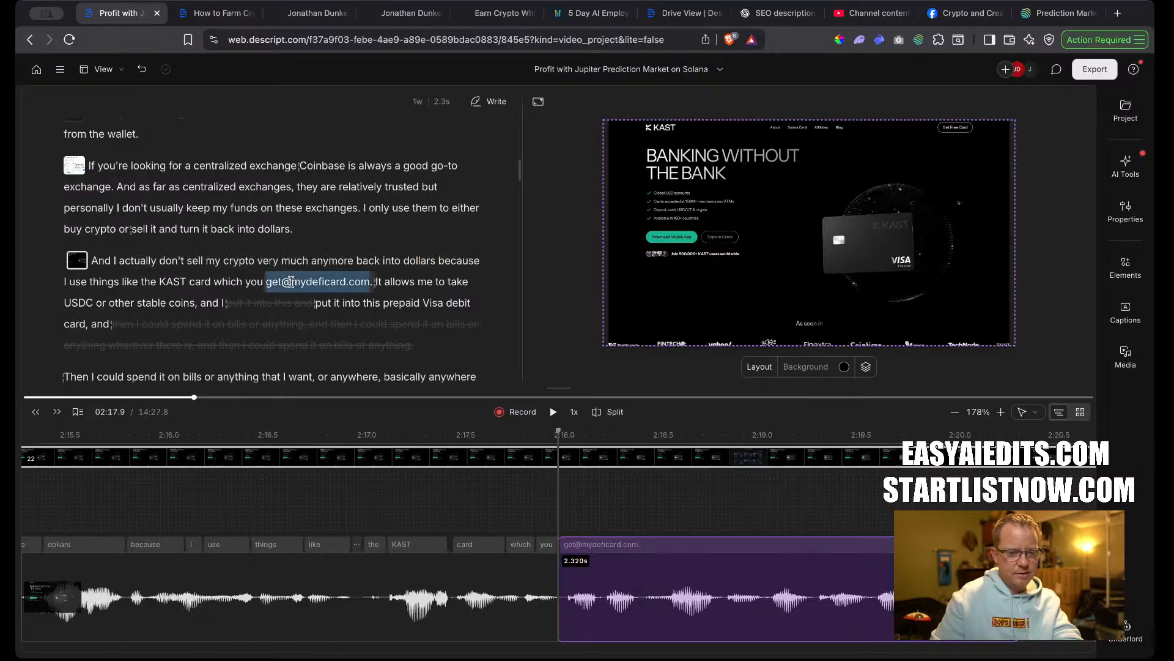
key(c)
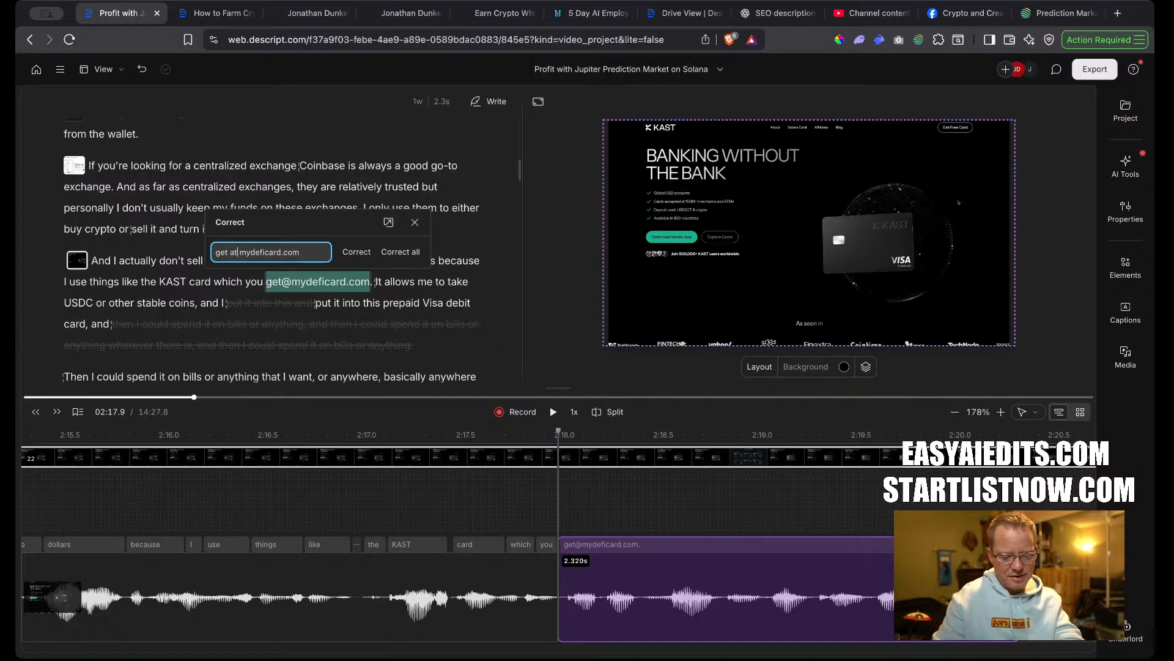
key(Return)
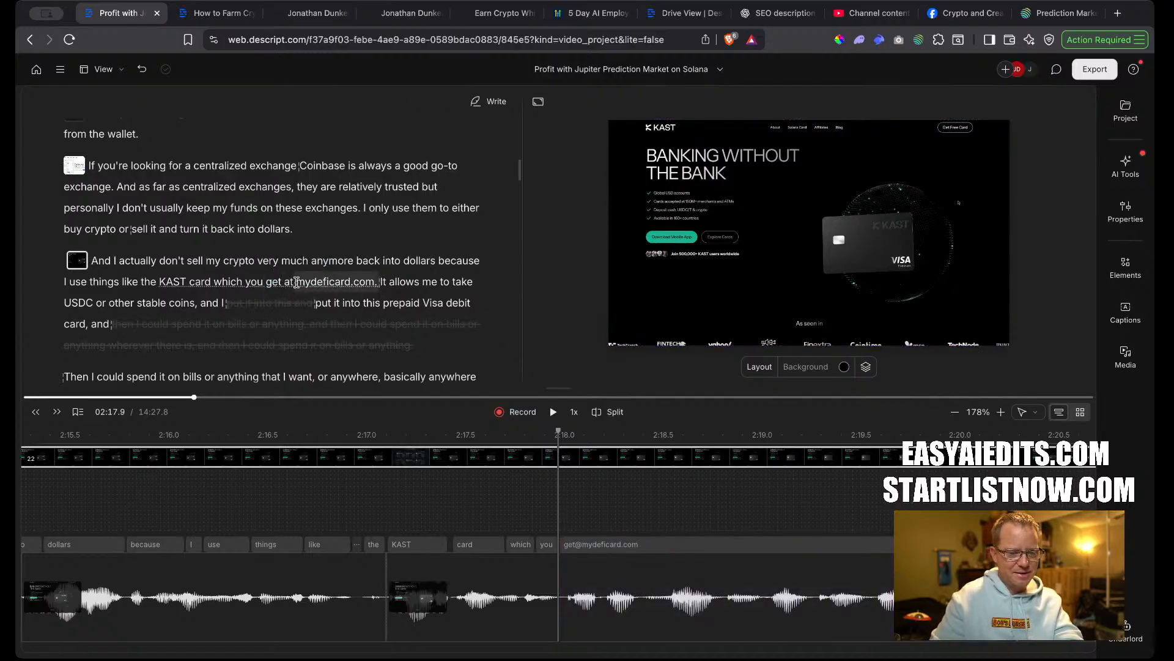
Try to put "mydeficard.com" in its own paragraph and start a new scene there.
click(297, 282)
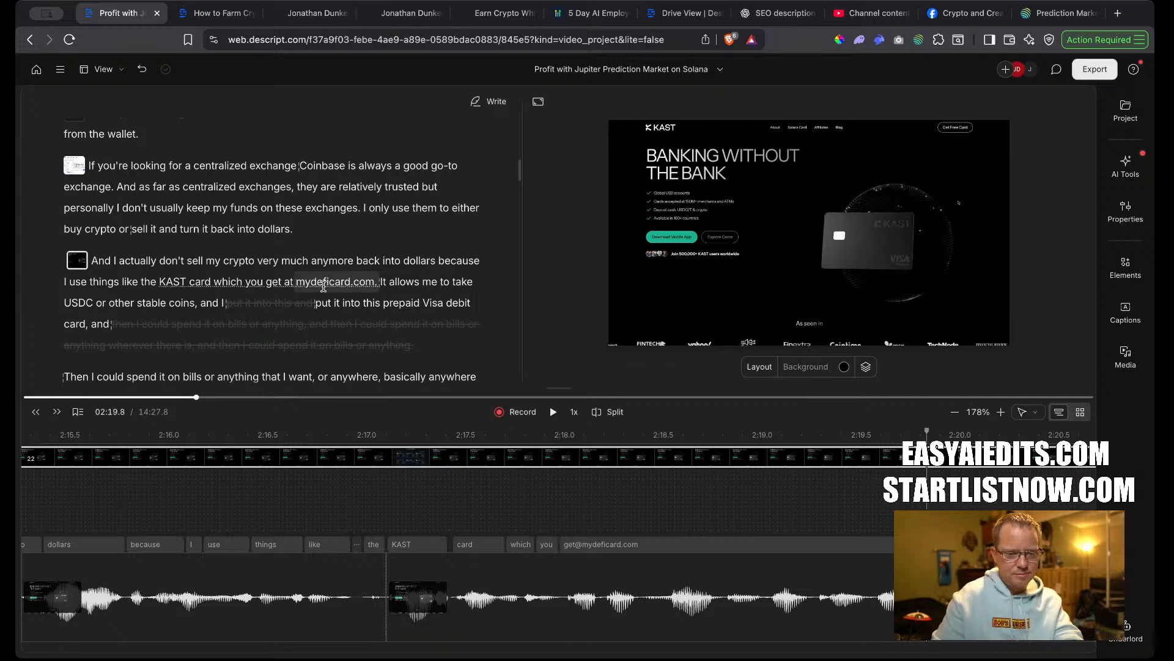
key(Return)
text(/)
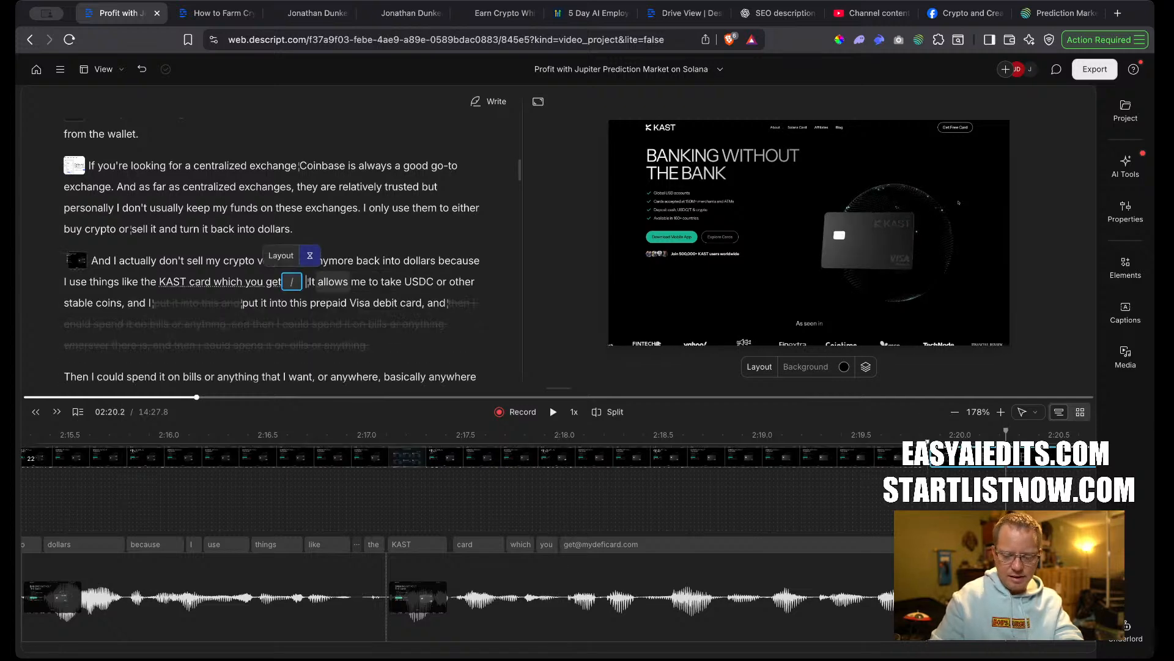
key(super+z)
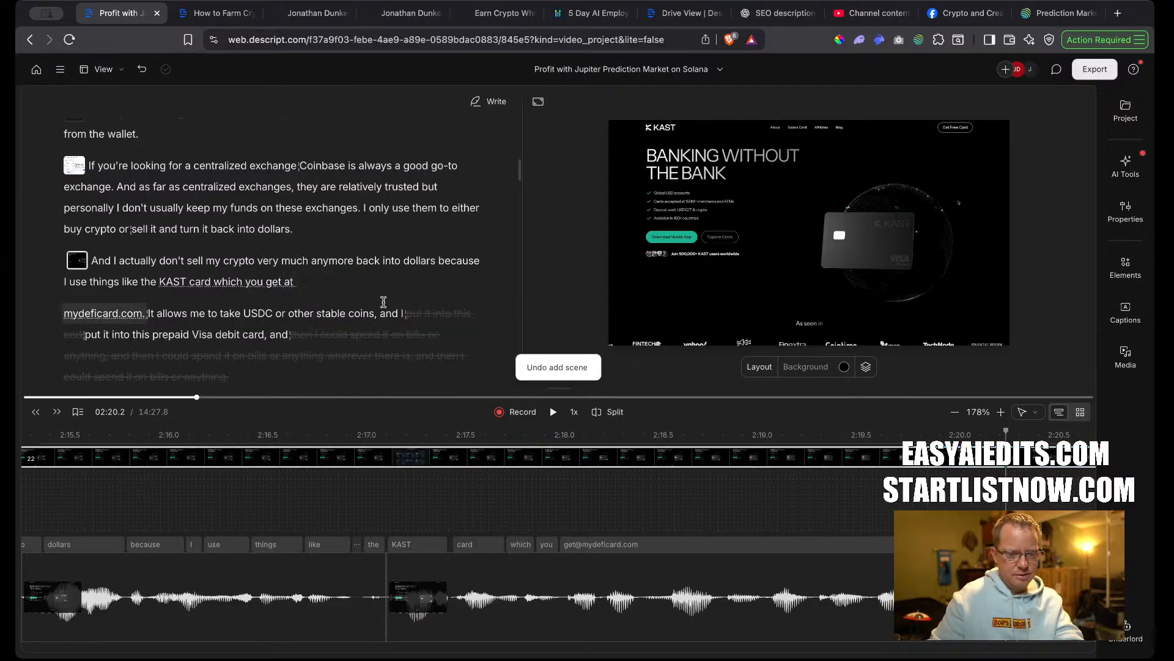
key(Return)
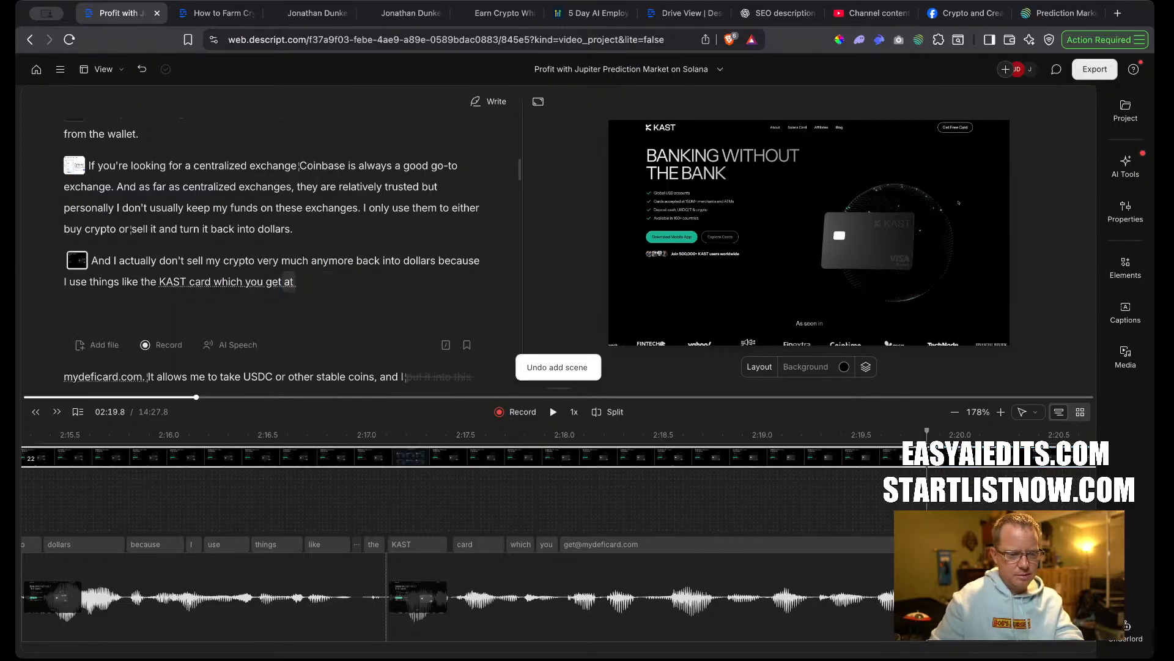
key(BackSpace)
key(super+shift+z)
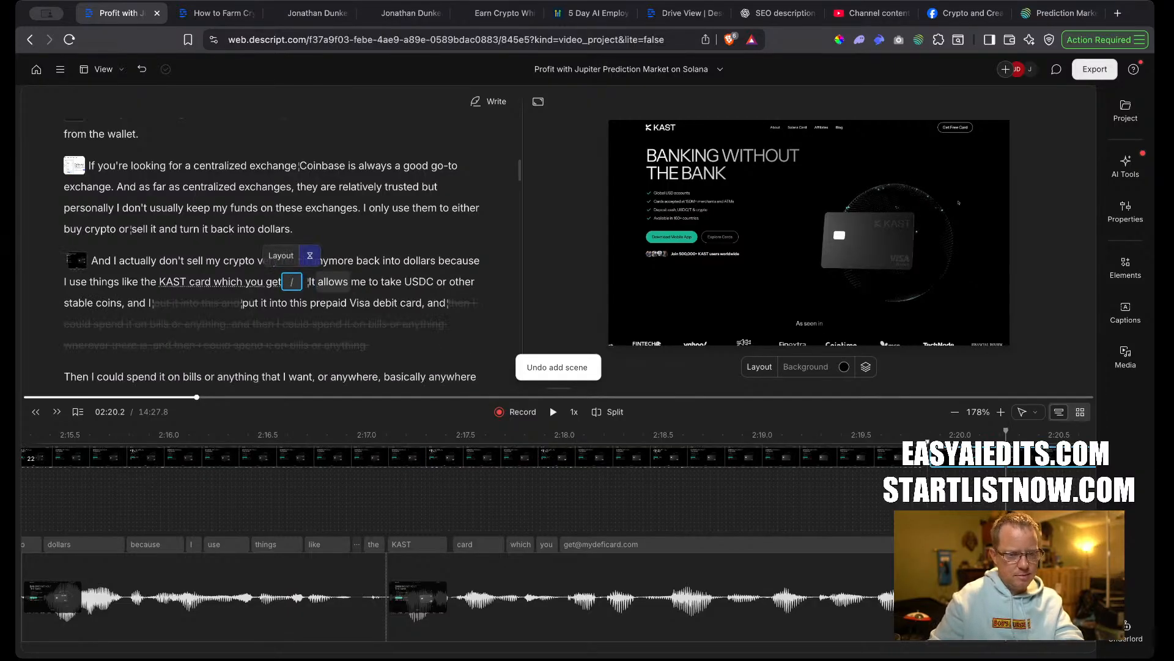
Undo the scene break, the paragraph break and the "get at" correction around "mydeficard.com".
key(super+z)
key(super+z)
key(super+z)
key(super+z)
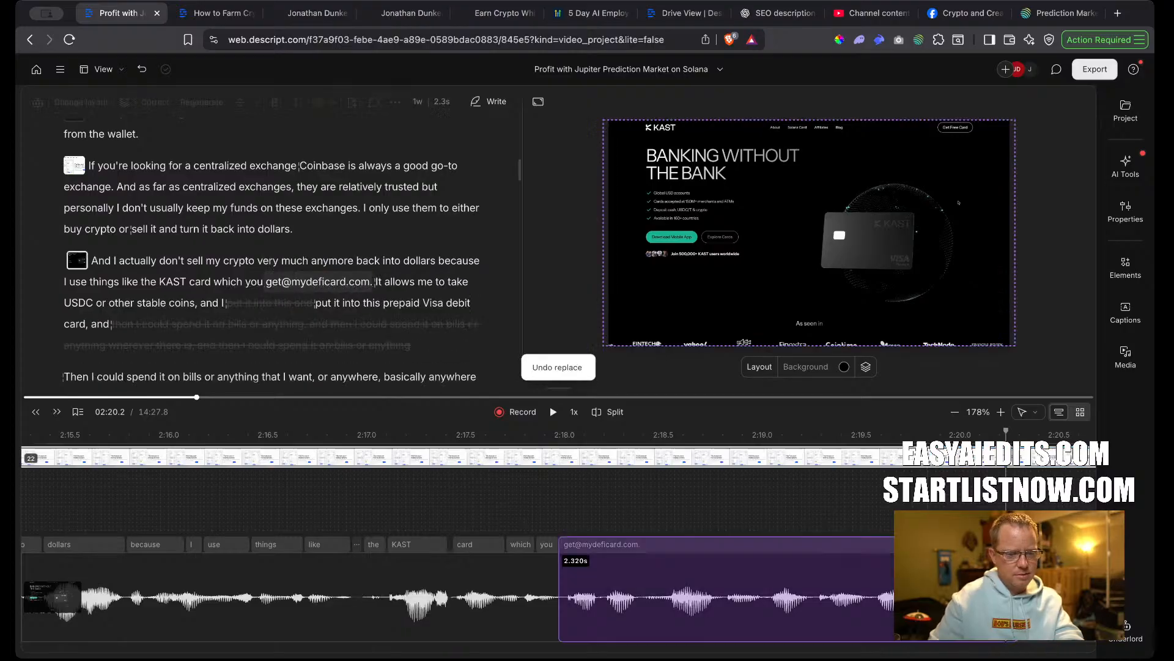
key(super+z)
key(super+z)
key(super+z)
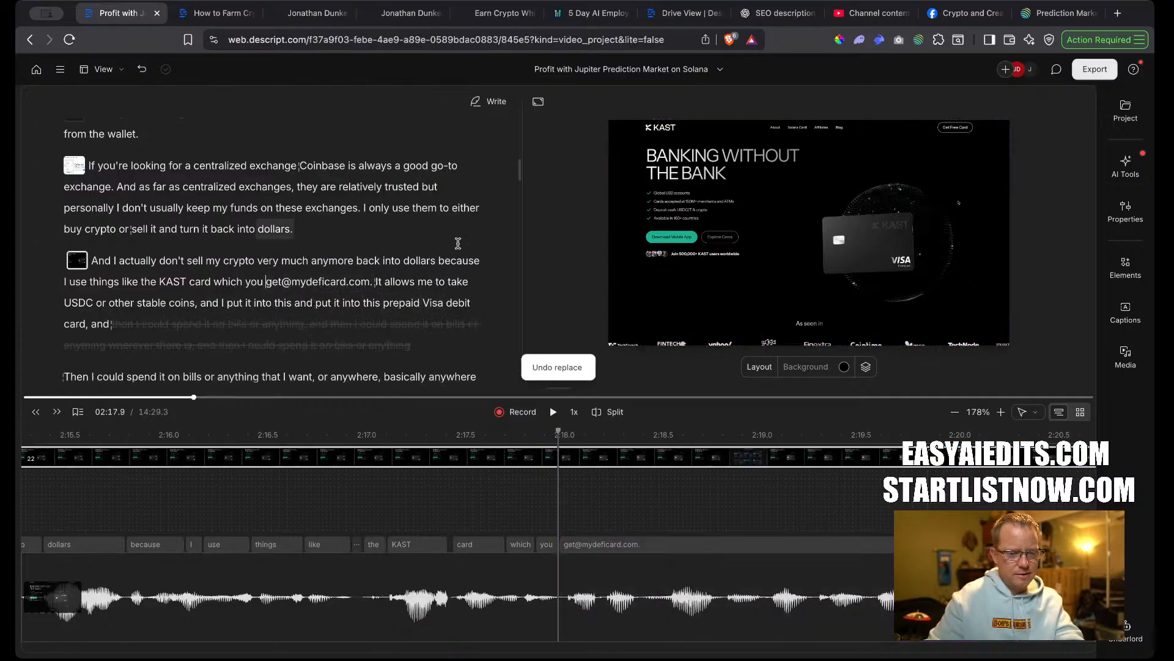
Start new scenes before the mistranscribed web address and at "It allows me to take USDC", each in its own paragraph.
text(/)
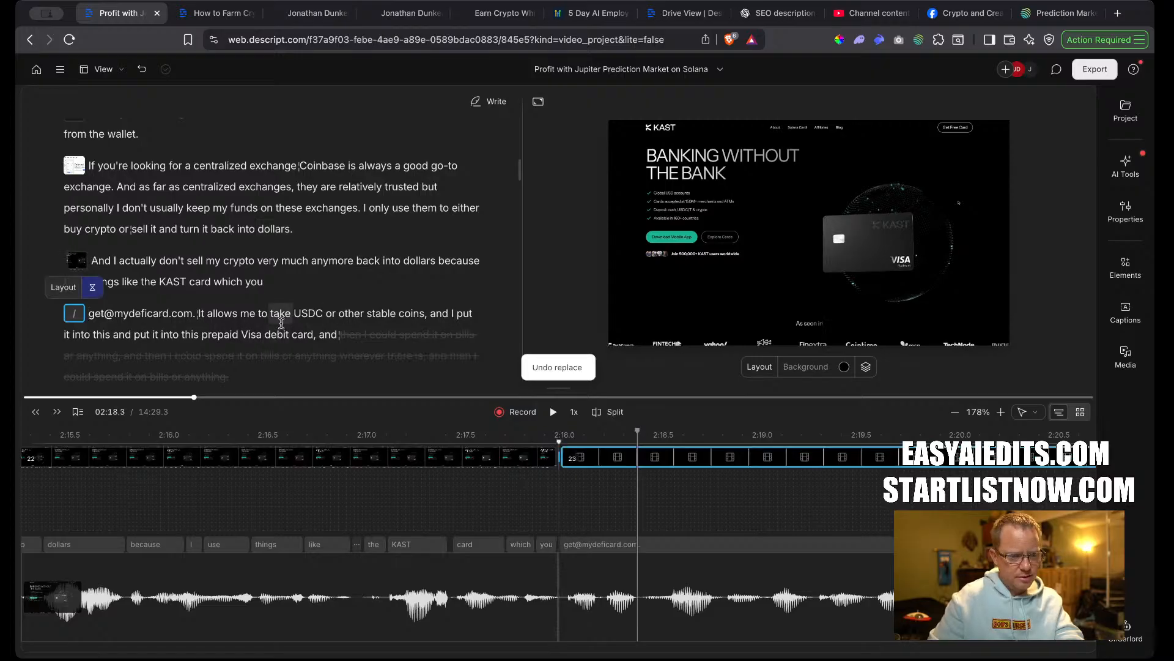
scroll(135, 333, down, 1)
click(196, 253)
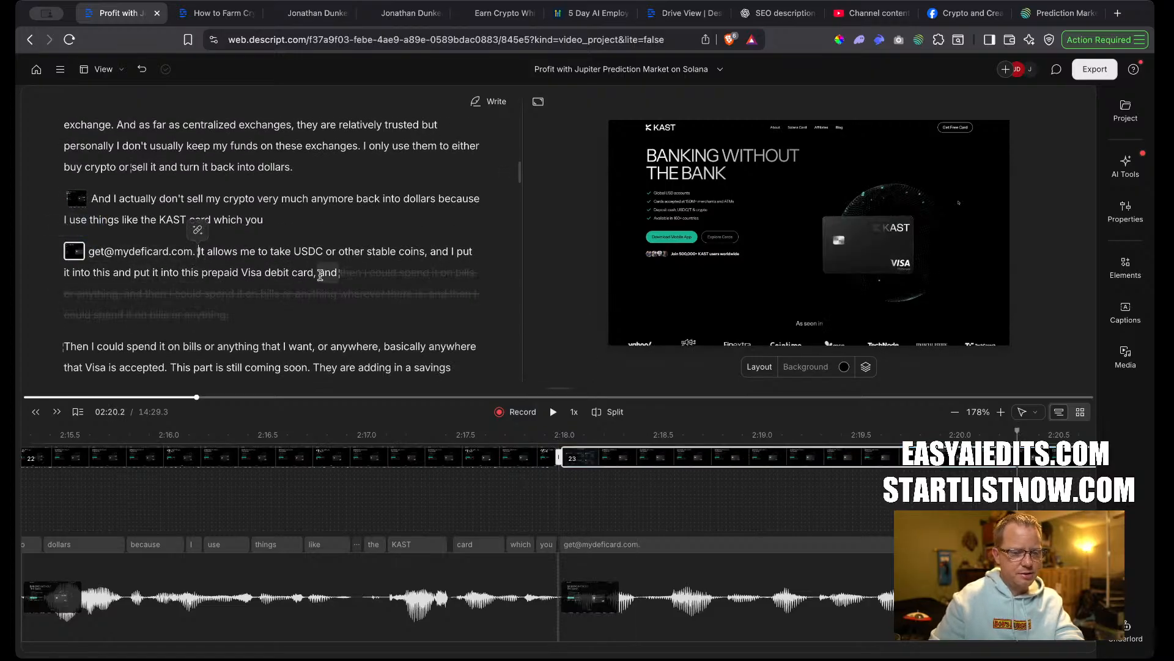
key(Return)
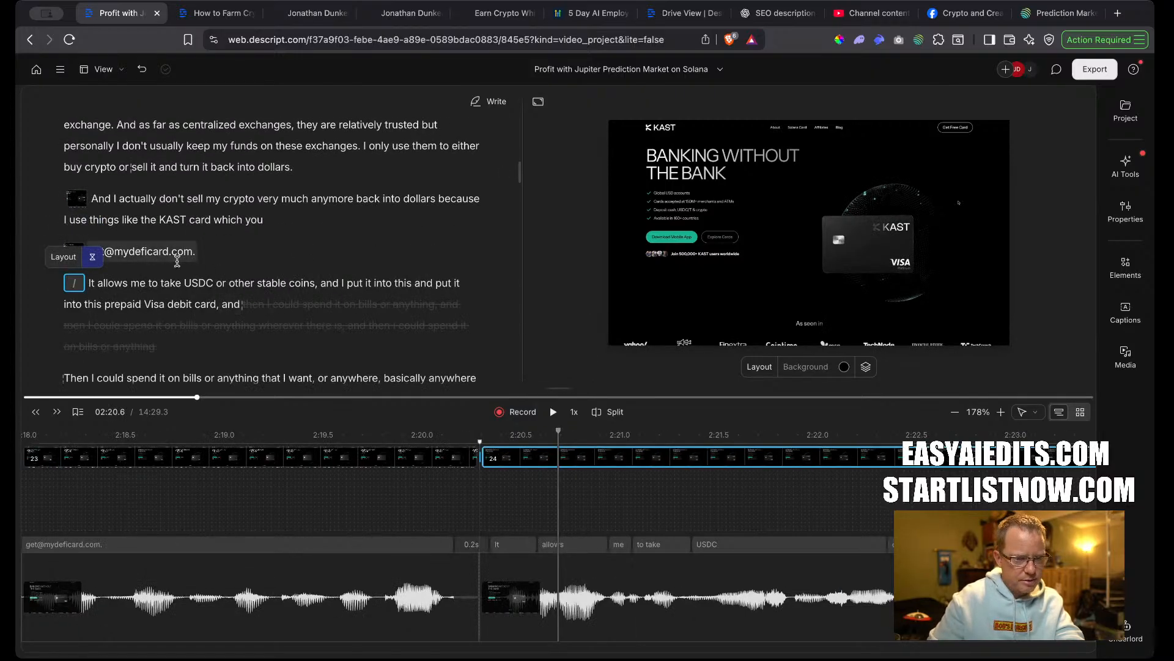
Correct the web address by adding a space after "get@" and start a new scene at "mydeficard.com".
double_click(163, 249)
click(155, 226)
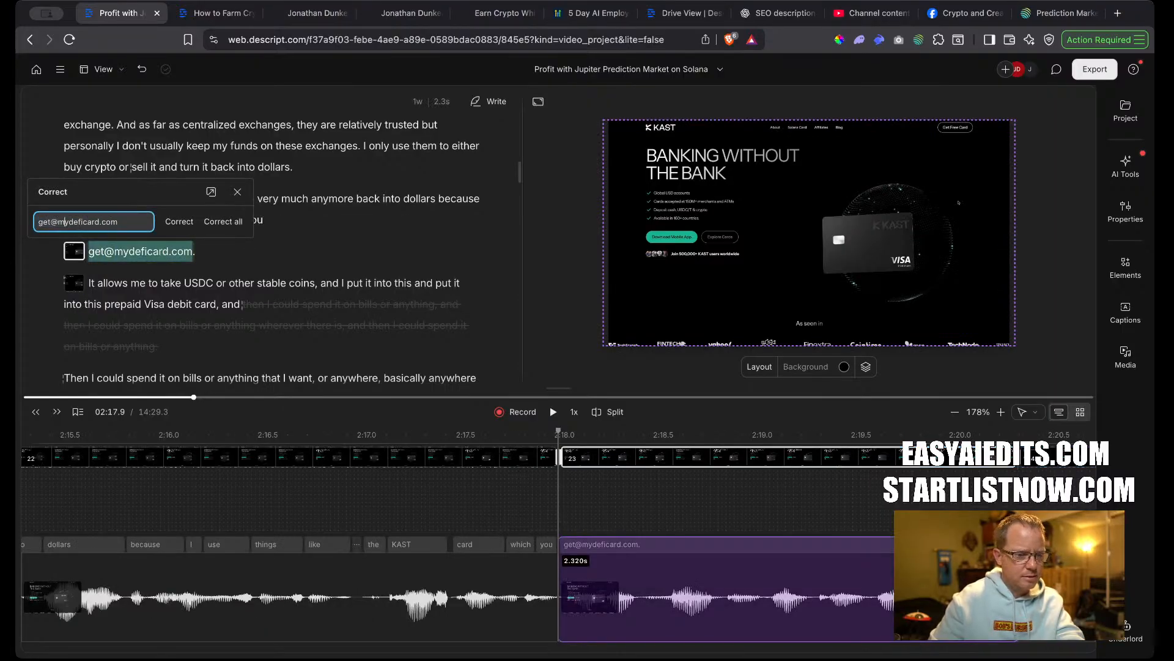
key(Return)
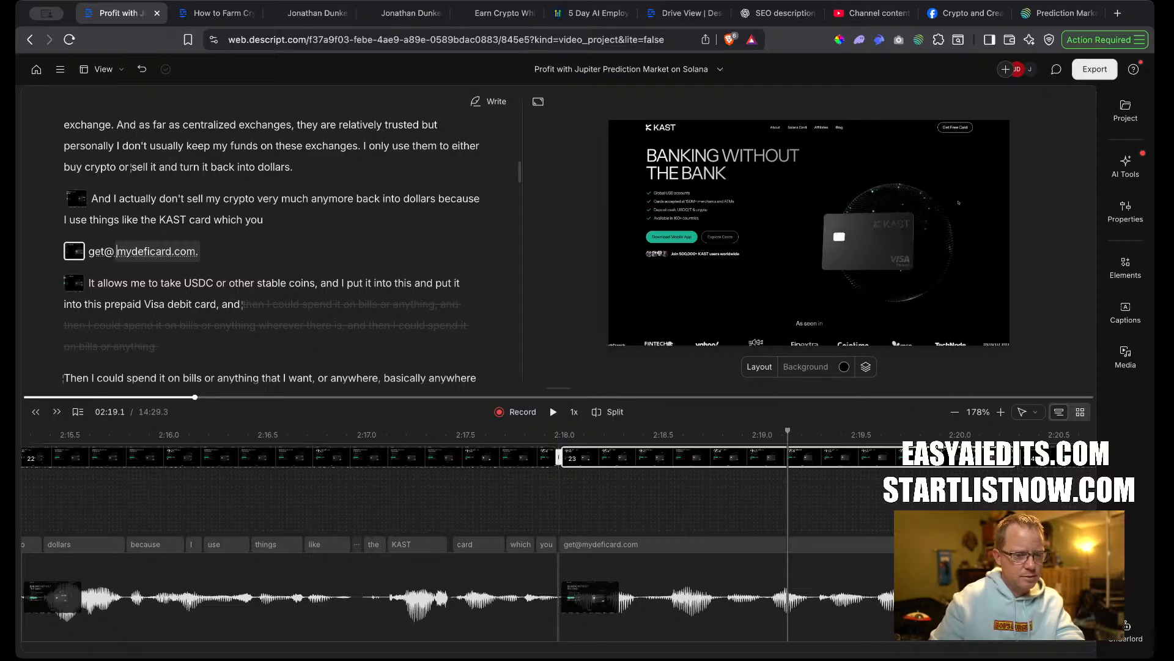
text(/)
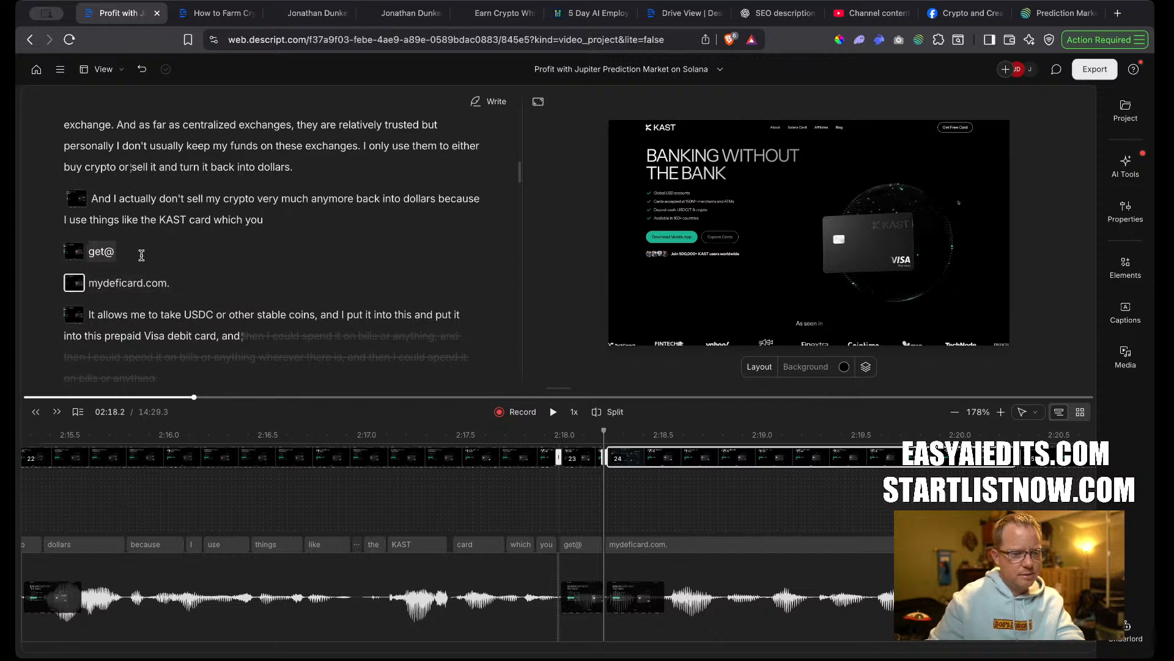
Remove the scene break before "get@", rejoin it to the KAST card paragraph and select the word.
click(78, 248)
key(BackSpace)
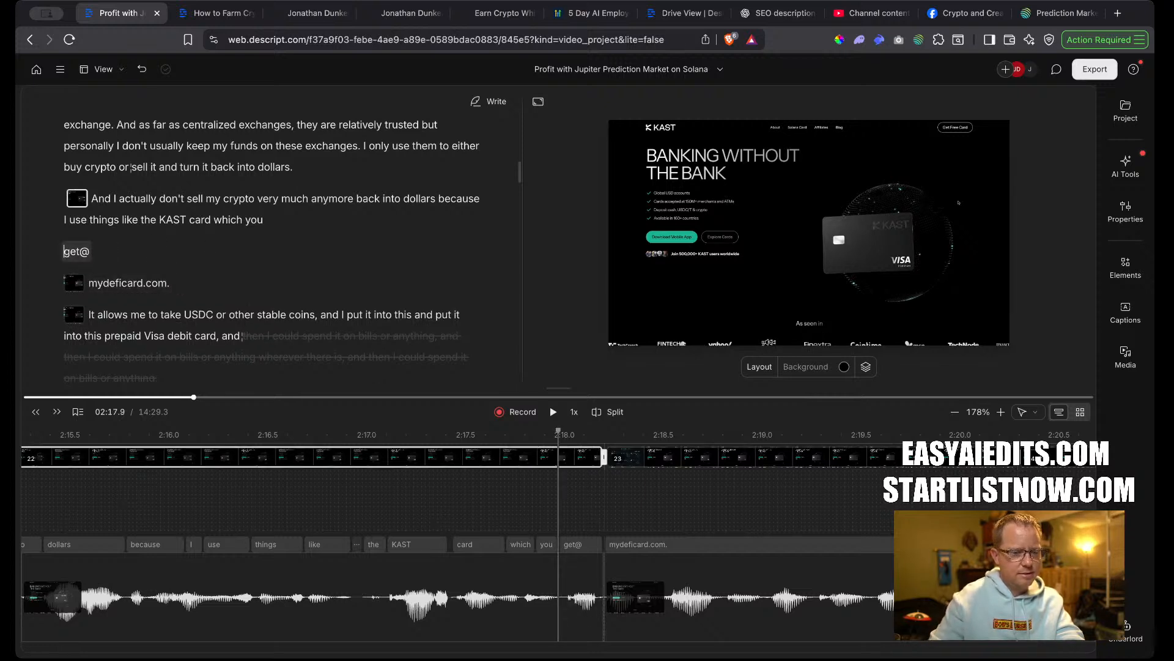
double_click(271, 223)
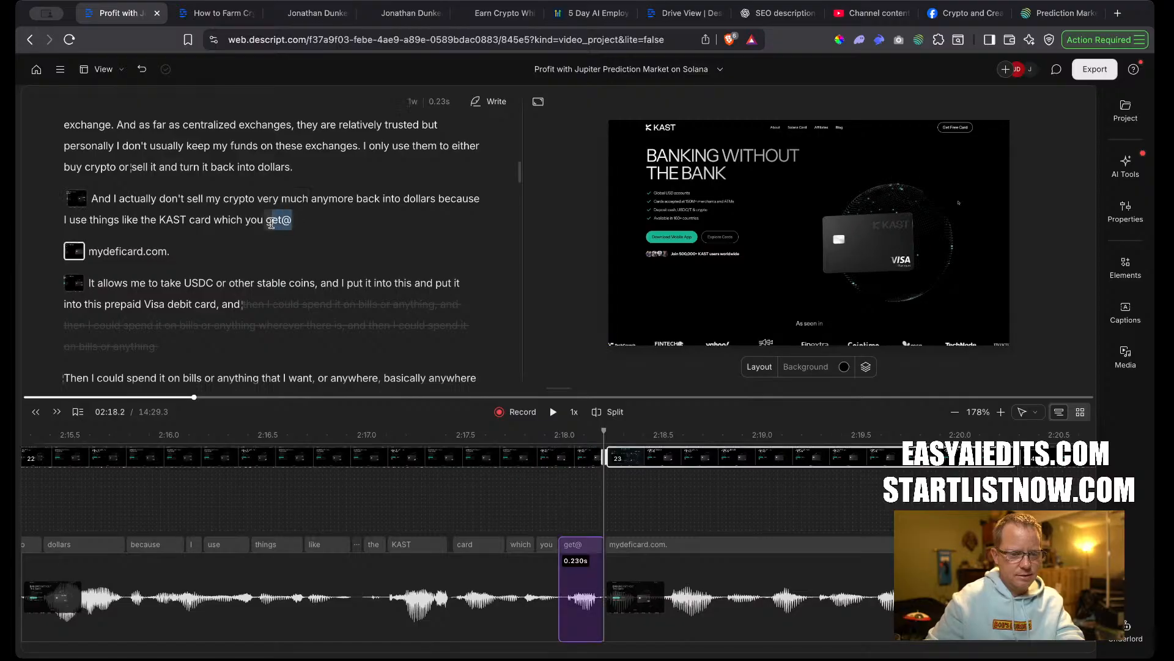
Correct "get@" to "get at" in the KAST card sentence and change the web address below it to "MYDEFICARD.COM".
click(231, 189)
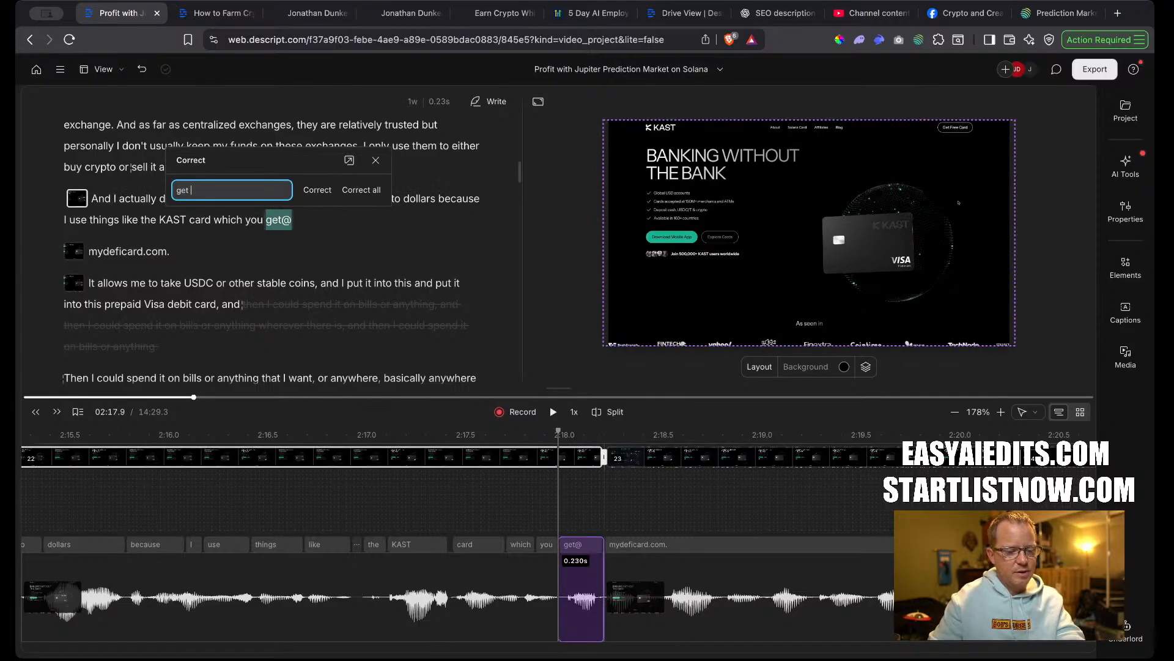
text(at)
key(Return)
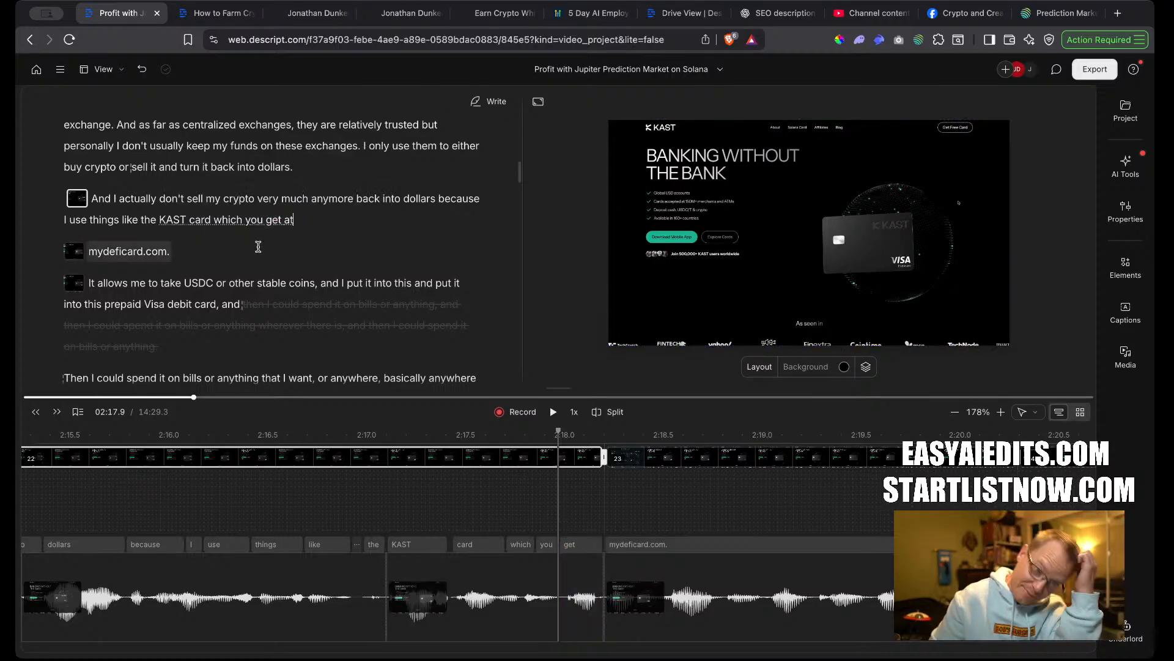
double_click(141, 252)
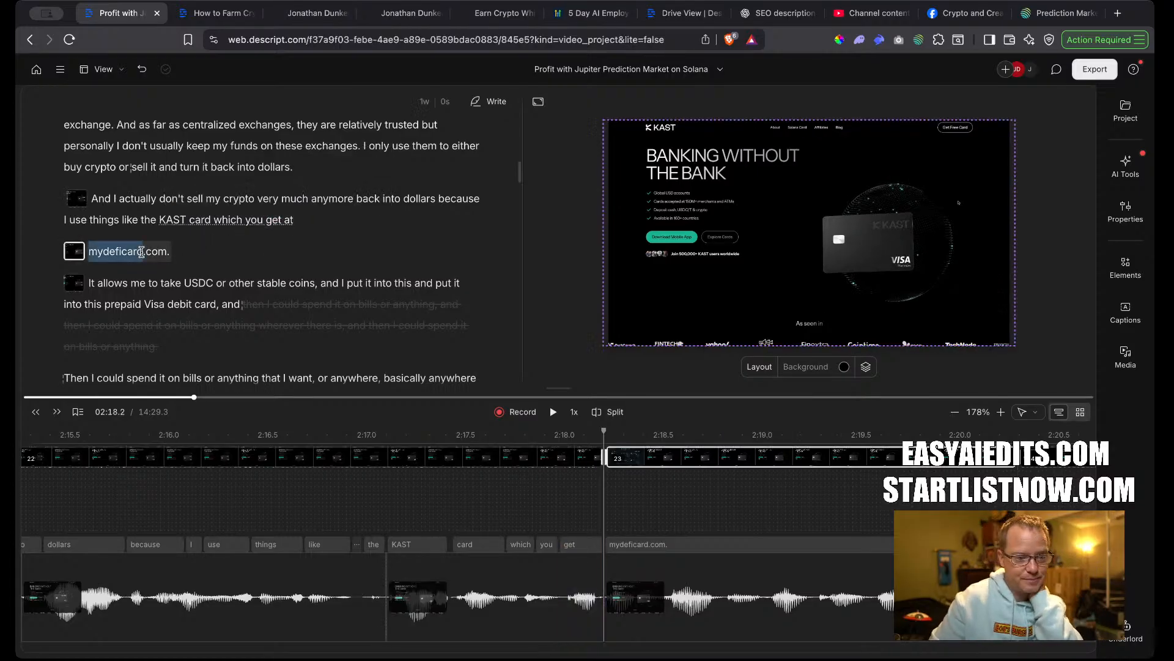
key(c)
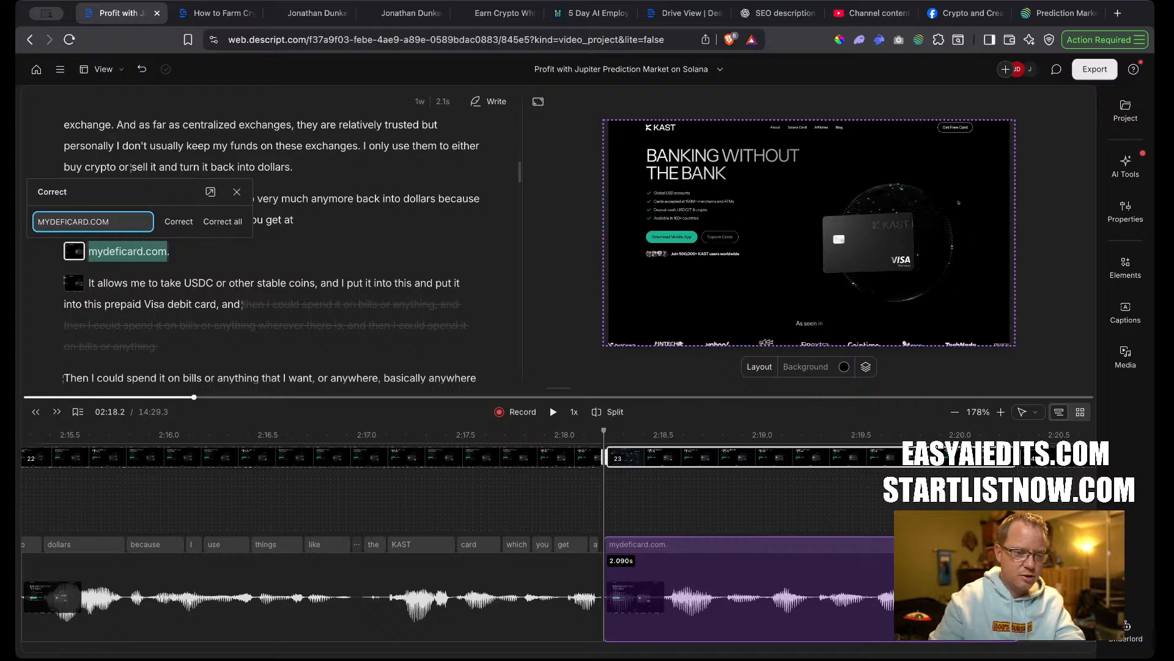
key(Return)
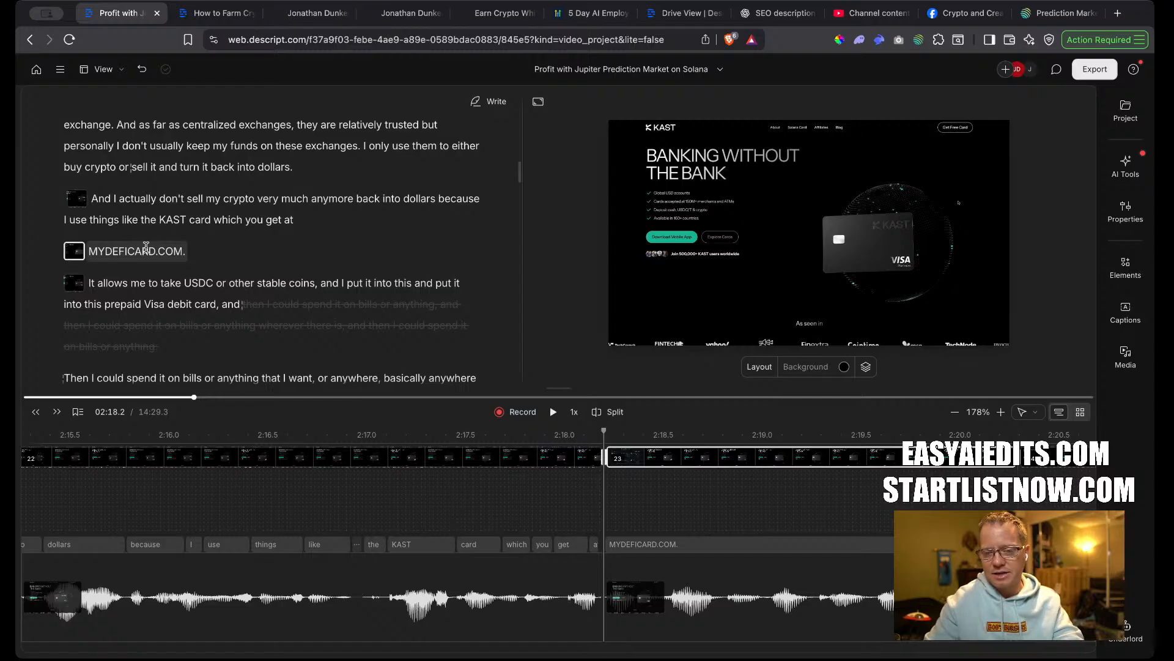
Play on from the web address and remove the comma after "stable coins".
key(space)
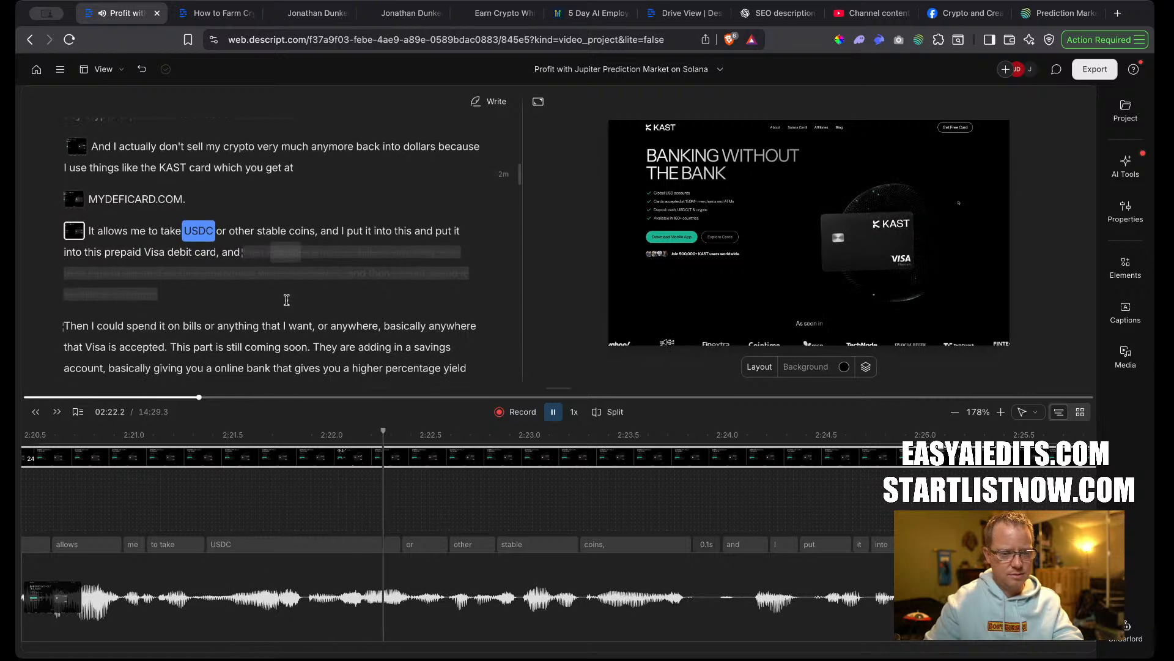
key(space)
click(318, 231)
key(BackSpace)
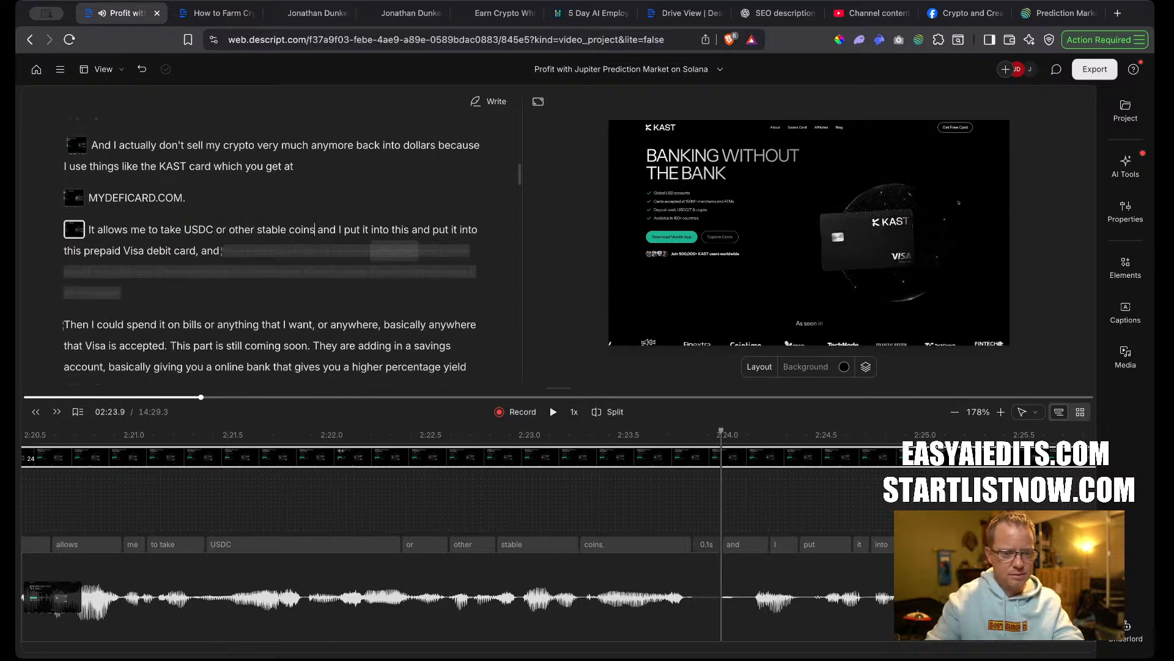
Delete "and I put it into this" after "stable coins" and restore the struck-out takes following "prepaid Visa debit card, and".
key(space)
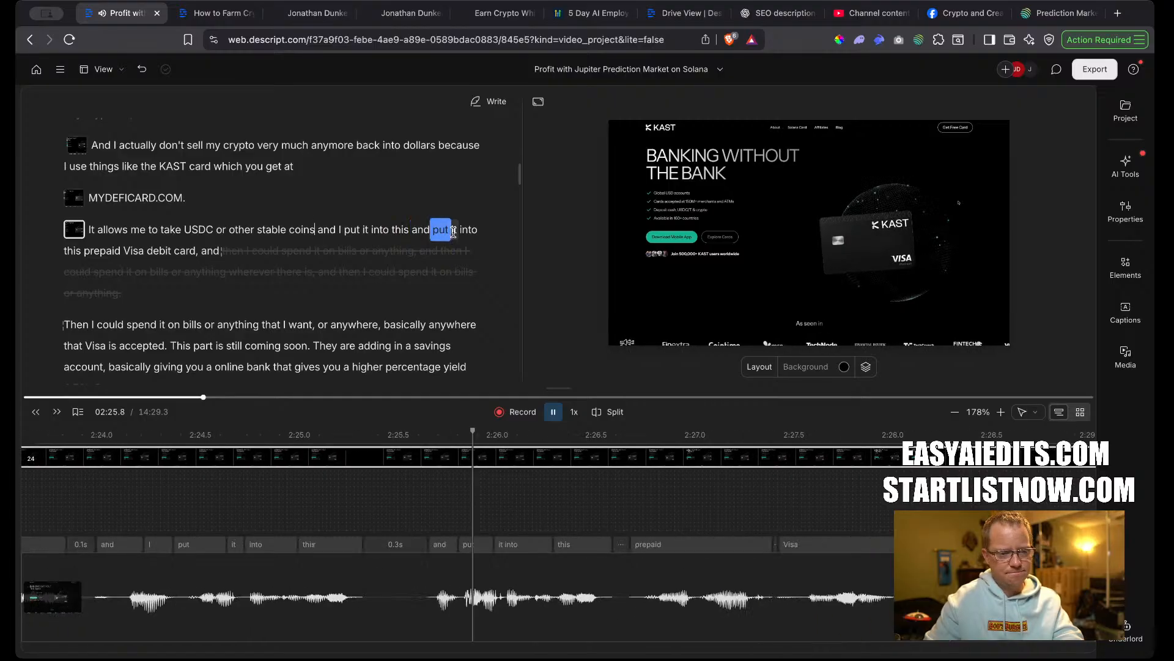
key(space)
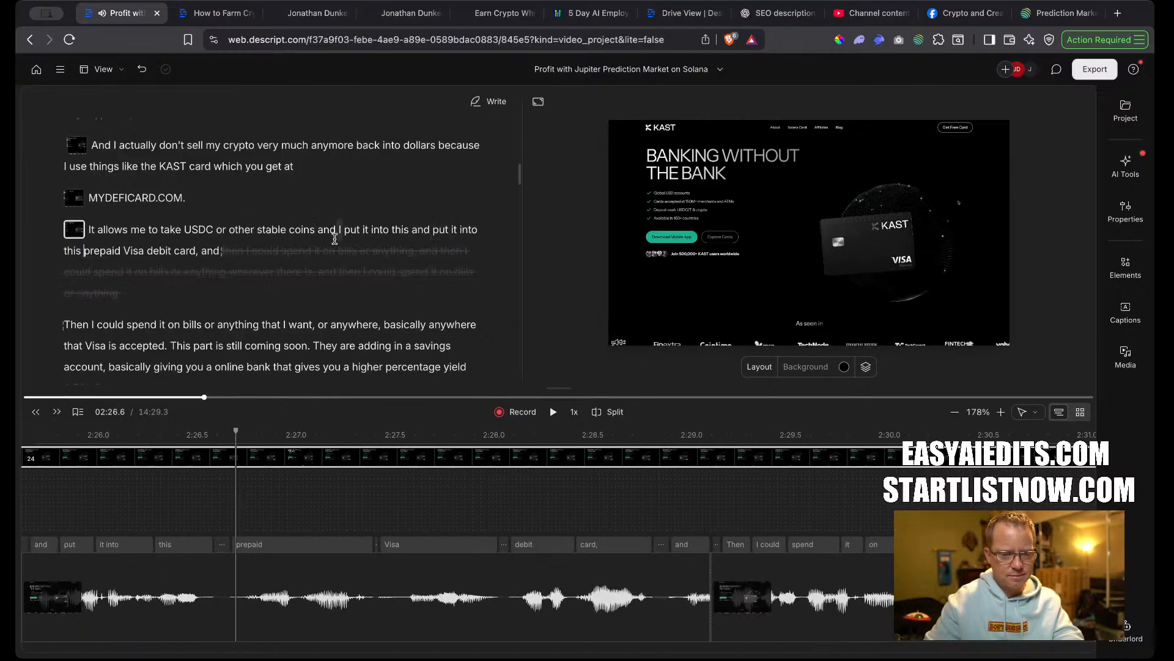
drag(317, 231, 404, 229)
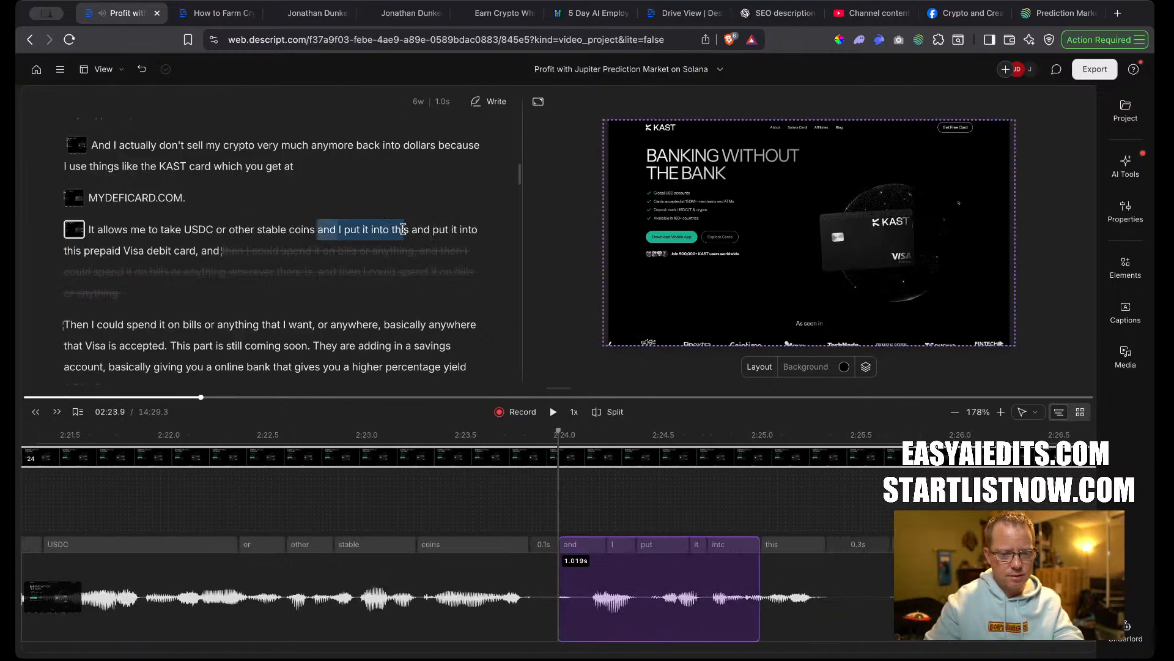
key(BackSpace)
Remove the comma after "debit card" and delete the first take of "and then I could spend it on bills or anything".
key(space)
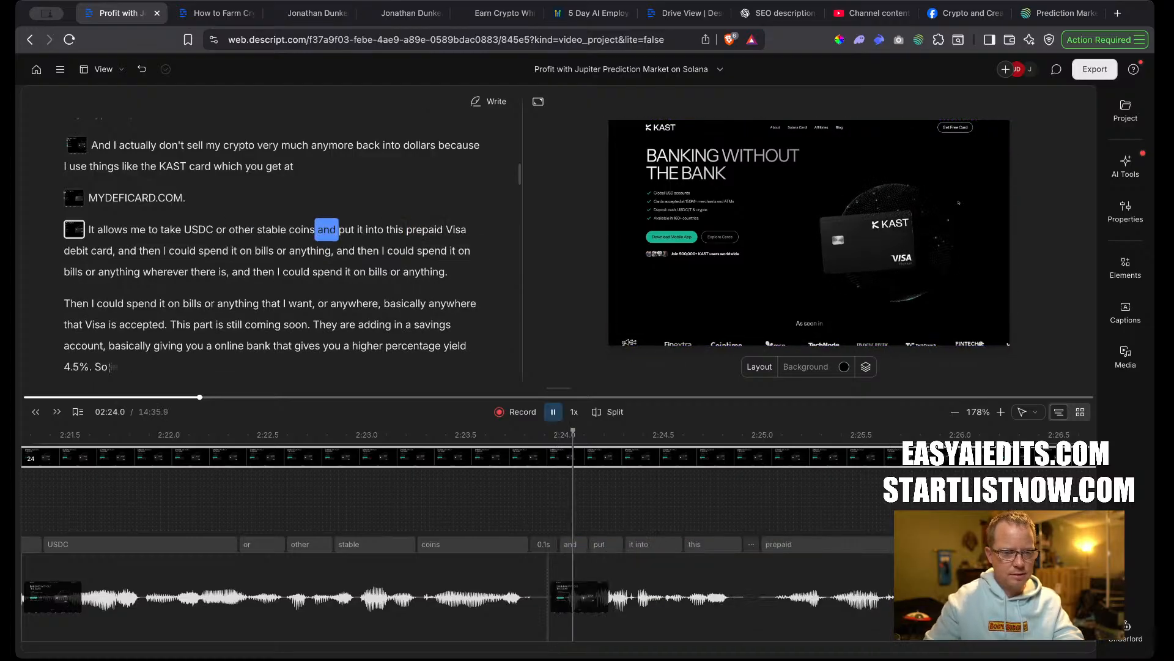
key(space)
key(space)
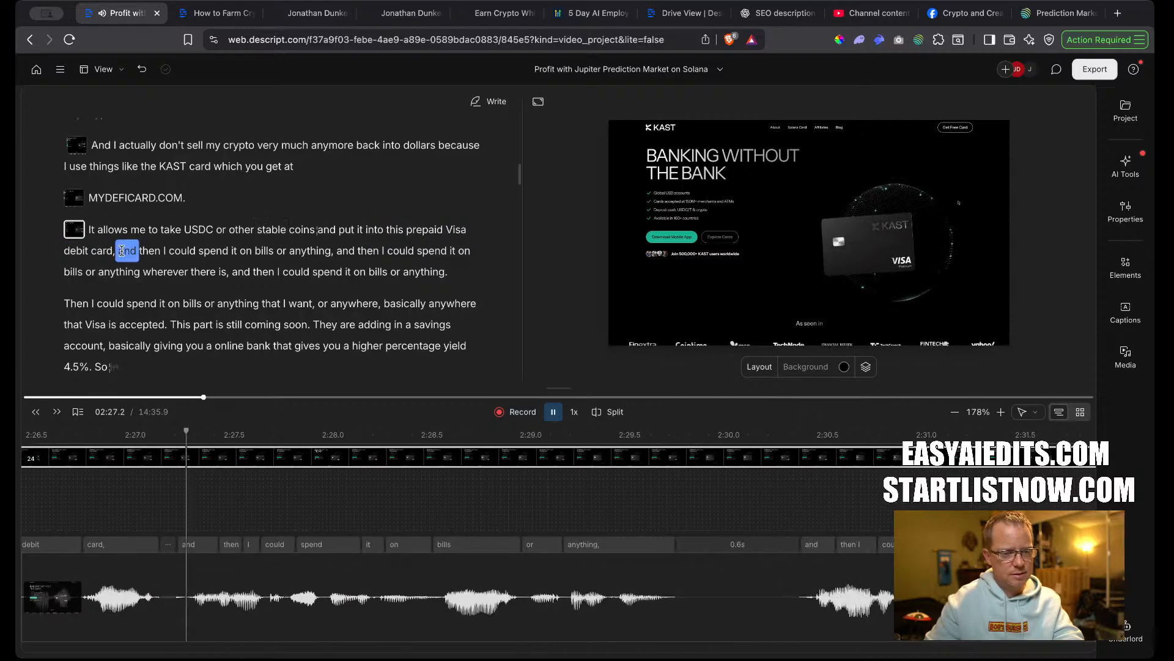
key(space)
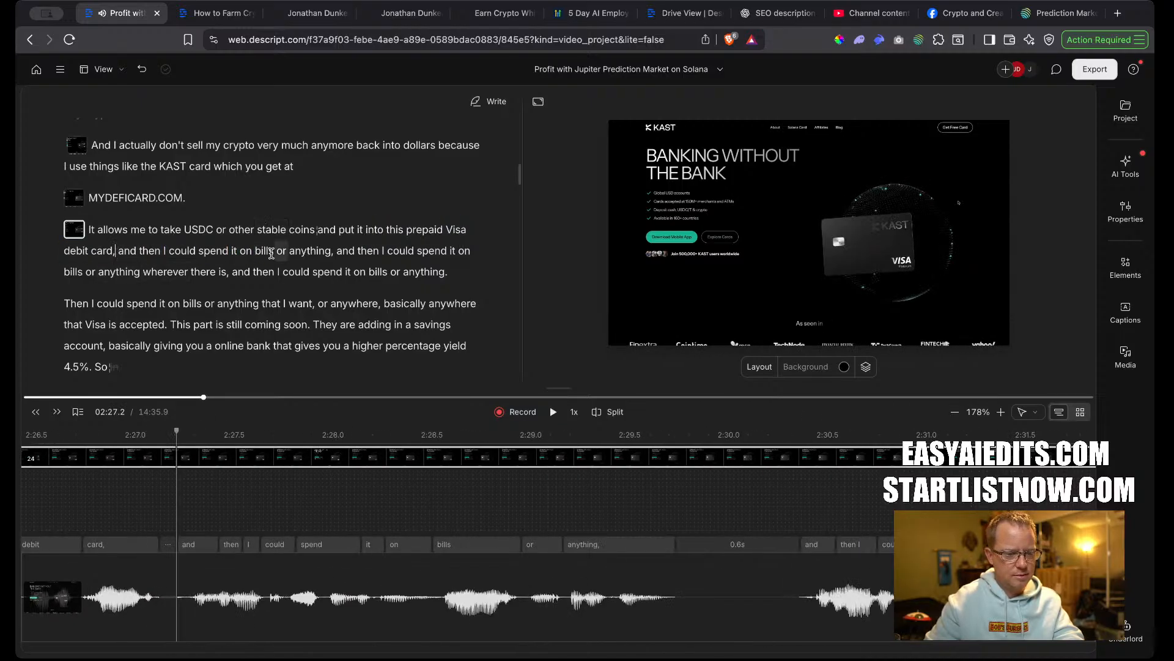
key(space)
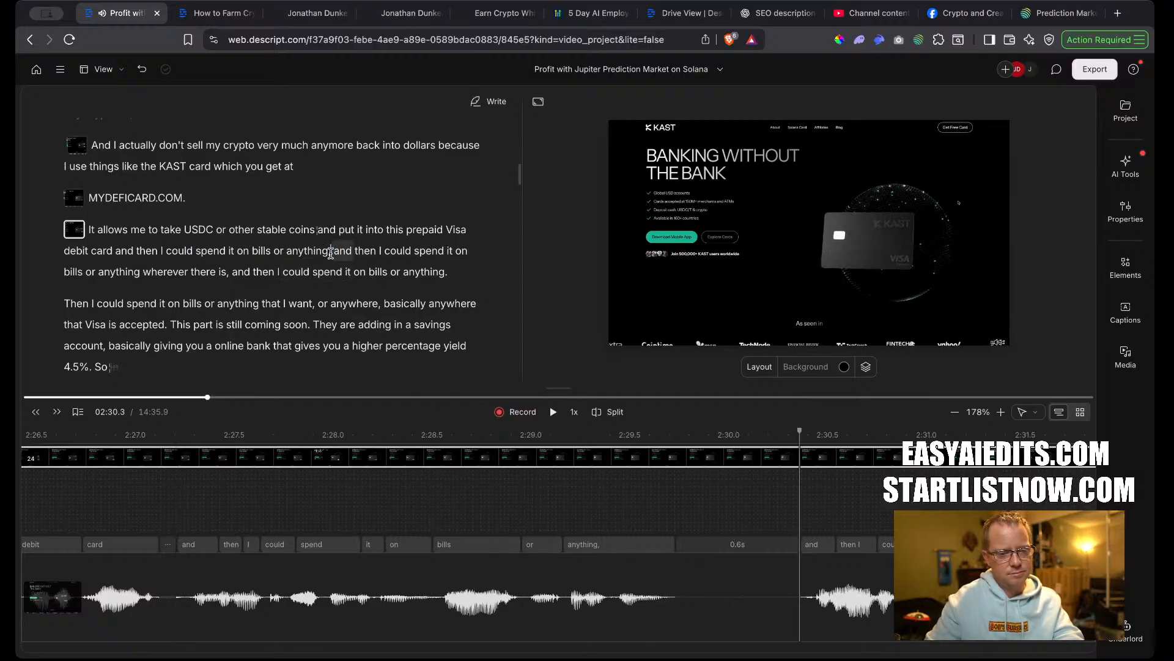
drag(335, 253, 112, 252)
key(BackSpace)
Delete the two remaining "and then I could spend it on bills or anything" takes and end the sentence with a period after "debit card".
click(89, 249)
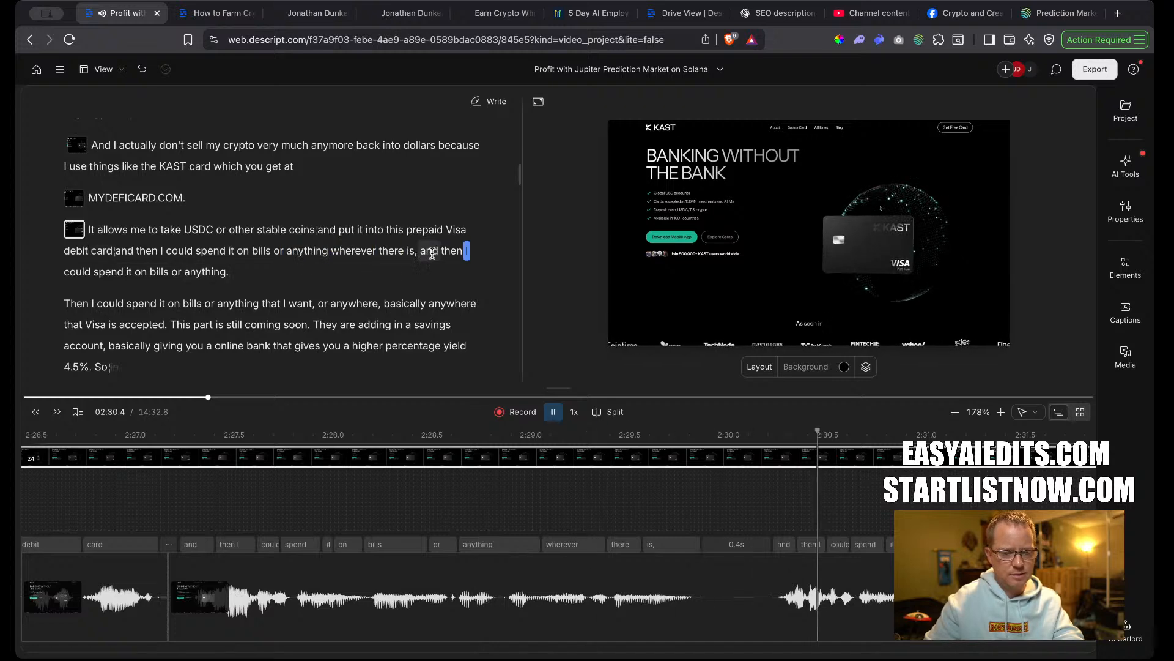
drag(419, 252, 116, 253)
key(BackSpace)
scroll(147, 361, down, 15)
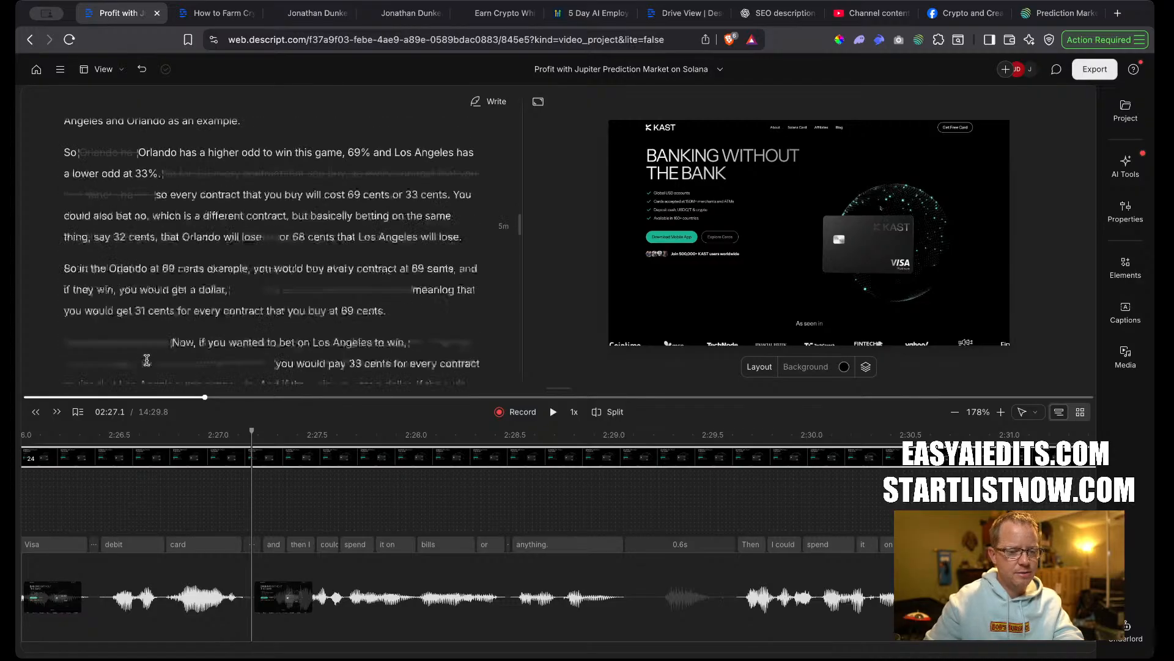
scroll(147, 360, up, 15)
key(space)
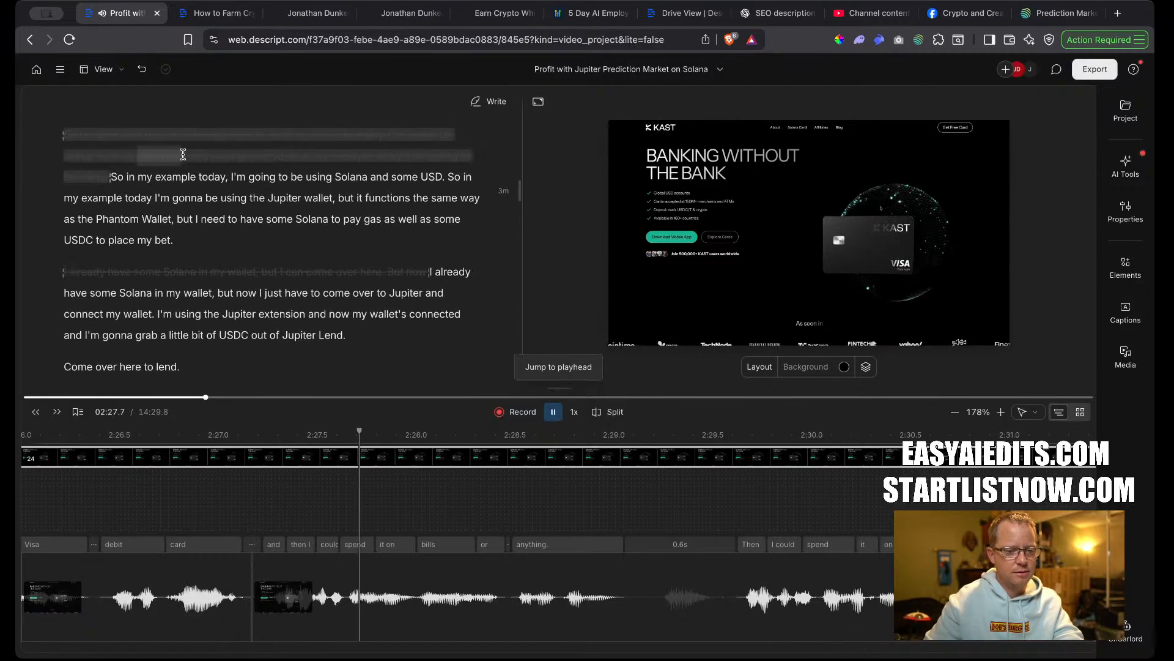
scroll(184, 153, up, 3)
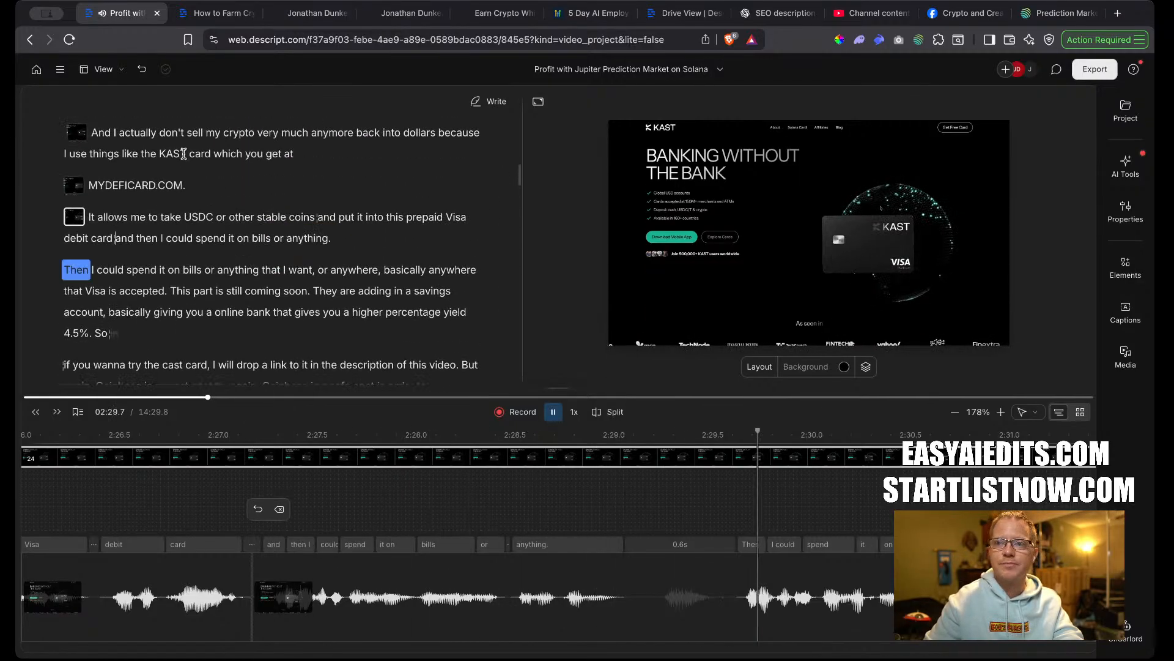
key(space)
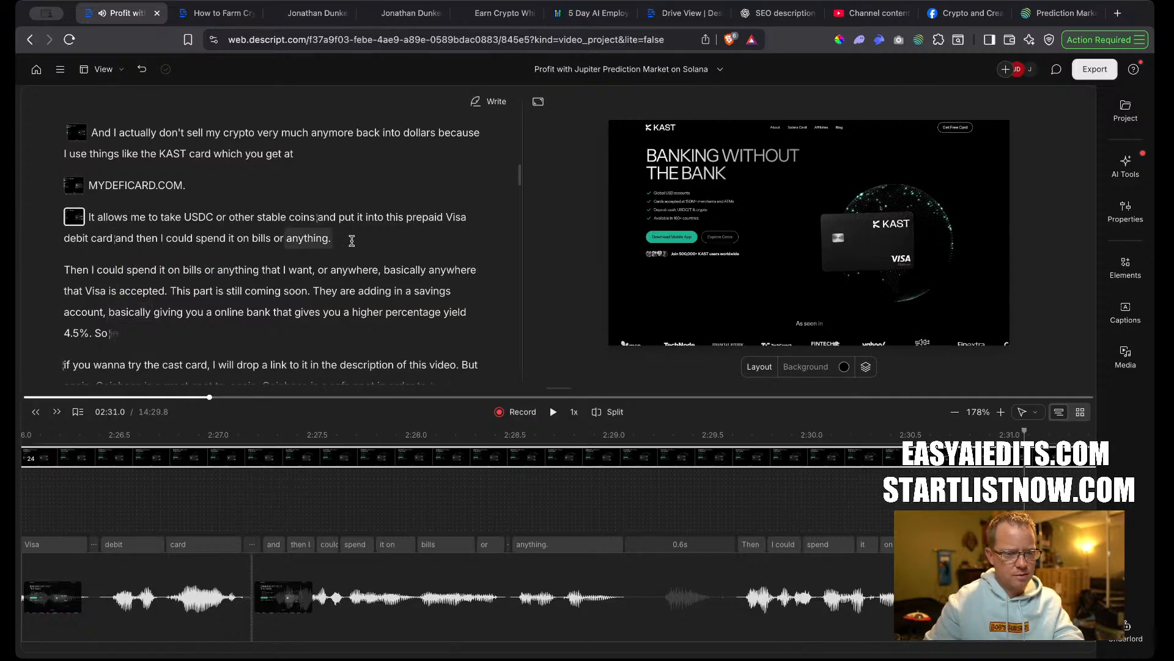
drag(351, 241, 117, 240)
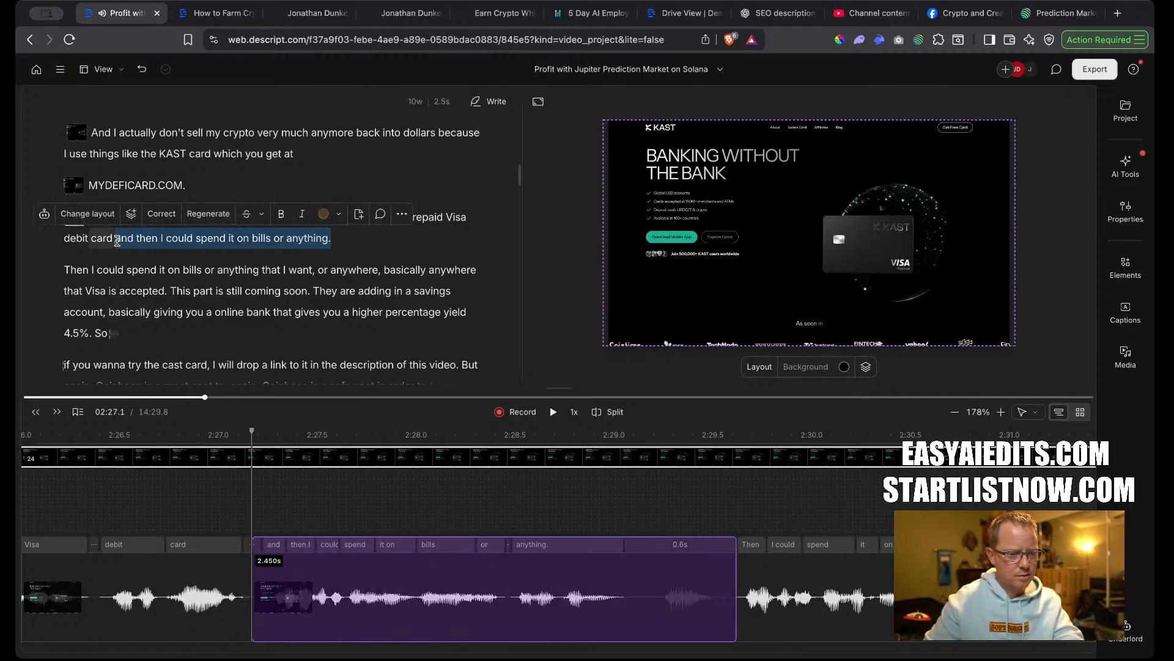
key(BackSpace)
text(.)
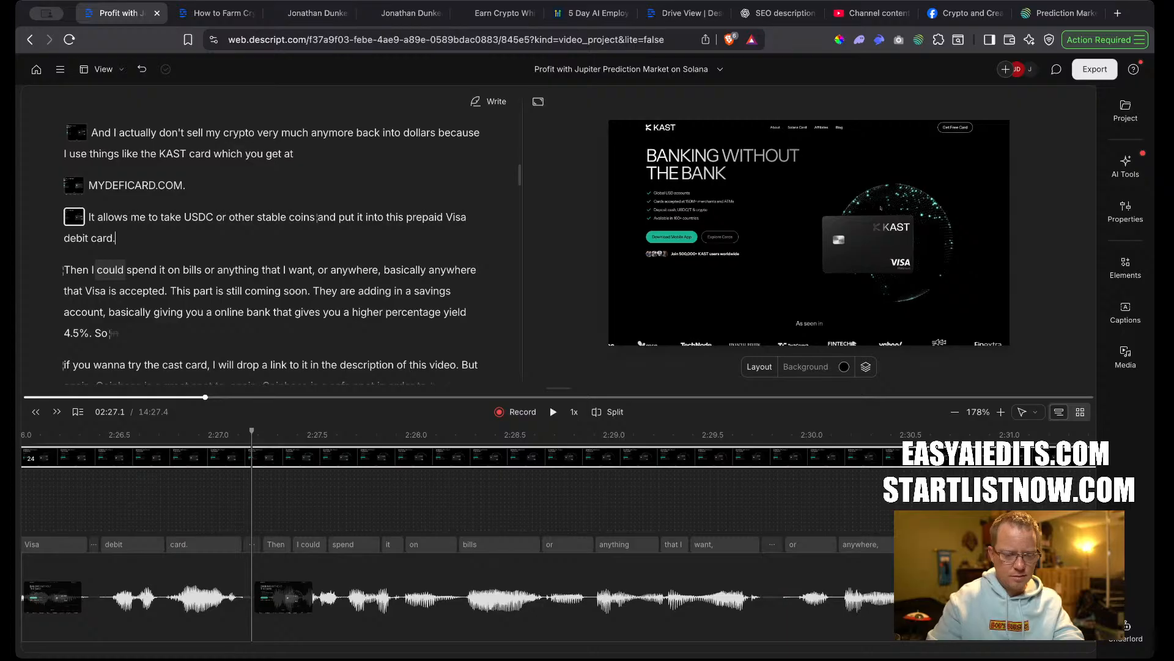
Play from "card", delete "or anywhere" after "anything that I want" and end that sentence with a period.
double_click(101, 238)
key(space)
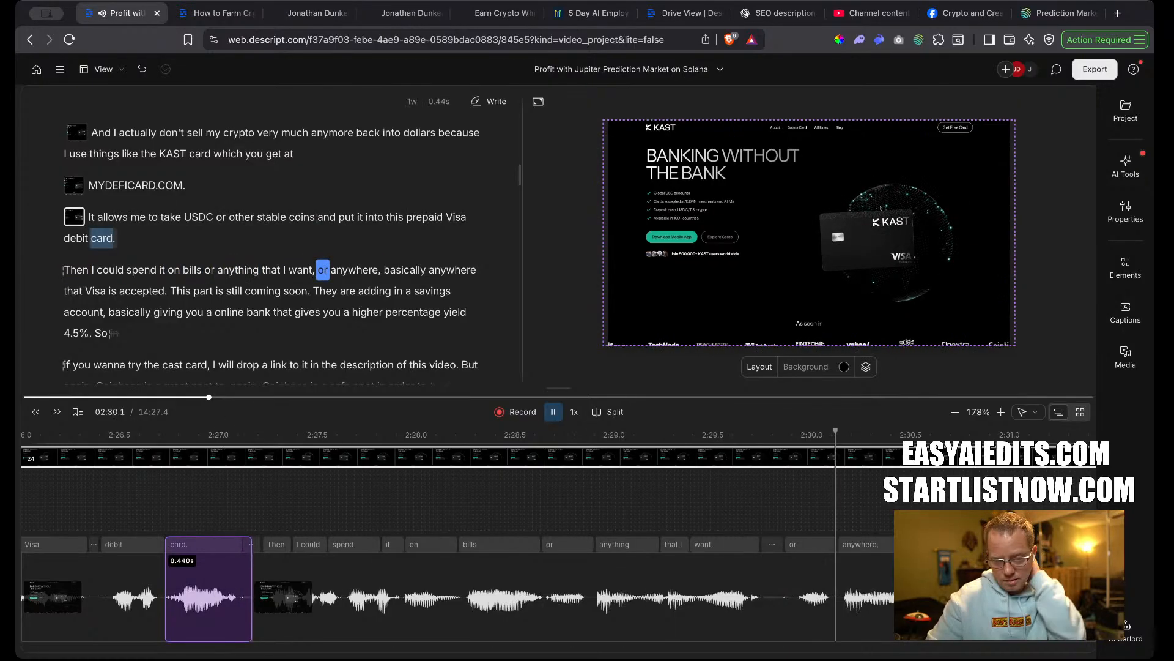
key(space)
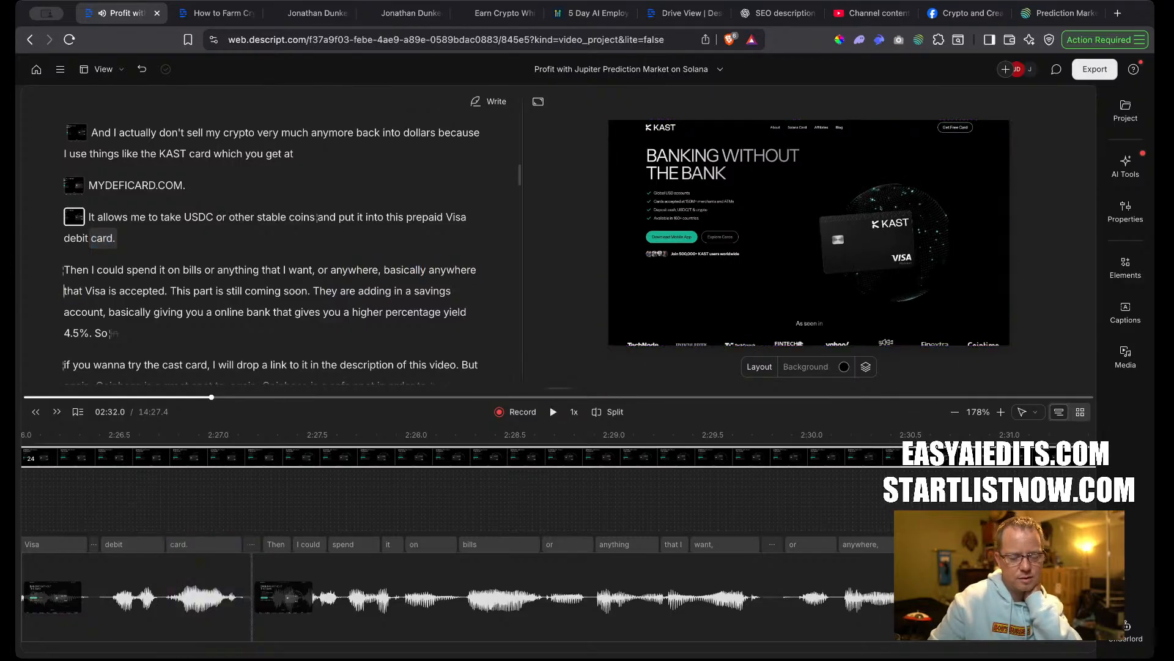
drag(385, 272, 205, 270)
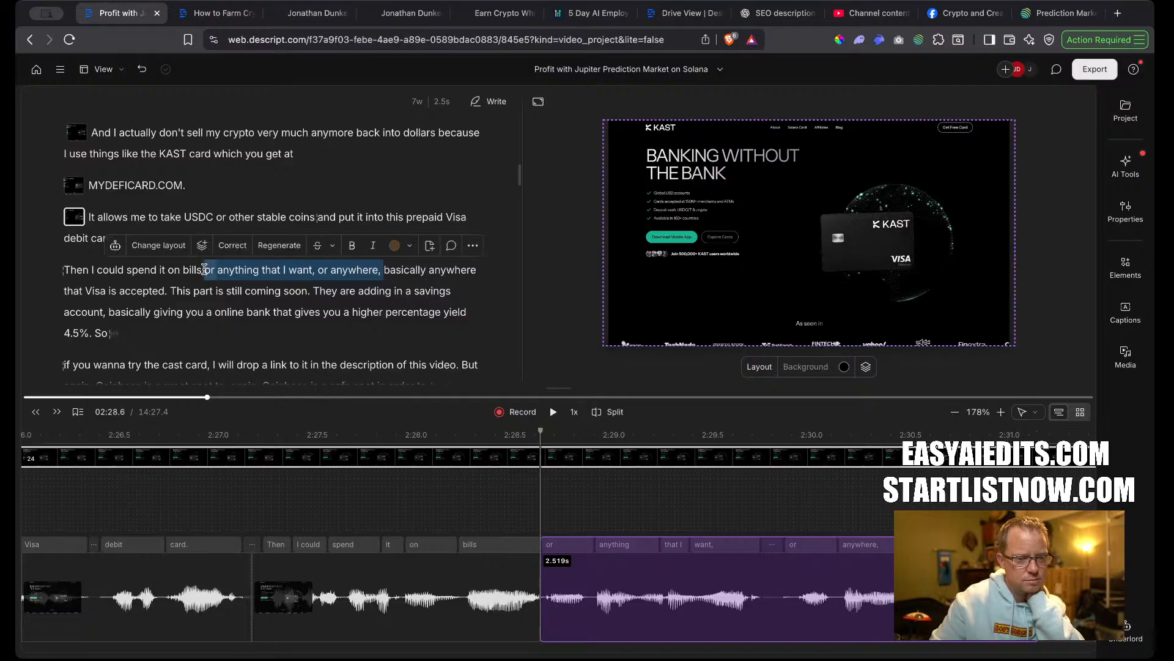
key(Right)
key(BackSpace)
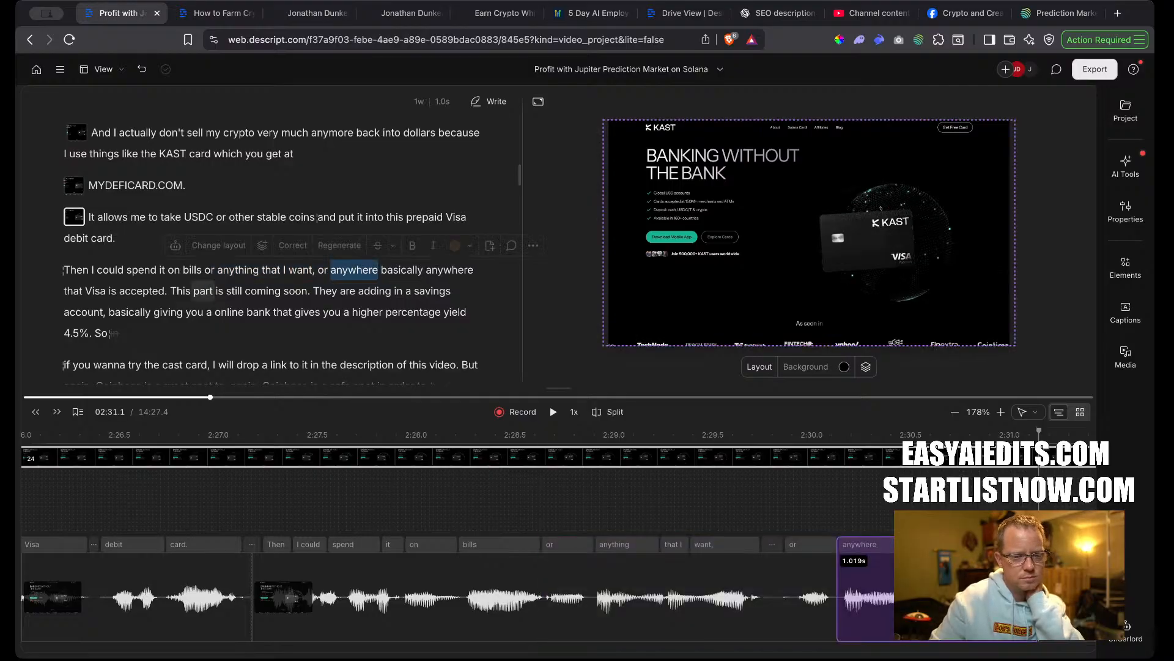
key(BackSpace)
key(BackSpace)
key(BackSpace)
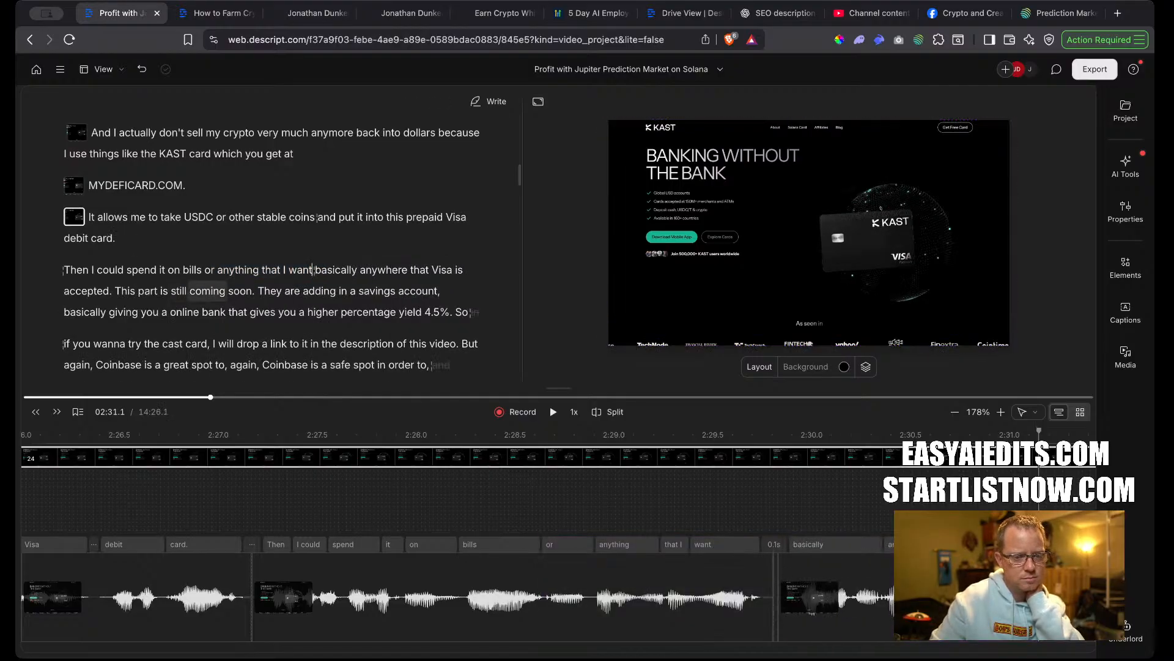
Play back the "Then I could spend it on bills" sentence and the cut before "Basically anywhere that Visa is accepted" to check the flow.
double_click(74, 270)
key(space)
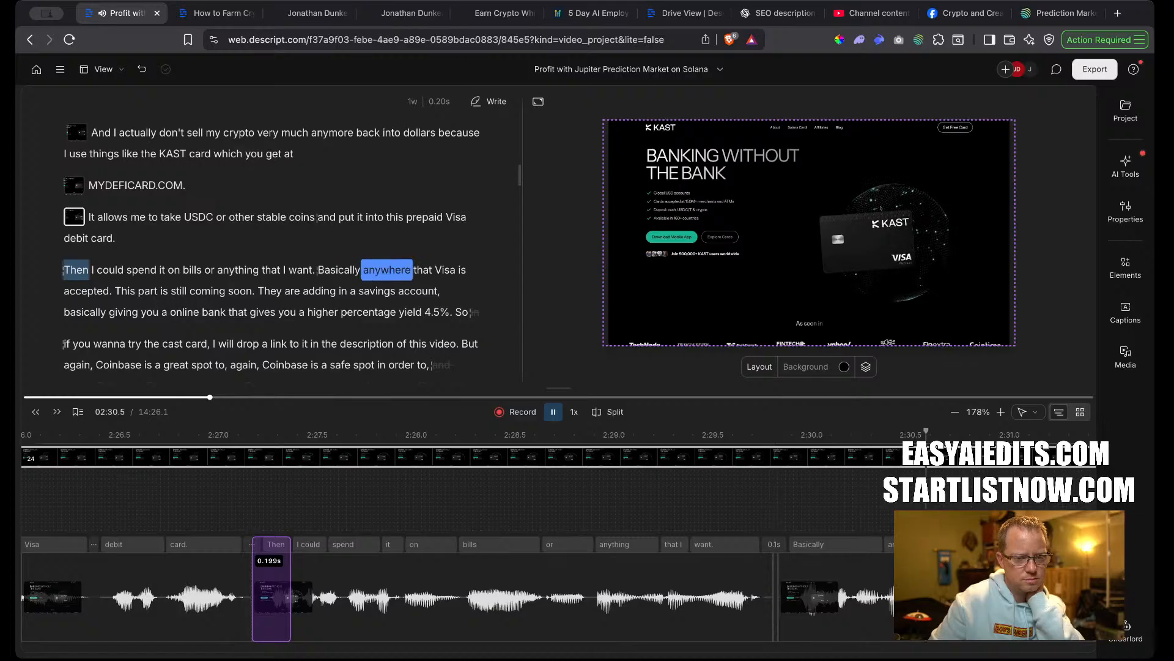
key(space)
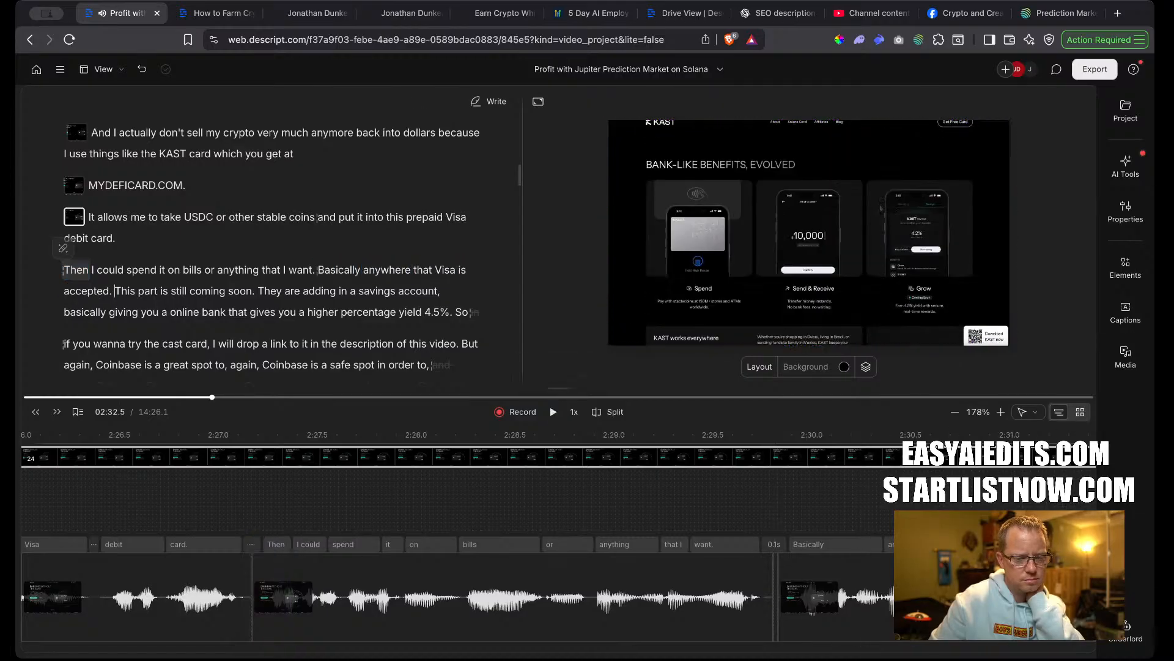
scroll(775, 622, up, 3)
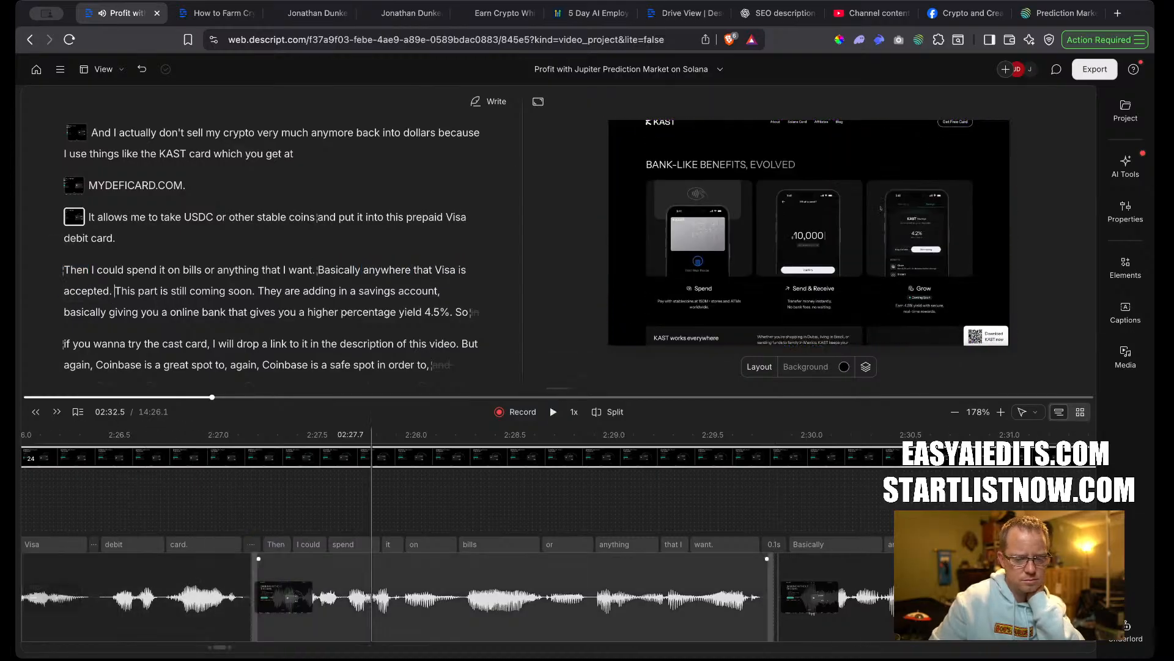
scroll(774, 622, down, 1)
click(788, 620)
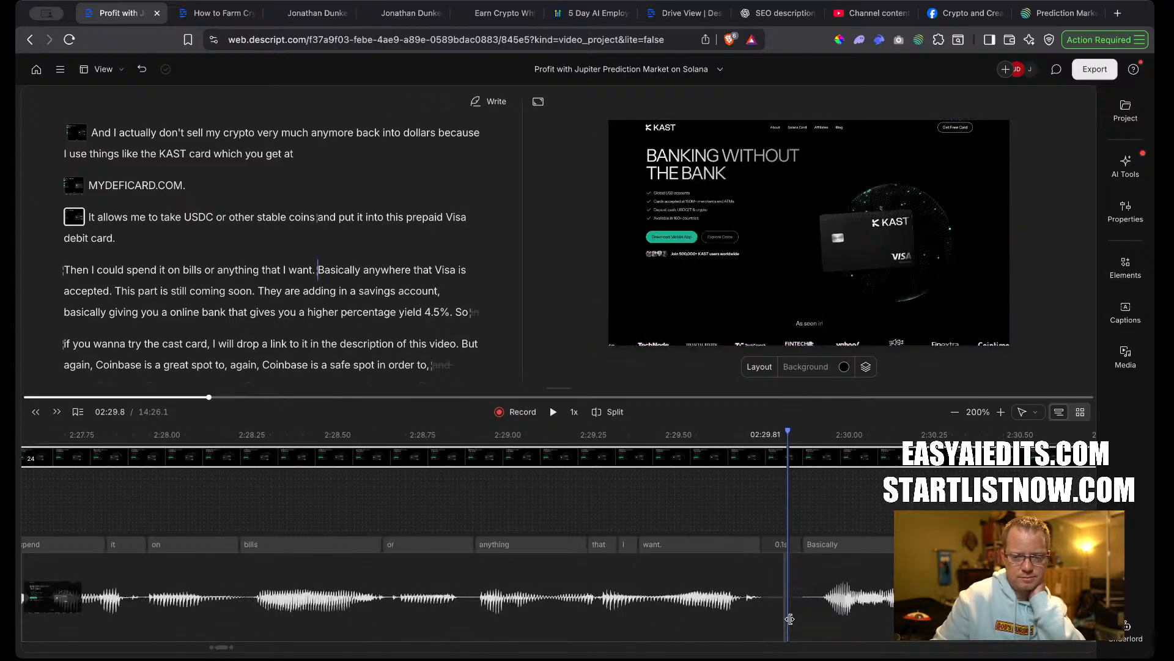
key(space)
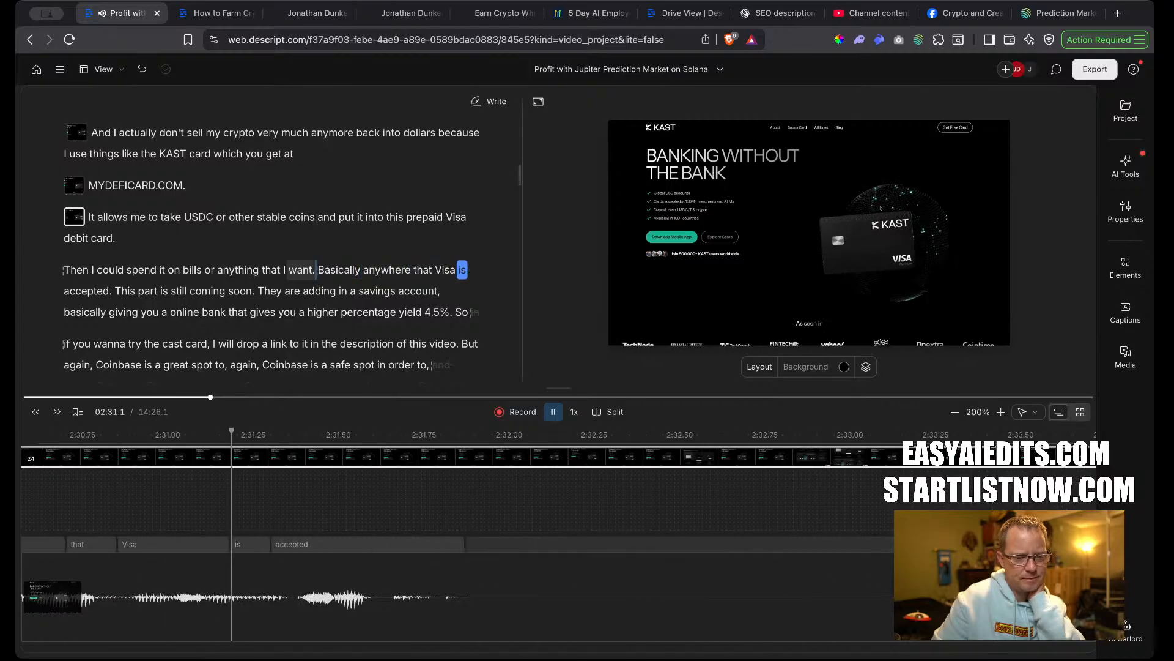
key(space)
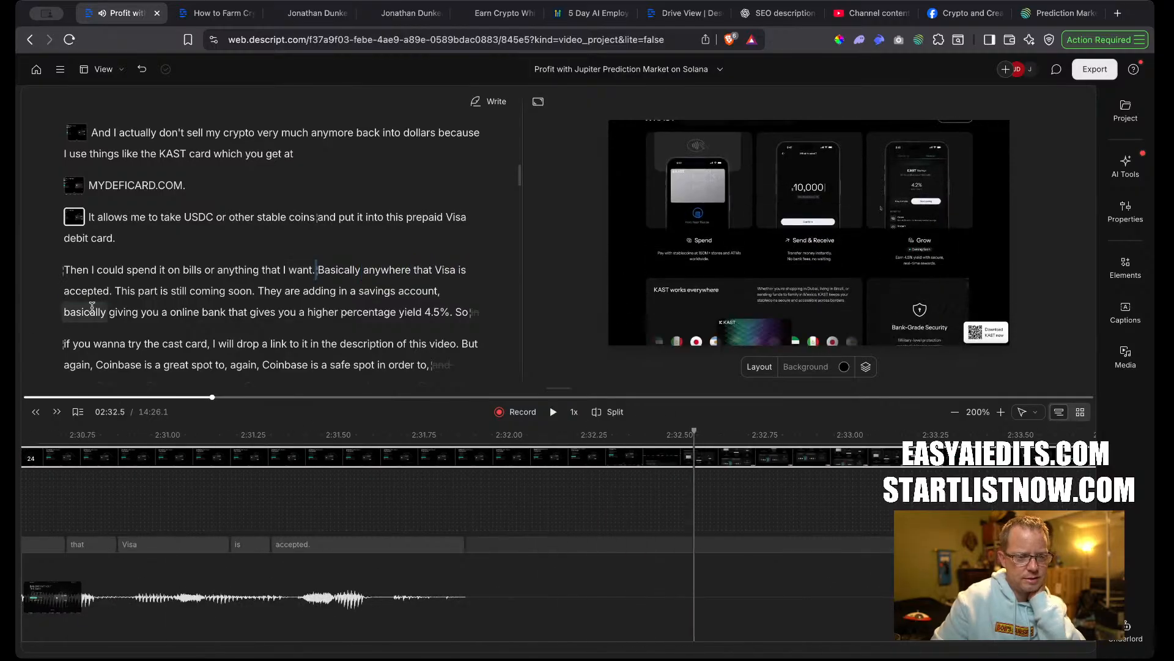
Start a new paragraph and scene at "This part is still coming soon" and trim the silent gap before it to close behind "accepted".
click(117, 291)
key(Return)
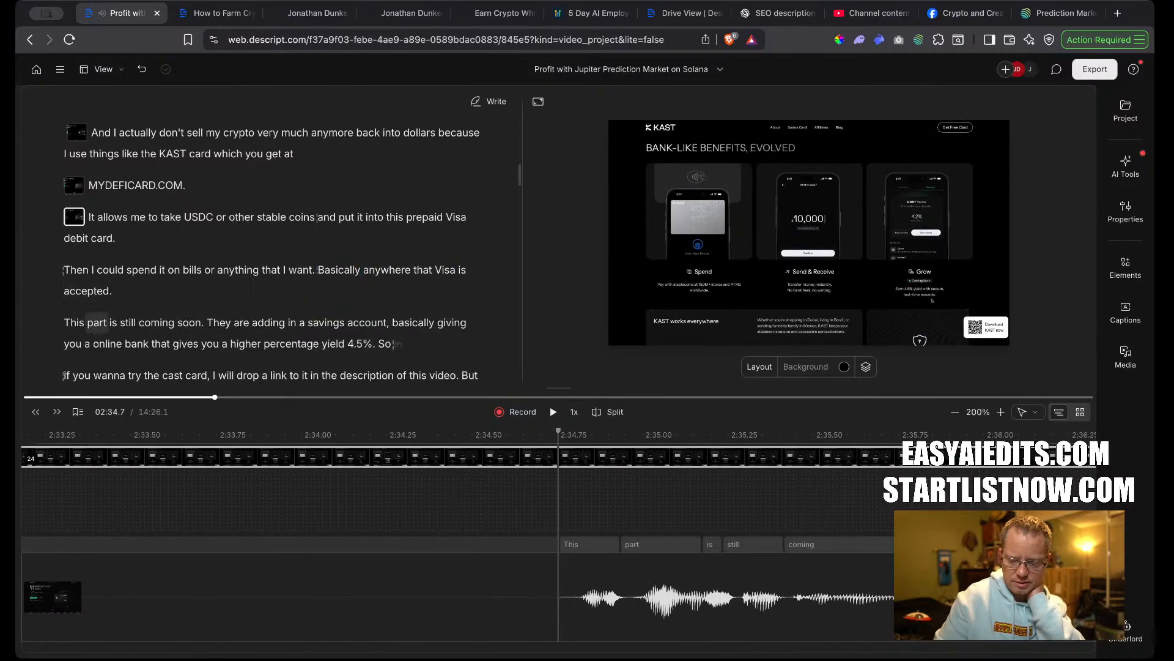
key(slash)
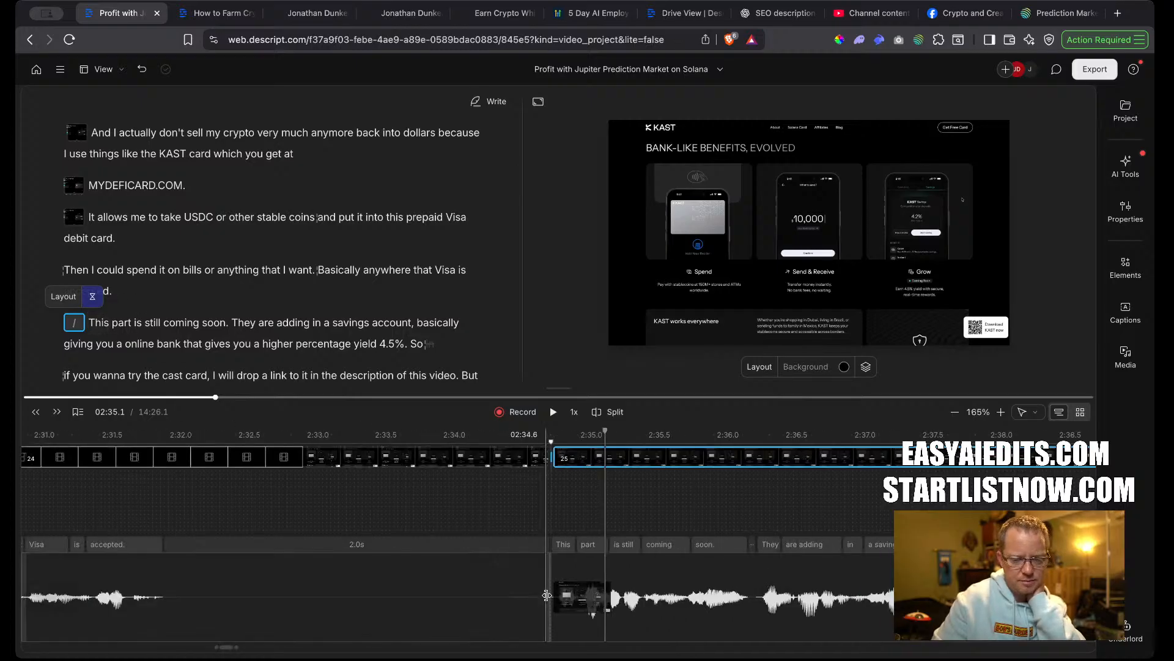
drag(547, 595, 173, 595)
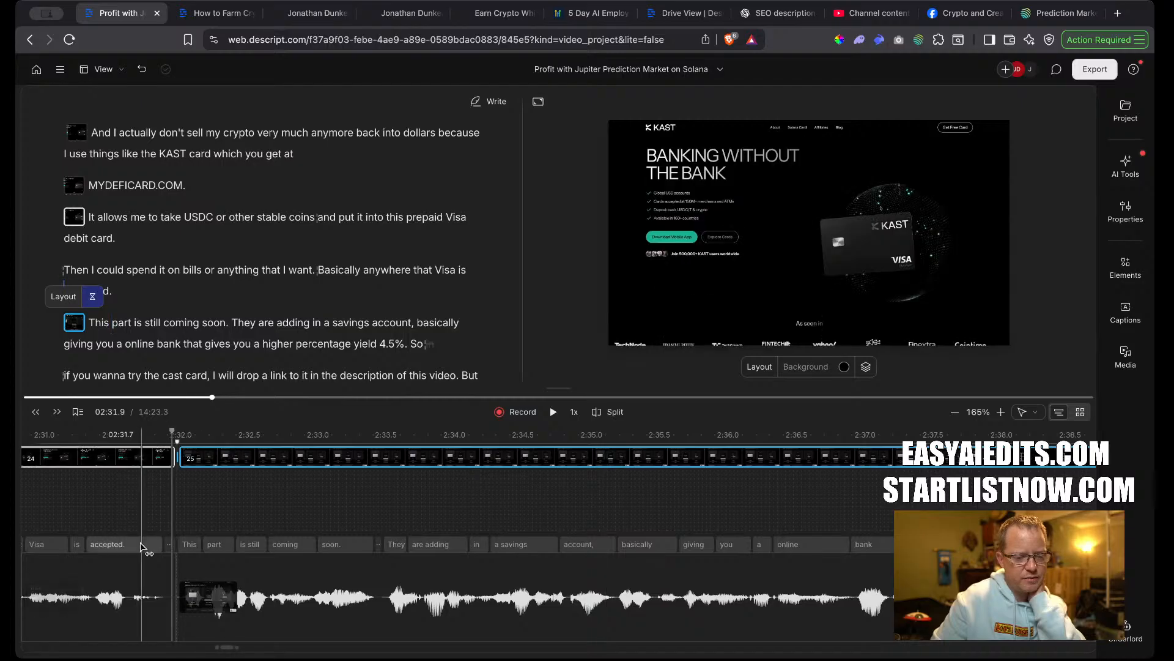
Play from "accepted", remove the comma after "savings account" and delete the trailing "So" after "4.5%.".
click(103, 436)
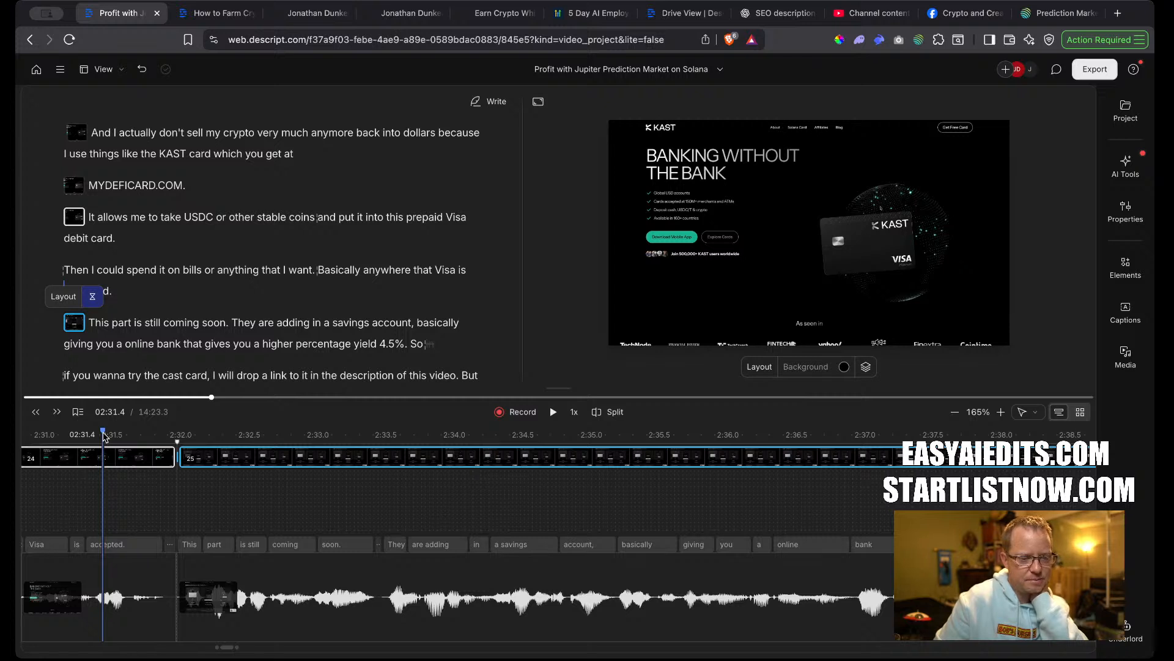
key(space)
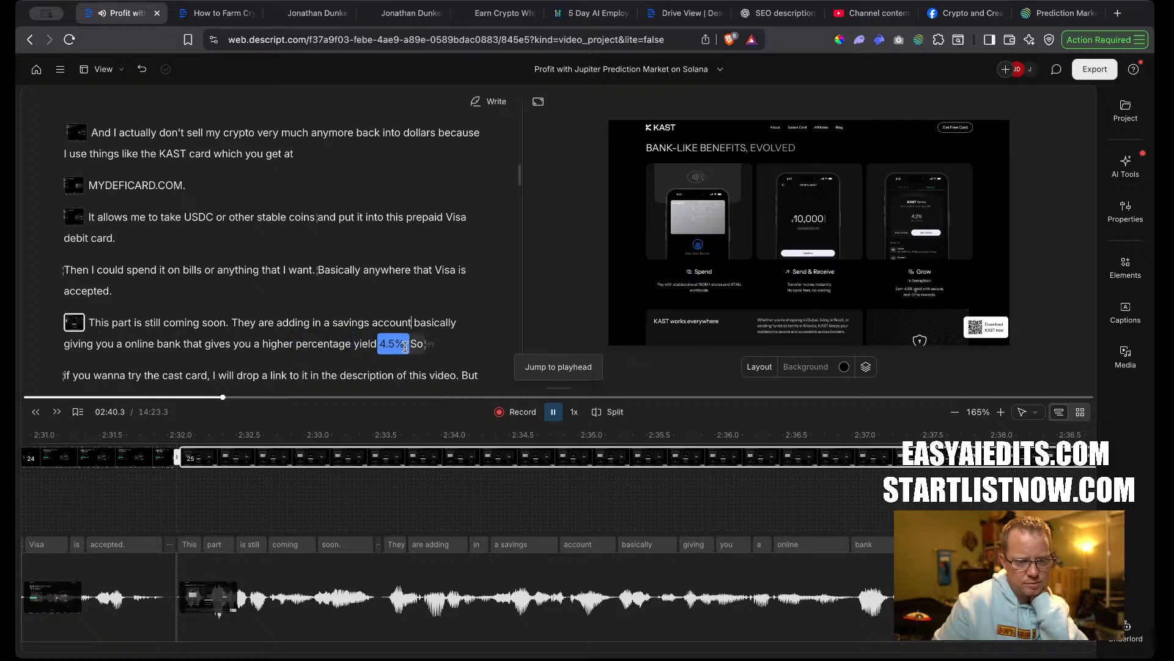
click(419, 264)
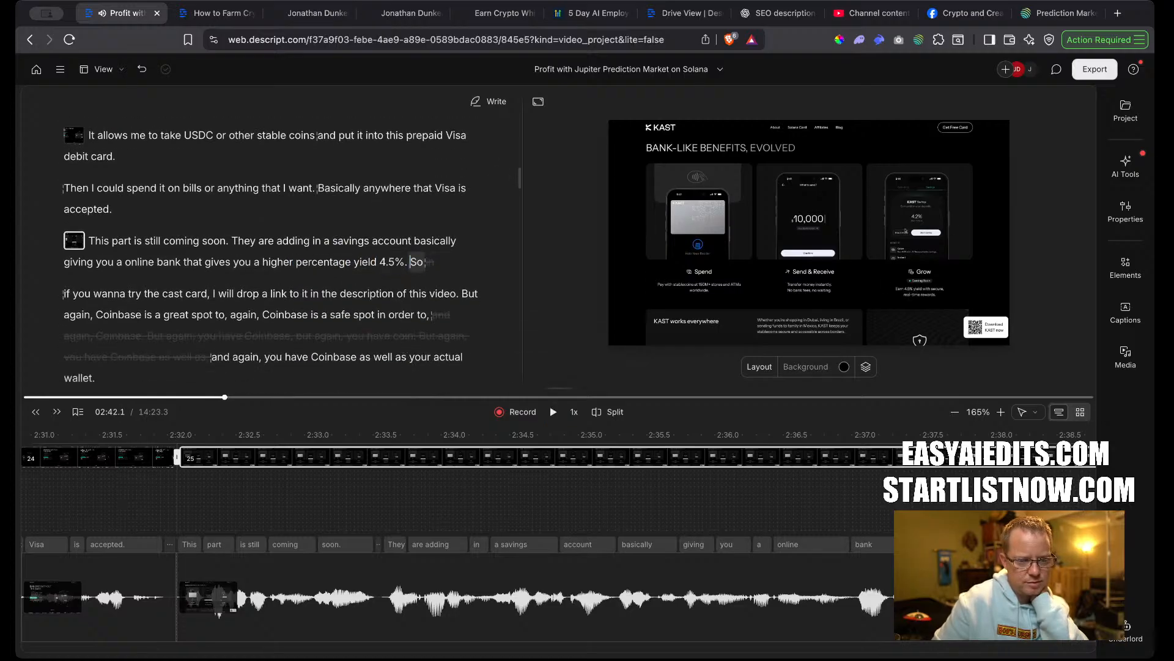
double_click(411, 262)
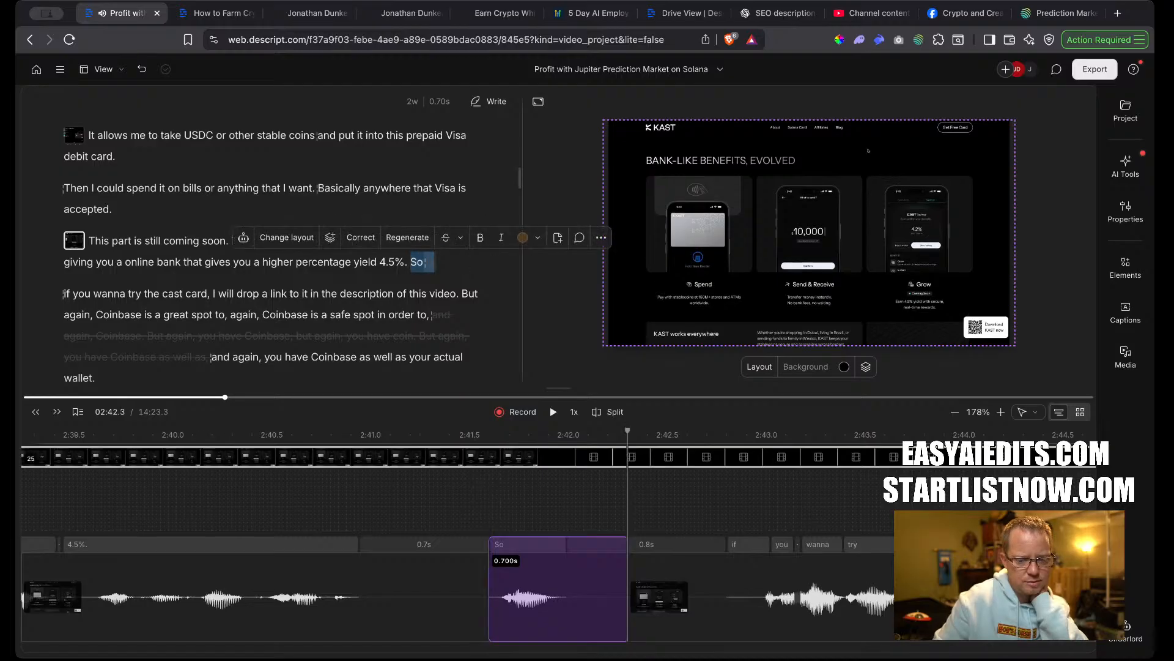
key(Delete)
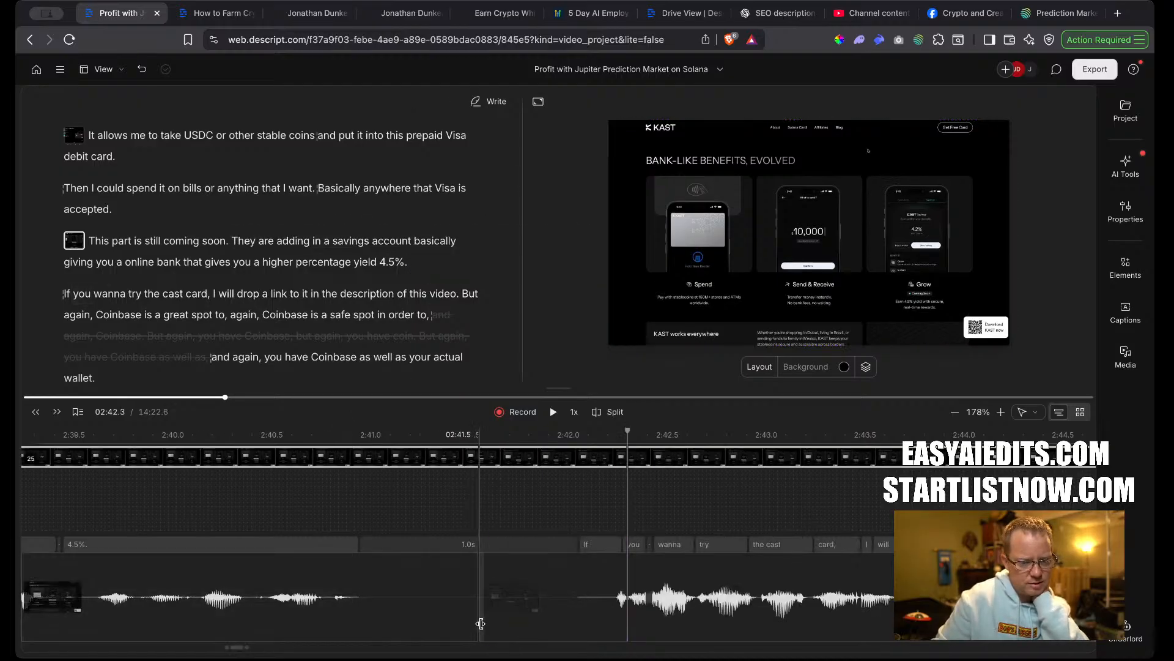
Trim the silent gap between "4.5%." and "If you wanna try" and play across the cut.
drag(483, 621, 459, 611)
click(458, 610)
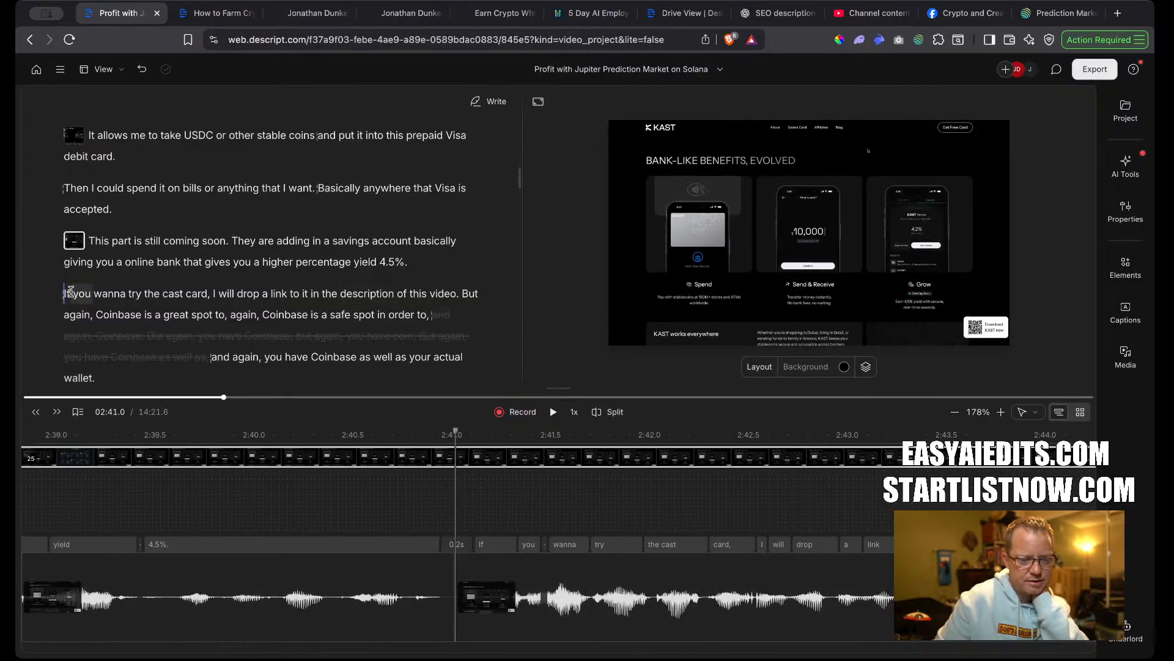
key(space)
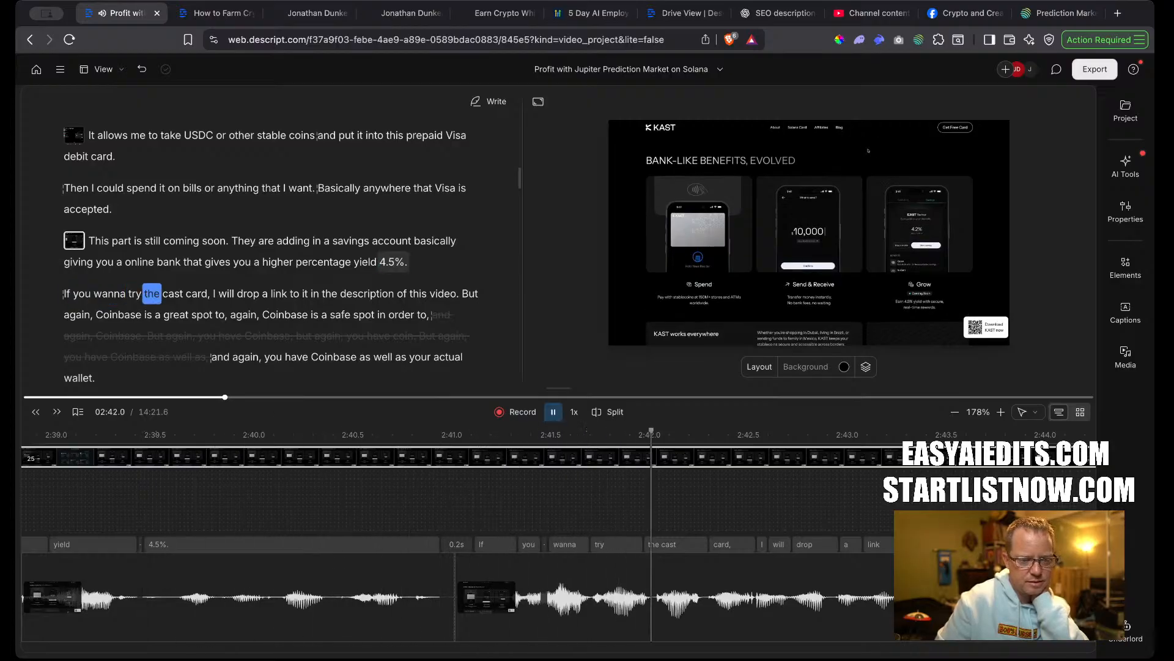
key(space)
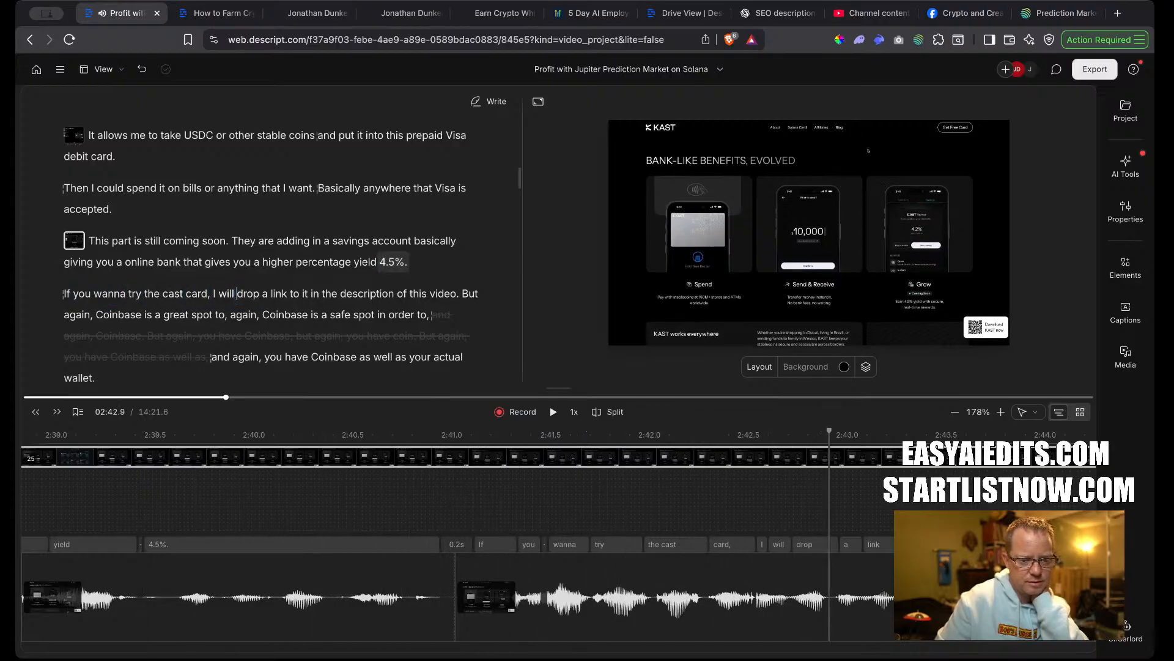
Remove the comma after "card" and correct the transcript word "cast" to "KAST" in the "If you wanna try" sentence.
click(81, 295)
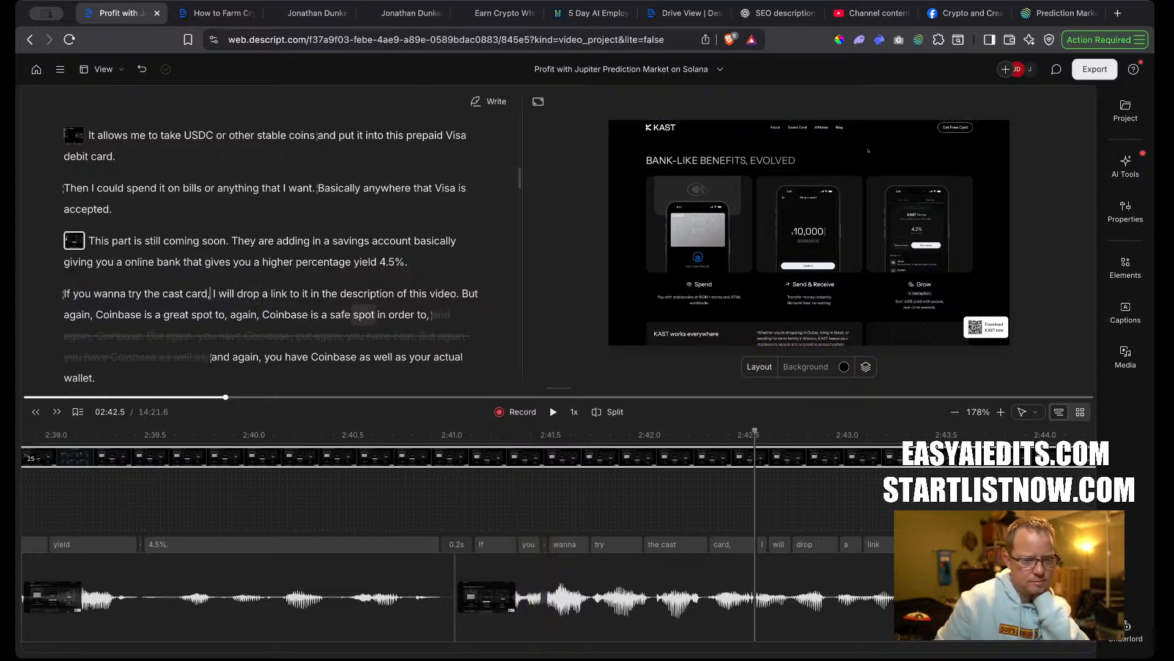
key(BackSpace)
double_click(172, 301)
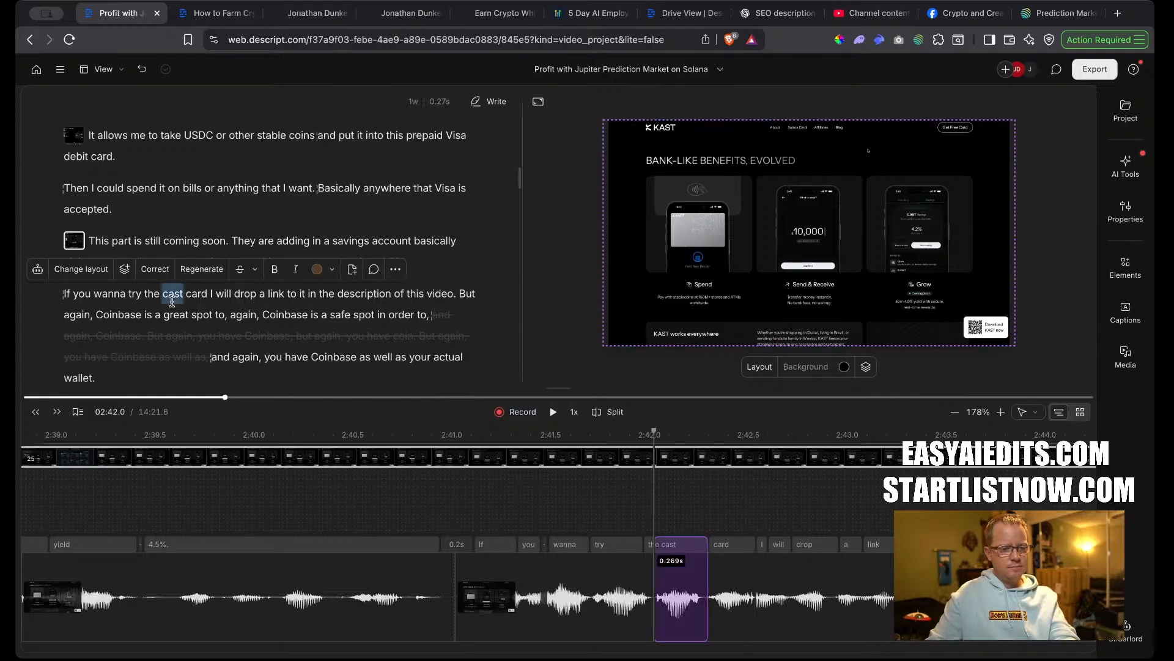
key(c)
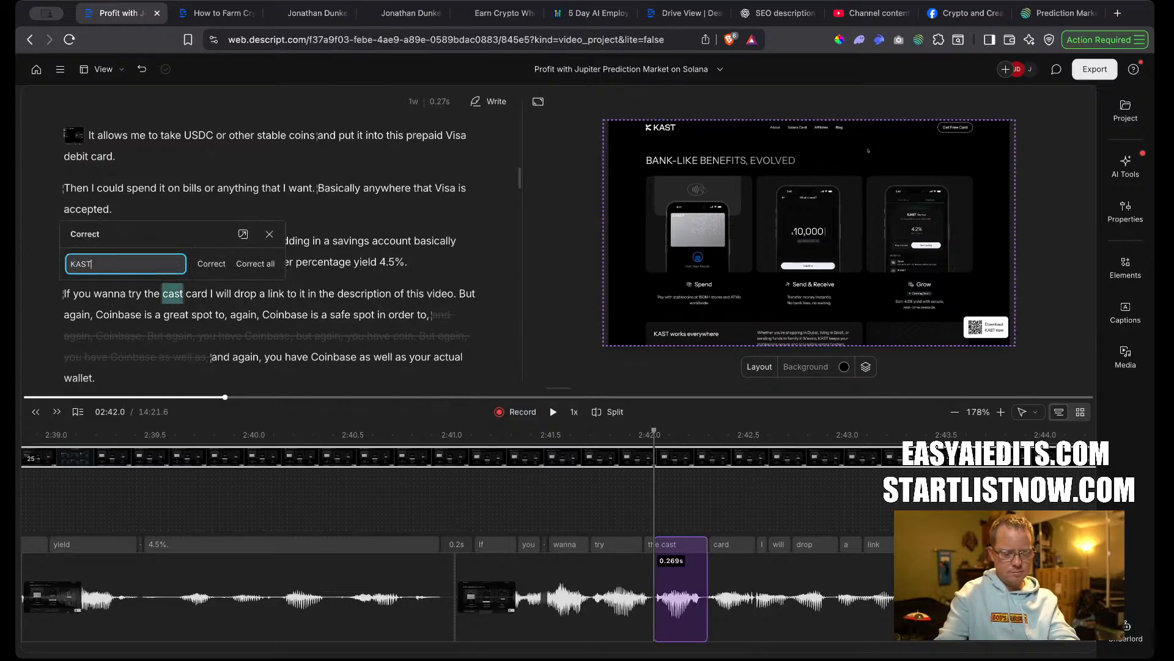
key(Return)
Start a new paragraph and scene at "But again" and trim the silent gap after "description of this video.".
key(space)
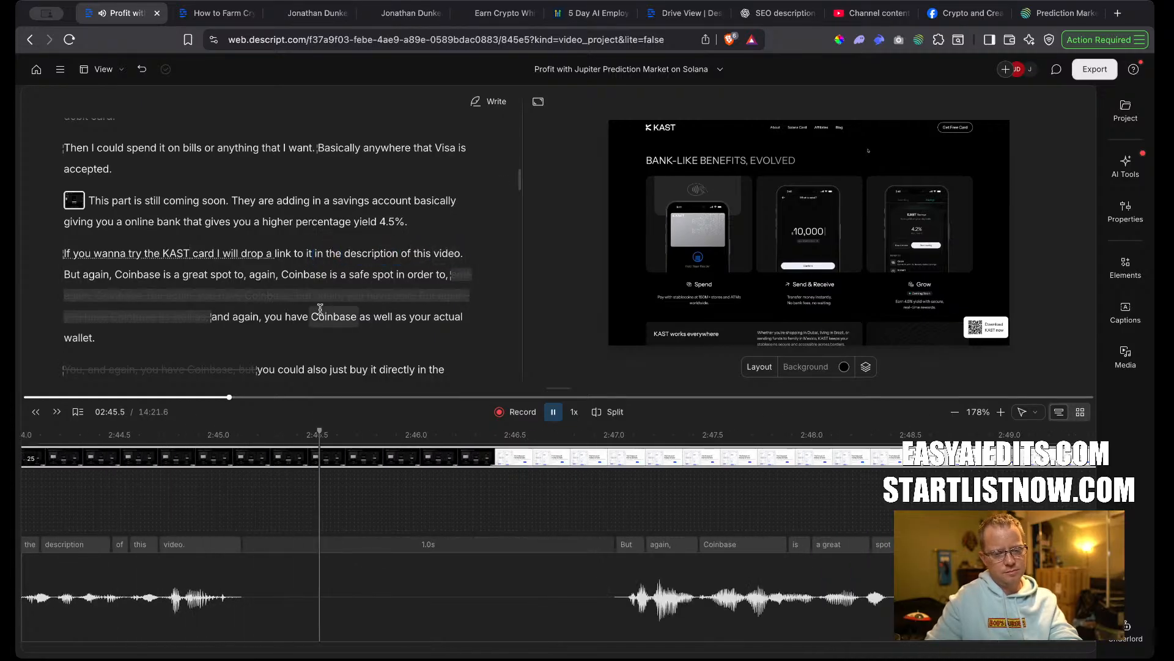
key(space)
click(65, 273)
key(Return)
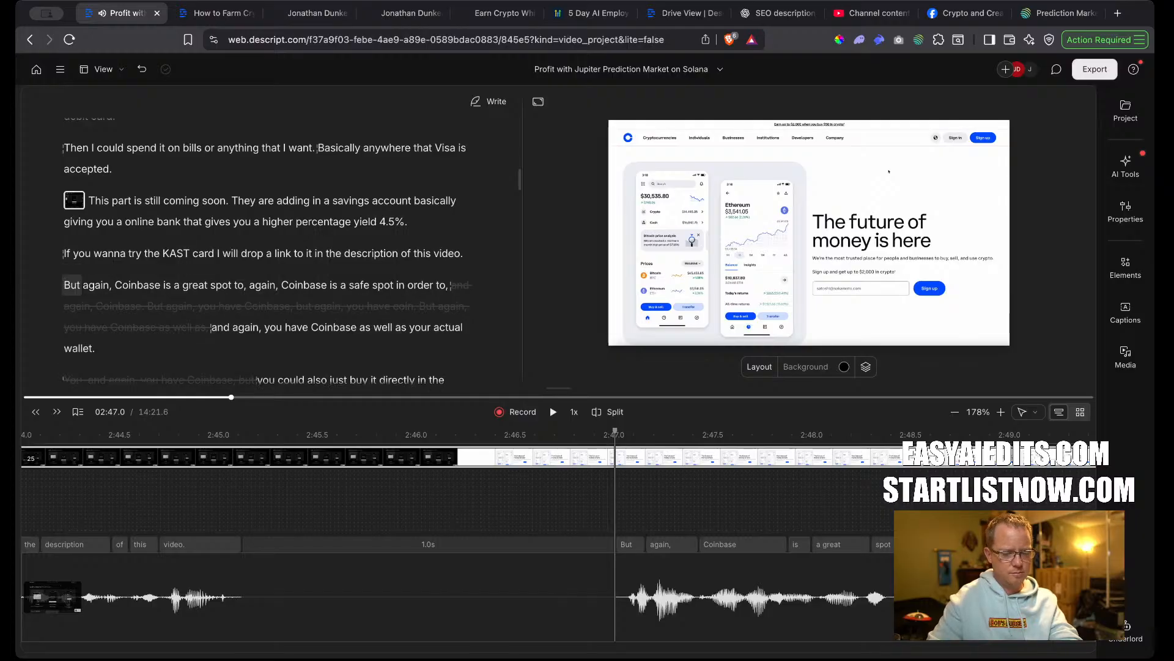
text(/)
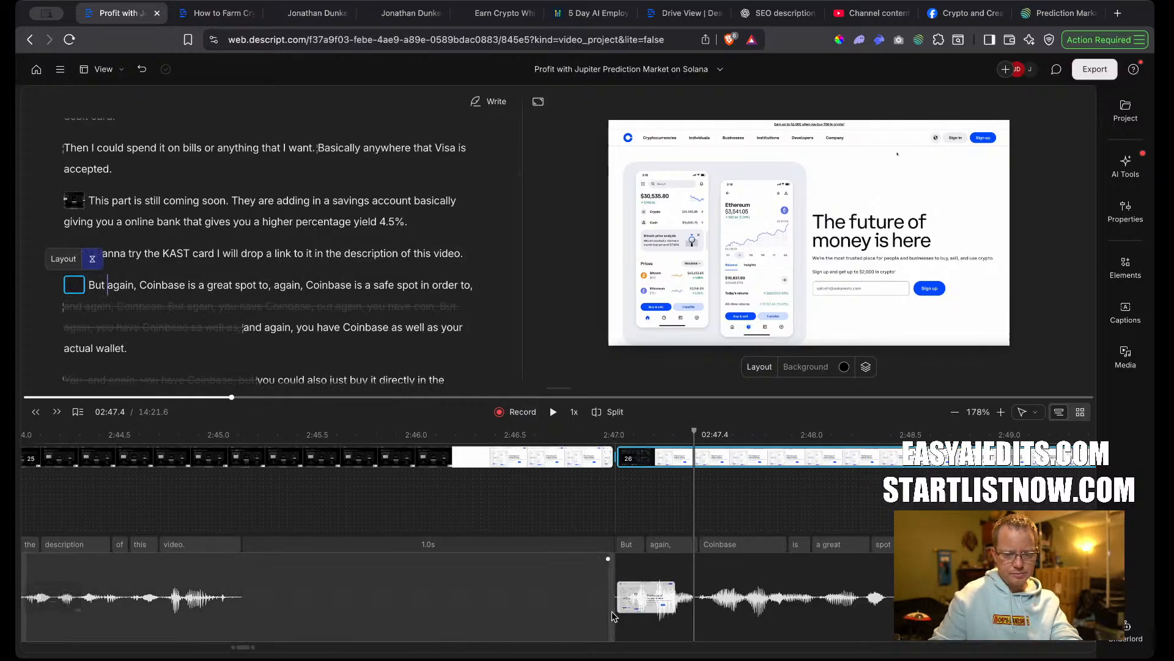
drag(614, 615, 237, 581)
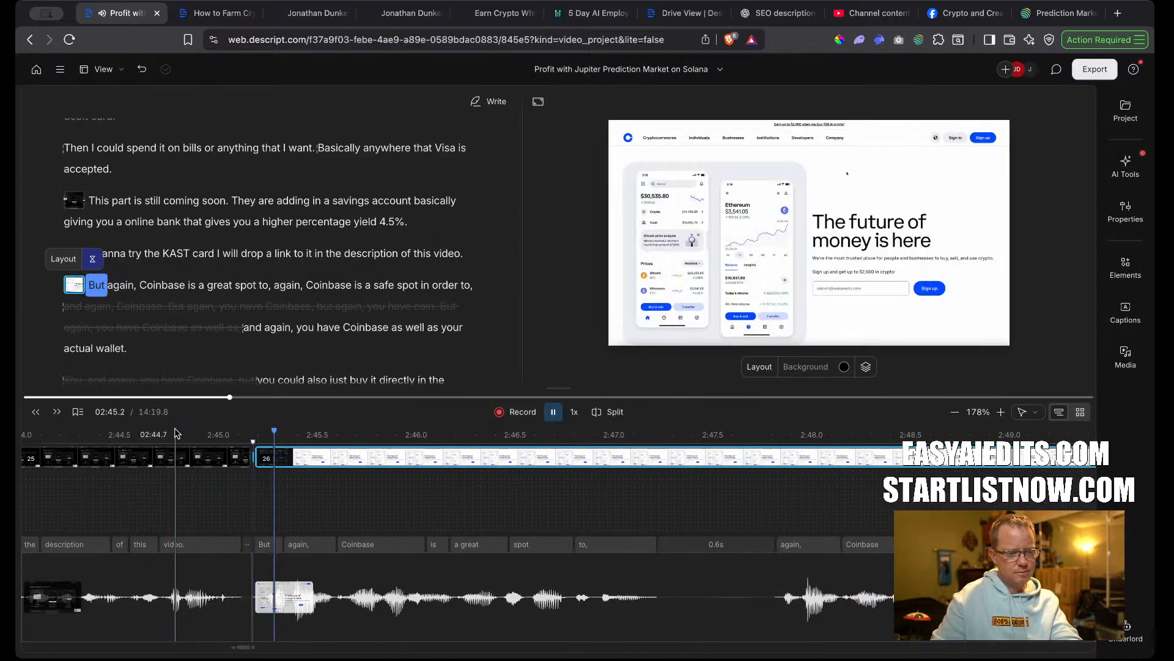
Delete the "But again, Coinbase is a great spot to," take from the start of the new scene.
key(BackSpace)
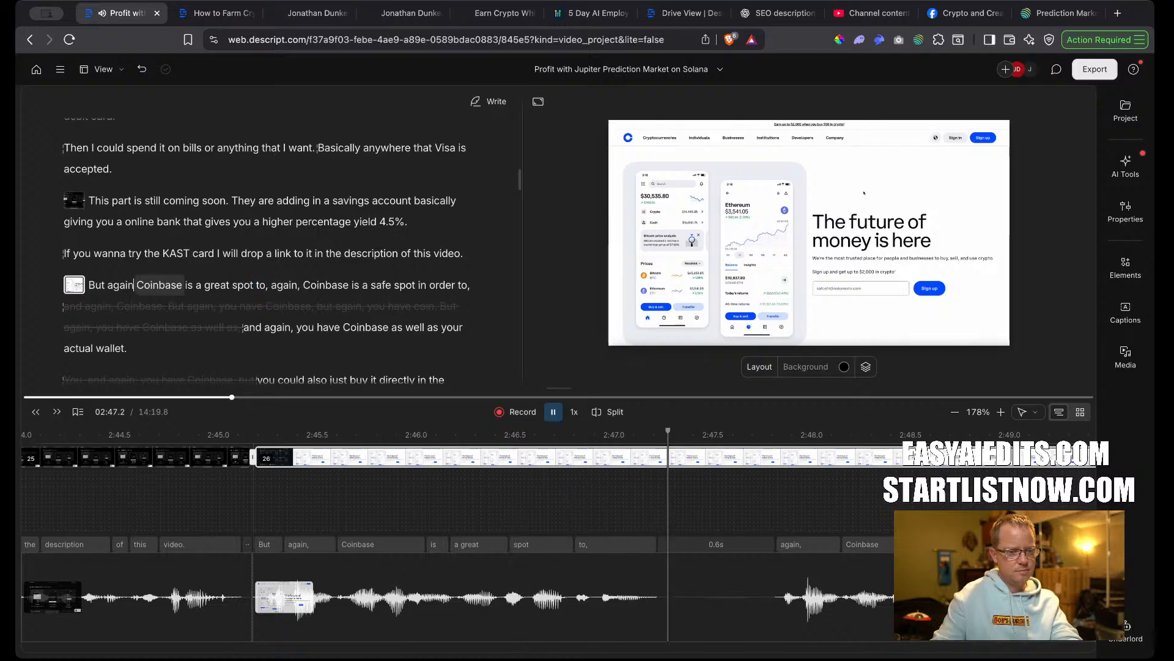
key(space)
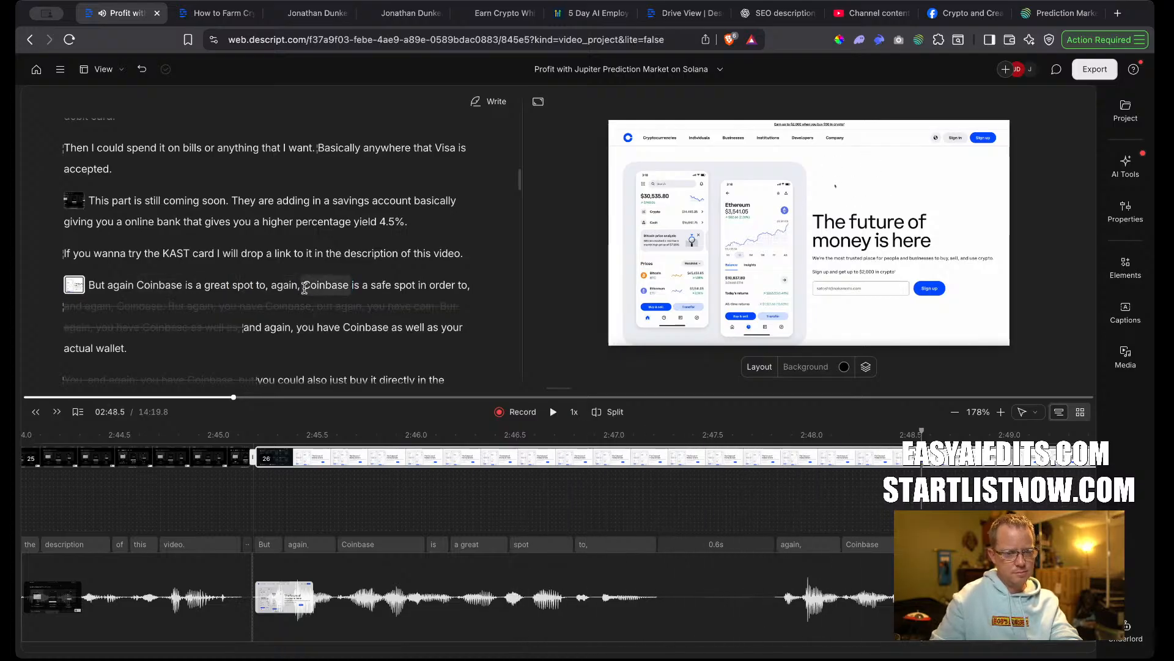
drag(271, 285, 88, 285)
key(BackSpace)
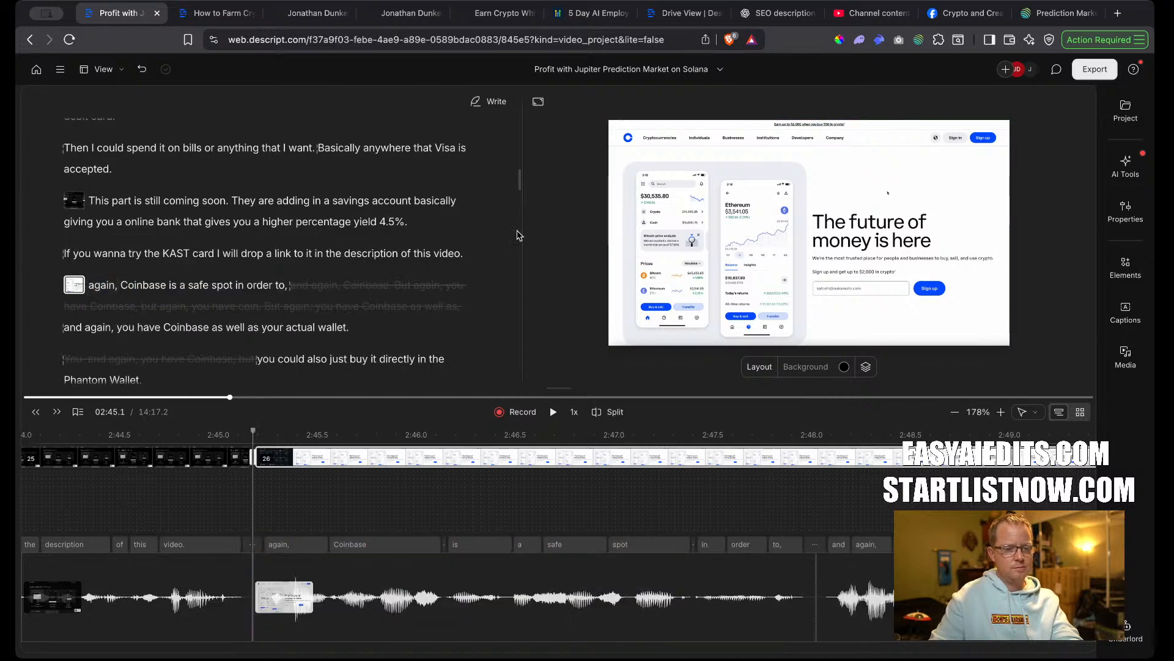
Play from "this video." and delete "Again, Coinbase is a safe spot in order to," along with the struck-out takes following it.
click(464, 253)
key(space)
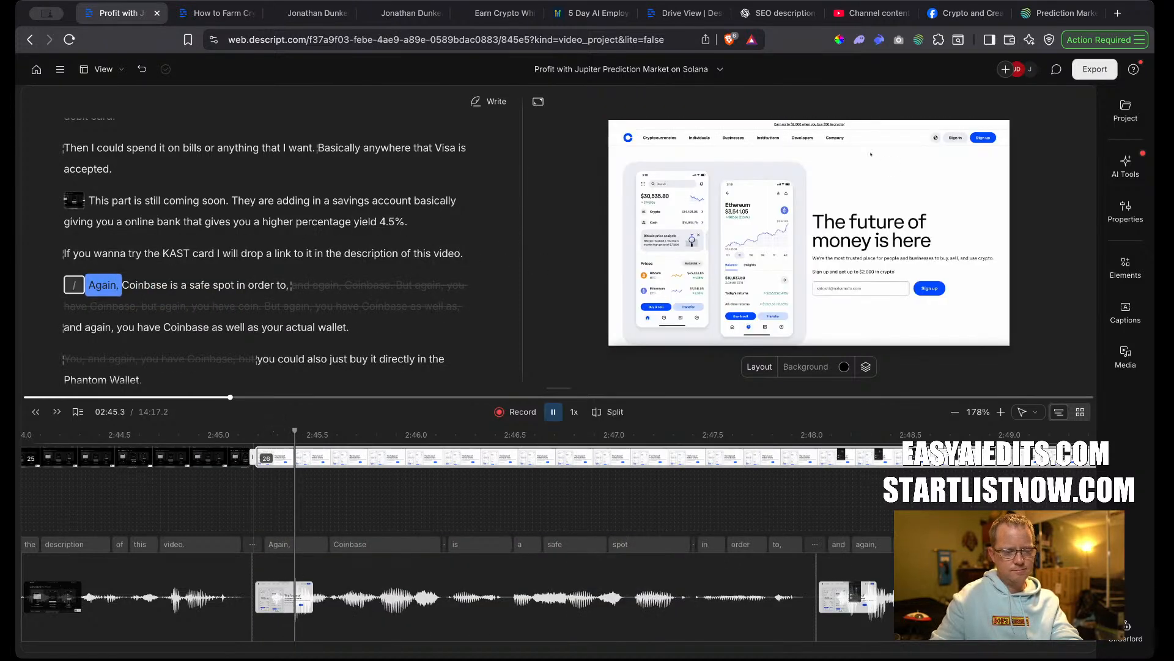
key(space)
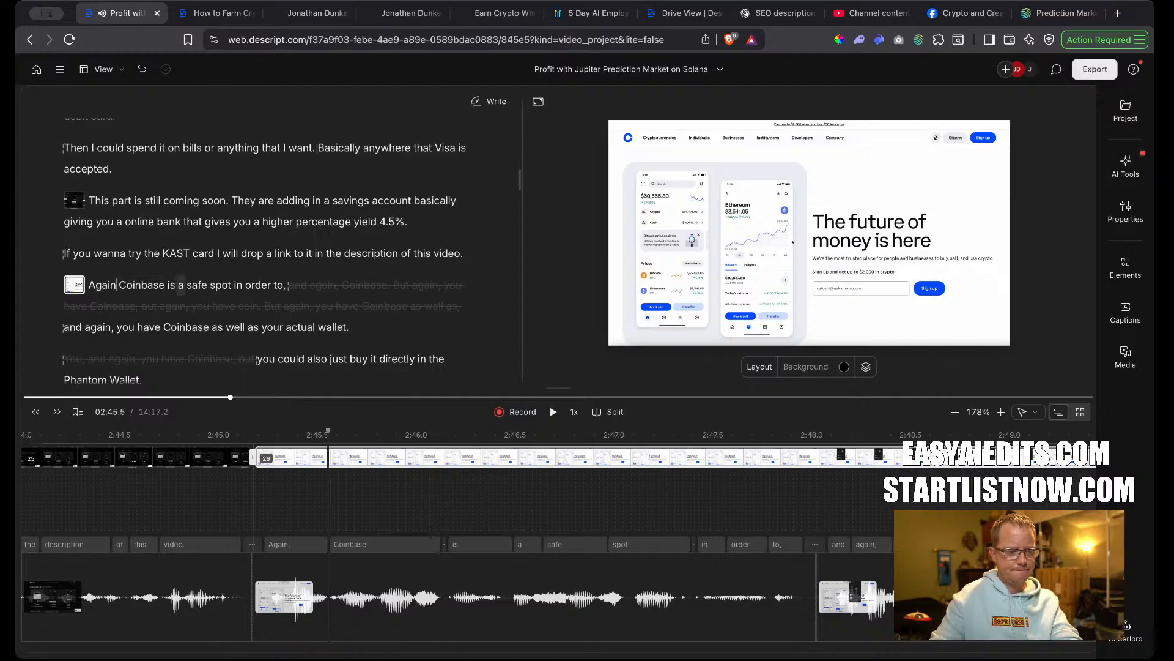
key(space)
mouse_move(241, 297)
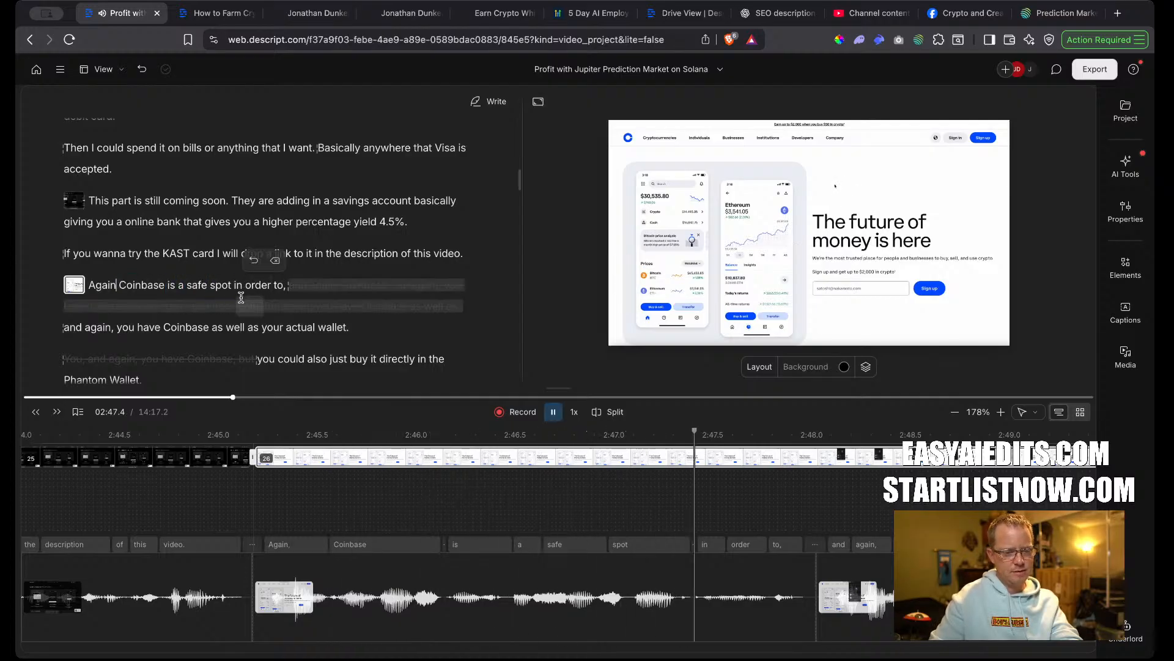
key(space)
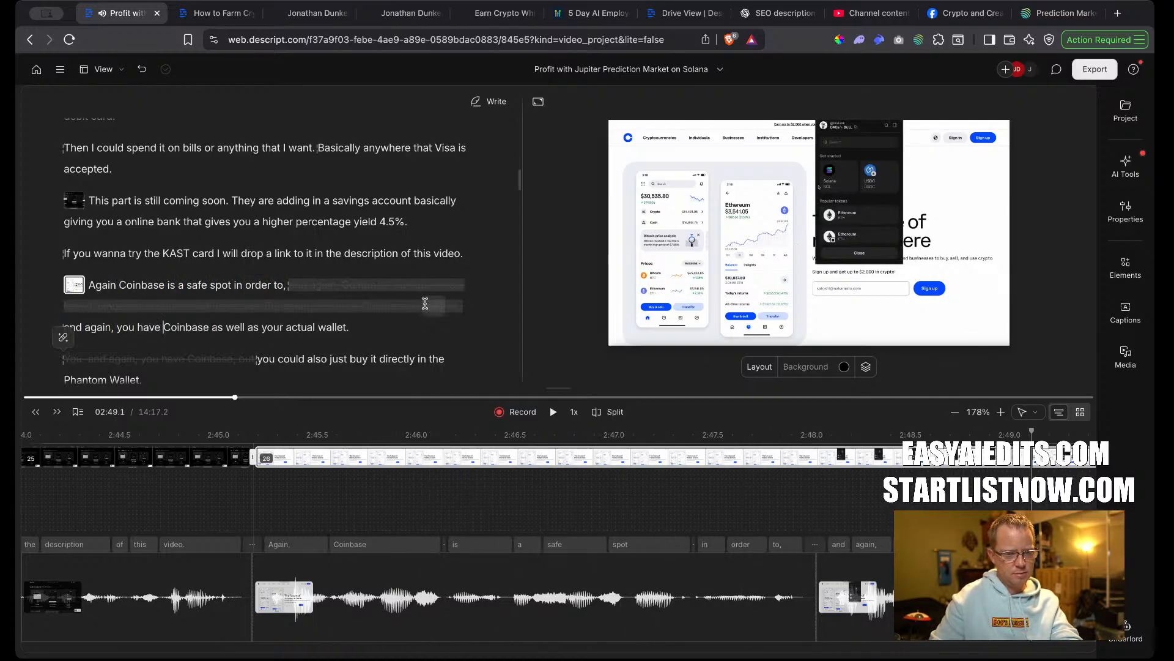
drag(471, 306, 88, 285)
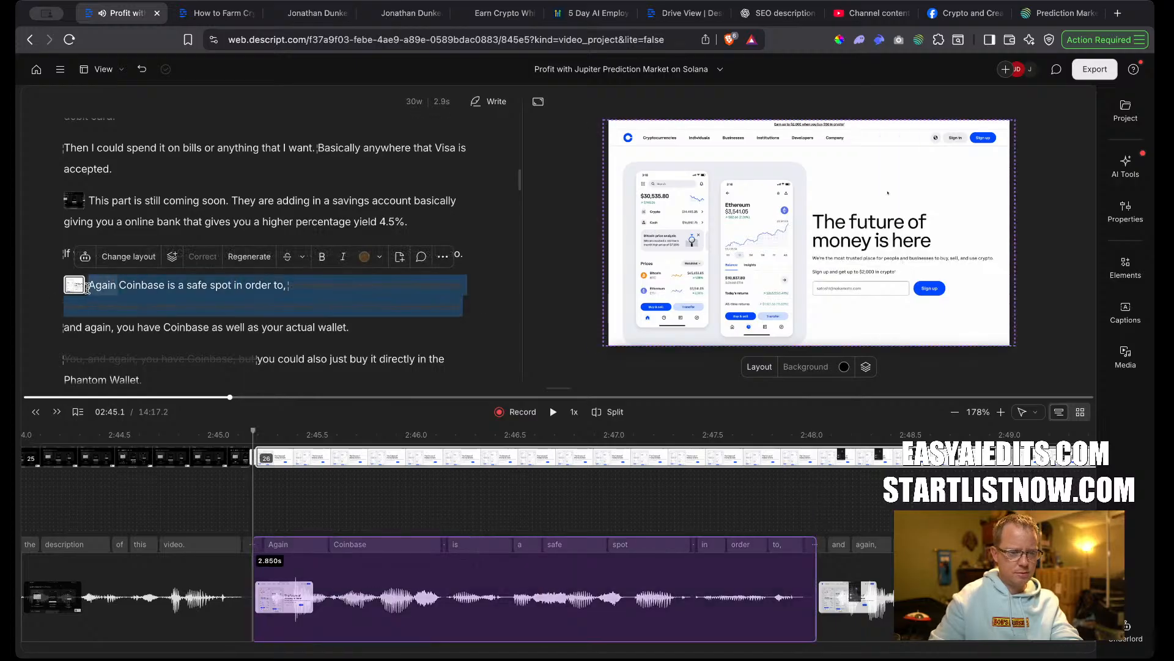
key(BackSpace)
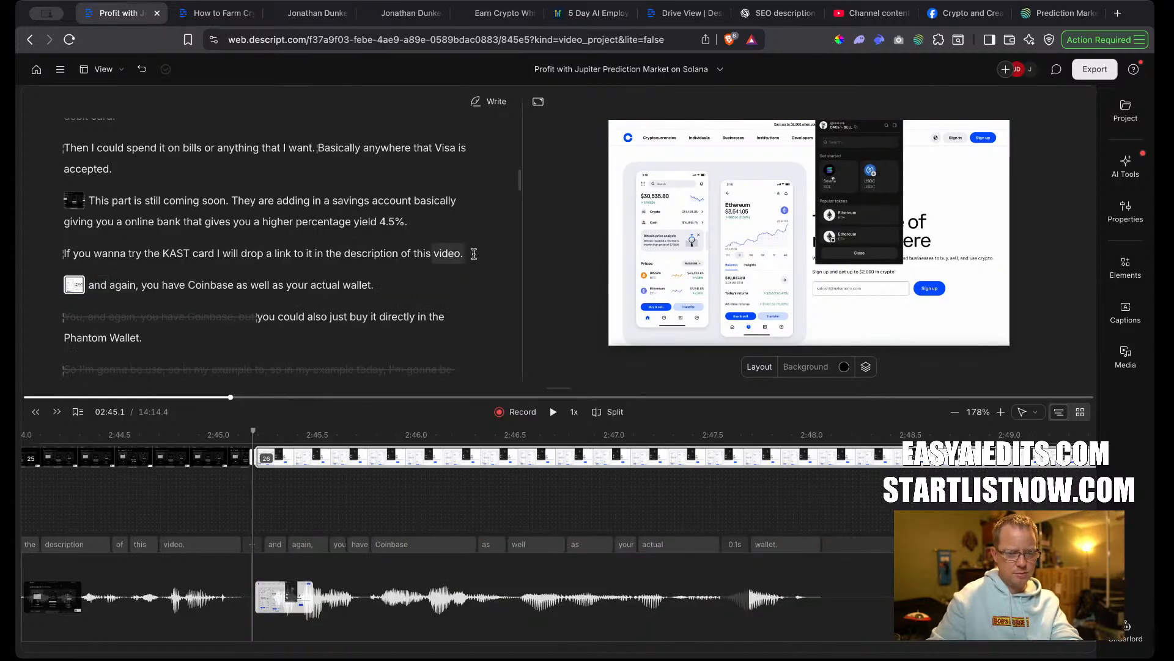
End the sentence at "description of this video" with a period and shorten the silent gap after "actual wallet.".
click(474, 254)
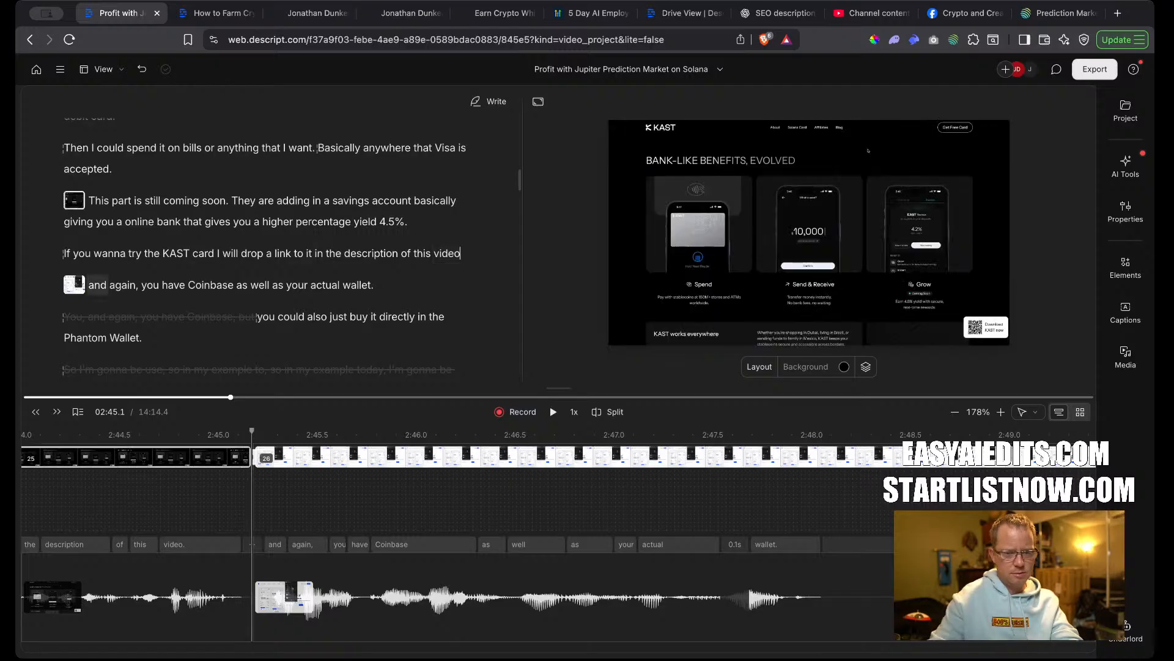
text(.)
key(space)
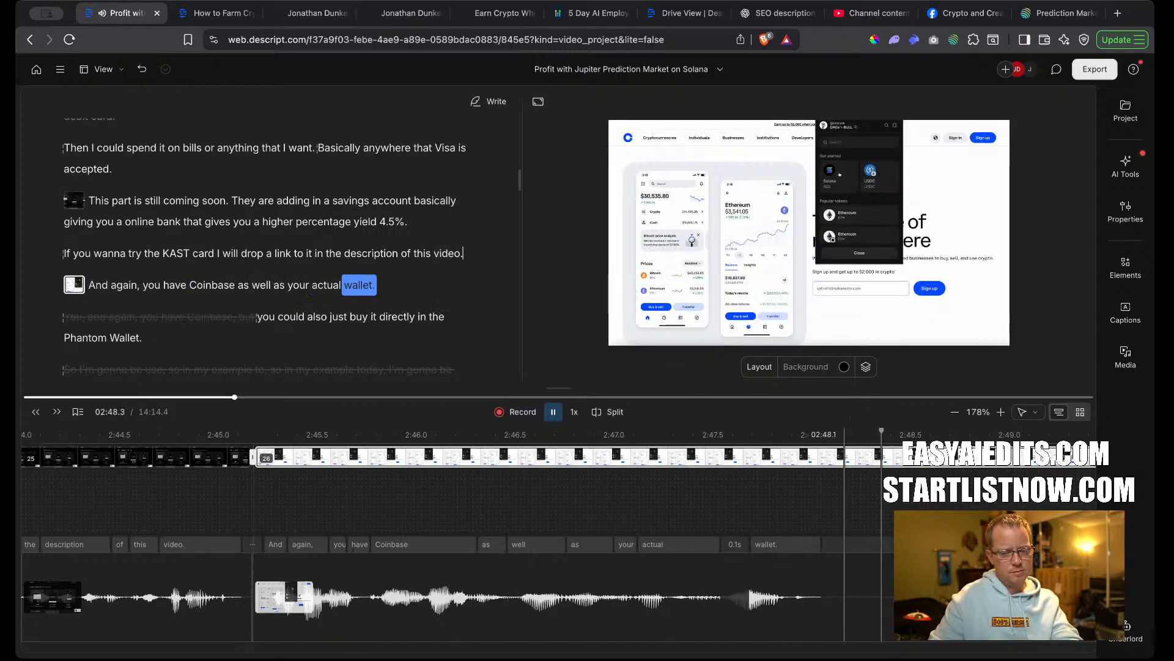
key(space)
drag(1072, 610, 831, 610)
Delete the "And again, you have Coinbase" through "Phantom Wallet." passage and adjoining struck-out text, bringing "So in my example today" into the scene.
key(space)
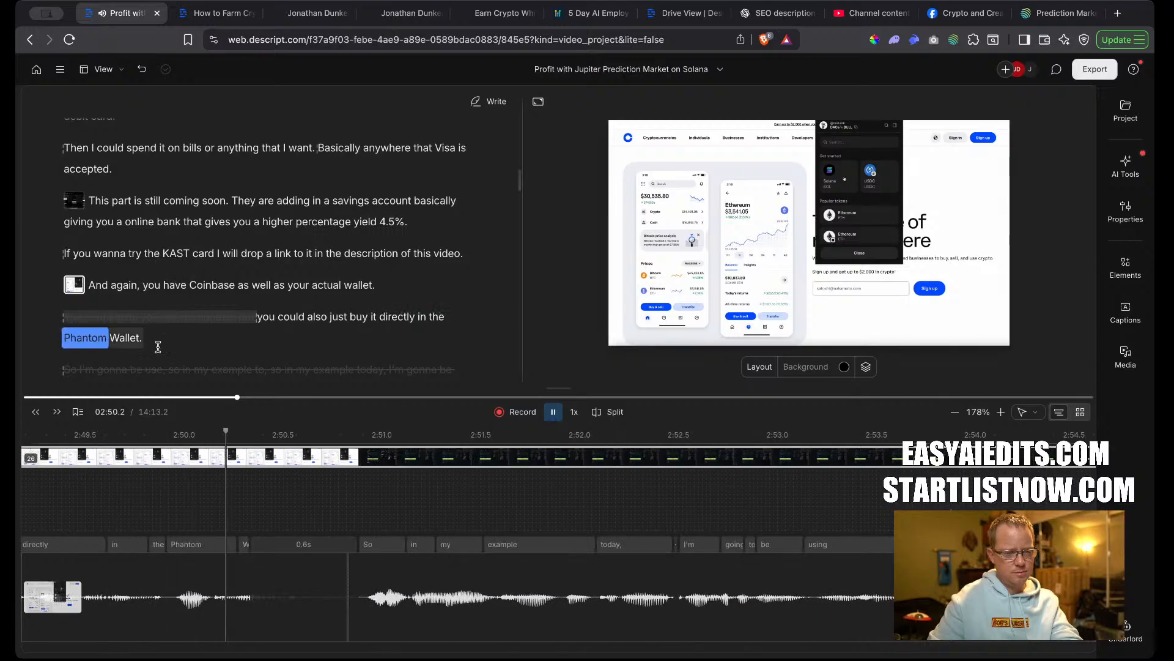
drag(162, 335, 87, 287)
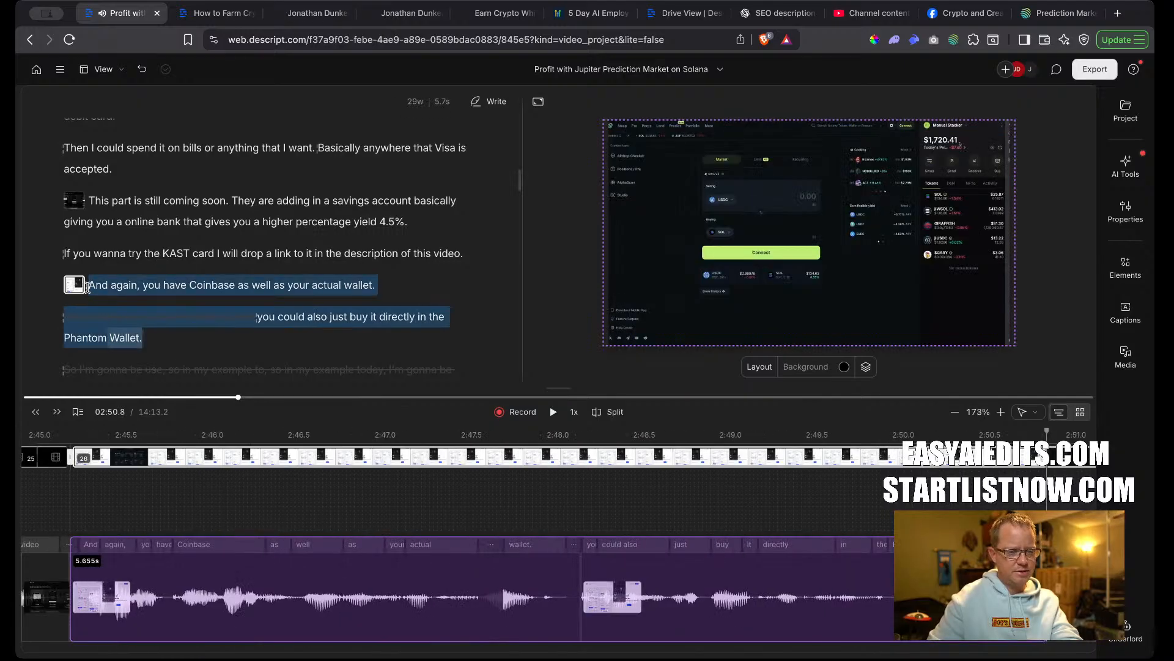
key(BackSpace)
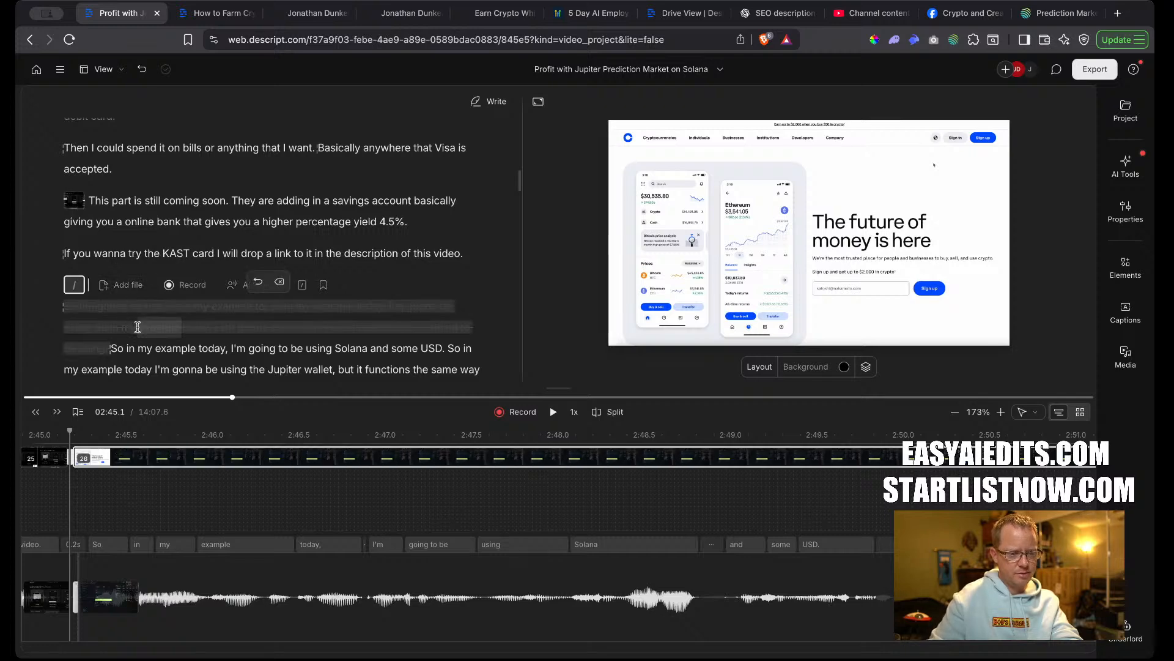
click(281, 283)
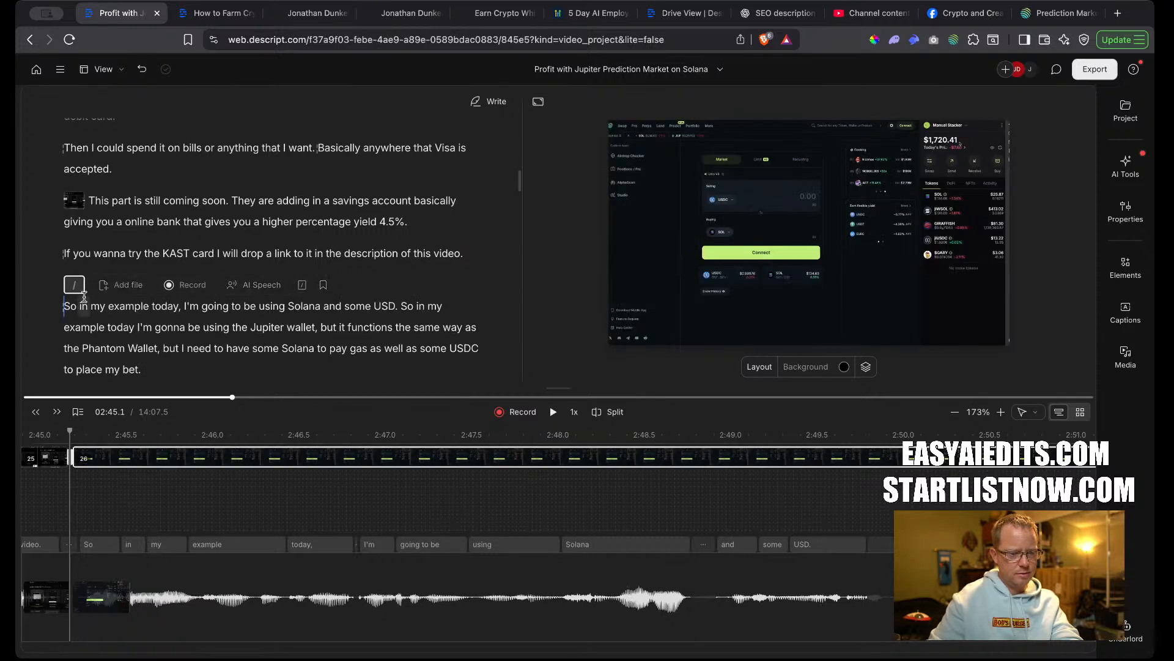
key(BackSpace)
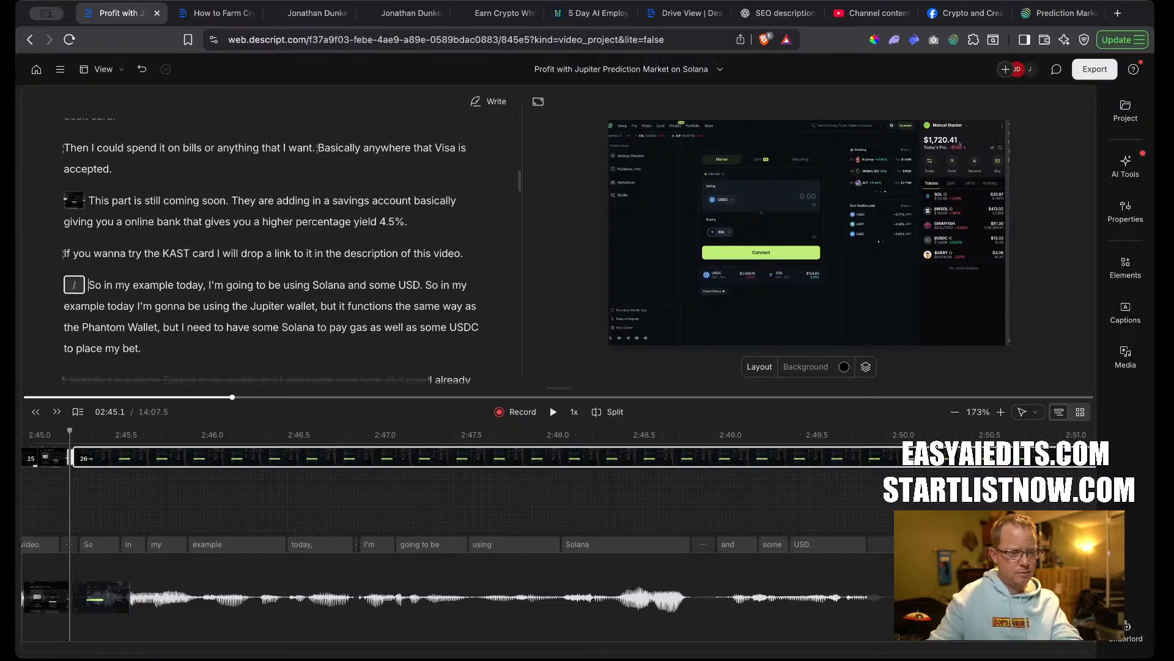
Delete the duplicate "So in my example today I'm going to be using Solana and some USD. So" and start the scene with a capitalized "In".
key(Left)
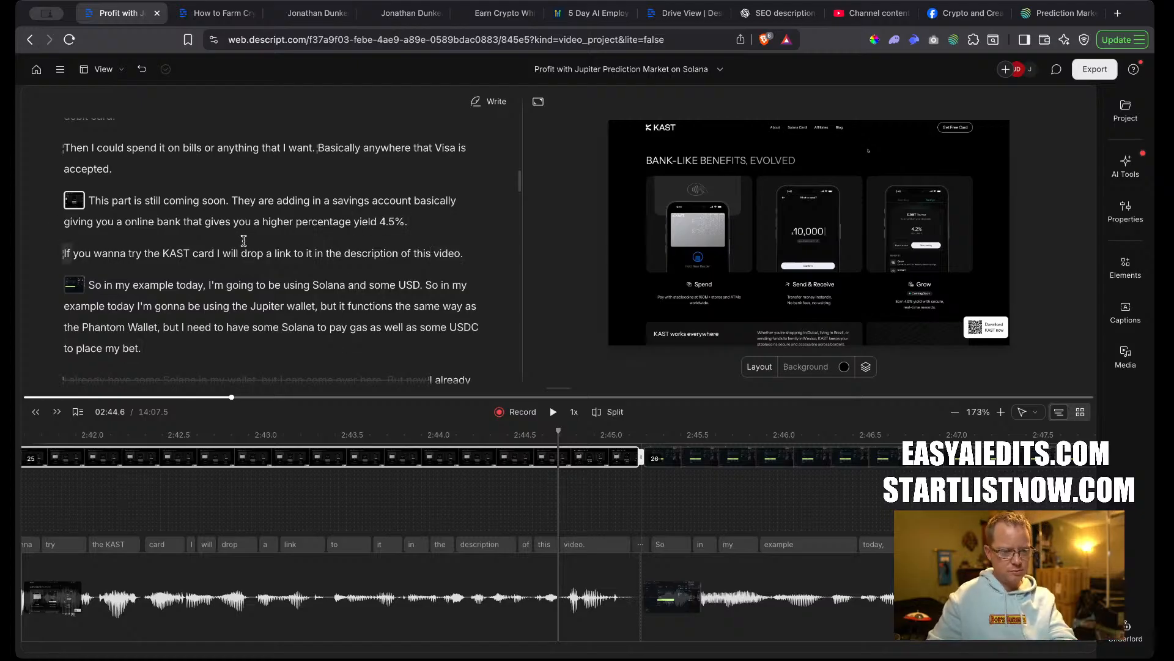
click(306, 247)
key(space)
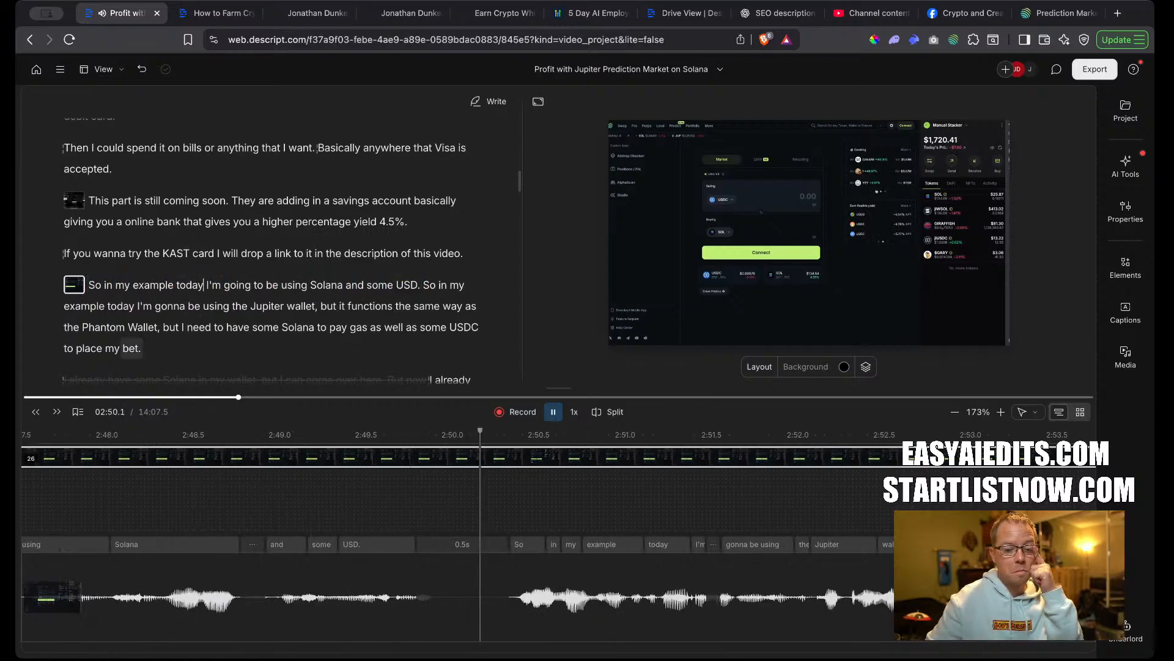
key(space)
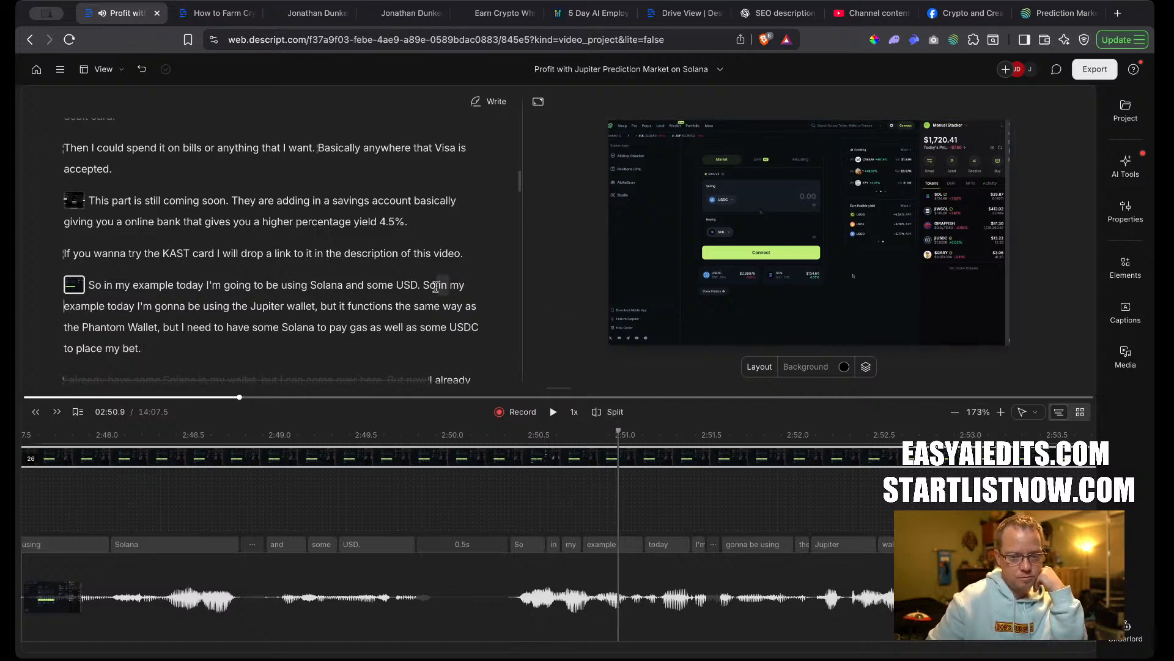
drag(437, 285, 89, 285)
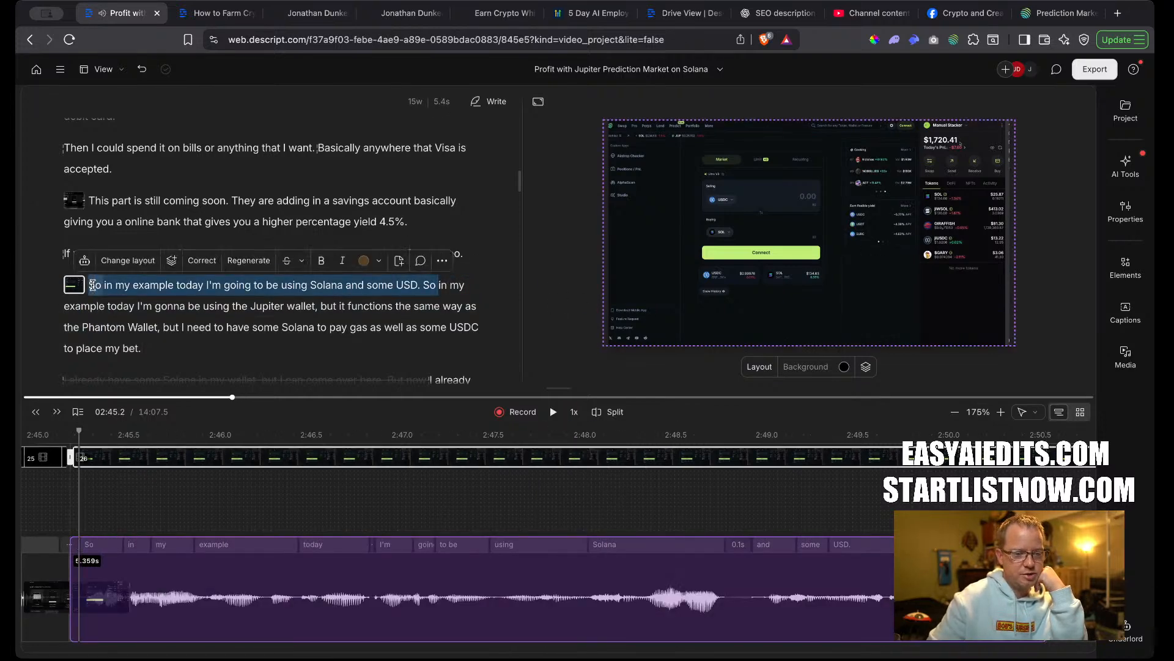
key(BackSpace)
click(467, 253)
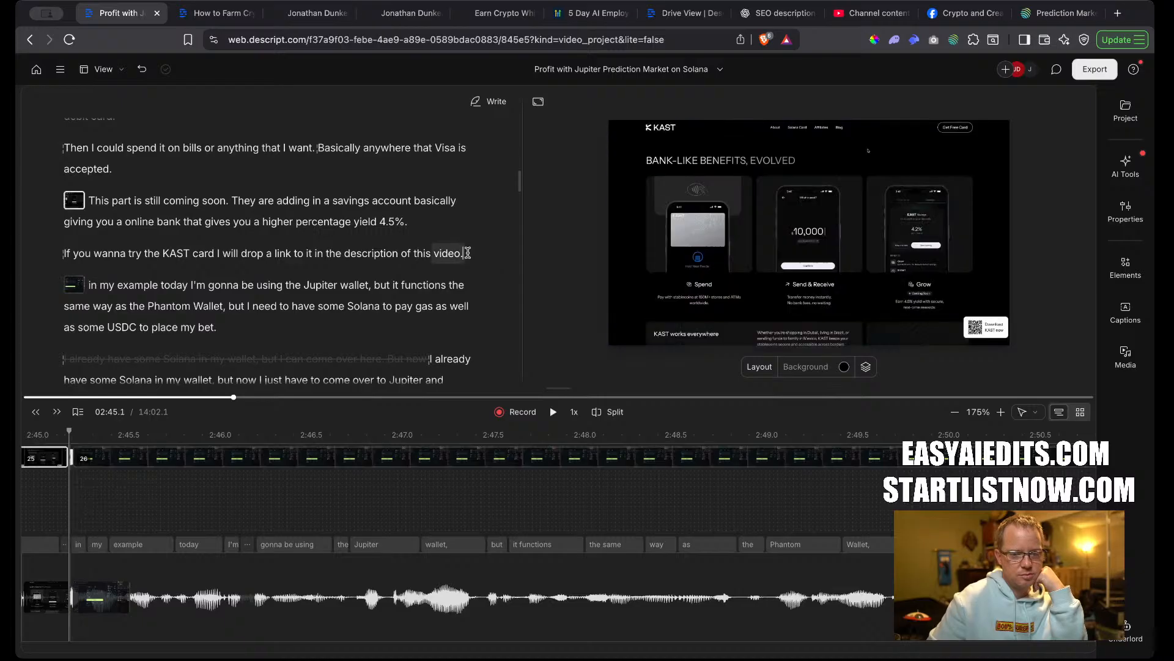
text(.)
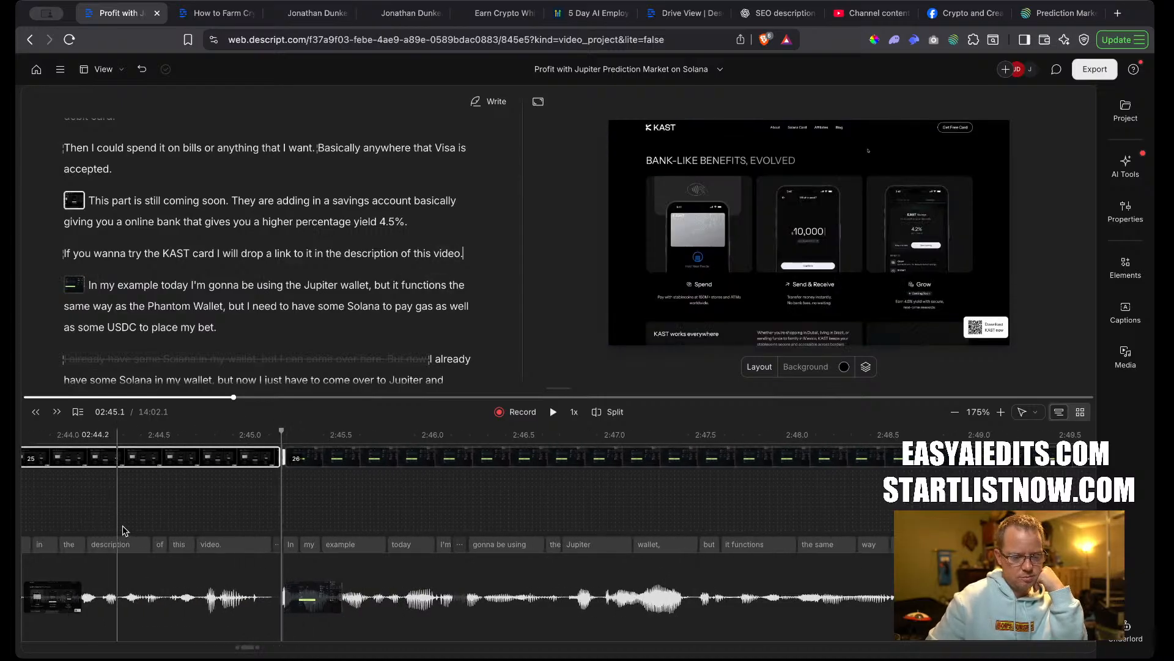
Play the Jupiter wallet sentence through "place my bet." and remove the struck-out take at the start of the following paragraph.
key(space)
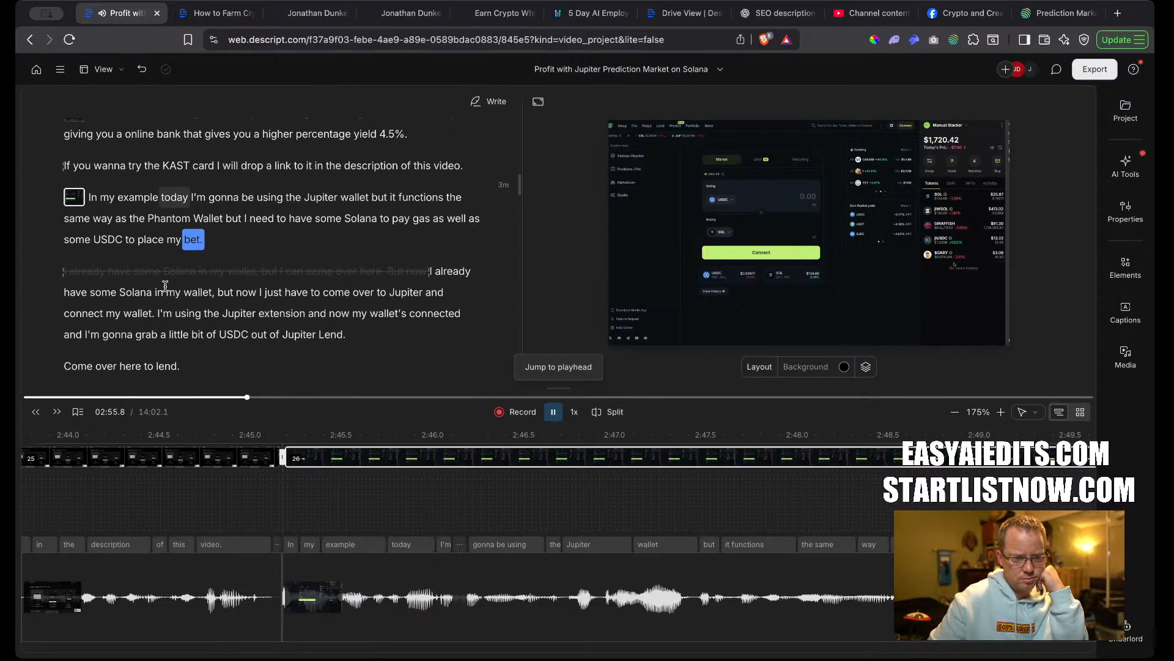
key(space)
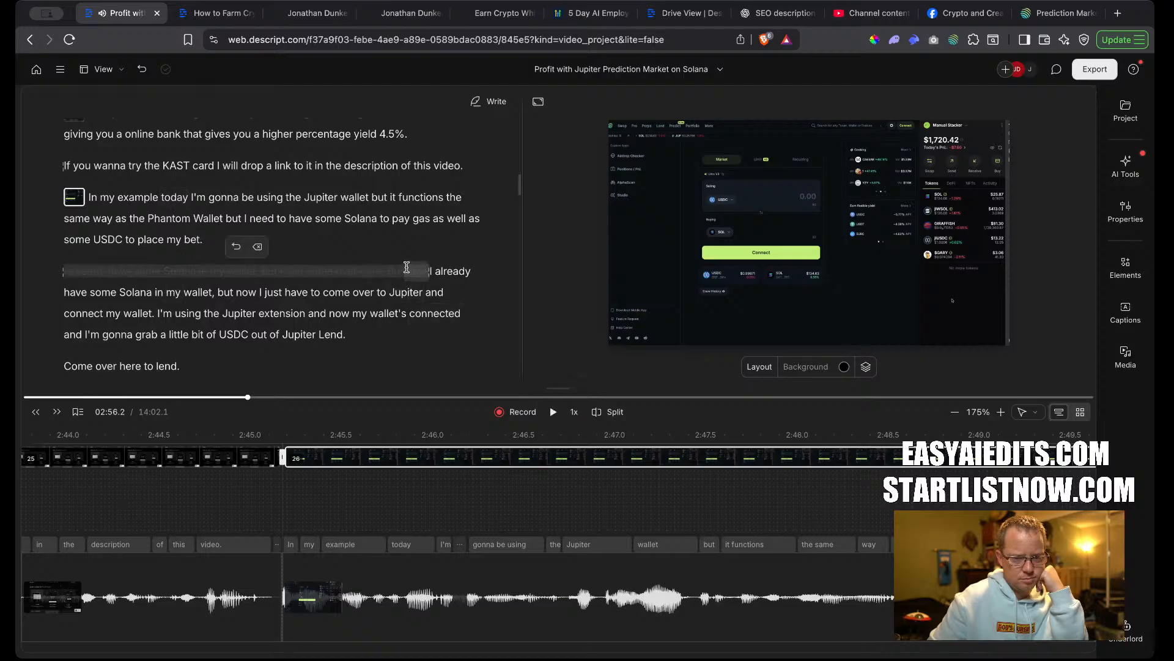
click(258, 247)
Play into "I already have some Solana" and shorten the silent gap after "place my bet." to about 0.2 s.
key(space)
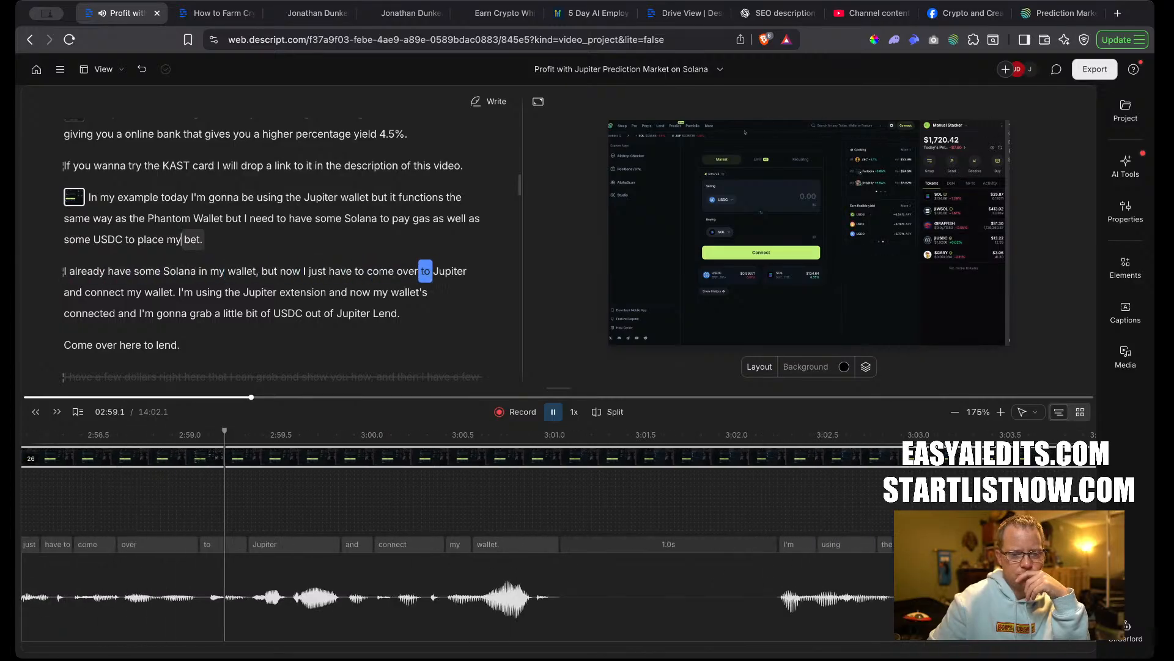
key(space)
click(70, 274)
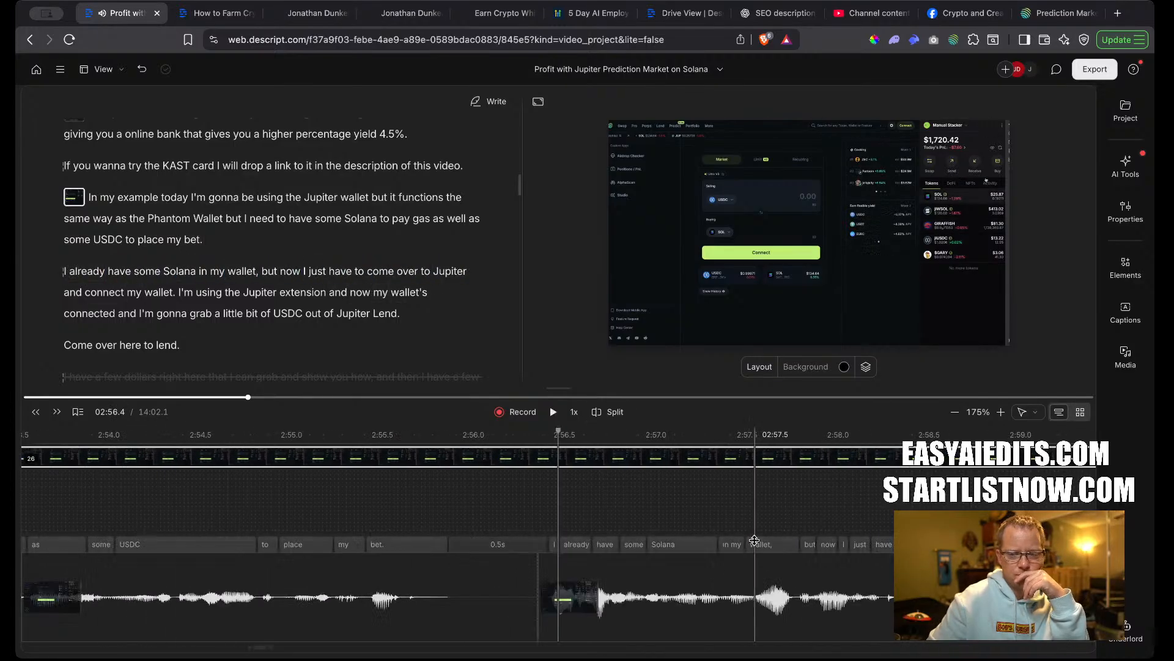
drag(538, 563, 462, 605)
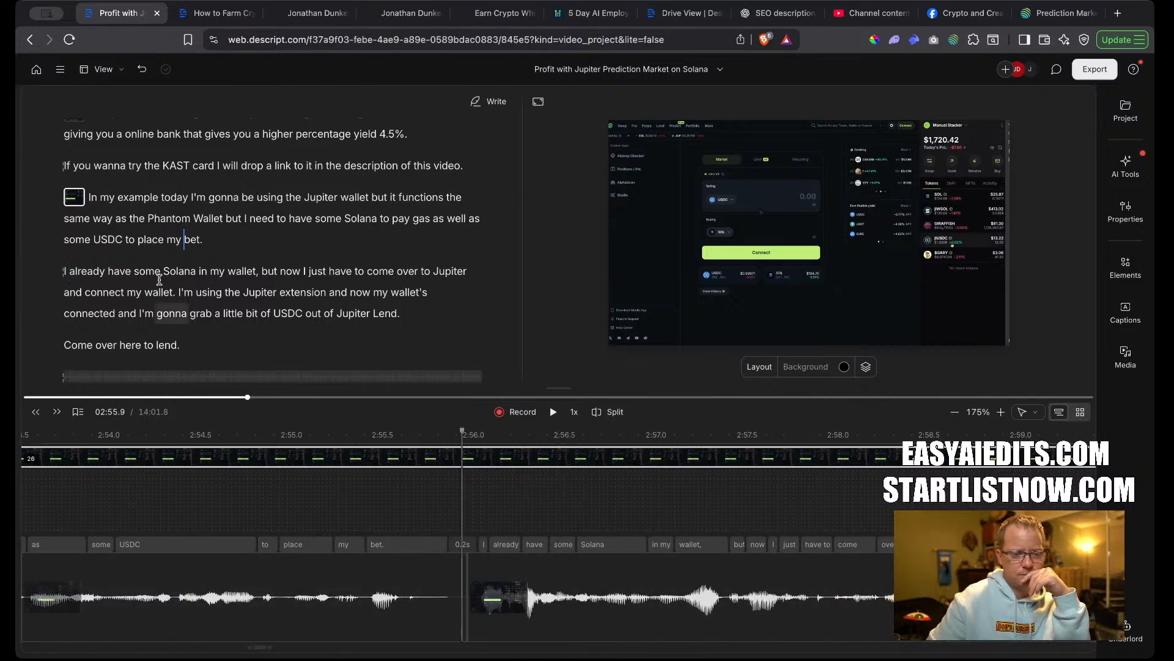
Play from "place my bet" and add a scene break before "but now I just have to come over to Jupiter".
double_click(147, 239)
key(space)
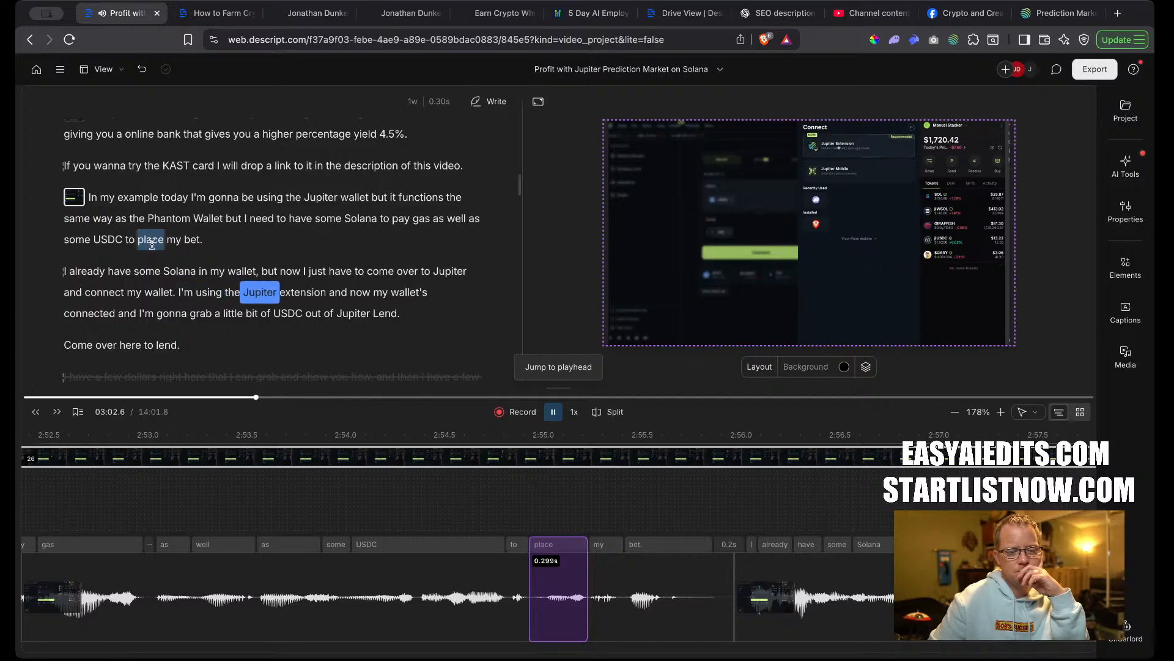
key(space)
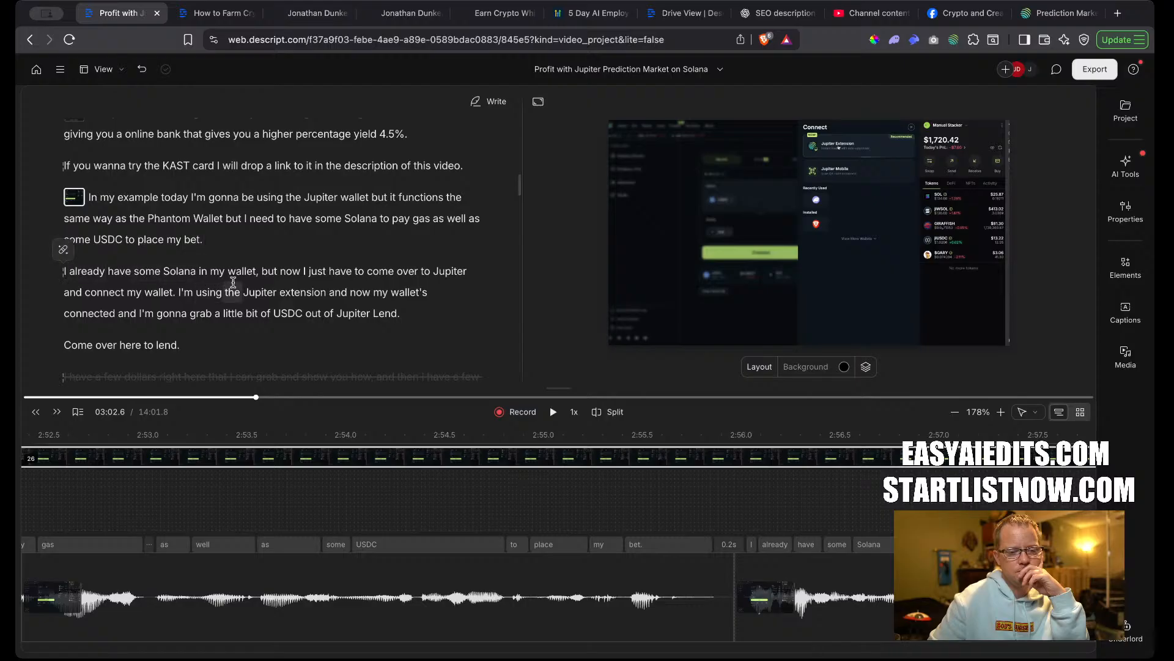
click(256, 273)
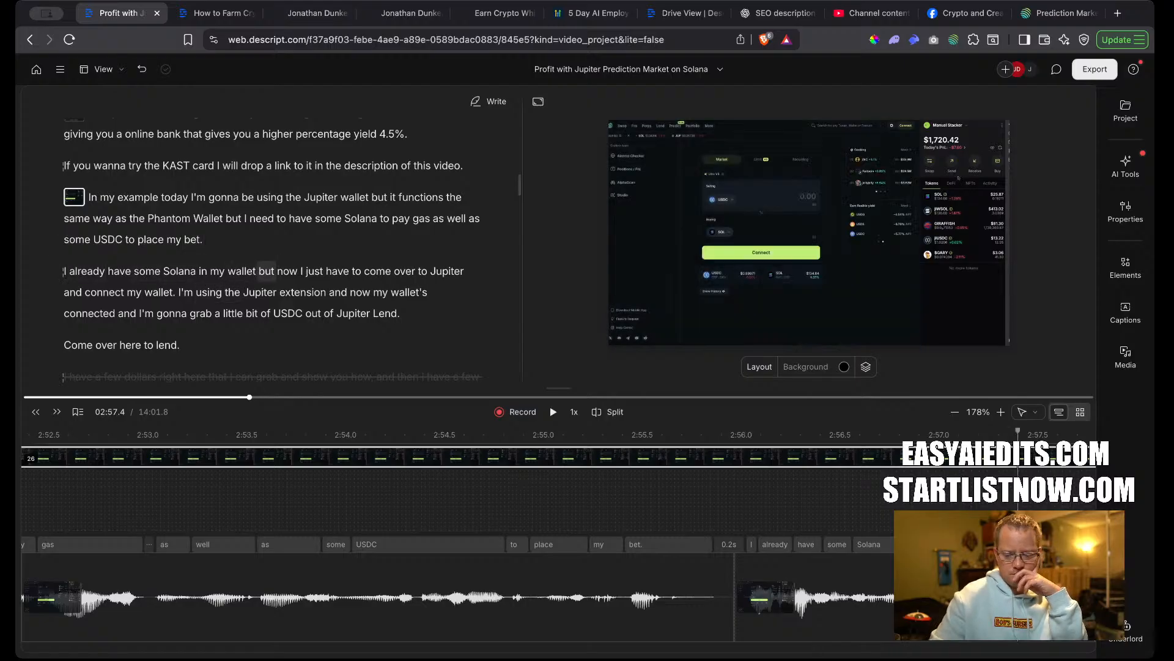
key(slash)
Play on to "Come over here," end the sentence at "wallet's connected" with a period, and start a new scene at "And I'm gonna grab".
key(space)
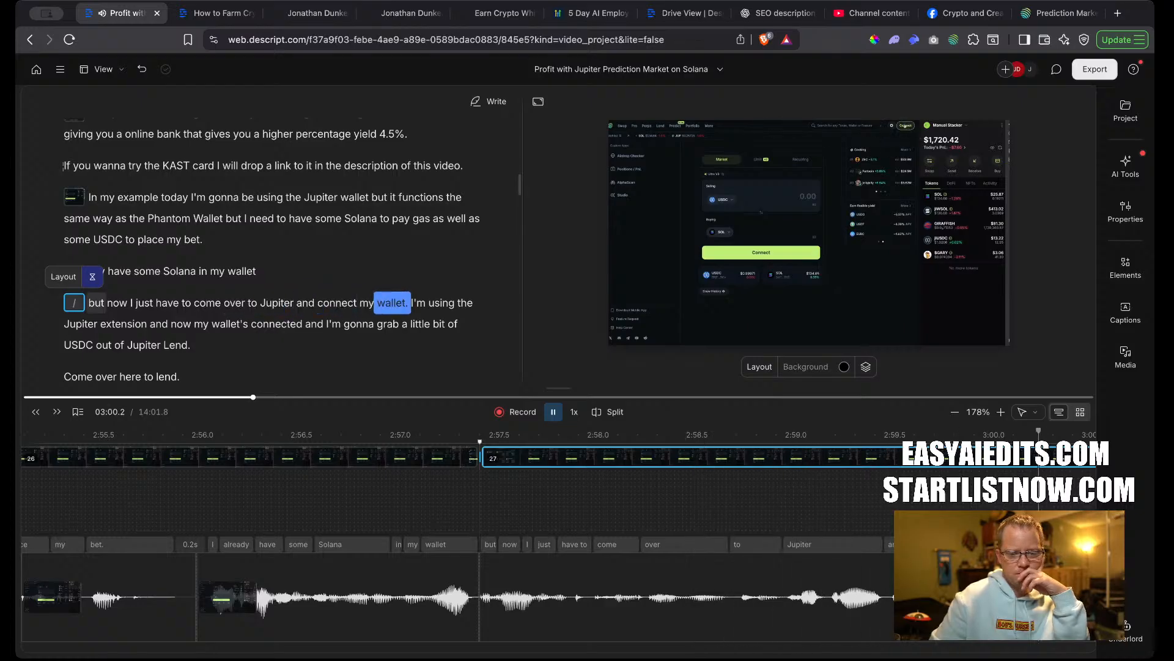
key(space)
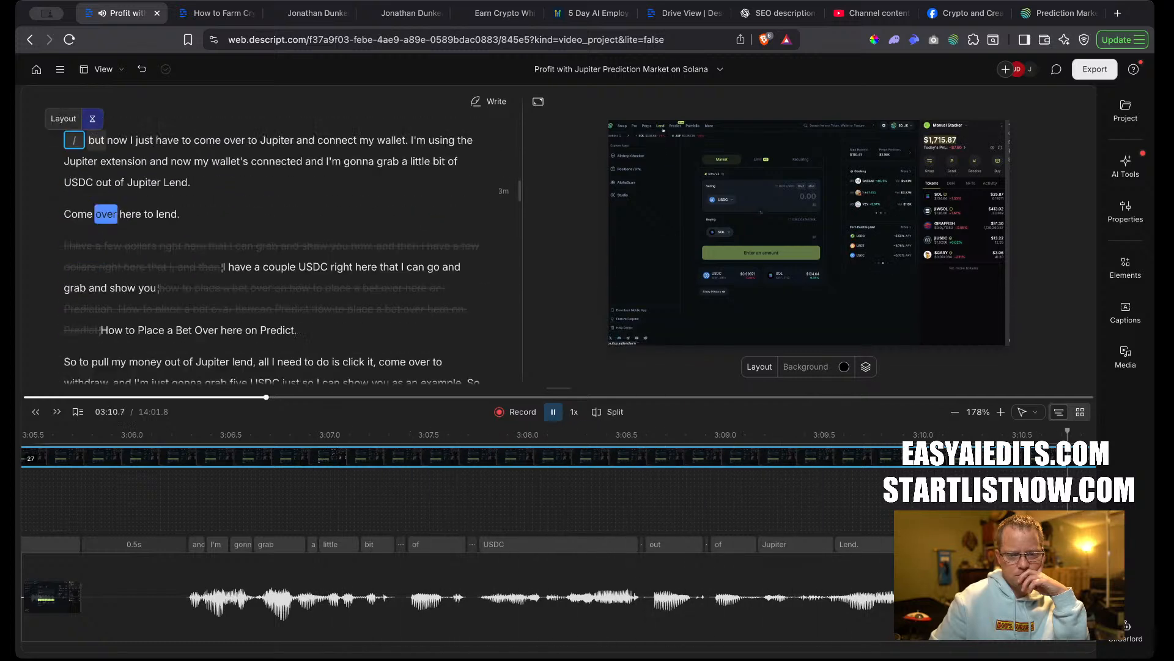
key(space)
scroll(217, 241, up, 3)
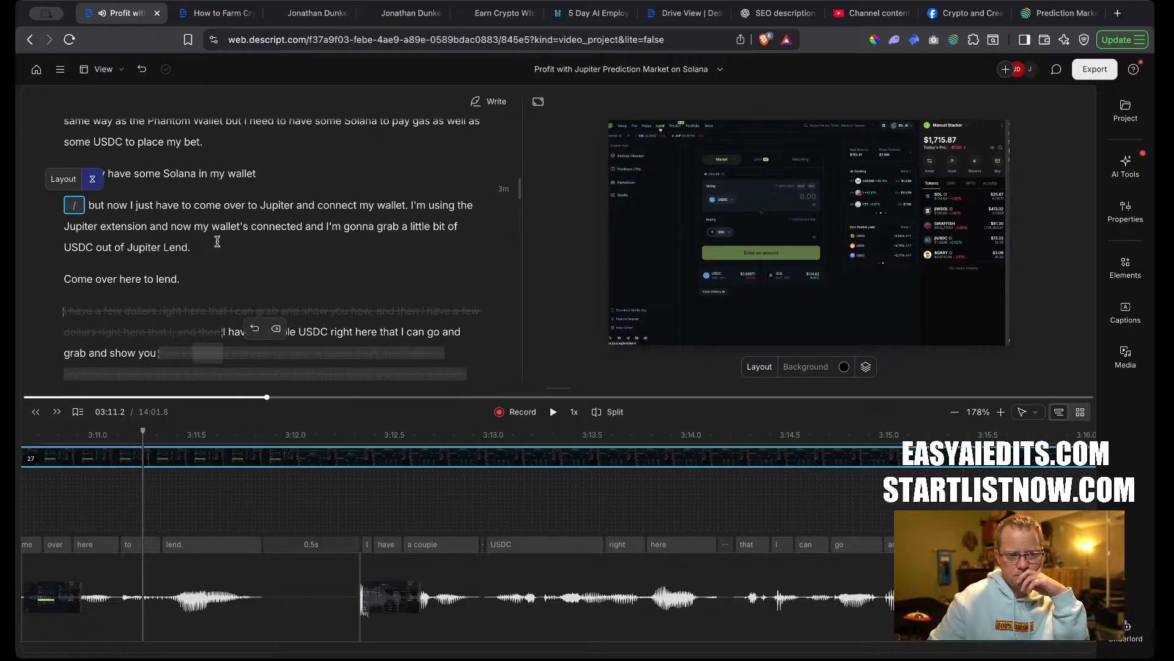
click(307, 227)
key(Return)
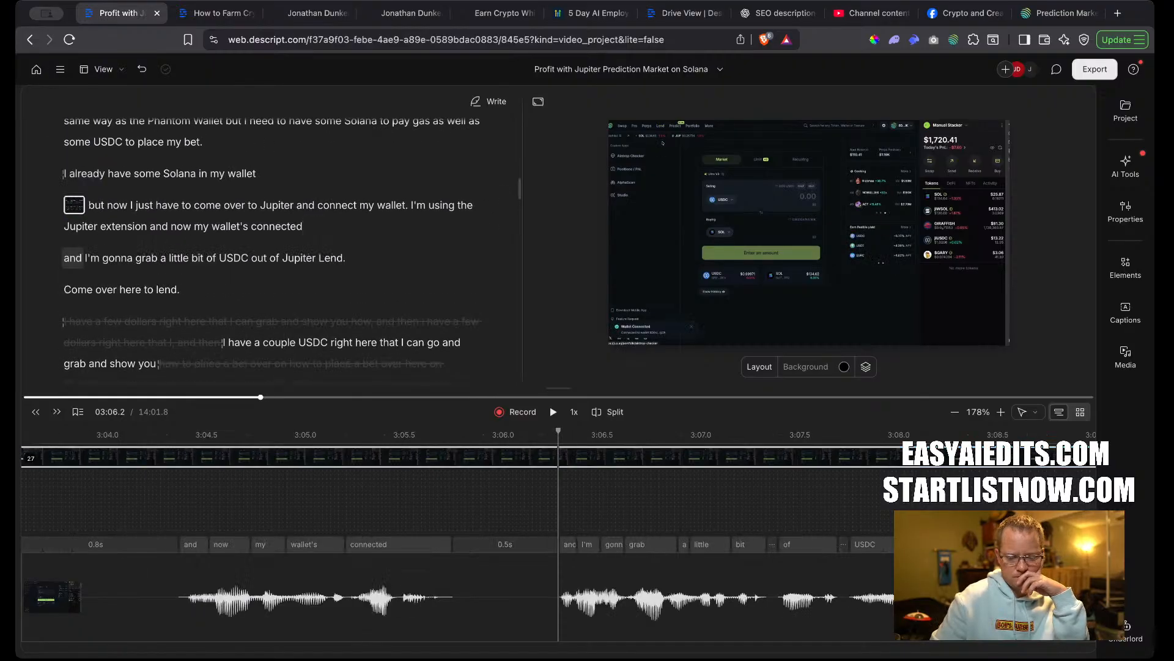
text(/ A)
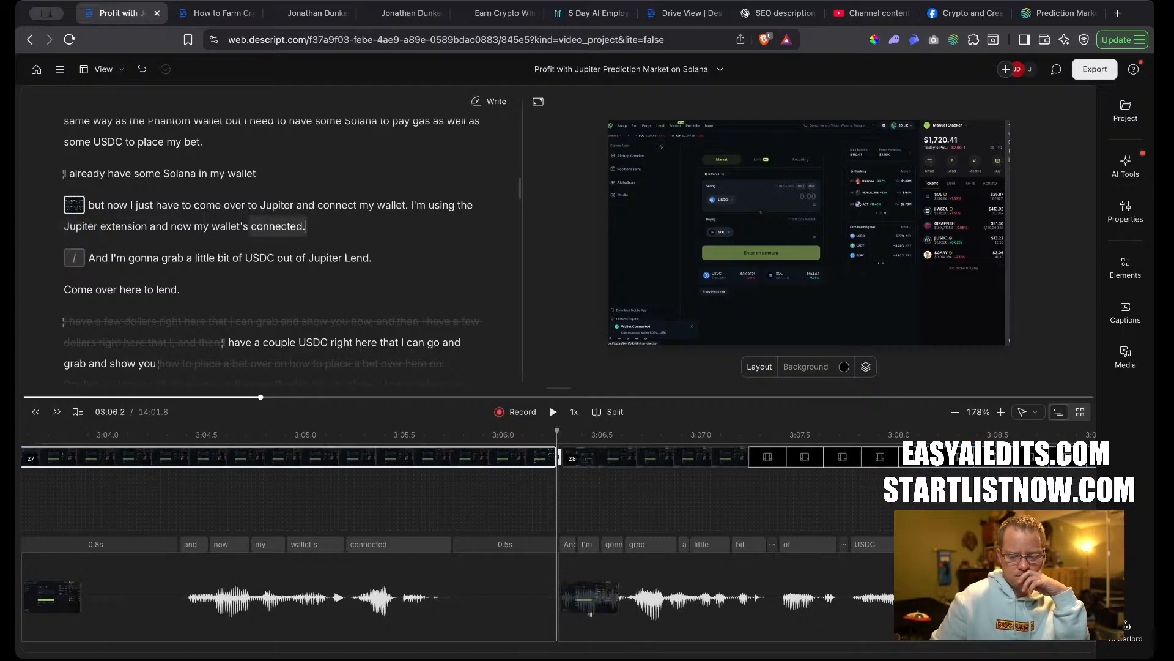
Shorten the silent gaps after "my wallet's connected." and after "Come over here to lend.".
key(space)
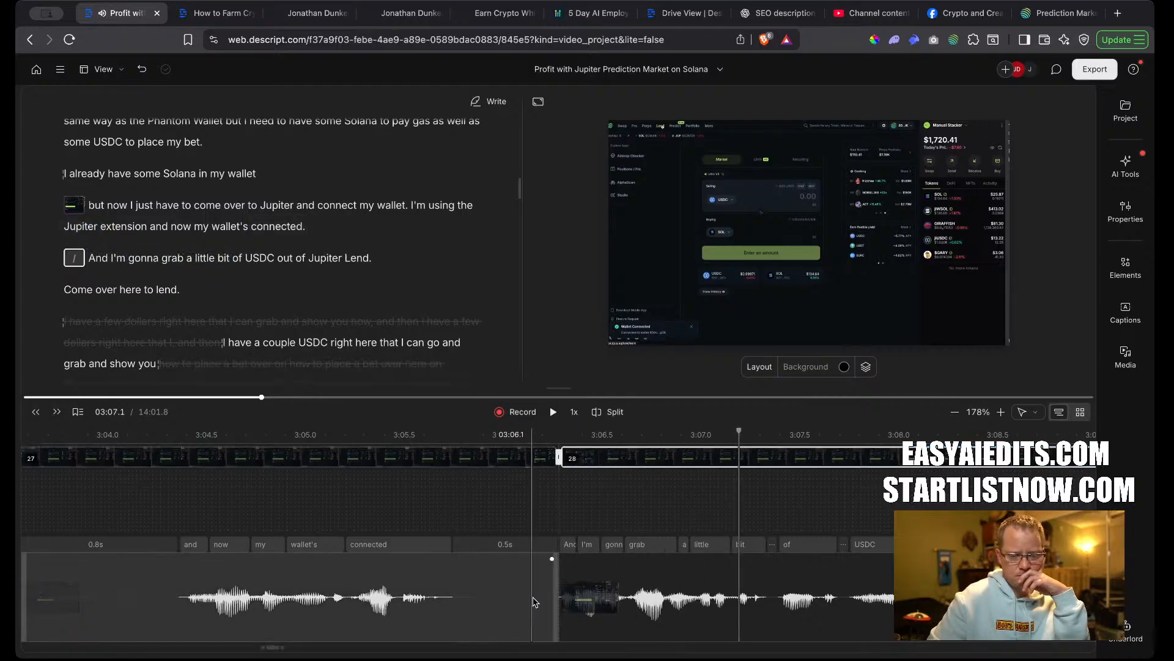
drag(533, 601, 474, 602)
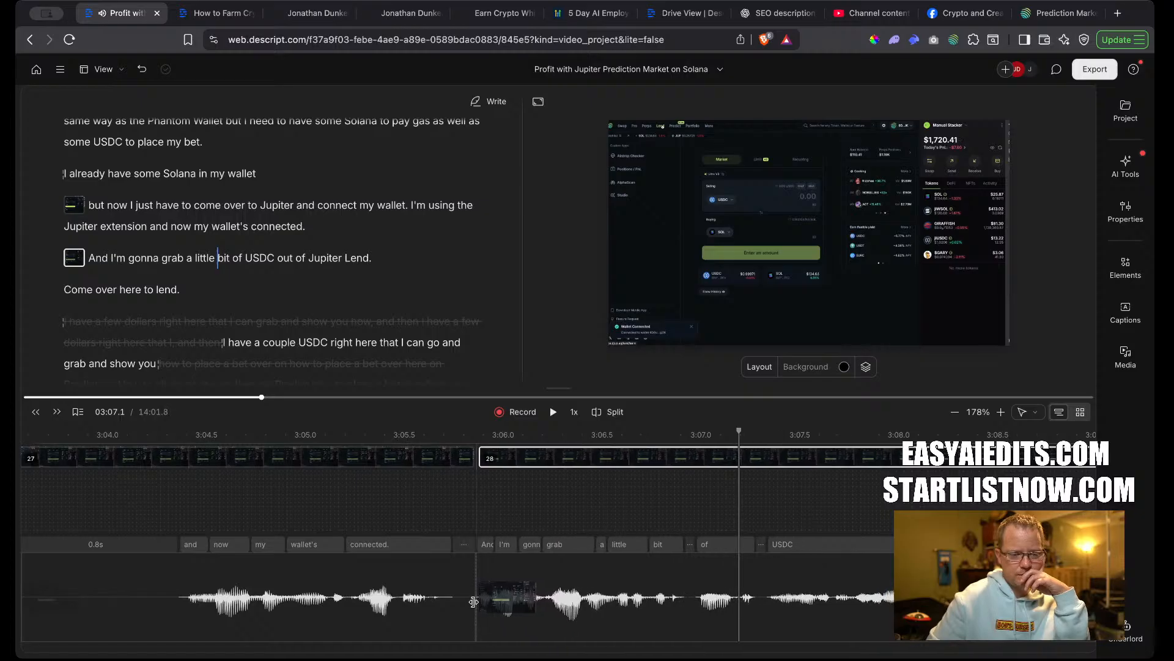
click(205, 602)
click(155, 226)
key(space)
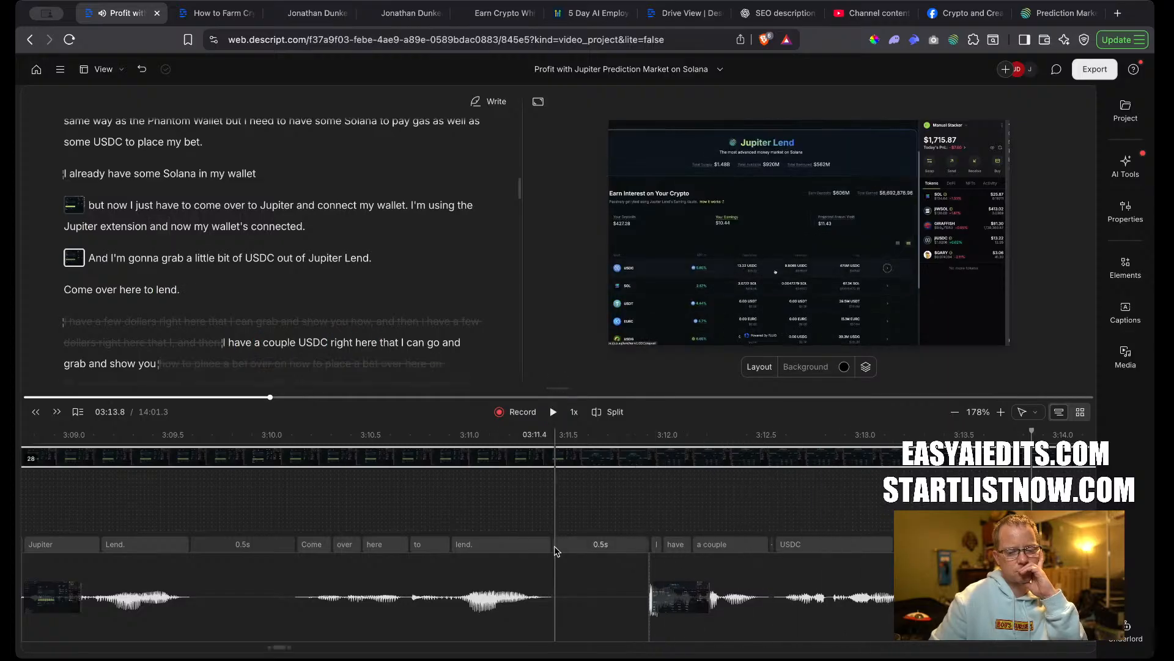
drag(646, 624, 540, 622)
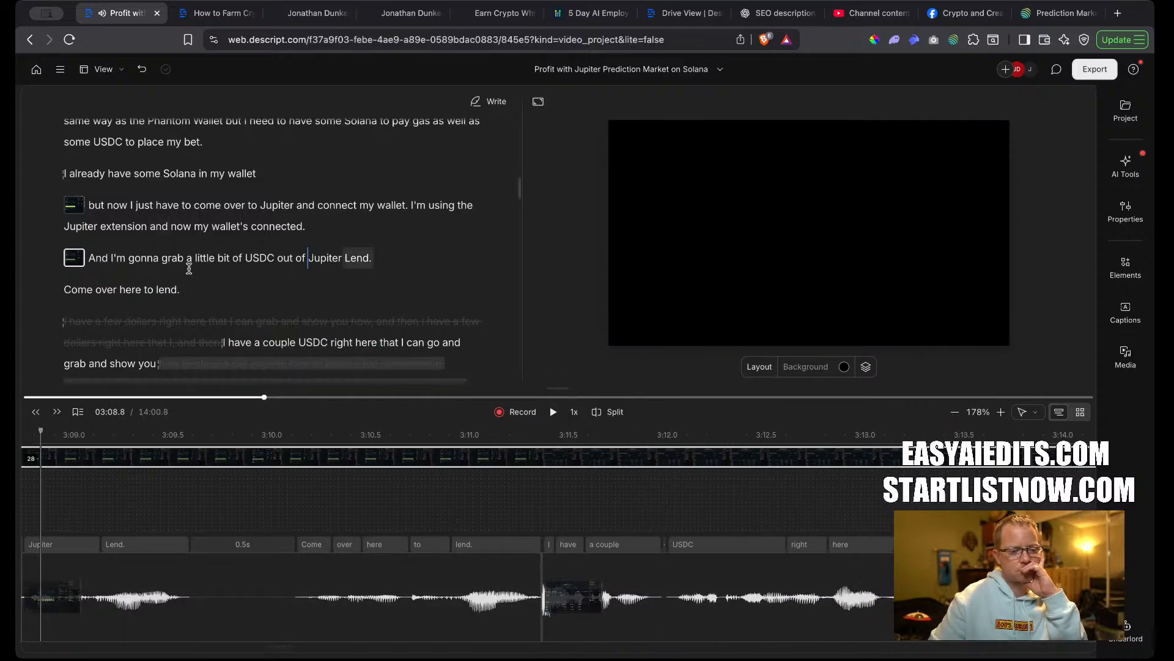
double_click(72, 290)
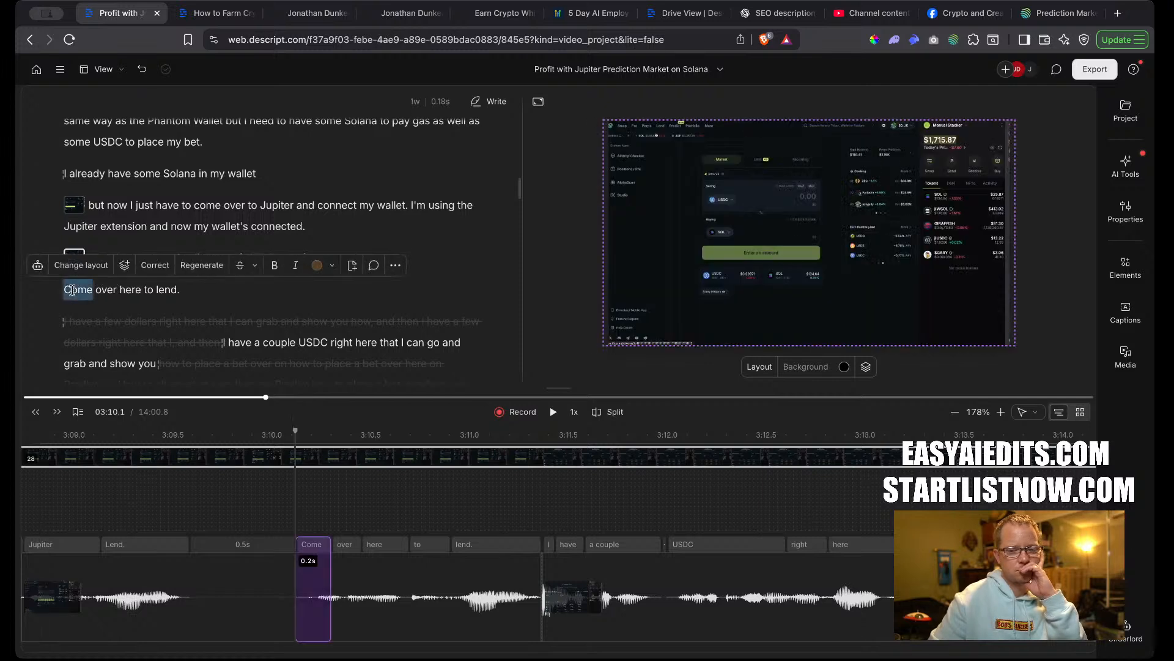
click(81, 265)
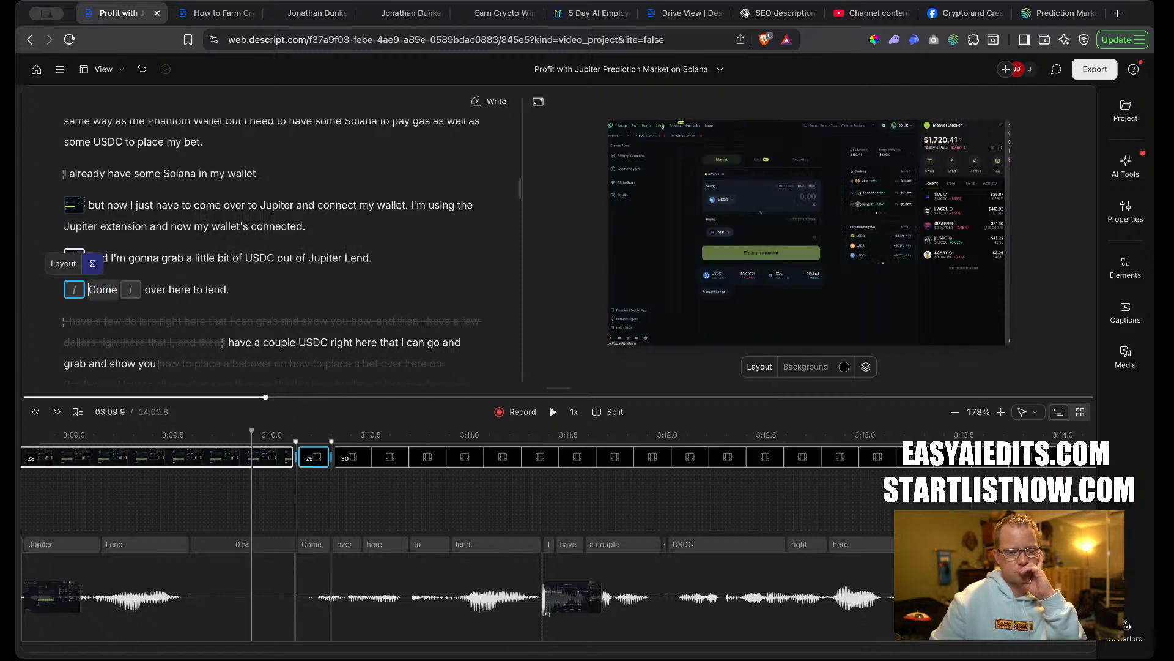
key(BackSpace)
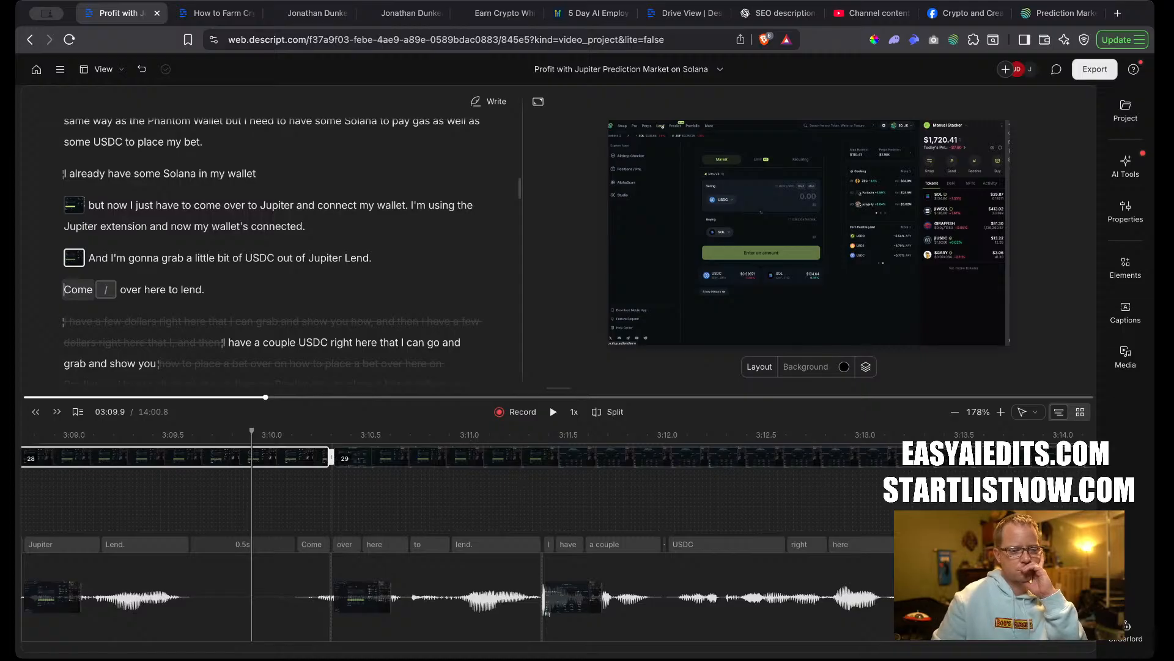
key(super+z)
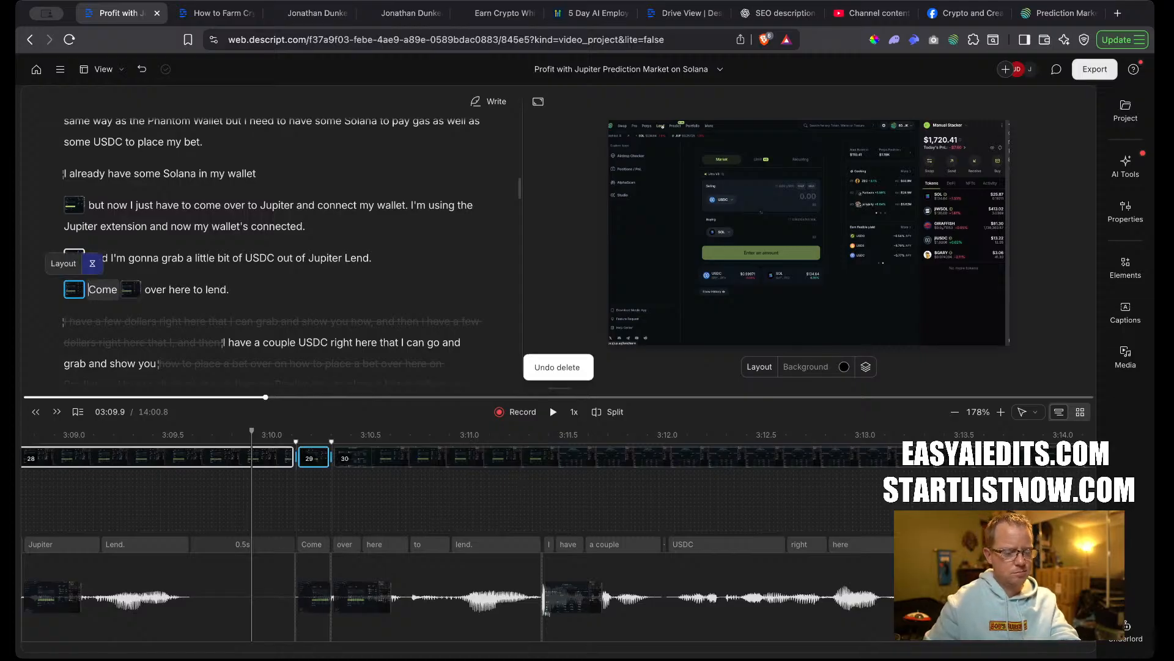
key(super+z)
Add a scene break before "Come over here to lend." and shorten the silent gap after "Jupiter Lend." to about 0.2 s.
key(/)
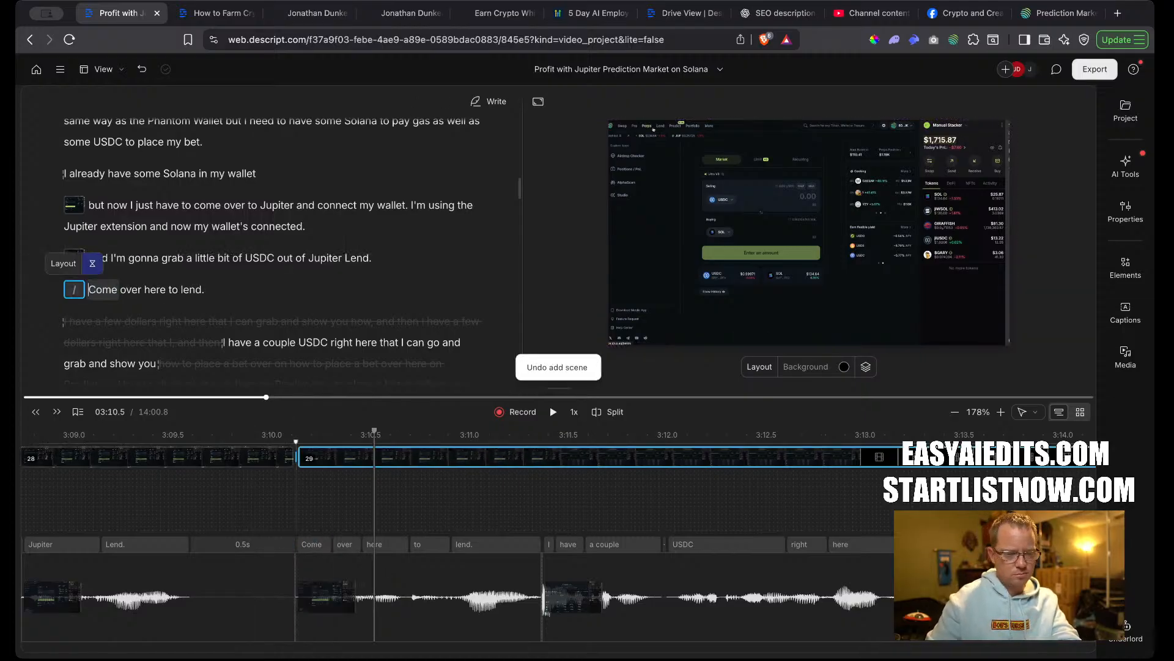
key(space)
key(space)
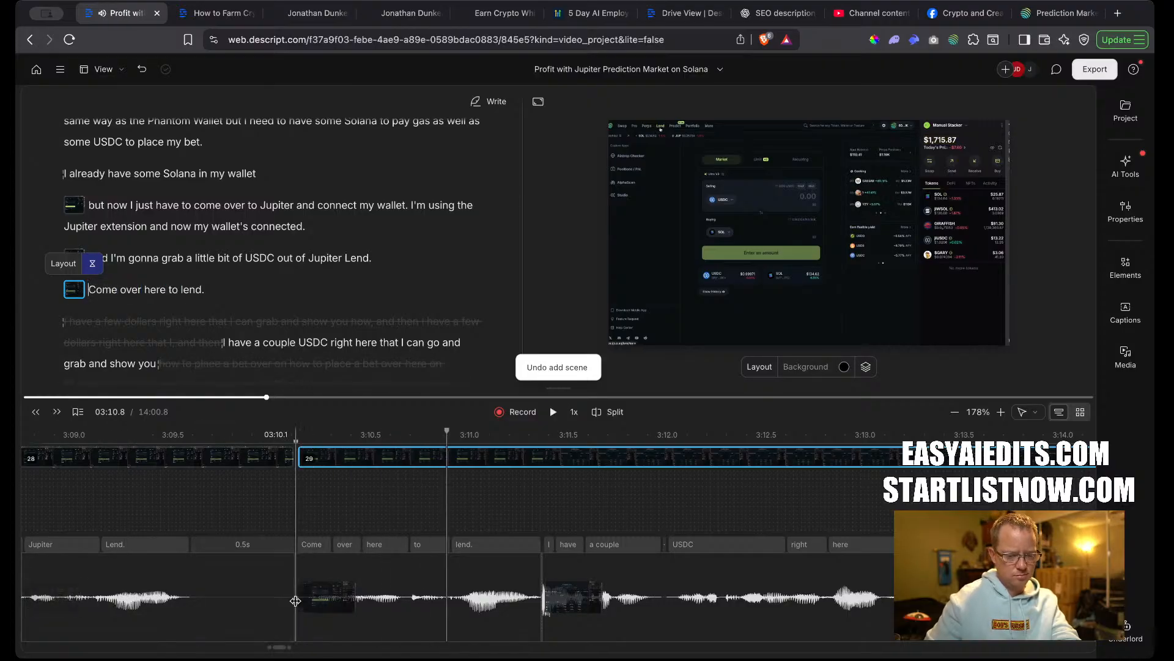
drag(300, 587, 227, 595)
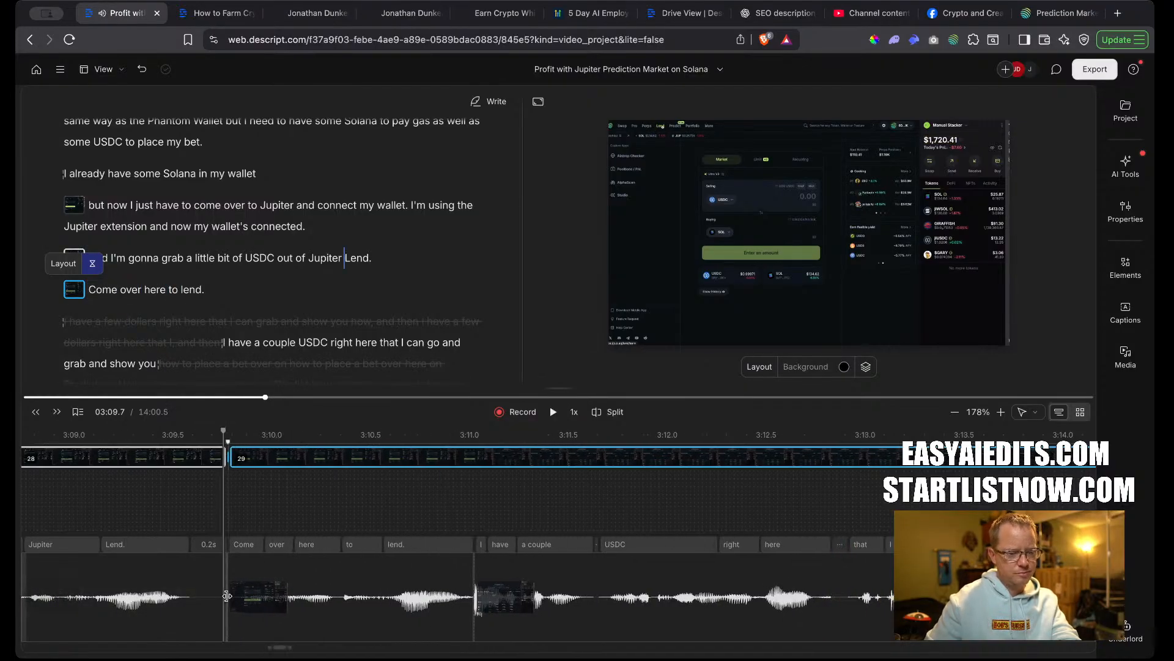
Remove the struck-out "I have a few dollars right here" take and add a scene break before "I have a couple USDC right here".
key(space)
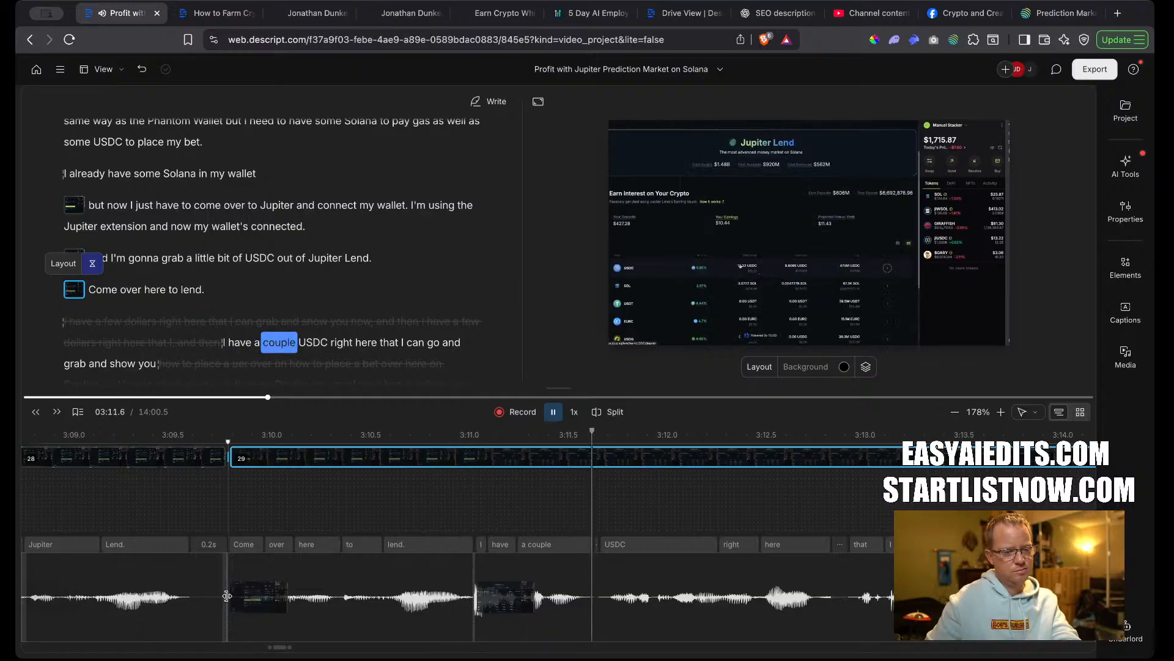
key(space)
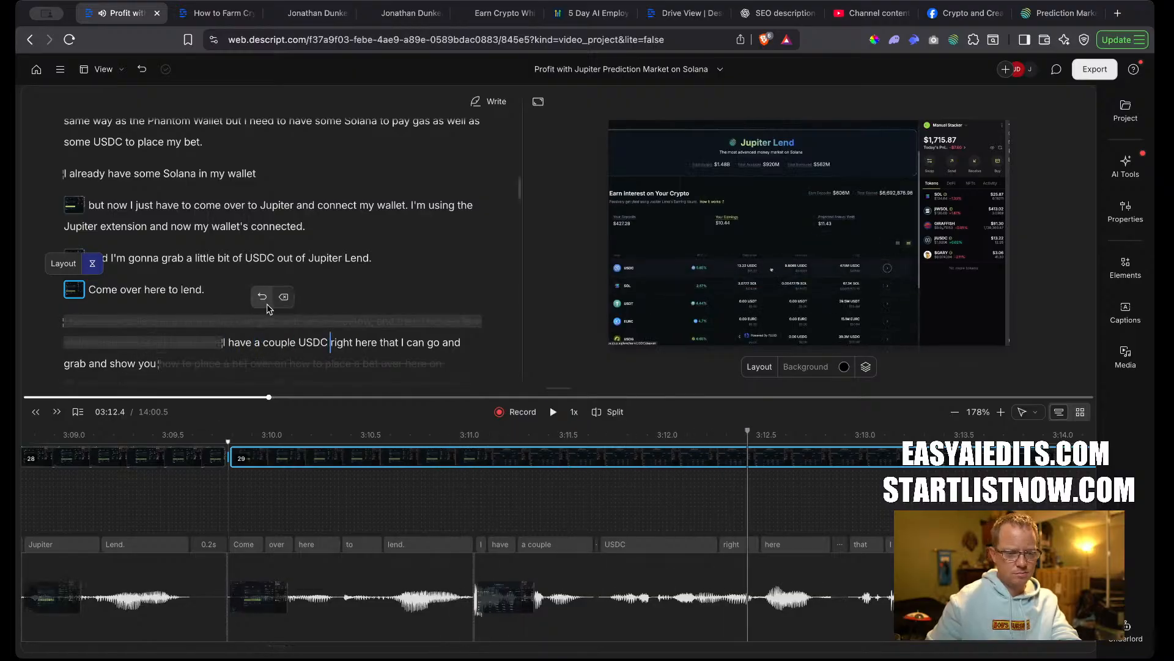
click(285, 297)
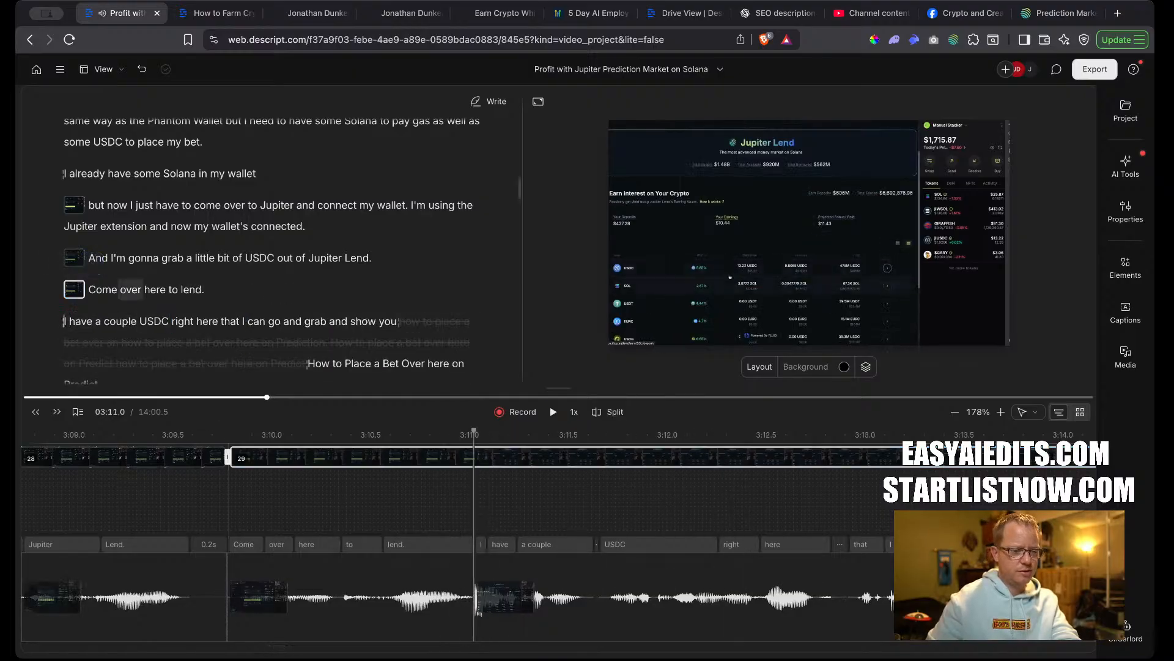
key(slash)
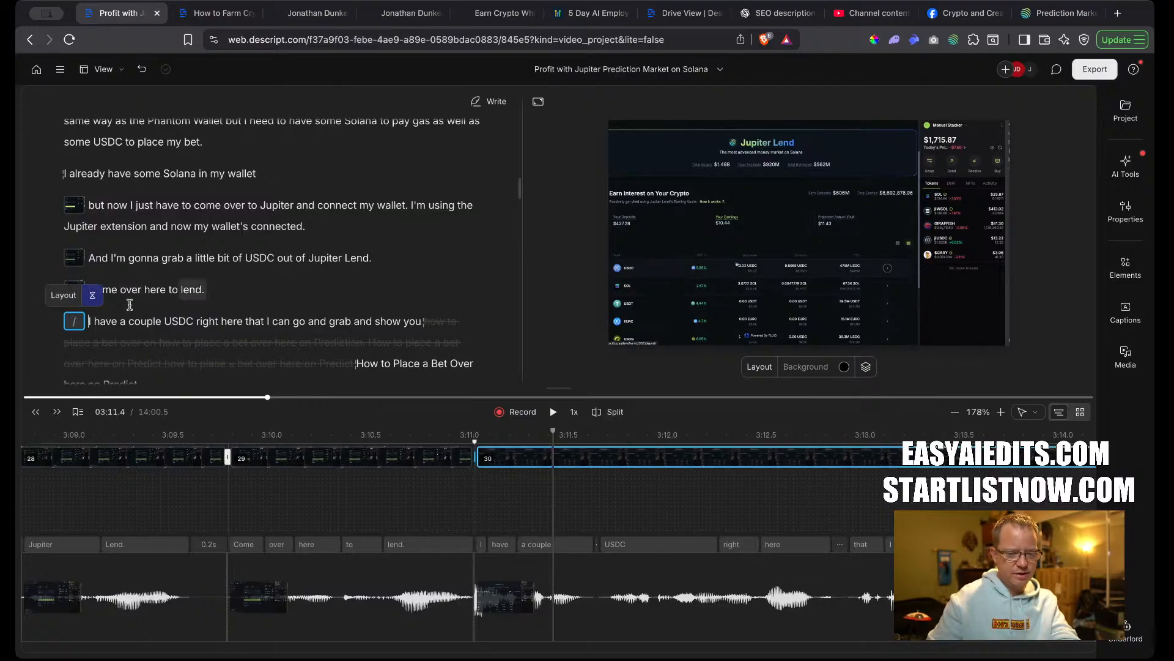
click(177, 287)
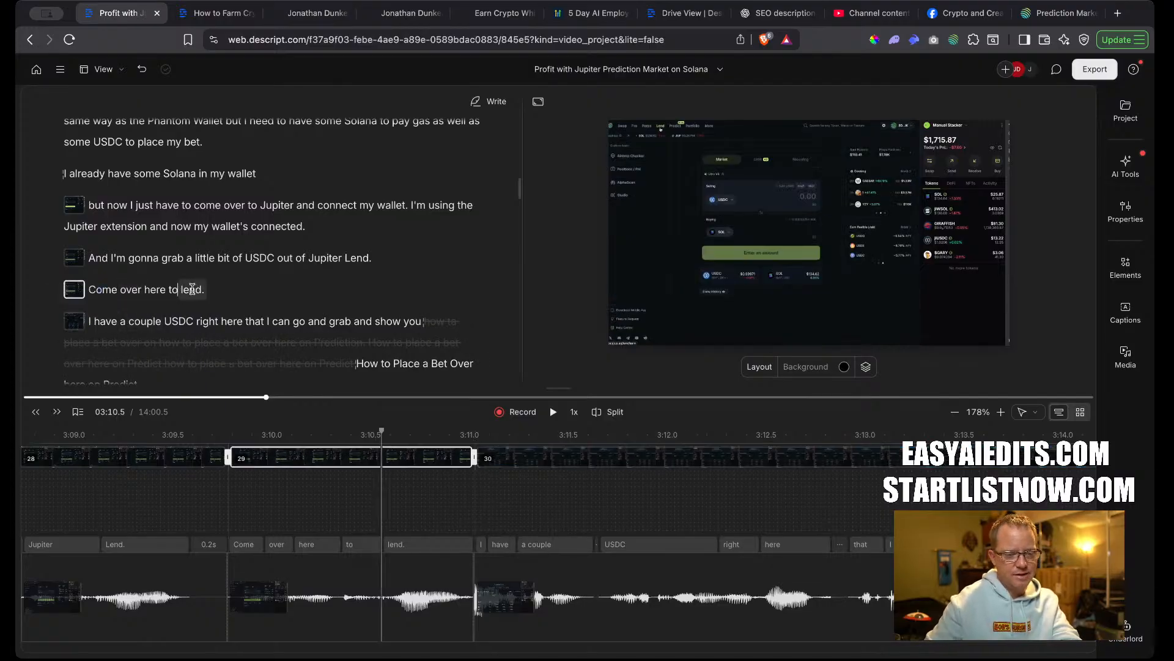
Correct "lend" to "Lend" in the sentence "Come over here to lend." and play on.
double_click(192, 289)
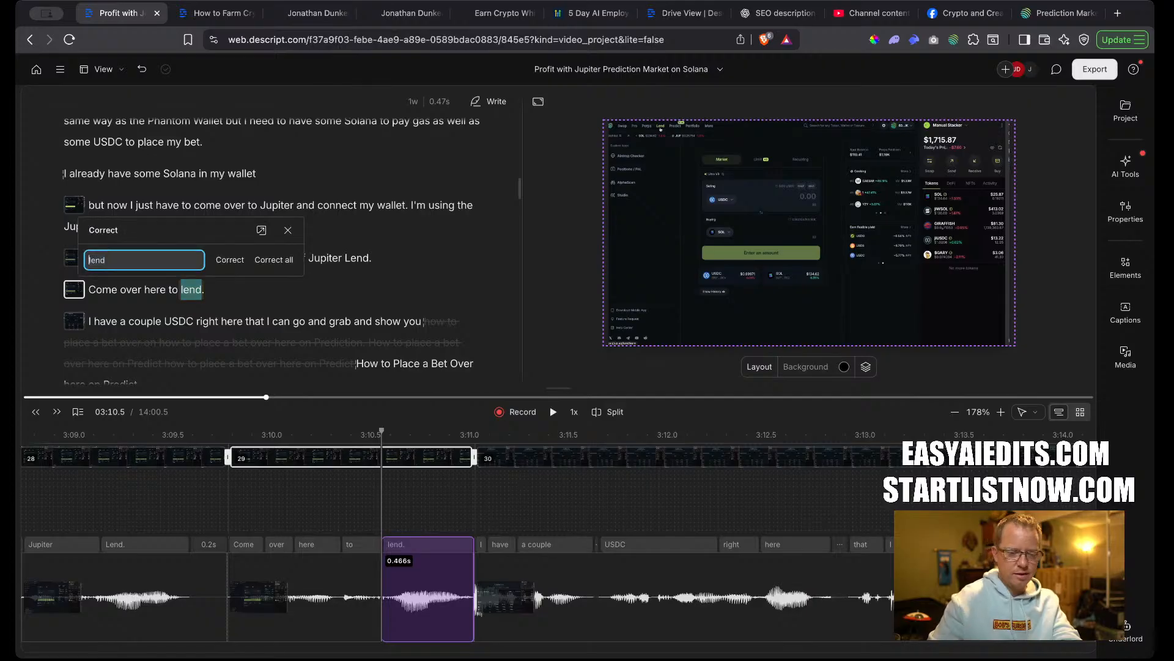
text(Lend)
key(Return)
key(space)
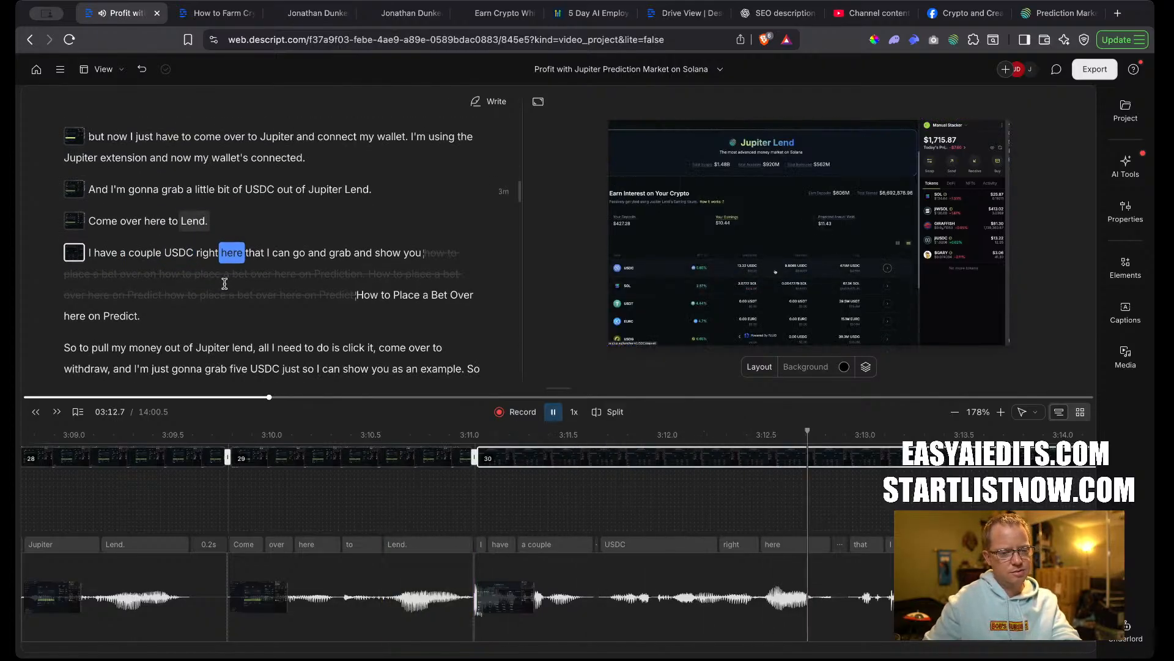
Remove the struck-out "how to place a bet over on" take, lowercase the following "How", and play on through "Predict.".
mouse_move(431, 254)
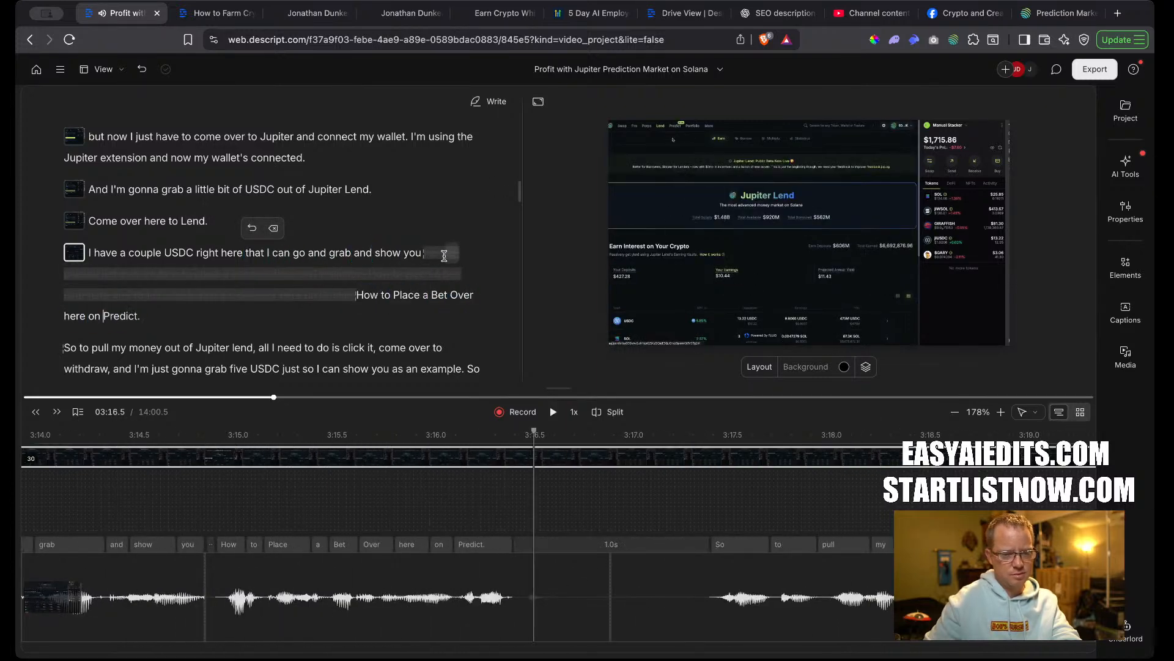
click(444, 253)
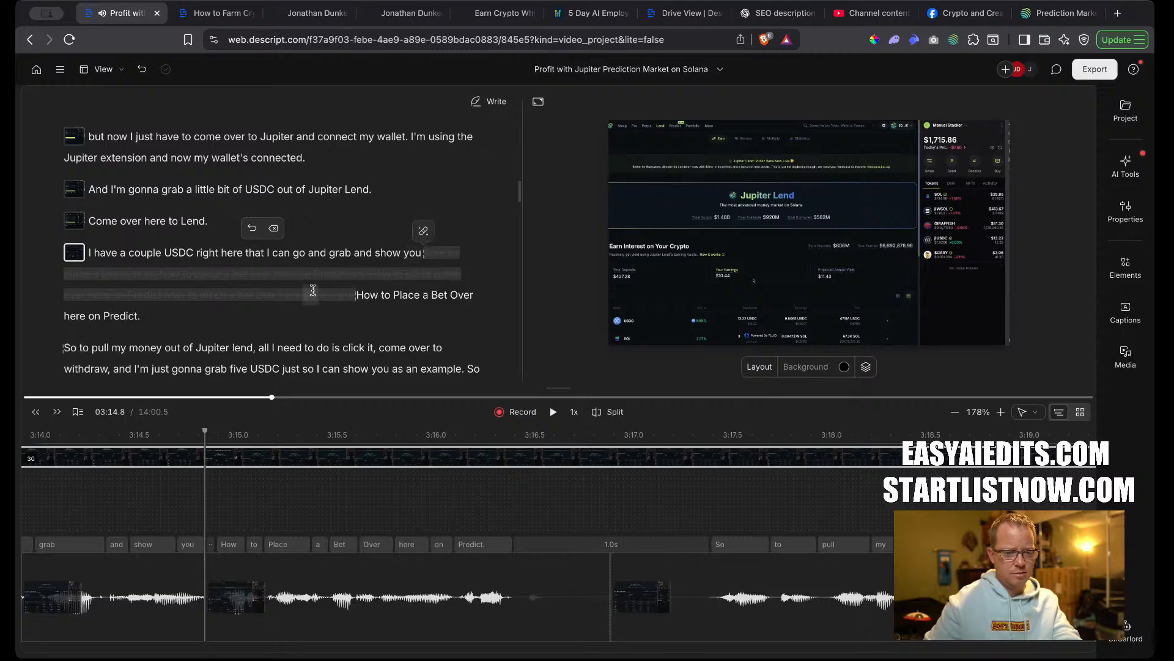
click(273, 230)
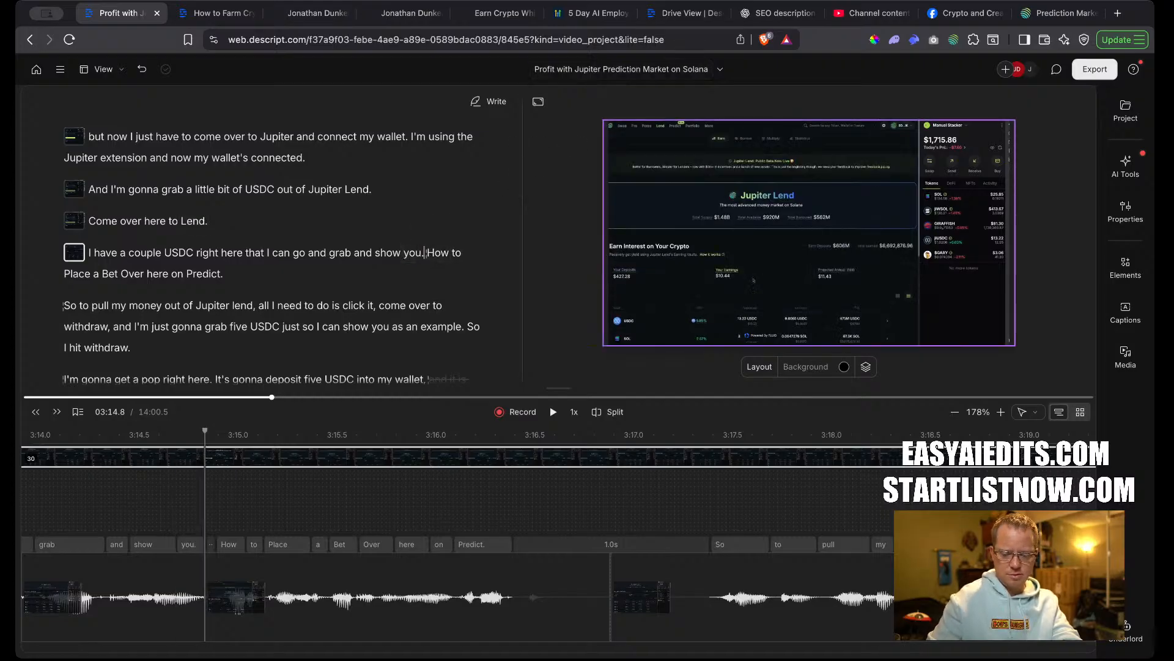
key(space)
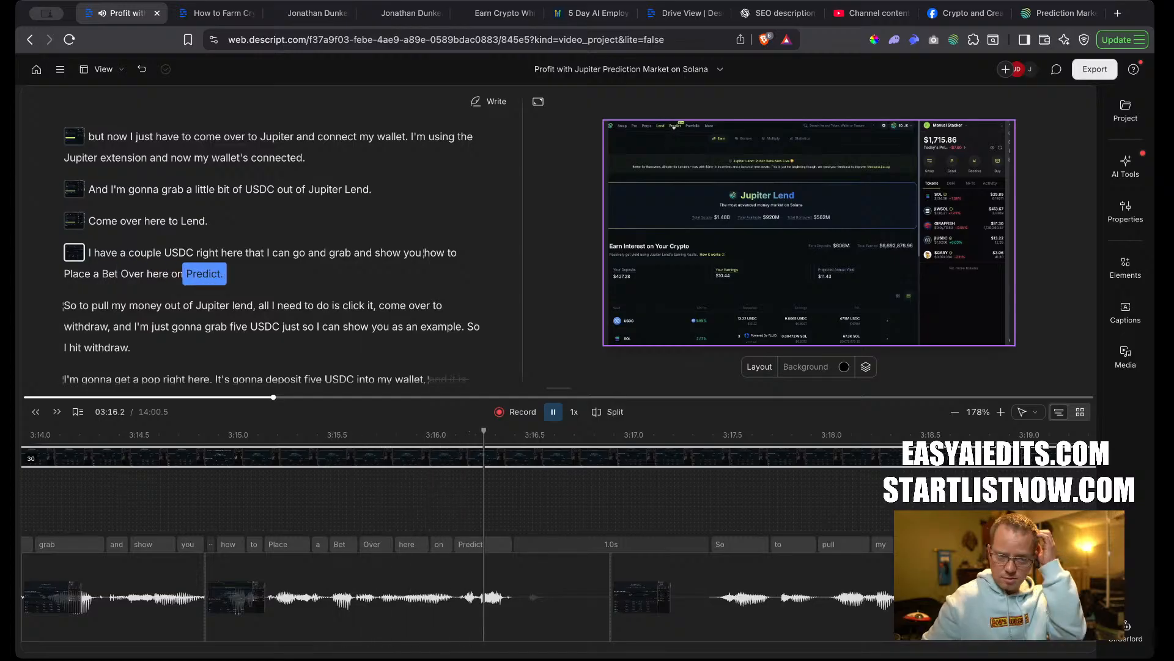
key(space)
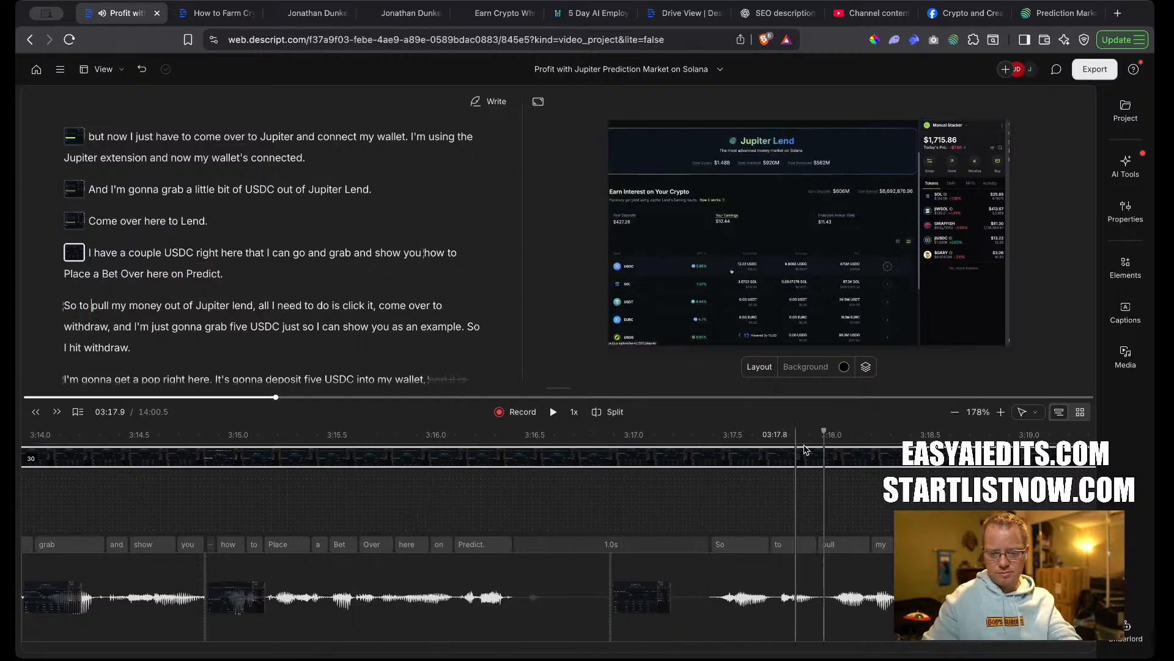
Shorten the silent gap after "Predict." to about 0.3 s, delete the opening "So", and start a new scene at "To pull my money".
drag(605, 630, 642, 627)
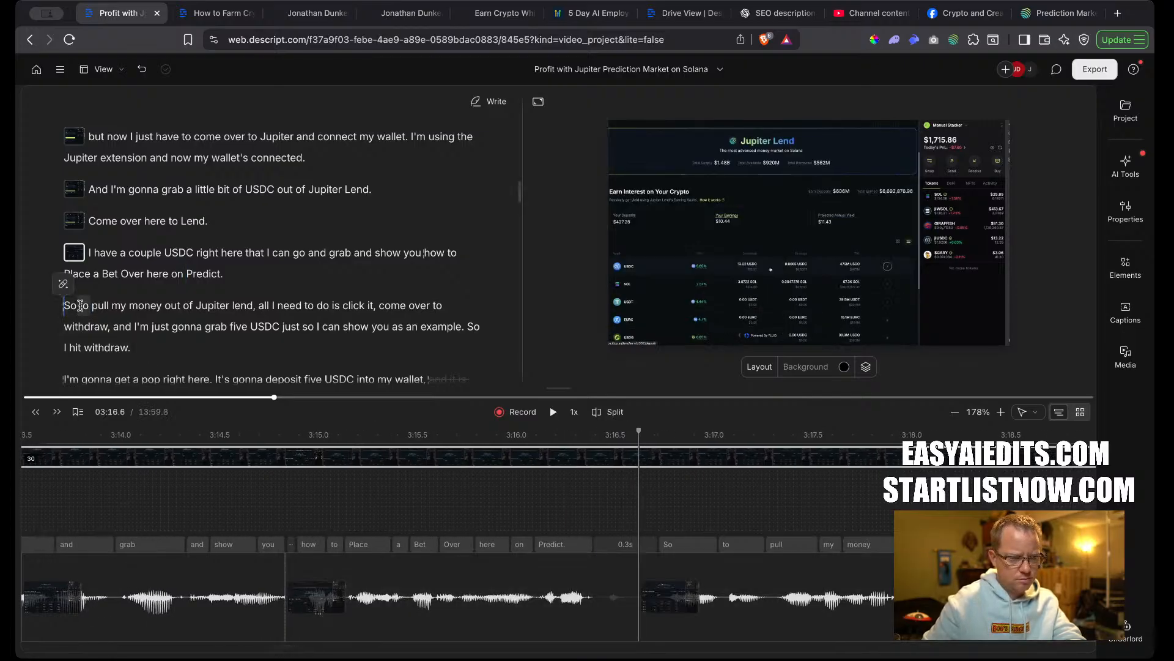
double_click(80, 305)
key(BackSpace)
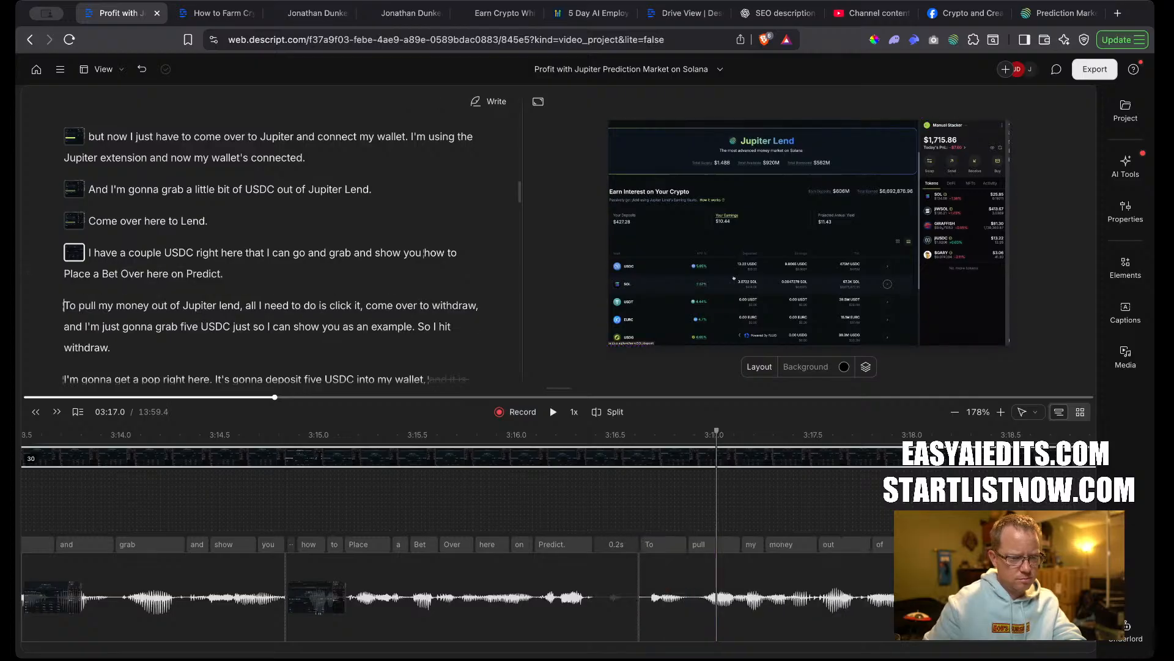
key(shift+Left)
key(space)
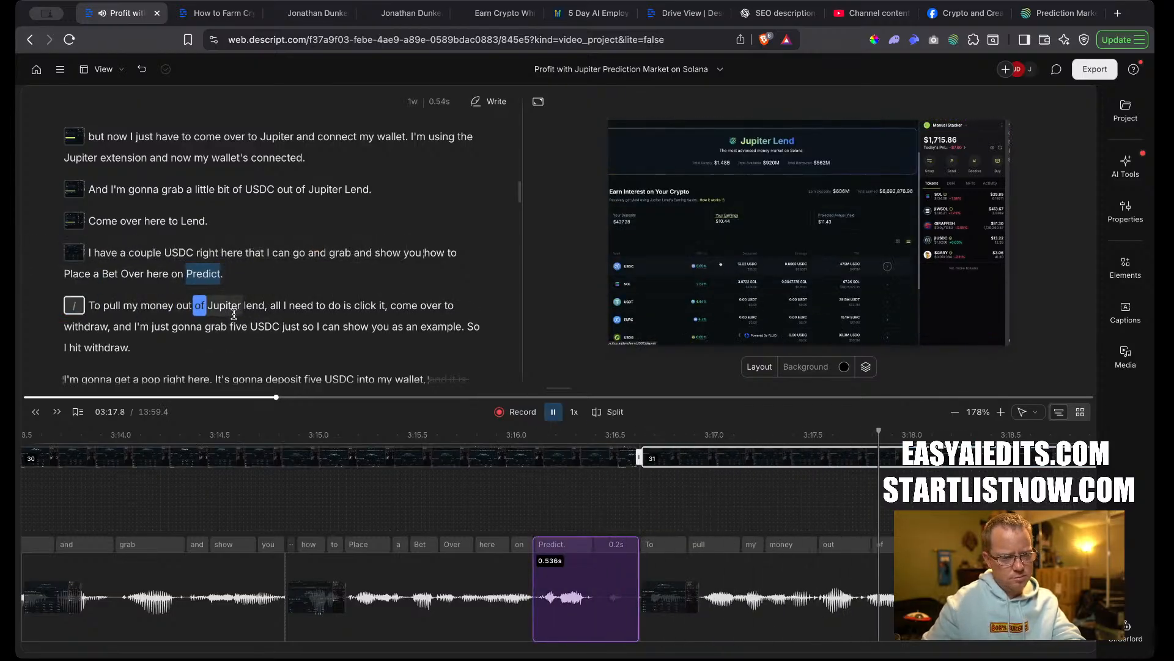
Drop the comma after "Jupiter lend" and correct all occurrences of "Jupiter lend" to "Jupiter Lend".
key(space)
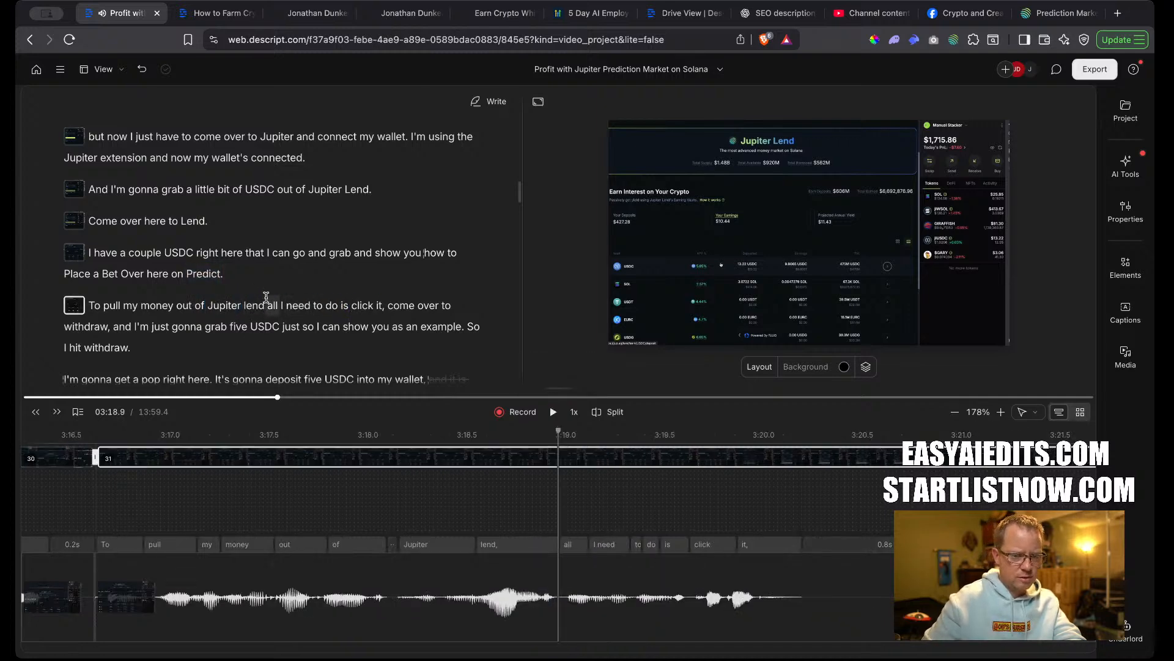
drag(265, 302, 215, 300)
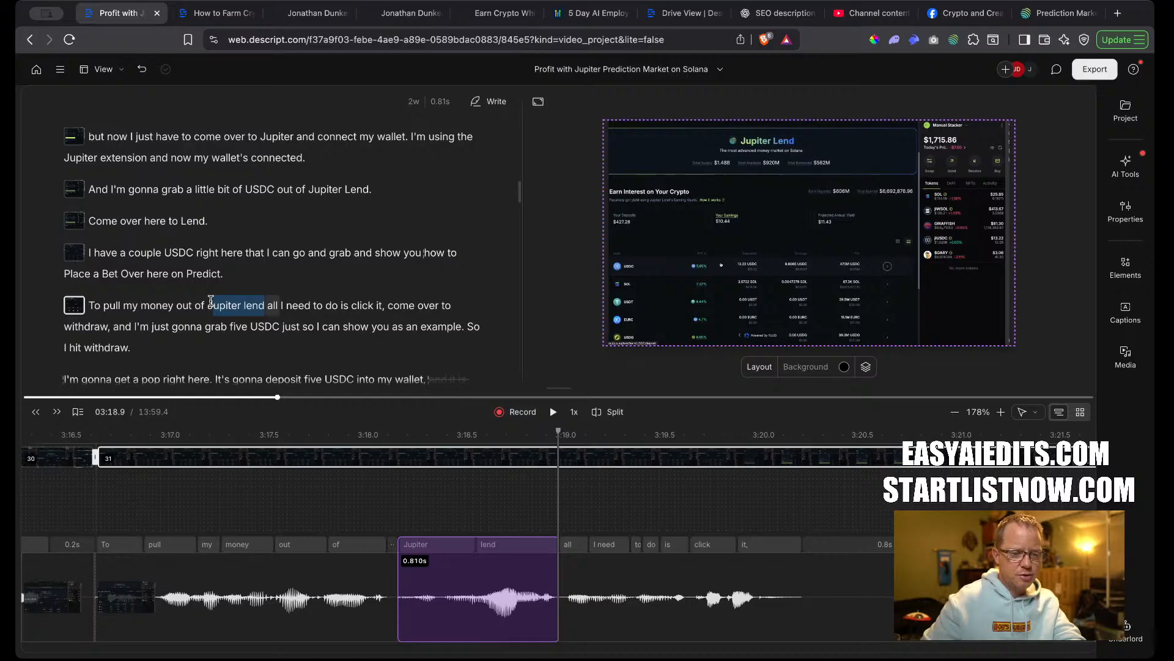
key(c)
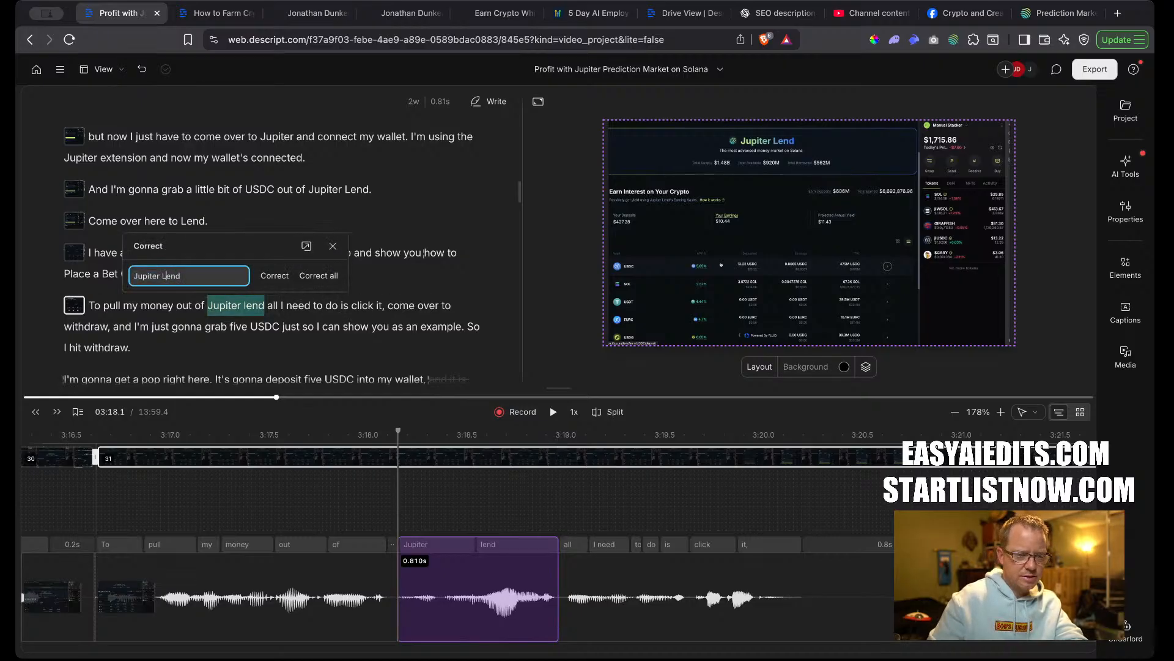
click(317, 277)
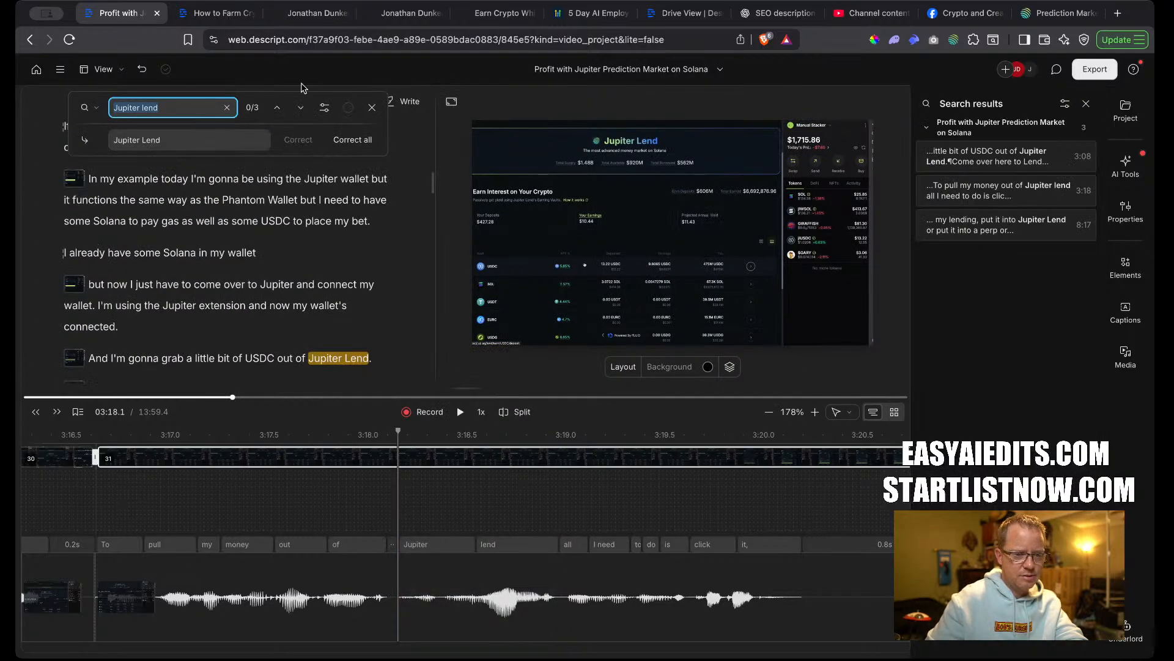
click(356, 140)
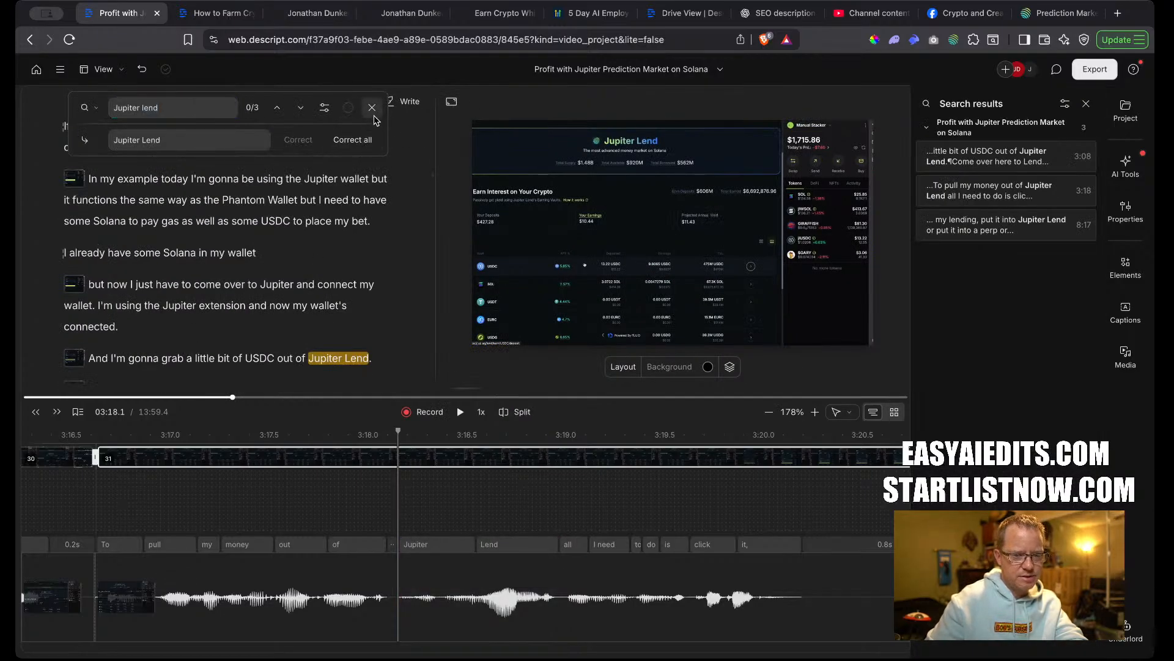
click(373, 108)
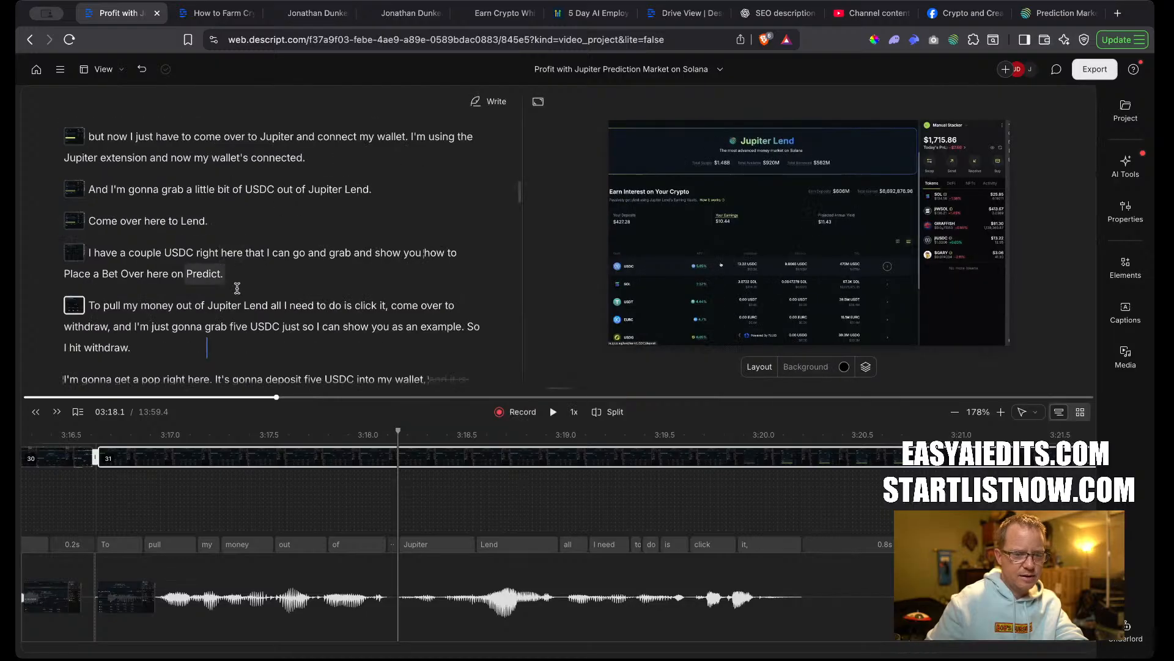
Remove the commas after "click it" and "withdraw", and correct "five" to "5" in "I'm just gonna grab five USDC".
key(space)
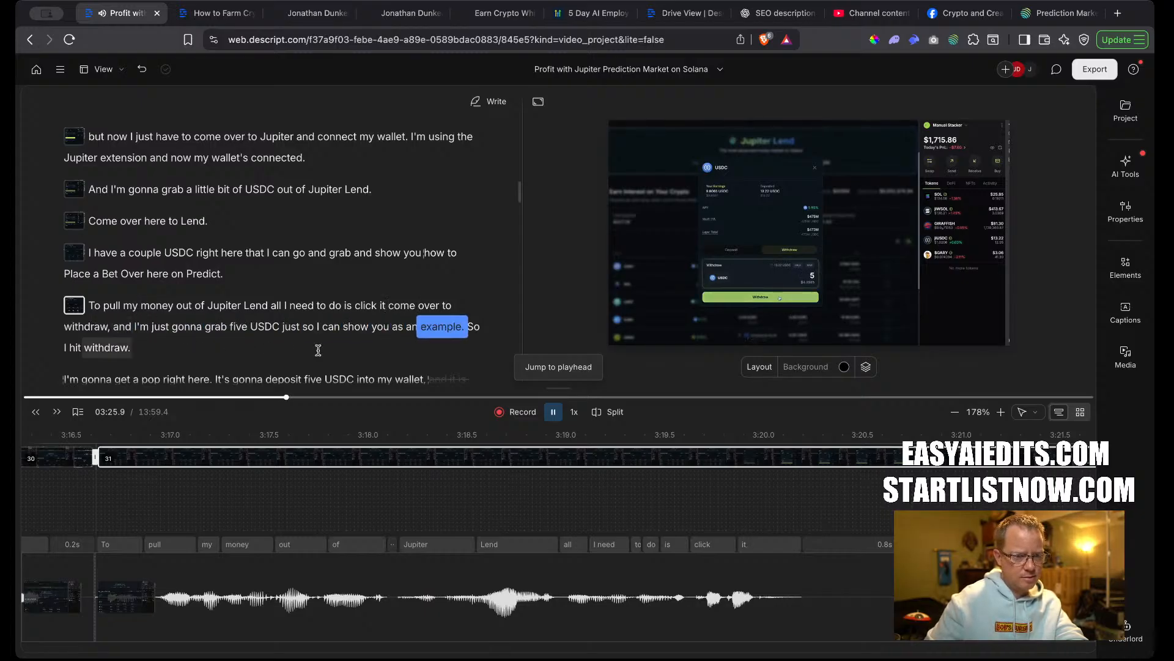
key(space)
click(237, 326)
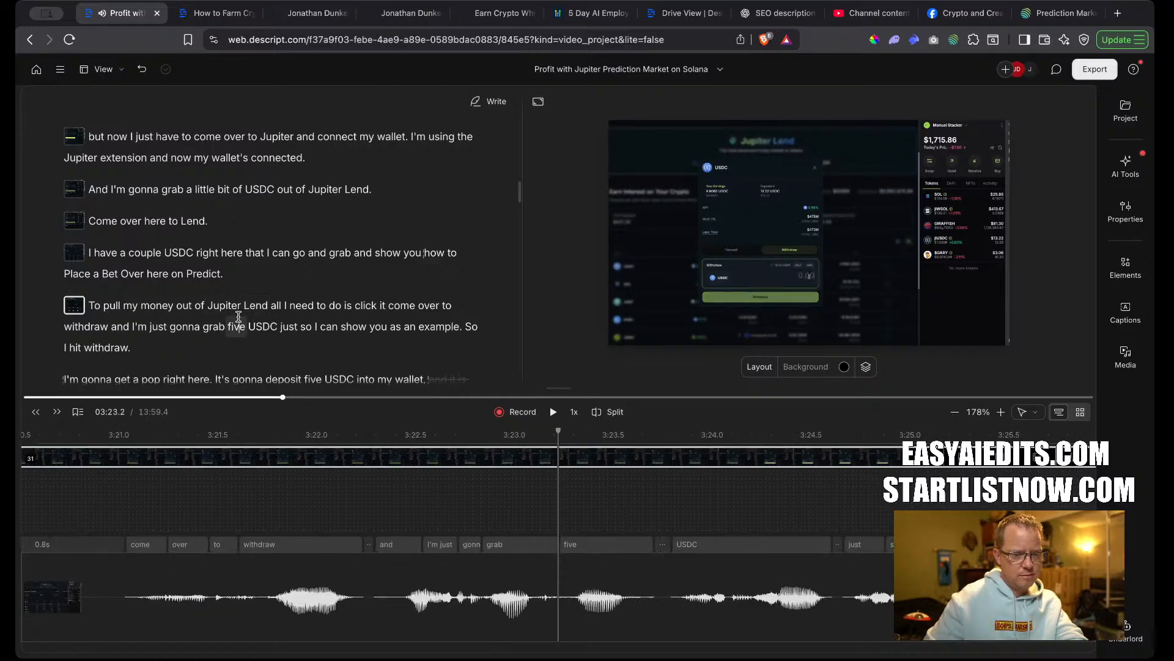
double_click(234, 326)
key(c)
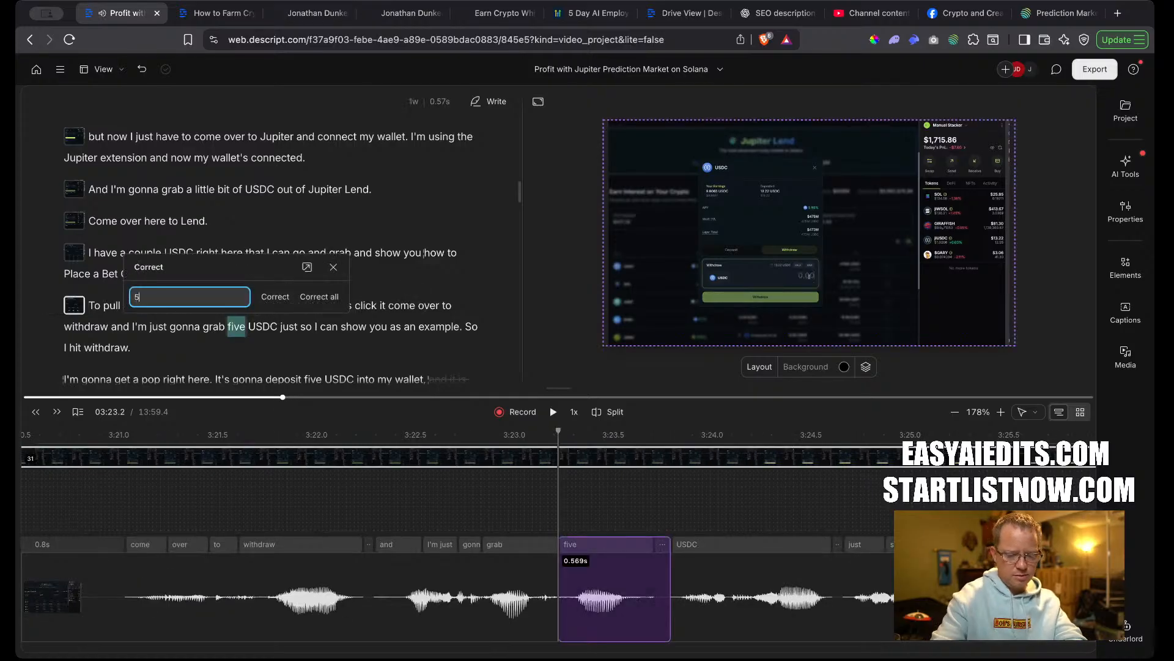
key(Return)
key(space)
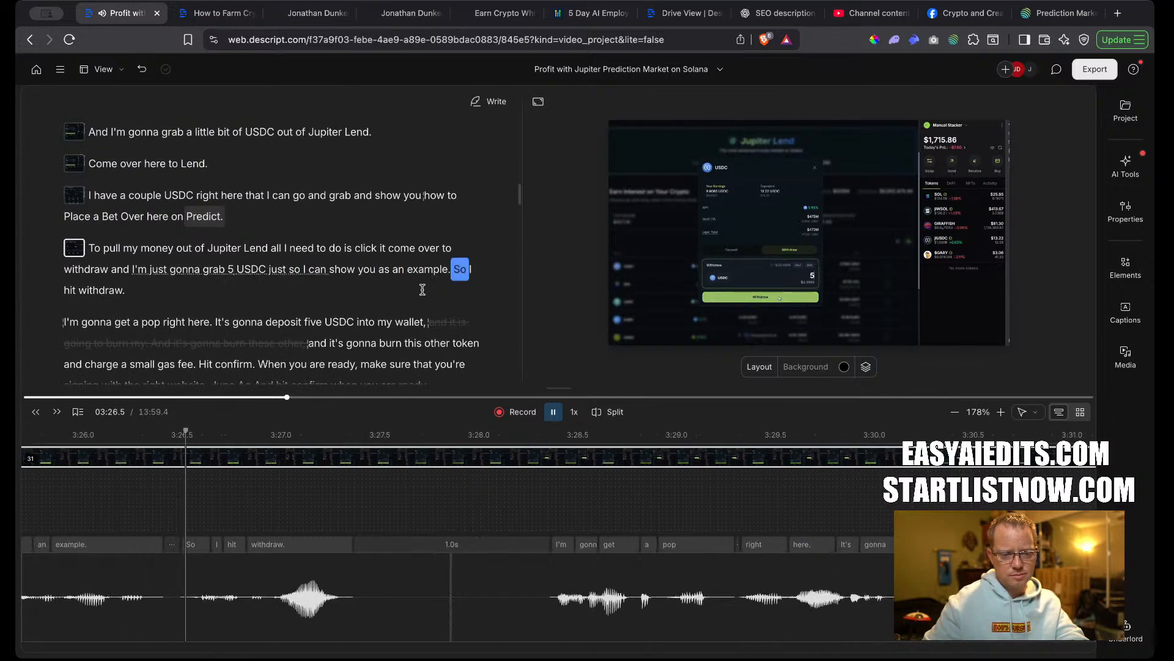
Start a new paragraph and scene at "So I hit withdraw." and shorten the silent gap after it to about 0.3 s.
key(space)
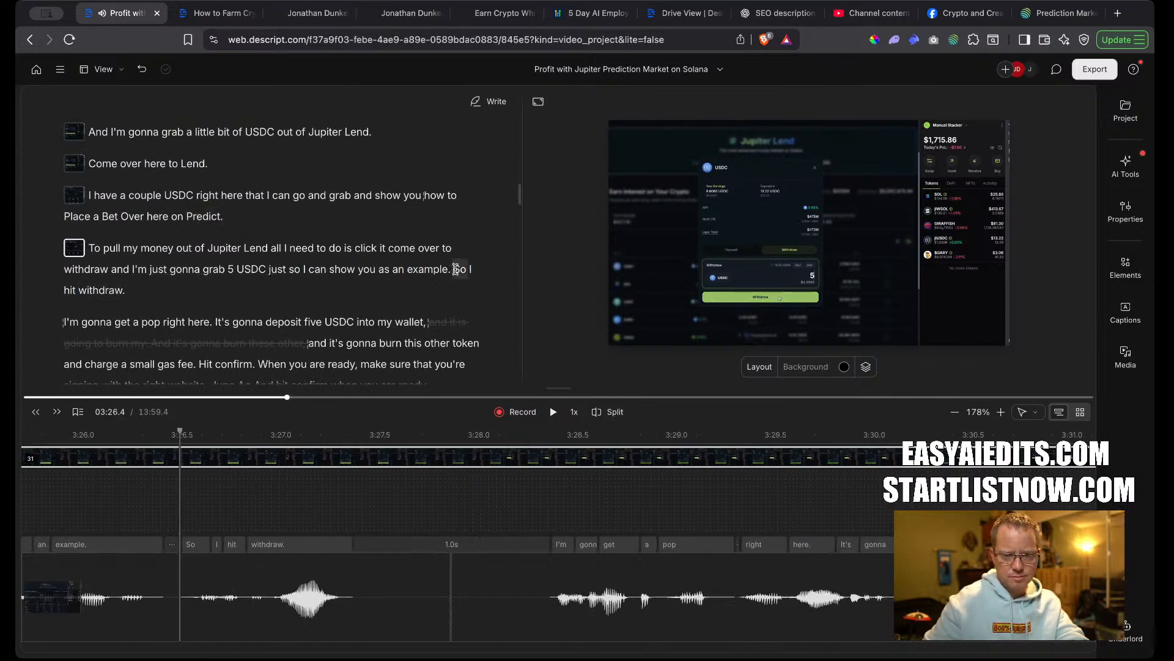
key(Return)
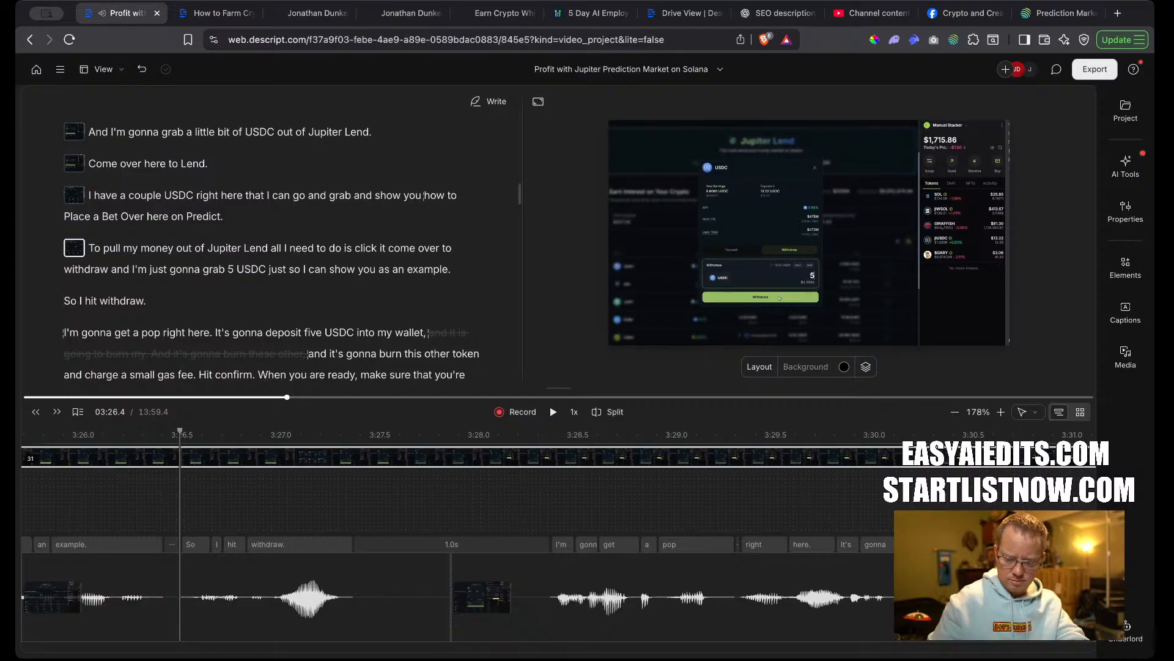
key(slash)
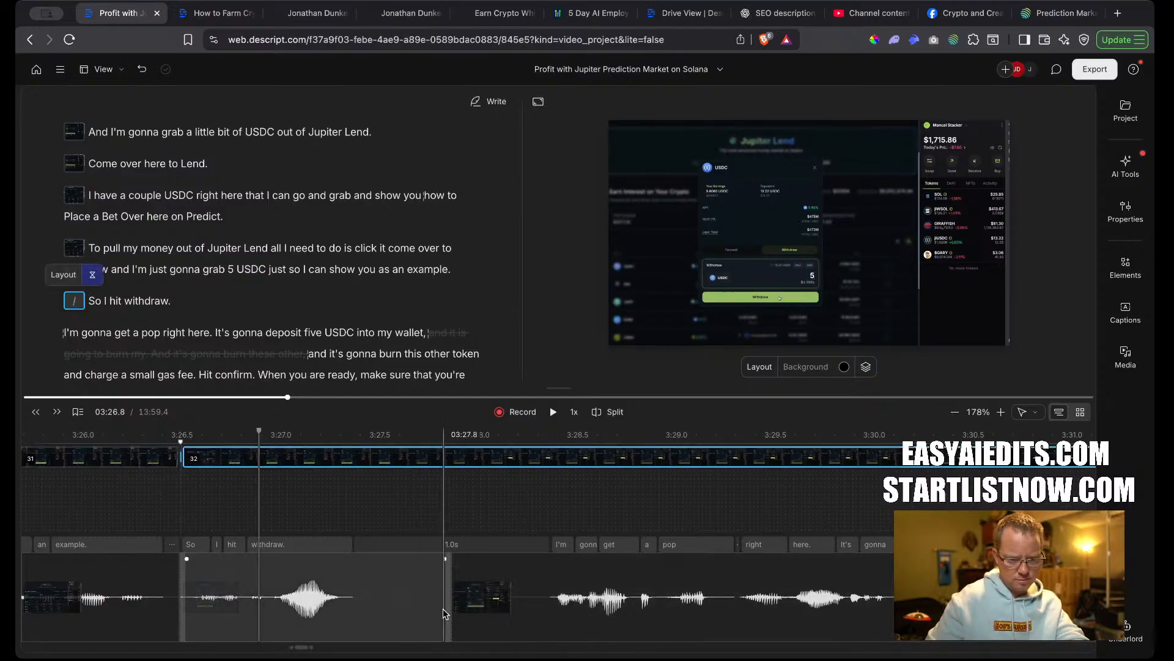
drag(445, 613, 485, 616)
click(398, 606)
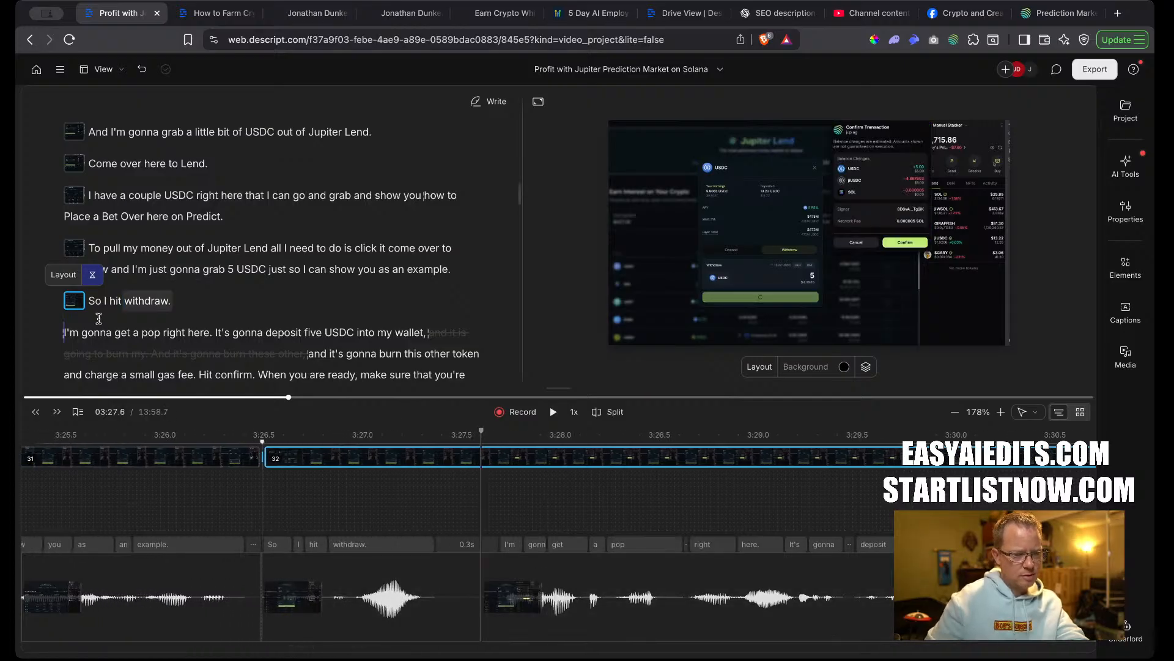
Play on from "So I hit withdraw." and correct "pop" to "popup" in "I'm gonna get a pop right here.".
click(92, 298)
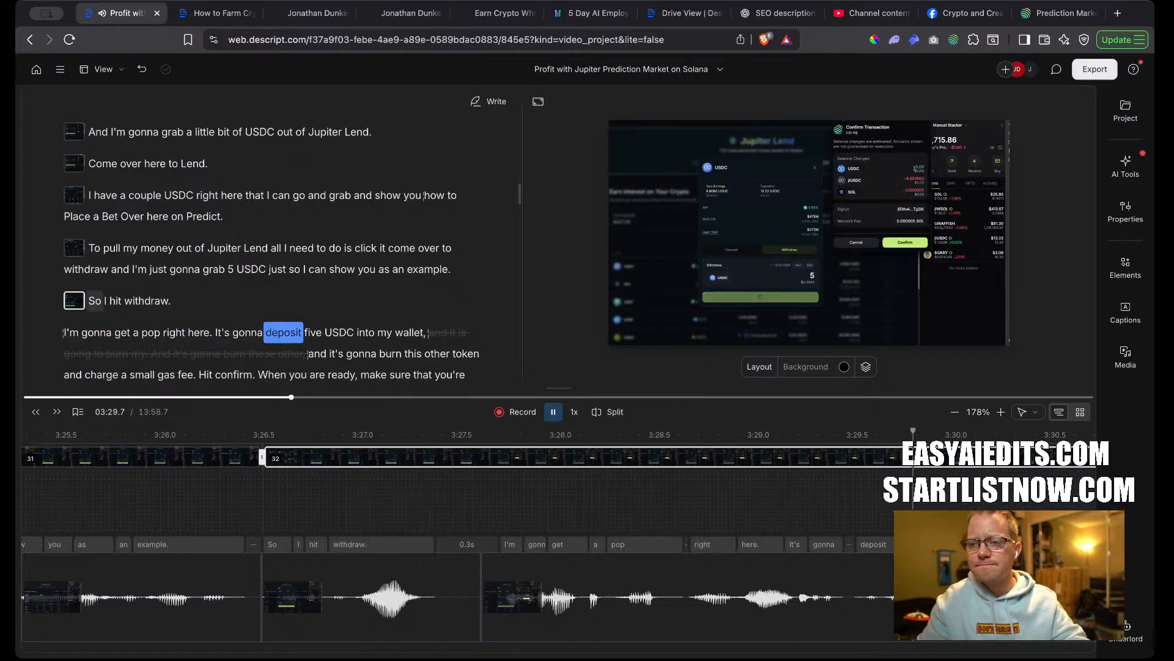
click(69, 331)
key(space)
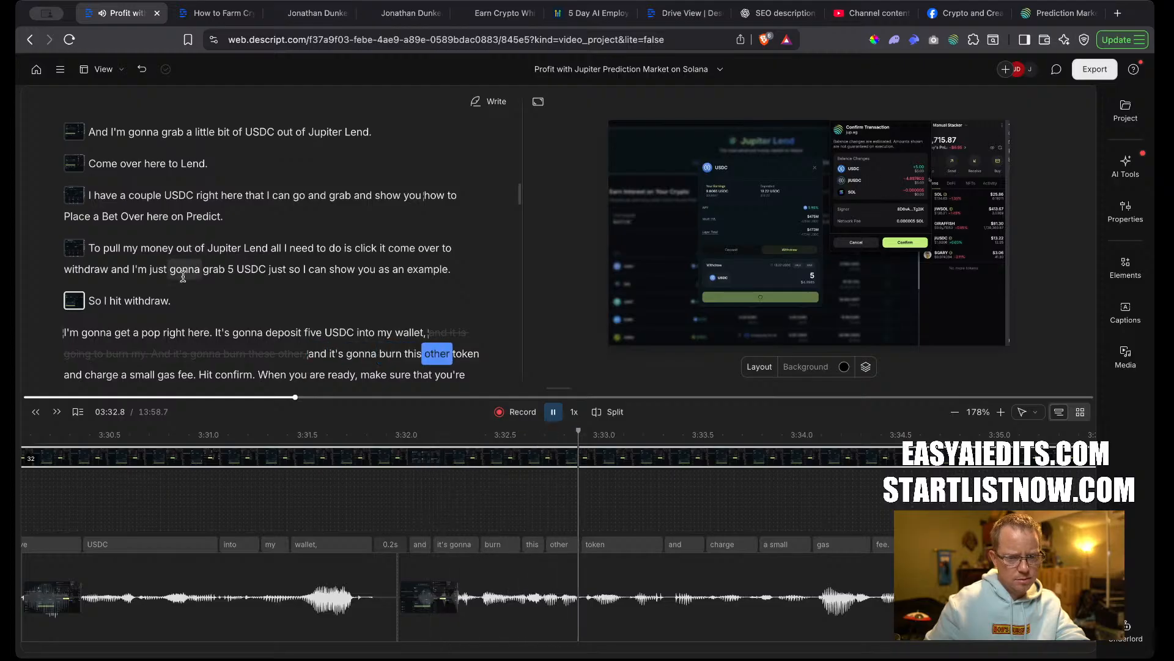
key(space)
scroll(158, 275, down, 2)
scroll(152, 202, up, 1)
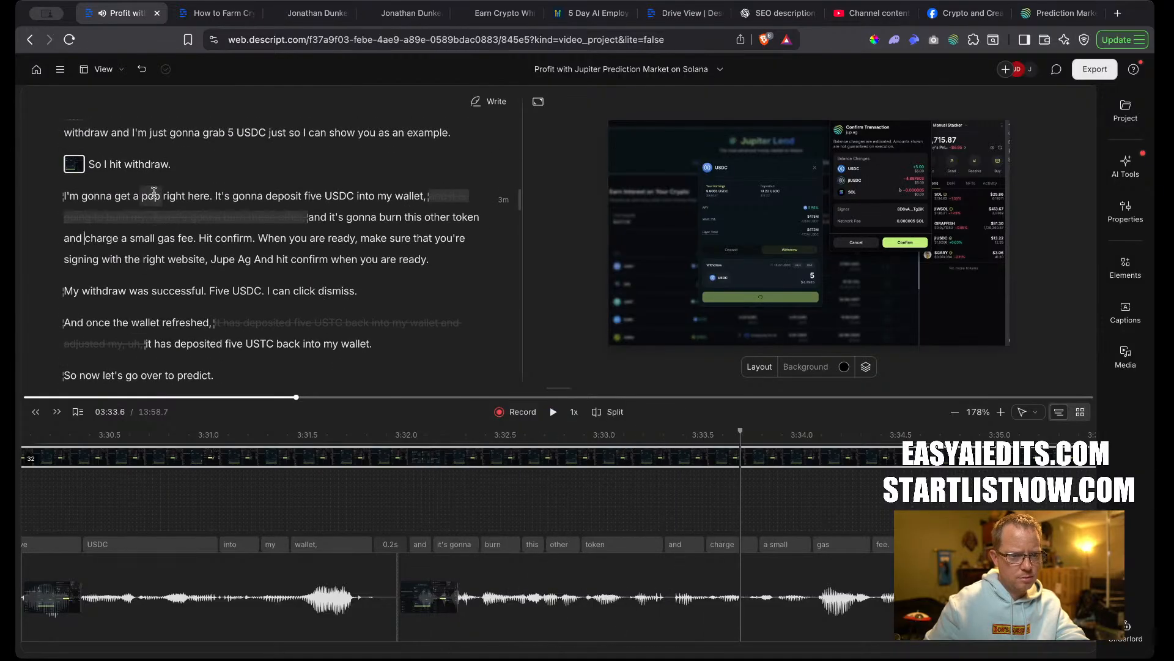
double_click(151, 196)
click(154, 171)
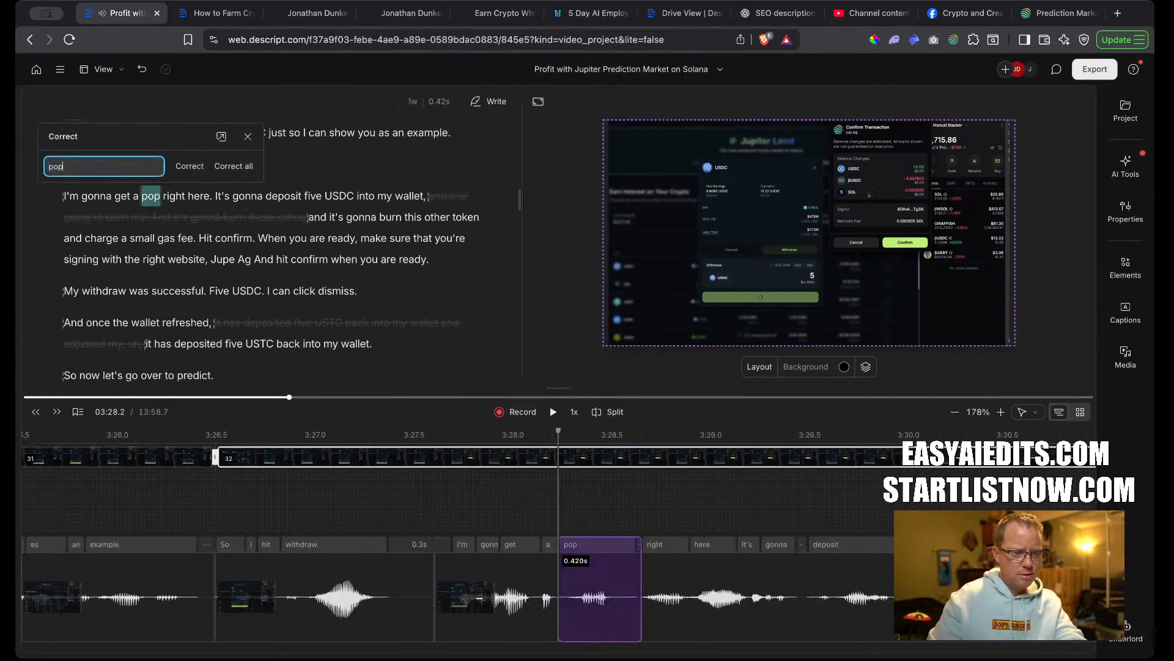
text(popup)
key(Return)
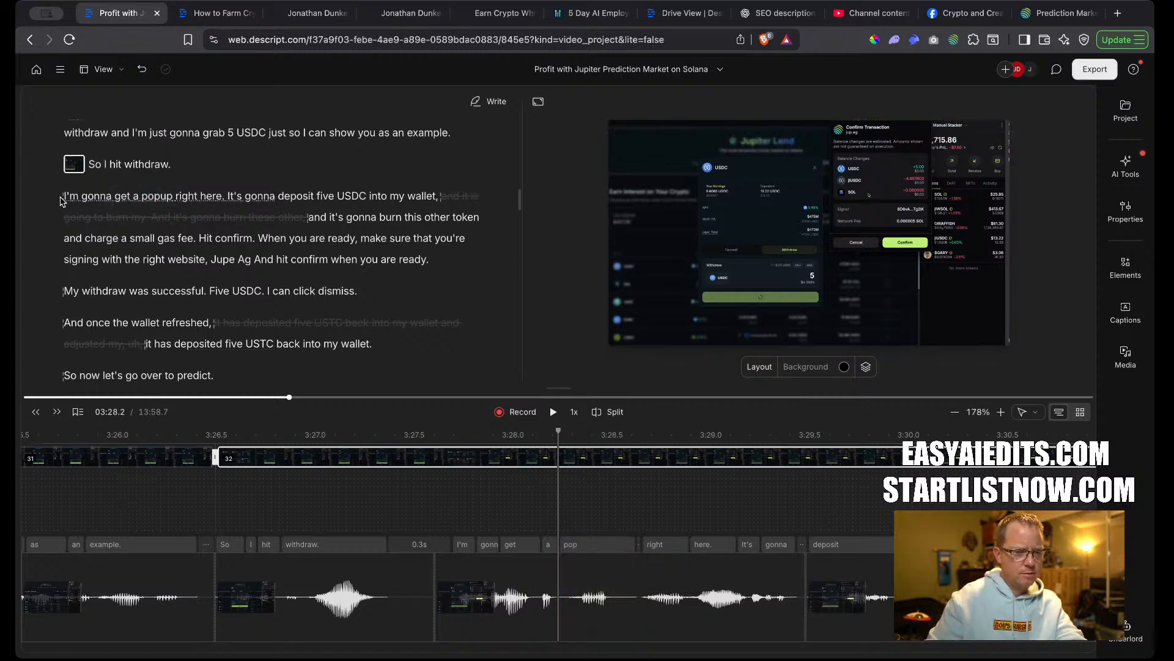
Add a scene break before "I'm gonna get a popup right here" and play on through "into my wallet".
click(62, 197)
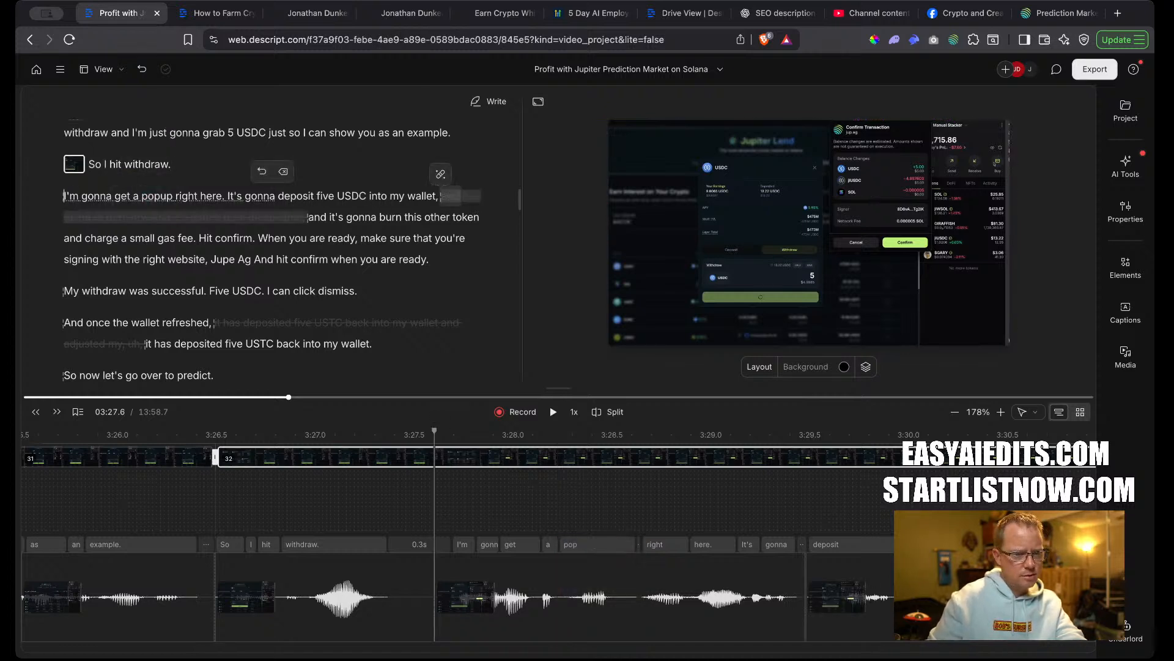
key(space)
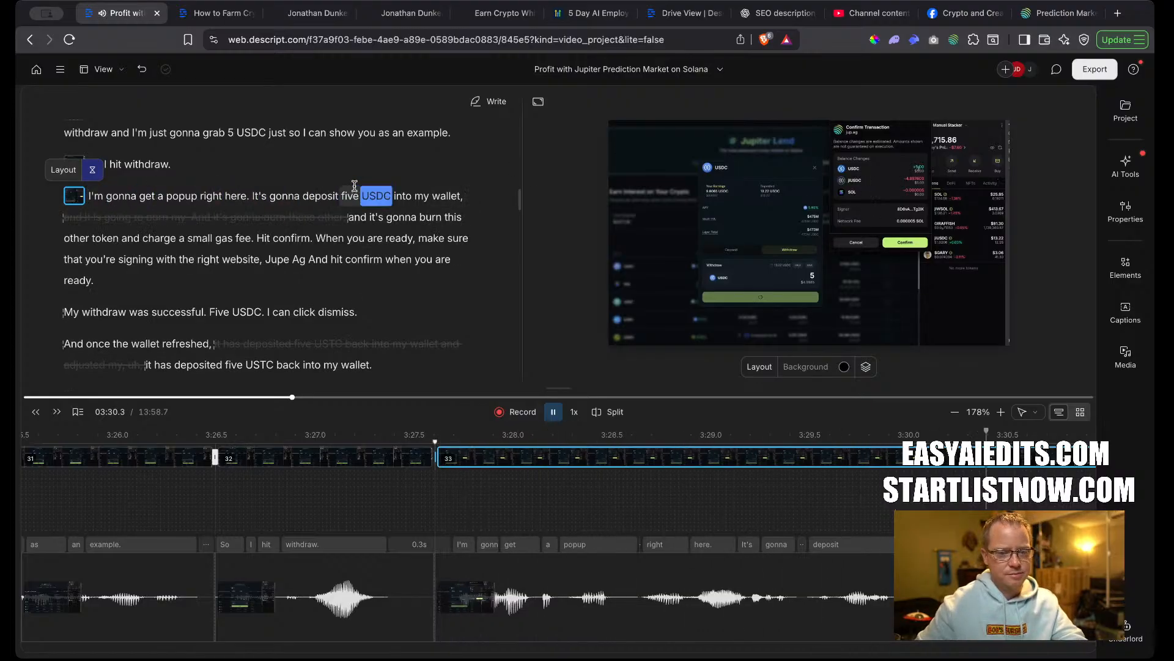
key(space)
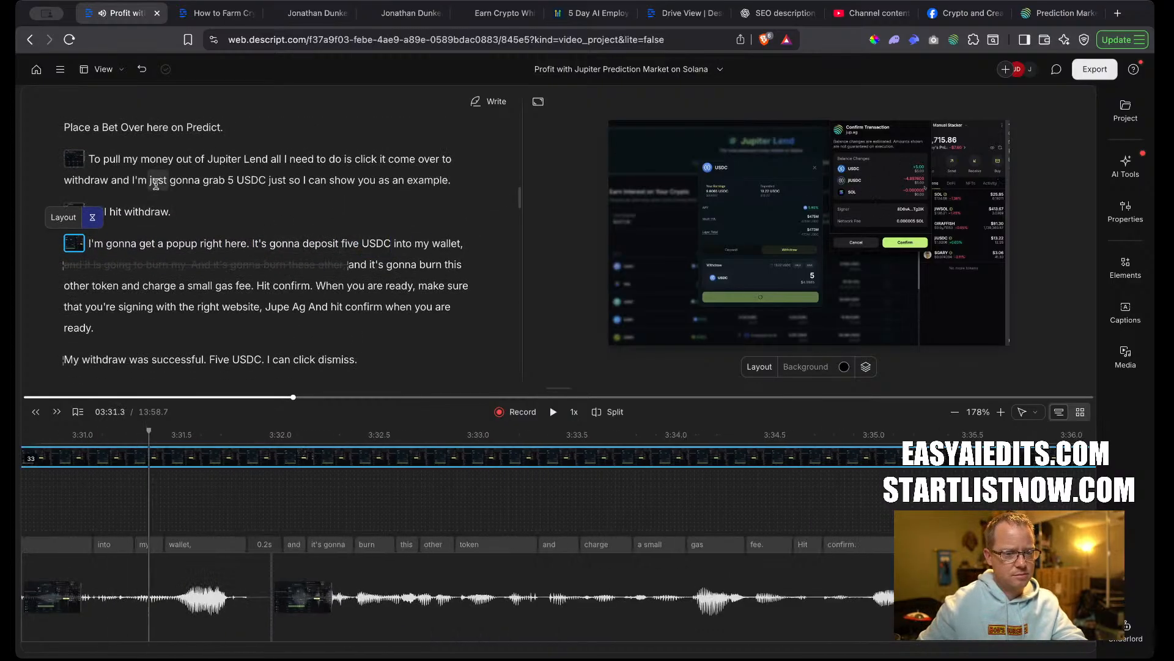
Correct "five" to "5" in "deposit five USDC" and remove the struck-out "and it is going to burn my" take.
double_click(351, 243)
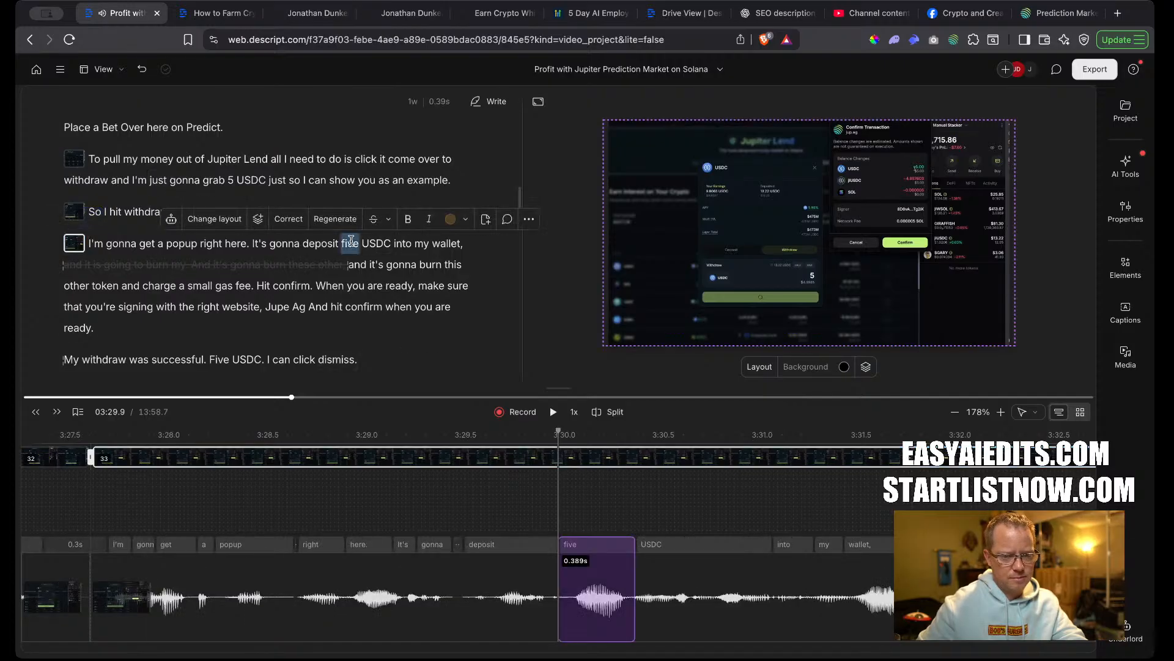
key(c)
key(Return)
key(space)
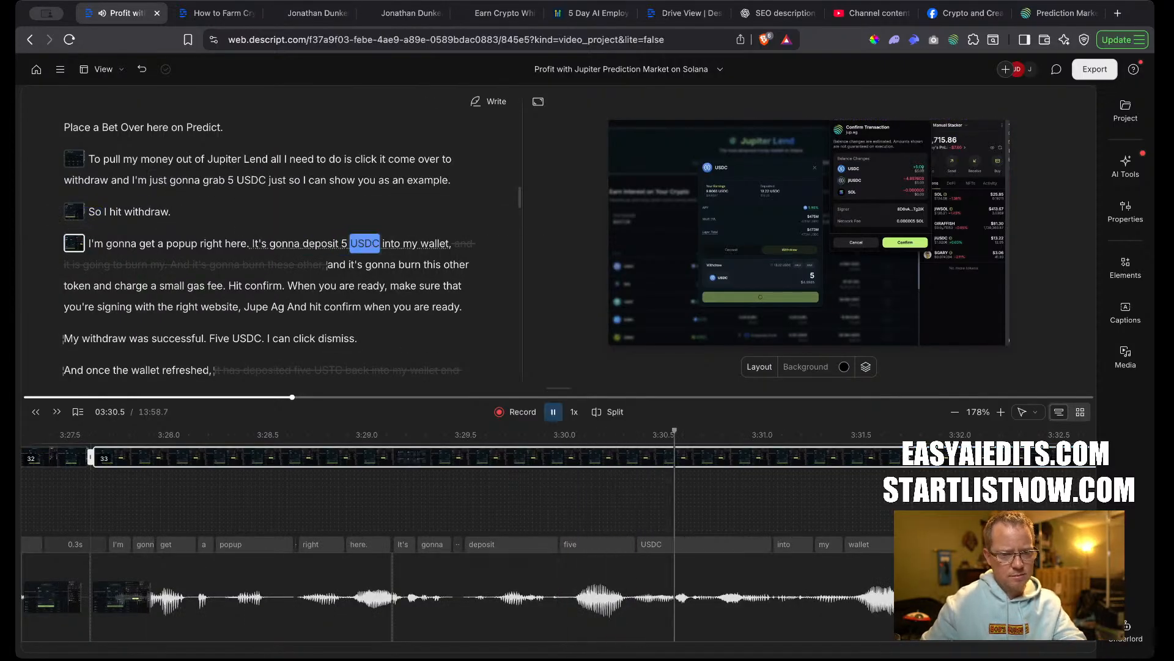
click(125, 266)
click(280, 219)
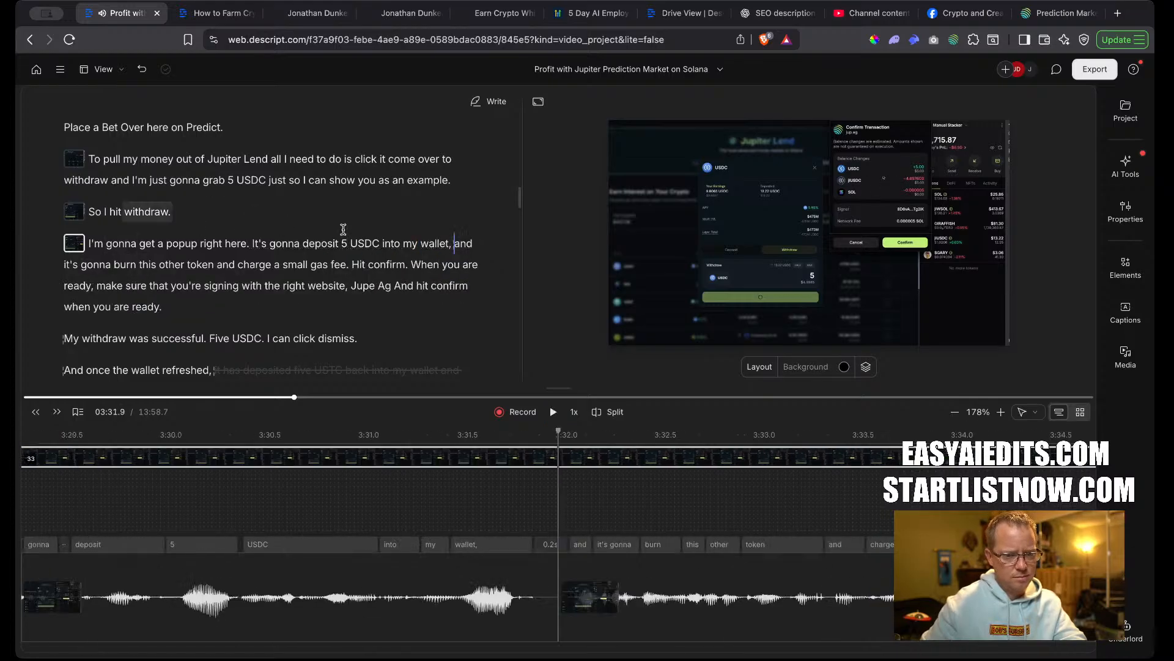
Remove the comma after "into my wallet" and delete "Hit confirm. When you are ready," before "make sure that you're signing".
key(BackSpace)
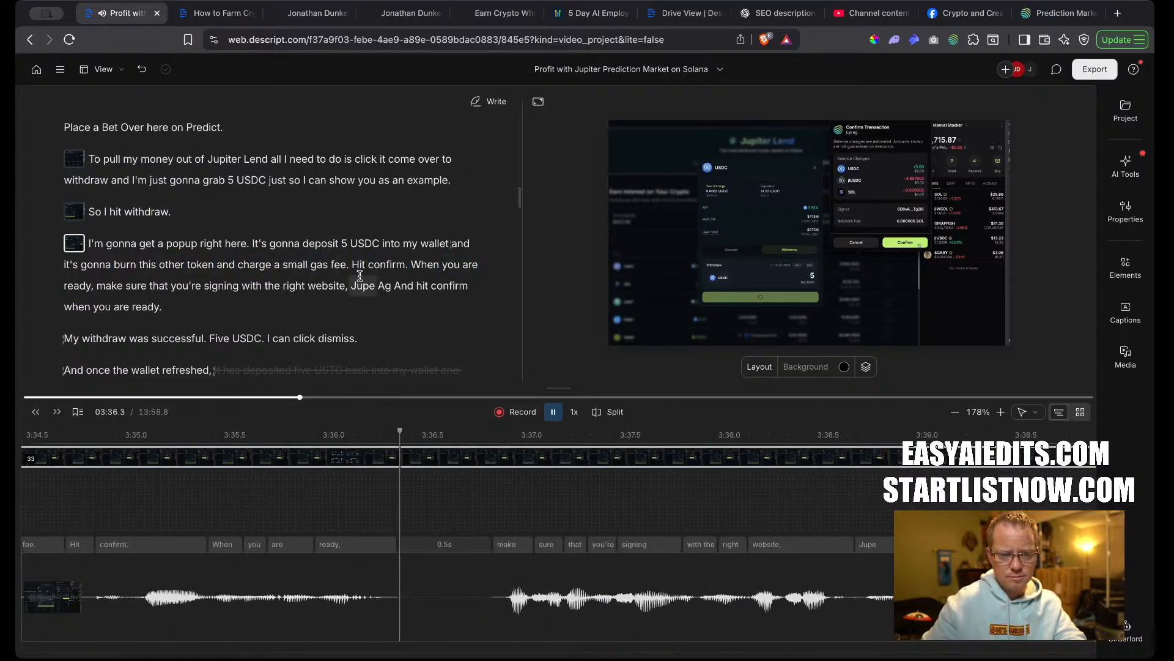
key(space)
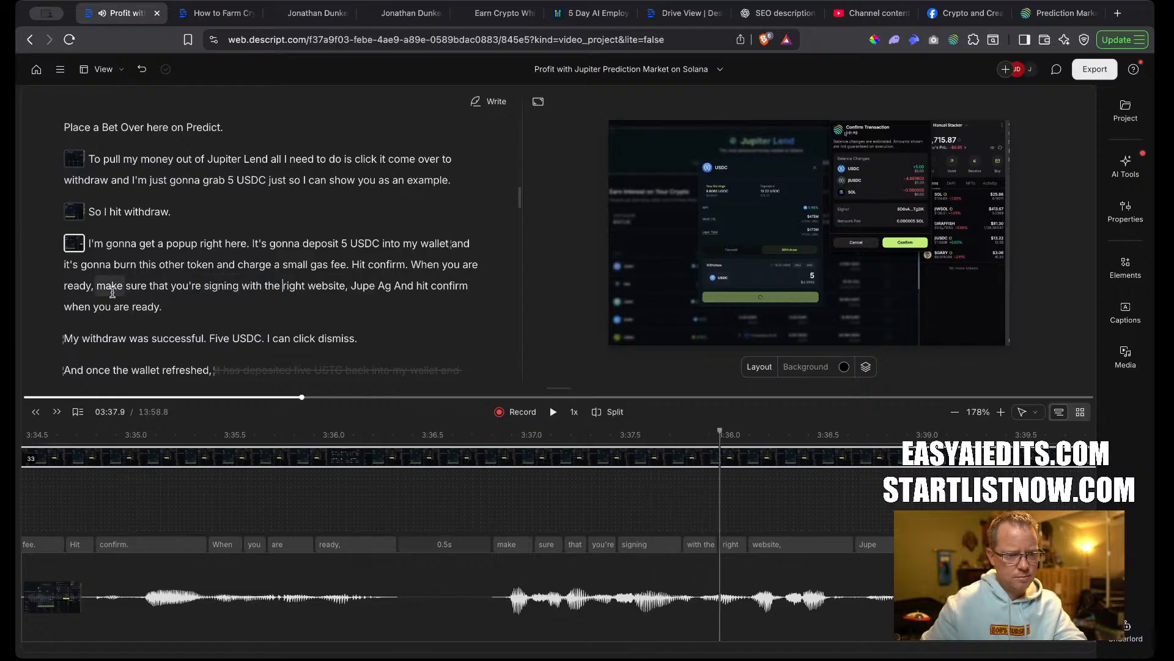
drag(96, 289, 370, 270)
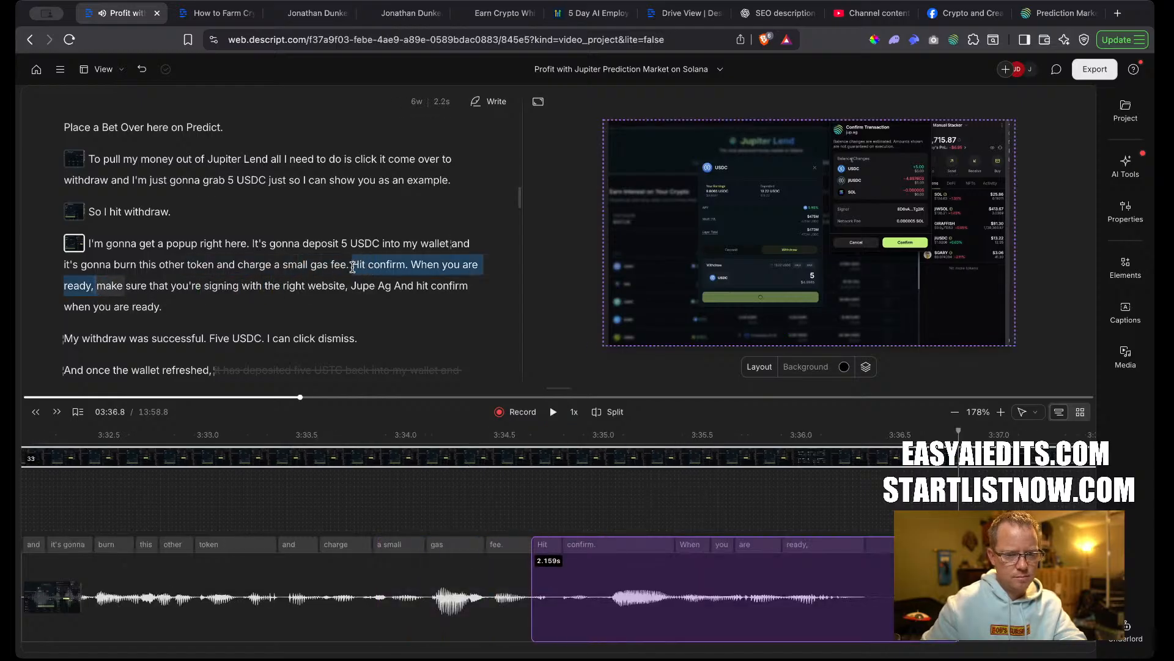
key(BackSpace)
key(space)
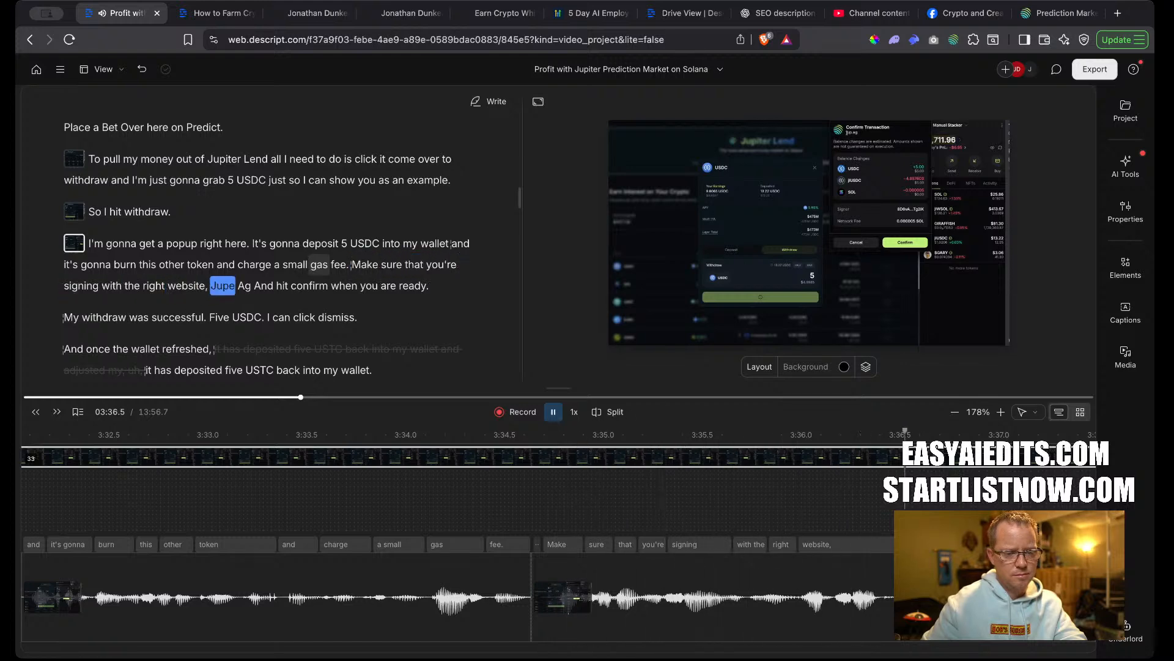
Remove the comma after "the right website" and correct "Jupe Ag" to "JUP.AG" in the transcript.
click(222, 287)
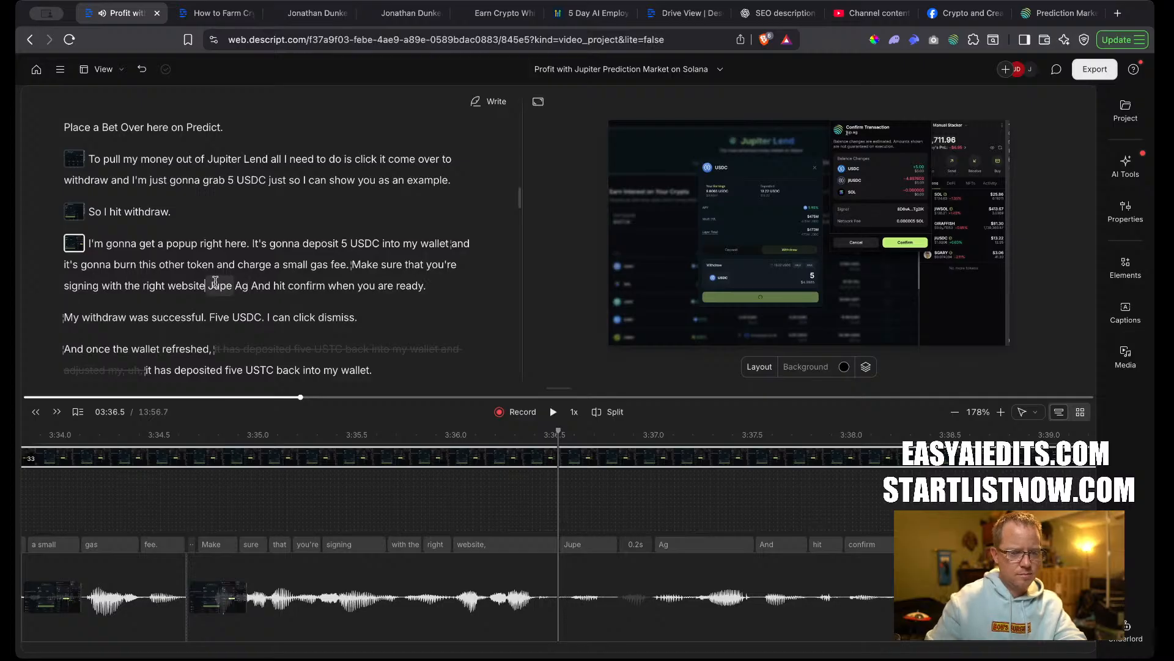
drag(208, 289, 251, 288)
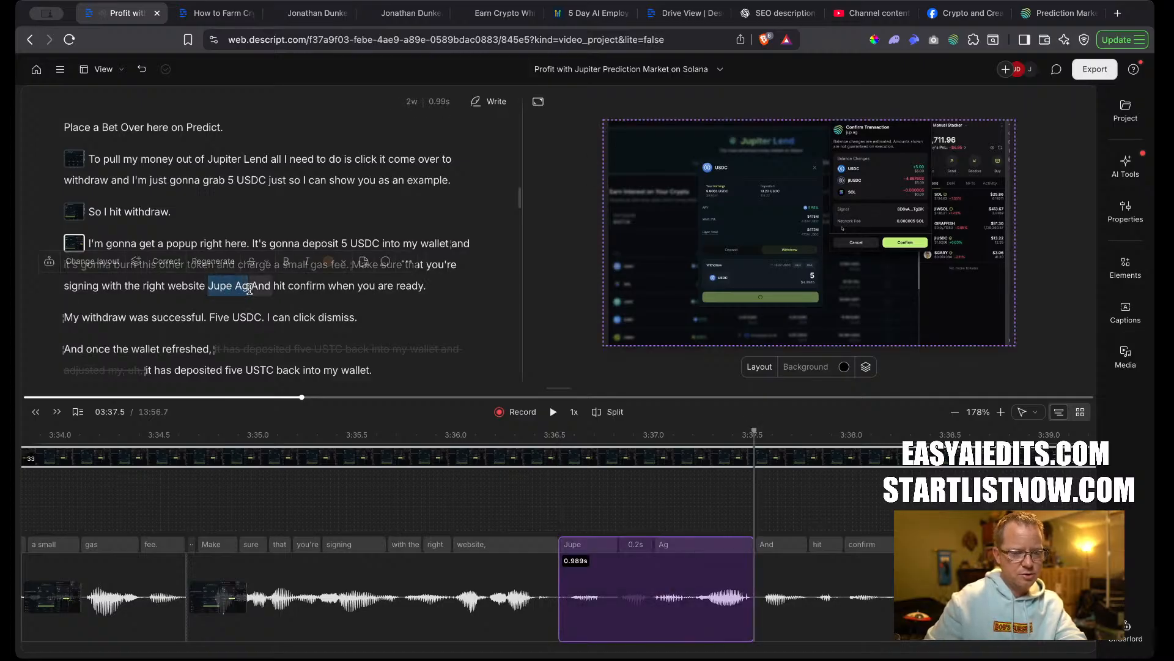
text(cH)
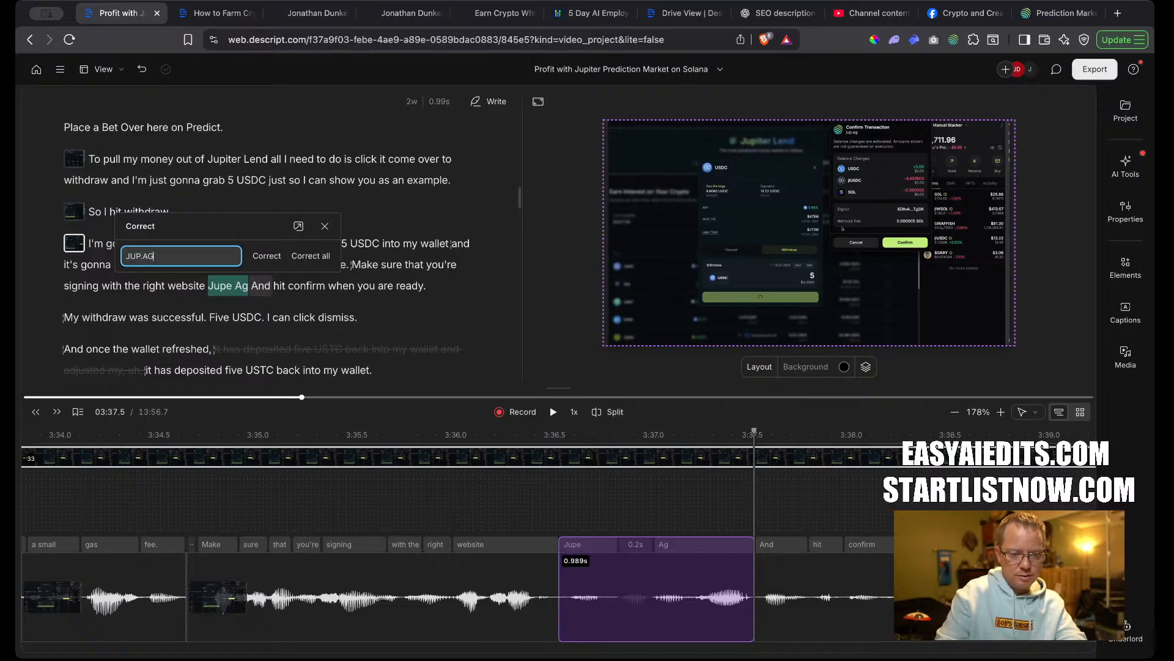
key(Return)
key(space)
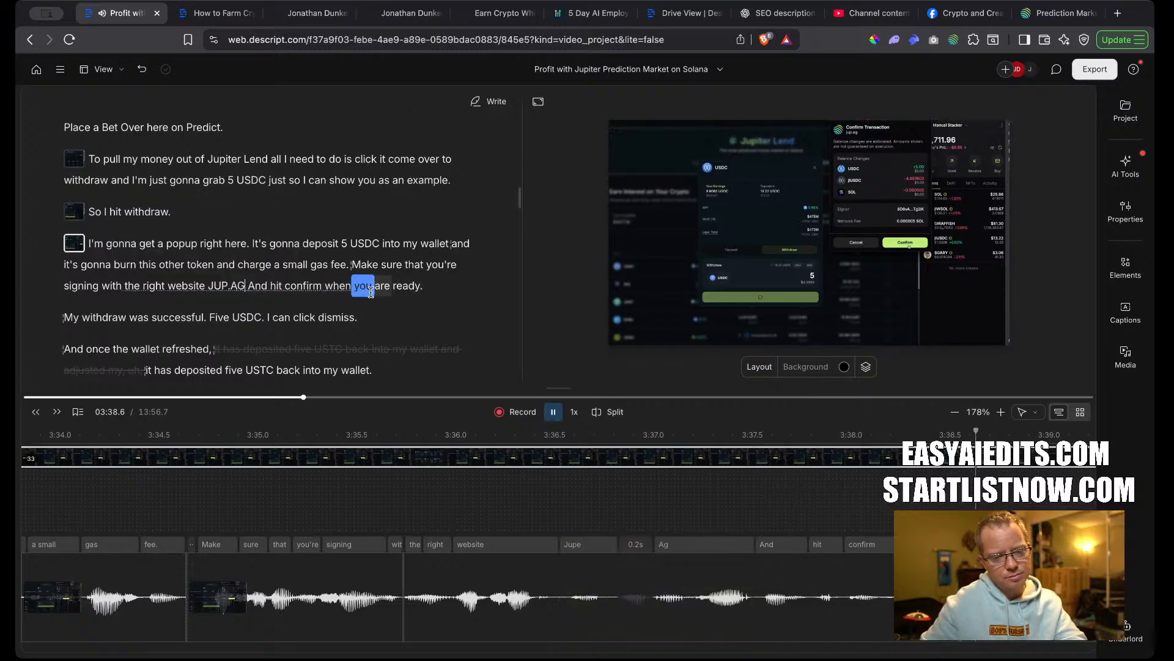
Shorten the pause before "My withdraw was successful" to about 0.2 s and add a scene break there.
key(space)
scroll(236, 616, left, 3)
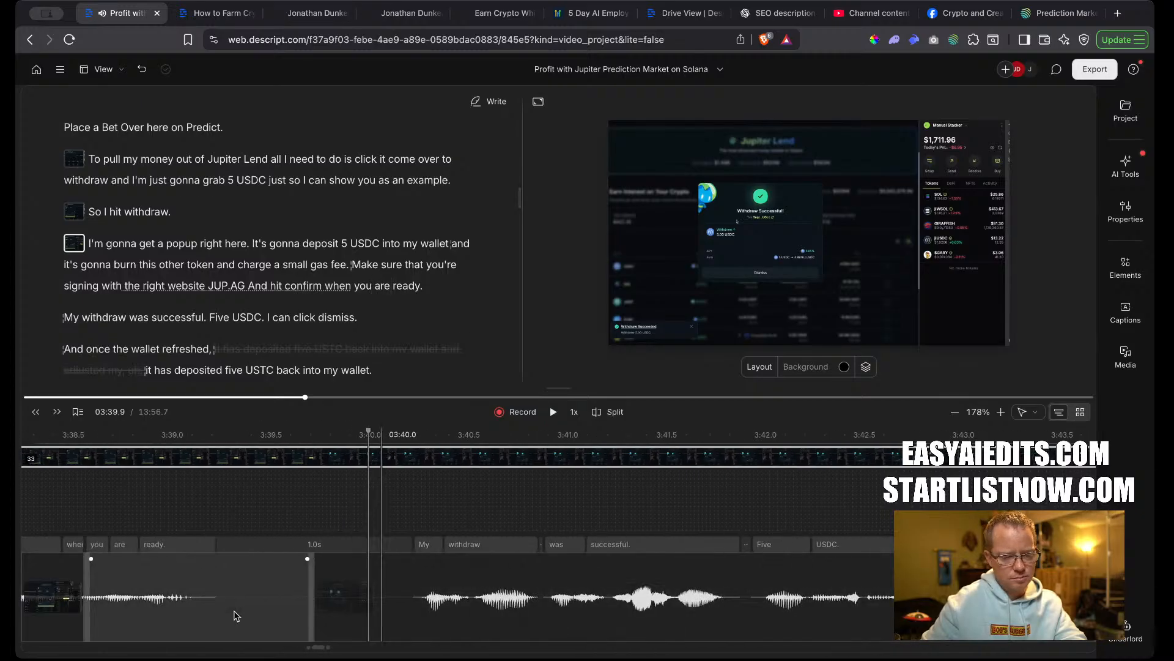
mouse_move(375, 611)
mouse_down()
mouse_move(298, 608)
mouse_move(382, 610)
mouse_up()
click(357, 285)
key(space)
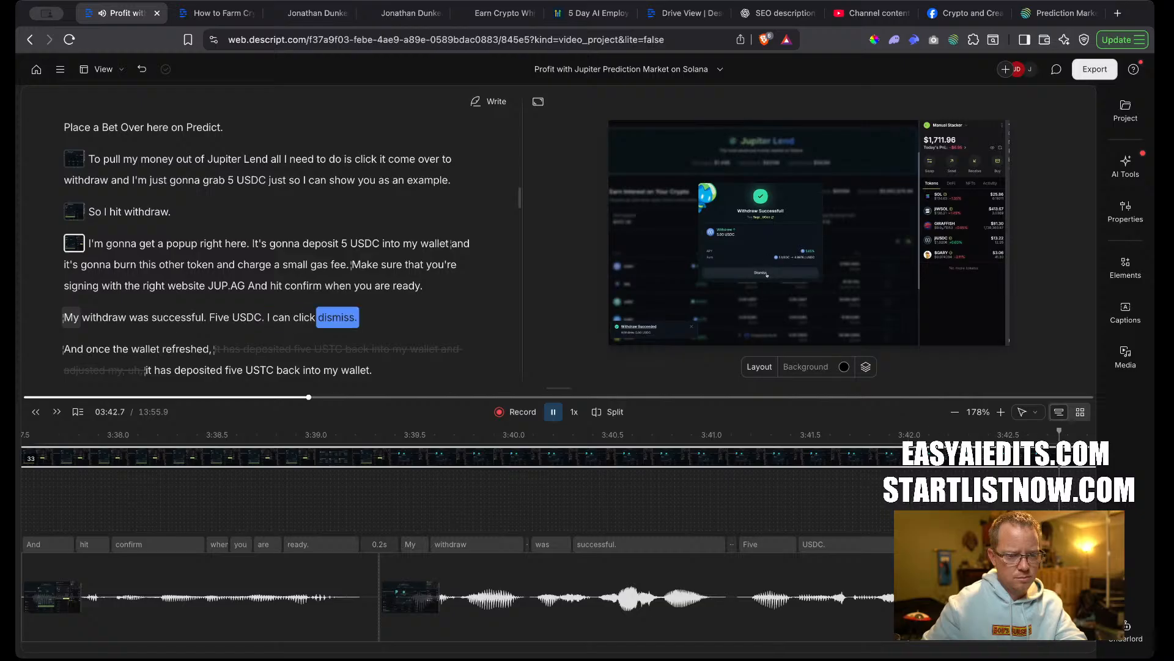
click(71, 317)
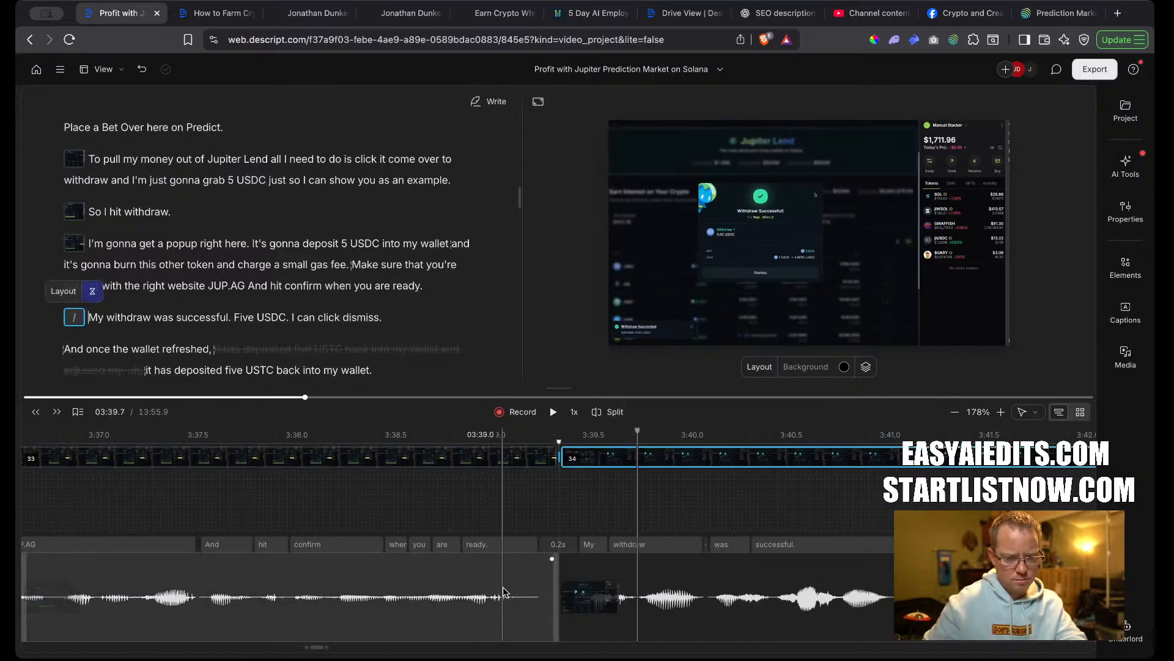
Move the cut after "dismiss" to just before "And once the wallet refreshed", add a scene break there and play the transition.
click(373, 321)
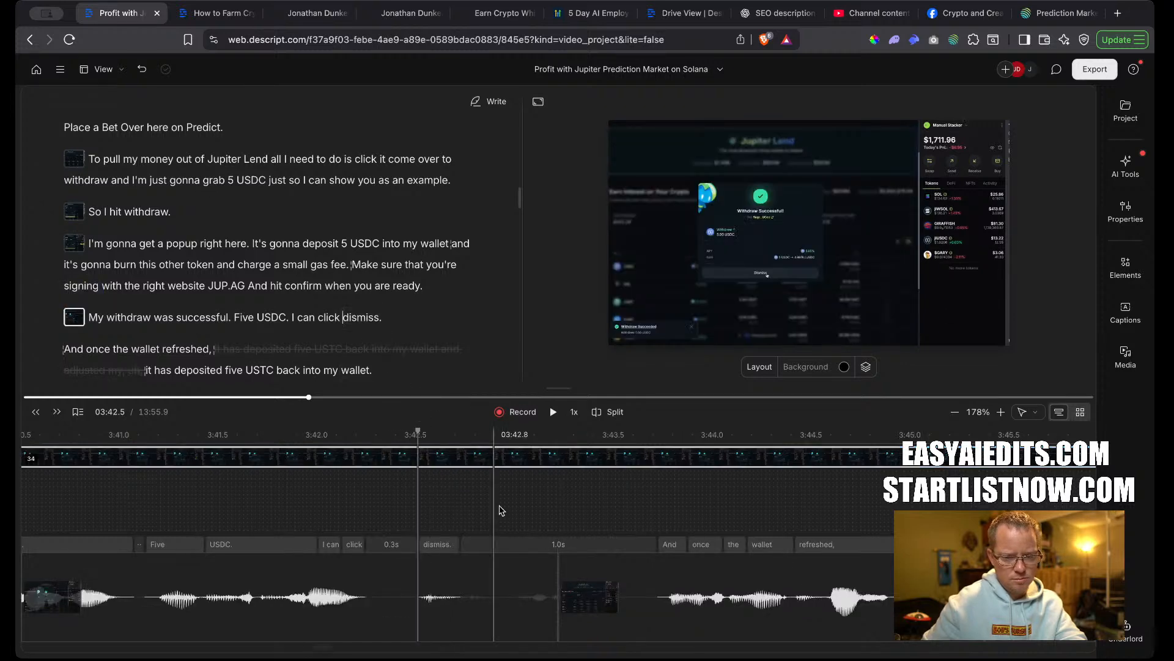
drag(554, 622, 722, 619)
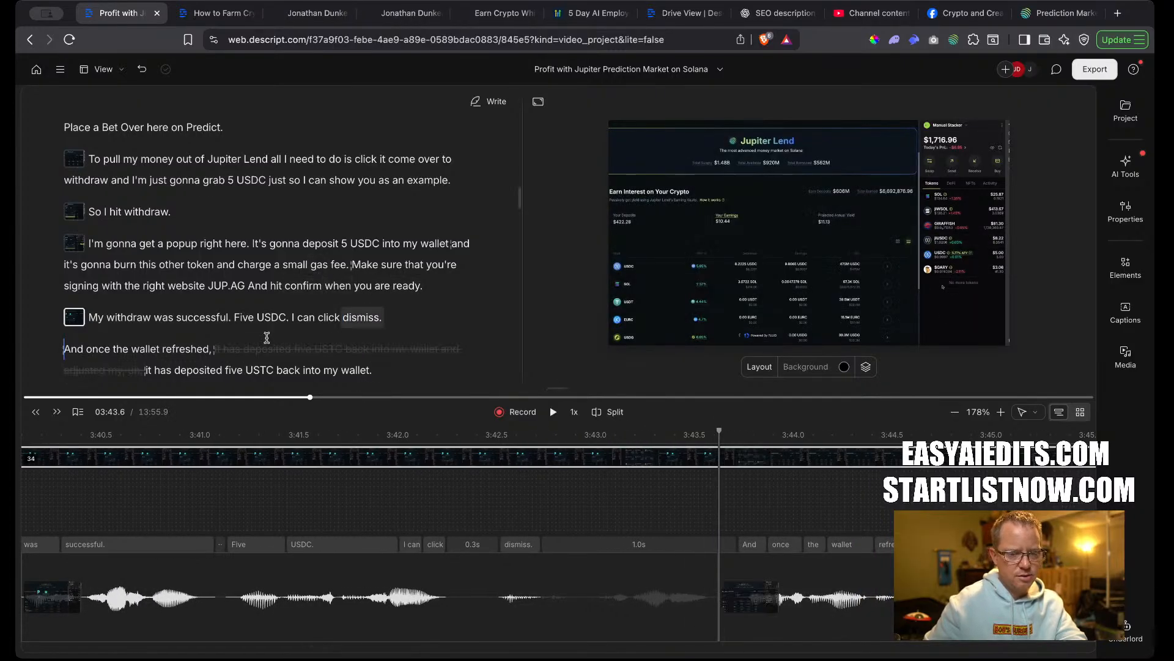
click(66, 349)
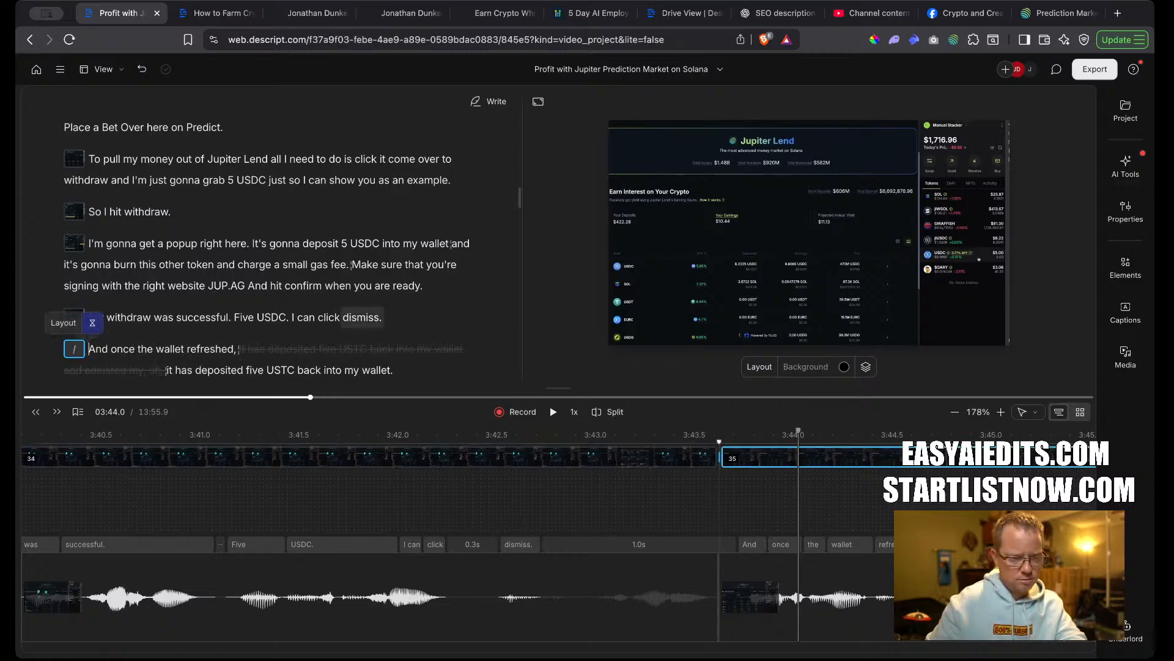
click(352, 328)
key(space)
key(space)
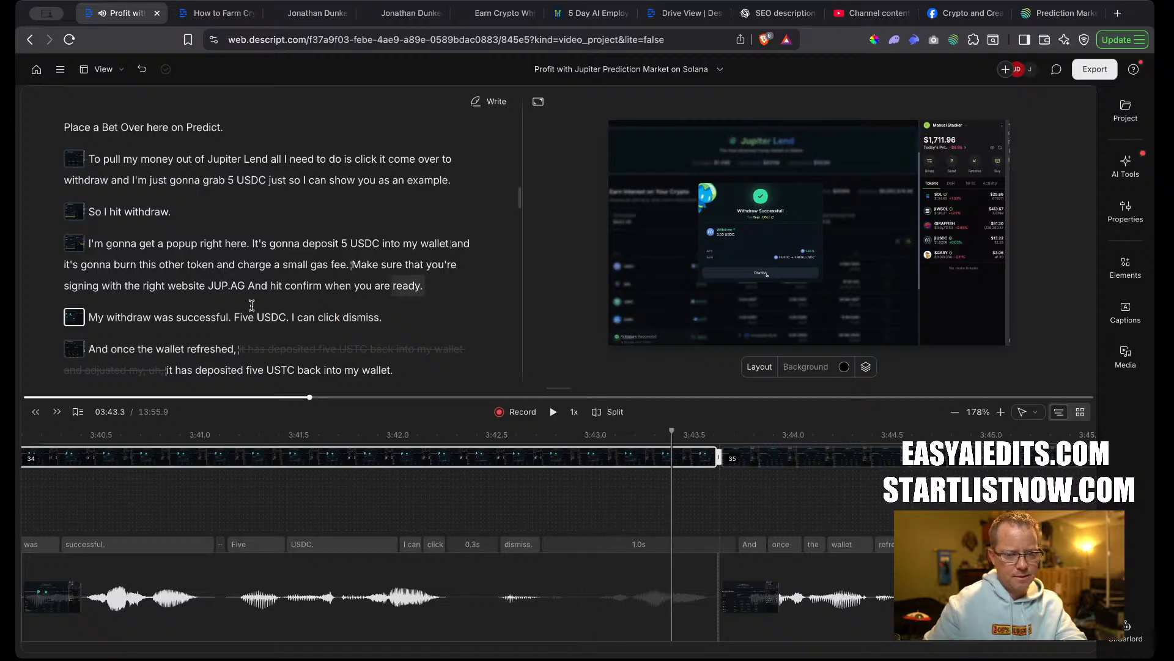
Correct "Five" to "5" in "Five USDC. I can click dismiss" and play on into the wallet sentence.
key(c)
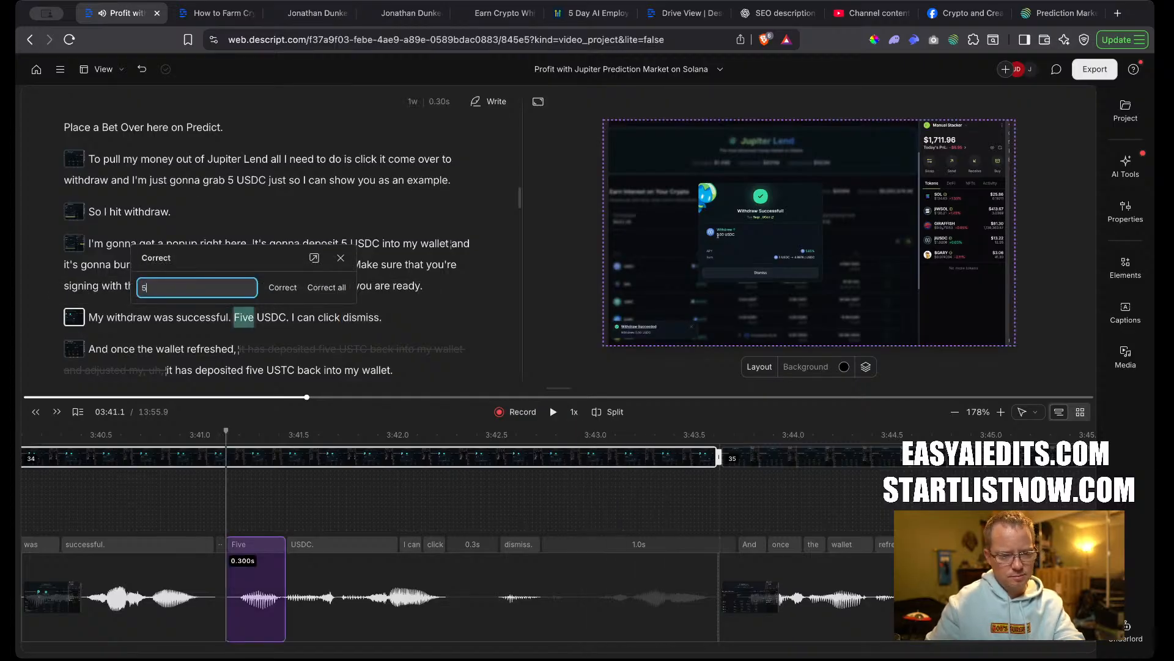
key(Return)
key(space)
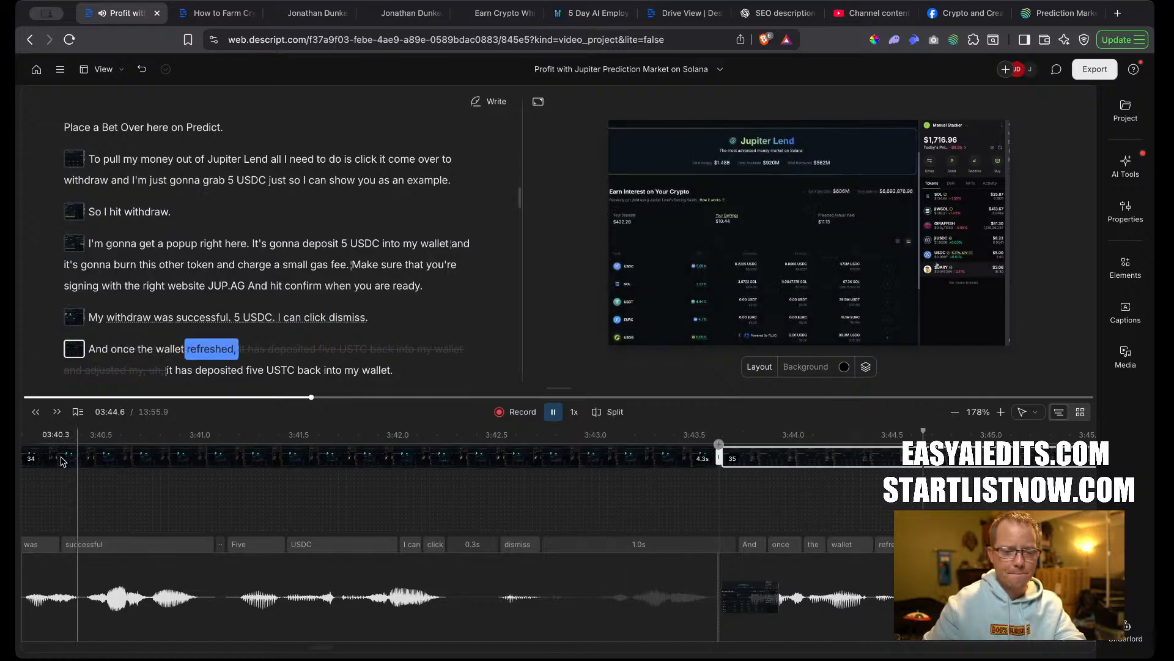
key(space)
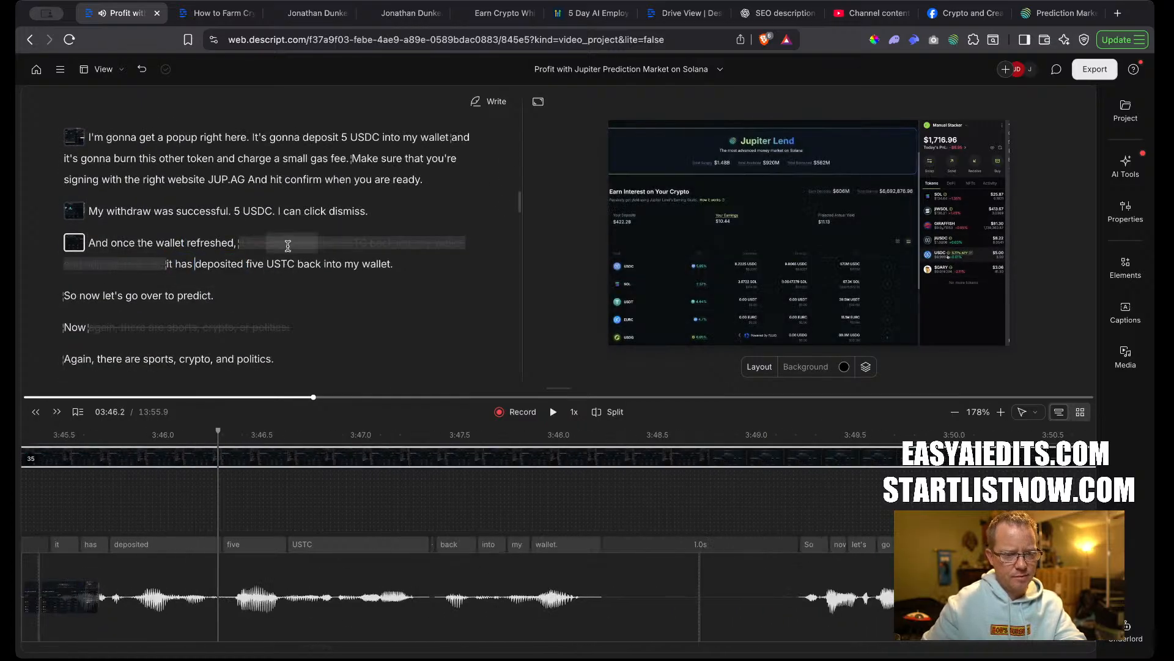
Remove the struck-out take and the comma after "And once the wallet refreshed", and shorten the gap there to about 0.2 s.
click(276, 219)
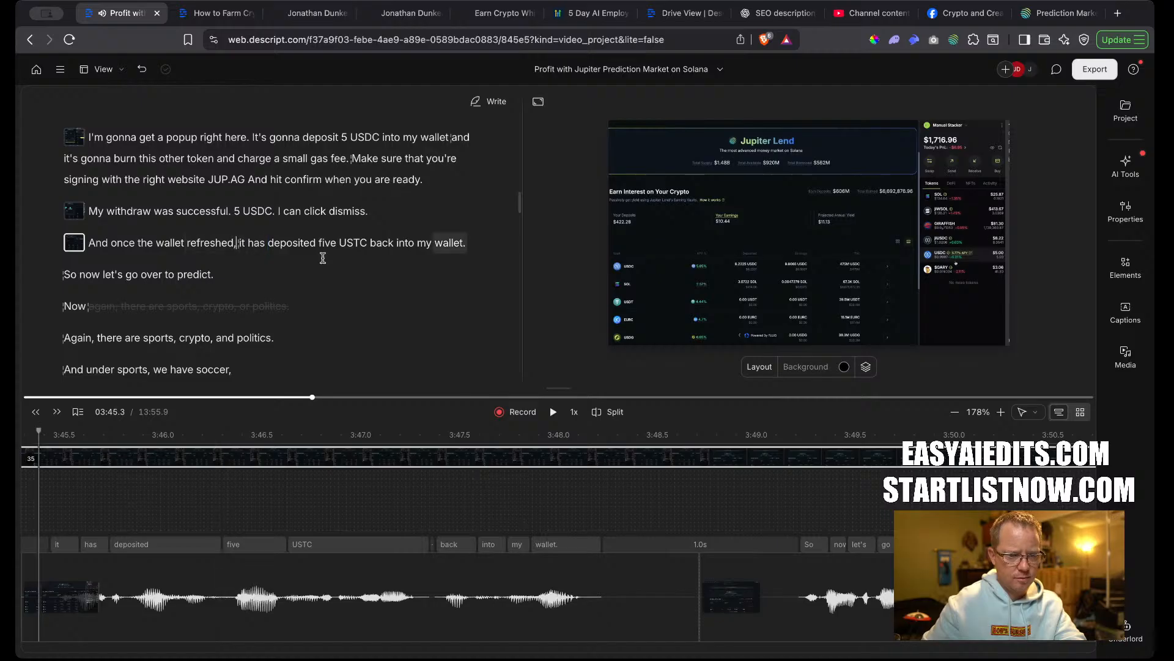
scroll(234, 521, left, 4)
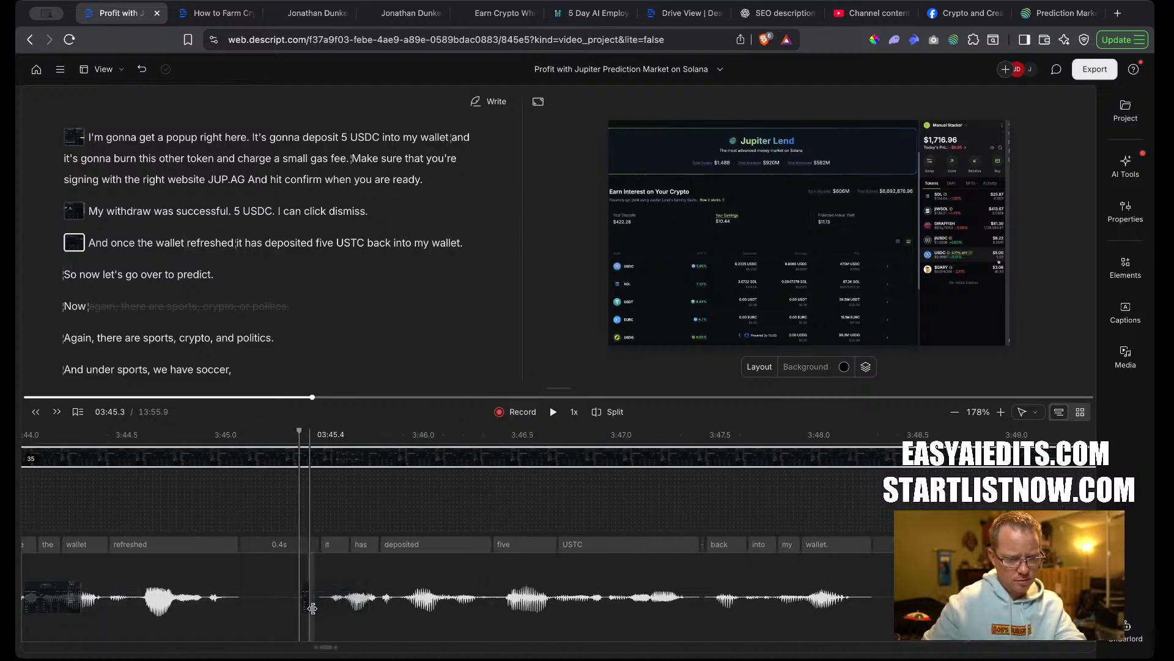
scroll(310, 610, up, 5)
click(289, 606)
key(Delete)
scroll(269, 605, down, 4)
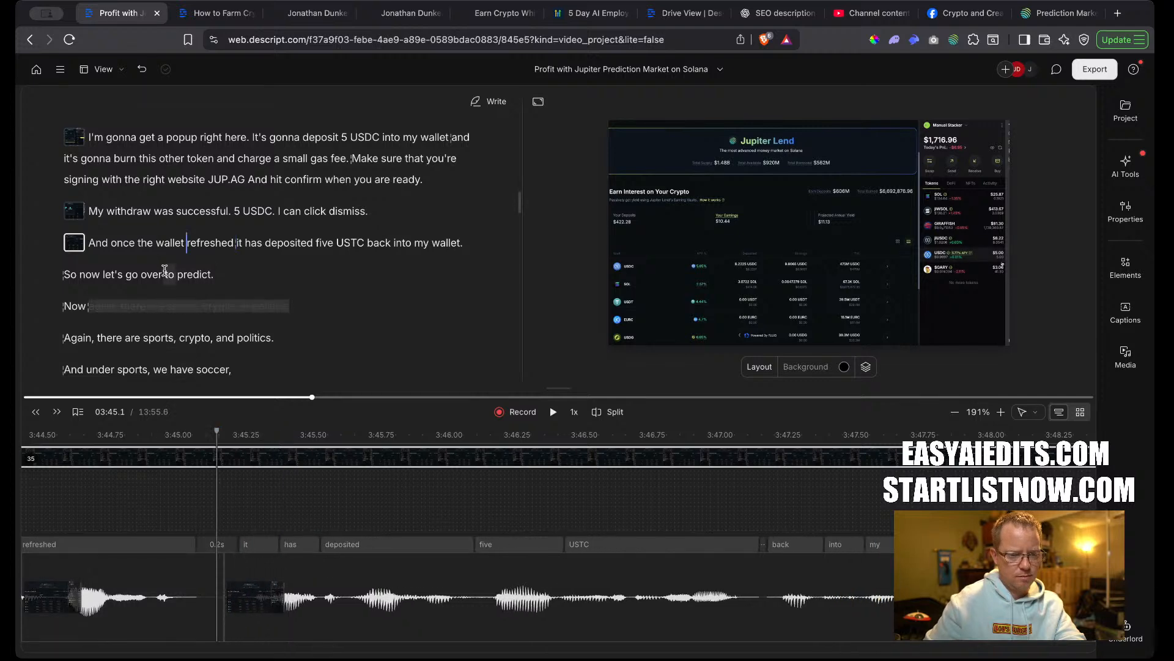
double_click(210, 243)
key(space)
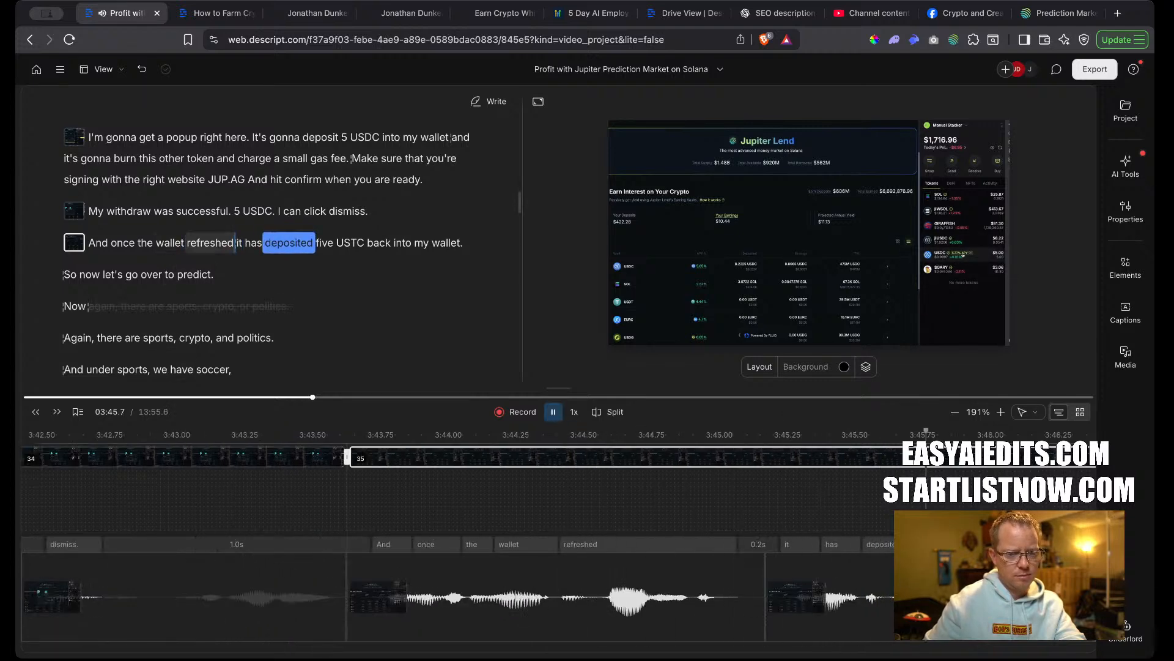
Correct "five" to "5" and "USTC" to "USDC" in "it has deposited five USTC back into my wallet".
key(space)
double_click(324, 243)
key(c)
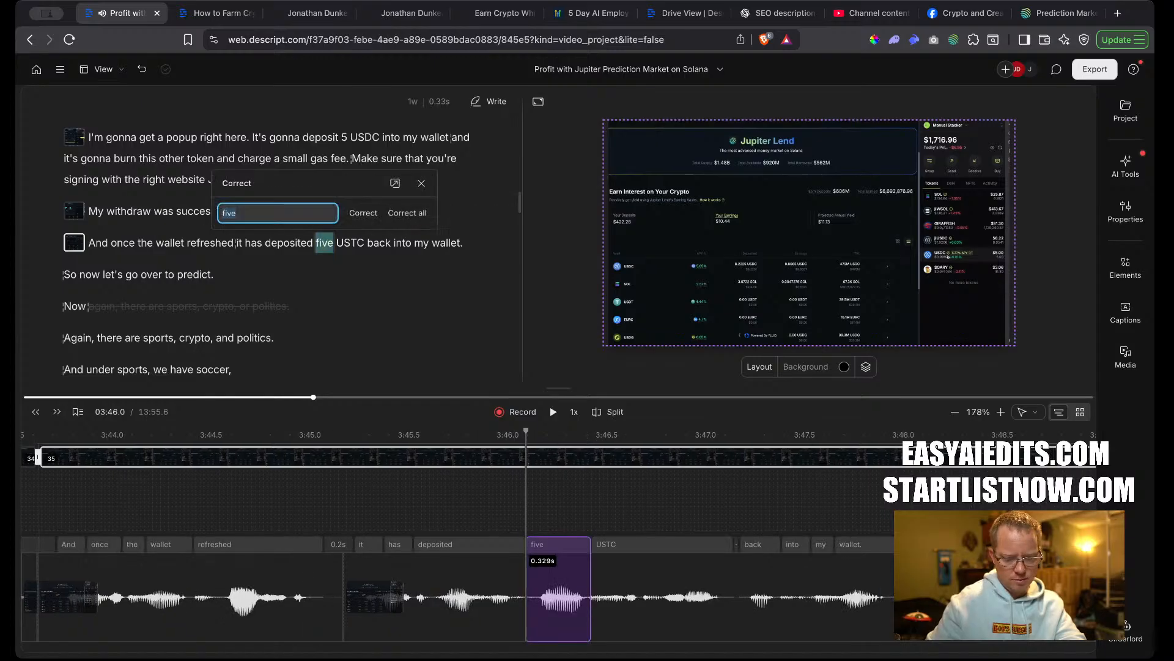
key(Return)
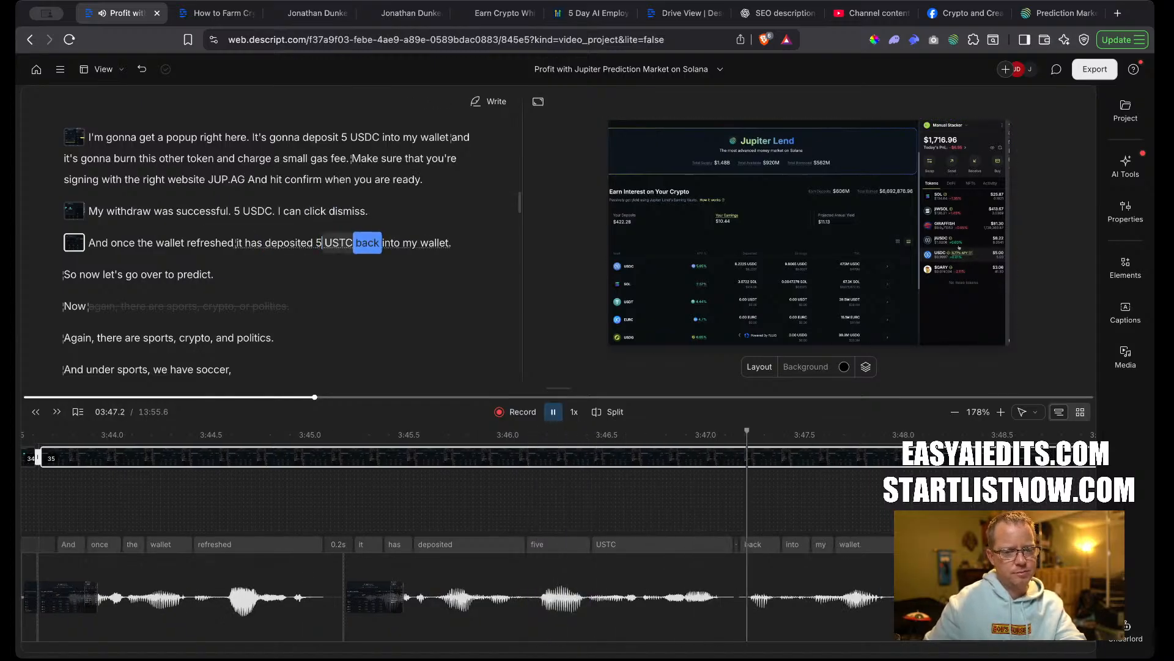
double_click(346, 244)
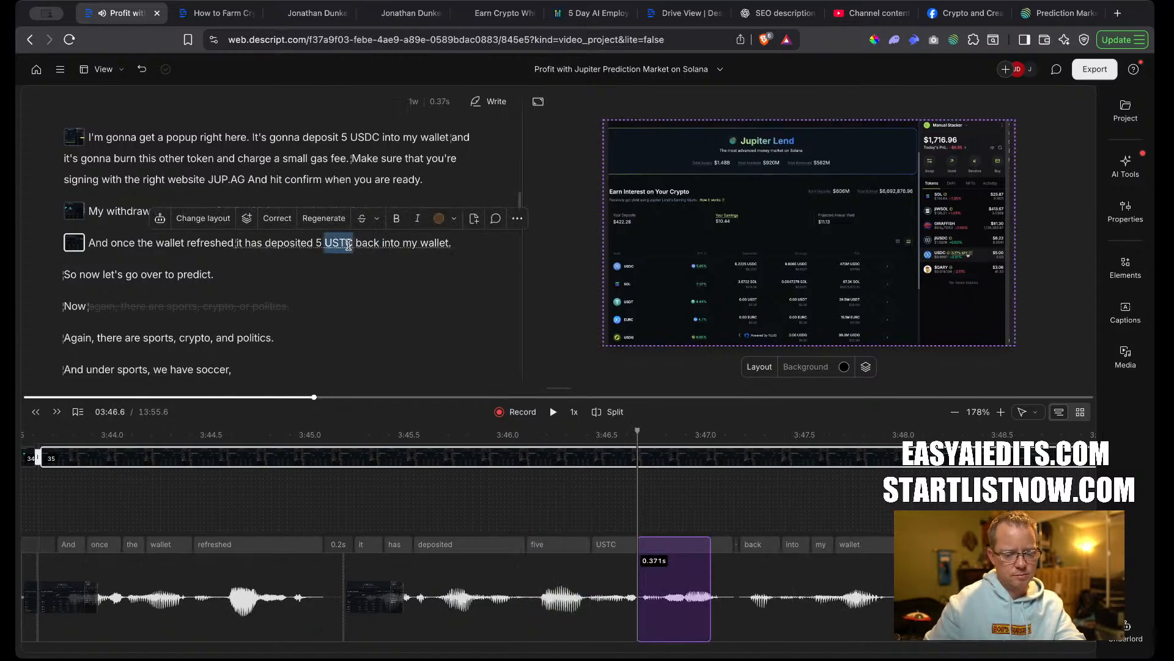
key(c)
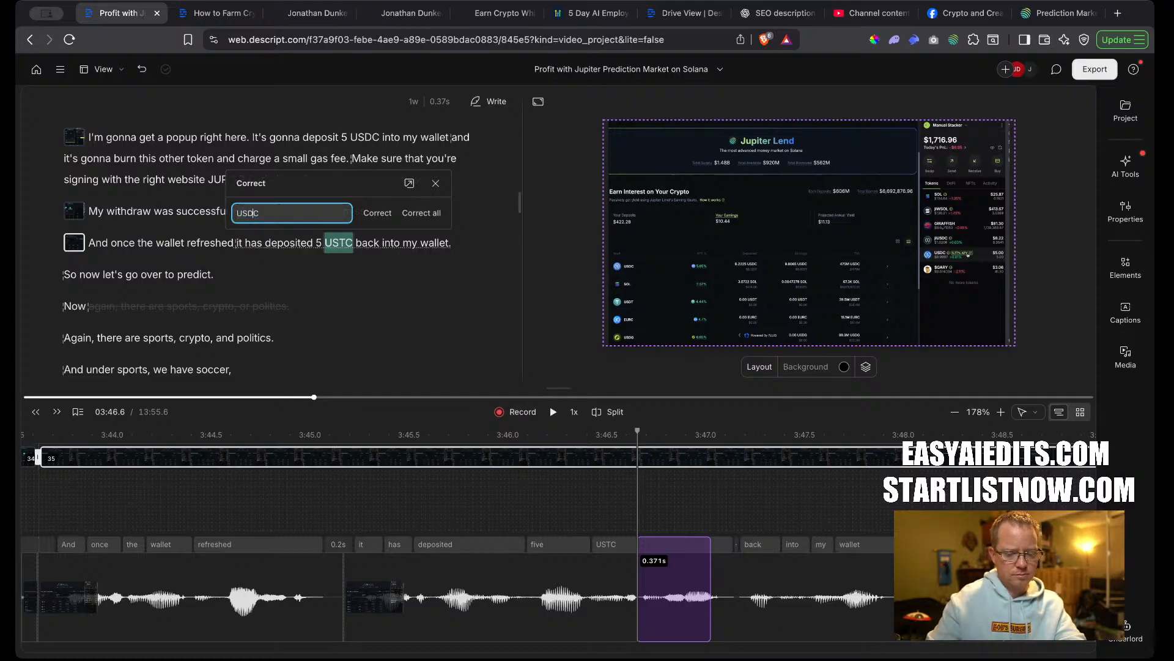
key(Return)
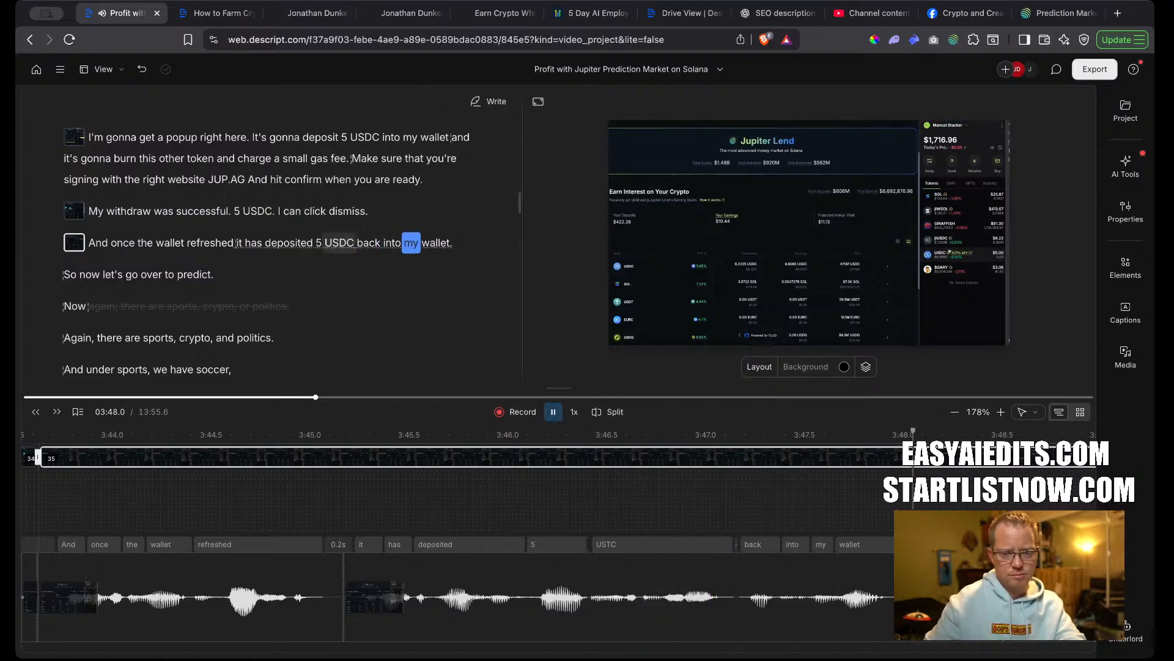
key(space)
Shorten the pause before "So now let's go over to predict" to about 0.2 s and play from "refreshed" to check it.
scroll(255, 567, right, 2)
scroll(253, 578, left, 3)
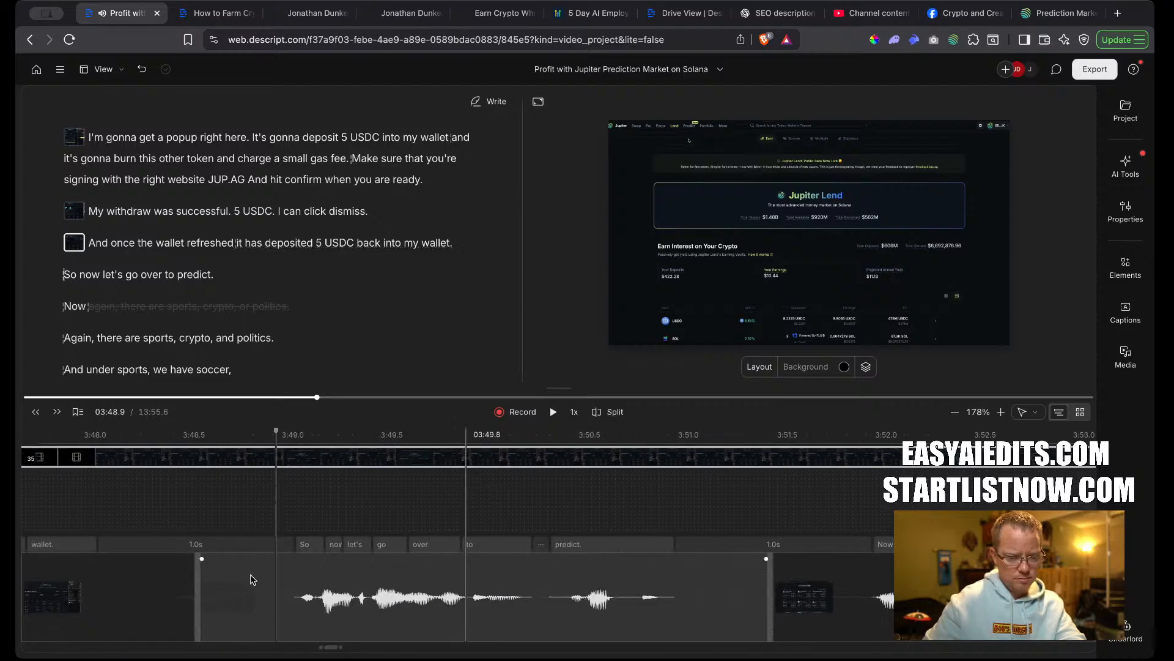
scroll(251, 576, left, 3)
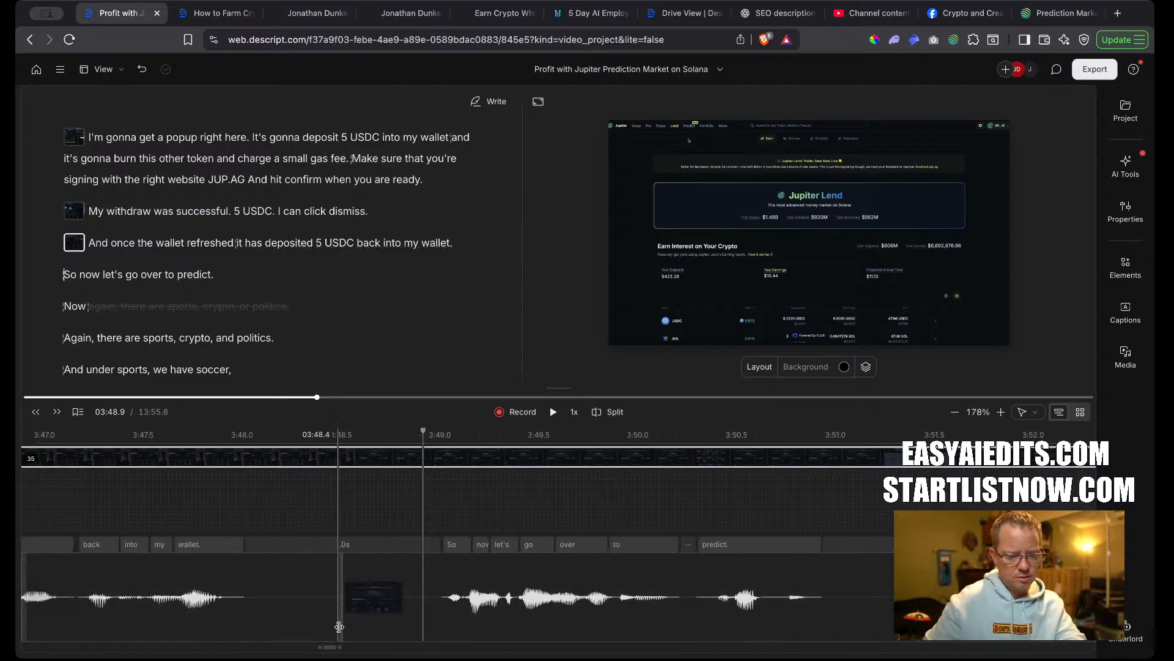
mouse_move(340, 627)
mouse_down()
mouse_move(271, 620)
mouse_move(358, 621)
mouse_up()
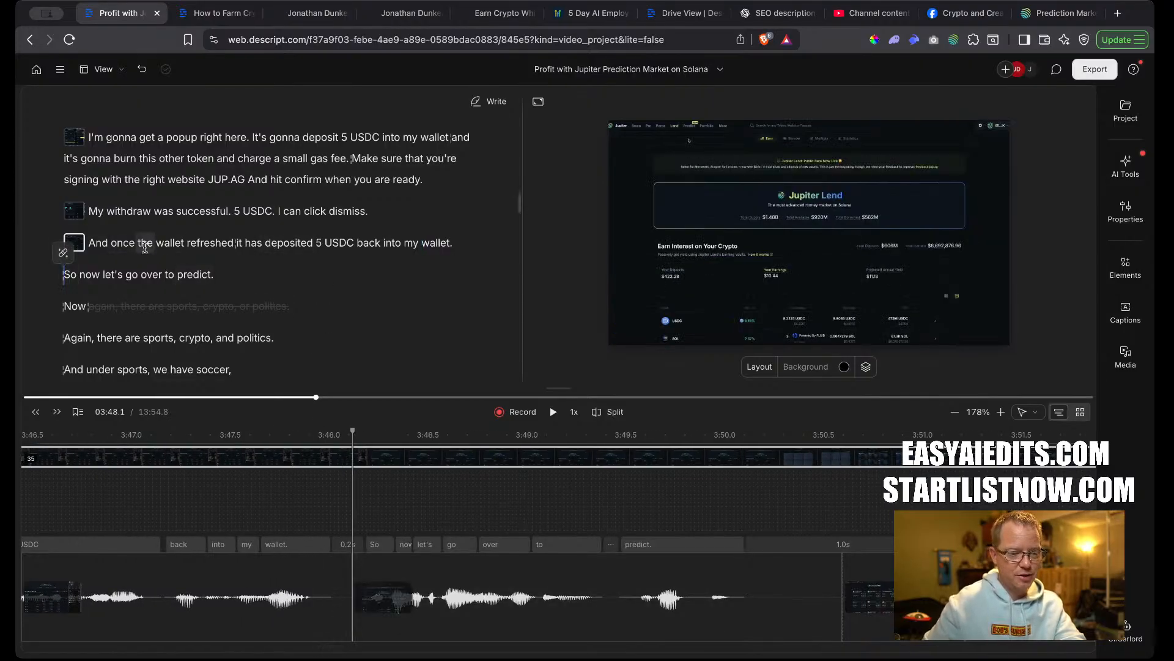
double_click(210, 243)
key(space)
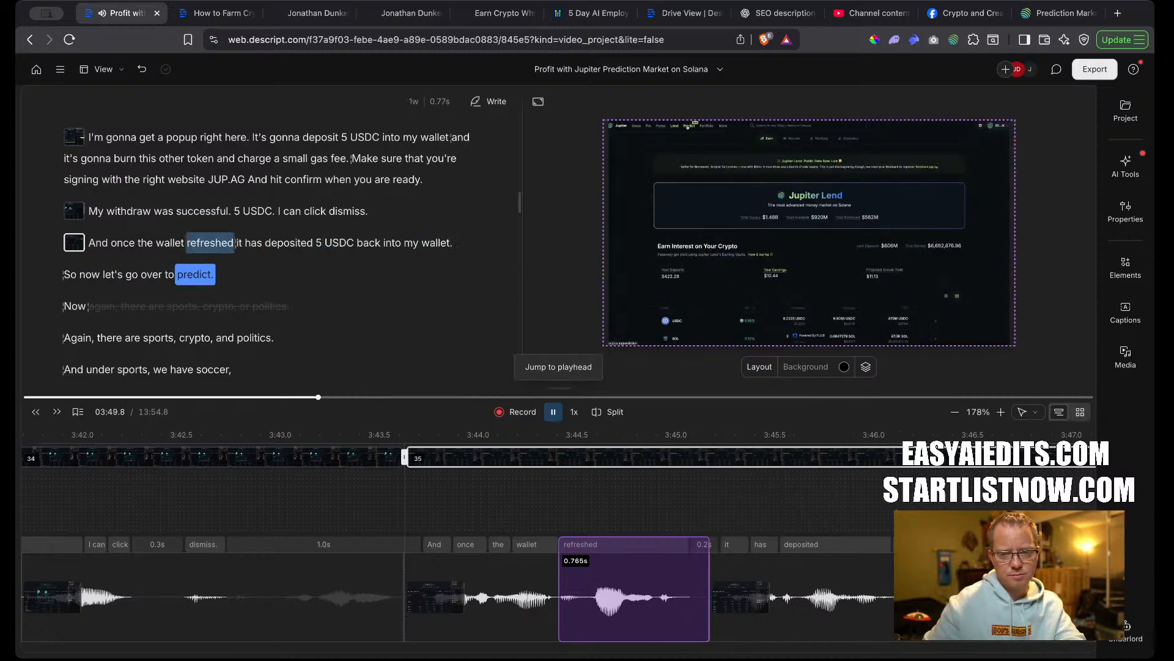
key(space)
Add a scene break before "So now let's go over to predict", shorten the pause after that sentence and play on from "predict".
click(66, 275)
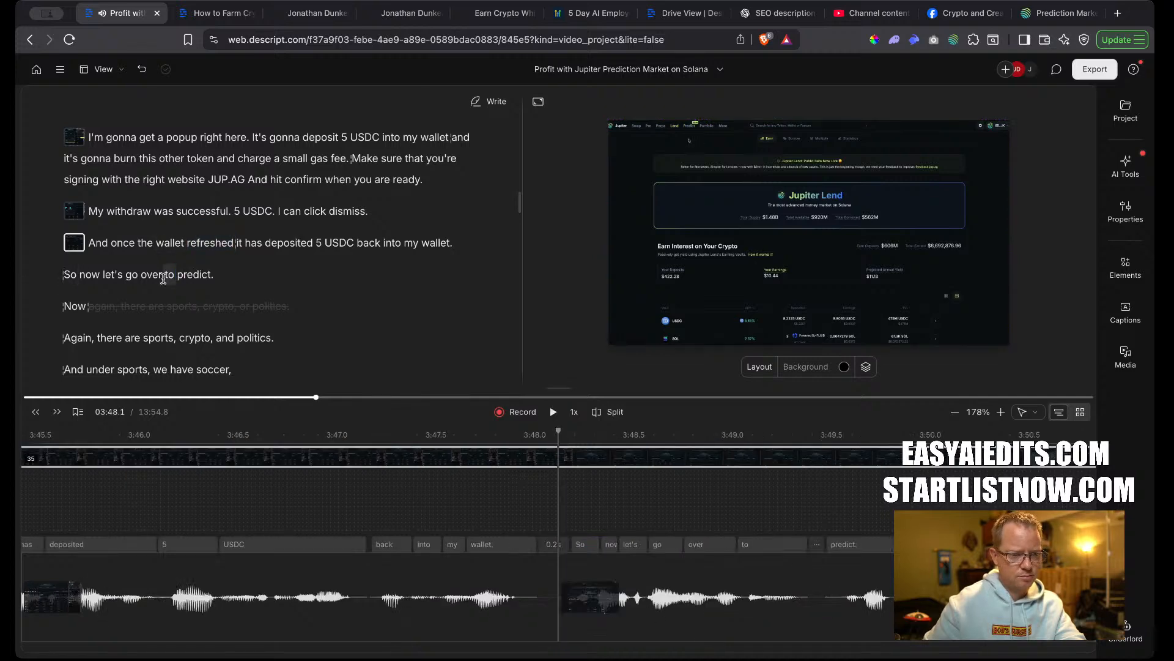
key(slash)
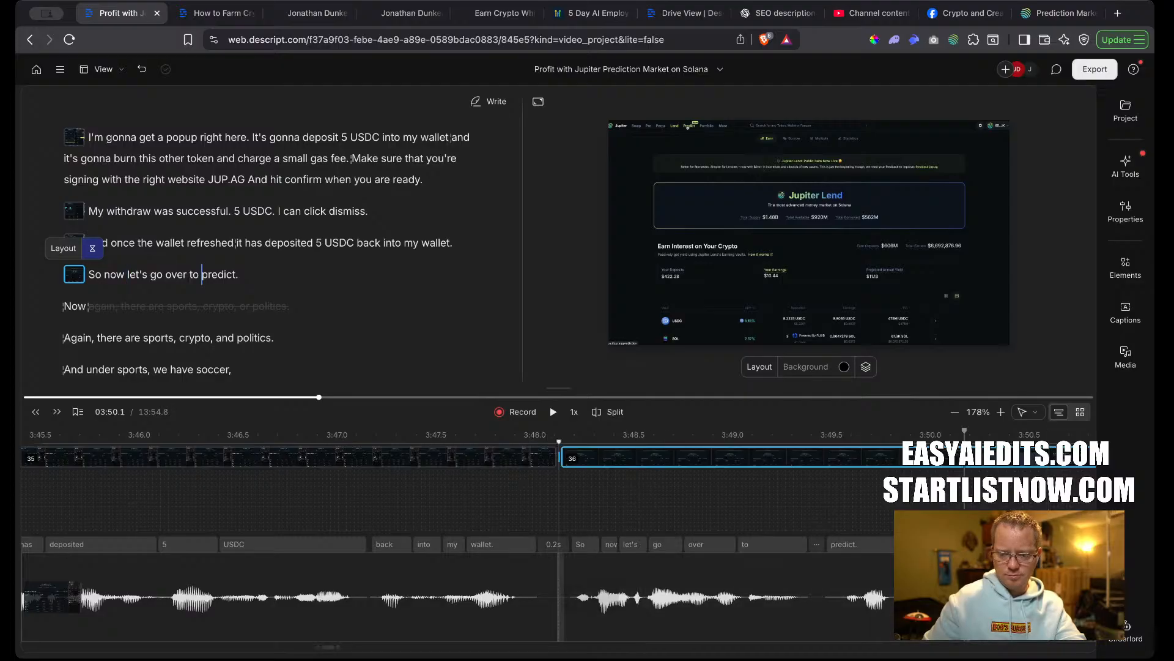
double_click(219, 275)
key(space)
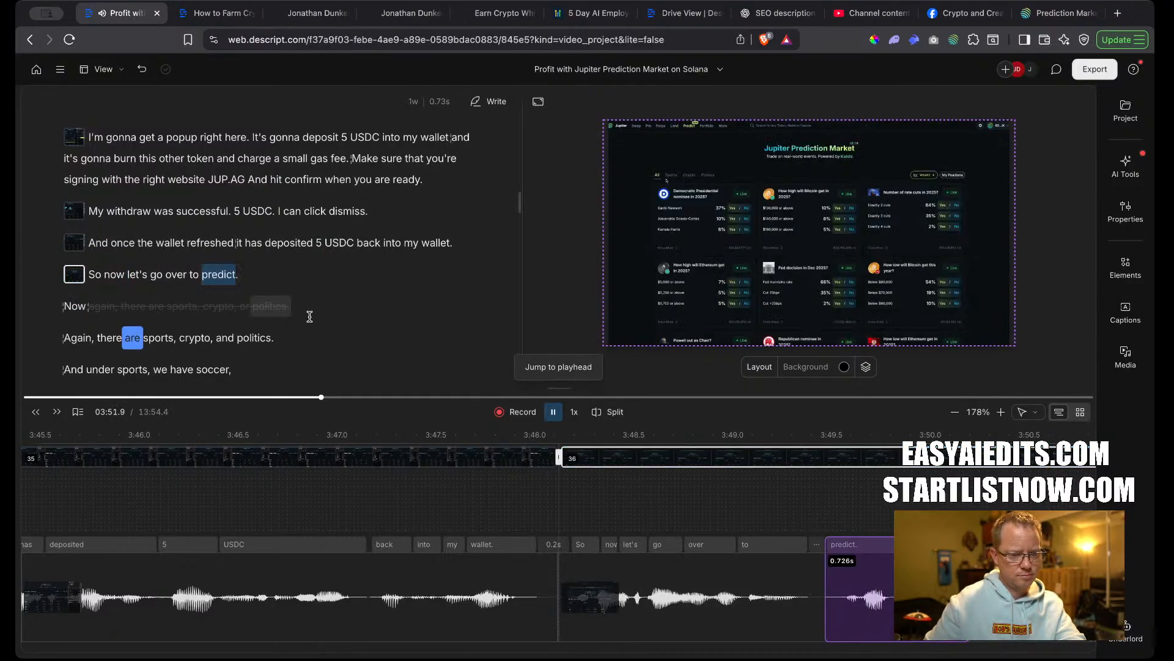
Delete "Now" and the struck-out "again, there are sports, crypto, or politics" take.
drag(309, 306, 61, 306)
key(BackSpace)
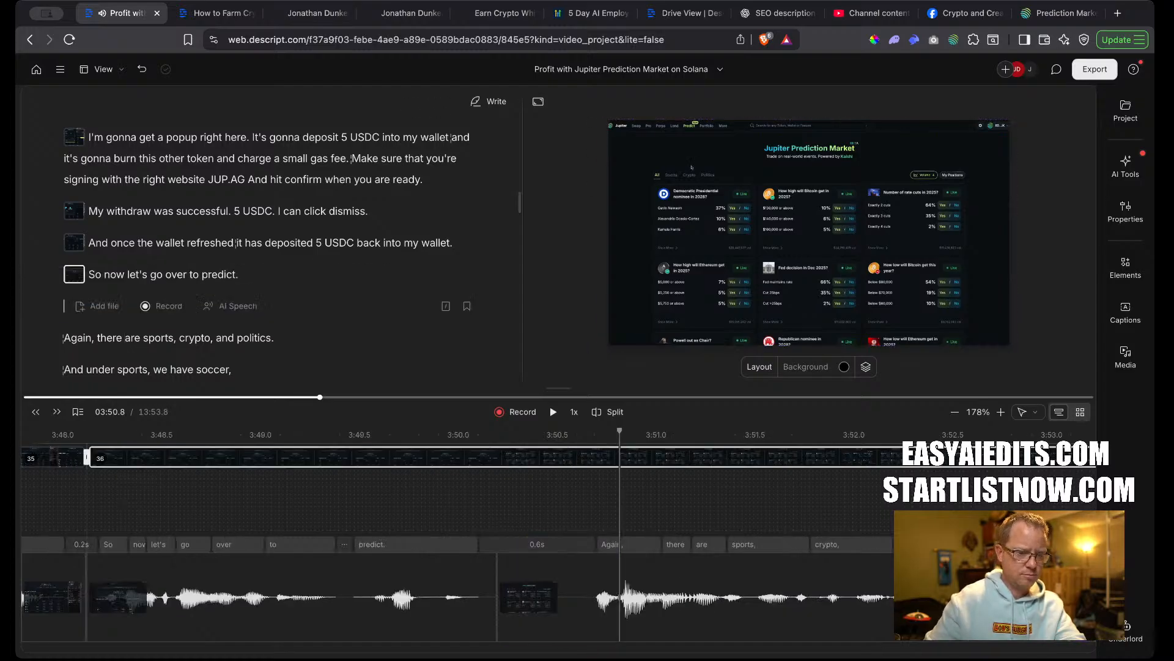
Remove the blank line and add a scene break before "Again, there are sports, crypto, and politics", and play that sentence through.
key(BackSpace)
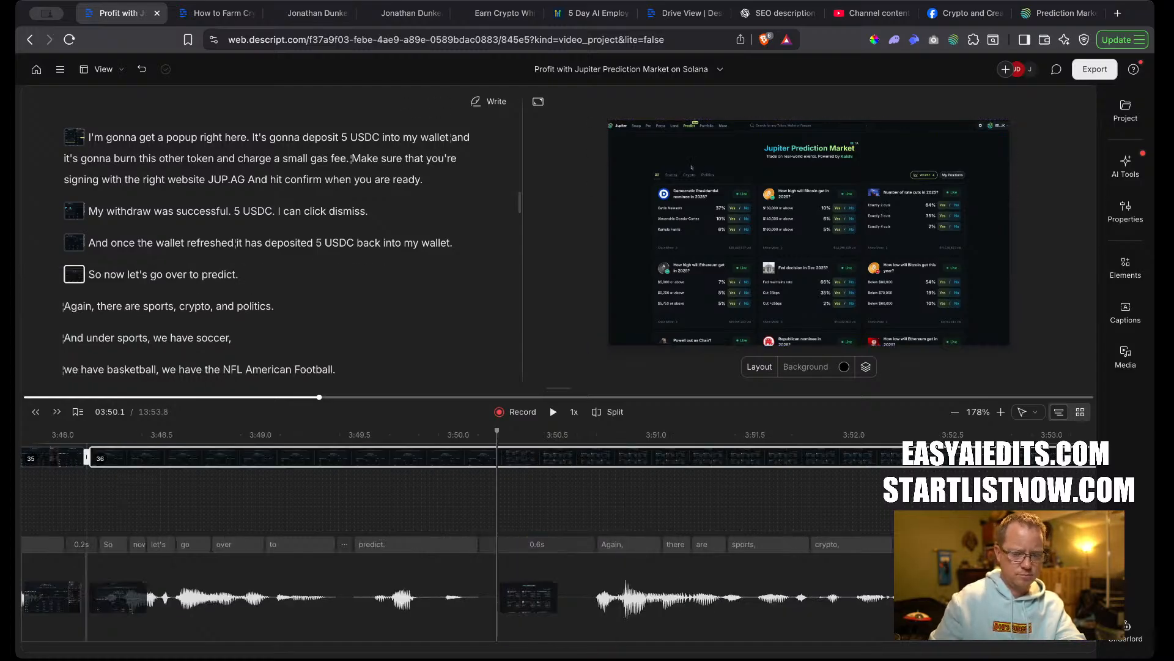
text(/)
key(space)
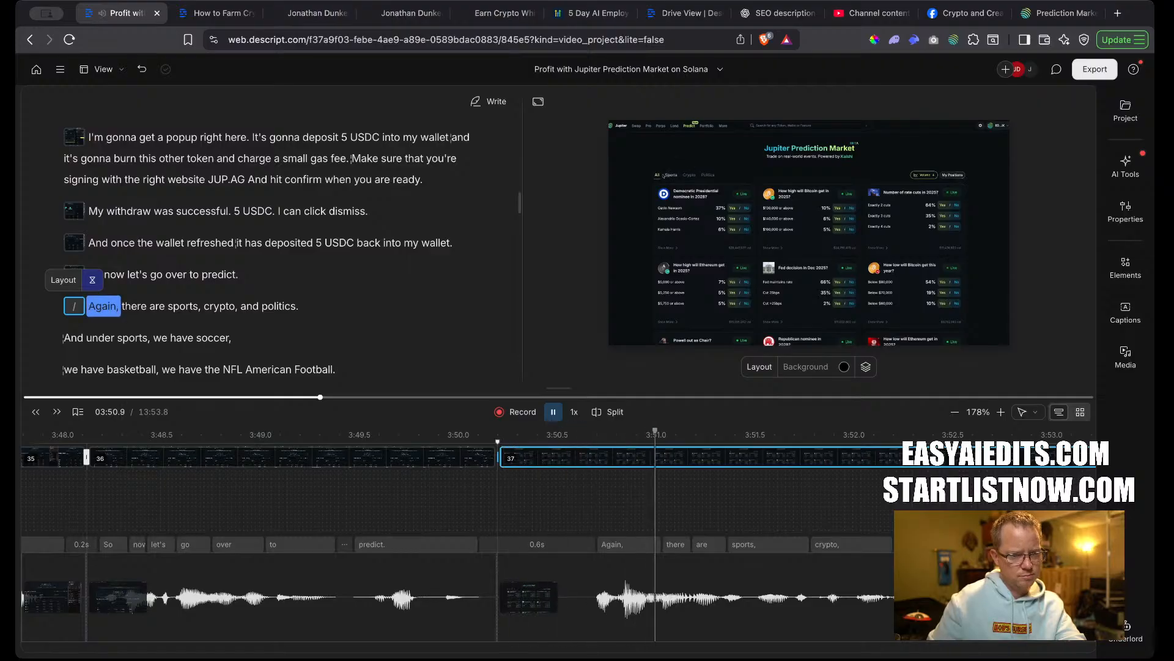
key(space)
key(space)
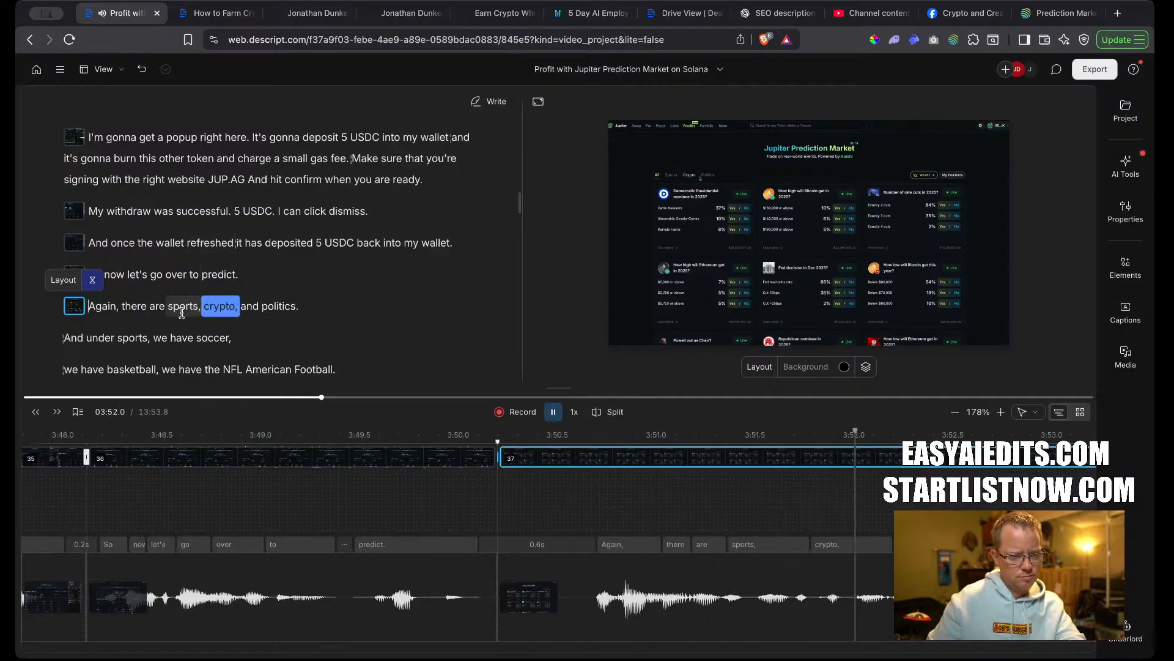
key(space)
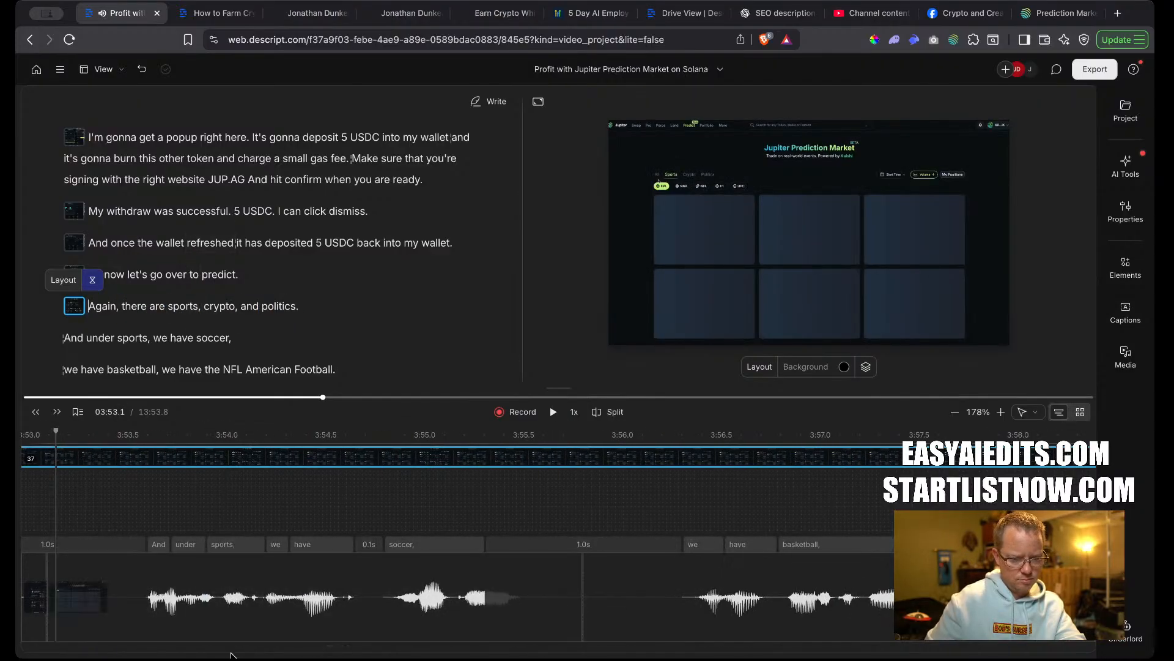
Shorten the pause before "And under sports" to about 0.6 s and the one before "Again" to about 0.2 s, and play the result.
scroll(244, 599, left, 3)
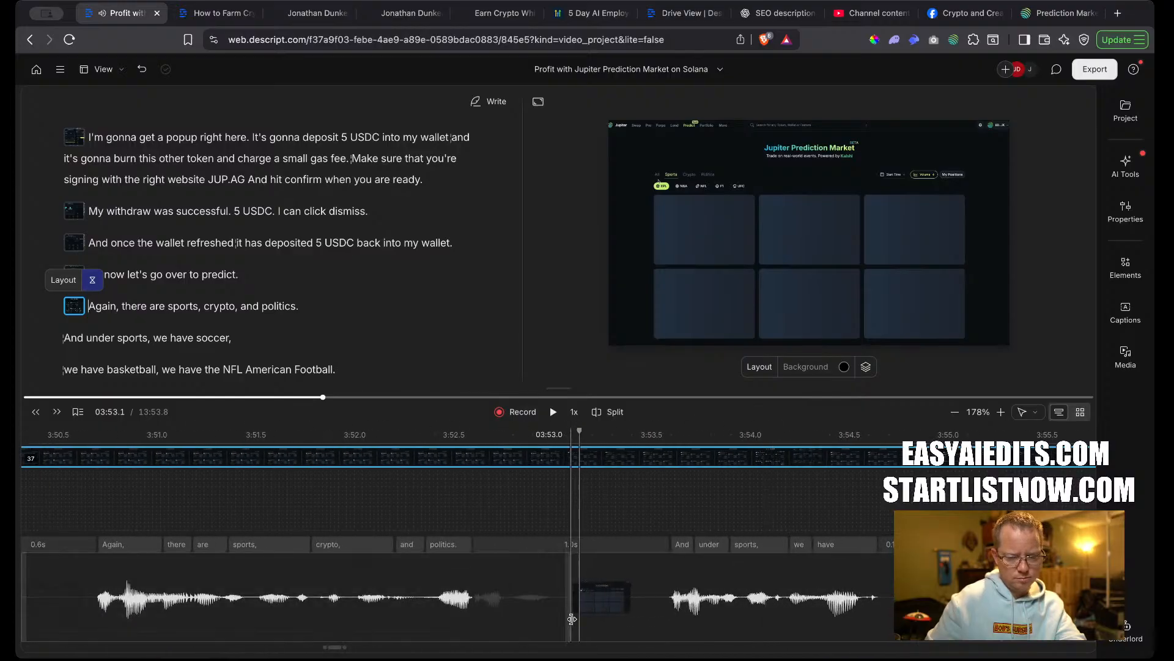
click(602, 606)
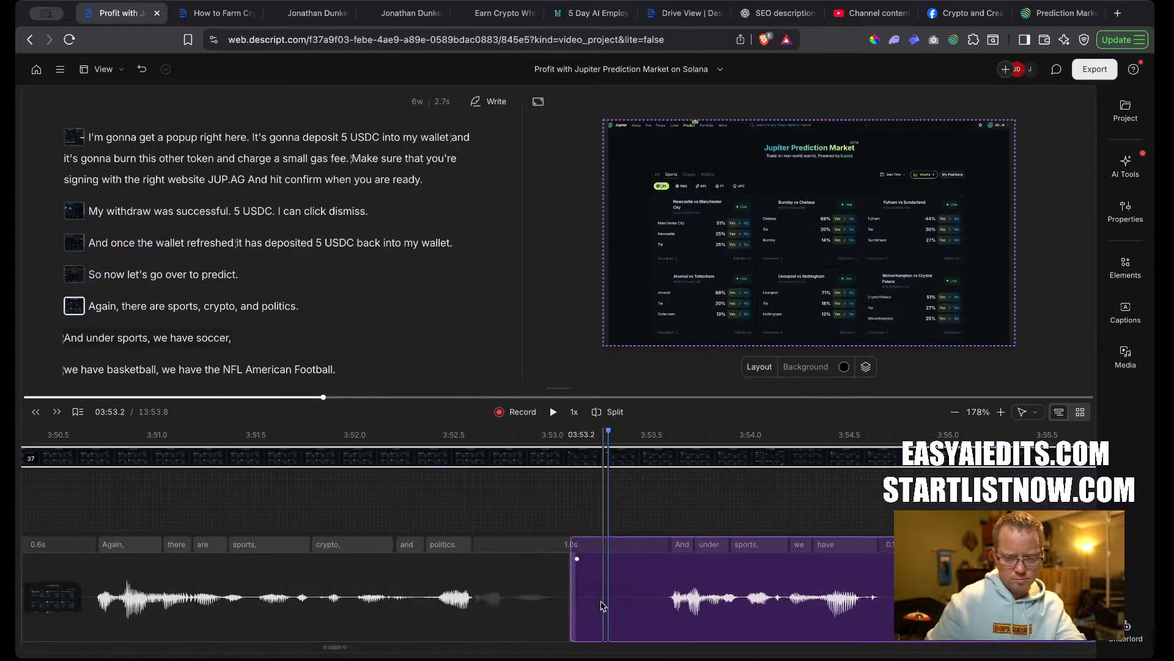
drag(576, 601, 646, 602)
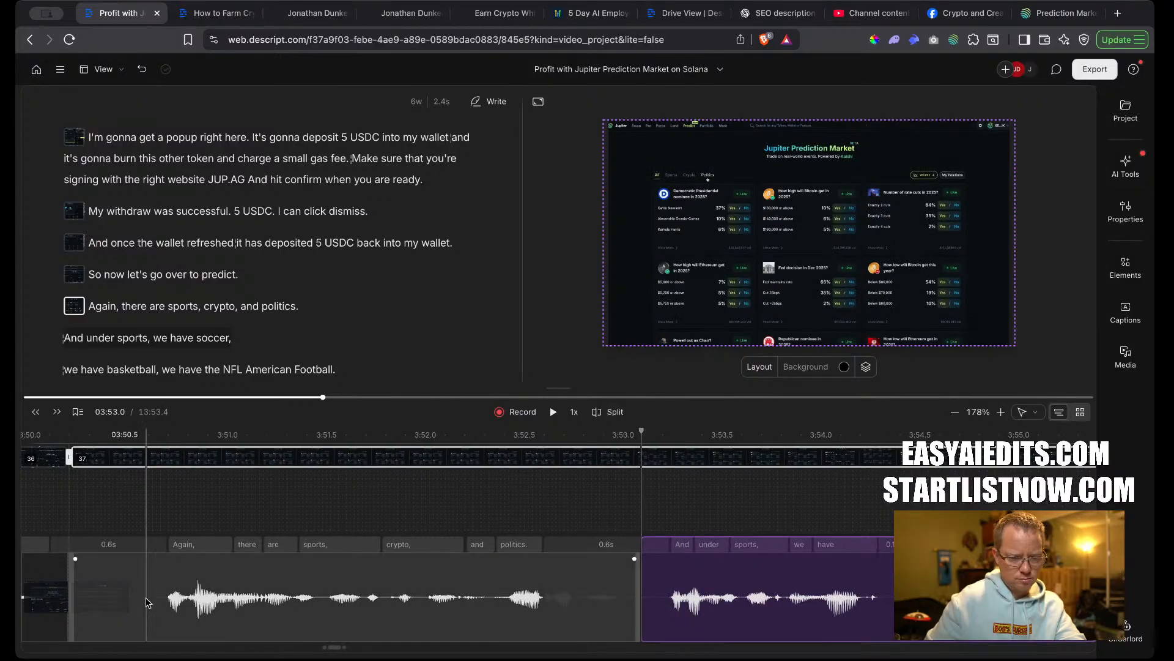
drag(74, 608, 145, 611)
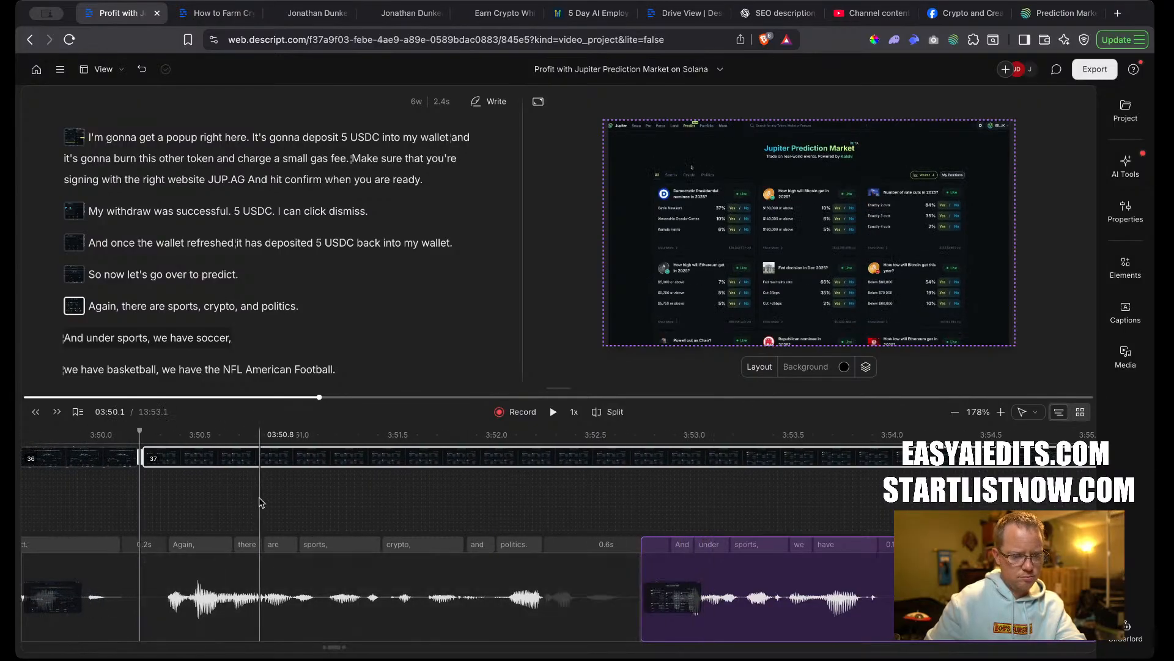
click(252, 509)
key(space)
key(space)
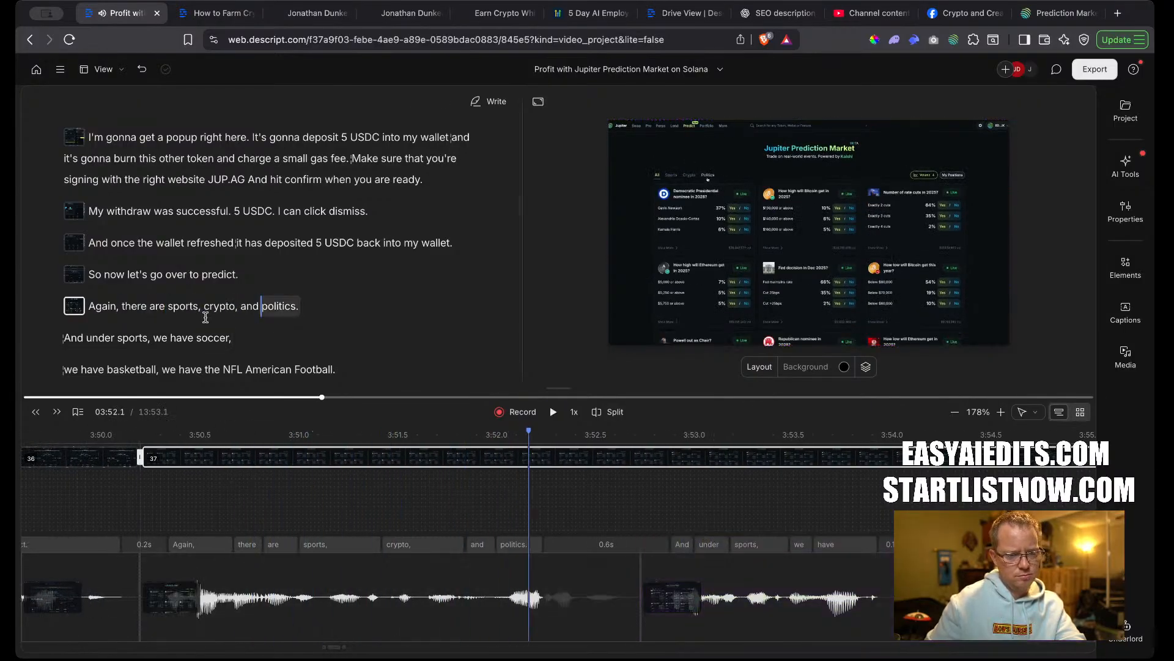
Remove the commas after "sports" and "crypto" in "Again, there are sports, crypto, and politics" and play on past "soccer".
click(201, 308)
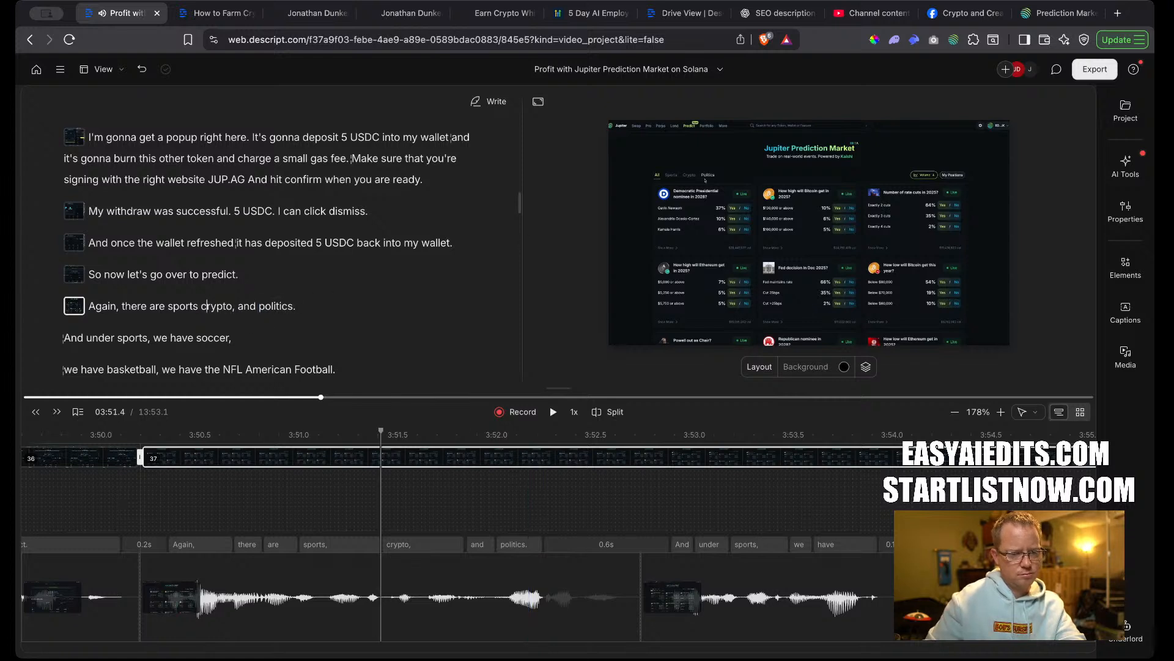
key(space)
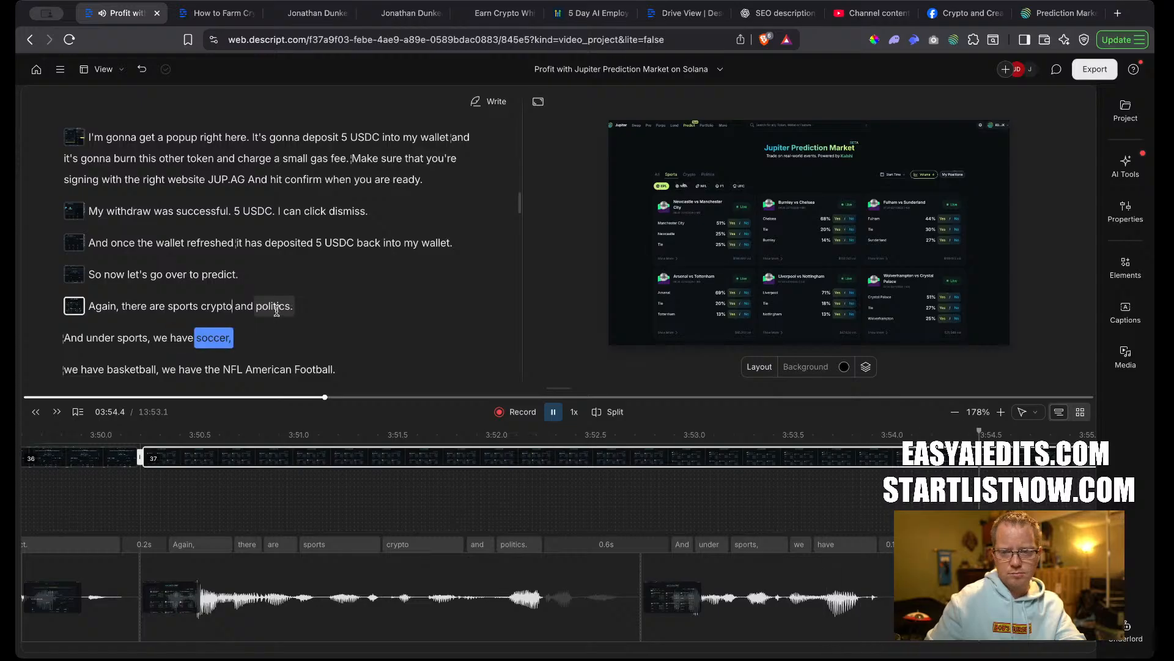
key(space)
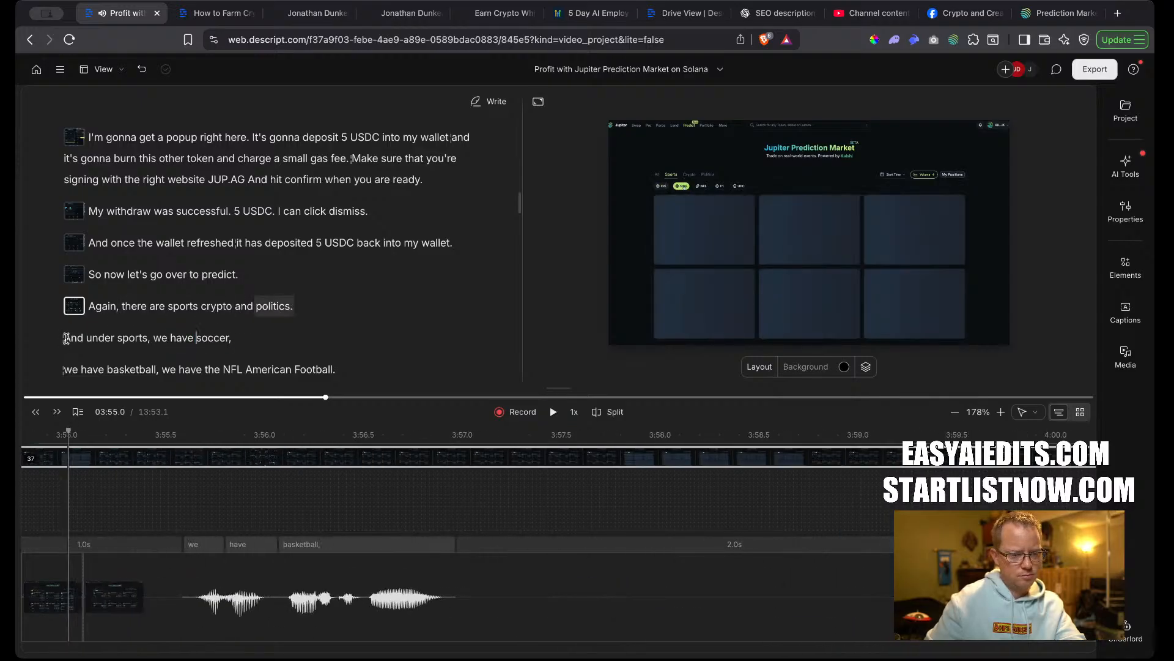
Add a scene break before "And under sports, we have soccer" and shorten the pause before "we have basketball" to about 0.4 s.
click(67, 338)
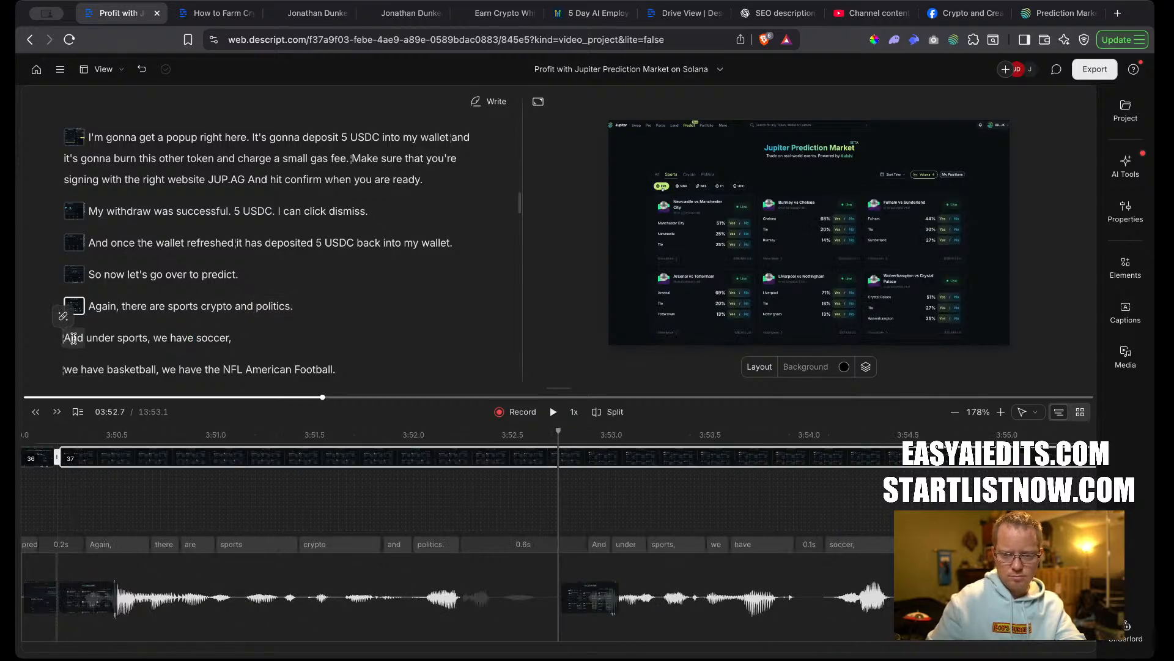
key(slash)
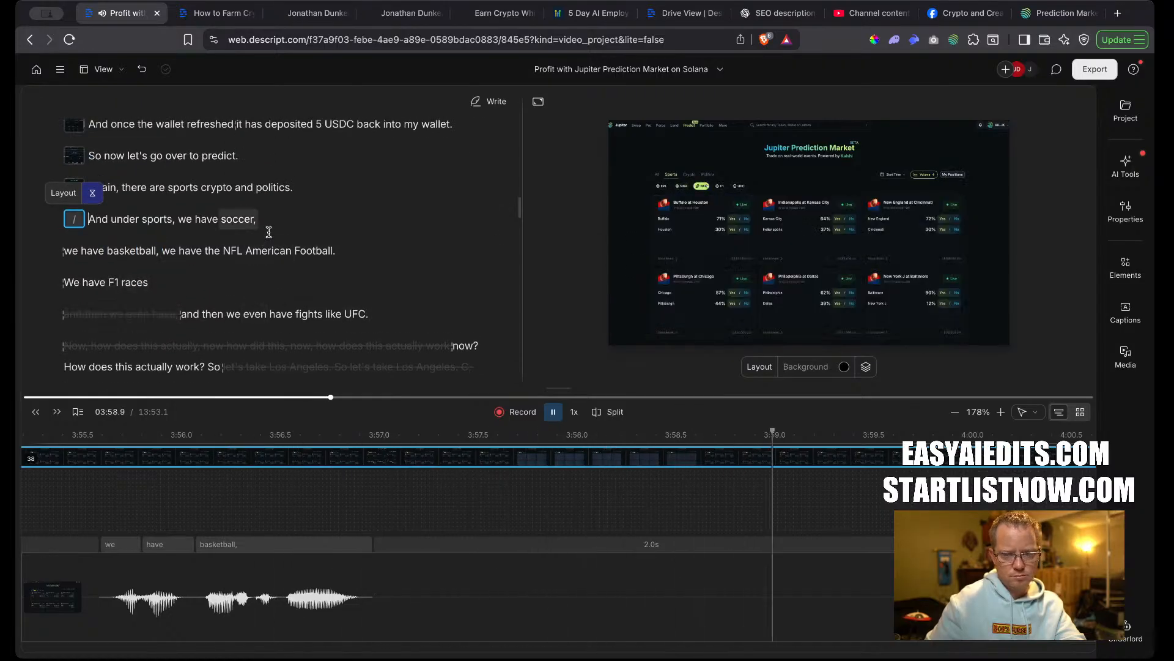
scroll(308, 579, left, 10)
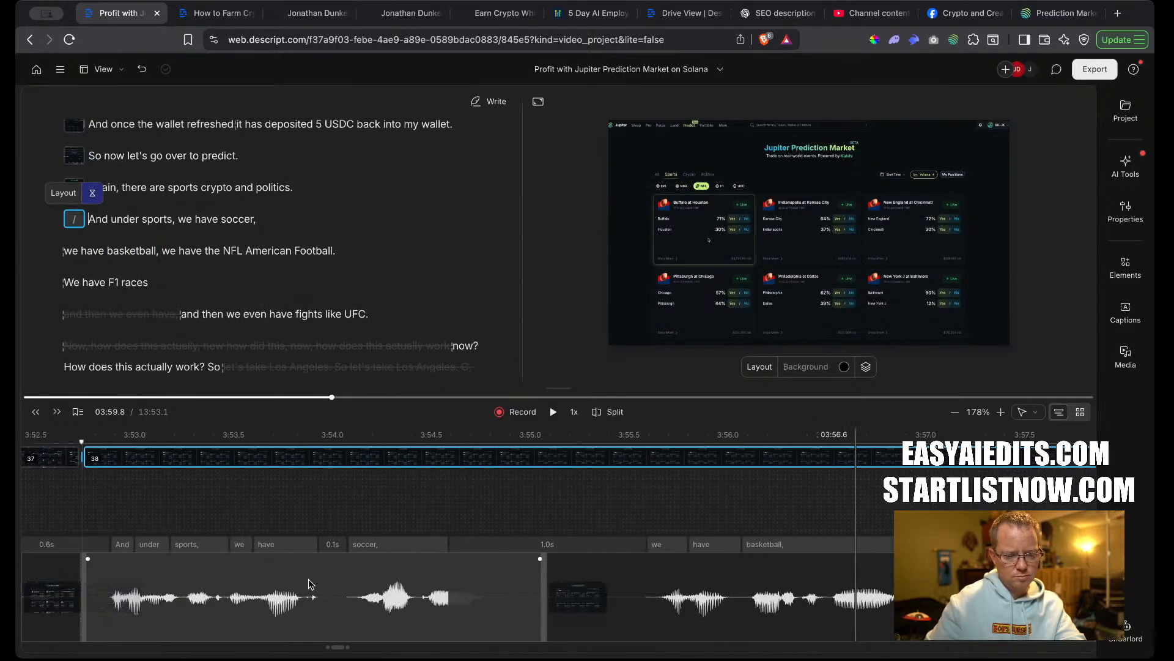
drag(583, 618, 623, 621)
Cut the pause after "basketball" to about 0.2 s and shorten the one before "We have F1 races" to about 0.6 s.
scroll(624, 621, right, 7)
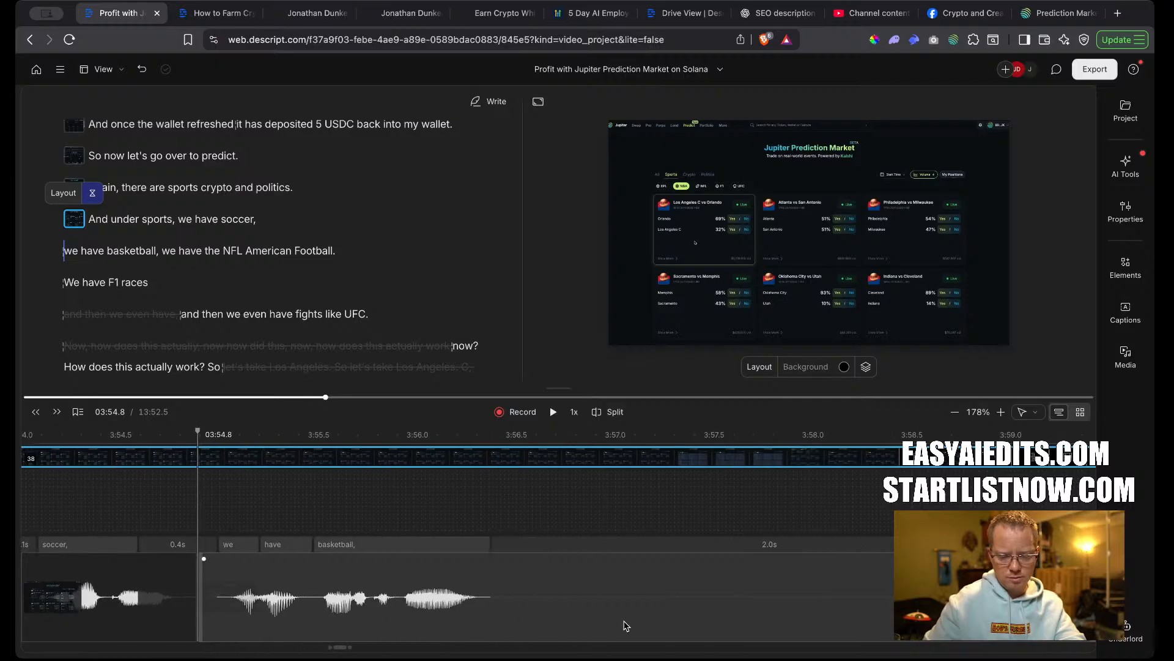
click(520, 606)
key(BackSpace)
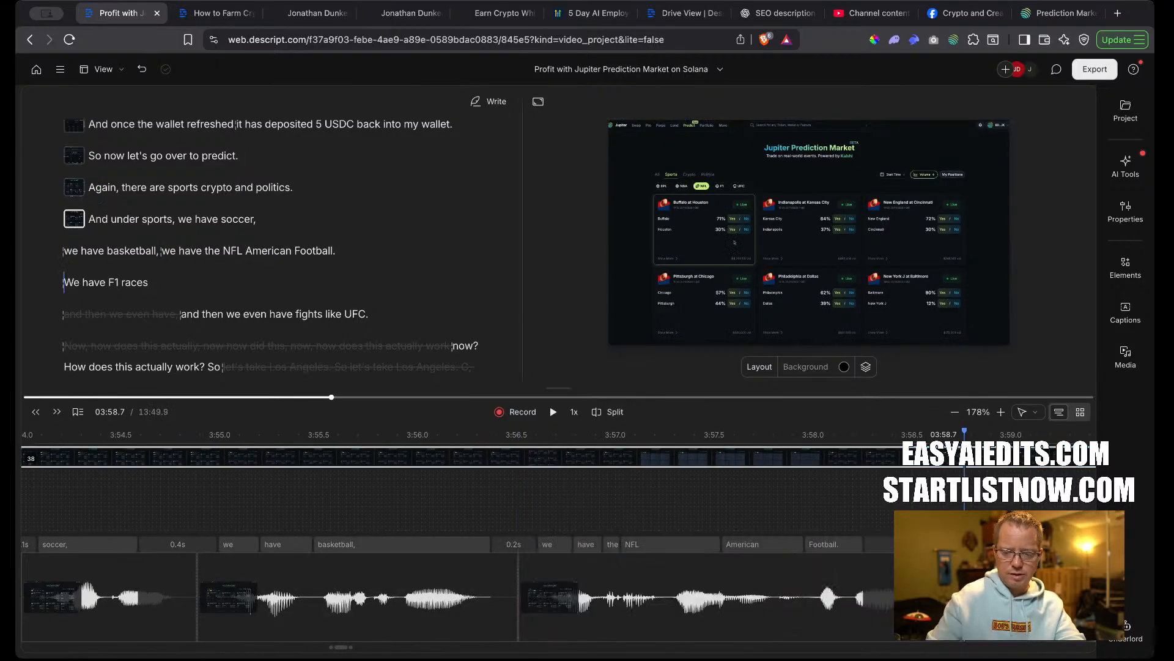
scroll(776, 649, right, 5)
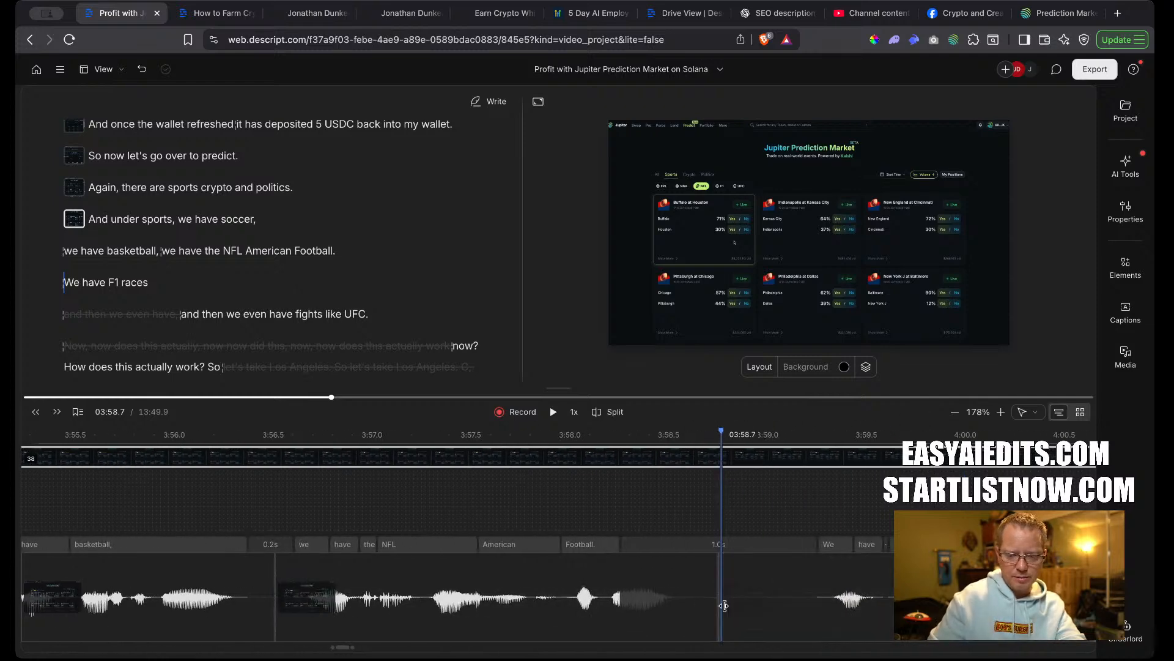
drag(727, 605, 647, 605)
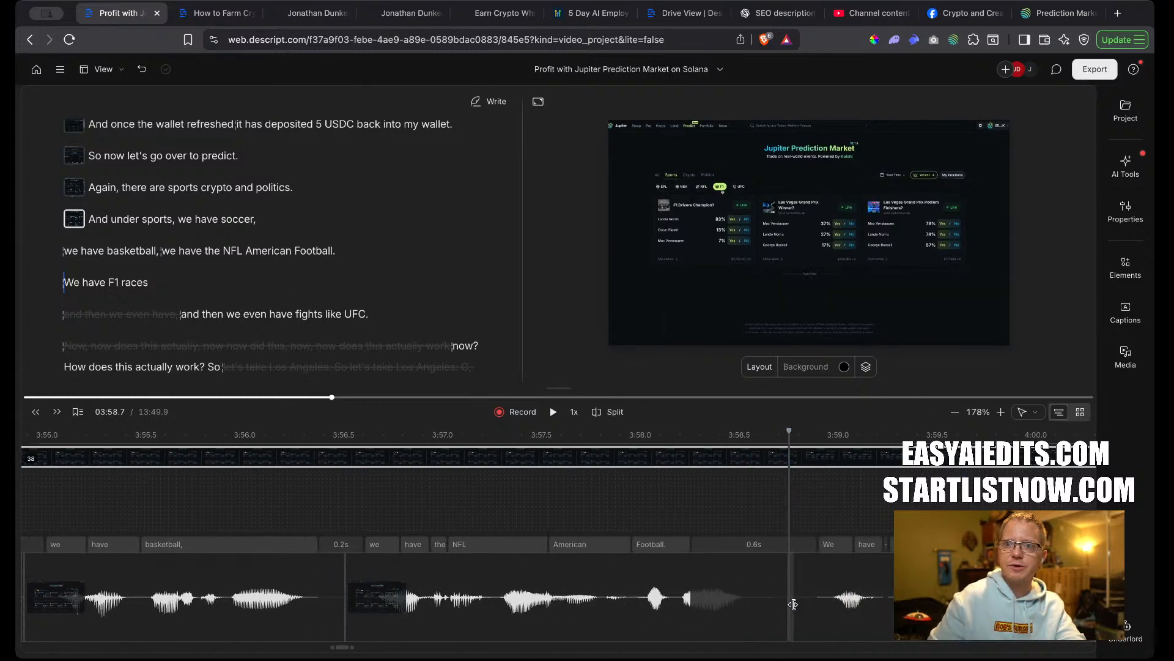
Play the sports list from "have soccer" and remove the commas after "soccer" and "basketball".
scroll(422, 569, left, 10)
click(326, 481)
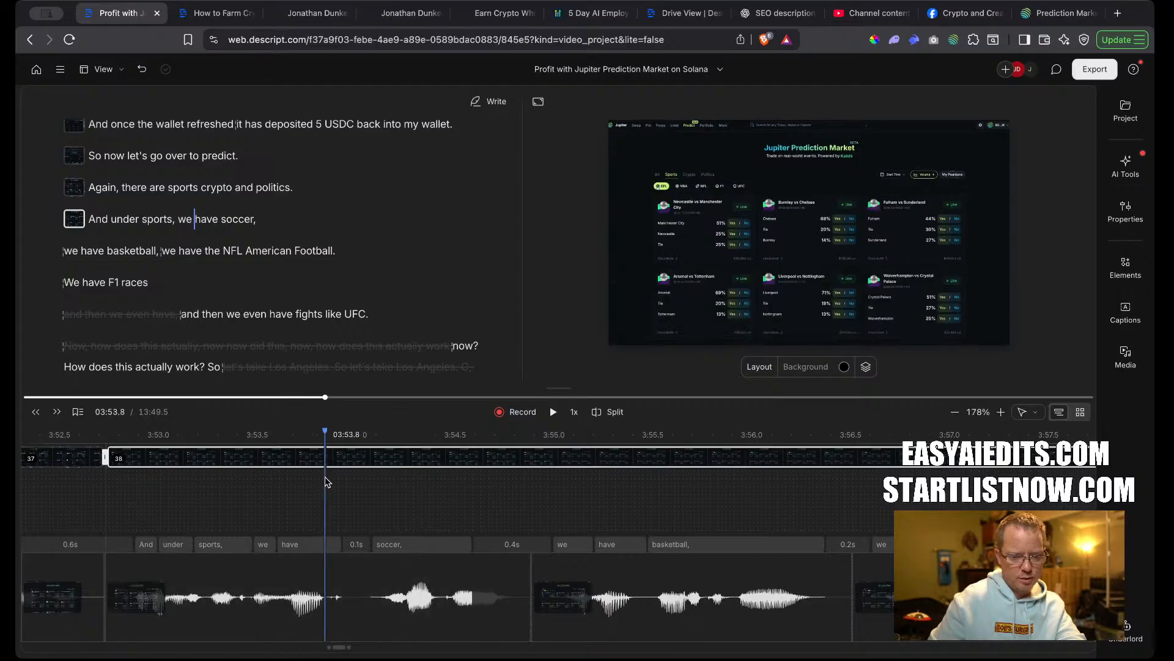
key(space)
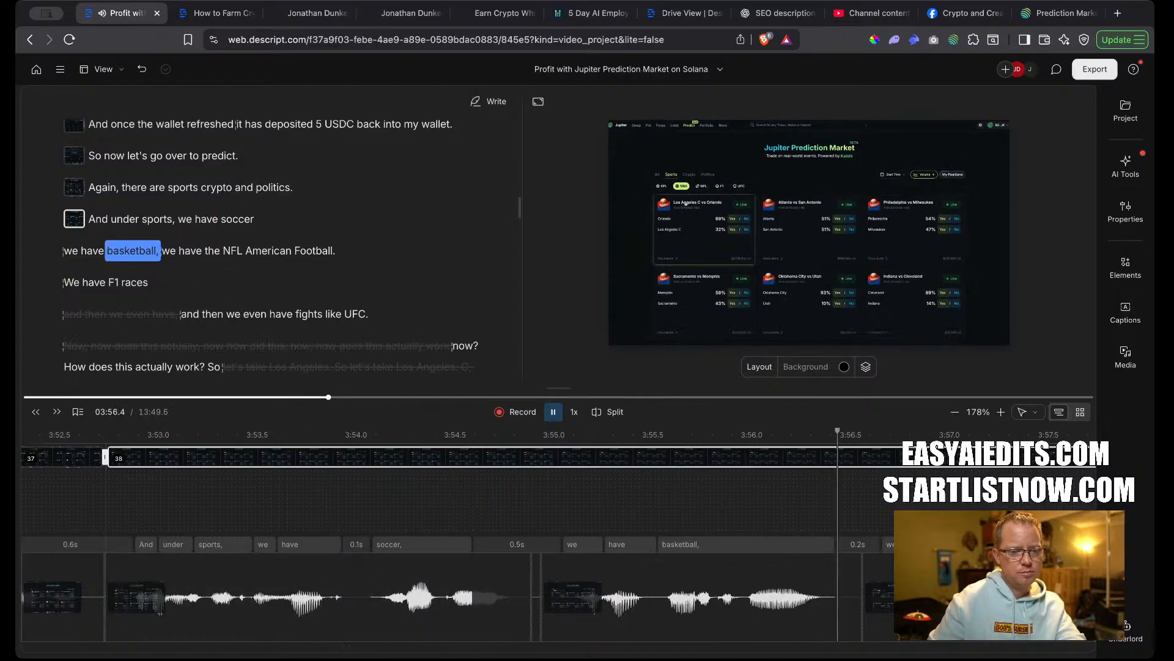
click(161, 252)
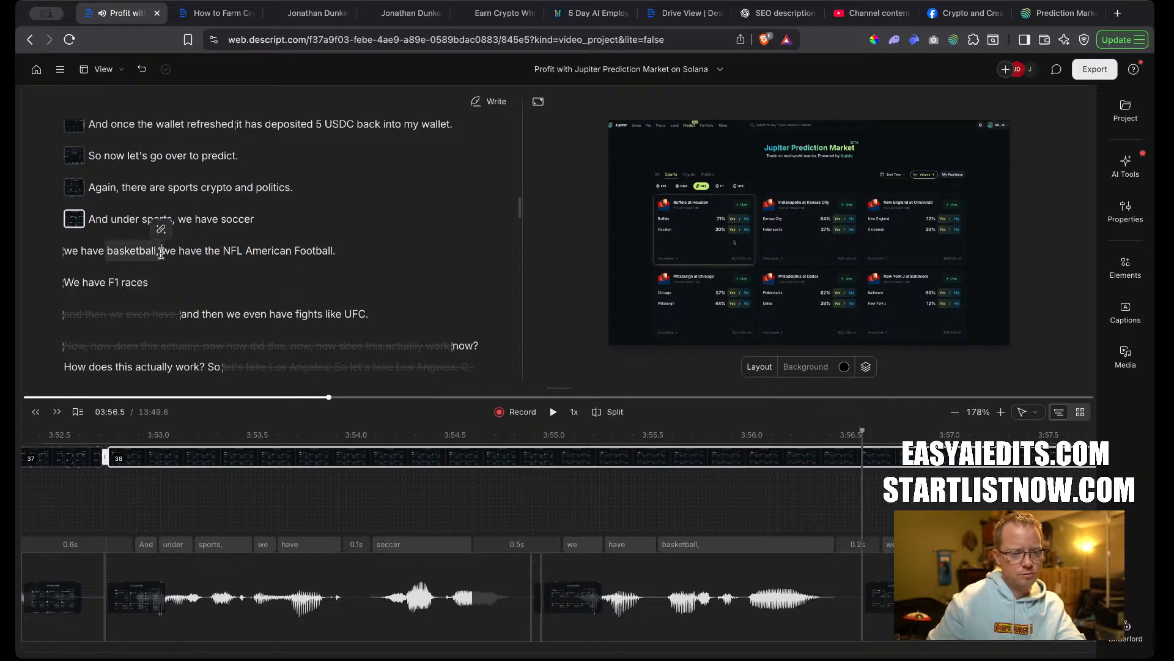
key(BackSpace)
key(space)
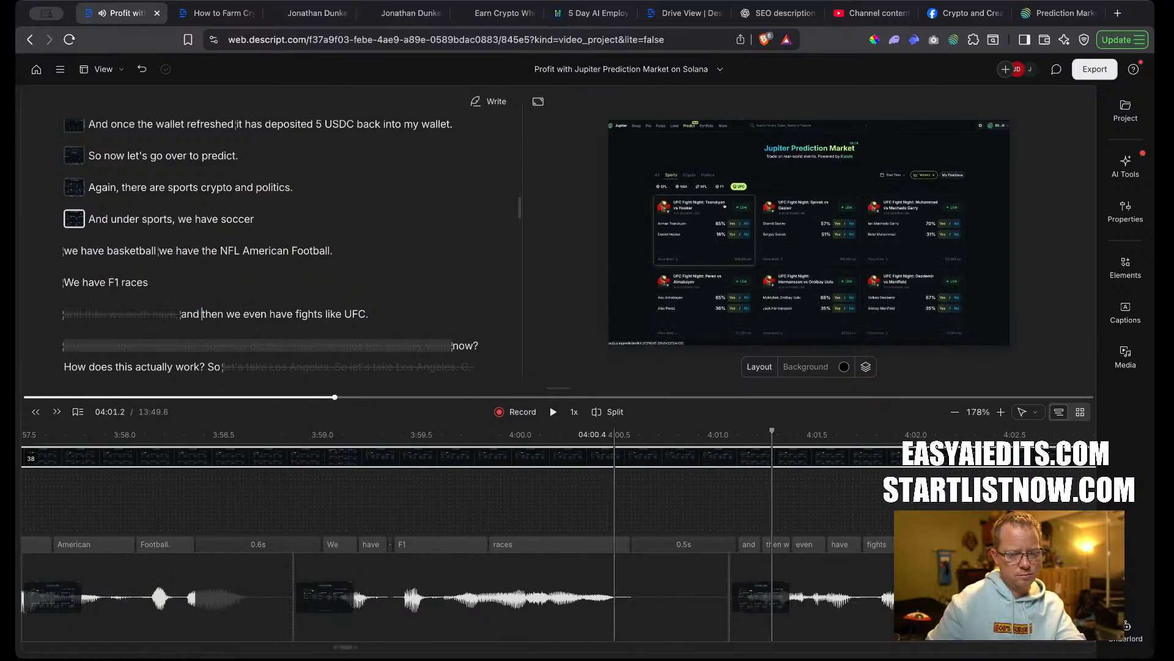
Shorten the pause after "We have F1 races" and delete the struck-out takes before "and then we even have fights" and "now?".
key(space)
drag(735, 612, 640, 604)
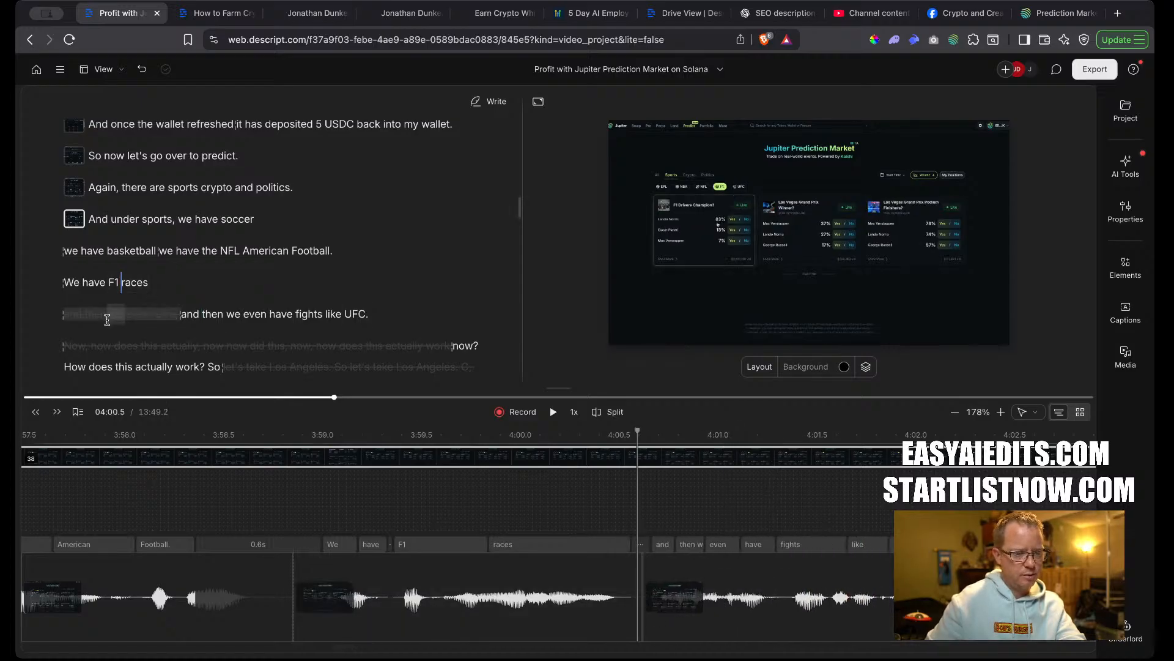
click(133, 291)
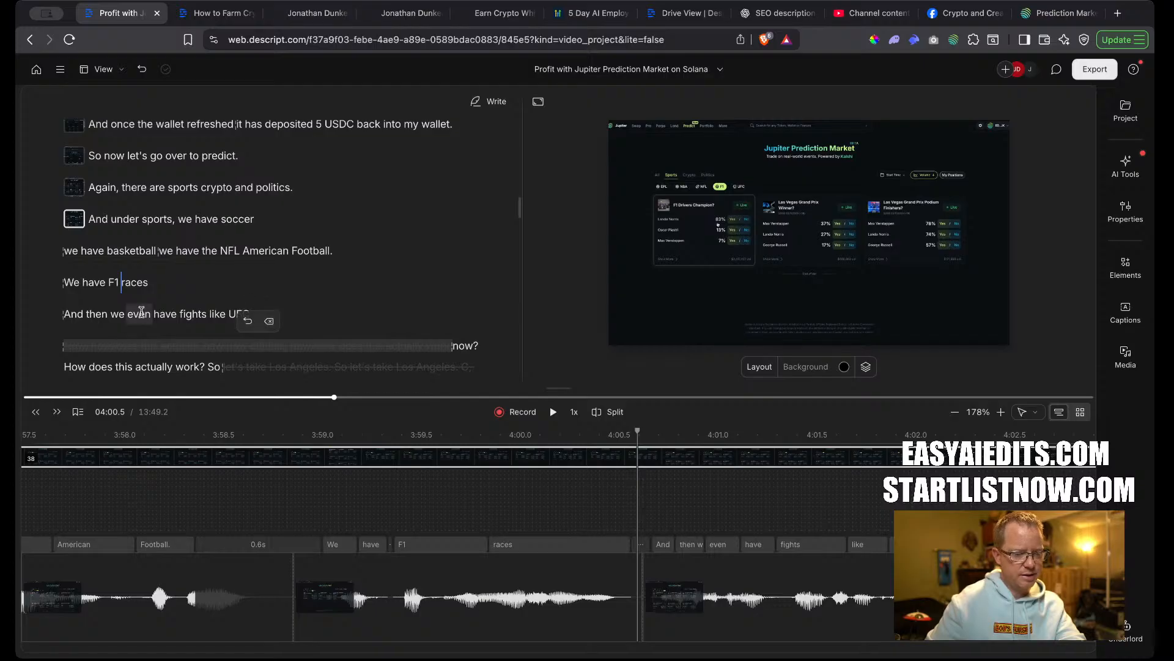
click(267, 322)
Shorten the pause between "UFC" and "Now? How does this actually work?" to about 0.3 s and play through to "Los Angeles".
key(space)
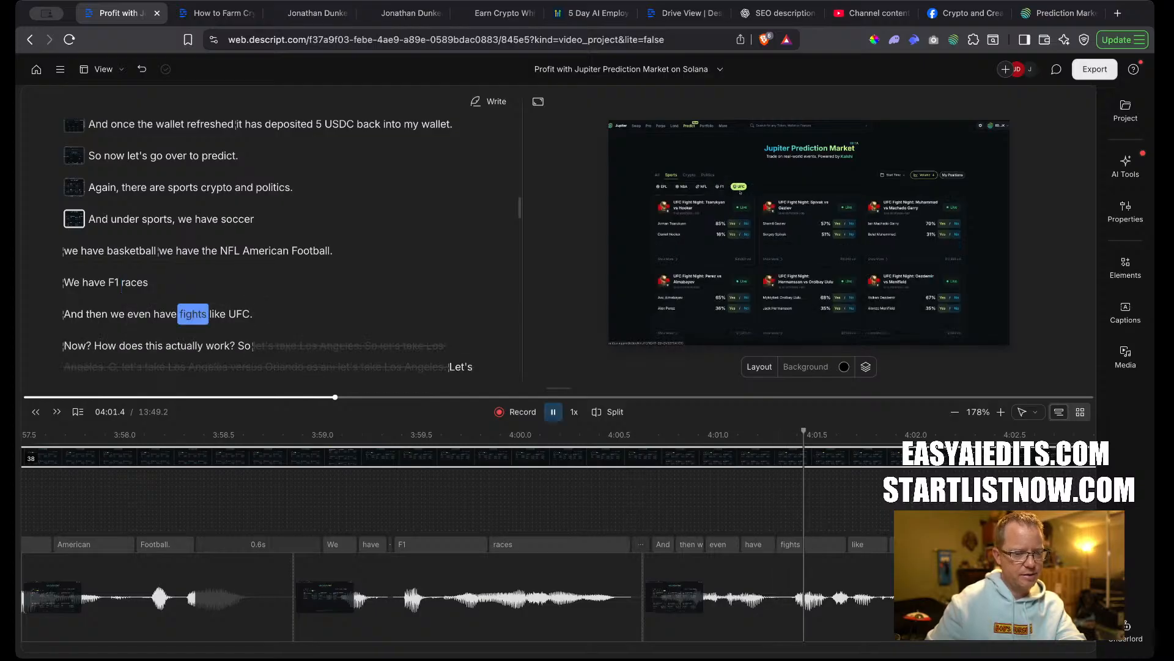
key(space)
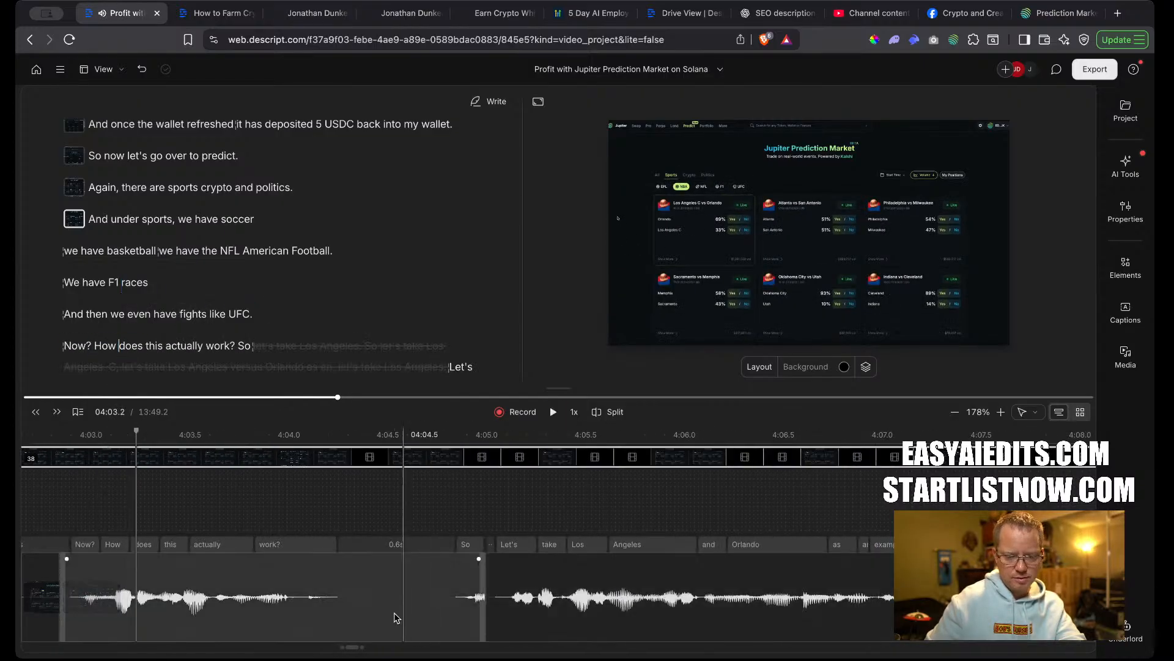
drag(288, 613, 241, 613)
click(173, 487)
key(space)
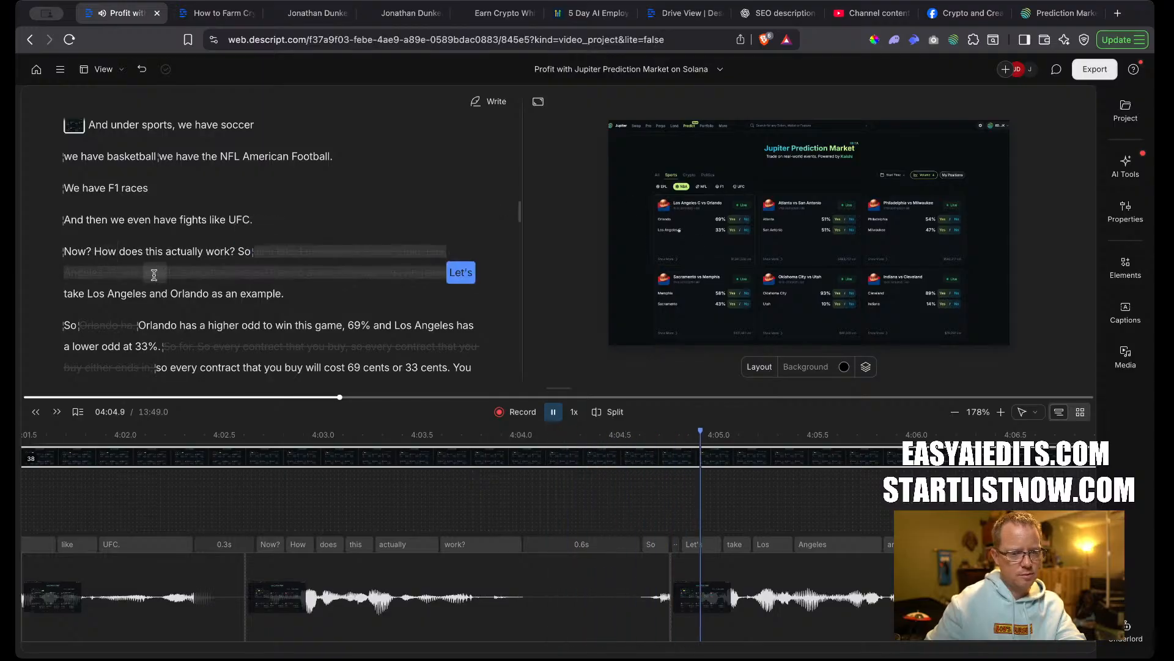
key(space)
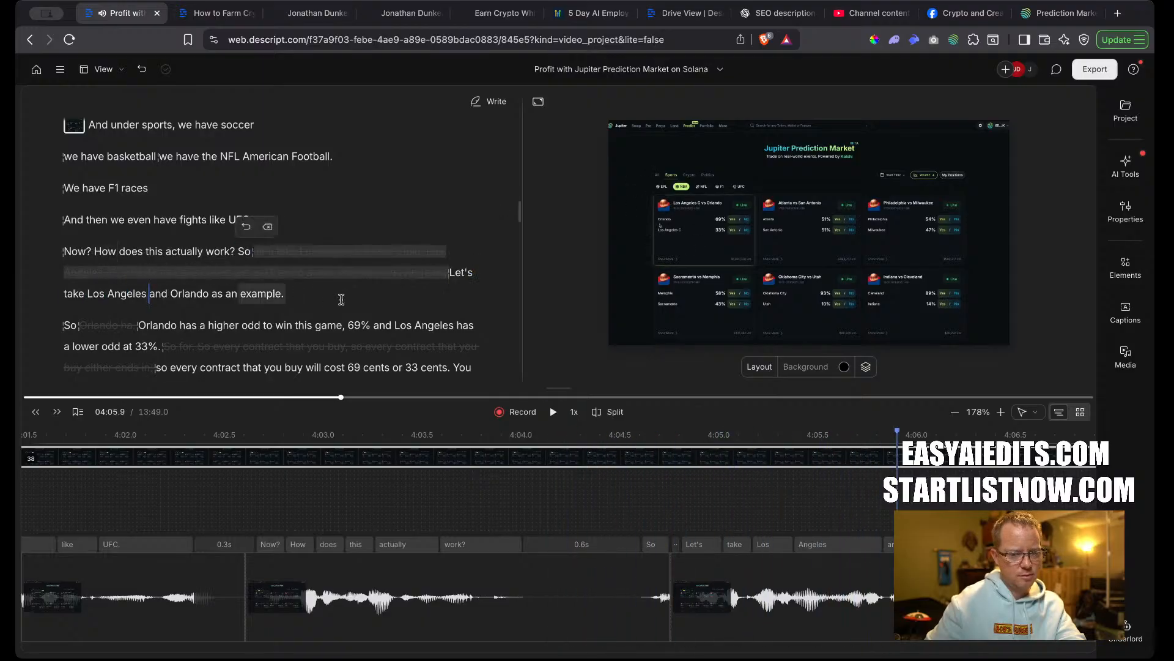
Add scene breaks before "Now how does this actually work?" and "Let's take Los Angeles", deleting "So" and the struck-out take between them.
click(66, 251)
text(/)
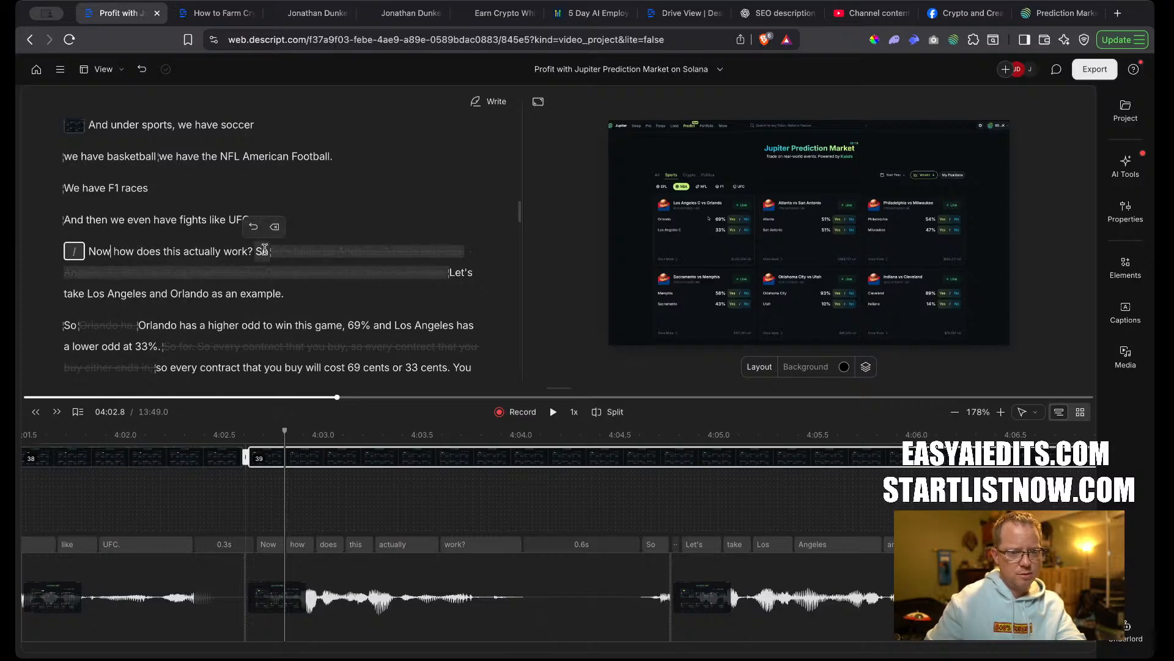
drag(449, 277, 301, 251)
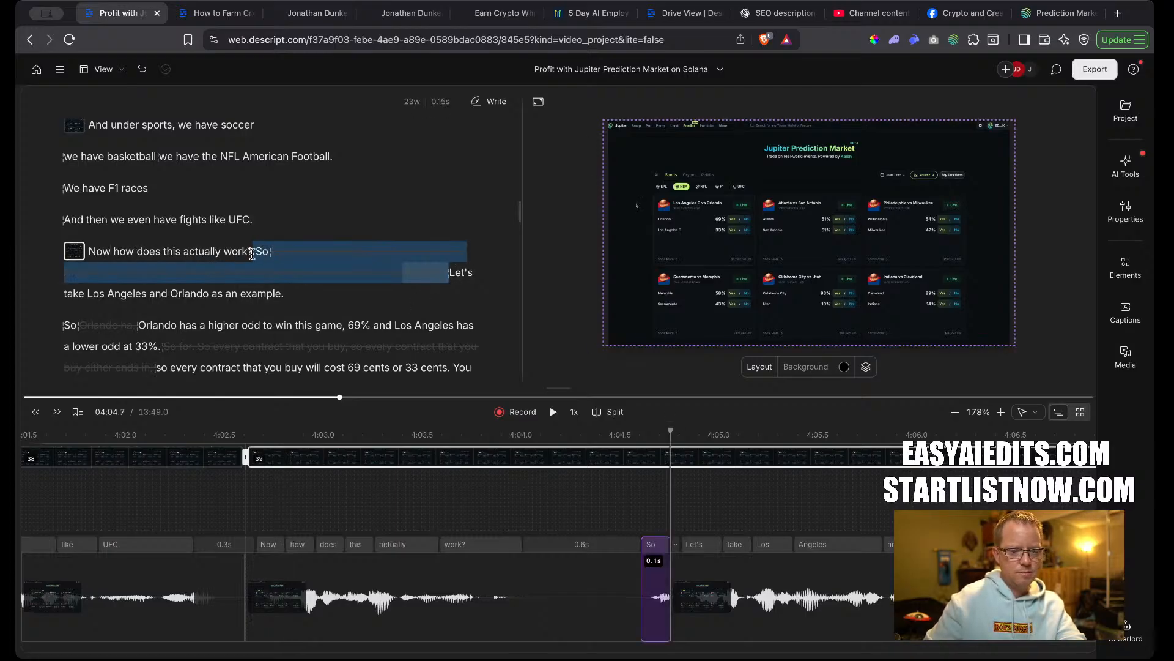
key(BackSpace)
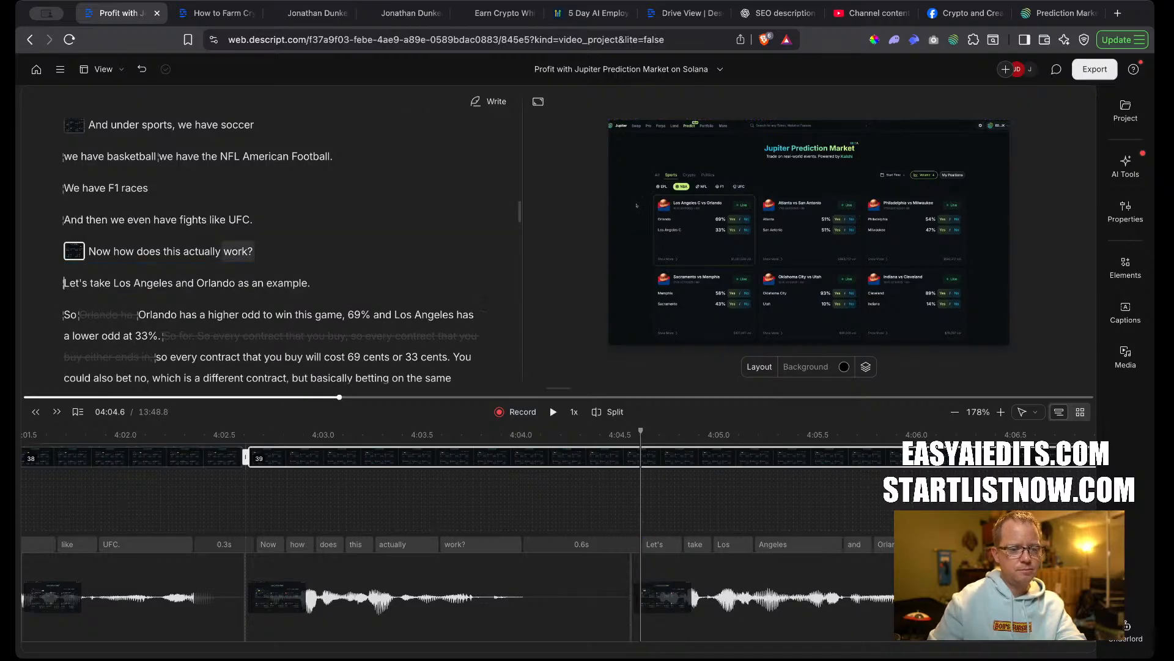
text(/)
Shorten the pause after "Now how does this actually work?" and play on through "as an example".
click(224, 250)
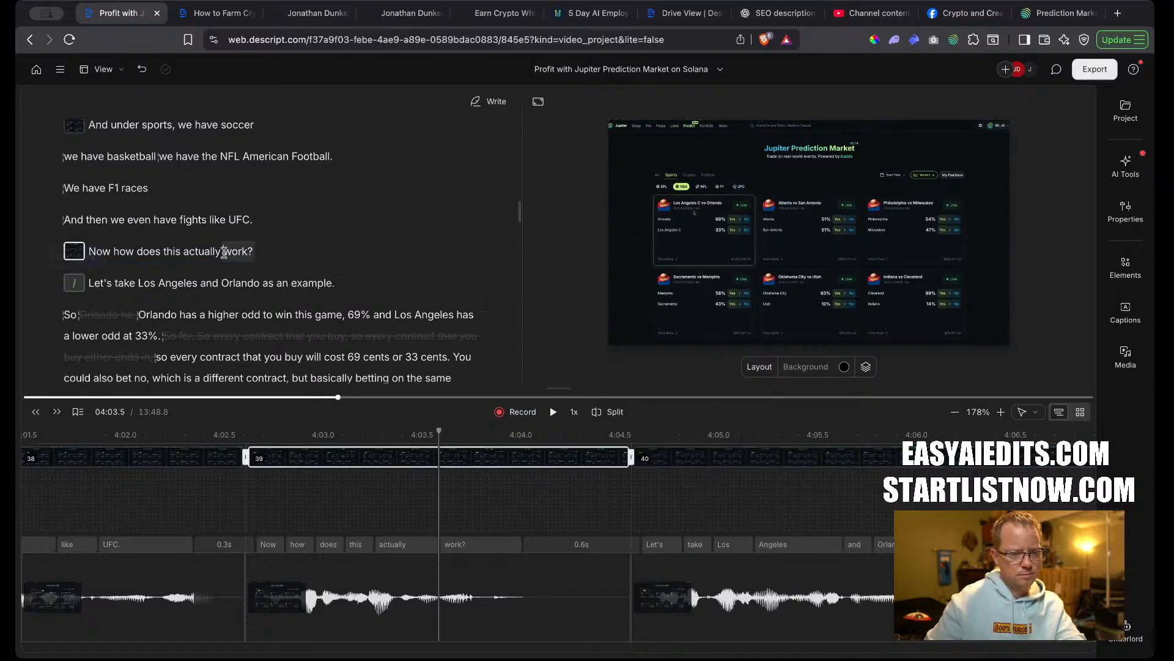
key(space)
key(space)
drag(628, 604, 546, 605)
key(space)
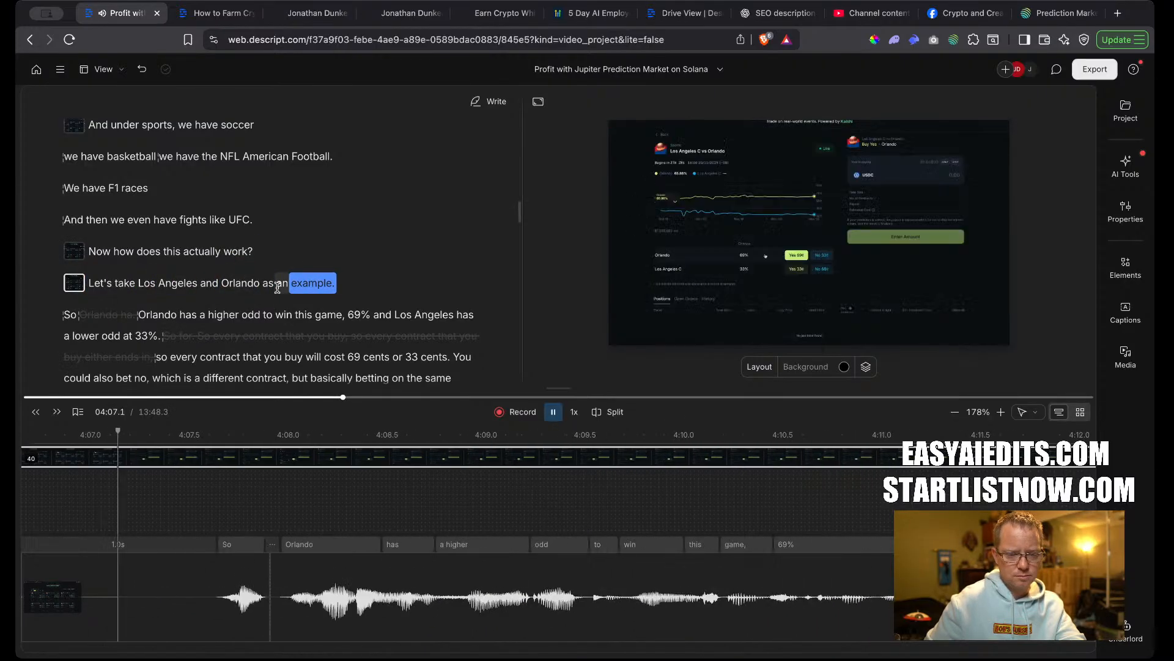
Cut "So" and part of the pause before "Orlando has a higher odd to win this game".
click(206, 578)
key(BackSpace)
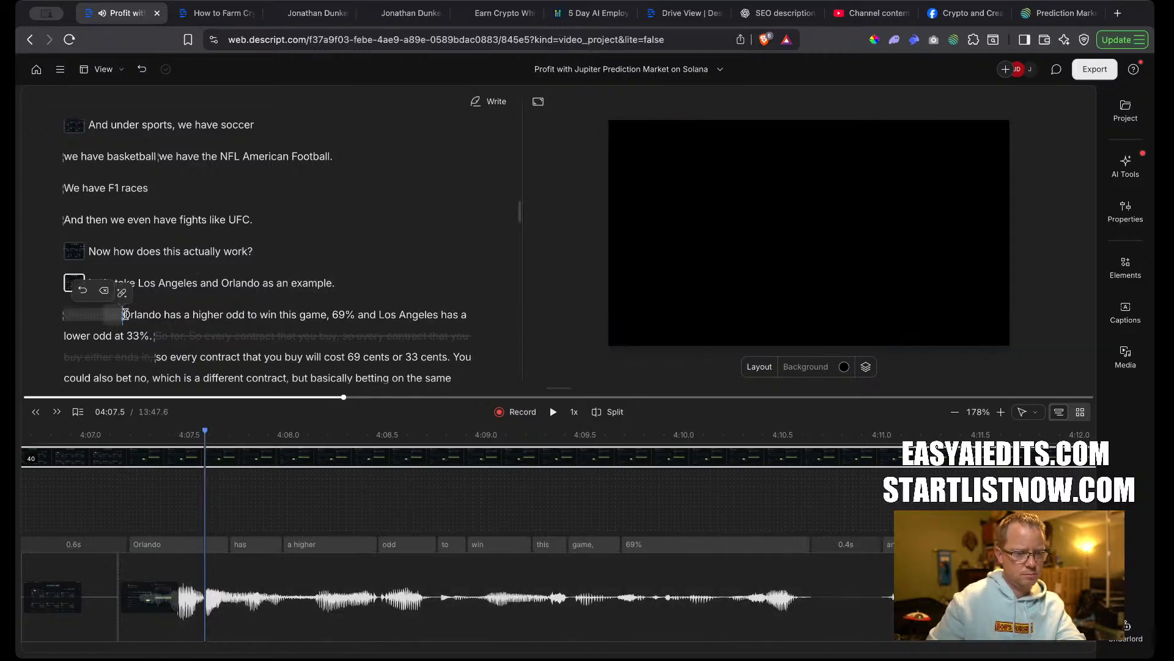
Delete the struck-out words before "Orlando has a higher odd to win this game" and add a scene break there.
click(124, 314)
key(BackSpace)
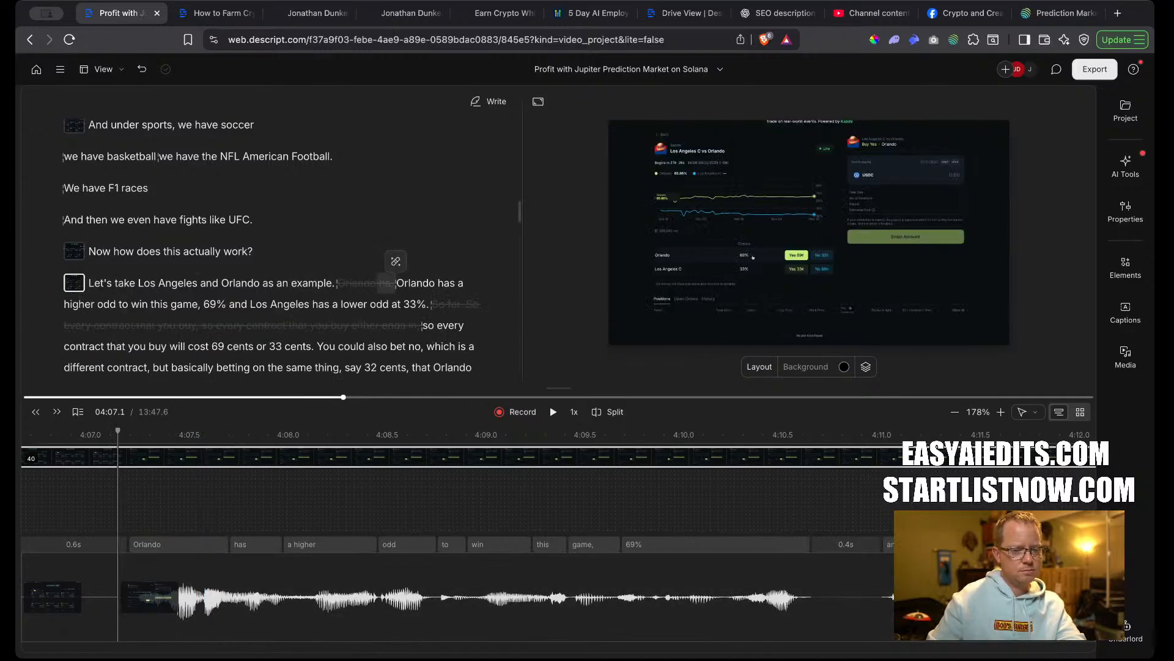
key(Return)
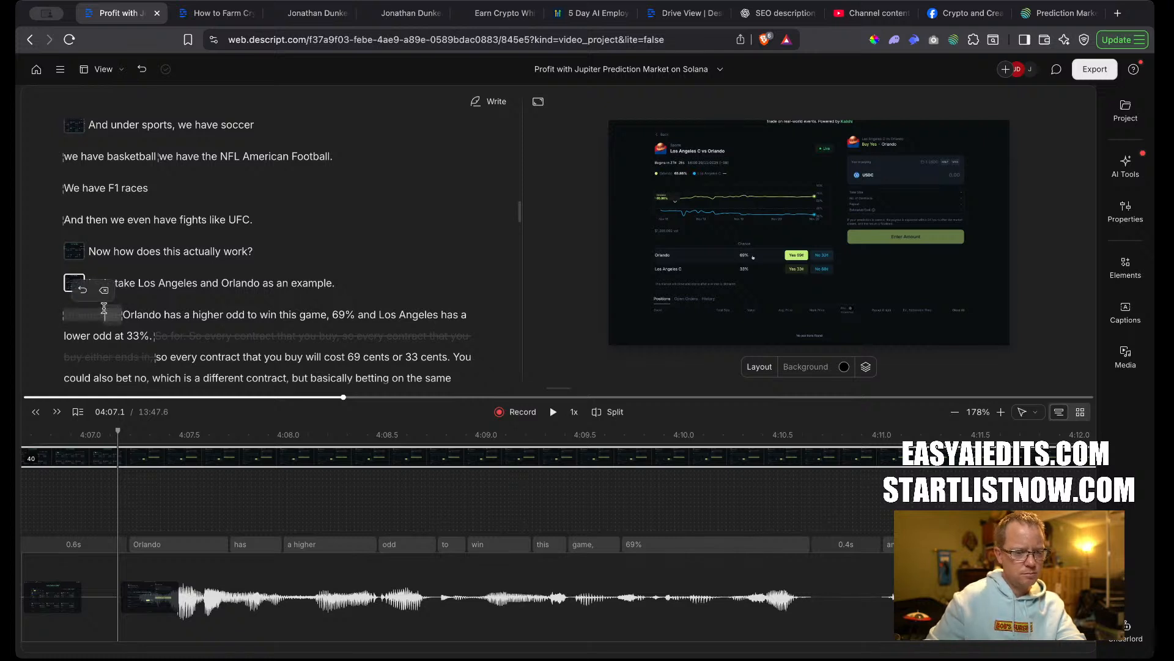
click(104, 291)
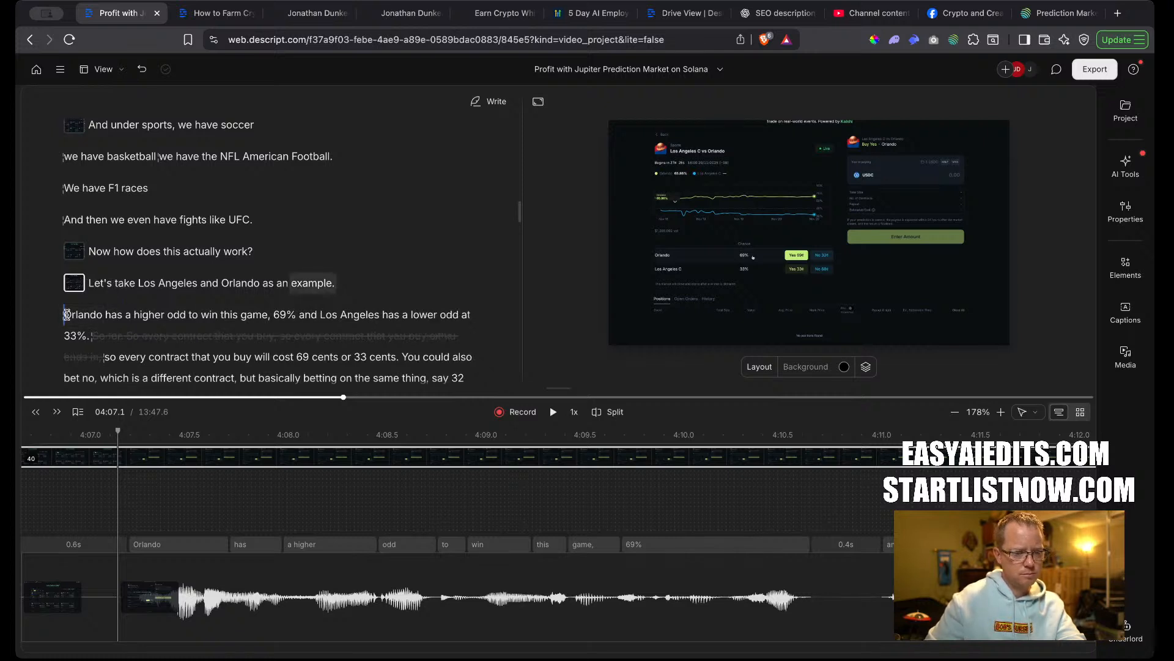
key(slash)
Play the new scene, remove the comma after "game" and delete the struck-out take between "33%." and "So every contract".
key(space)
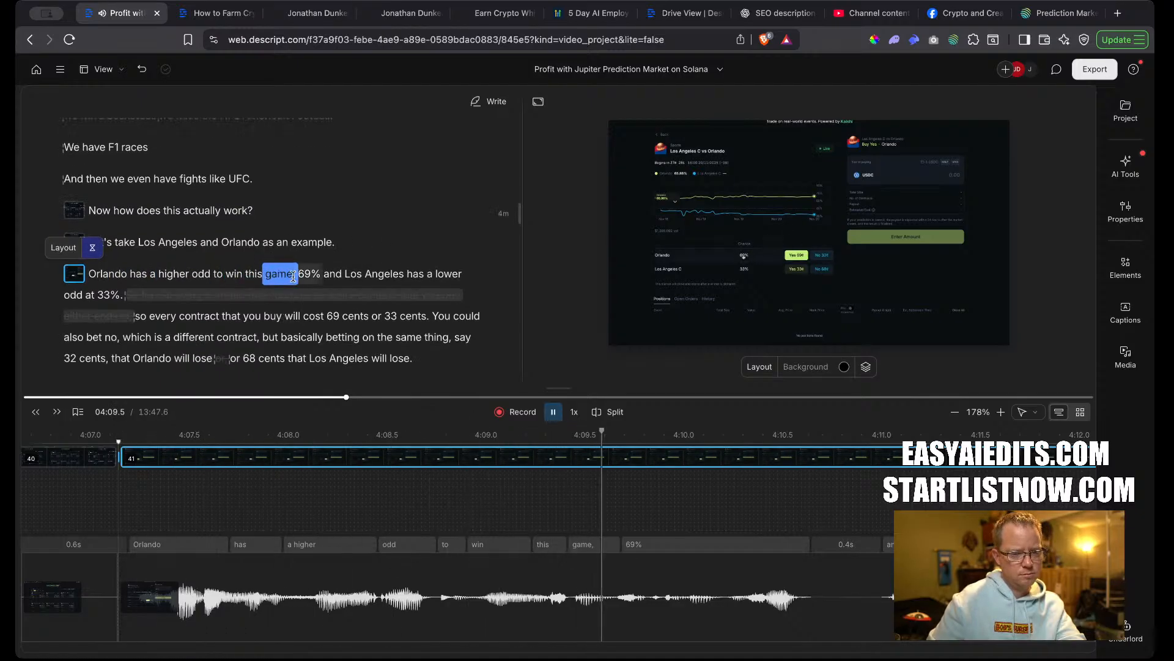
double_click(294, 275)
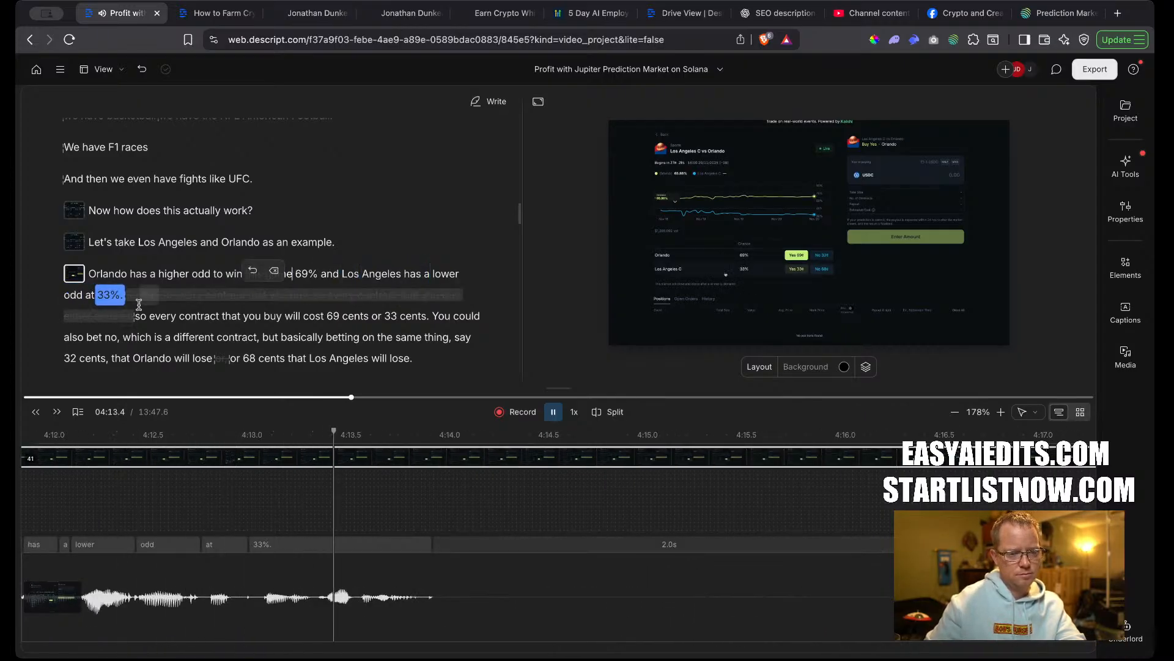
key(space)
click(274, 271)
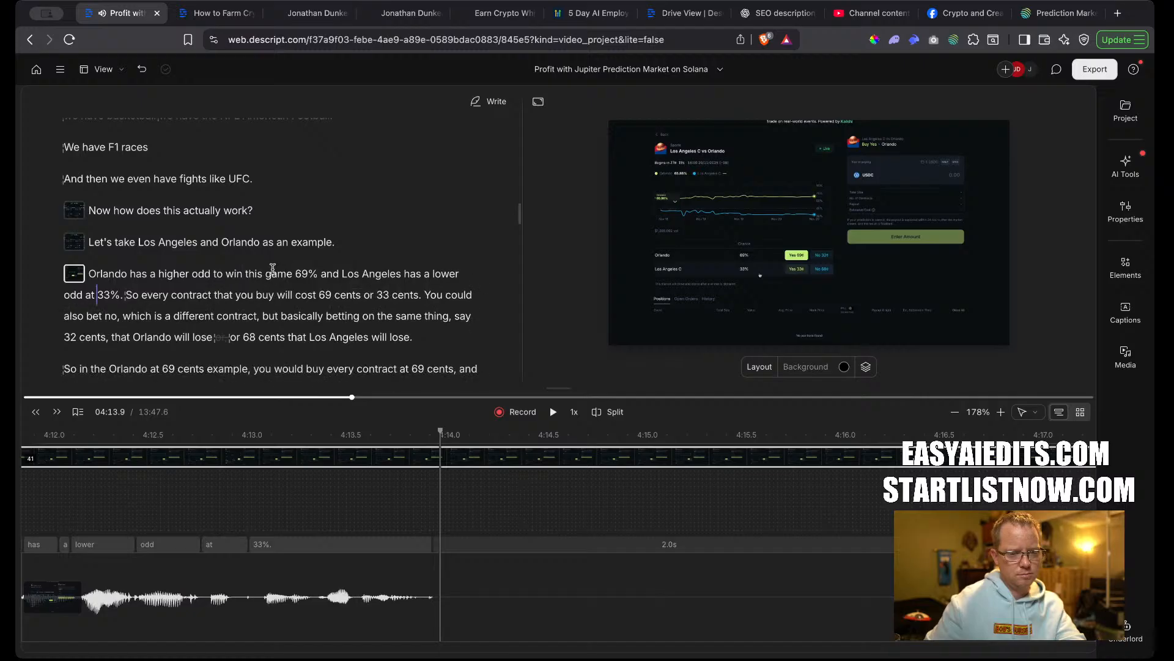
Shorten the pause between "33%." and "So every contract" to about 0.2 s.
key(space)
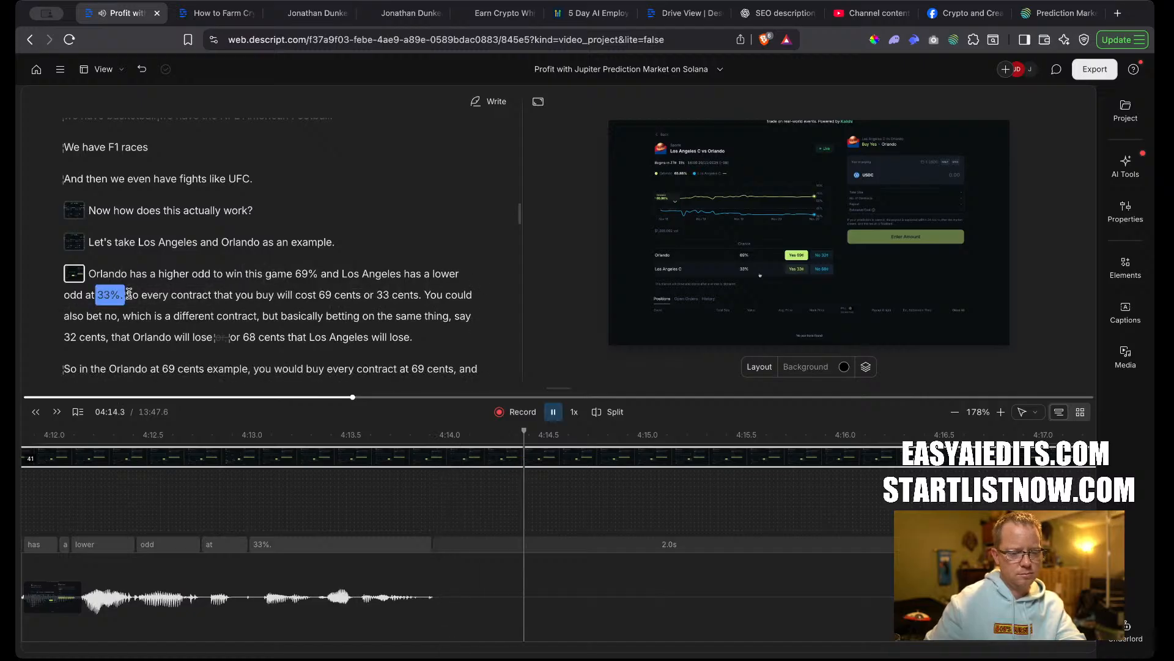
key(space)
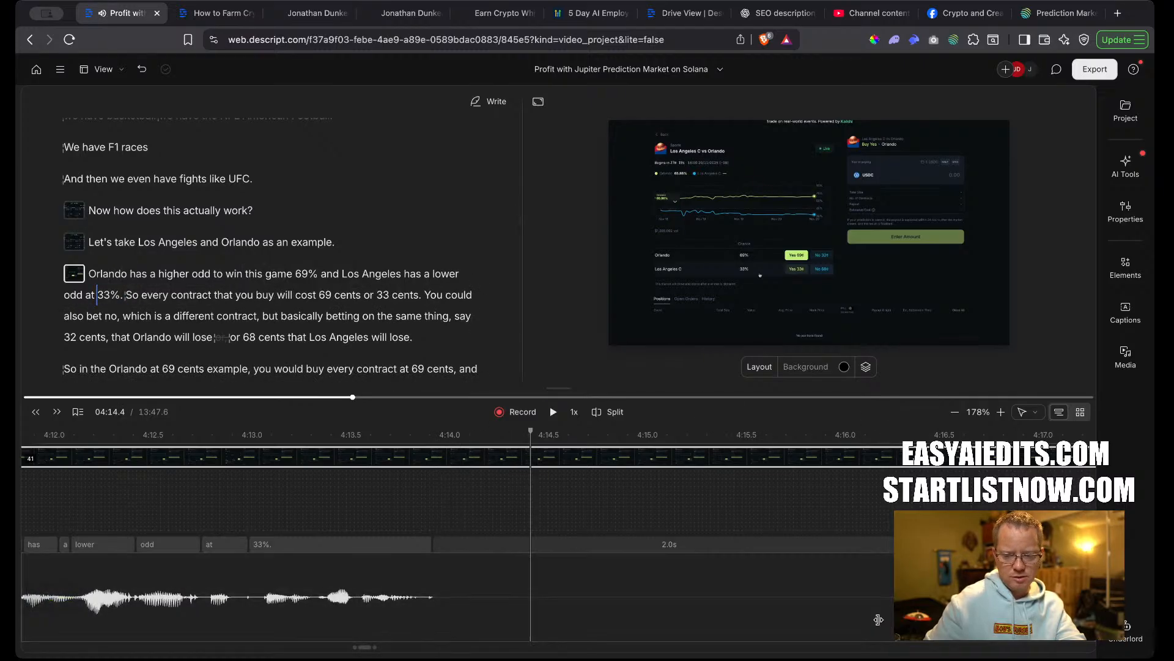
drag(878, 619, 455, 608)
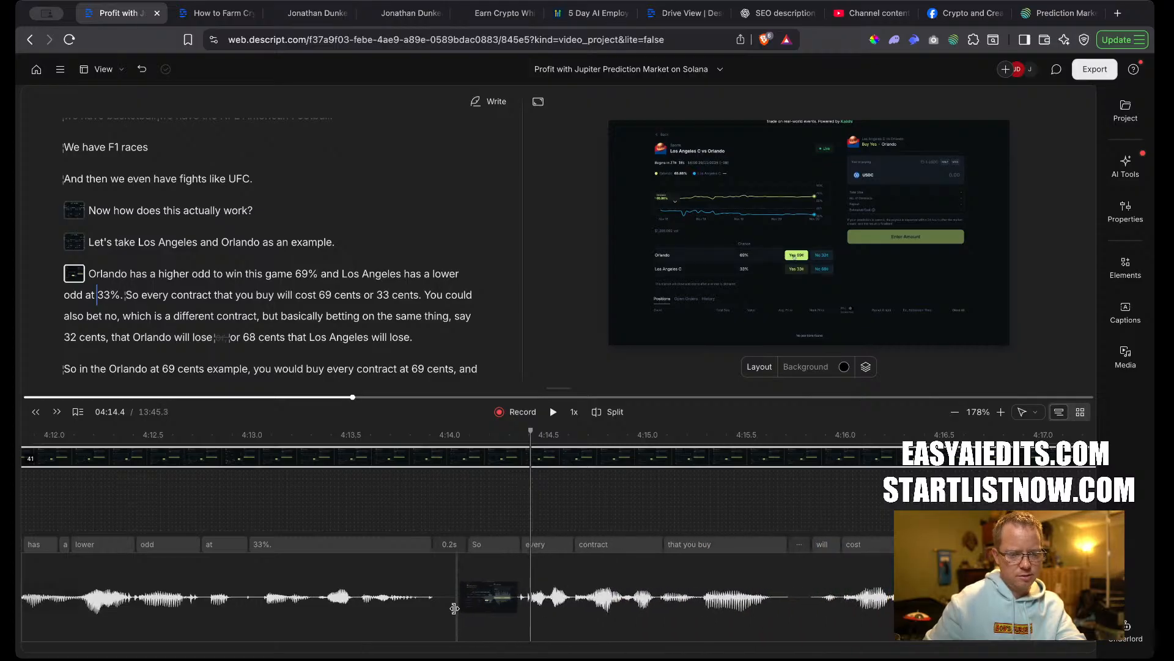
Play through the shortened pause after "33%." up to "the same thing" and remove the comma after "which is a different contract".
click(373, 595)
key(space)
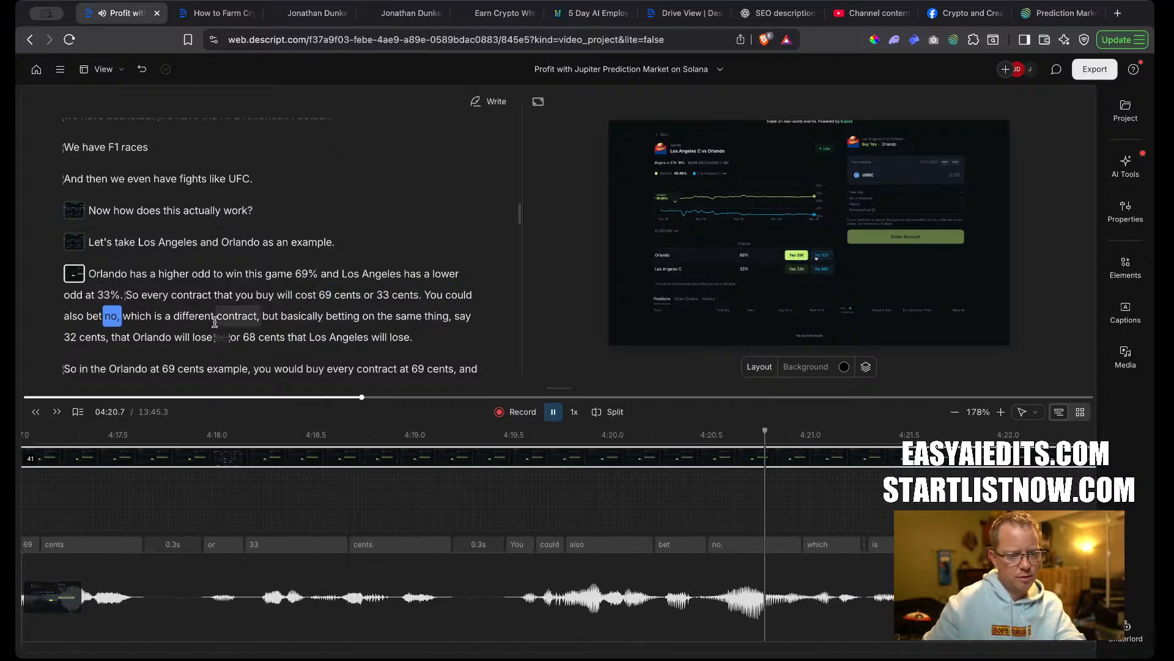
key(space)
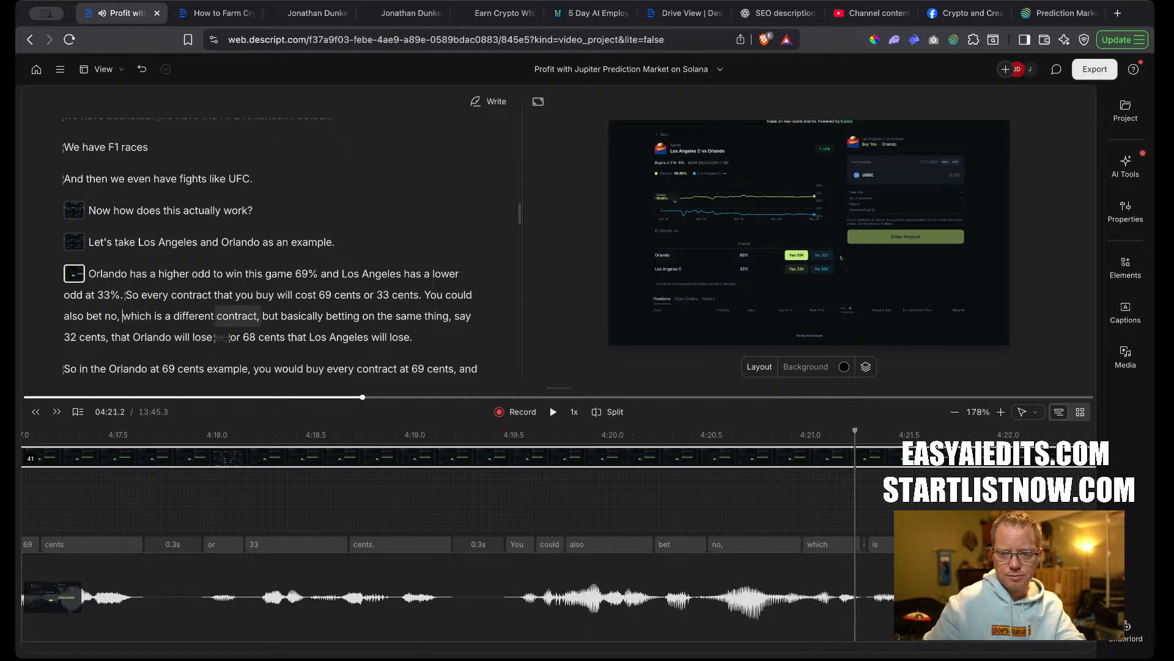
click(106, 294)
key(space)
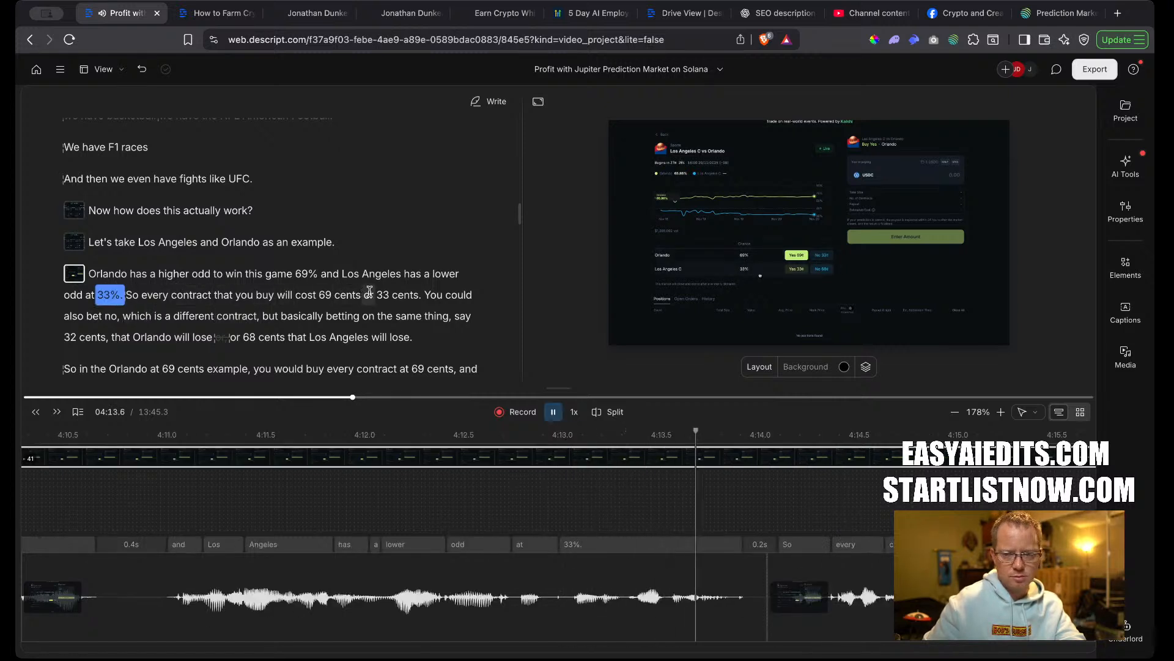
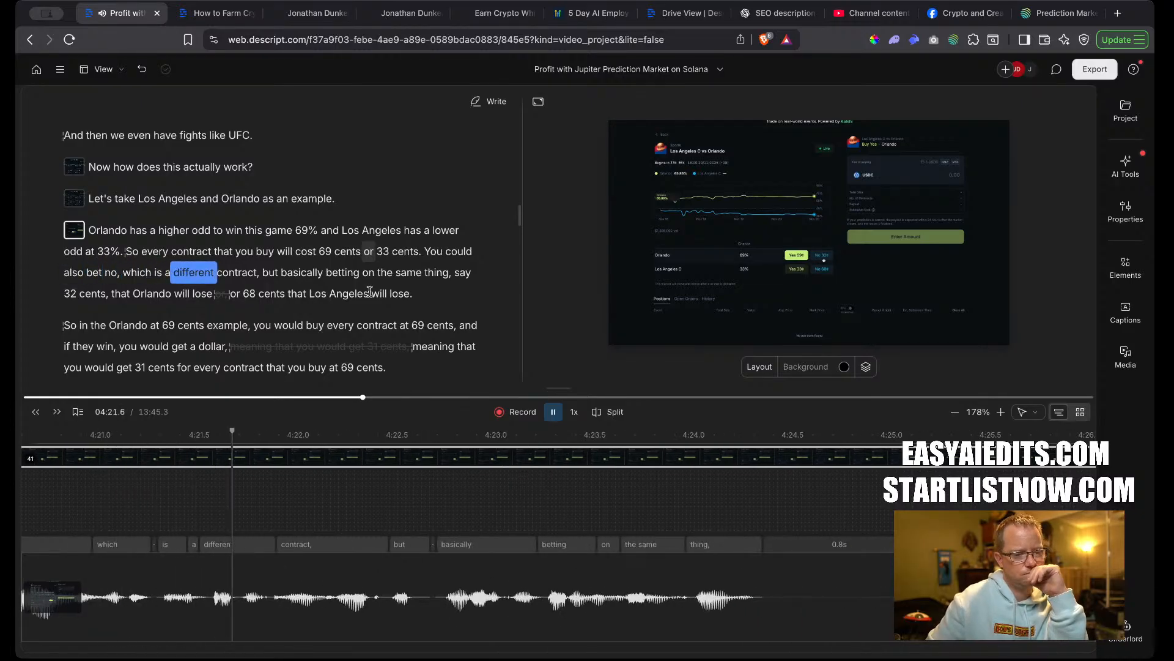
key(space)
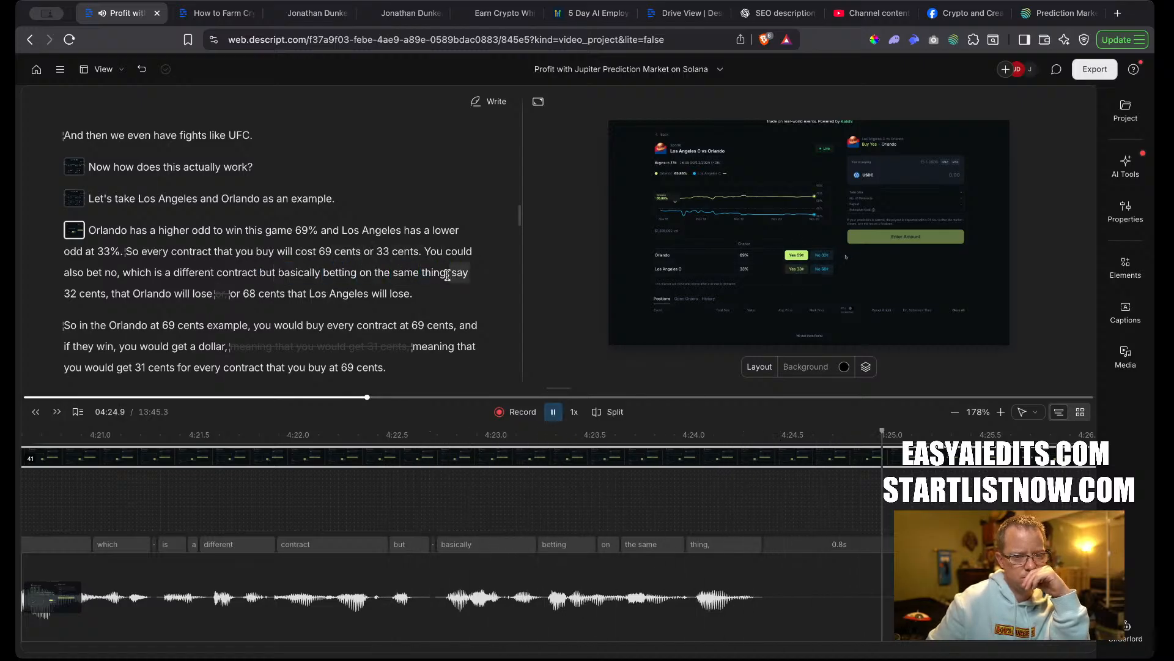
Cut the excess silence out of the audio between "on the same thing" and "say 32 cents".
key(space)
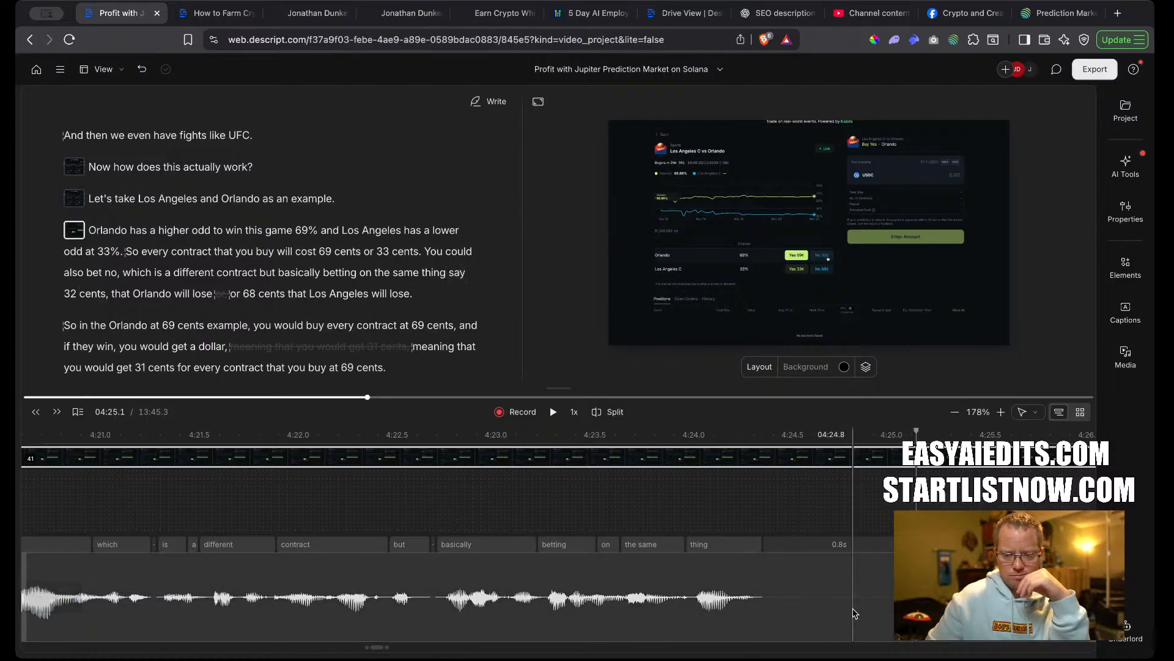
click(792, 596)
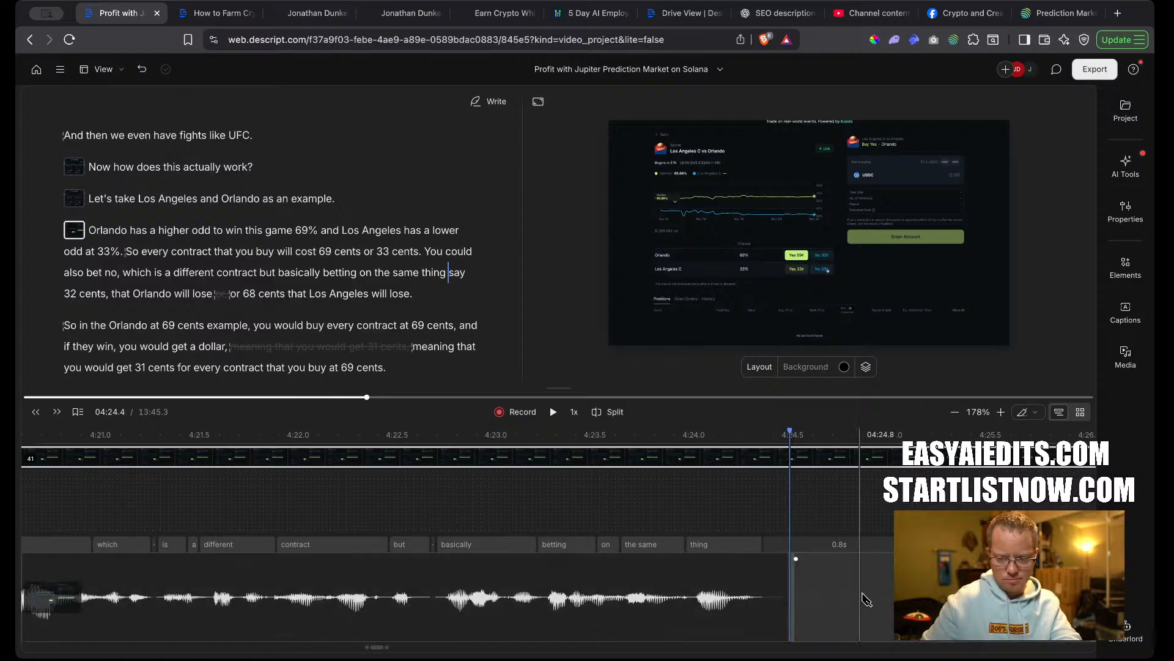
click(899, 602)
key(a)
click(848, 608)
key(Delete)
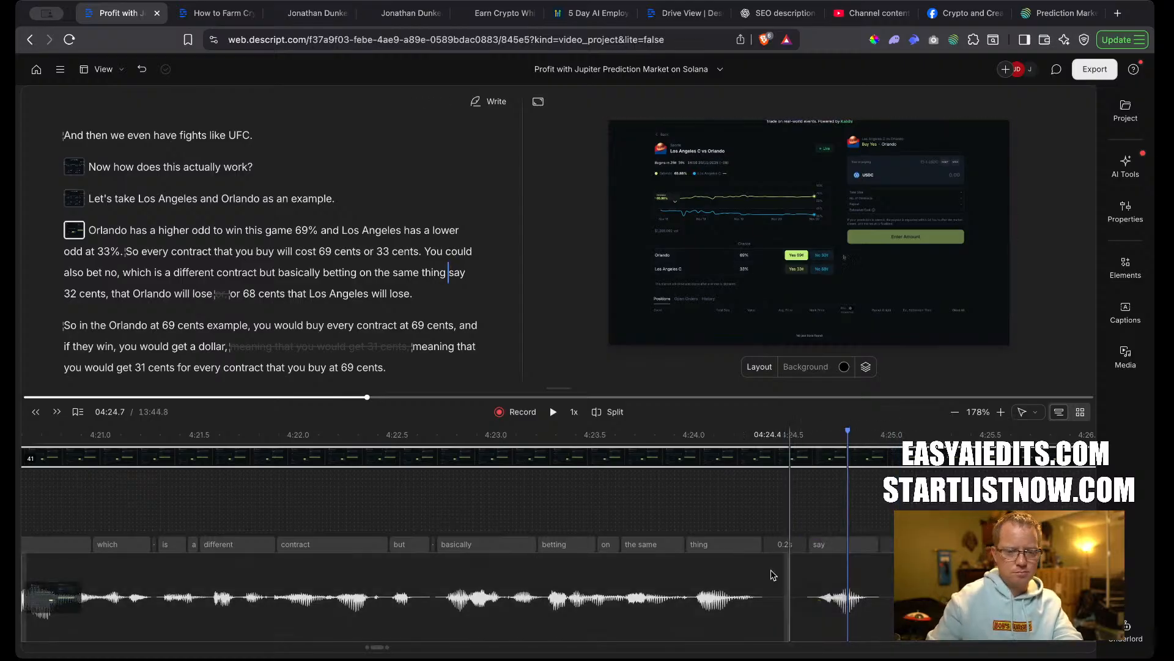
Punctuate the transcript as "same thing. Say" and remove the struck-out filler and extra pause between "lose" and "or 68 cents".
click(448, 272)
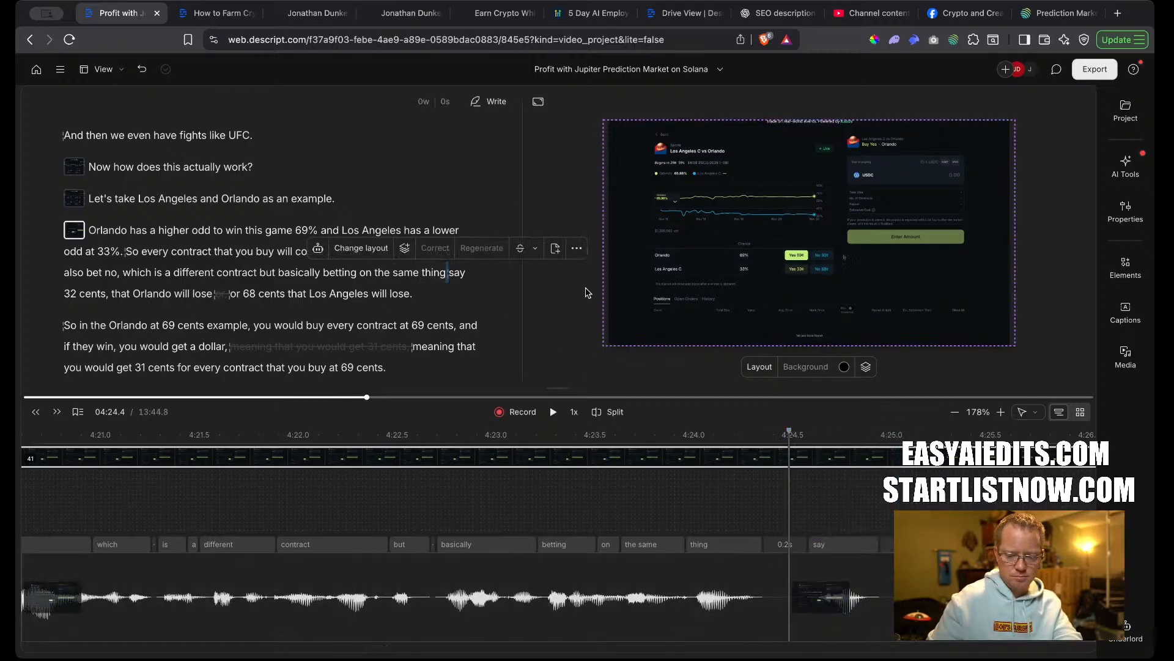
key(space)
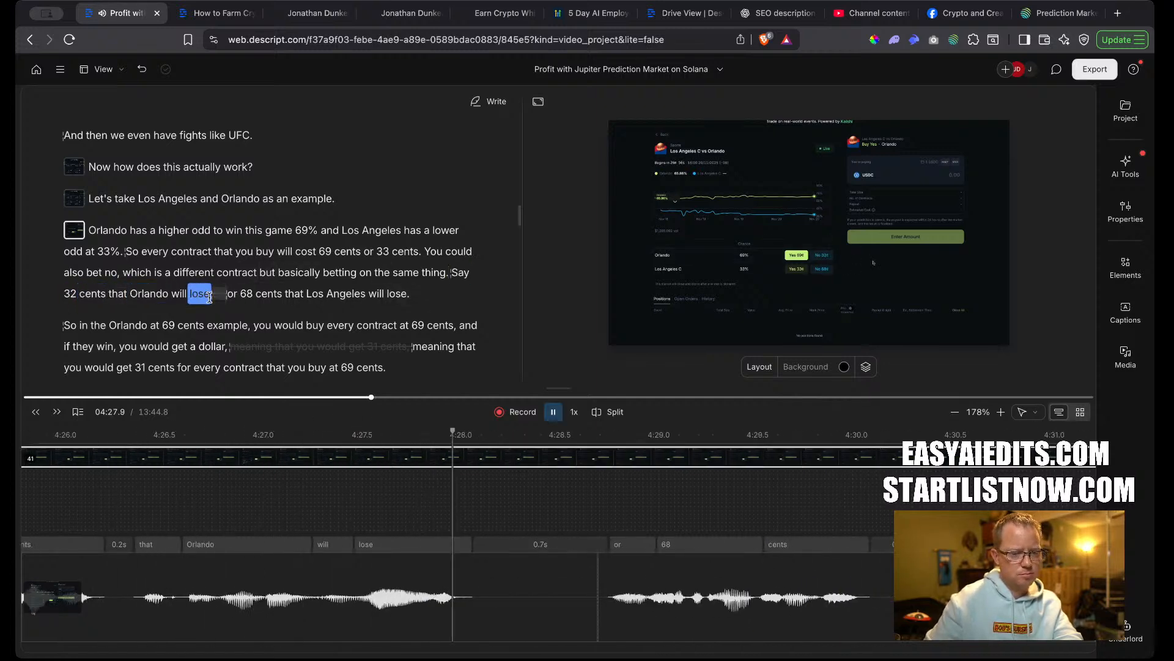
key(space)
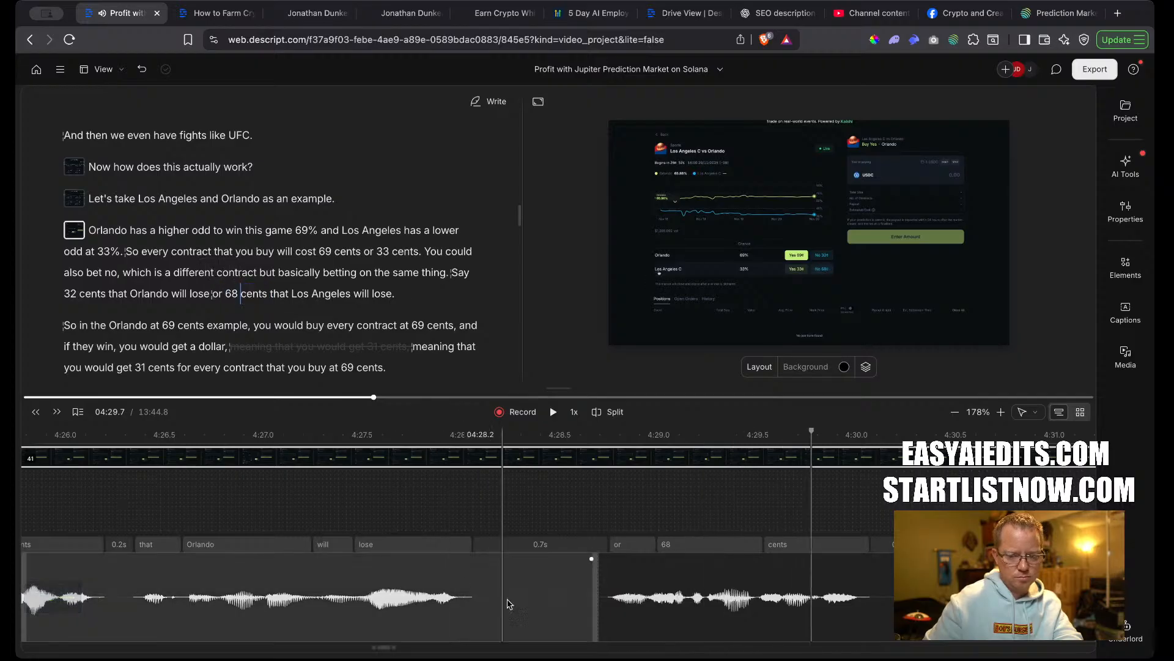
drag(598, 617, 515, 617)
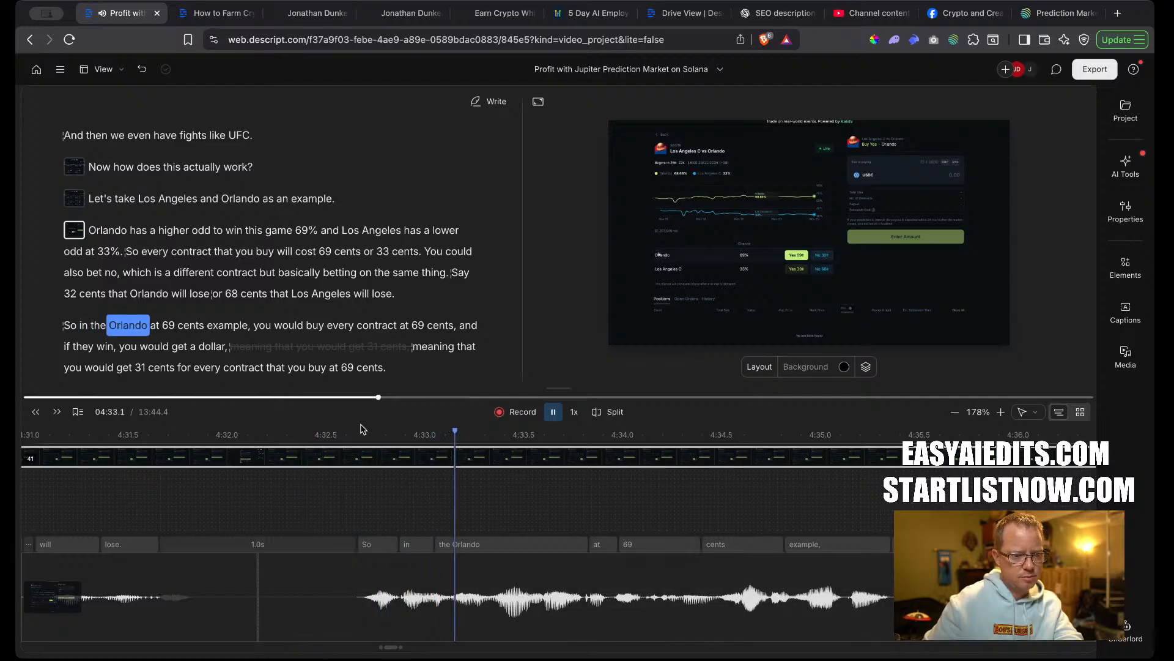
Start a new scene at "So in the Orlando" and shorten the pause between "lose." and "So".
key(space)
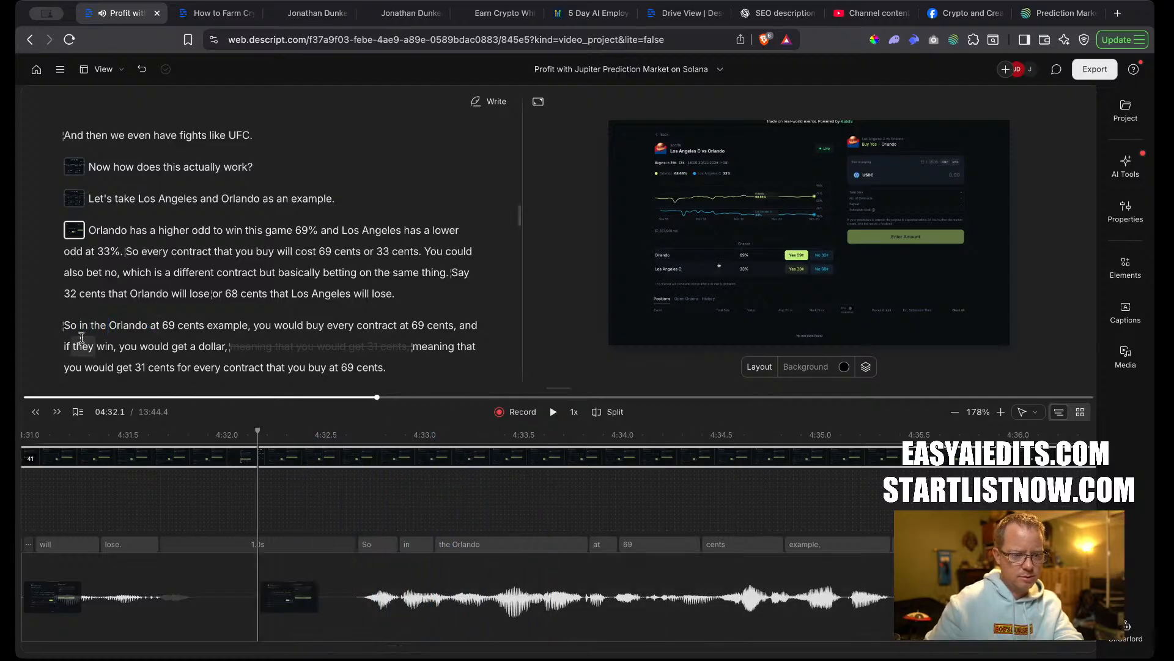
key(slash)
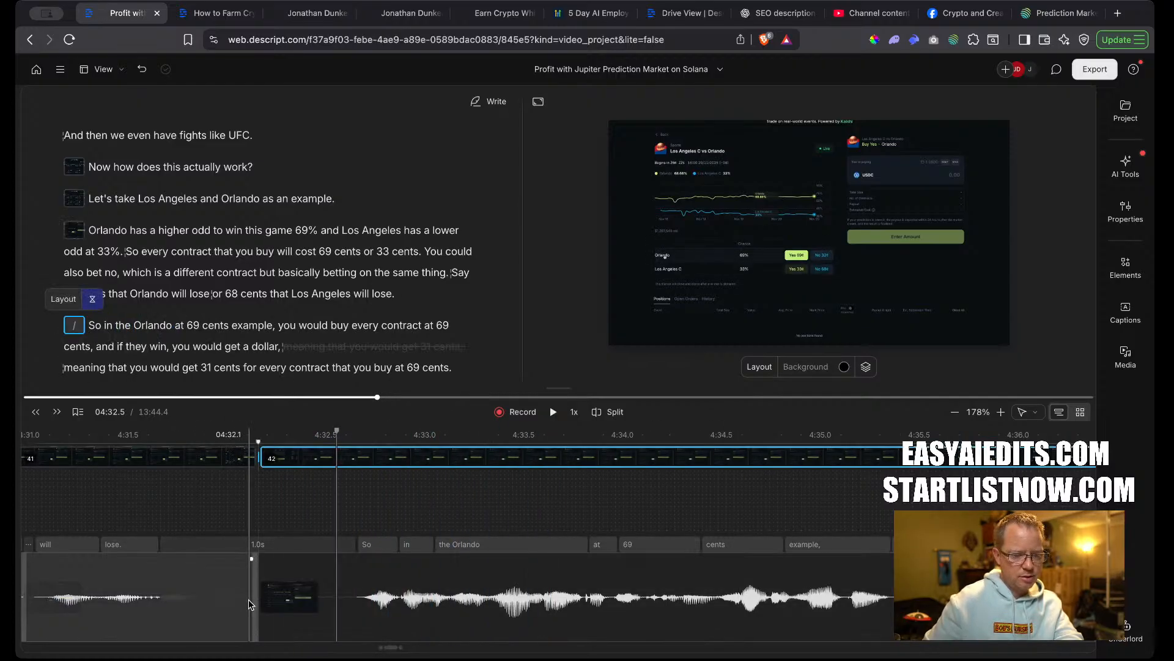
drag(249, 604, 296, 608)
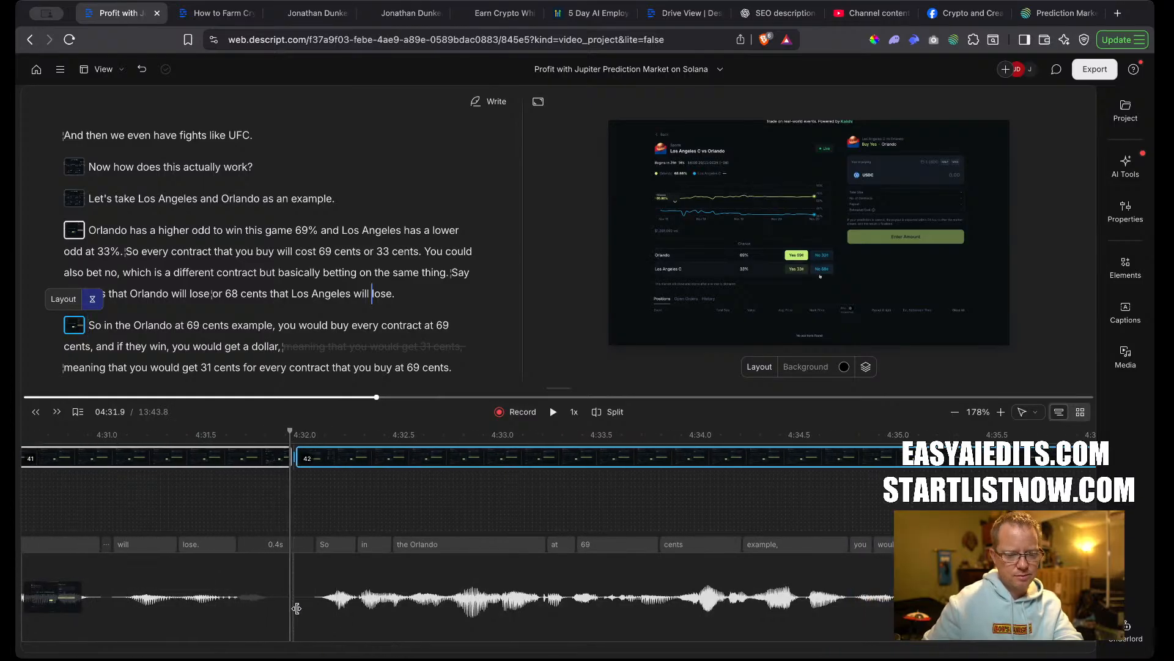
Remove the commas after "example", "69 cents" and "if they win" in the Orlando paragraph.
click(178, 439)
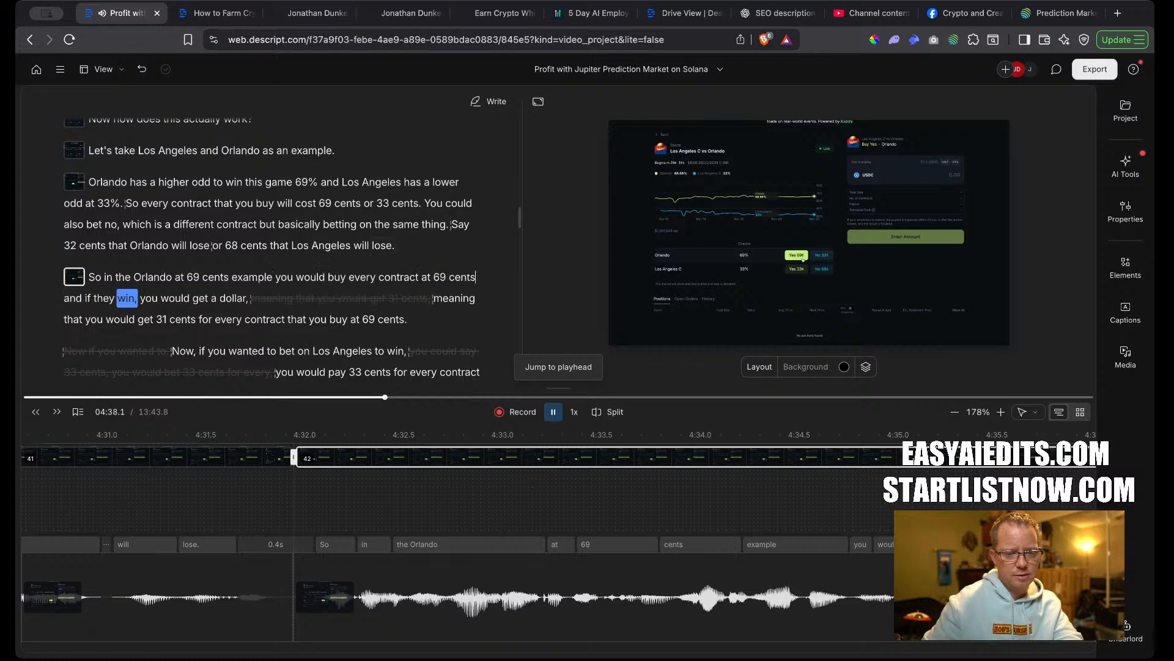
click(138, 298)
key(BackSpace)
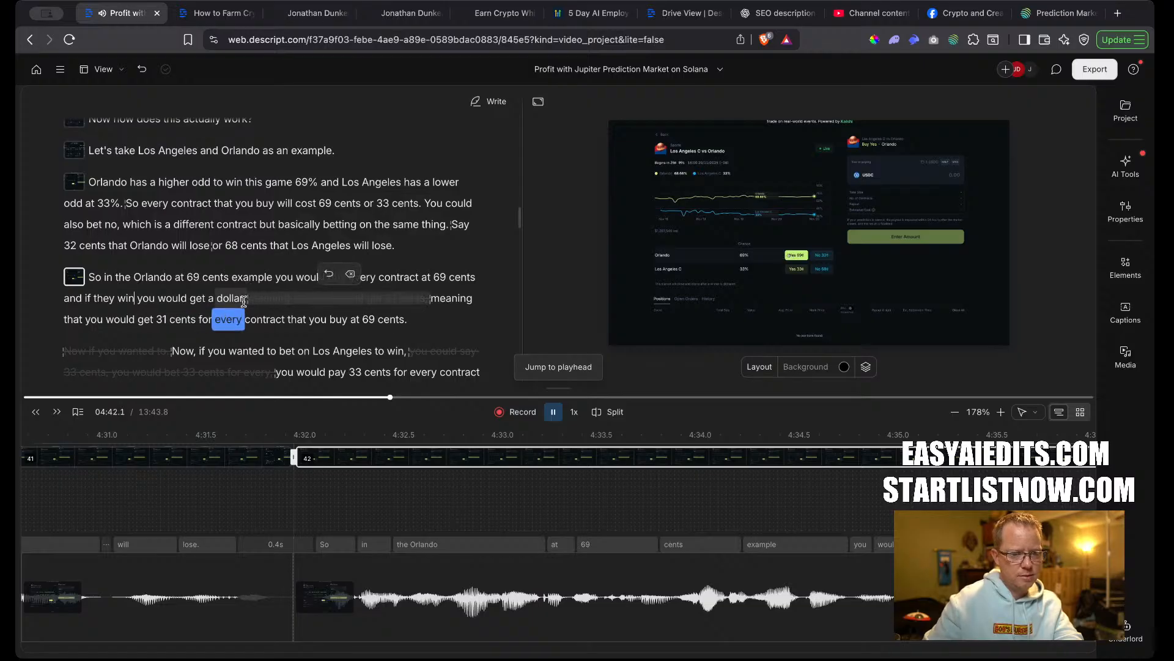
Delete the struck-out "meaning that you would get 31 cents," for good and remove the comma after "dollar".
click(350, 274)
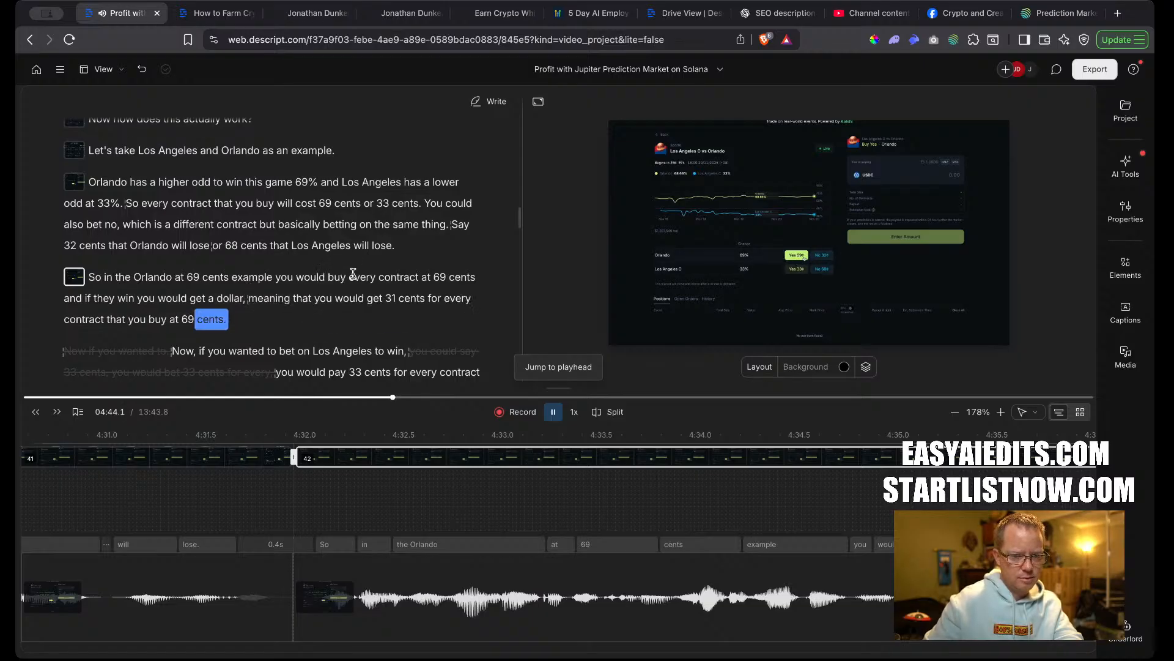
key(space)
click(245, 299)
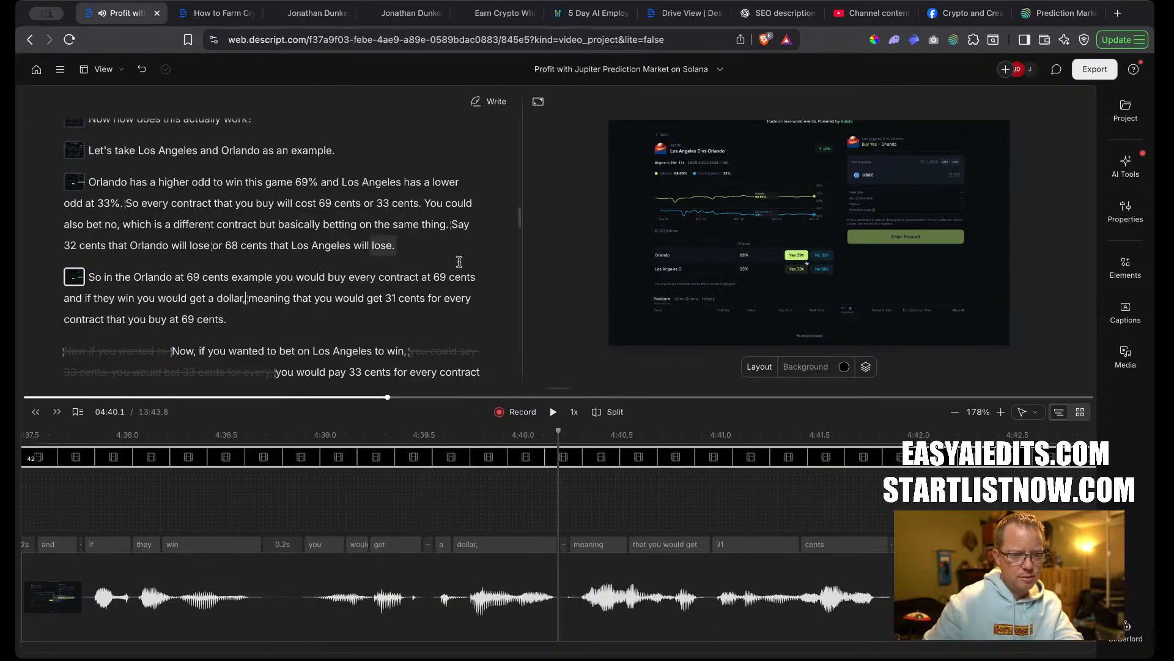
key(space)
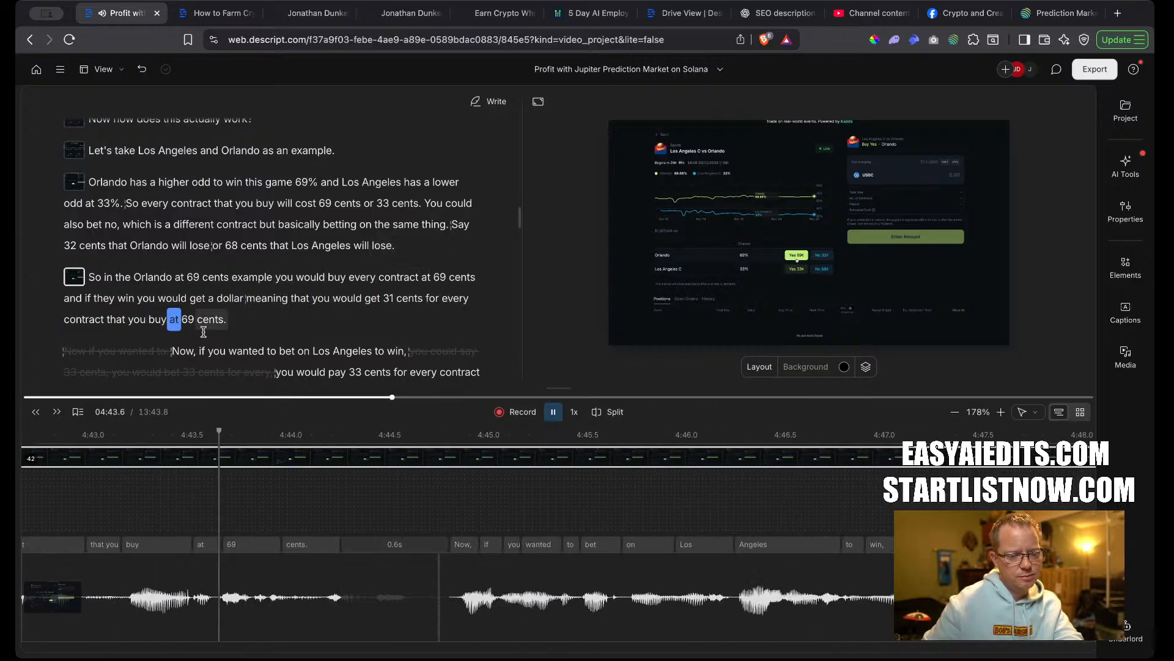
Delete the struck-out "Now if you wanted to" for good and start a new scene at "Now, if you wanted to bet".
key(space)
mouse_move(140, 338)
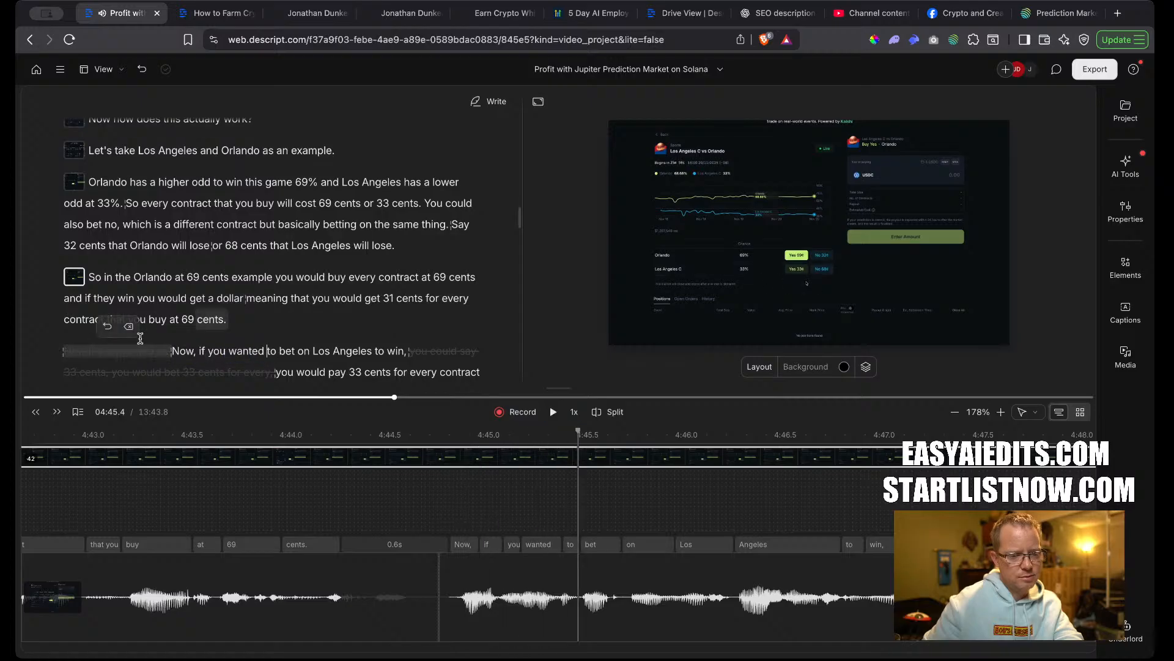
click(129, 327)
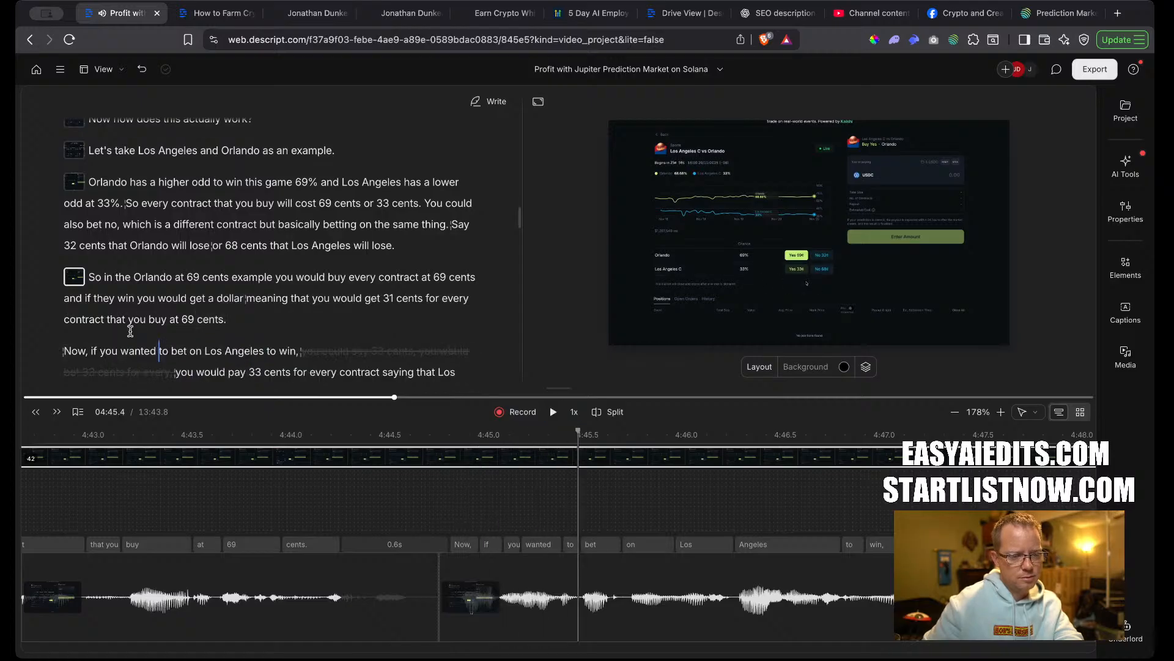
key(space)
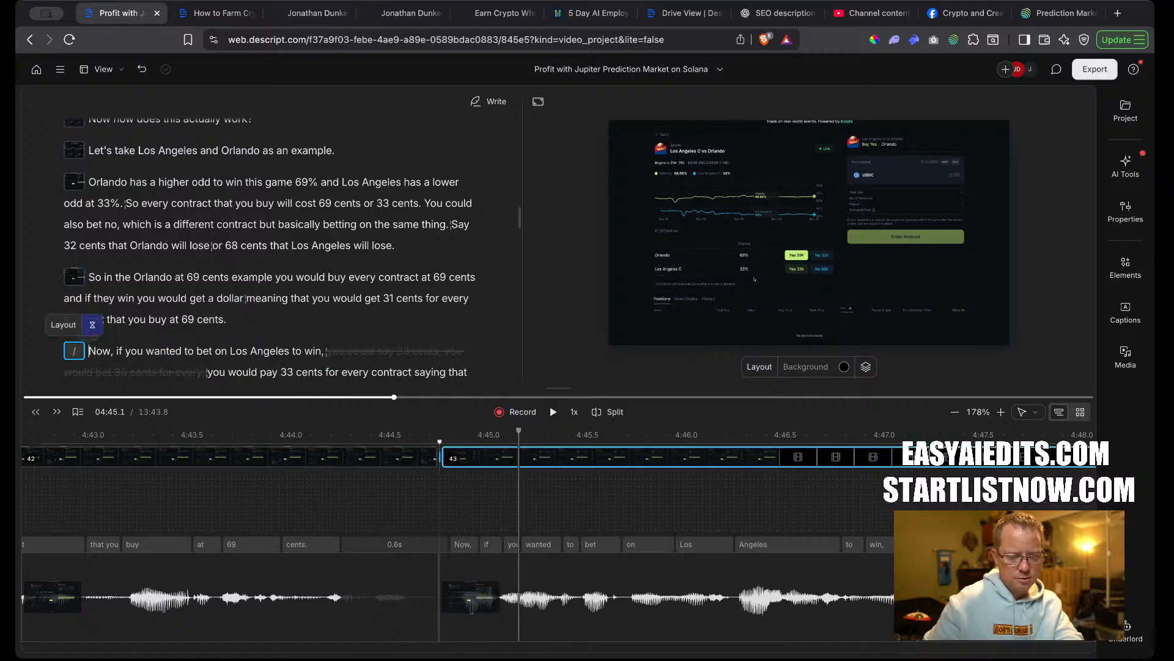
Remove the comma after "Now" at the start of the new scene.
click(115, 352)
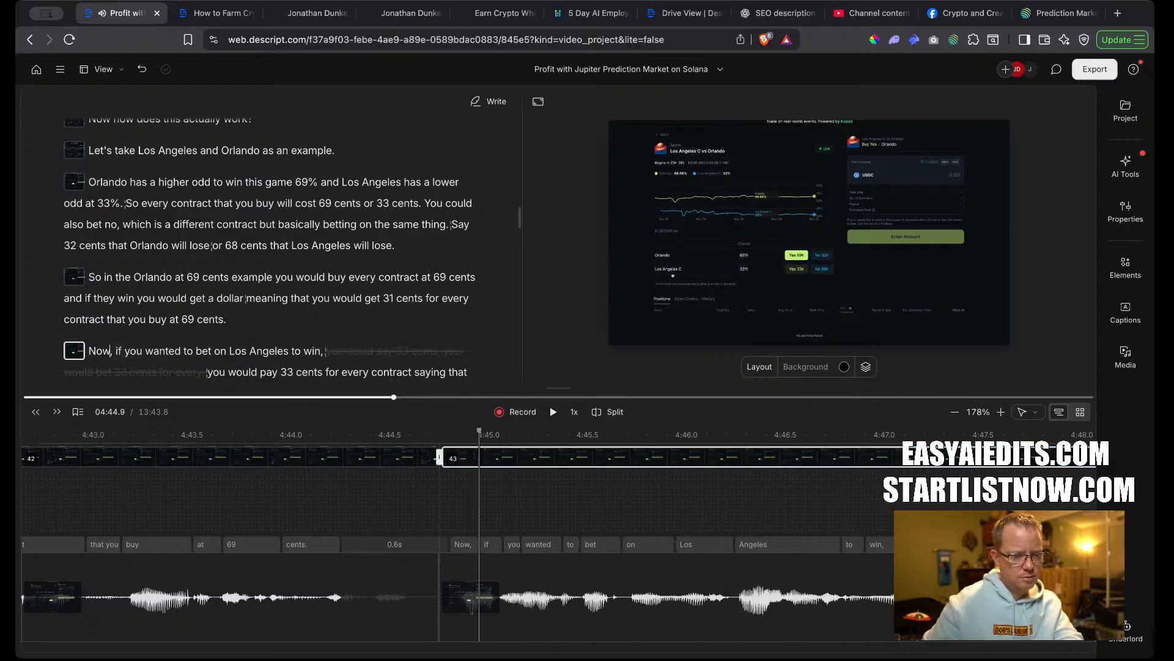
key(alt+shift+Left)
key(Right)
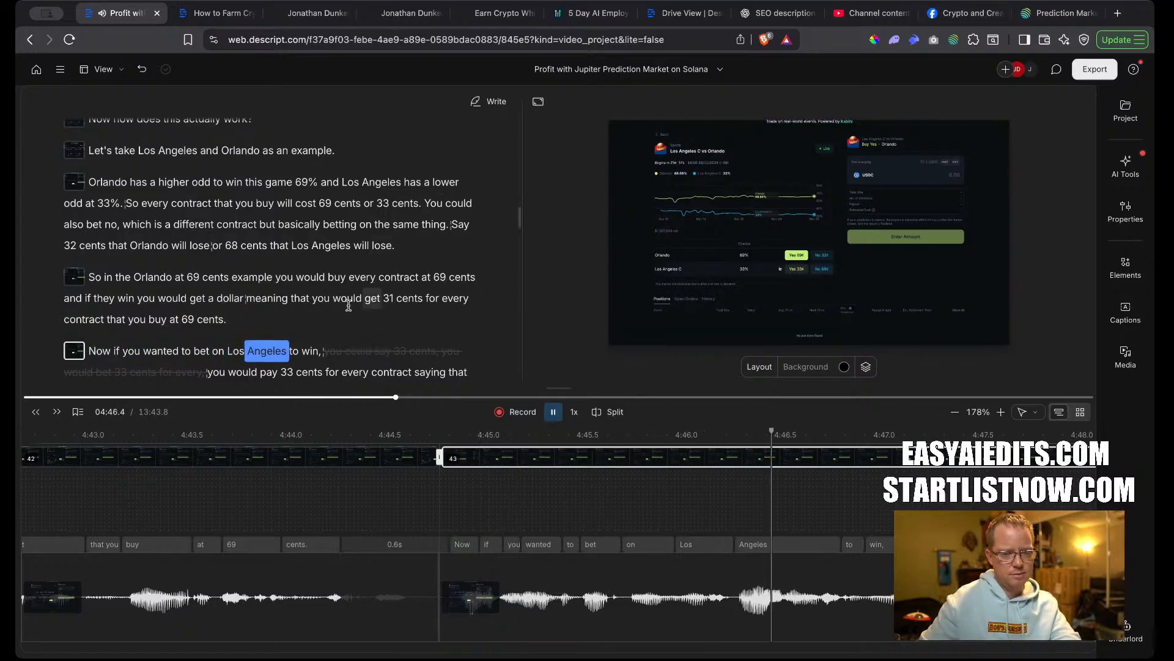
Delete the struck-out retake before "you would pay 33 cents" for good and remove the comma after "Los Angeles to win".
scroll(338, 309, down, 2)
scroll(339, 309, down, 2)
click(346, 249)
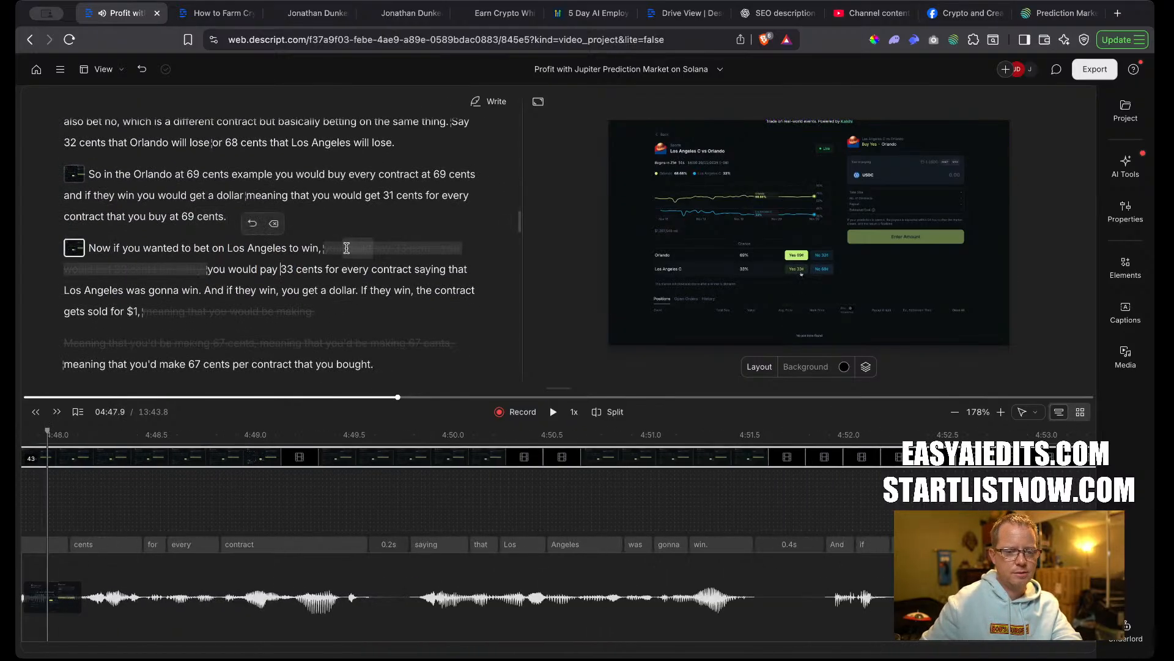
click(281, 226)
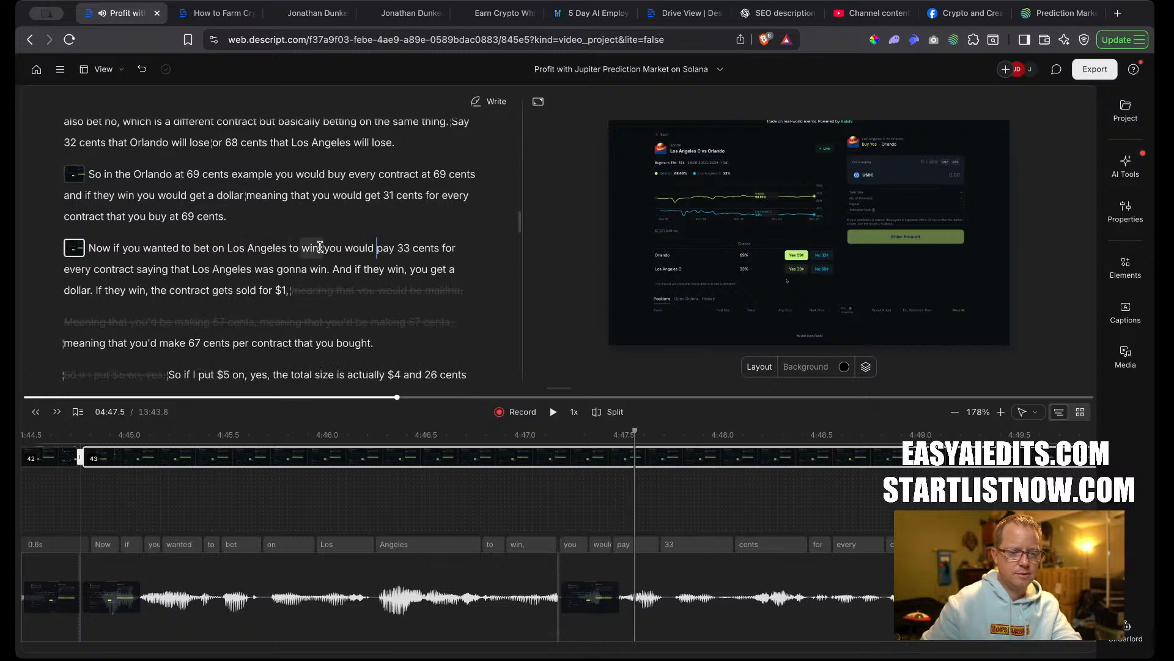
key(space)
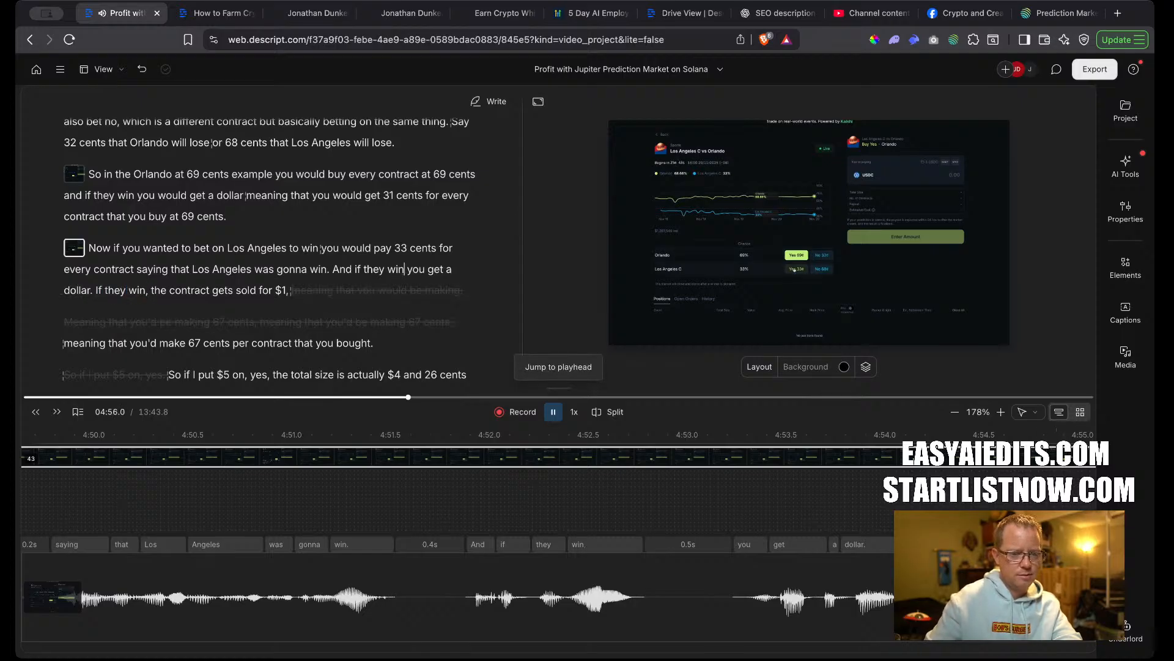
Delete the sentence "And if they win, you get a dollar." and remove the comma after "If they win".
key(space)
drag(94, 291, 333, 269)
key(BackSpace)
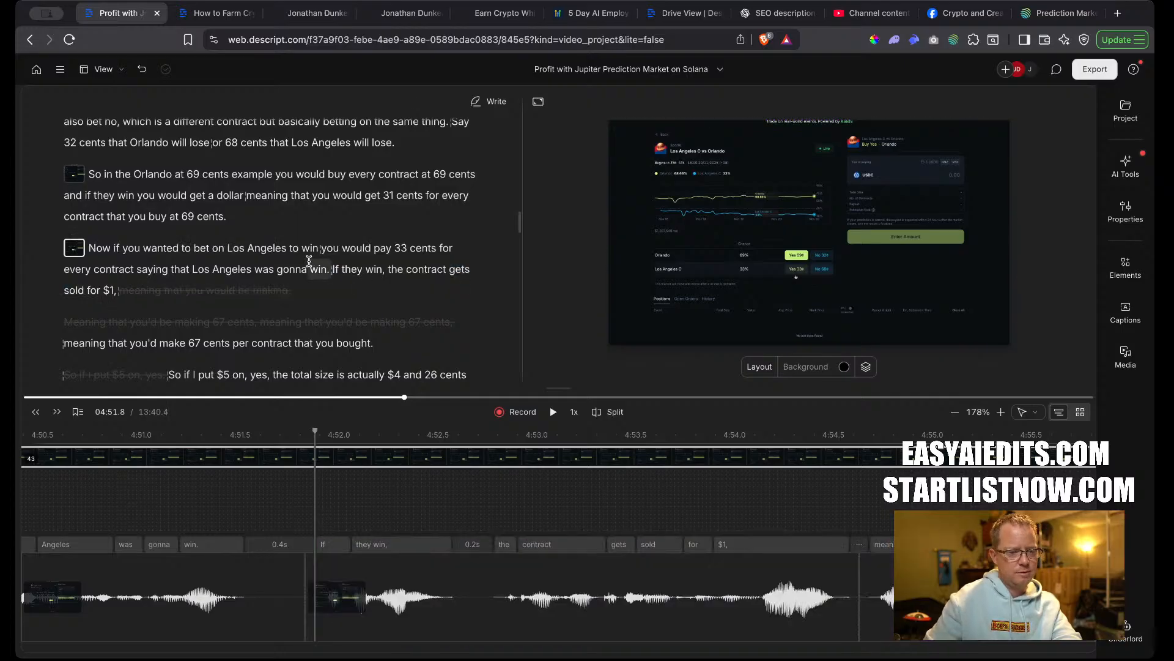
key(space)
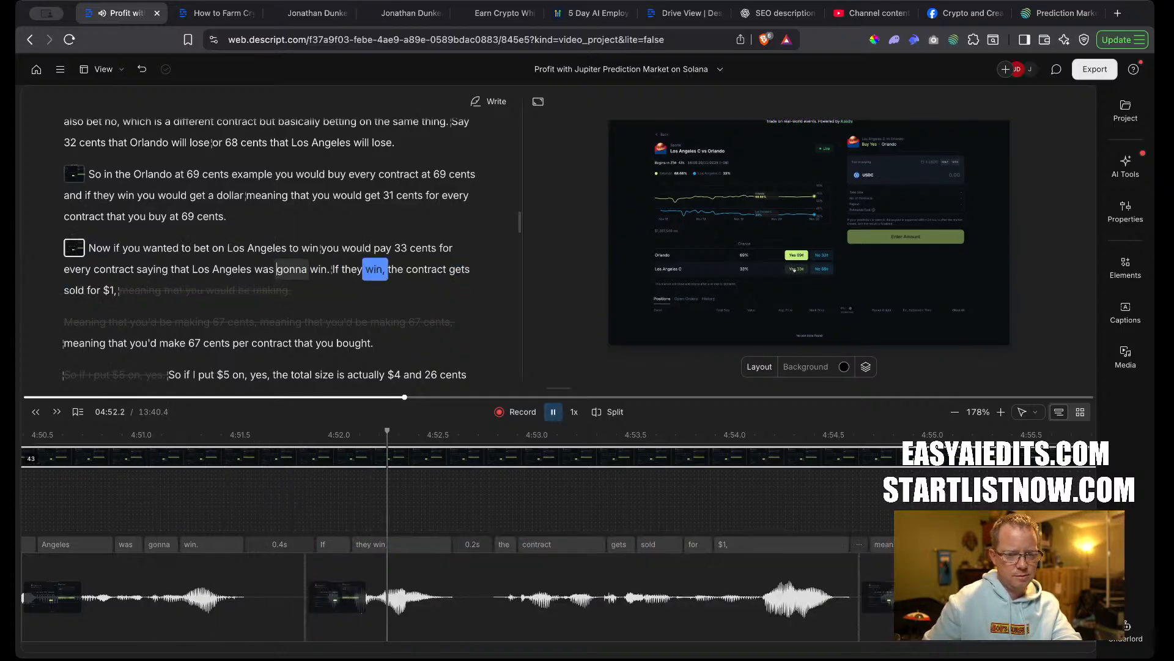
key(BackSpace)
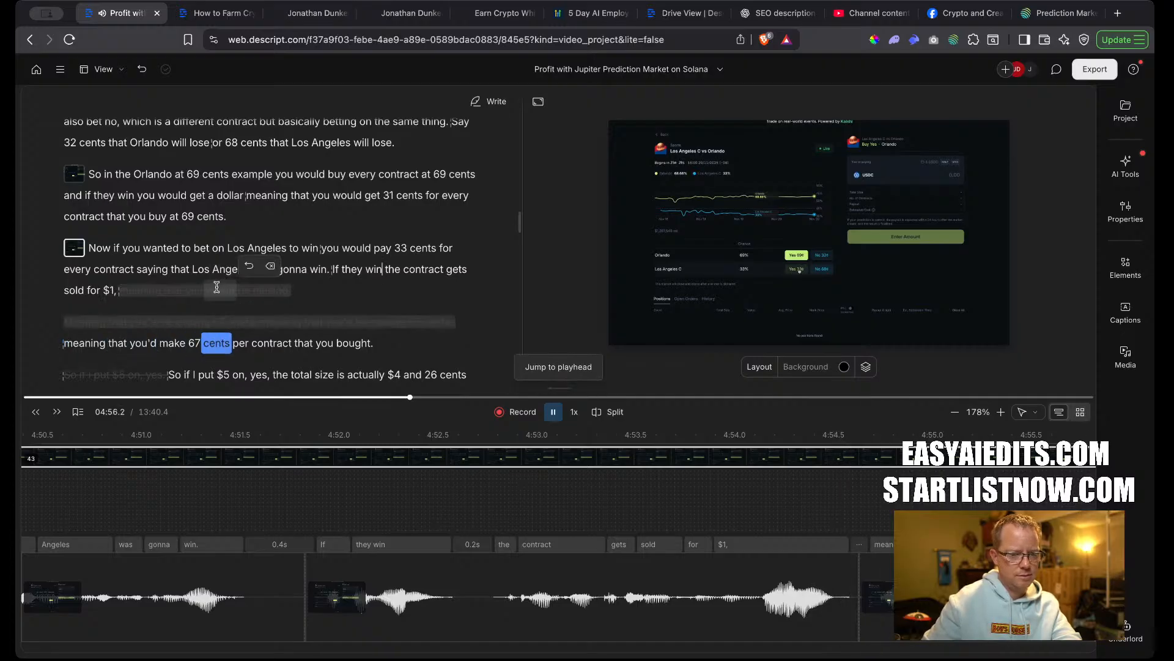
Delete the struck-out retakes between "$1," and "meaning that you'd make 67 cents" for good and remove the comma after "$1".
key(space)
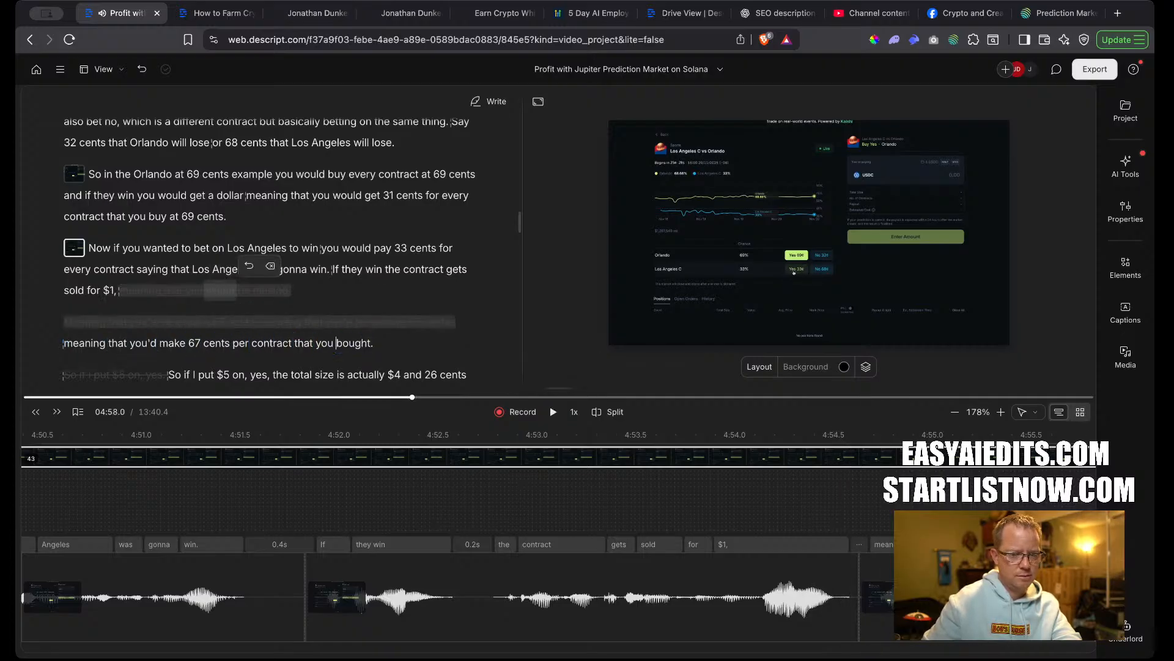
click(271, 266)
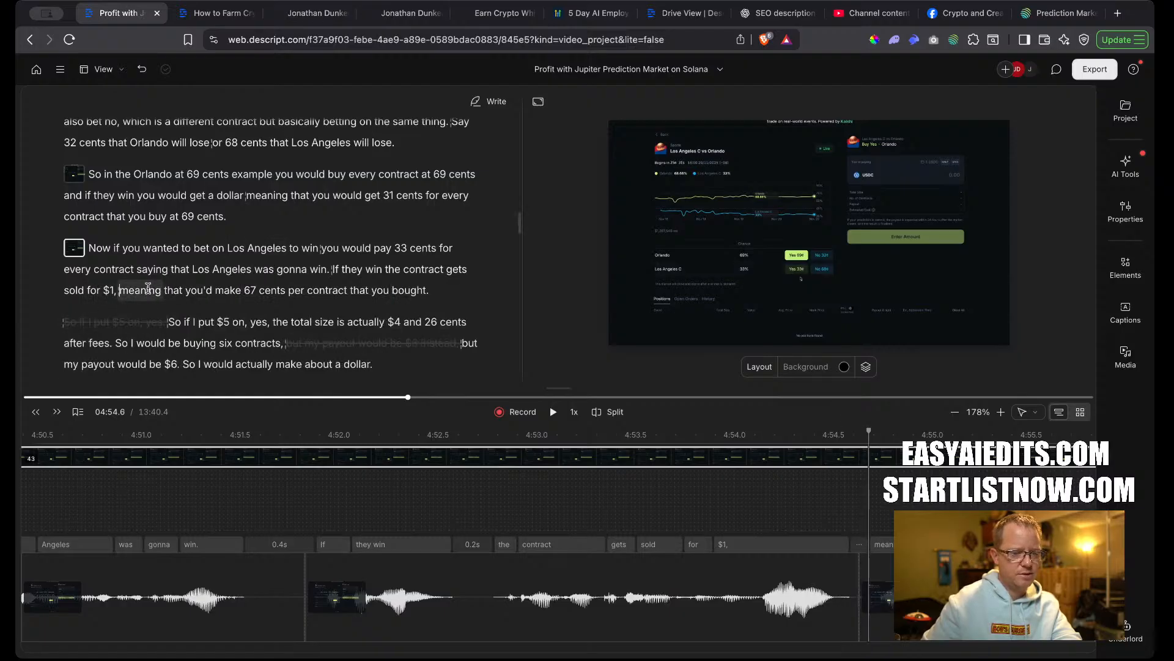
key(BackSpace)
double_click(72, 289)
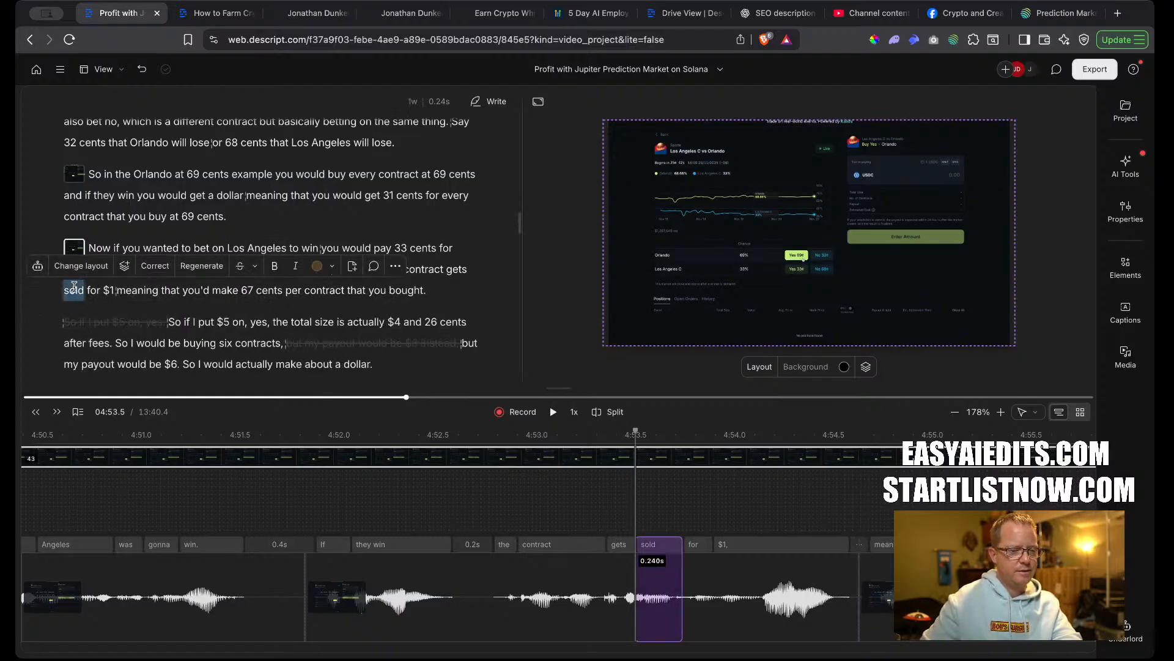
key(space)
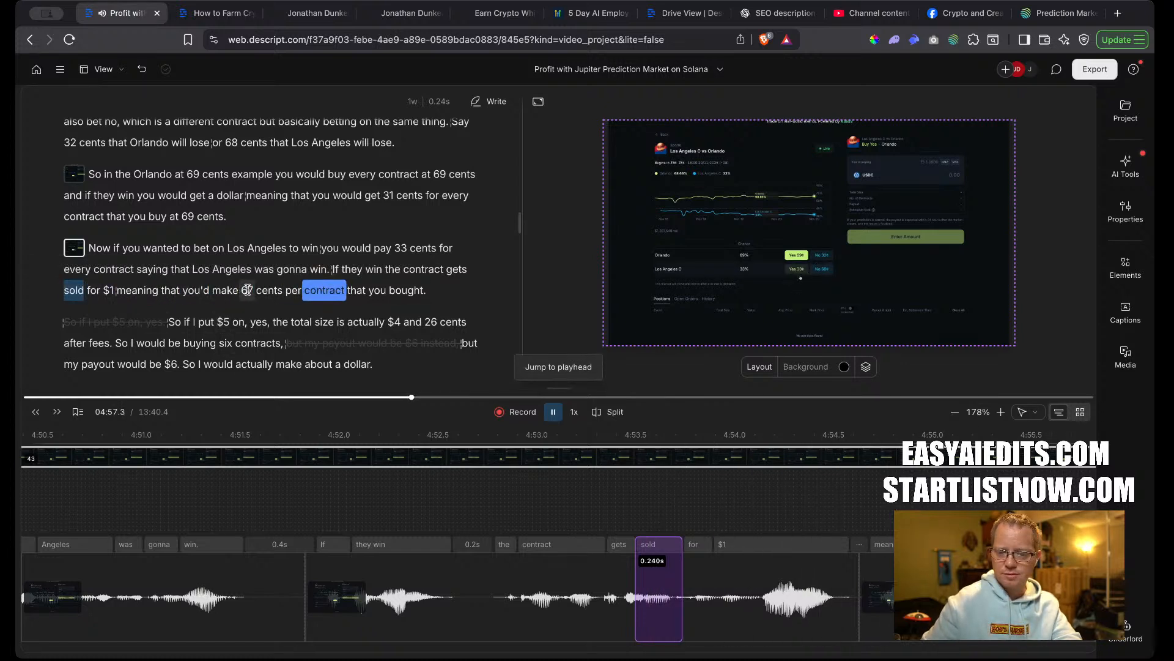
Delete the struck-out "So if I put $5 on, yes," for good and play the edit back from "meaning that you'd make".
key(space)
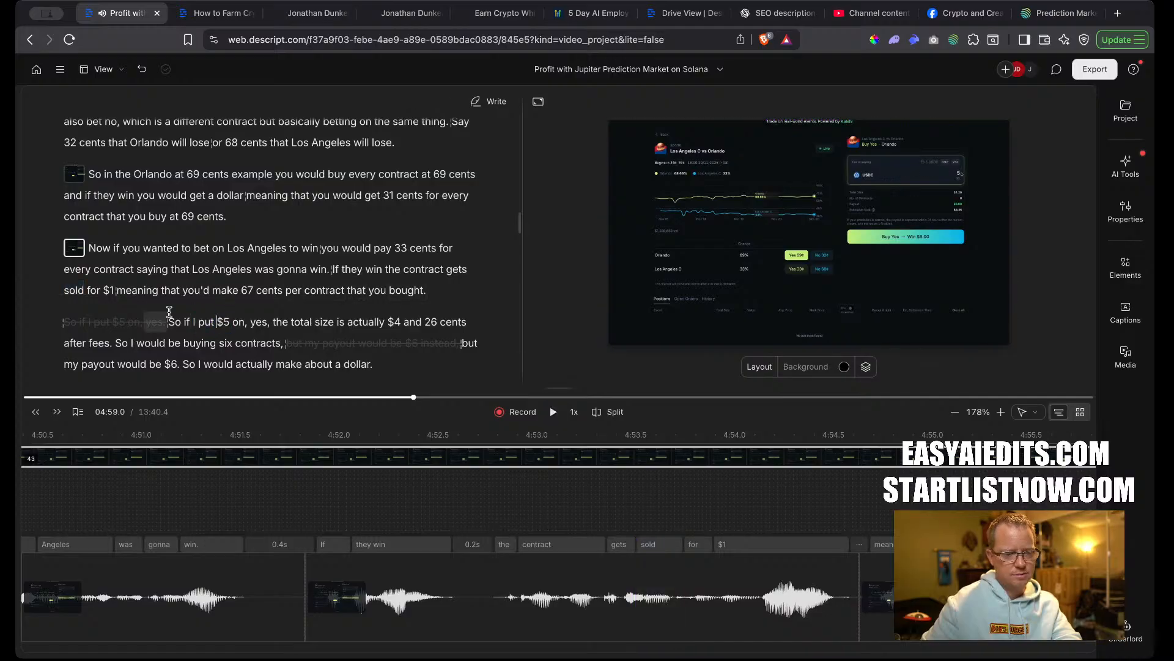
click(126, 299)
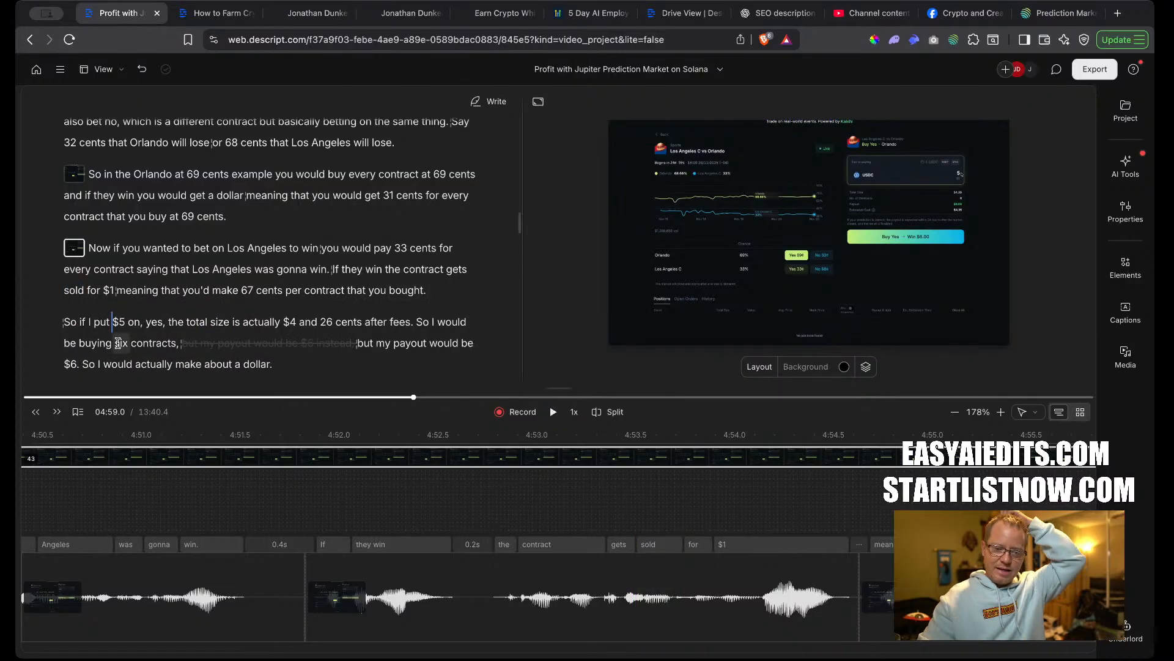
scroll(201, 313, down, 1)
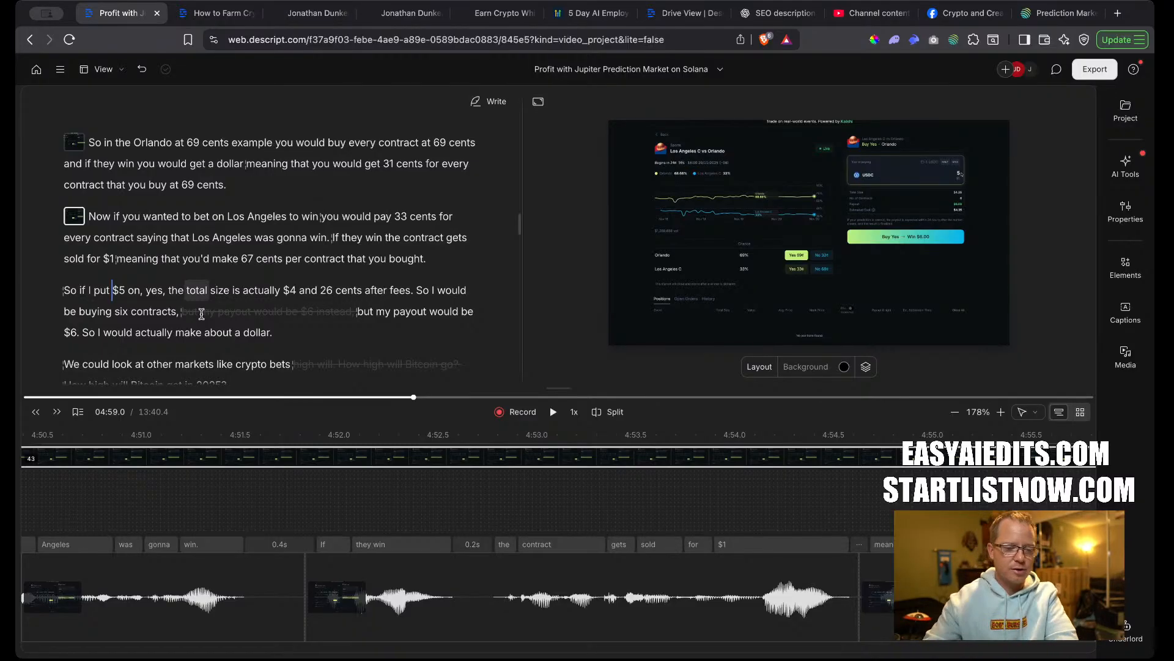
click(118, 260)
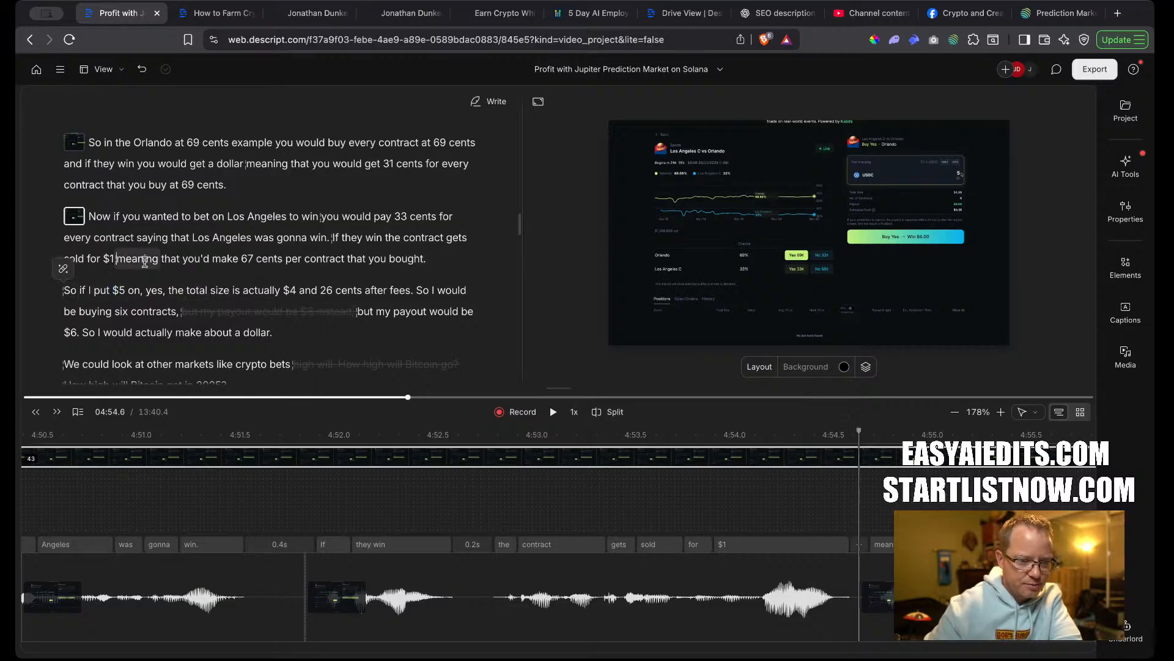
key(space)
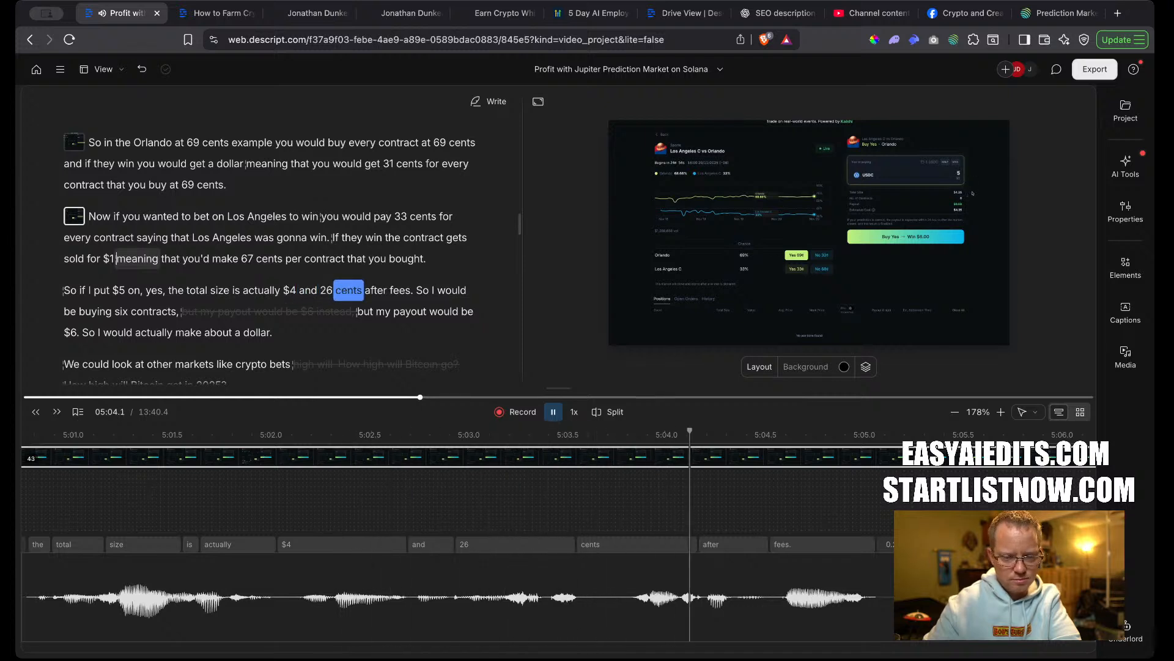
Correct the transcript text "$4 and 26" to "$4.26" and play the passage back.
key(space)
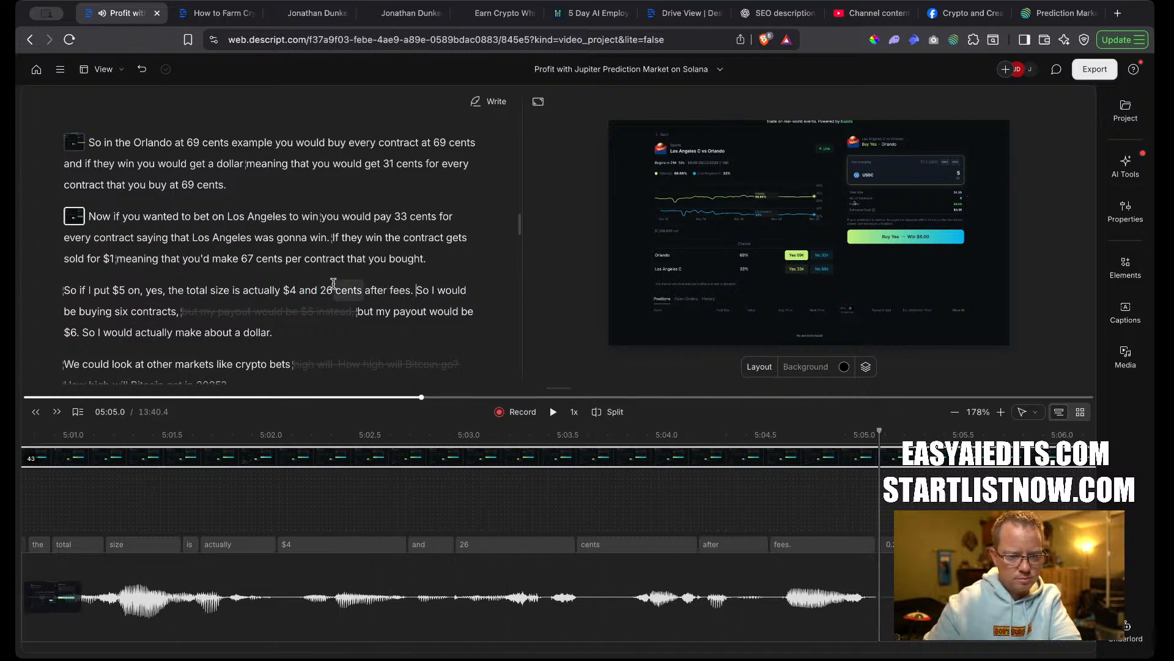
drag(330, 294, 284, 291)
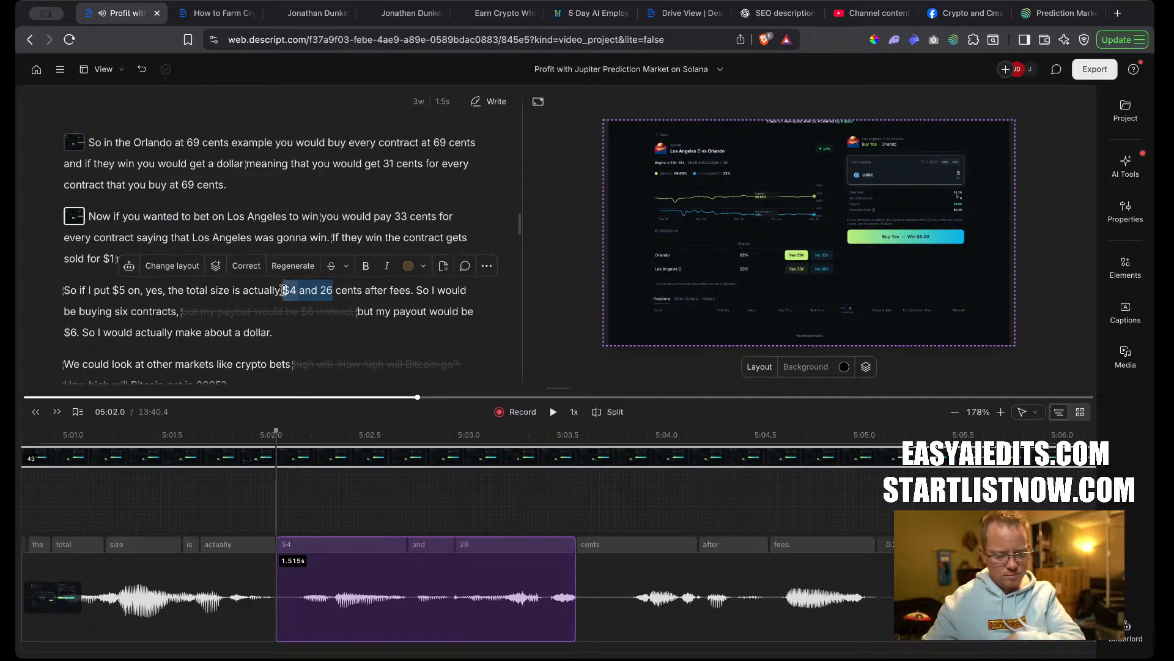
click(243, 262)
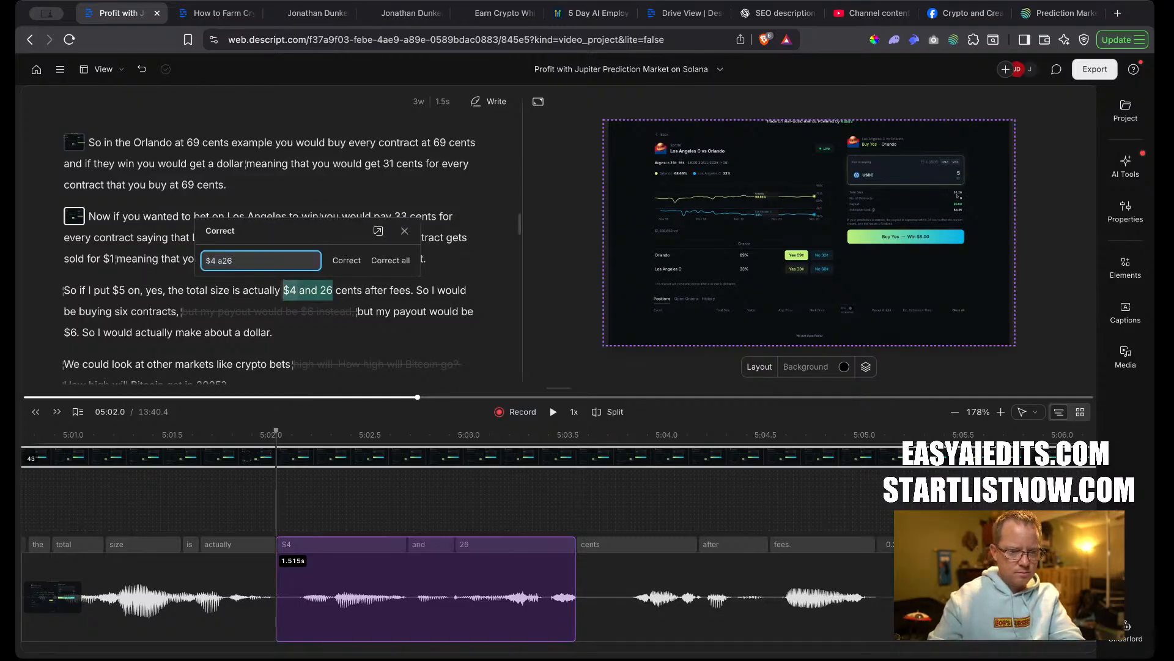
text(.)
key(Return)
key(space)
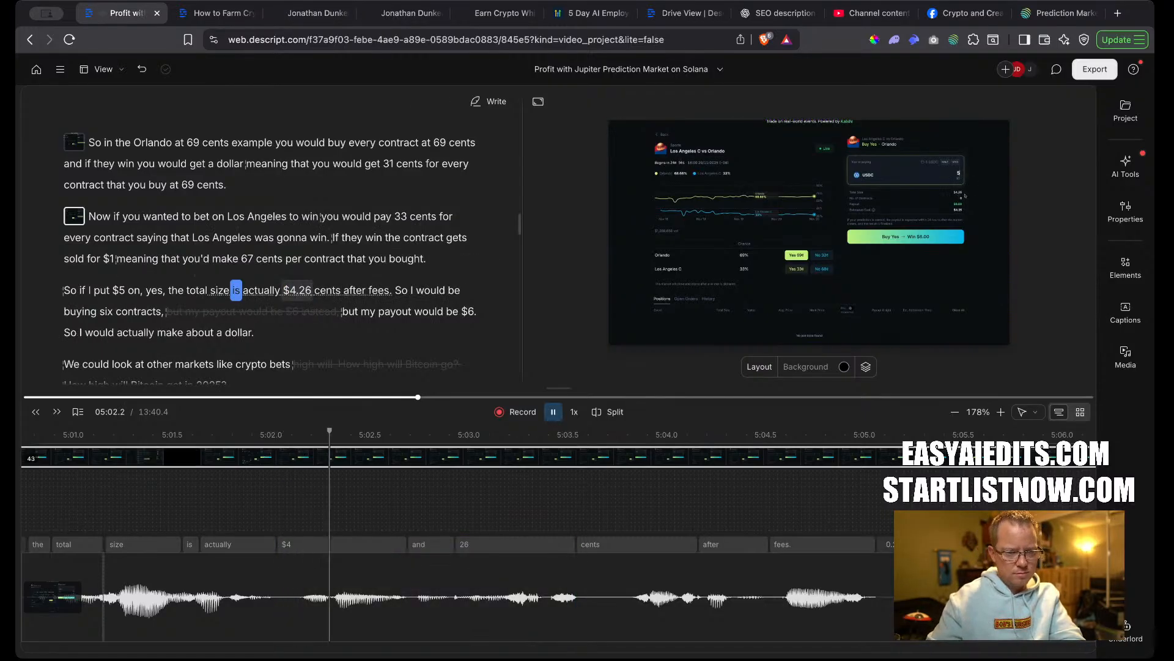
Add a new scene before "So if I put $5 on", remove the comma after "on" and play from there.
key(space)
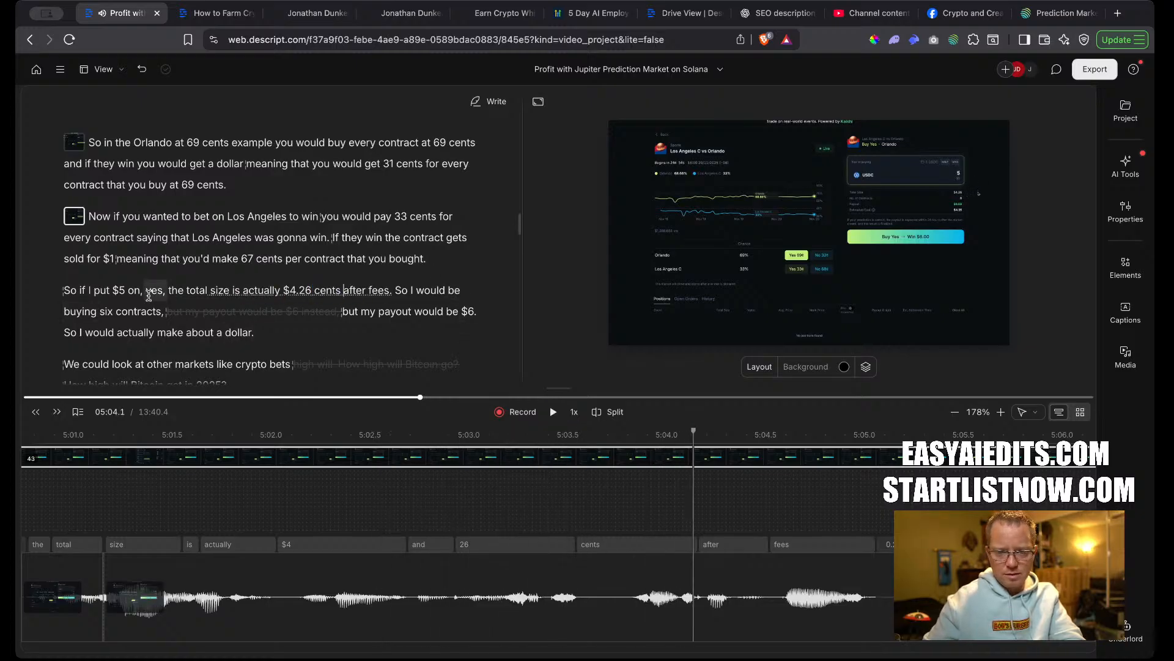
click(67, 291)
key(space)
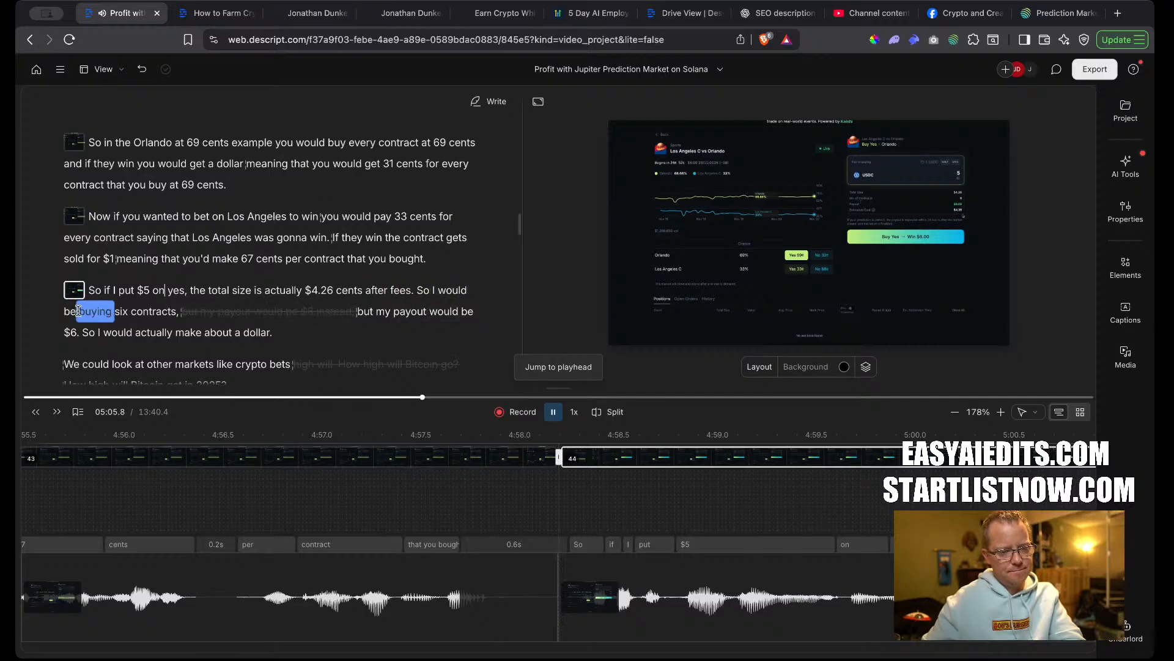
Correct "six" to "6" in "buying six contracts" and play on from there.
double_click(123, 313)
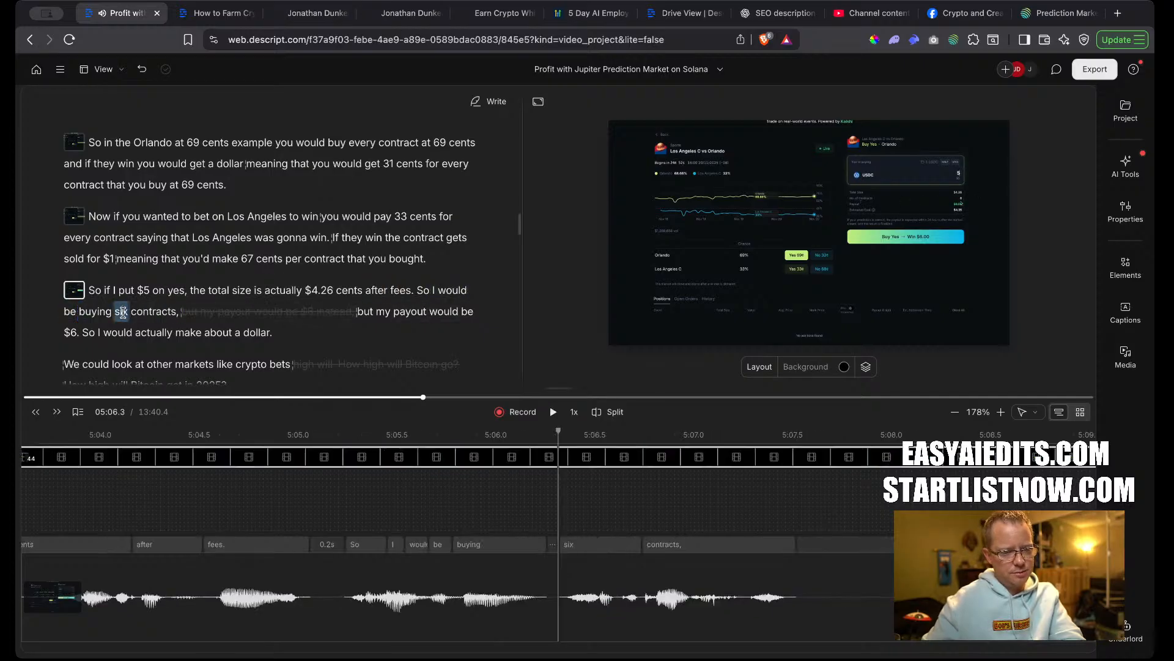
text(6)
key(Return)
key(space)
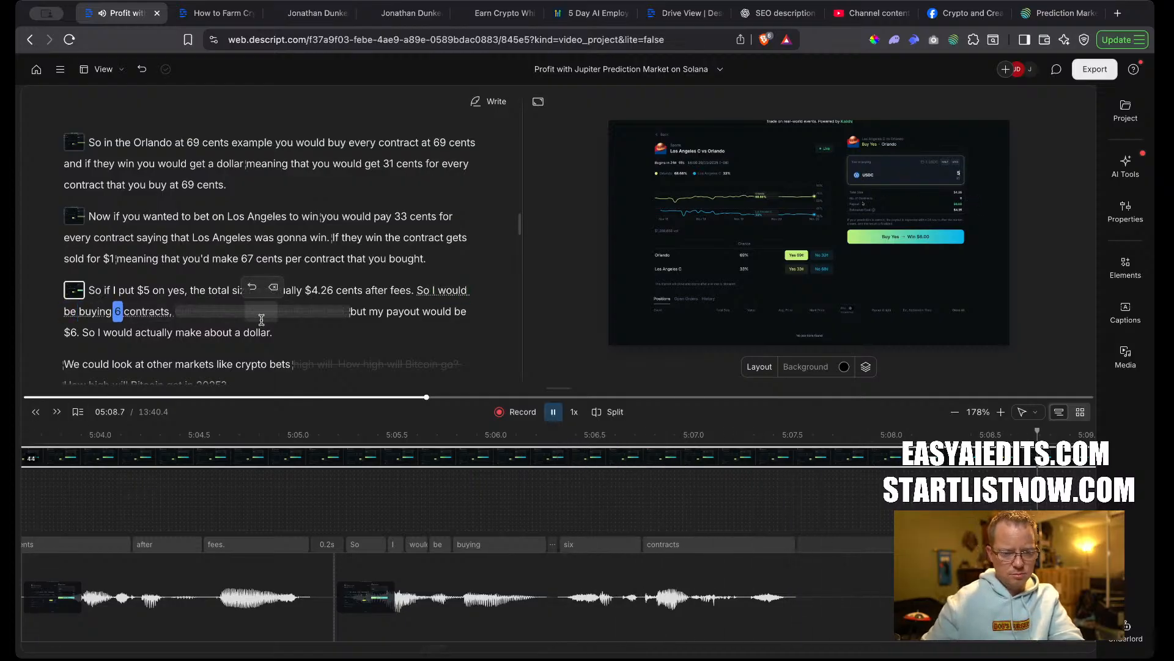
Delete the struck-out retake before "but my payout would be" for good and remove the comma after "contracts".
key(space)
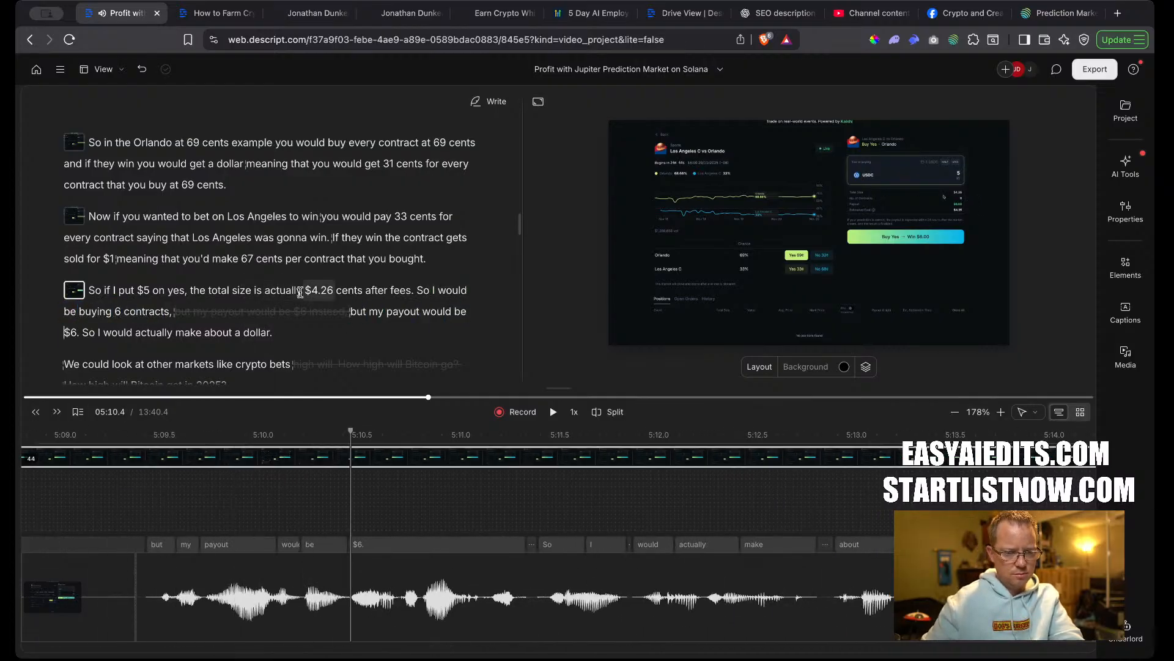
click(289, 312)
click(277, 288)
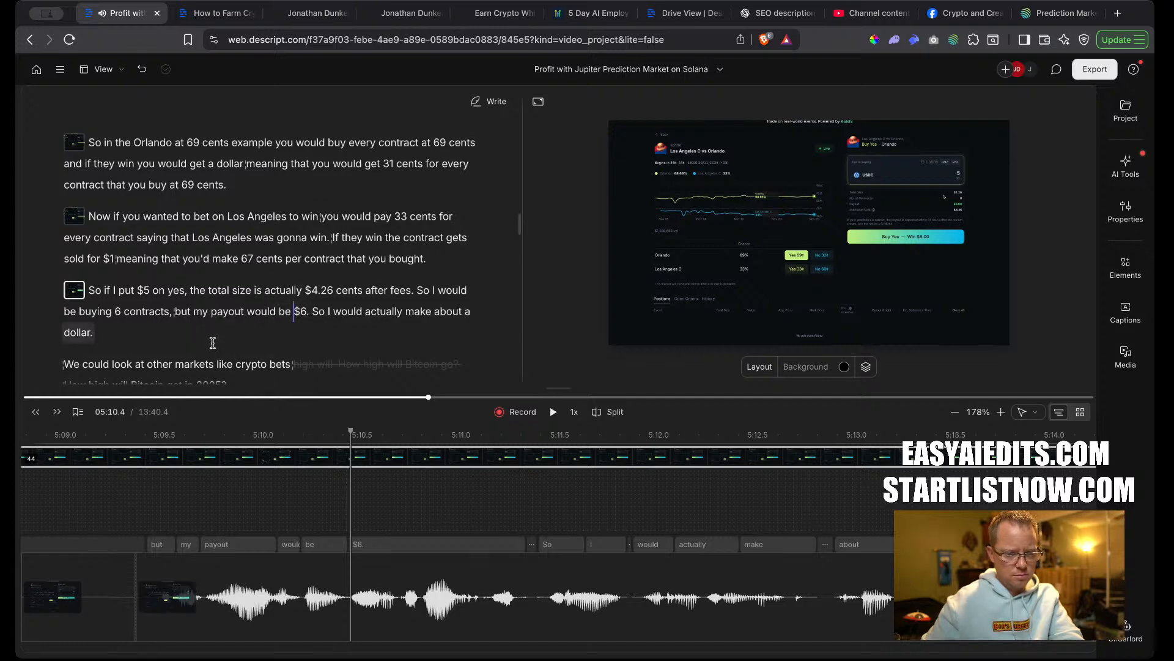
key(BackSpace)
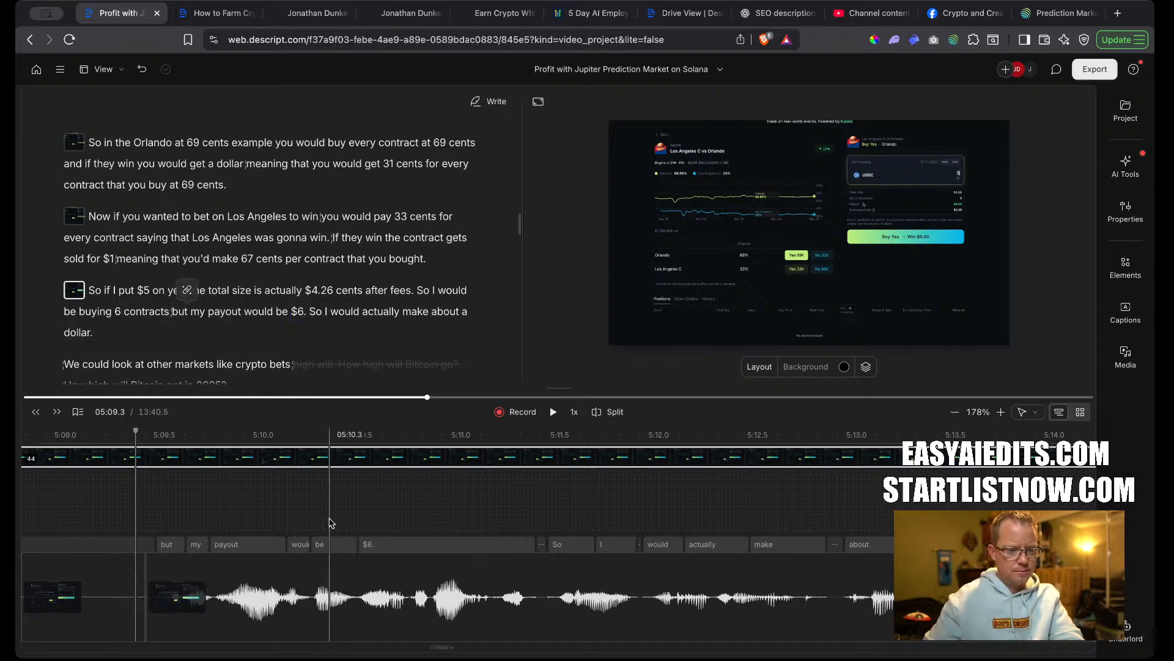
Trim the pause between "contracts" and "but my payout" to 0.1 s and play back from "payout".
scroll(269, 616, left, 7)
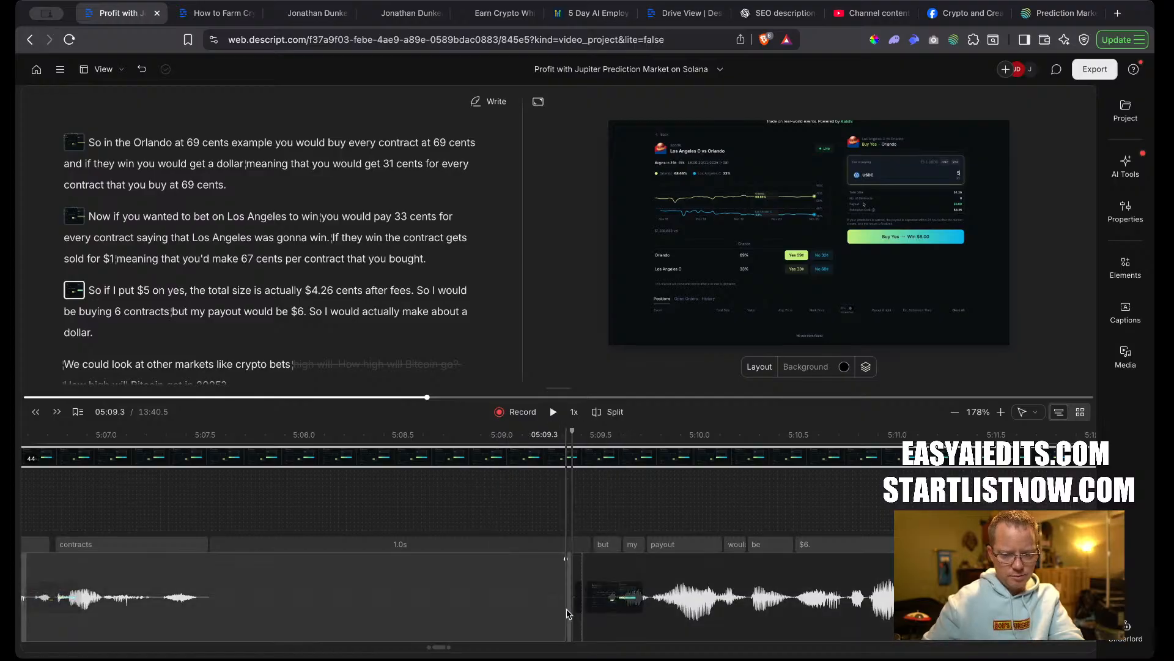
drag(617, 618, 218, 609)
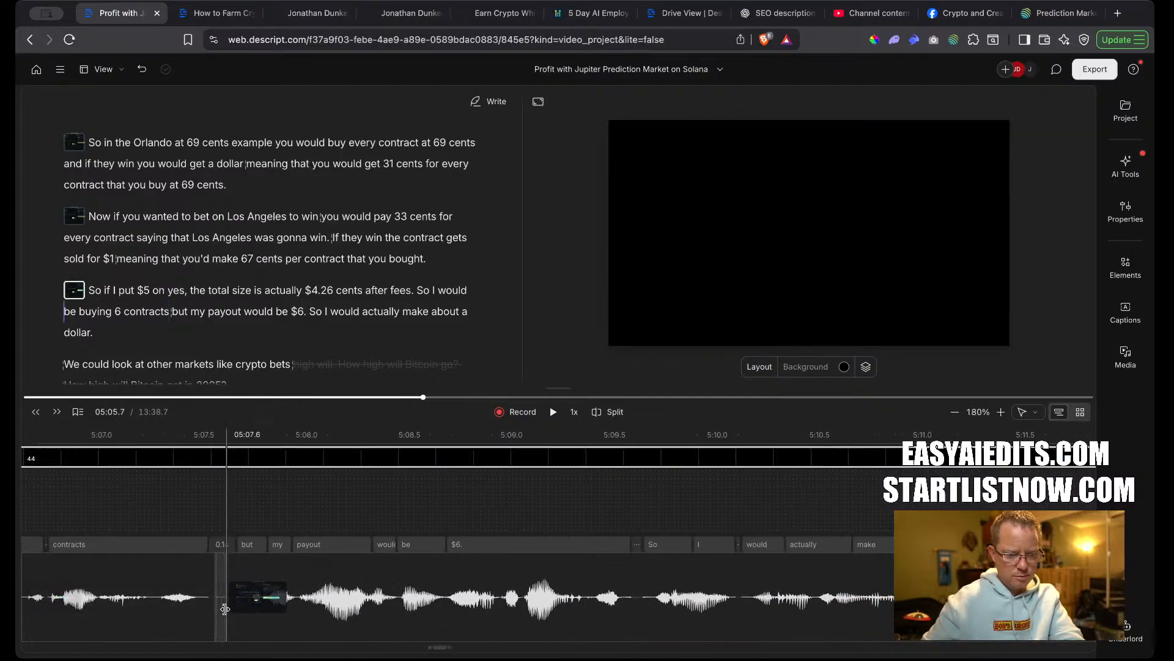
click(219, 609)
scroll(220, 610, up, 2)
scroll(225, 611, down, 1)
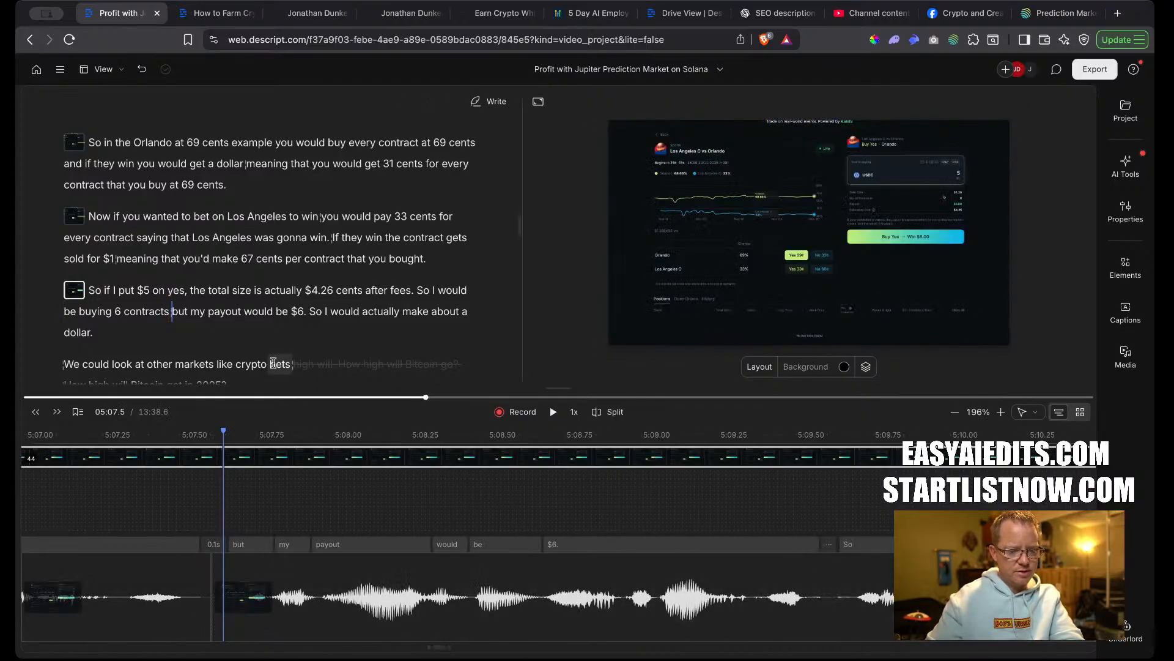
click(200, 323)
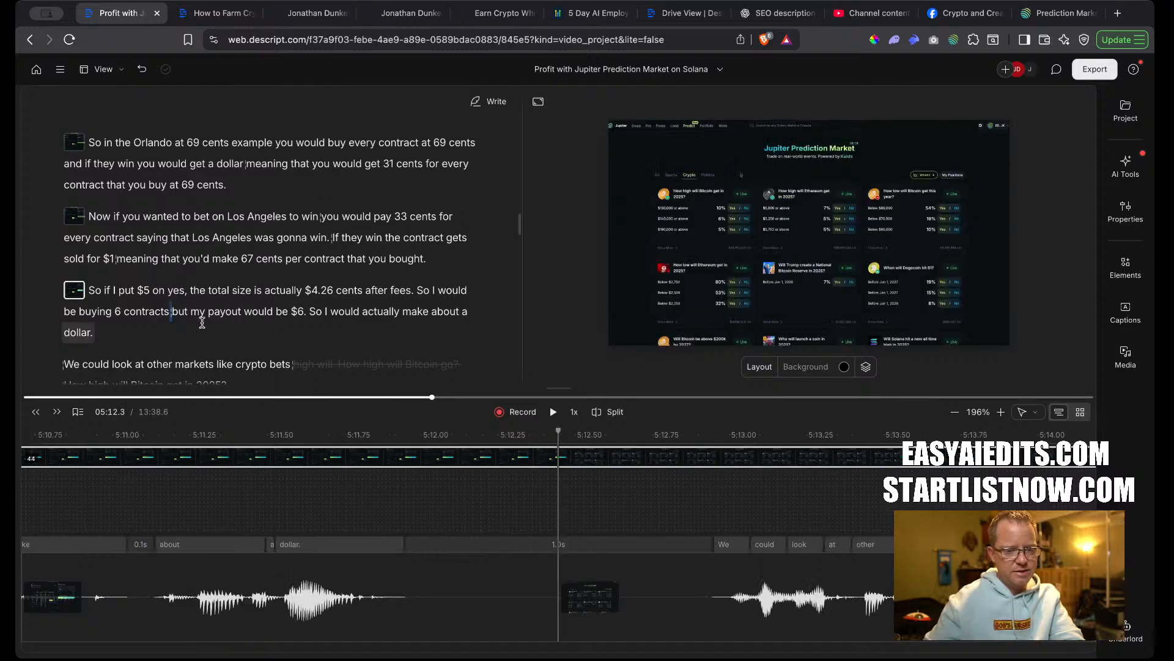
click(230, 309)
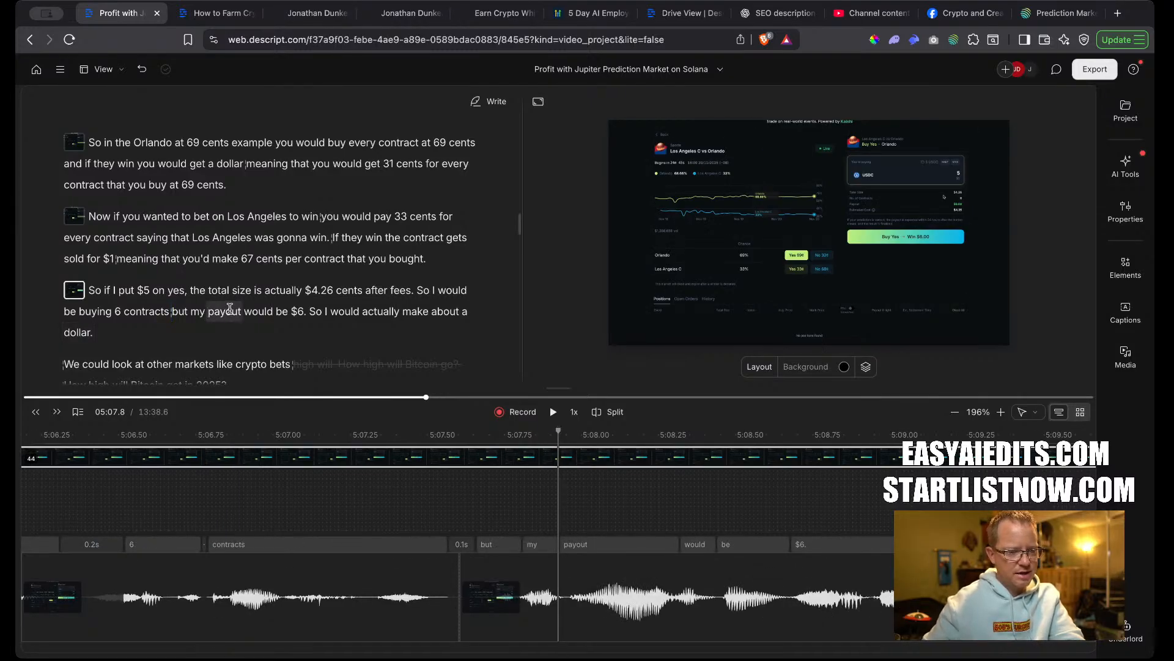
key(space)
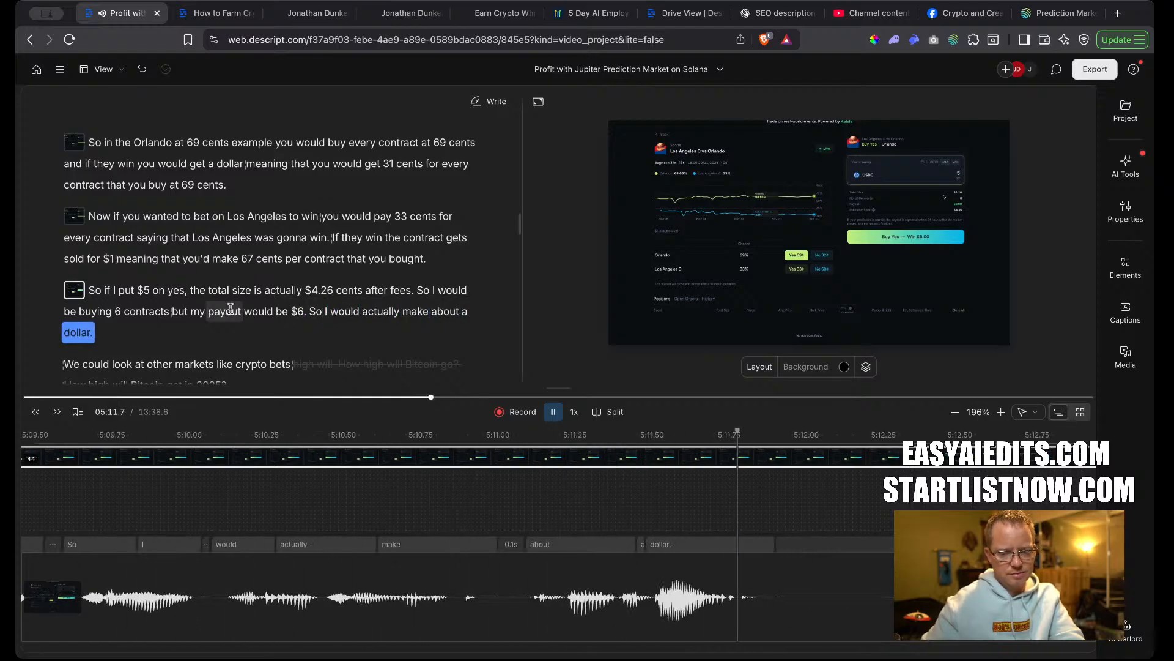
Trim the pause between "about a dollar" and "We could look at other markets" to 0.2 s and play on.
key(space)
mouse_move(923, 623)
mouse_down()
mouse_move(799, 621)
mouse_move(929, 624)
mouse_up()
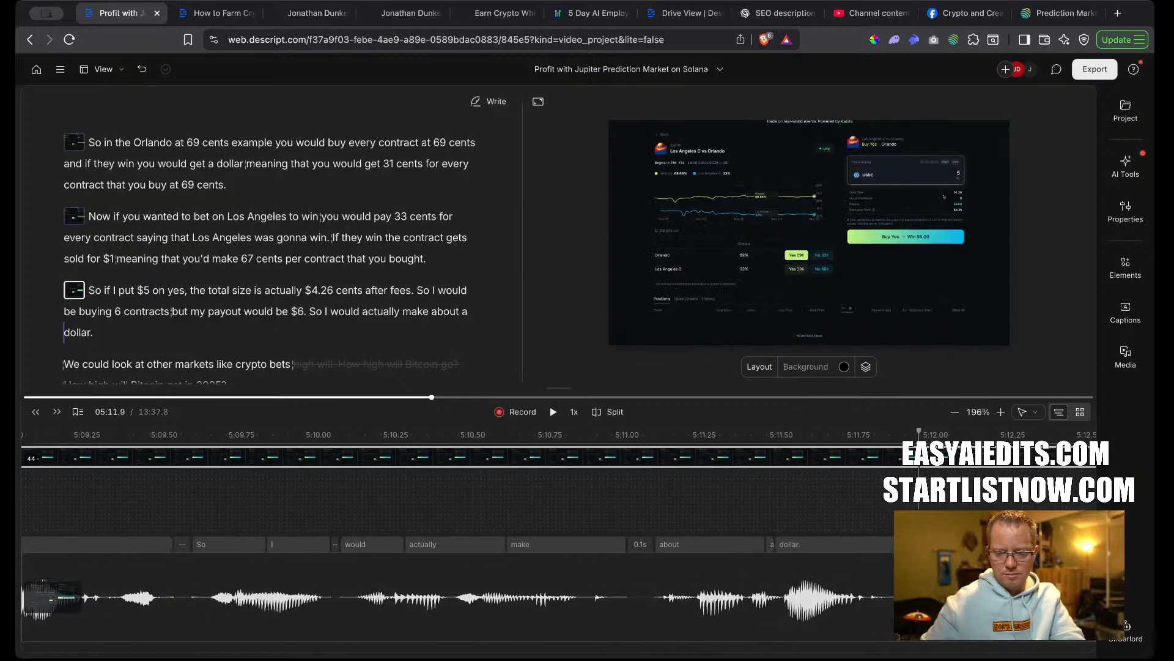
key(space)
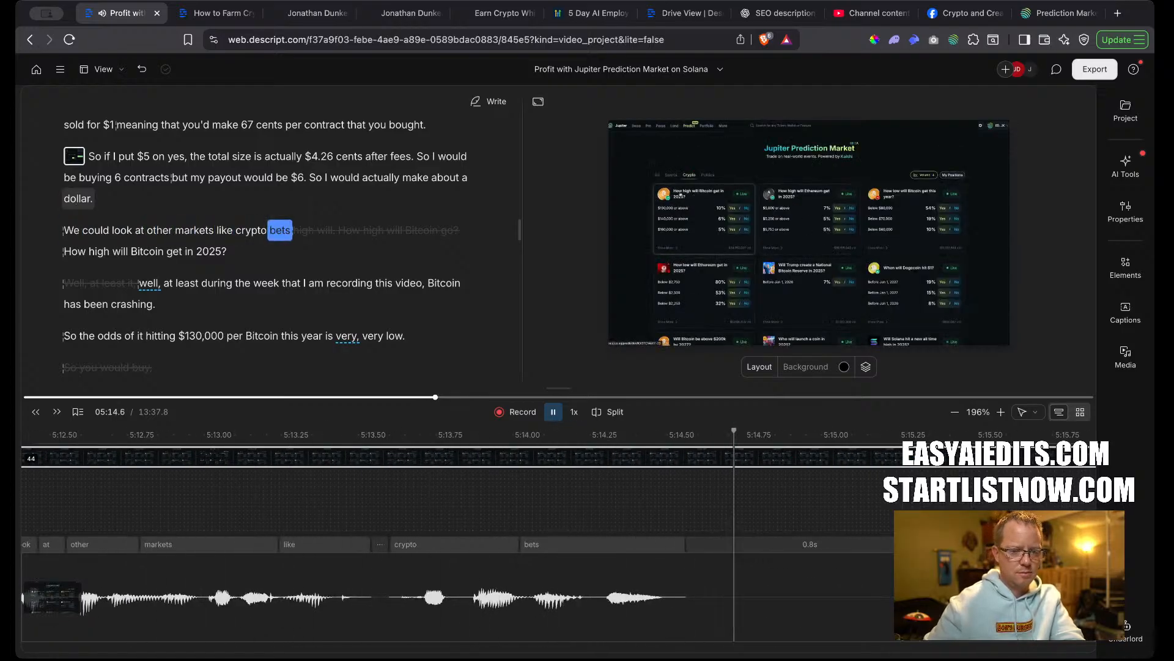
Add a new scene before "We could look at other markets like crypto bets" and play it back.
key(space)
click(65, 233)
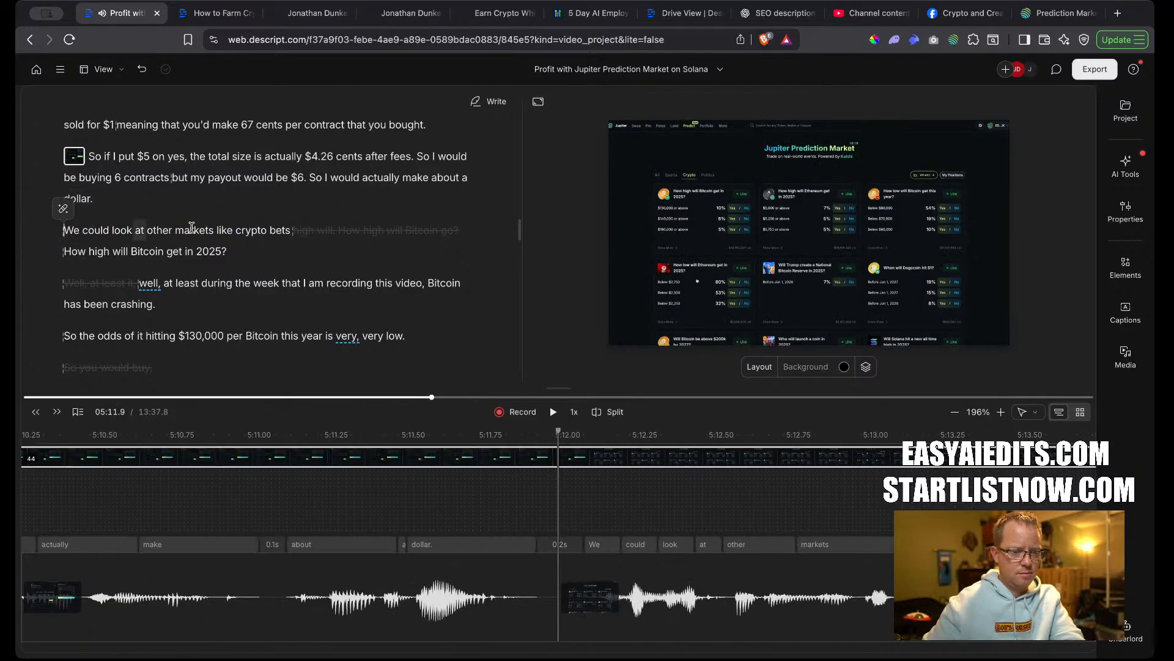
key(space)
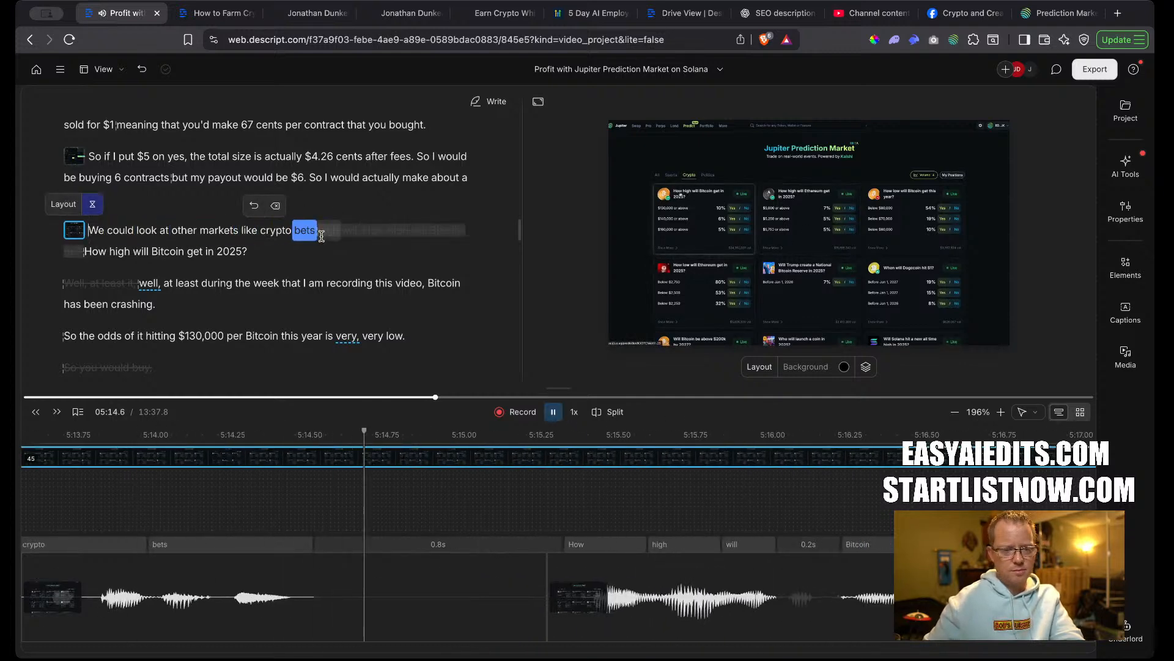
Delete the struck-out retake after "crypto bets" for good and trim the pause before "how high will Bitcoin" to 0.2 s.
key(space)
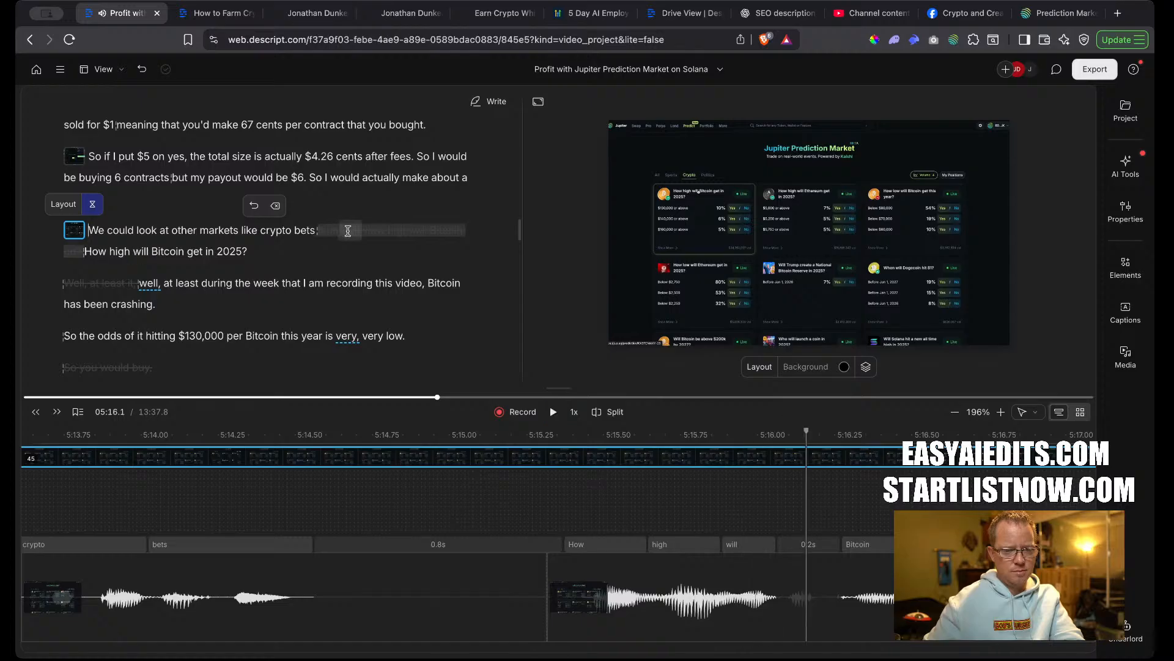
click(275, 208)
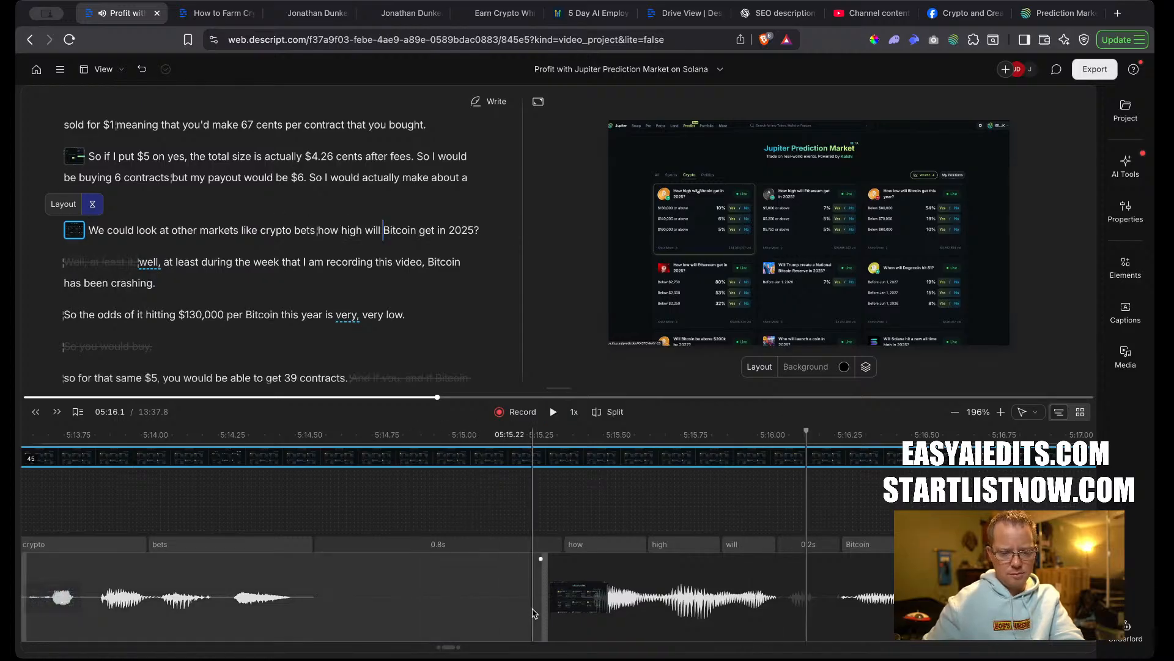
drag(545, 606, 353, 605)
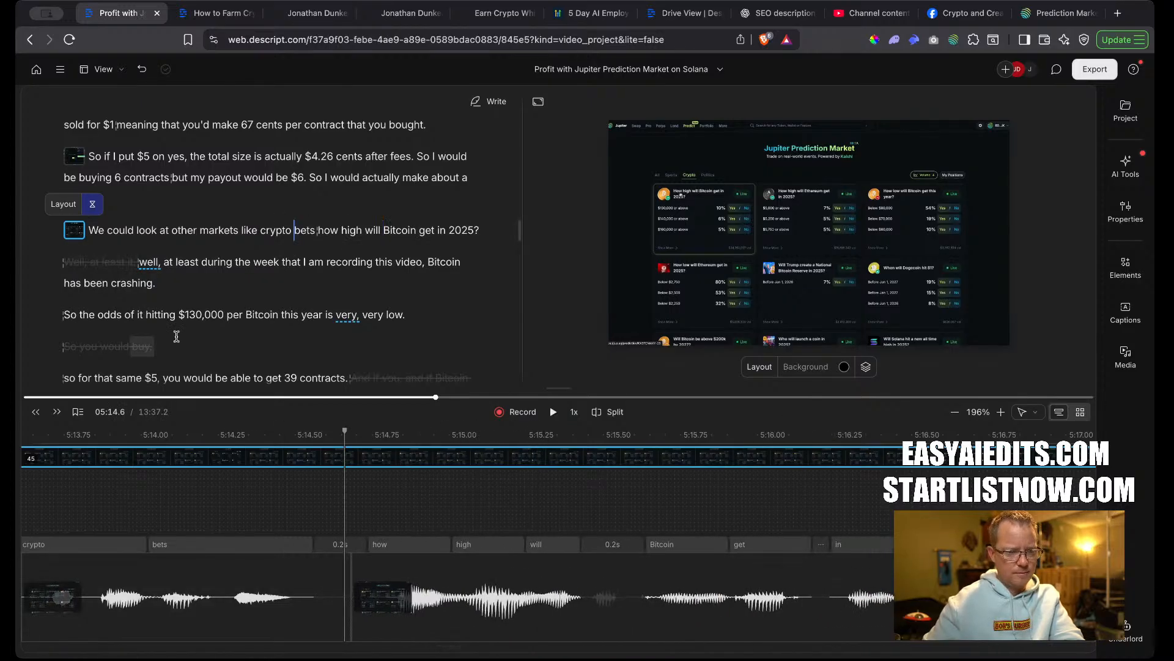
Play back the scene from "We could look at other markets" through "how high will Bitcoin get in 2025?".
click(72, 234)
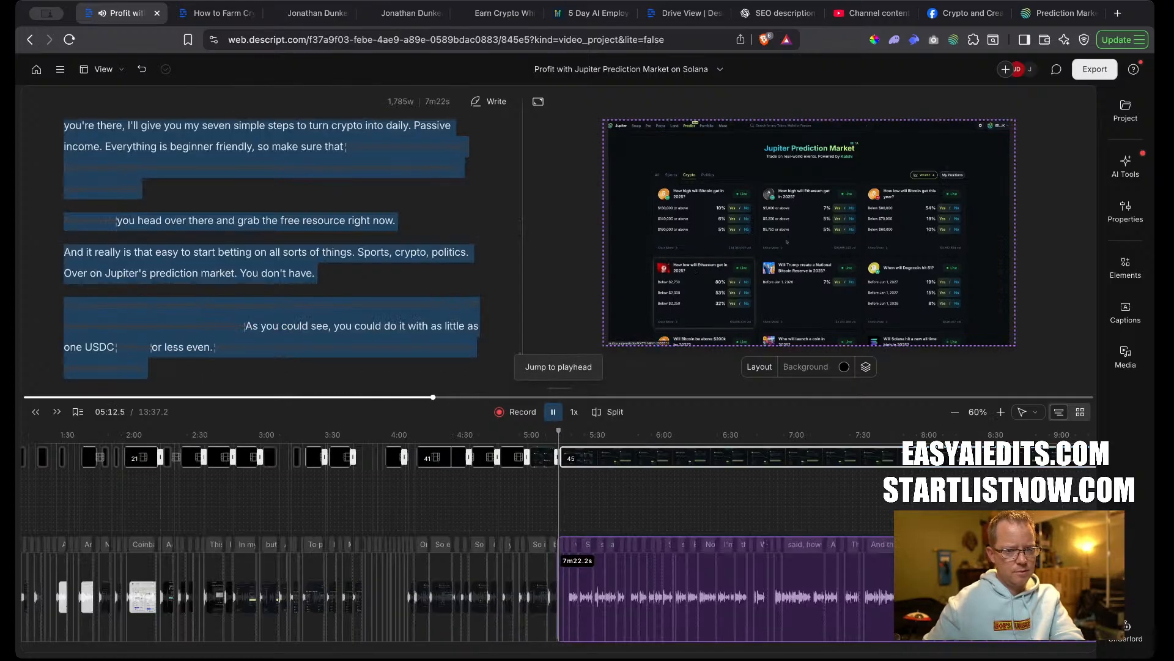
key(Escape)
scroll(584, 597, up, 5)
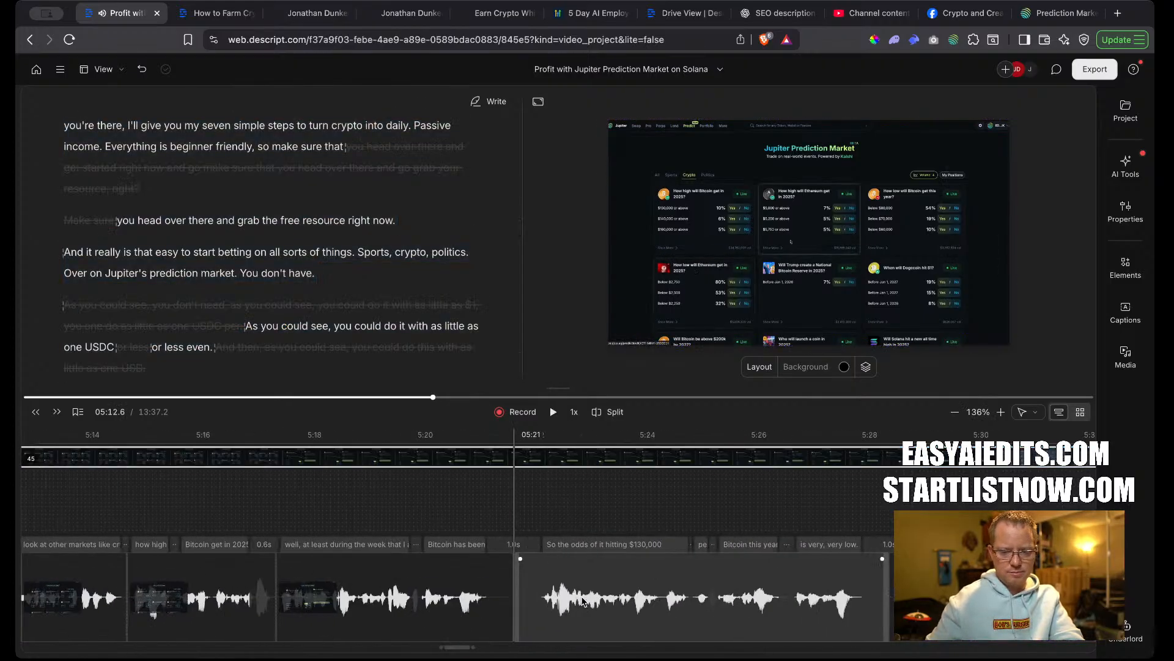
scroll(584, 602, left, 5)
click(422, 511)
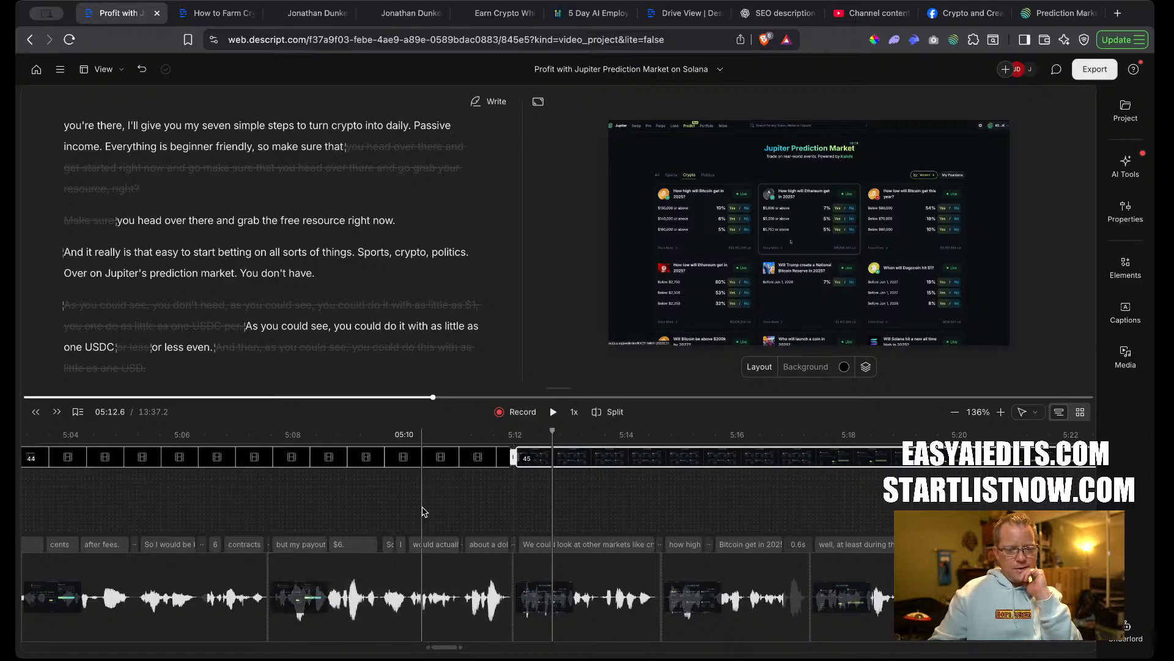
key(space)
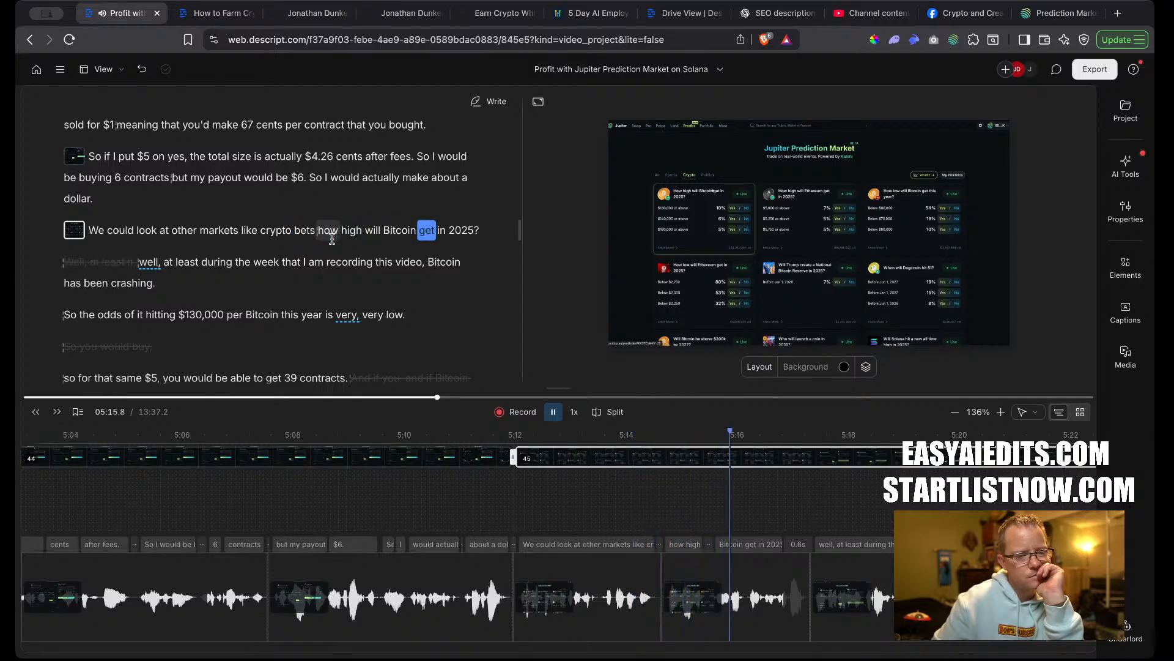
key(space)
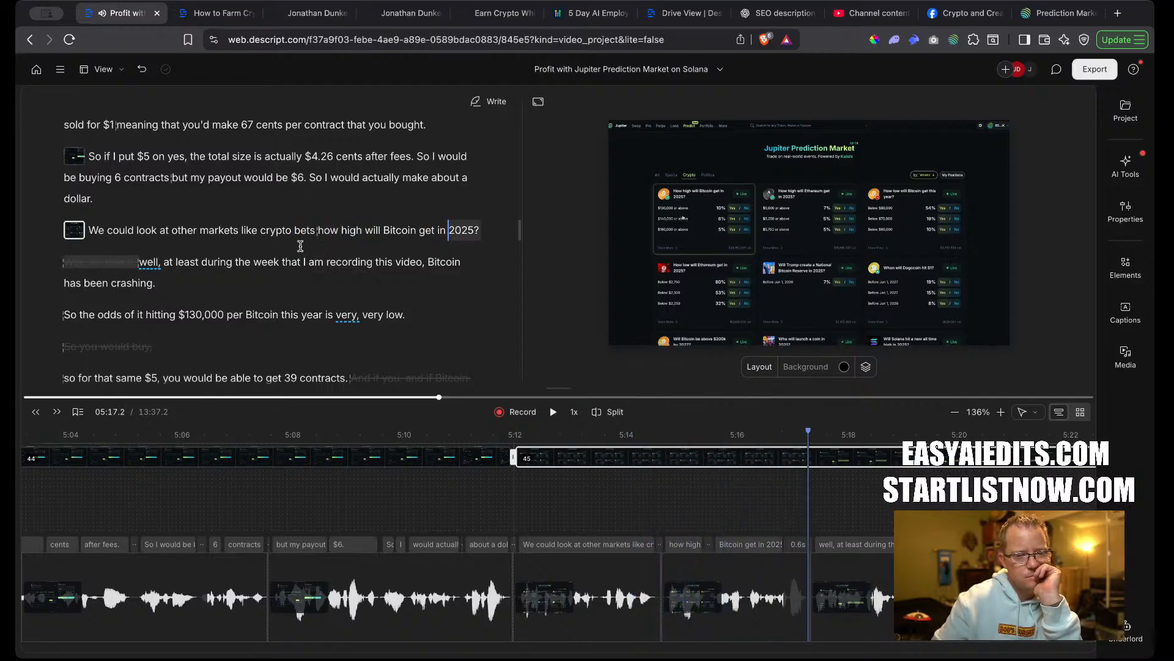
Put "How high will Bitcoin get in 2025?" in its own paragraph as a new scene and end "crypto bets" with a period.
click(320, 231)
key(Return)
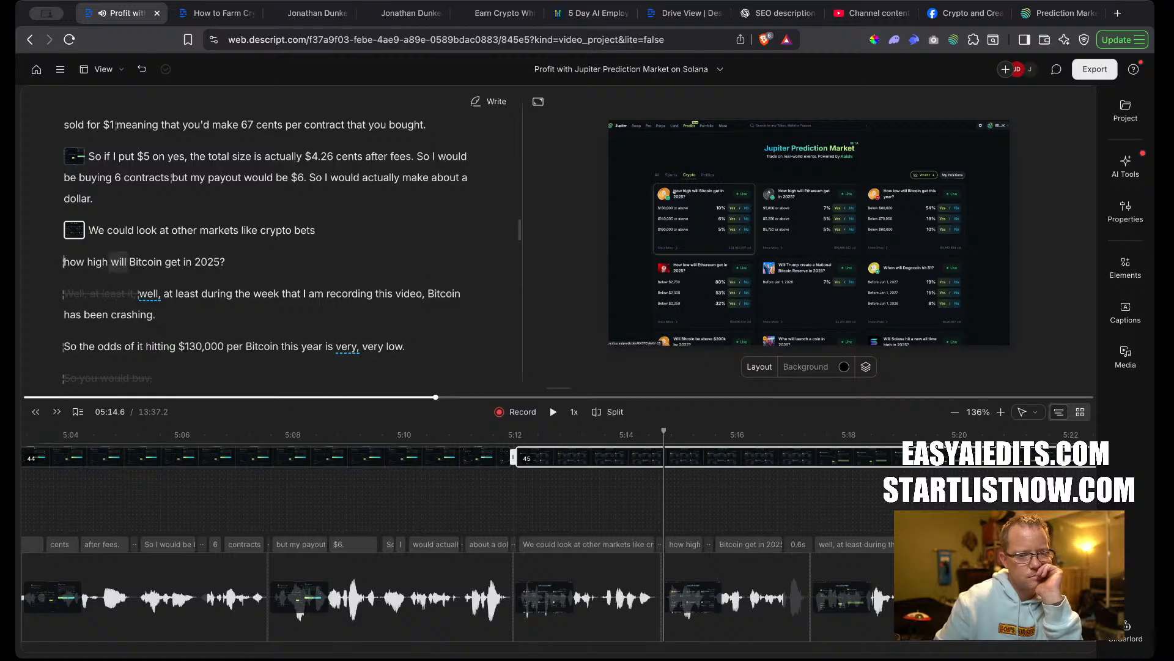
text(/ )
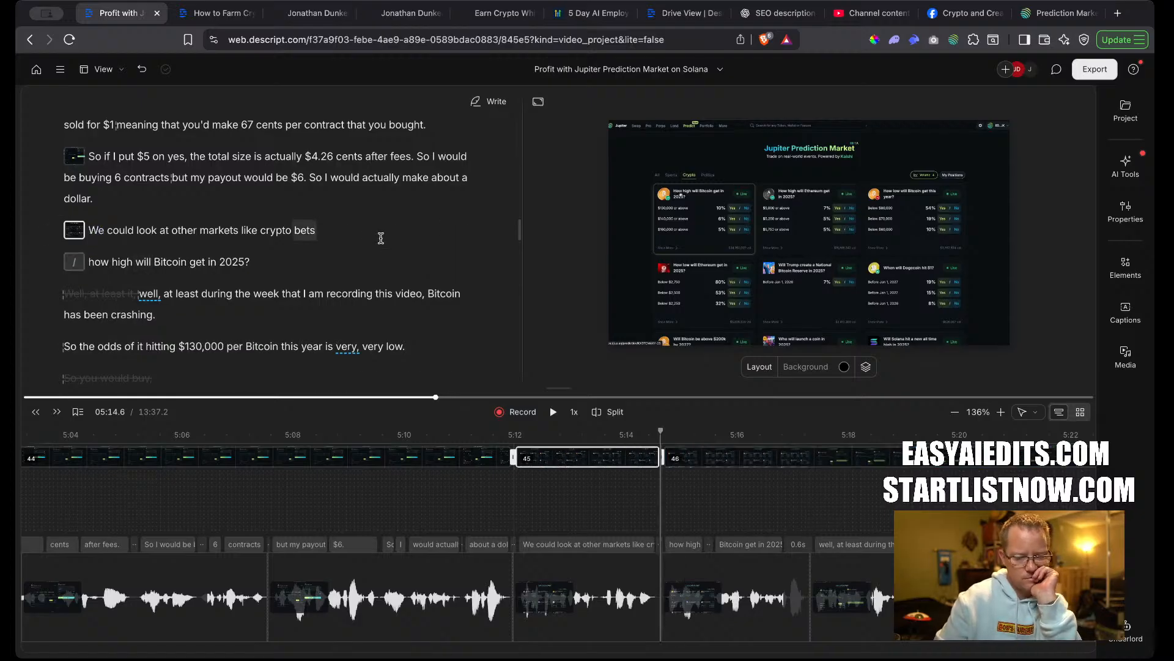
text(.)
click(83, 263)
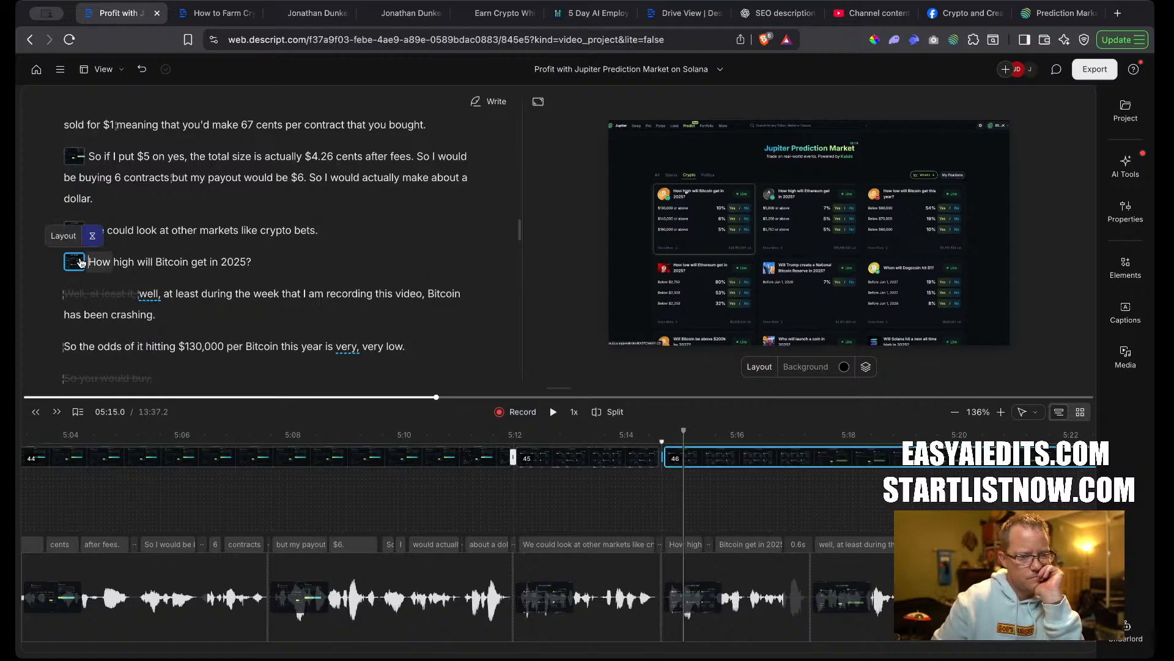
key(space)
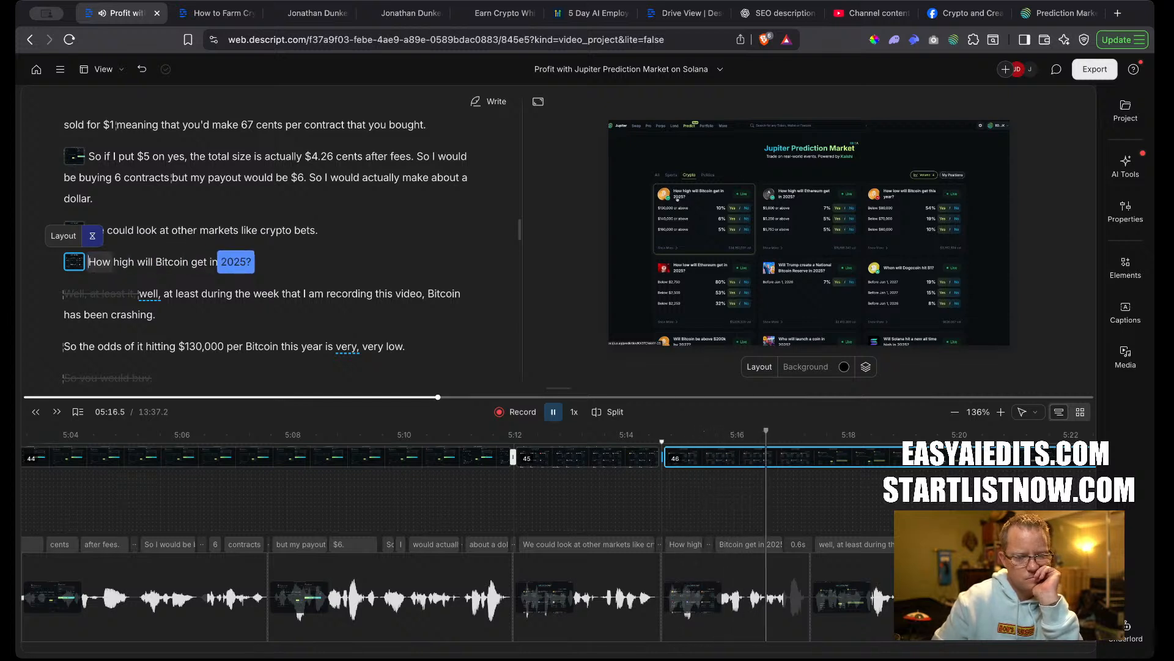
Delete the struck-out "Well, at least it," for good before "well, at least during the week".
key(space)
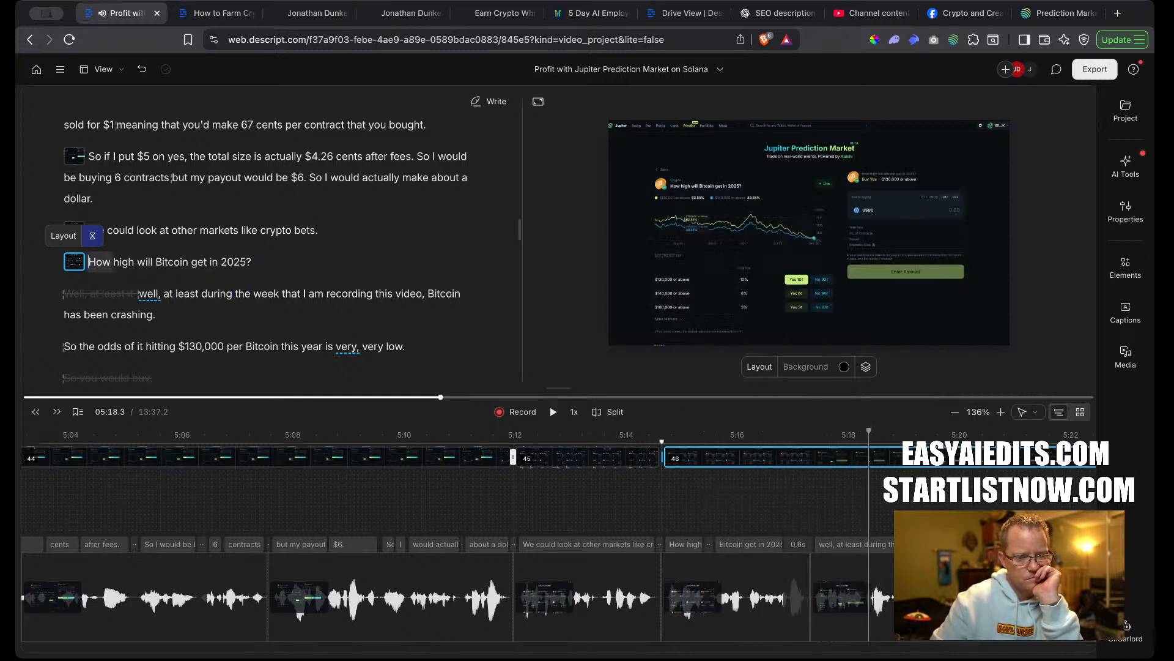
click(96, 288)
click(114, 272)
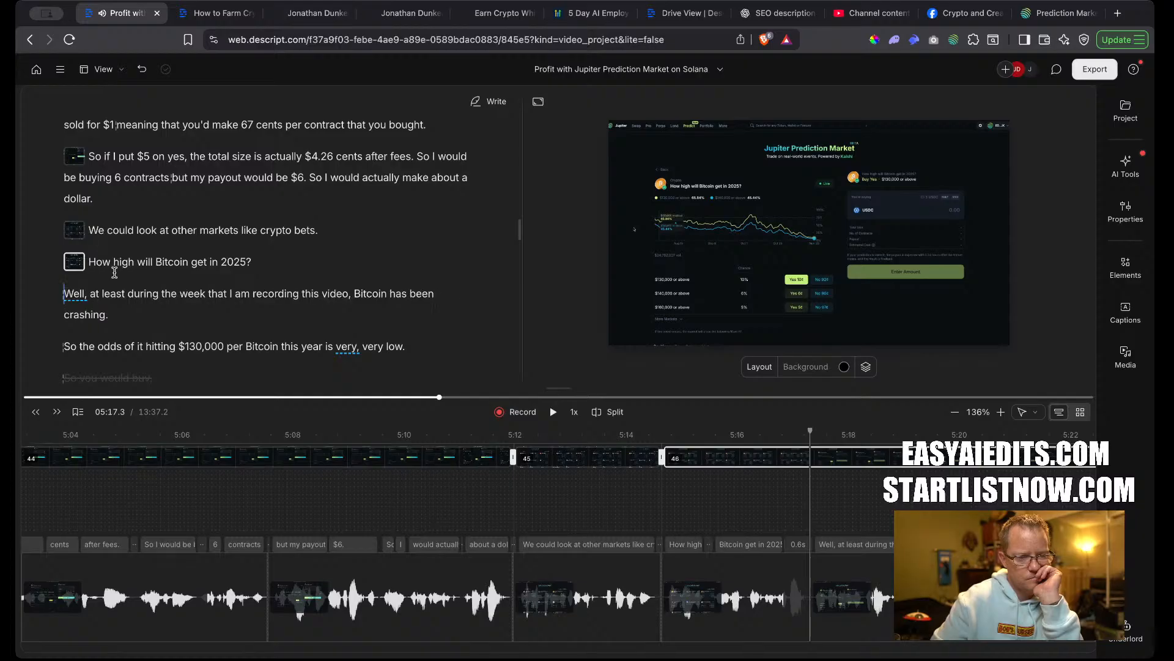
Remove the comma after "Well" in "Well at least during the week" and start a new scene at "So the odds of it hitting $130,000".
key(space)
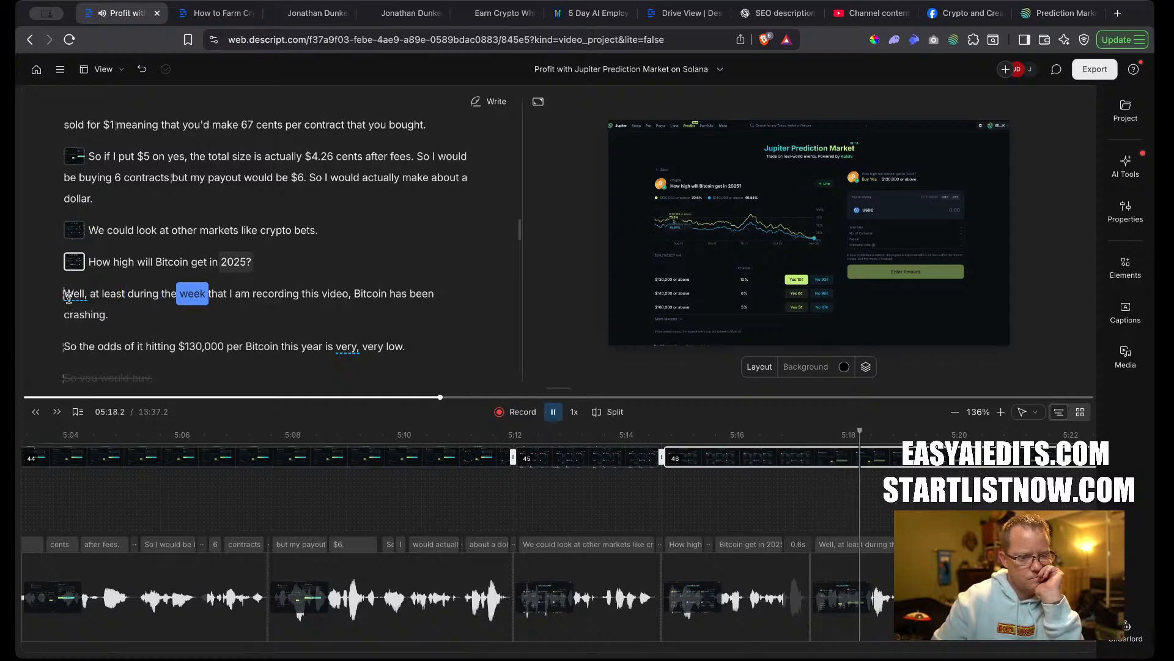
key(BackSpace)
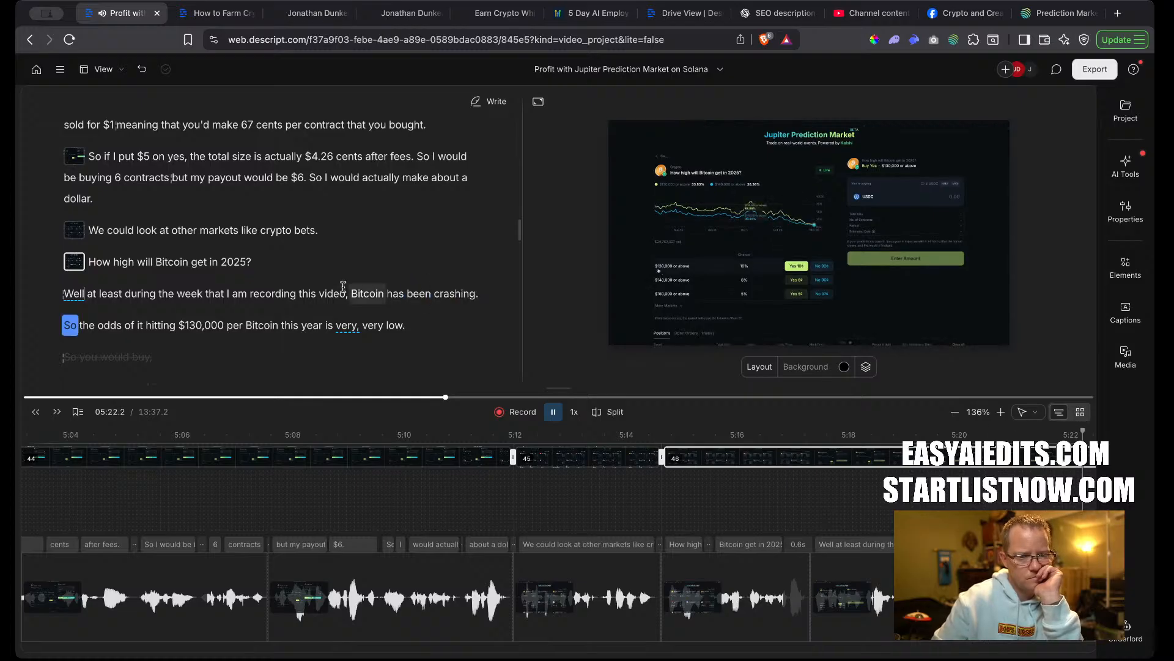
key(space)
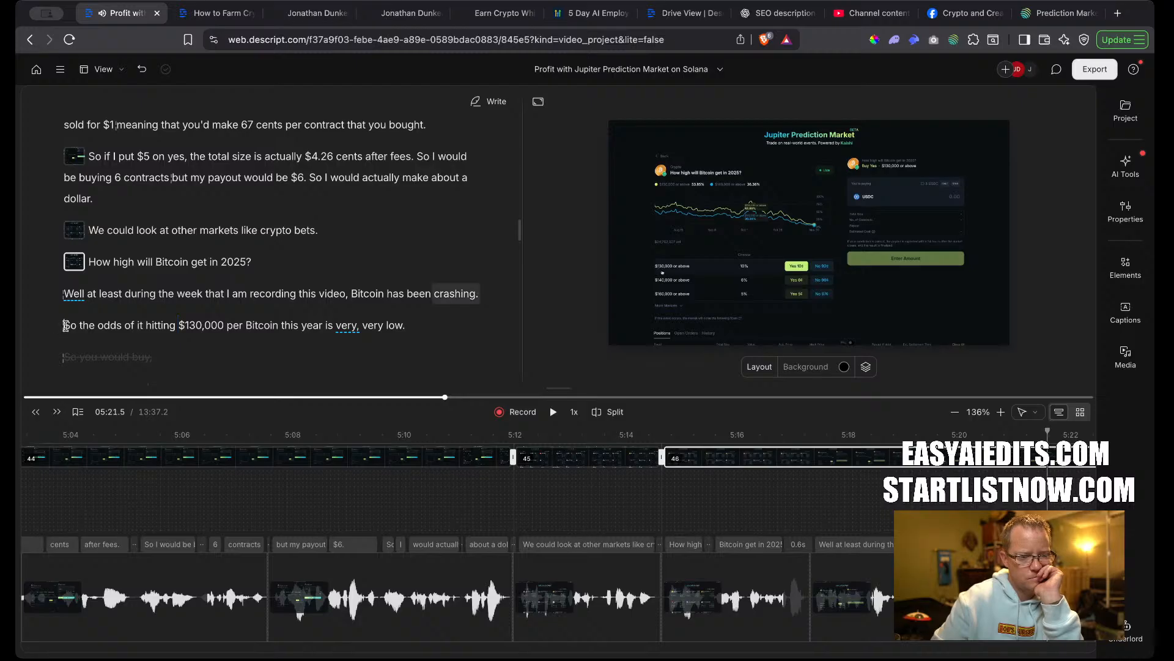
key(slash)
scroll(835, 597, right, 10)
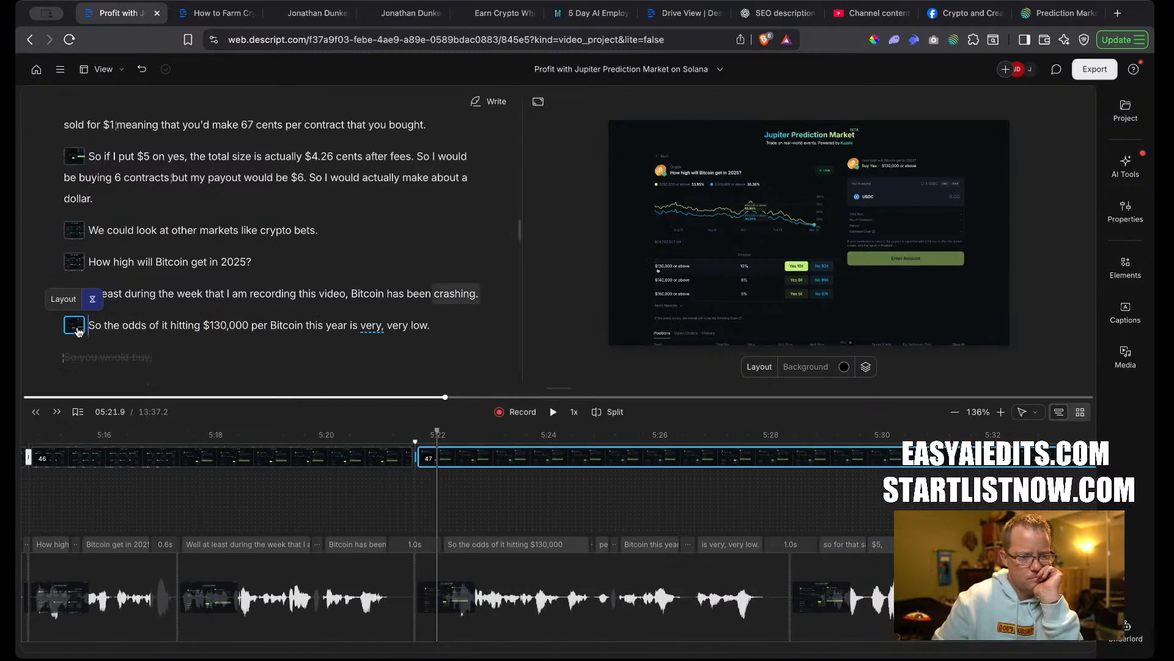
key(super+shift+Down)
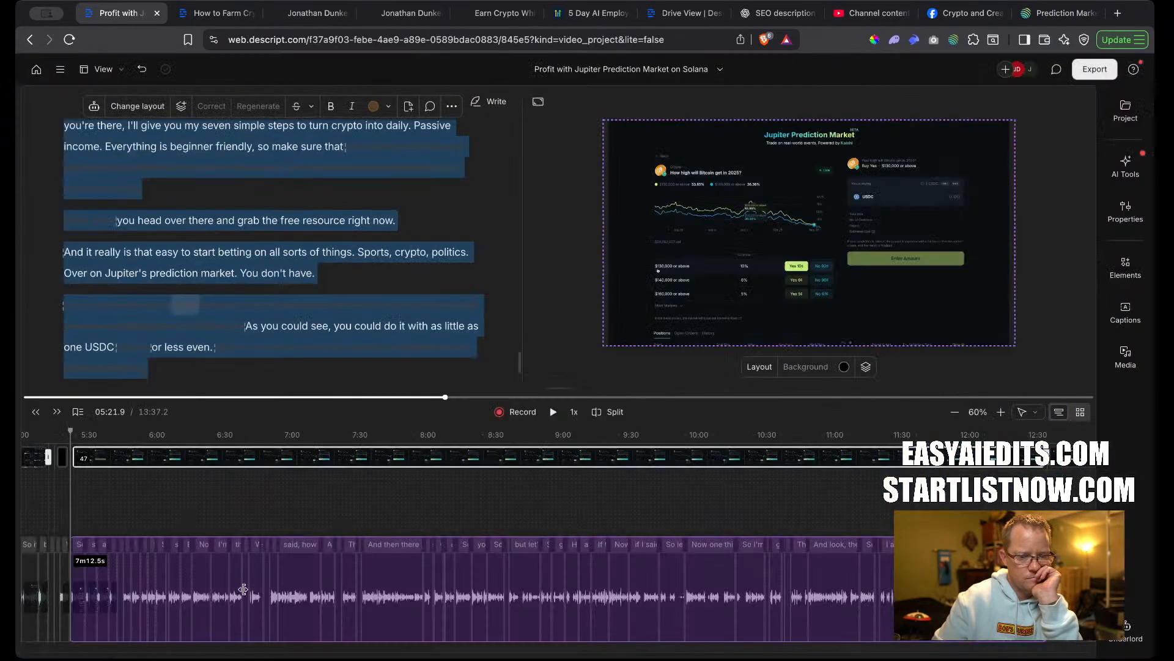
scroll(243, 589, up, 5)
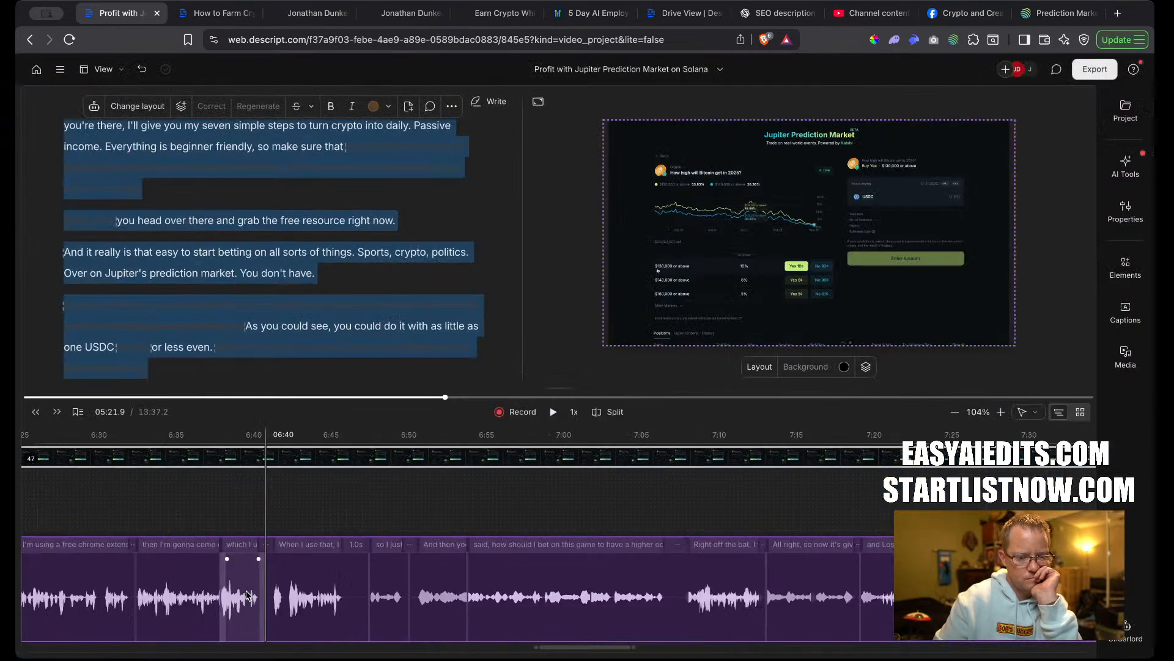
click(176, 277)
scroll(176, 281, up, 20)
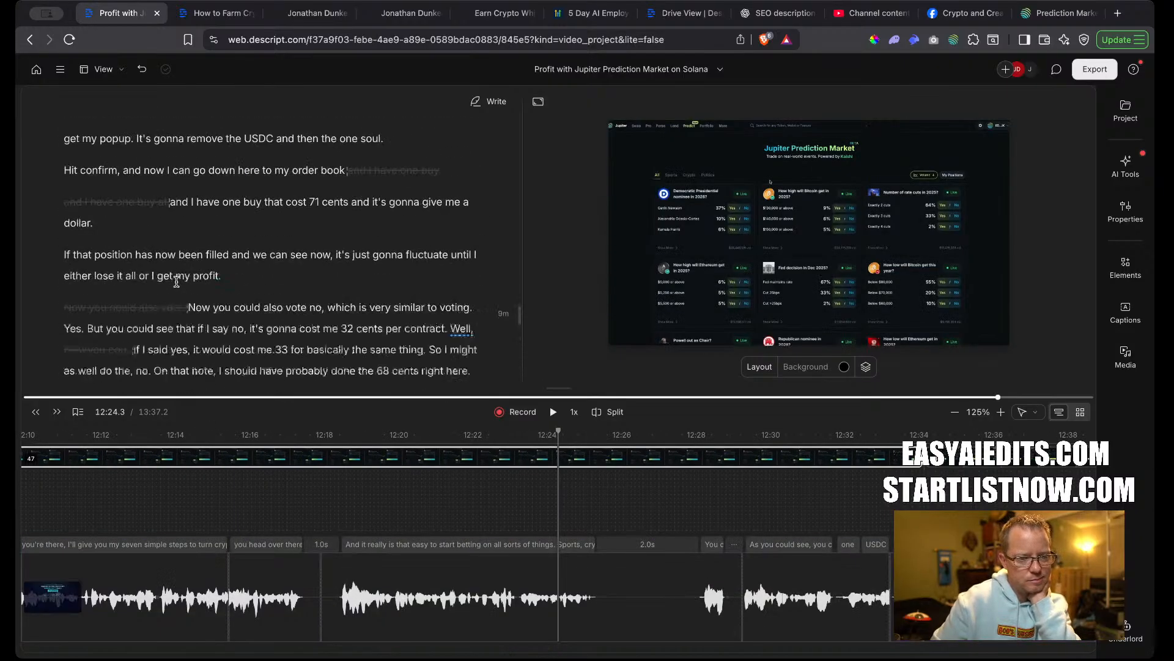
scroll(179, 295, up, 10)
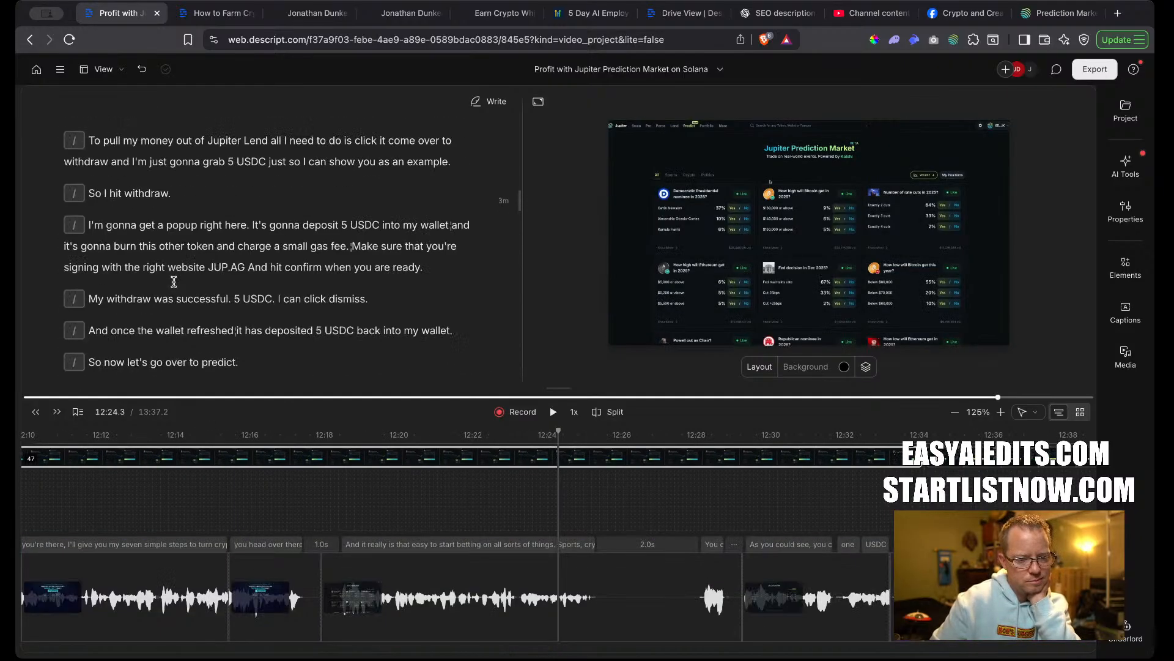
scroll(174, 282, up, 5)
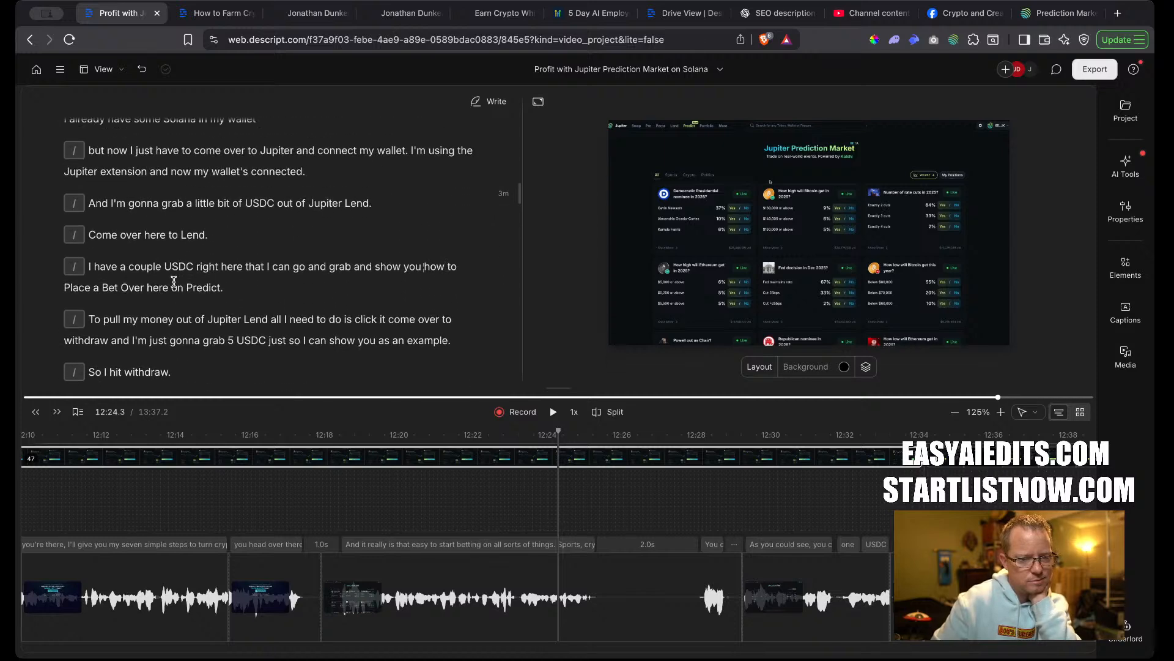
scroll(174, 281, down, 15)
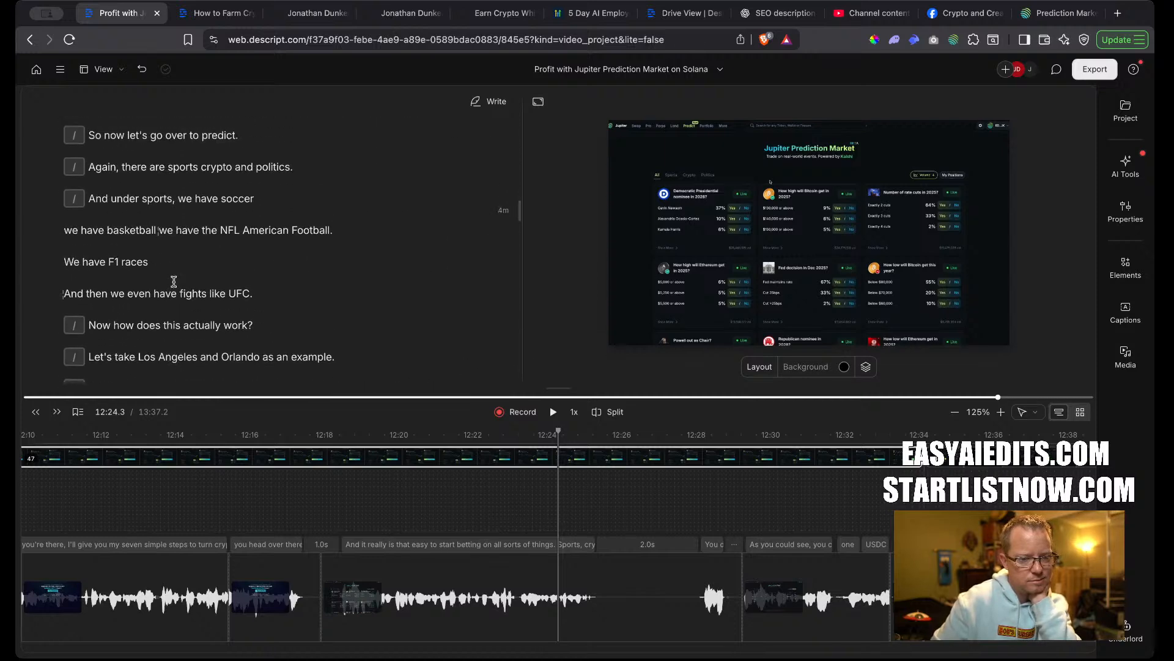
scroll(174, 282, down, 10)
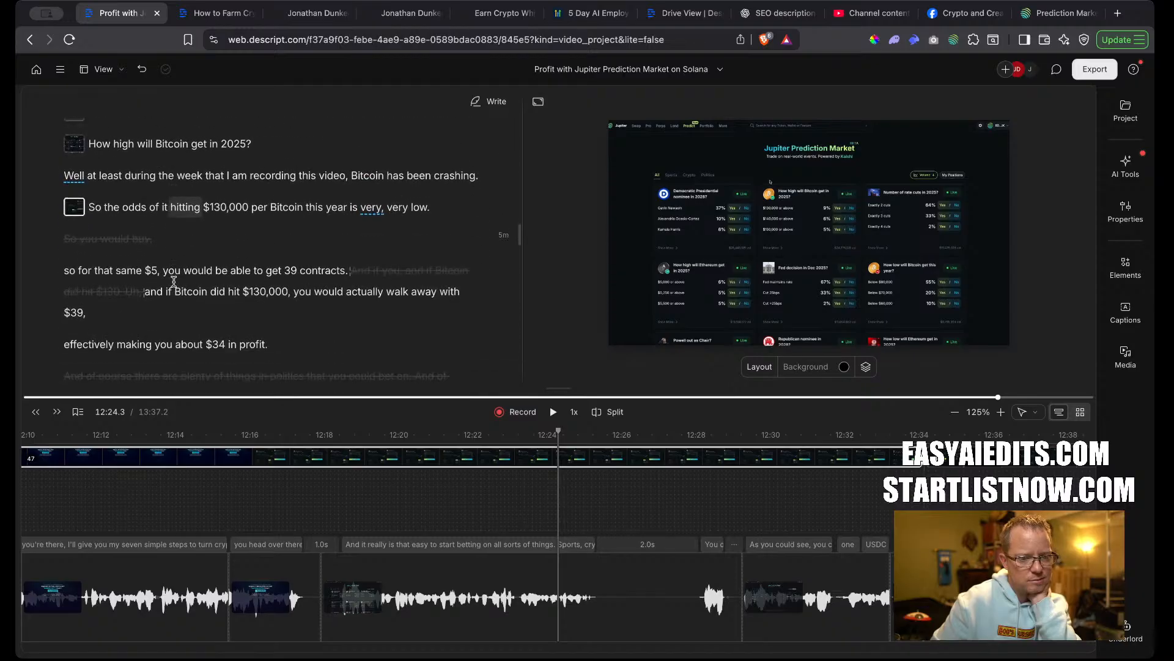
Shorten the pause between "Bitcoin has been crashing" and "So the odds of it hitting" by about 0.6 s.
click(127, 199)
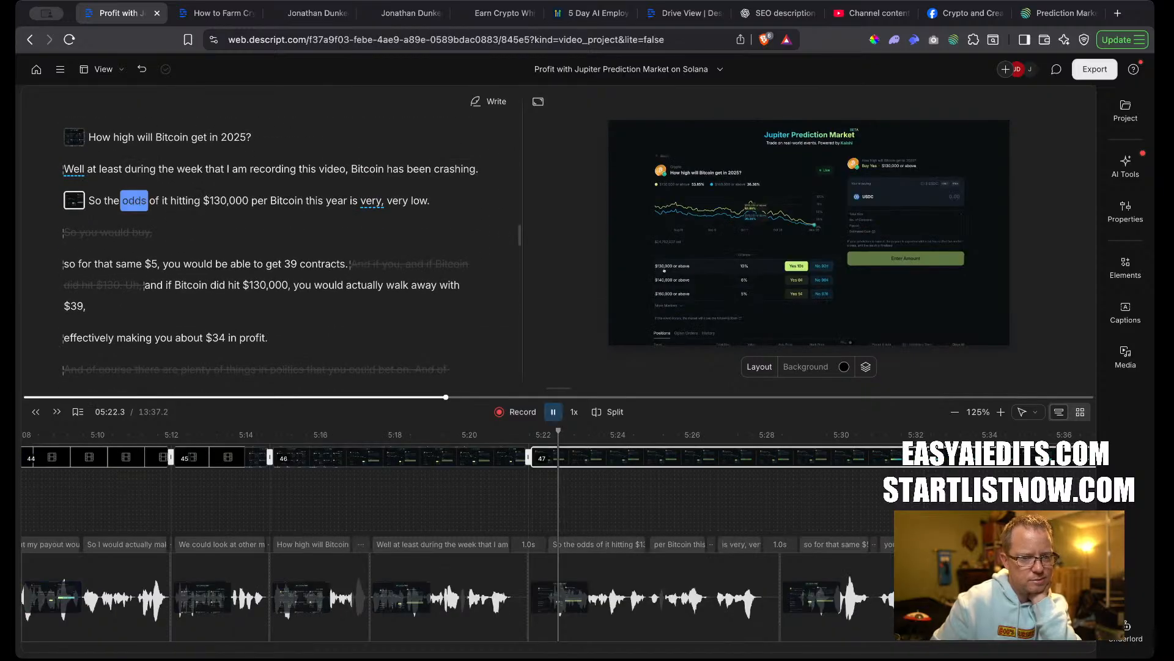
key(space)
click(177, 170)
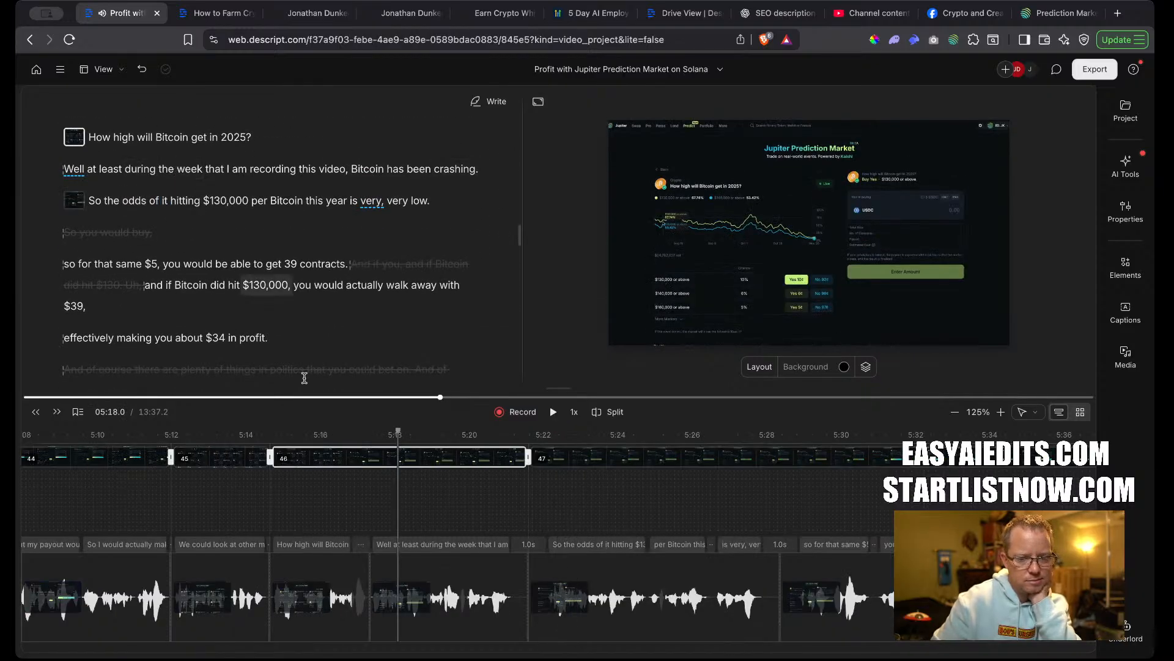
scroll(397, 557, up, 5)
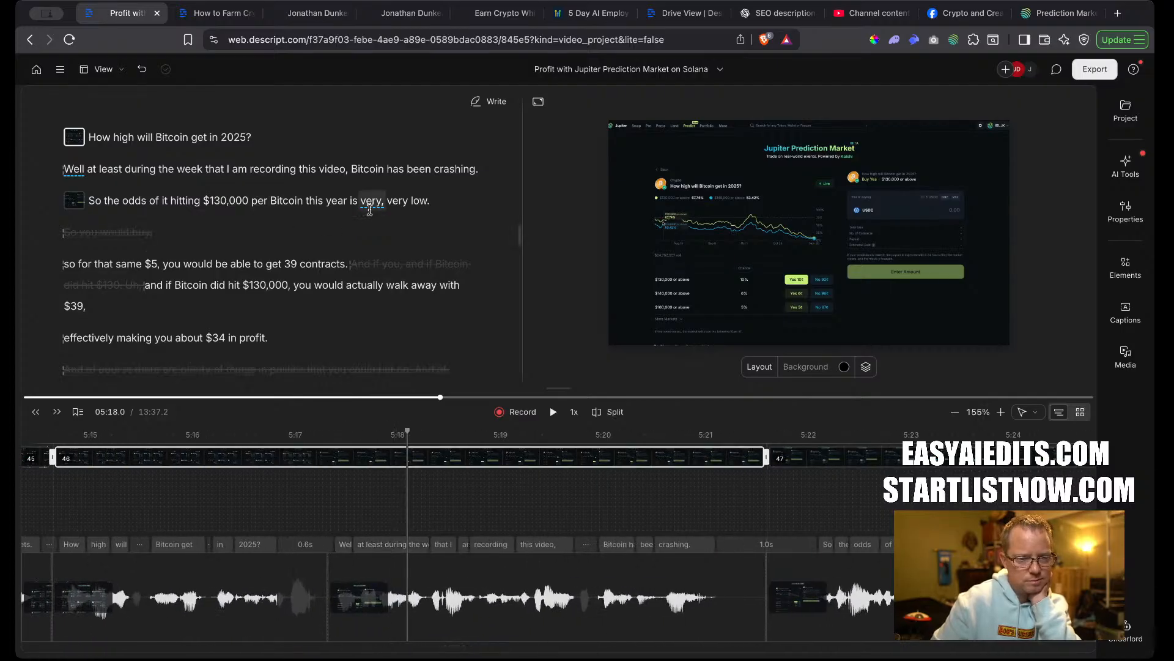
click(457, 160)
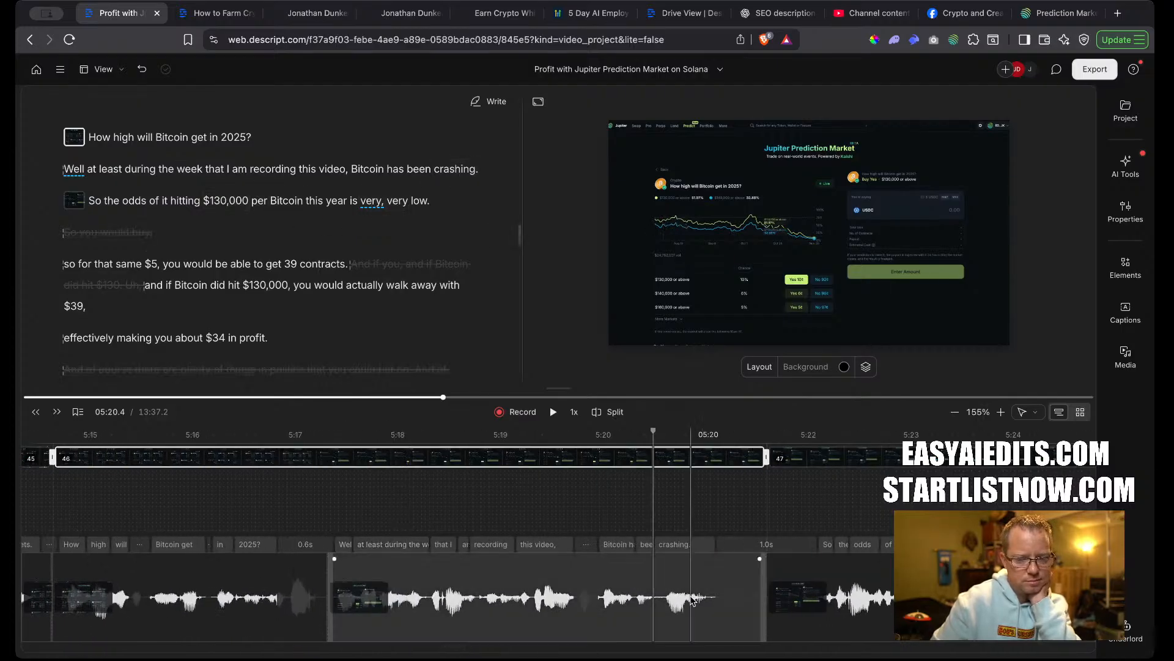
mouse_move(762, 600)
mouse_down()
mouse_move(738, 602)
mouse_move(773, 603)
mouse_up()
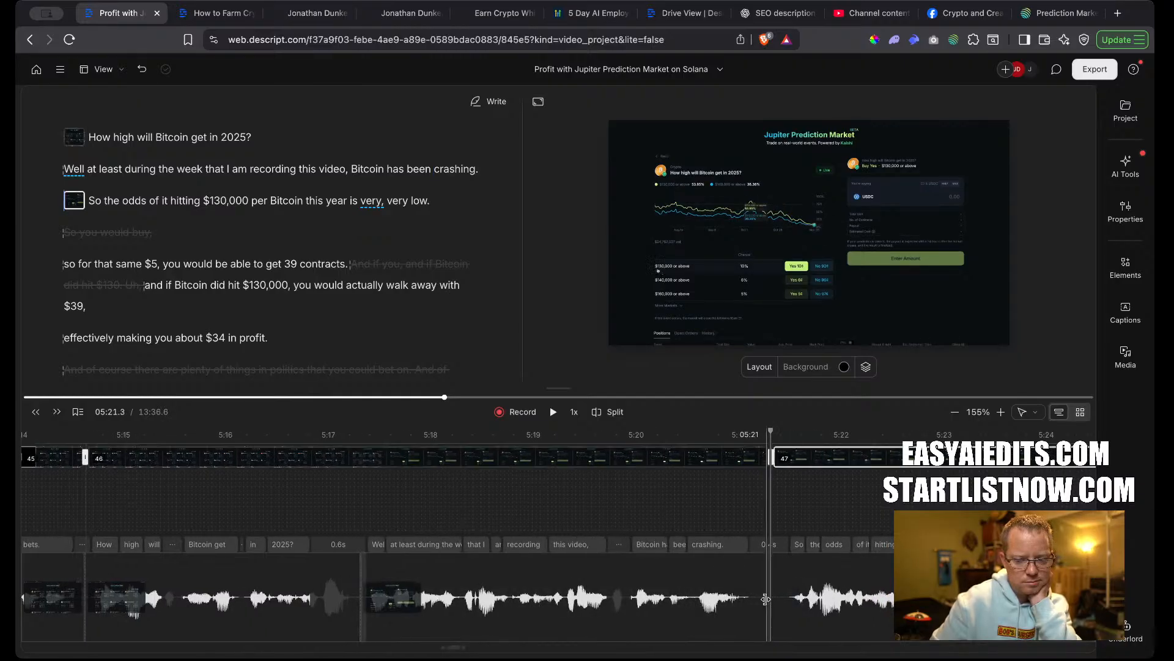
Trim the pause after "very, very low" to 0.3 s and delete the struck-out "So you would buy," for good.
click(680, 435)
key(space)
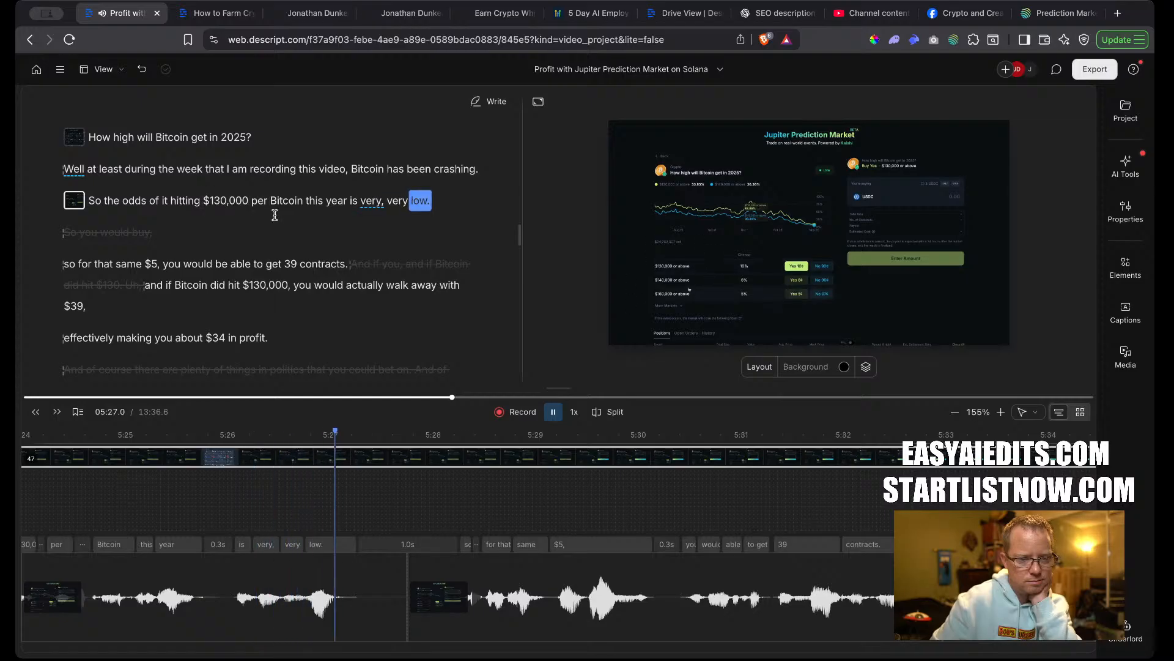
key(space)
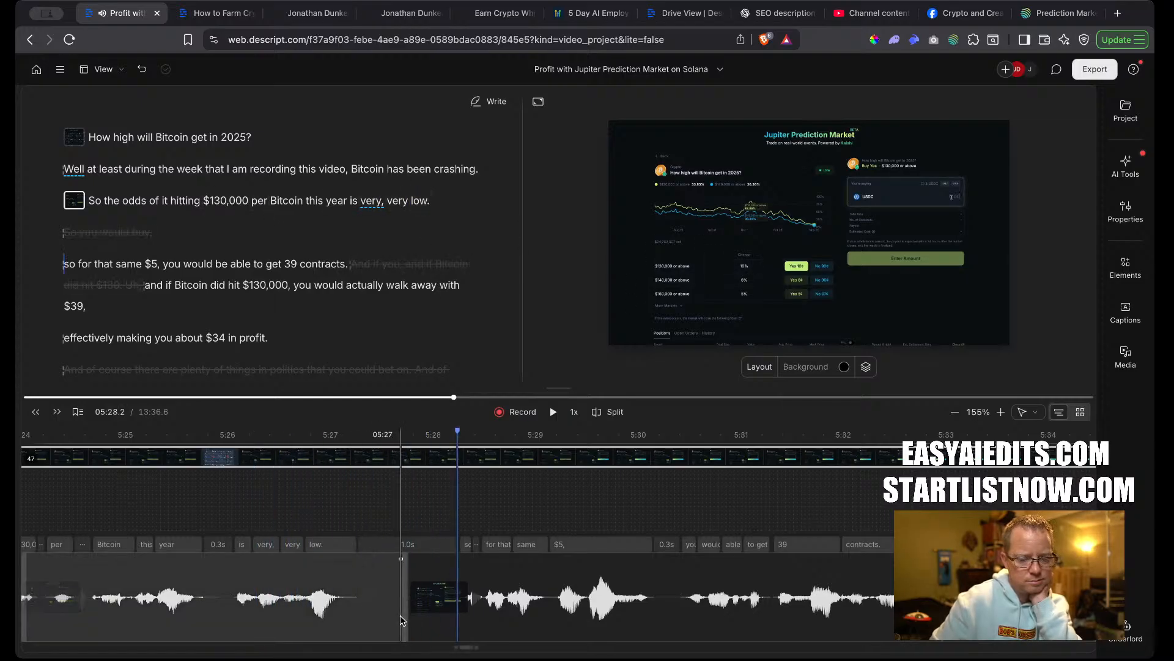
mouse_move(404, 620)
mouse_down()
mouse_move(368, 613)
mouse_move(411, 612)
mouse_up()
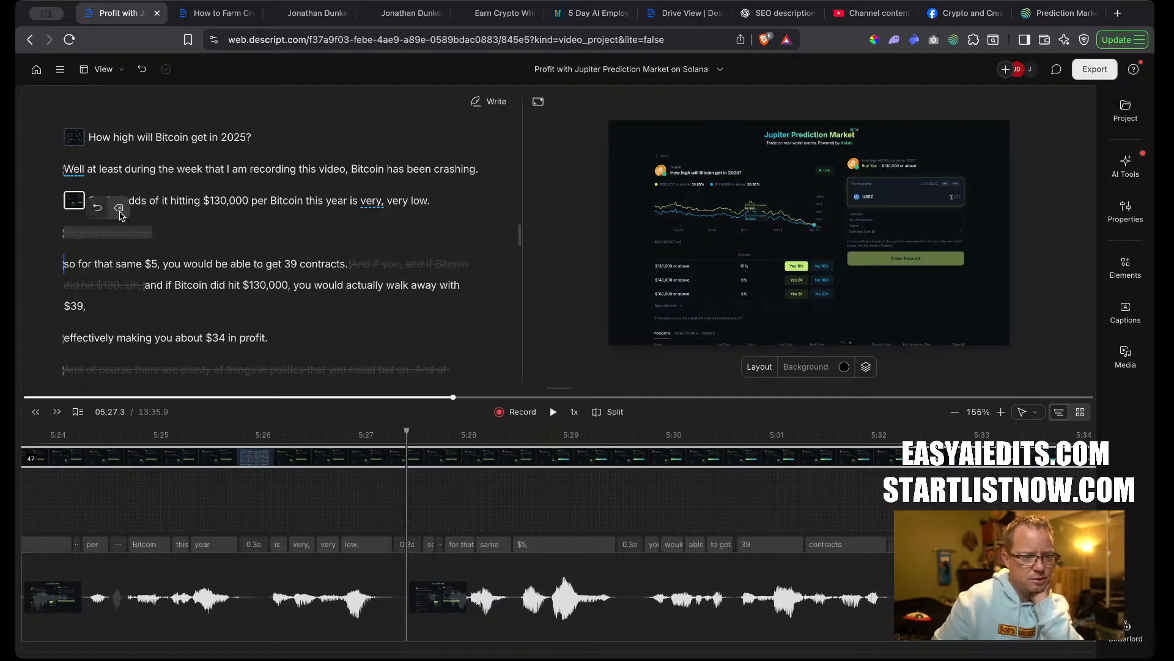
click(119, 209)
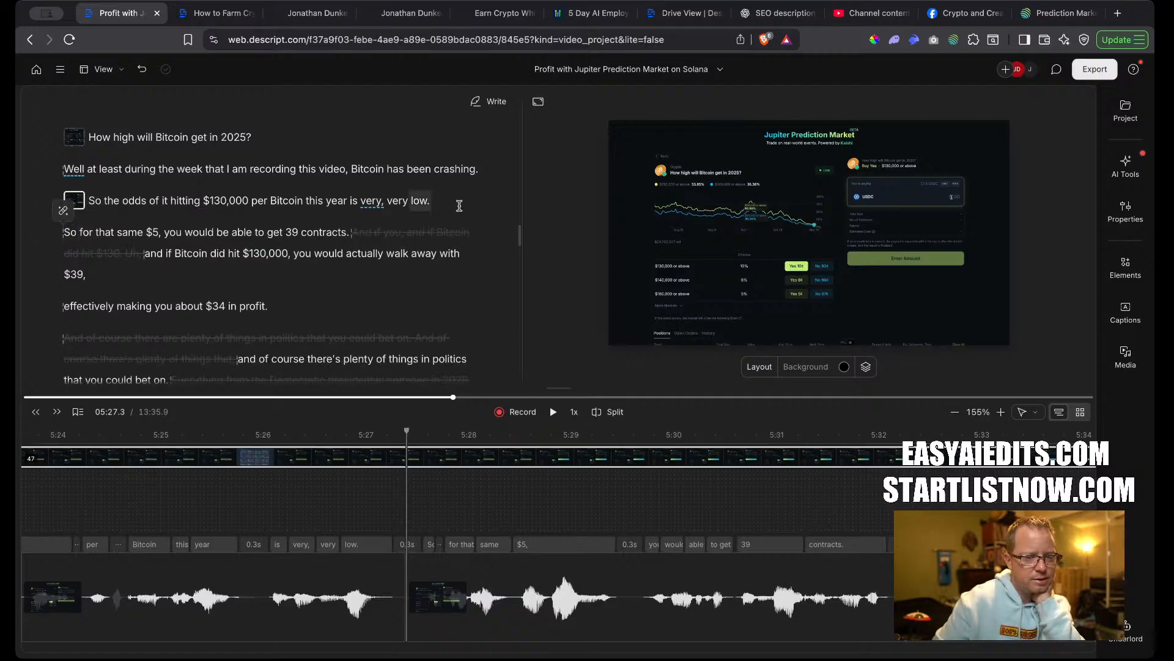
Remove the comma after "$5" in "So for that same $5" and start a new scene at the beginning of that sentence.
key(space)
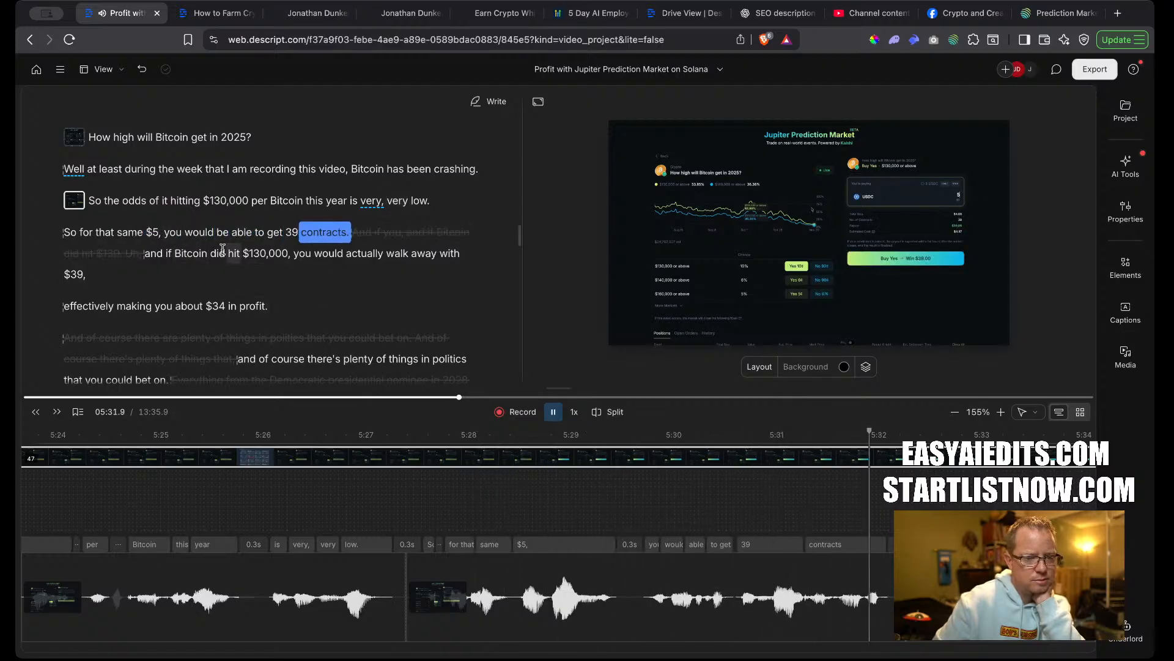
click(161, 233)
key(BackSpace)
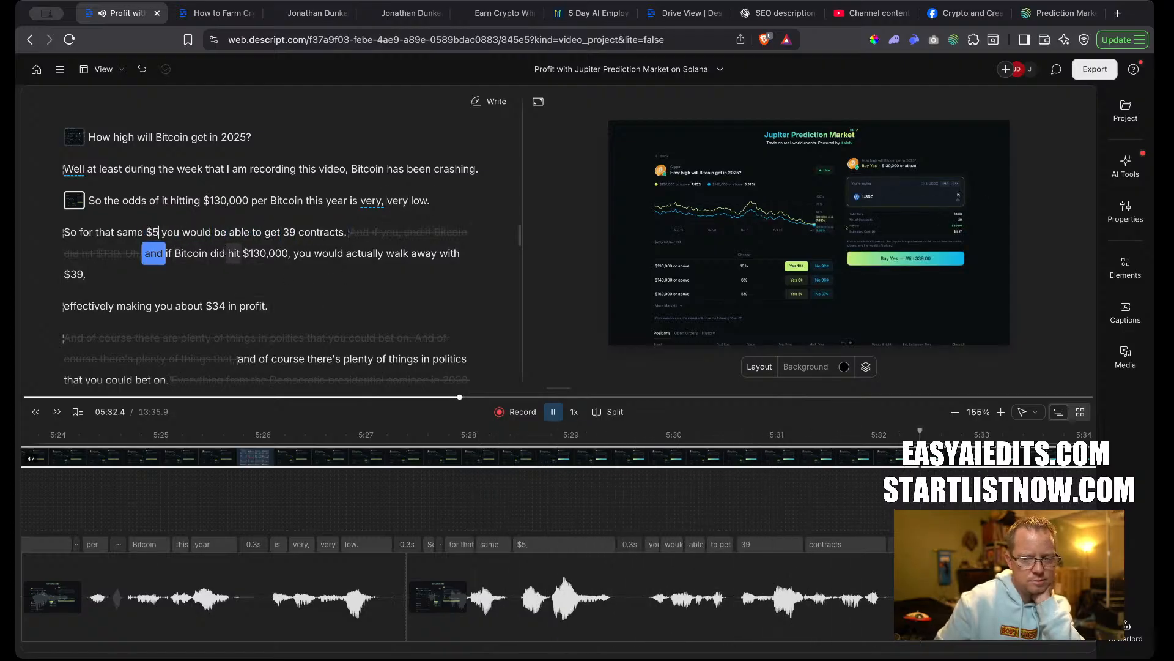
click(66, 233)
key(/)
key(space)
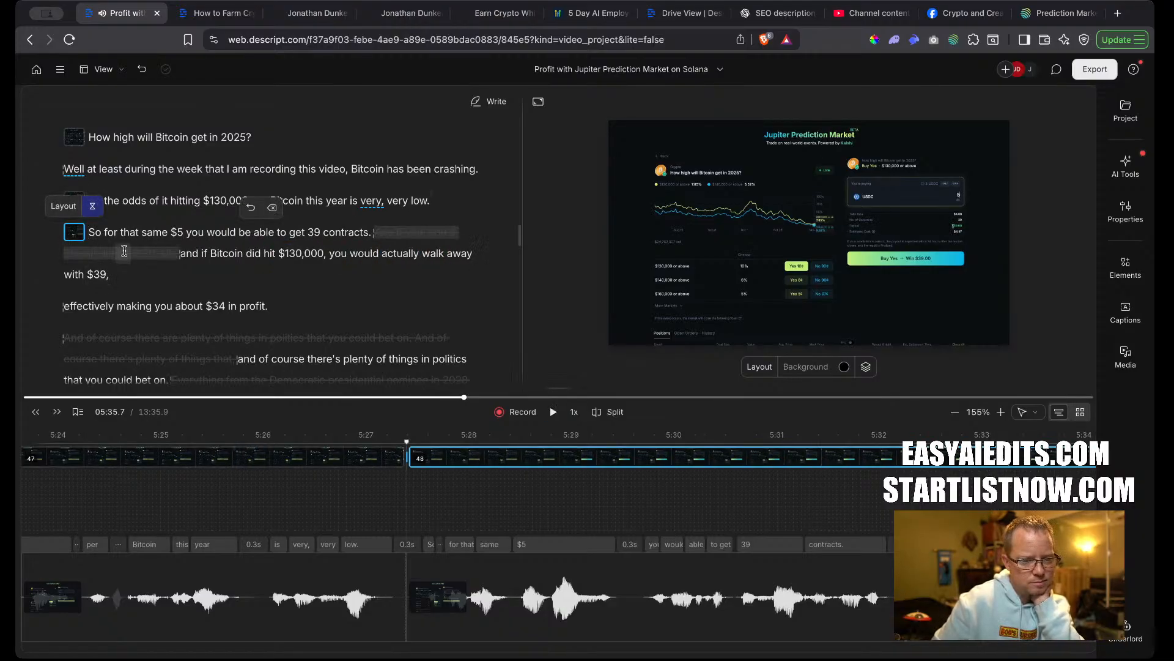
Delete the struck-out retake after "39 contracts" for good and remove the comma after "walk away with $39".
click(273, 209)
key(space)
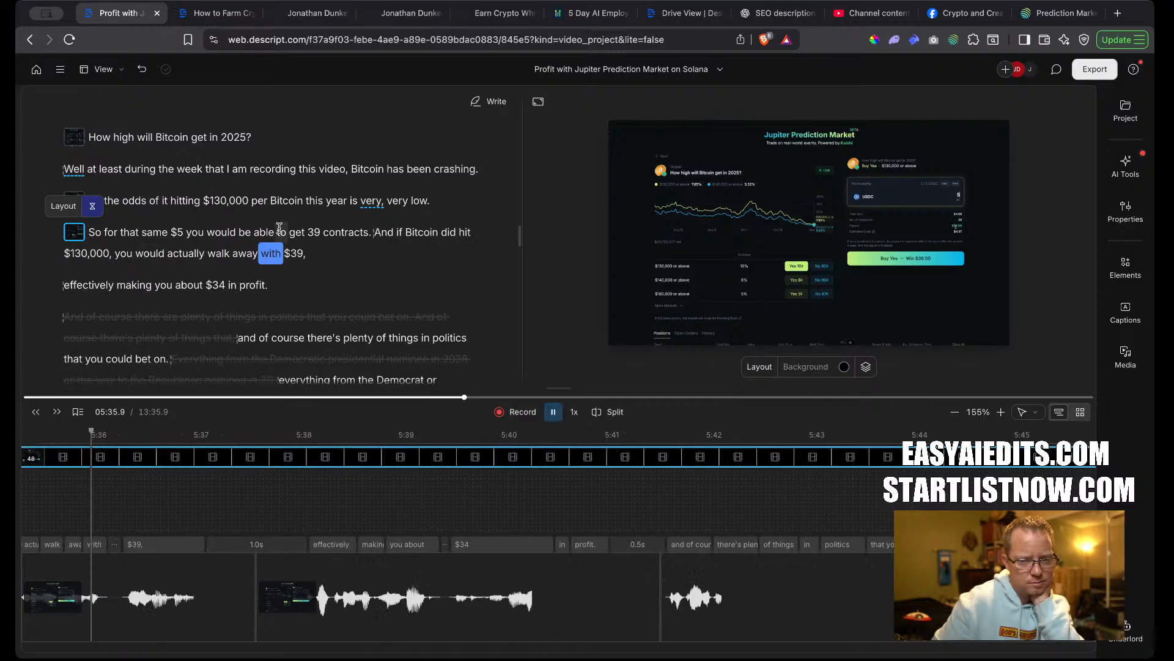
click(311, 253)
key(BackSpace)
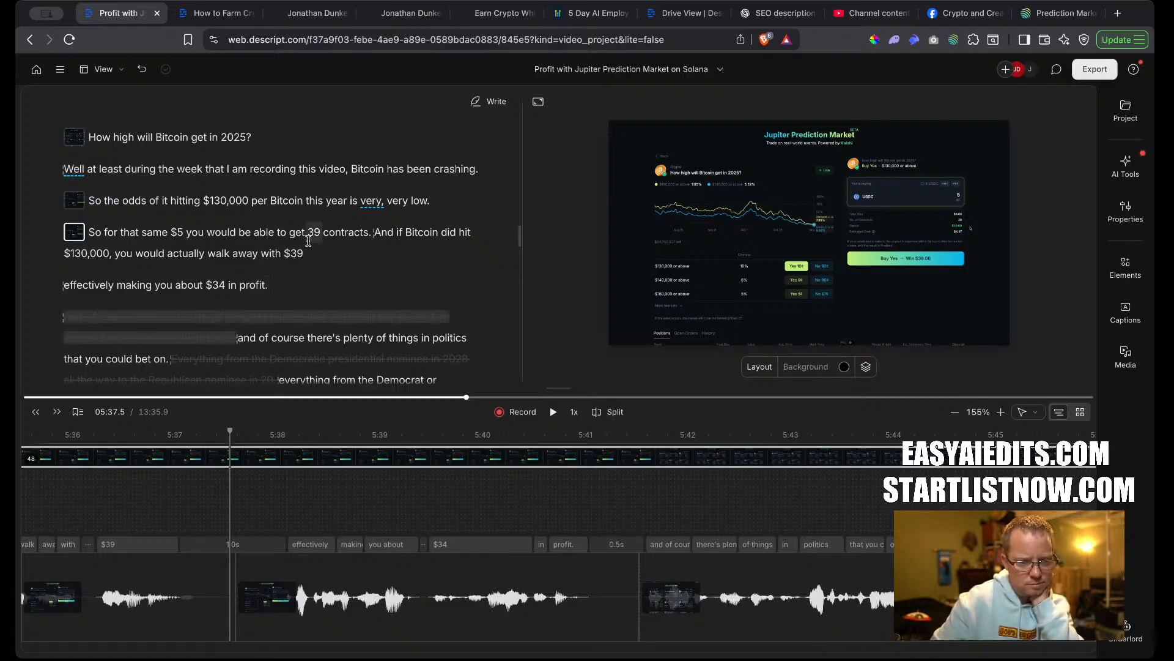
Join "effectively making you about $34 in profit" to the "$39" sentence and shorten the pause between them by about 0.7 s.
click(281, 626)
scroll(277, 623, up, 2)
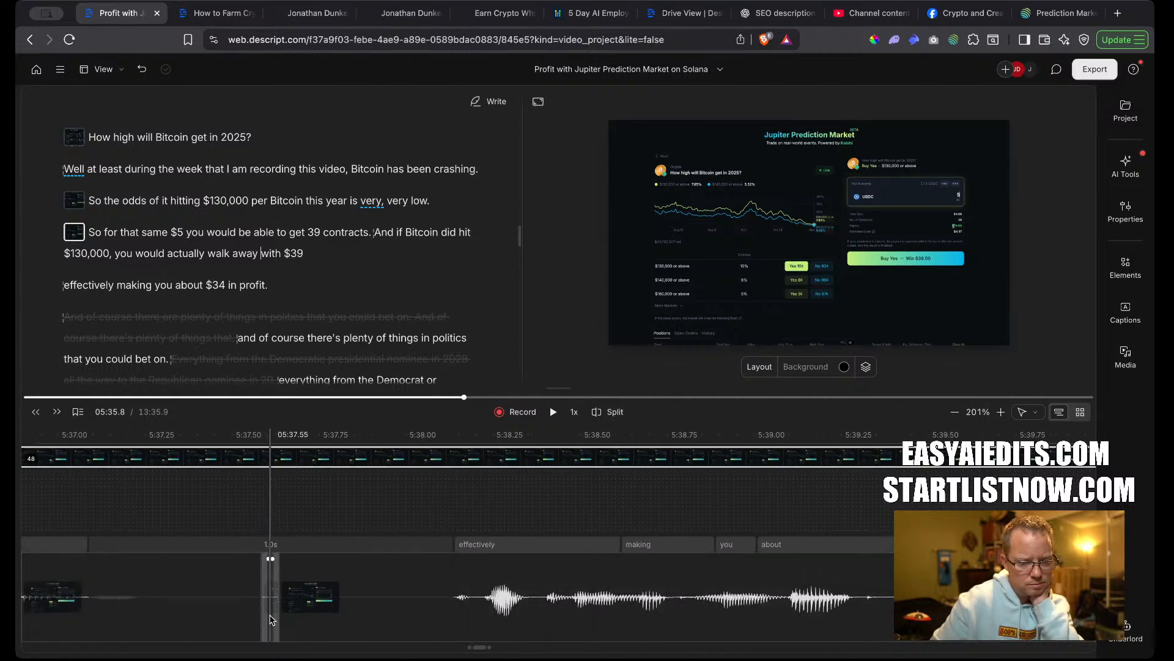
key(Delete)
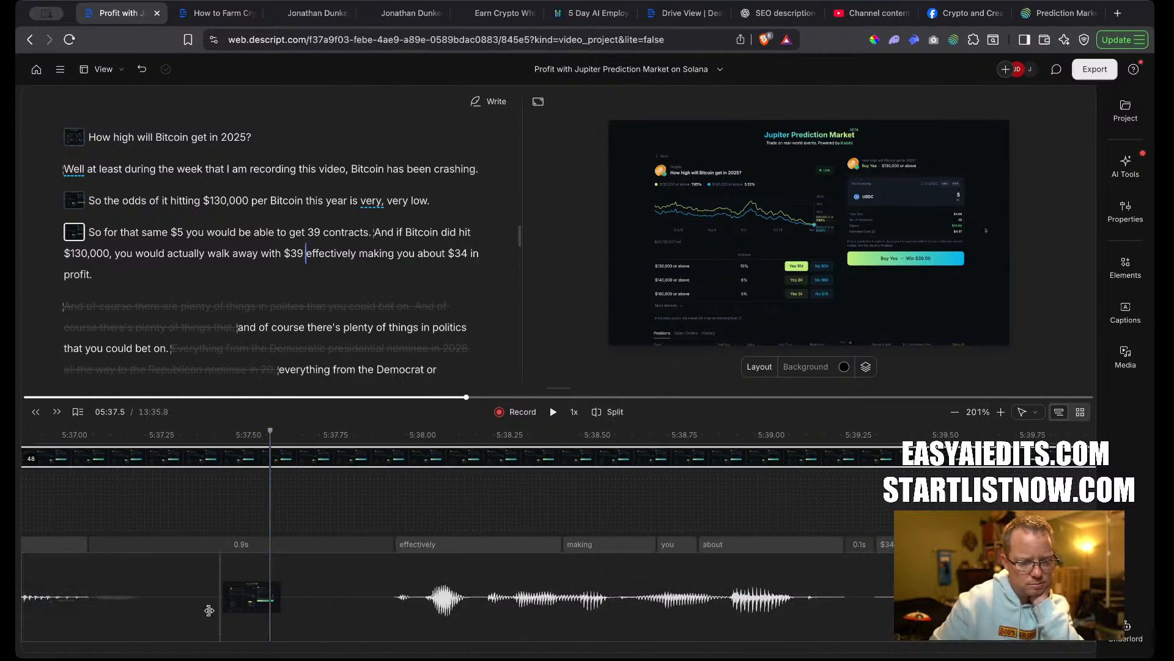
drag(148, 610, 299, 618)
Trim the pause after "$34 in profit" to 0.2 s and delete the struck-out retake before "of course there's plenty of things in politics" for good.
key(space)
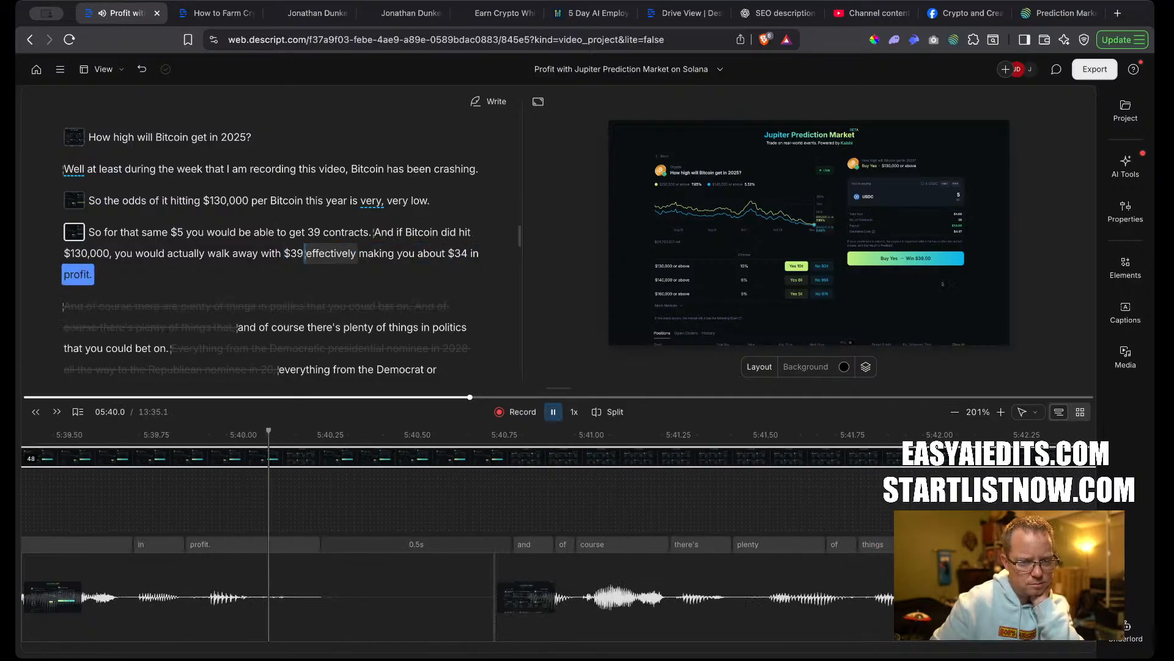
key(space)
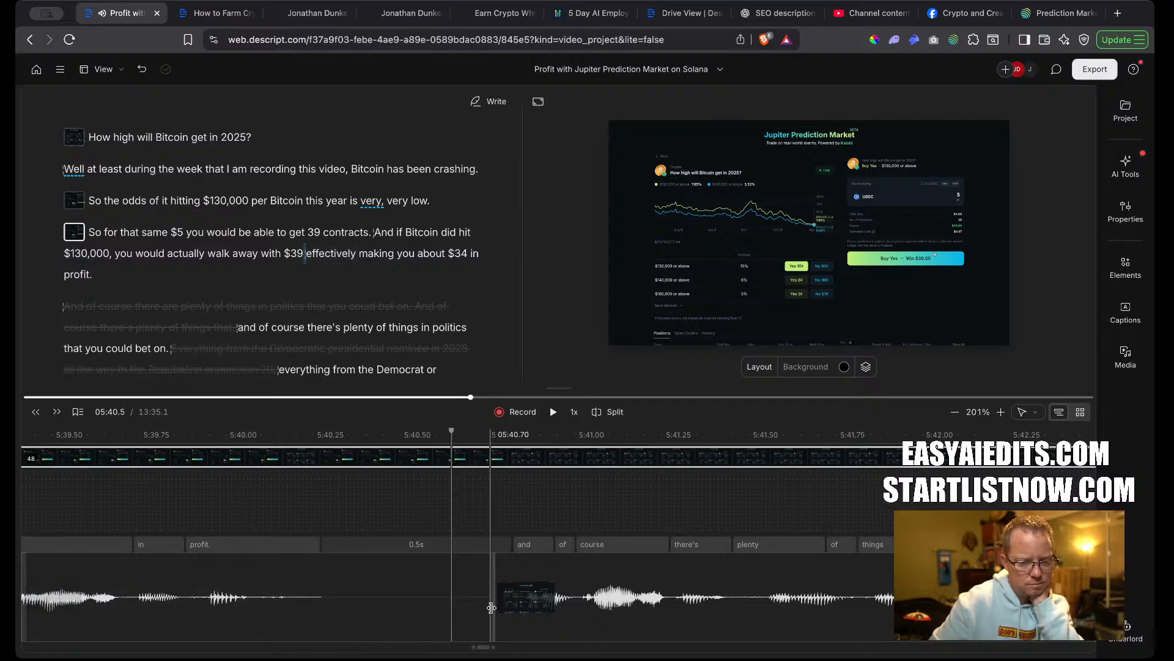
drag(491, 611, 357, 608)
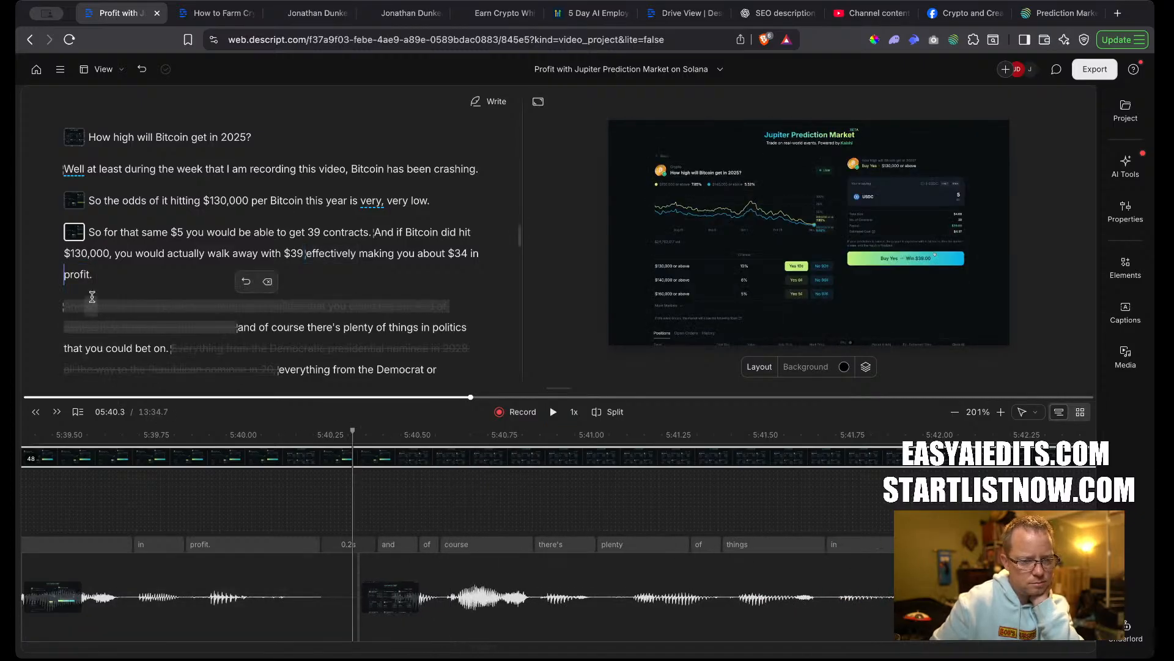
click(268, 282)
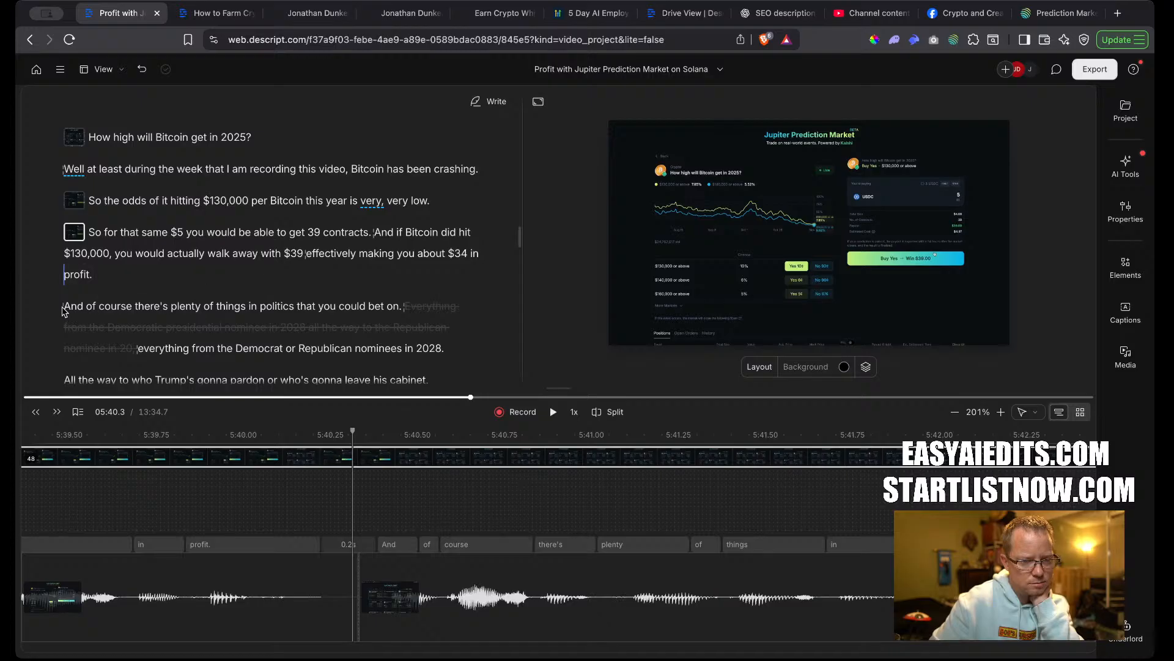
Play back the politics passage and start a new scene at "And of course there's plenty of things in politics".
key(space)
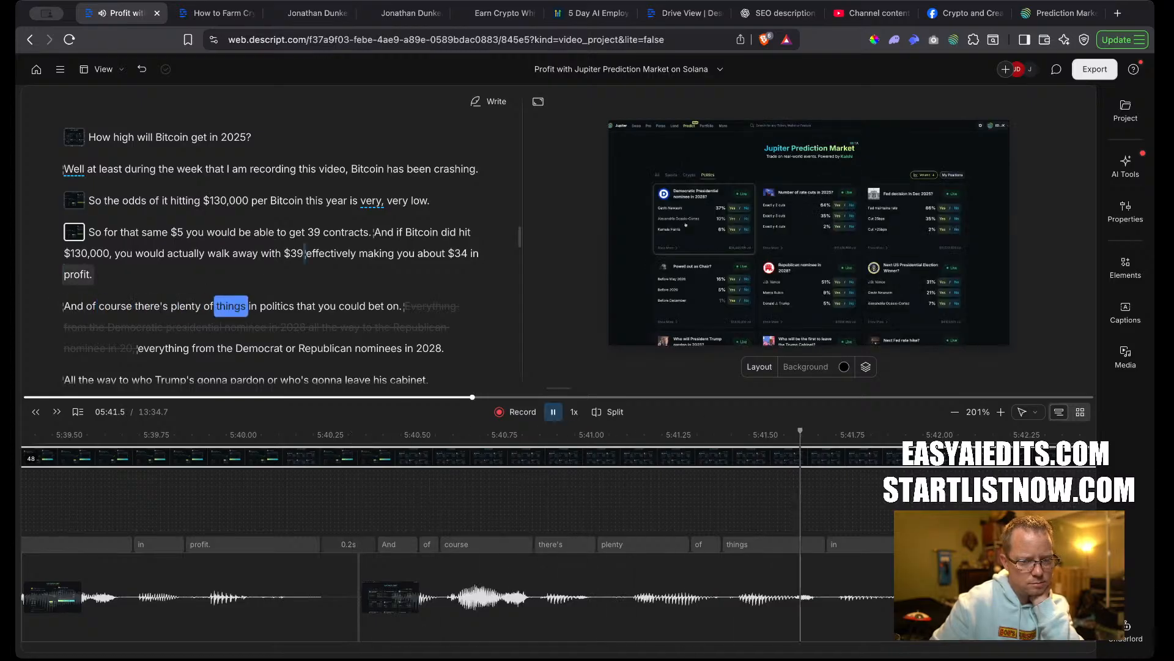
mouse_move(265, 324)
key(space)
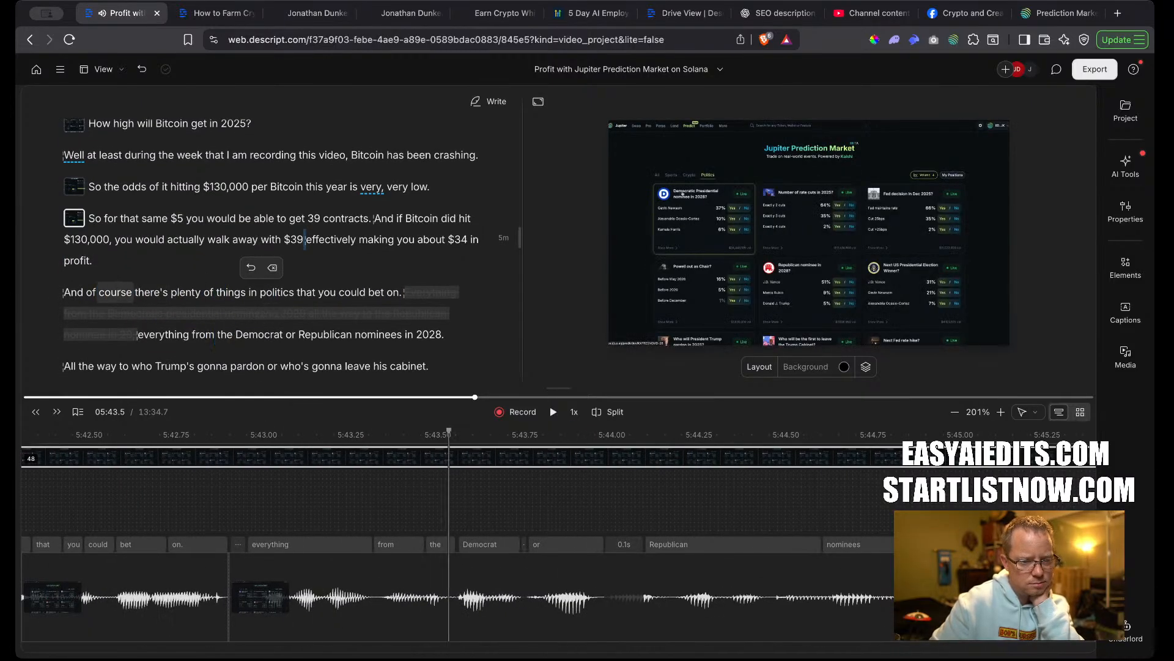
click(83, 294)
text(/)
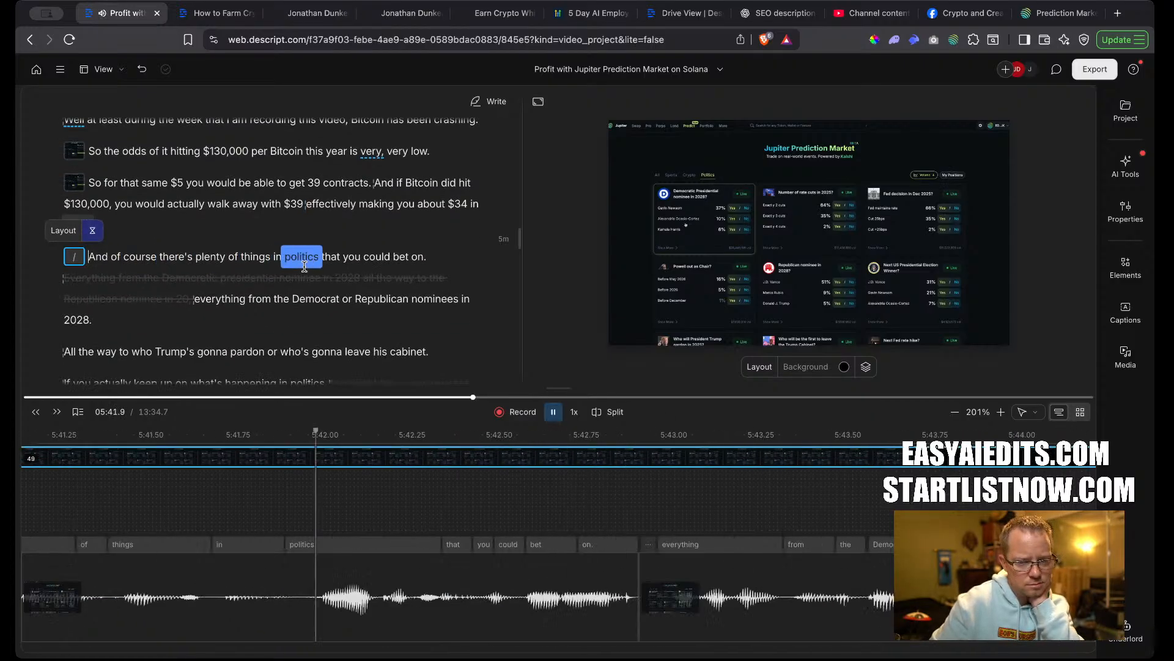
mouse_move(213, 274)
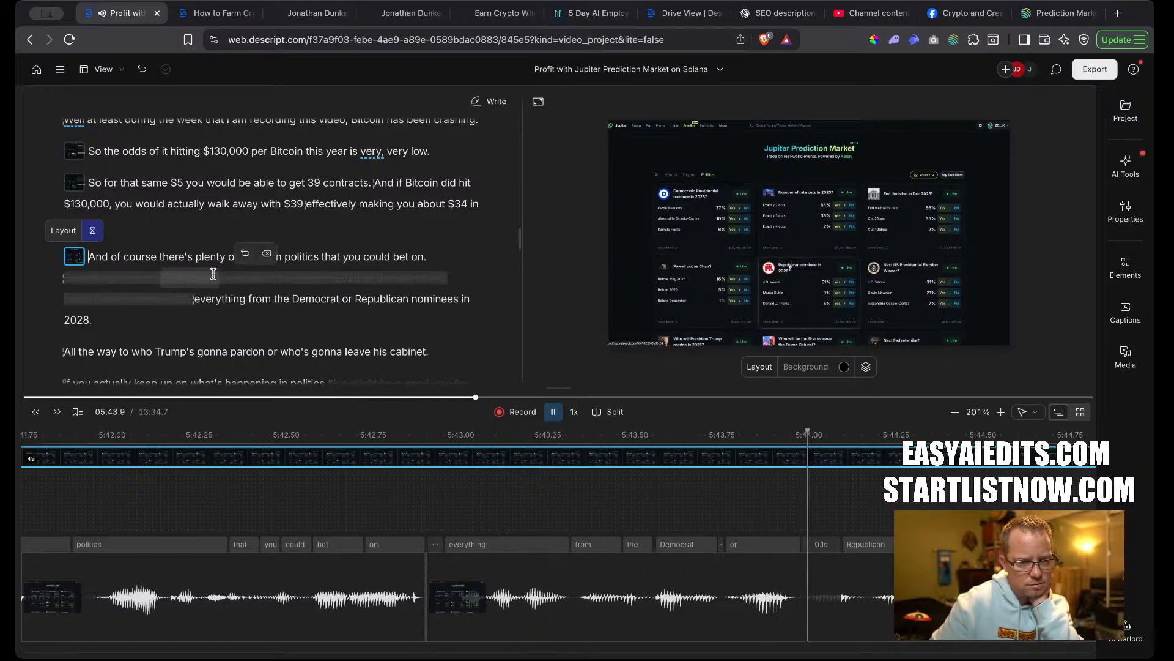
Delete the struck-out retake after "bet on." for good and start a new scene on its own line at the capitalized "Everything from the Democrat".
click(267, 253)
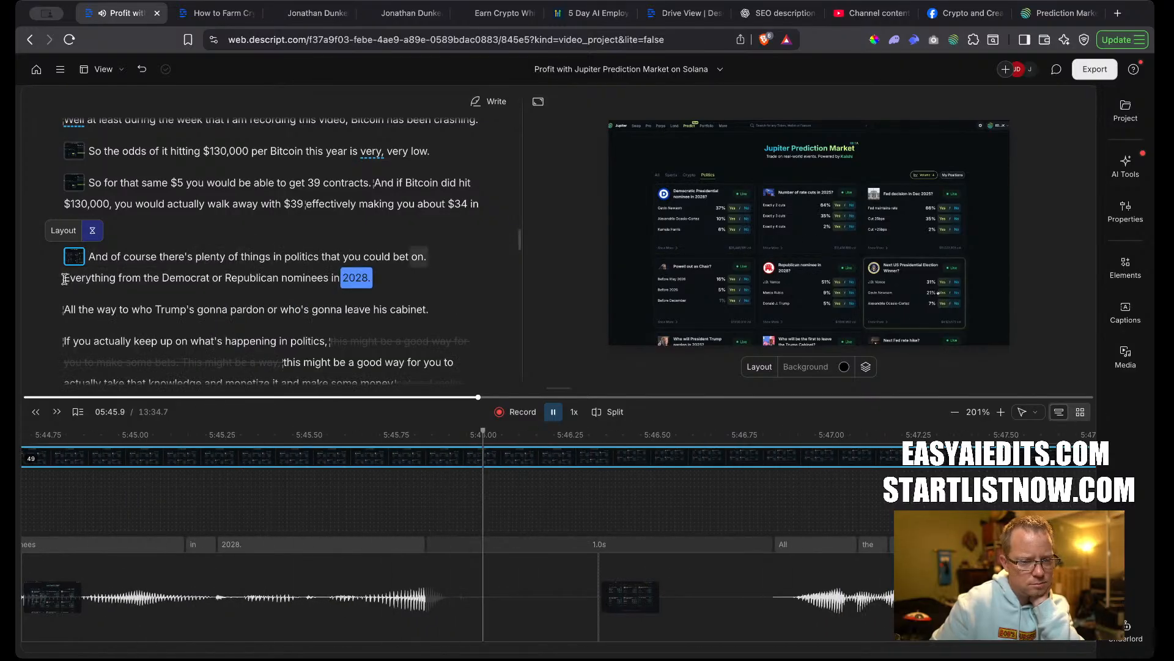
key(/)
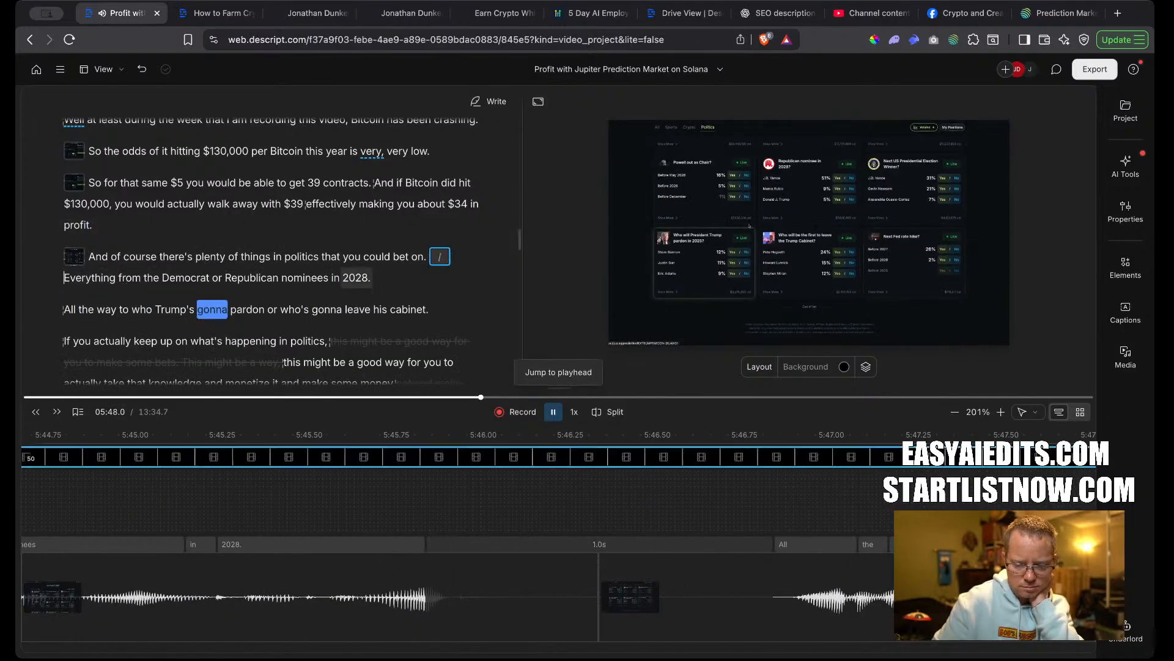
key(space)
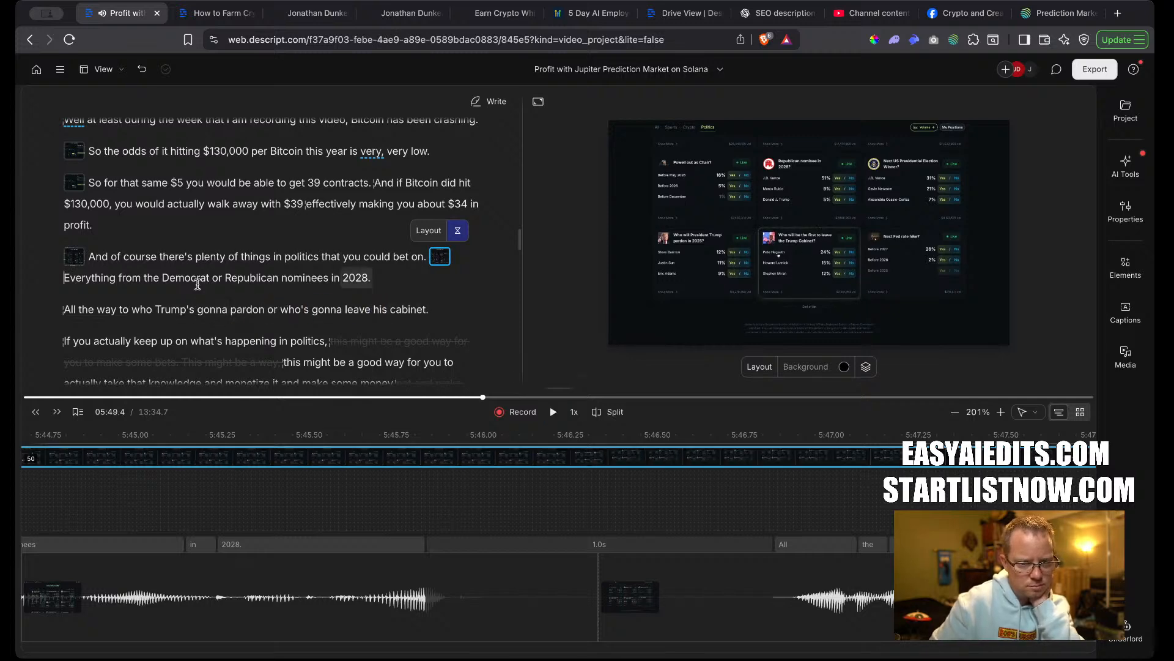
click(418, 257)
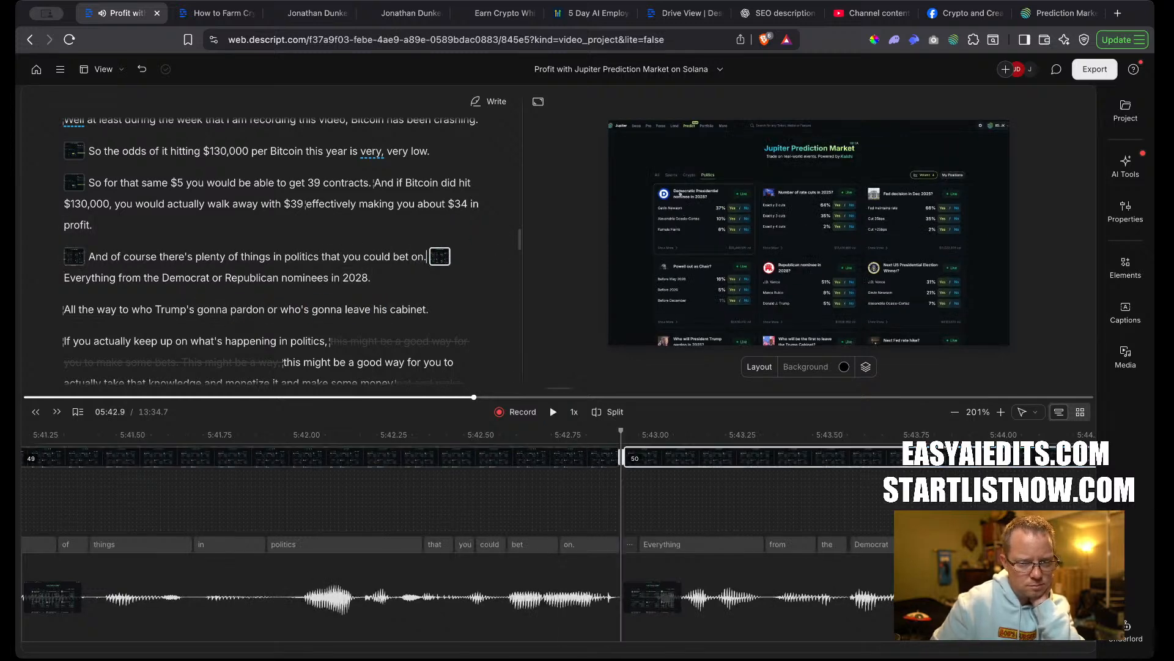
key(Return)
key(space)
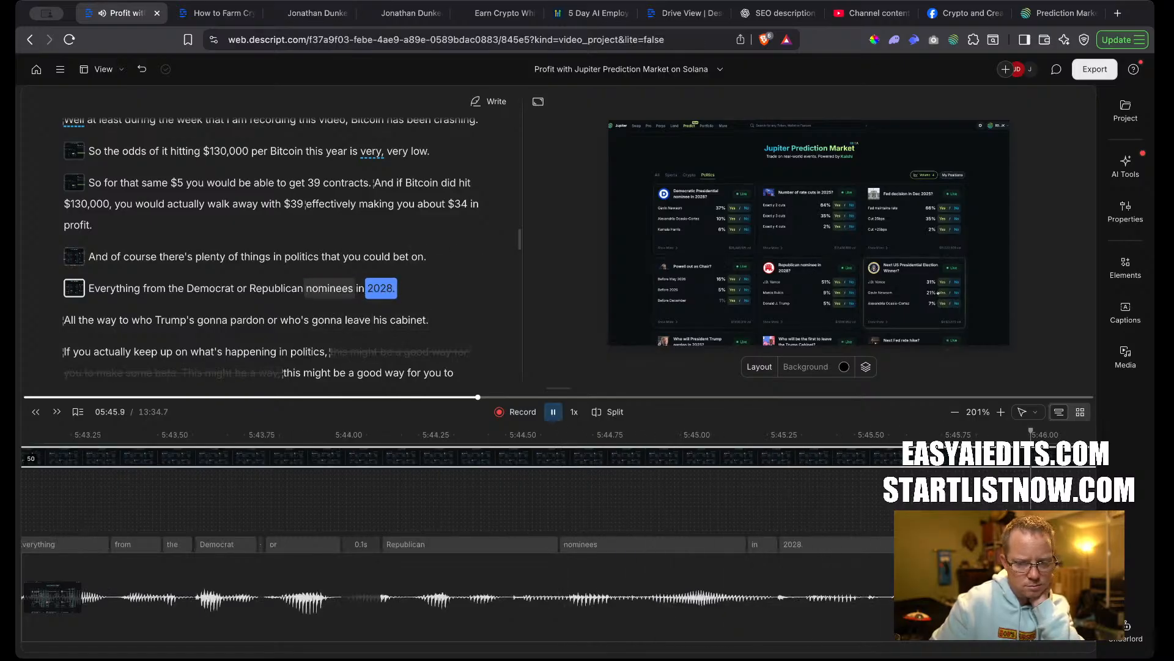
Shorten the pause after "Republican nominees in 2028." to 0.3 s and play back the join.
key(space)
scroll(202, 560, down, 3)
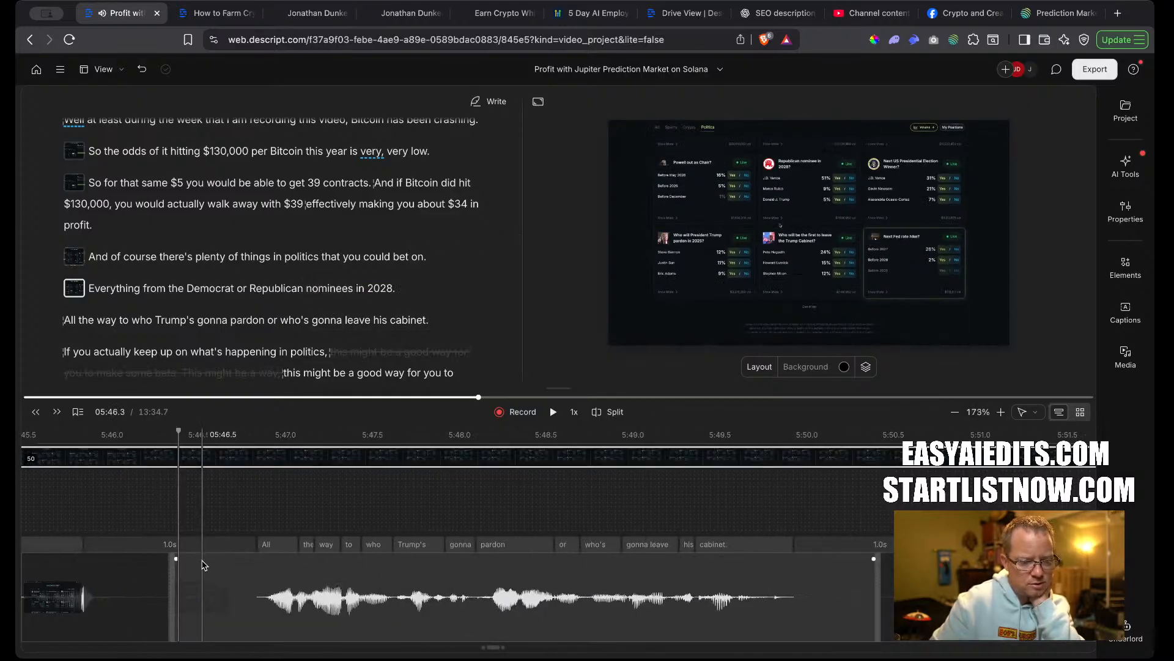
scroll(204, 564, left, 5)
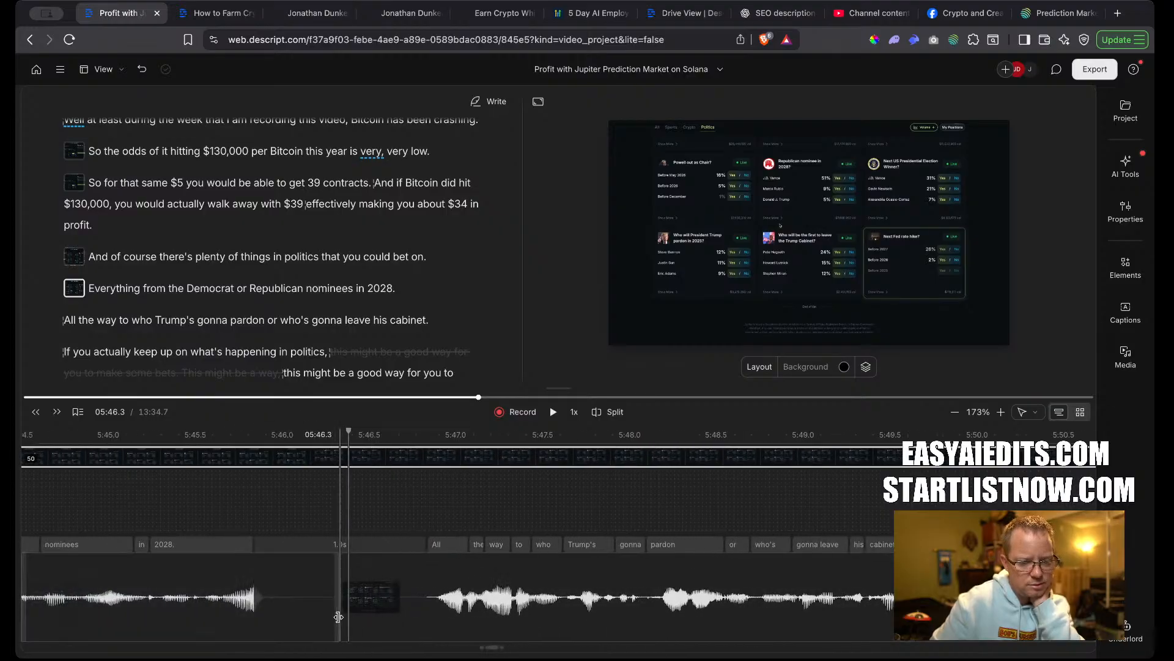
drag(339, 617, 363, 612)
click(285, 614)
click(363, 612)
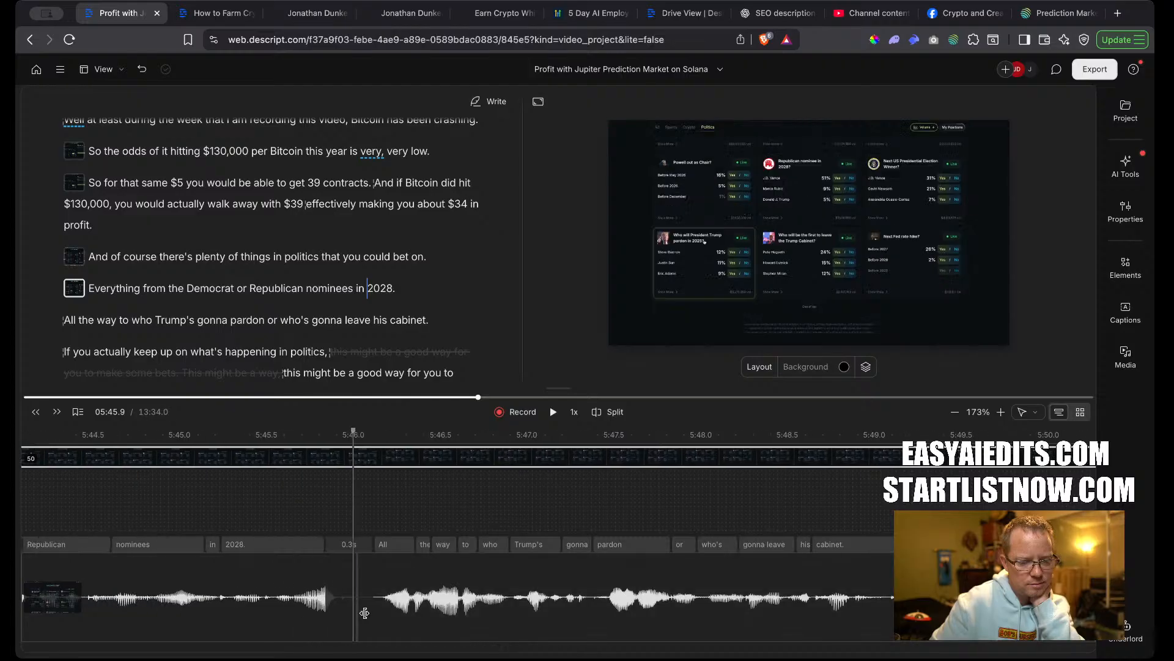
key(space)
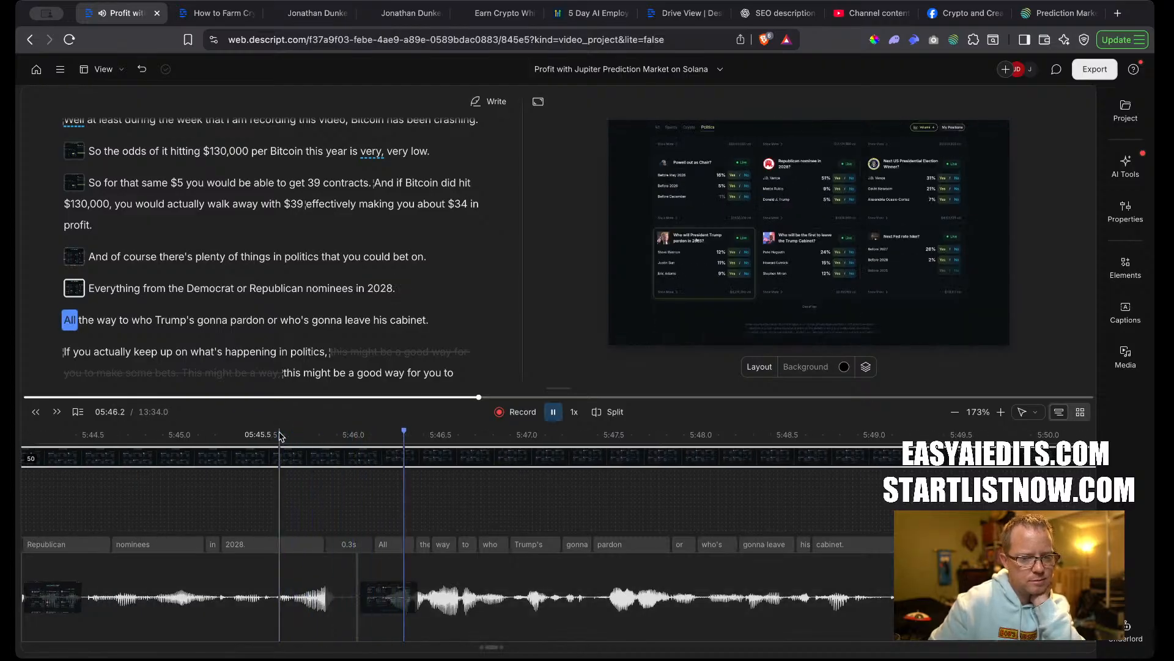
Start a new scene at "All the way to who Trump's gonna pardon" and trim the pause after "cabinet." to 0.2 s.
click(68, 319)
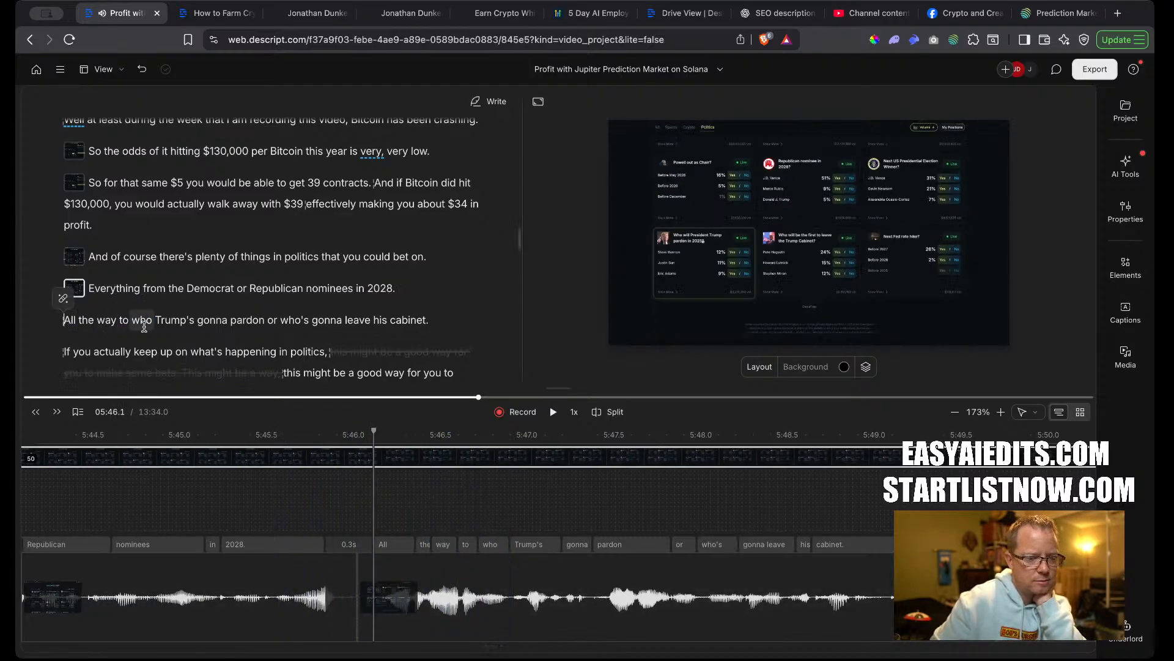
text(/)
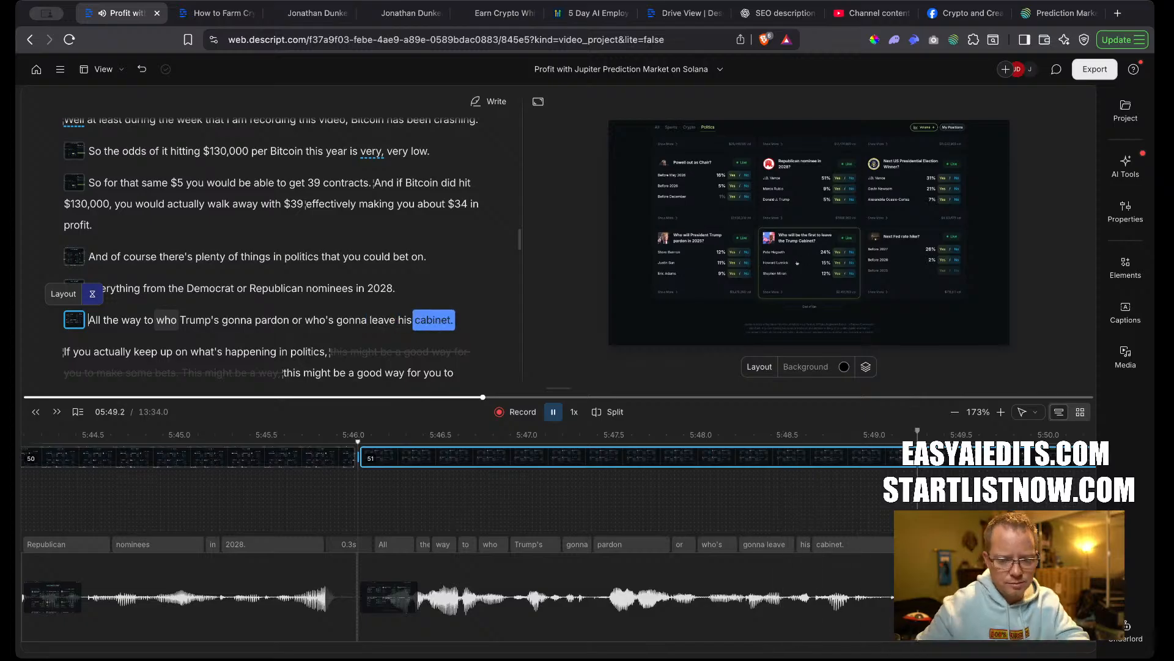
key(space)
scroll(982, 605, right, 3)
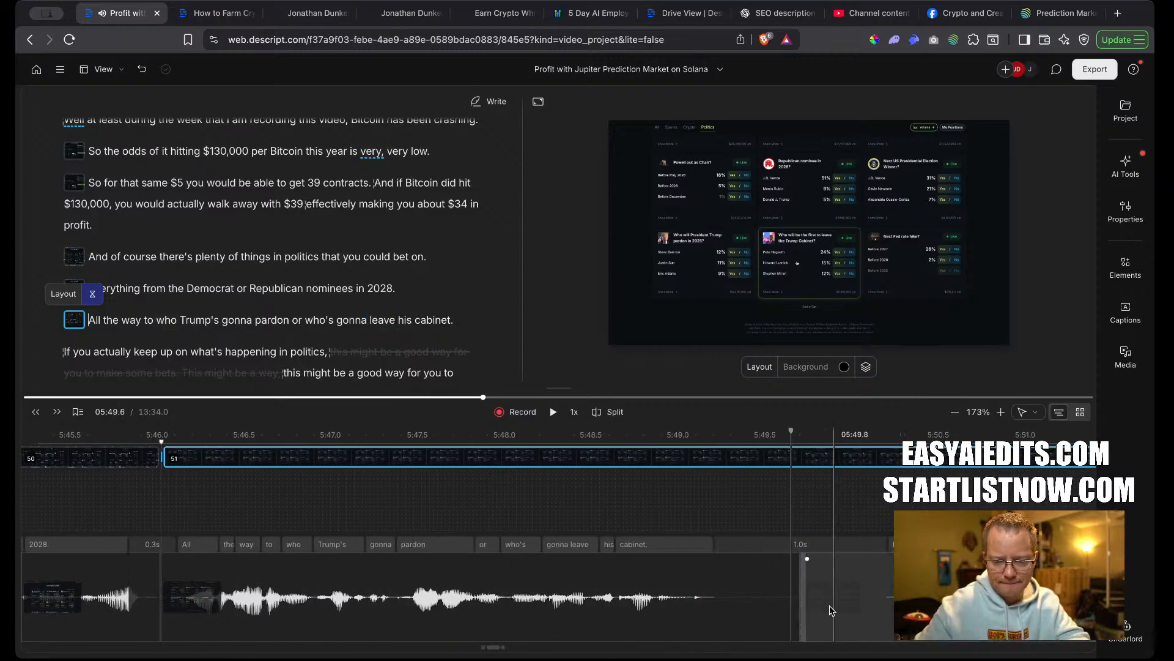
mouse_move(805, 607)
mouse_down()
mouse_move(873, 603)
mouse_move(797, 605)
mouse_up()
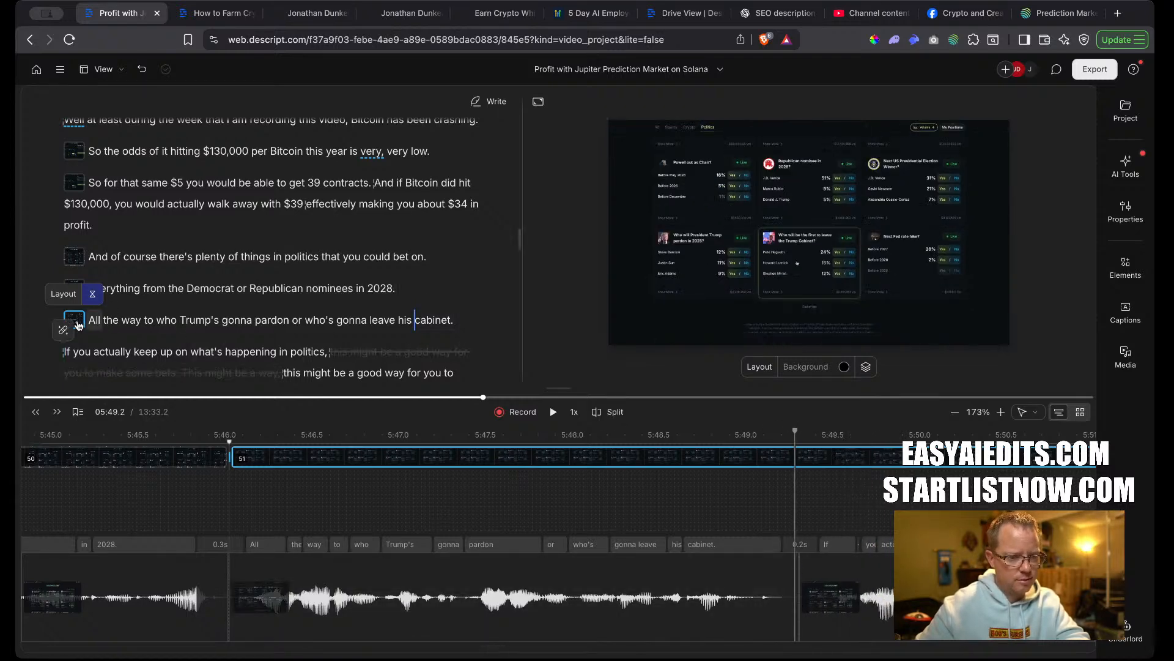
Play back the cabinet sentence and start a new scene at "If you actually keep up on what's happening in politics".
click(77, 324)
key(space)
key(space)
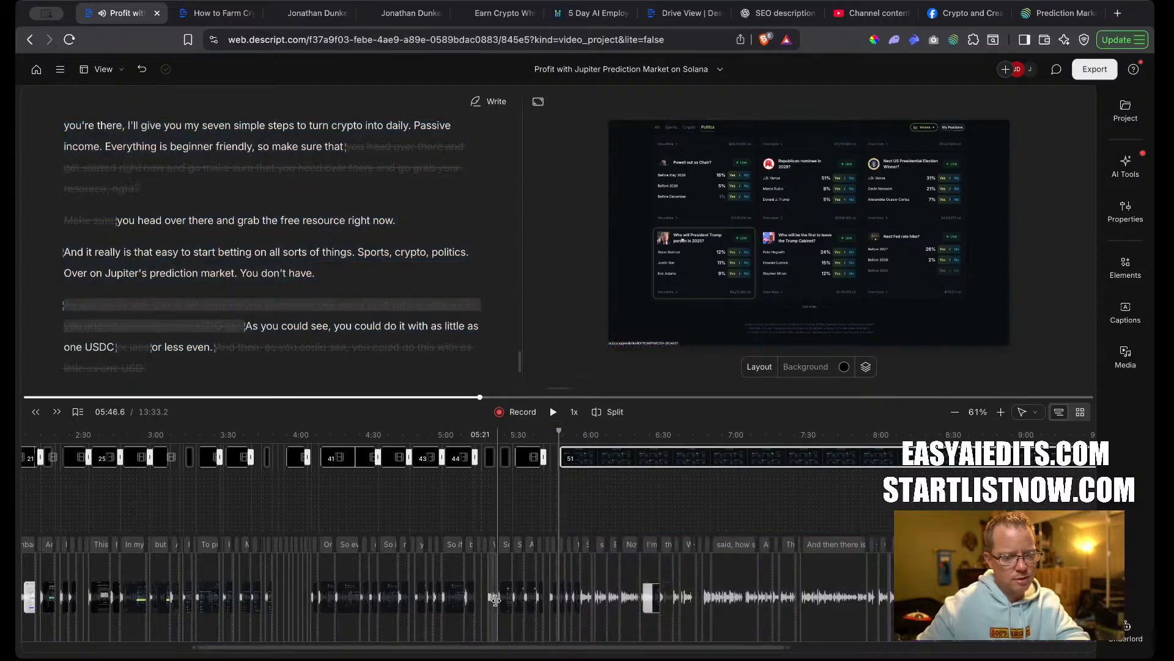
scroll(497, 605, up, 8)
scroll(497, 604, right, 10)
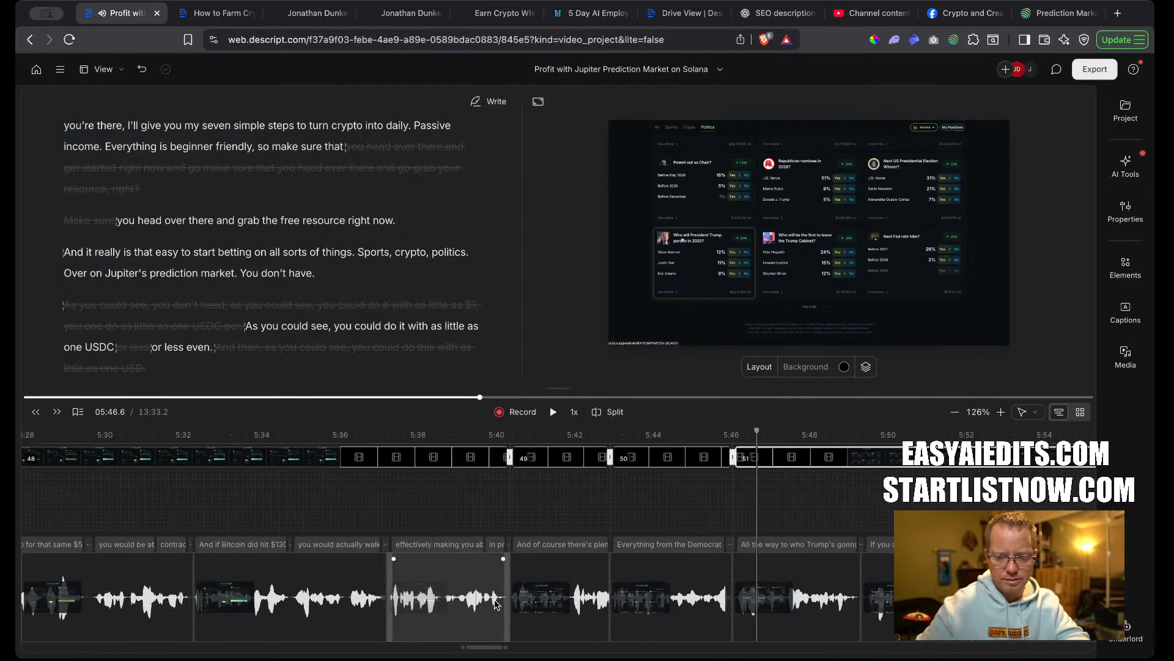
click(709, 507)
key(space)
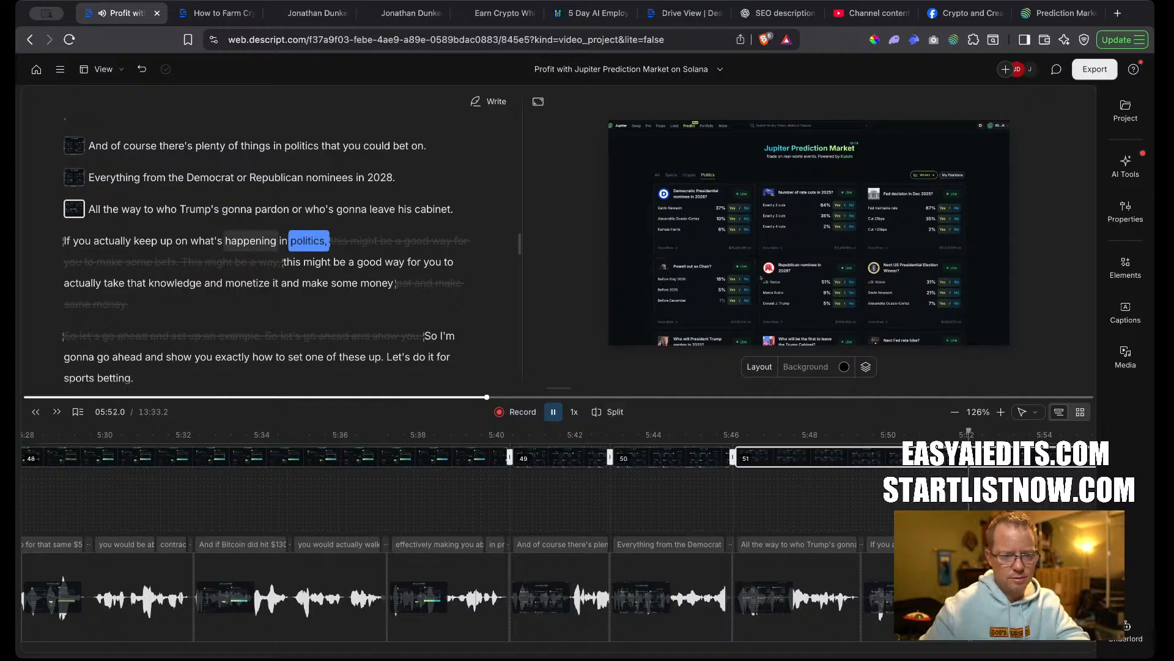
key(slash)
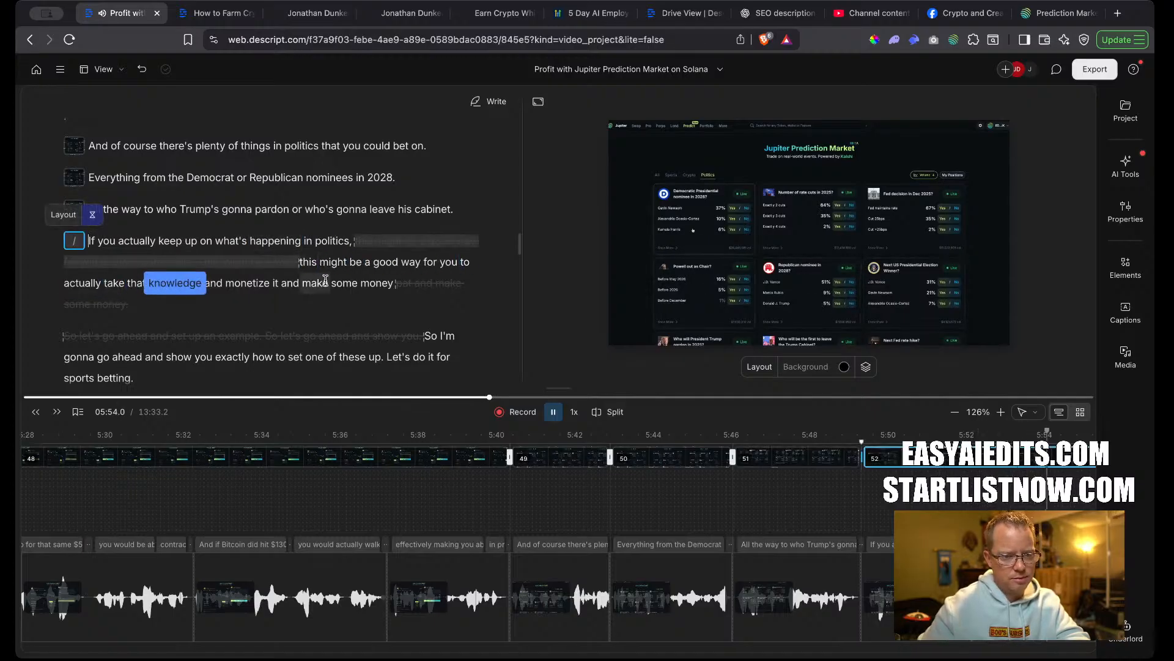
key(space)
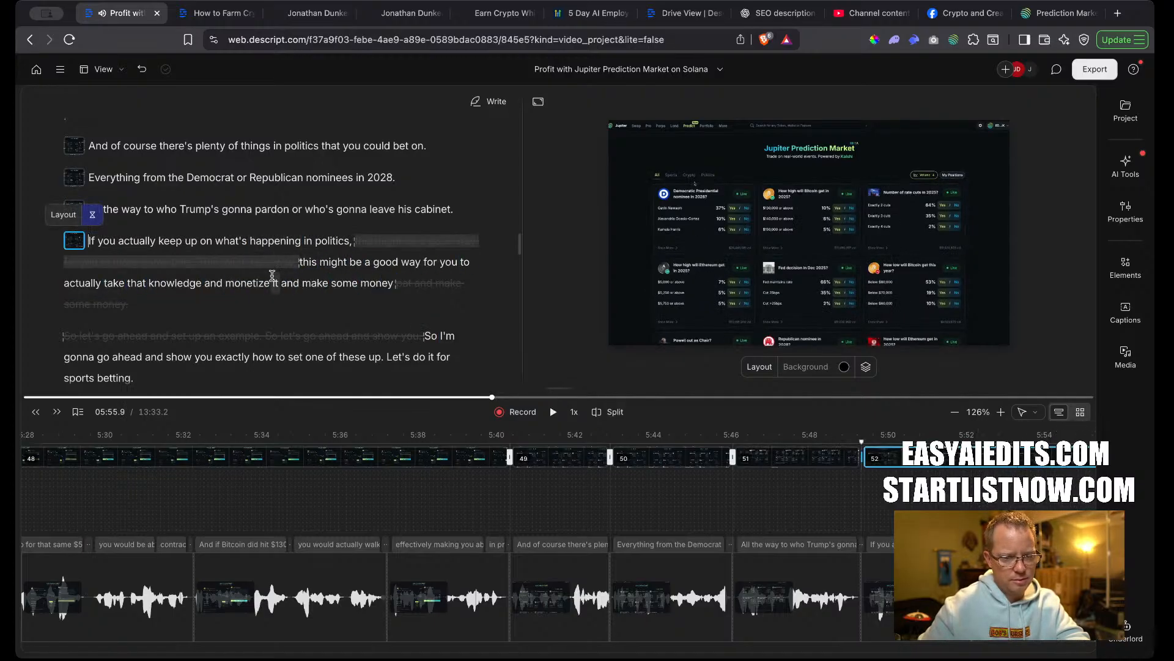
Delete the struck-out retake after "happening in politics," for good, and restore the struck-out "pat and make some money." for playback.
click(282, 216)
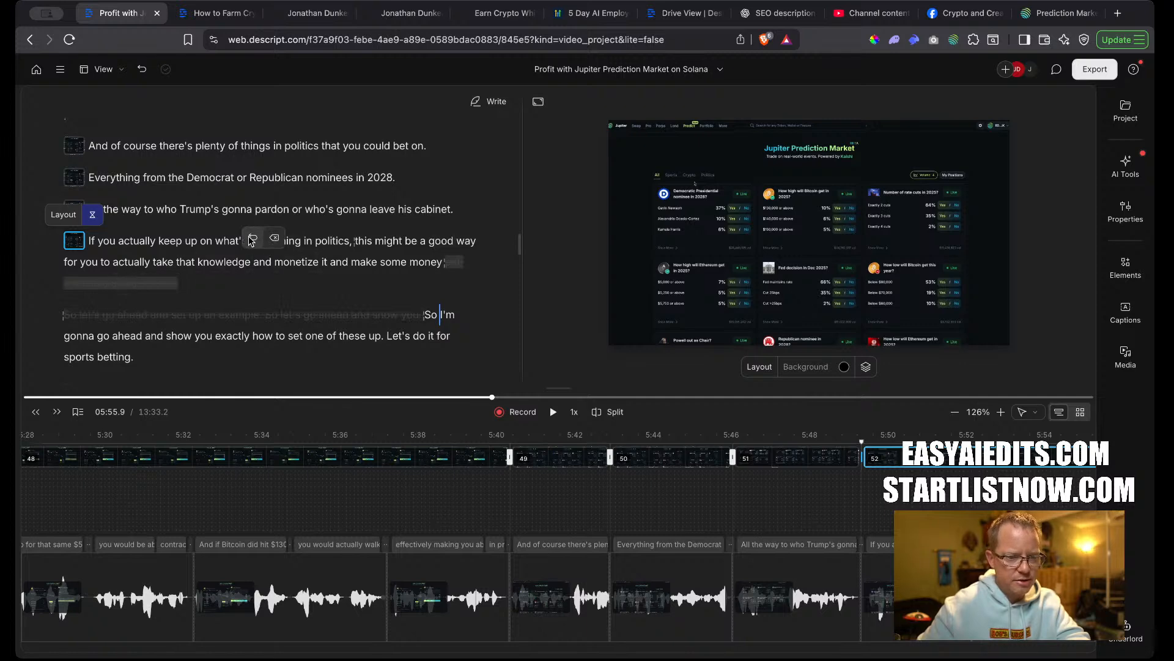
click(252, 238)
double_click(339, 262)
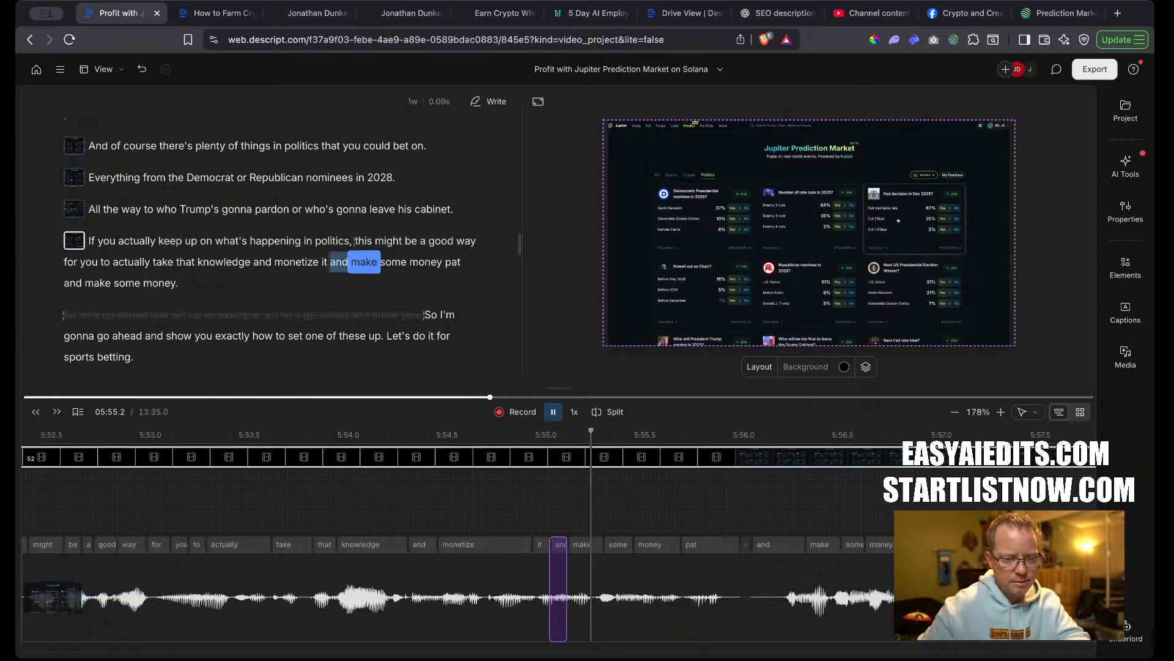
key(space)
key(space)
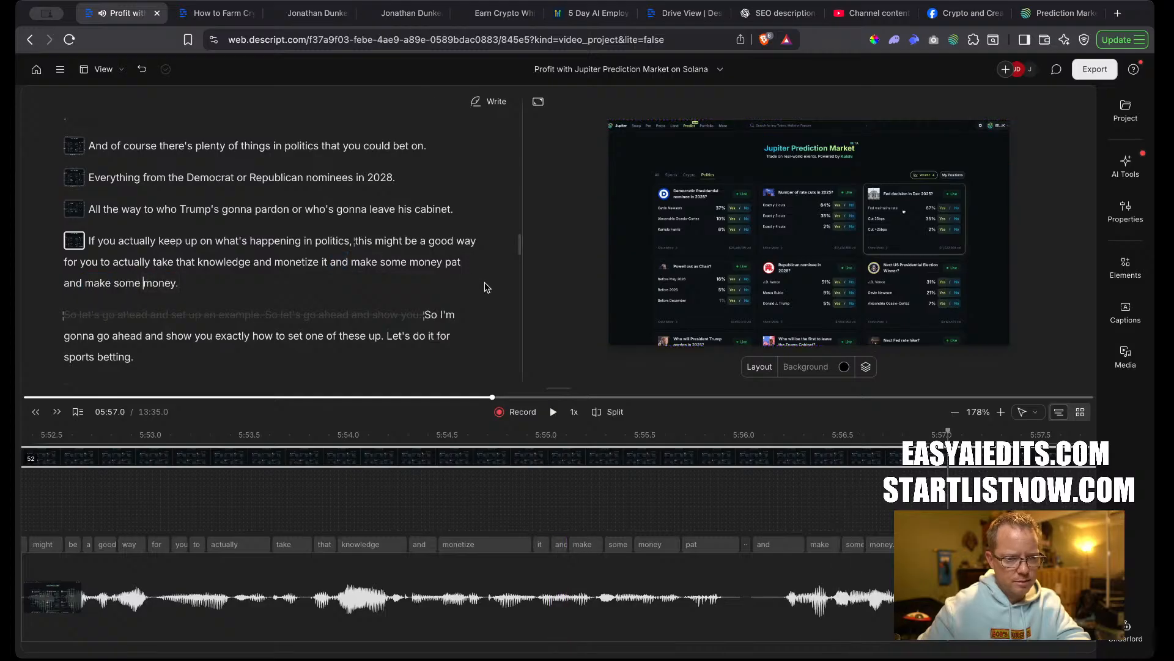
Try cutting "and make some money pat" after "monetize it", play back the join and undo the cut.
drag(465, 262, 338, 260)
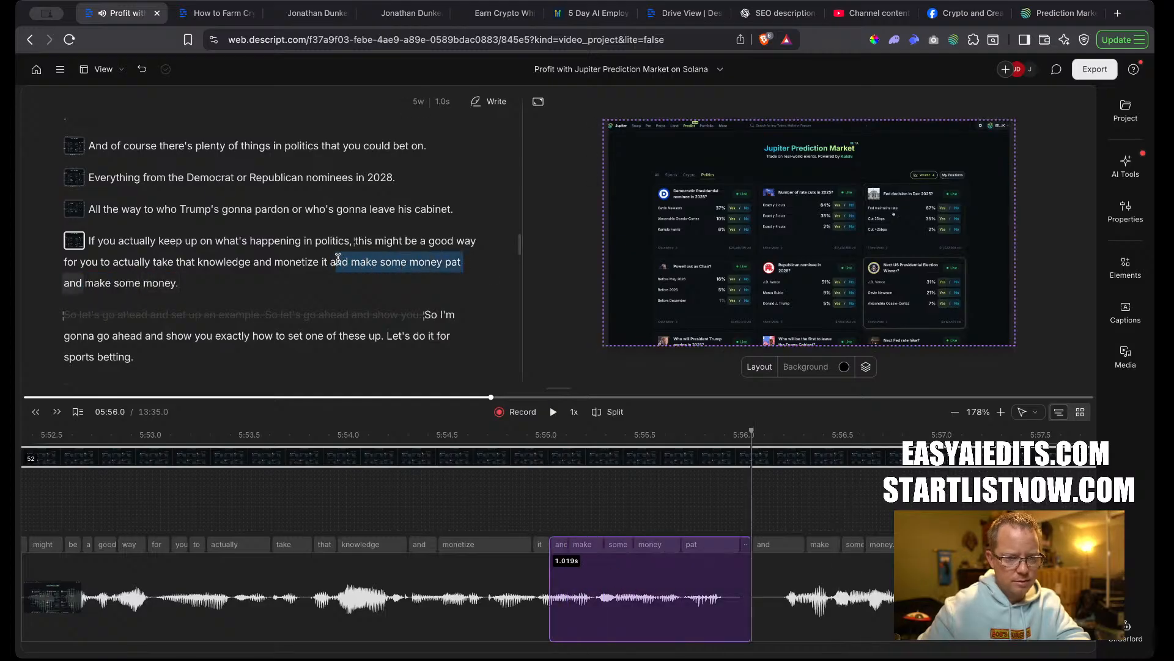
key(BackSpace)
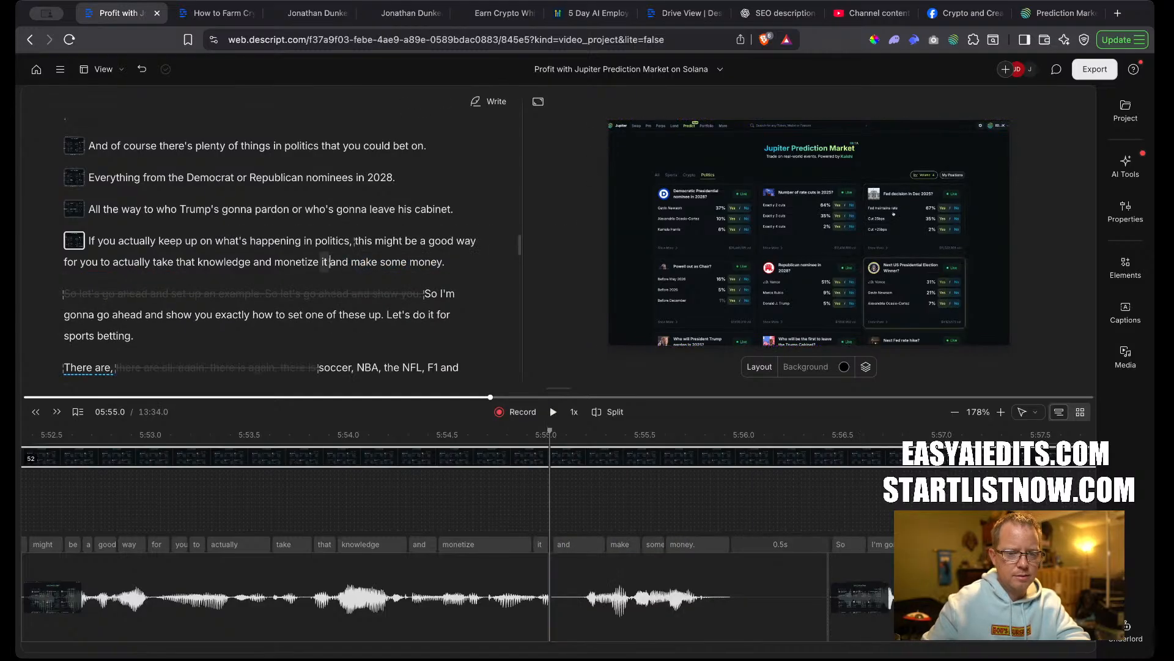
key(space)
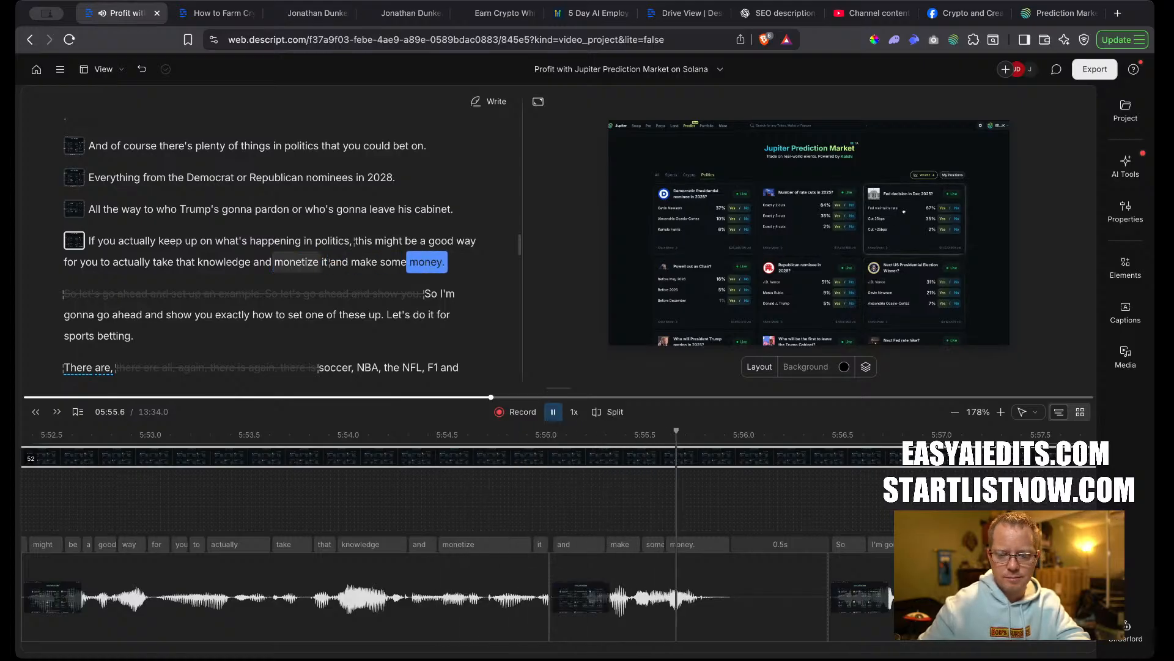
key(super+z)
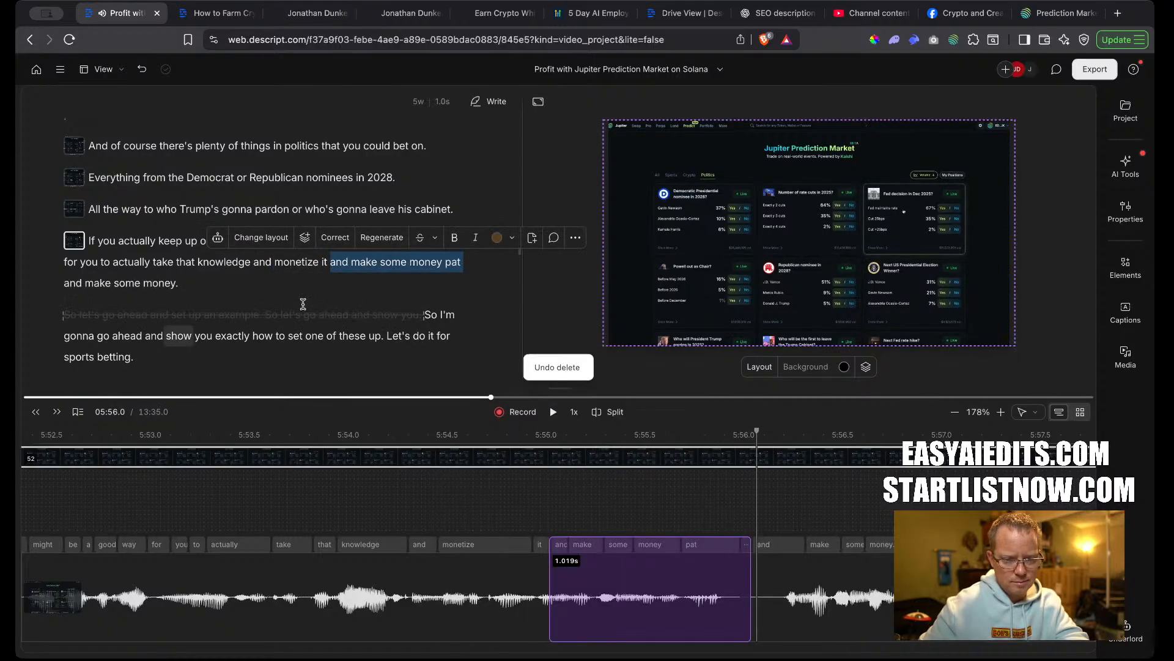
key(space)
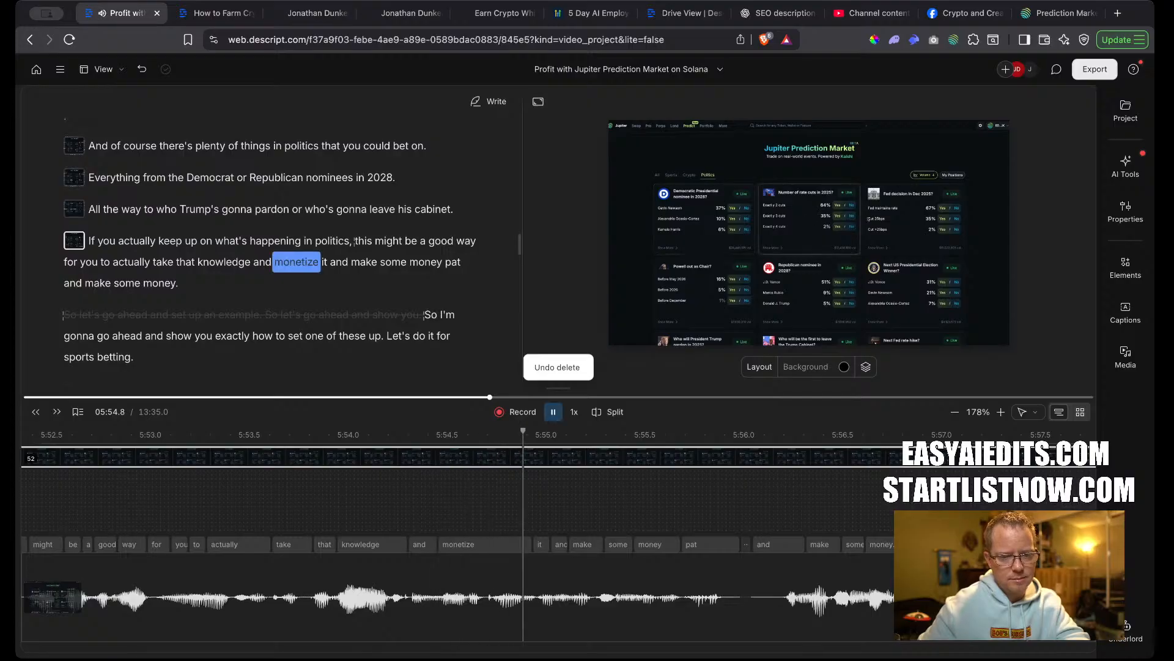
key(space)
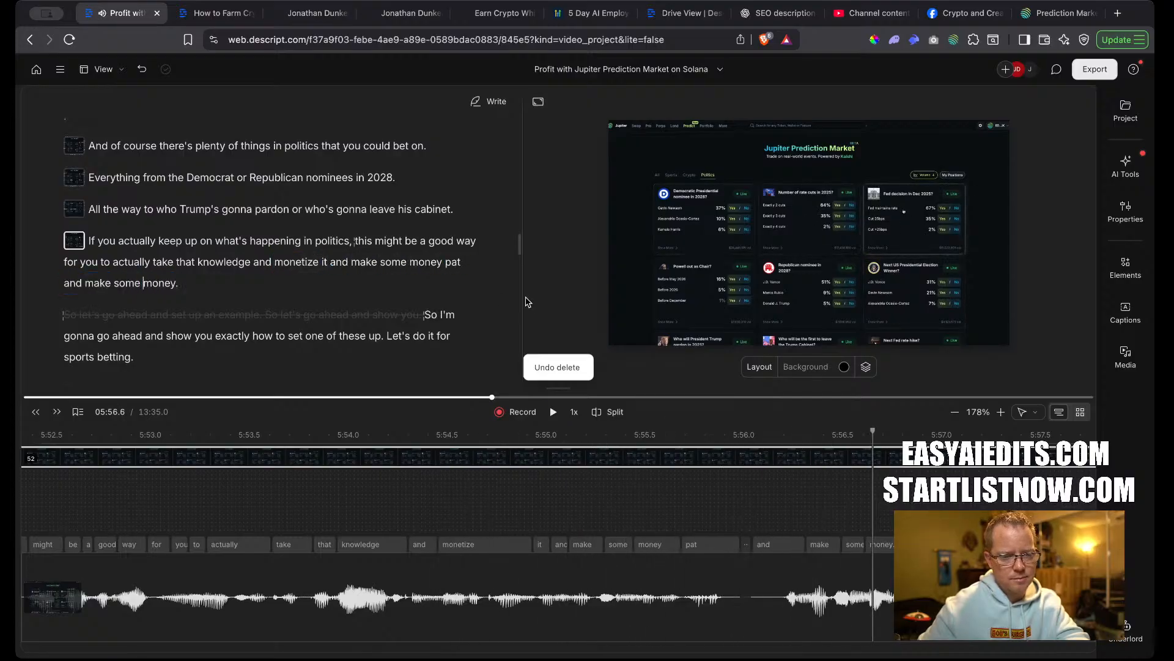
Cut "make some money pat and" after "monetize it and", and shorten the pause after "make some money." by about 0.5 s.
drag(443, 264, 478, 288)
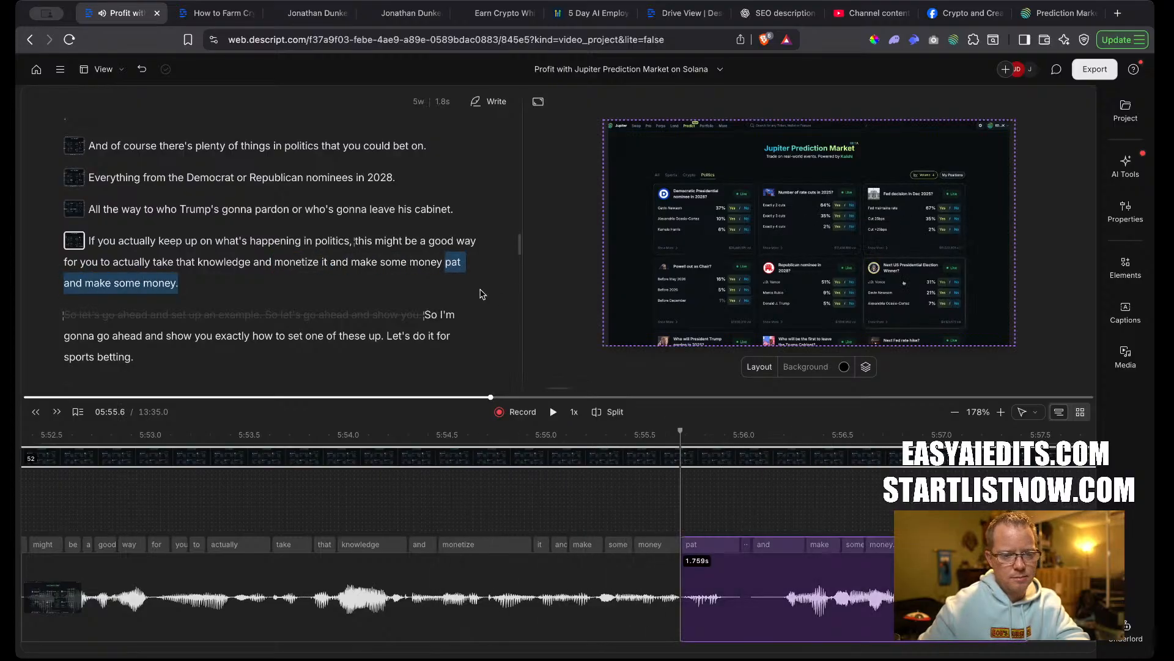
key(Right)
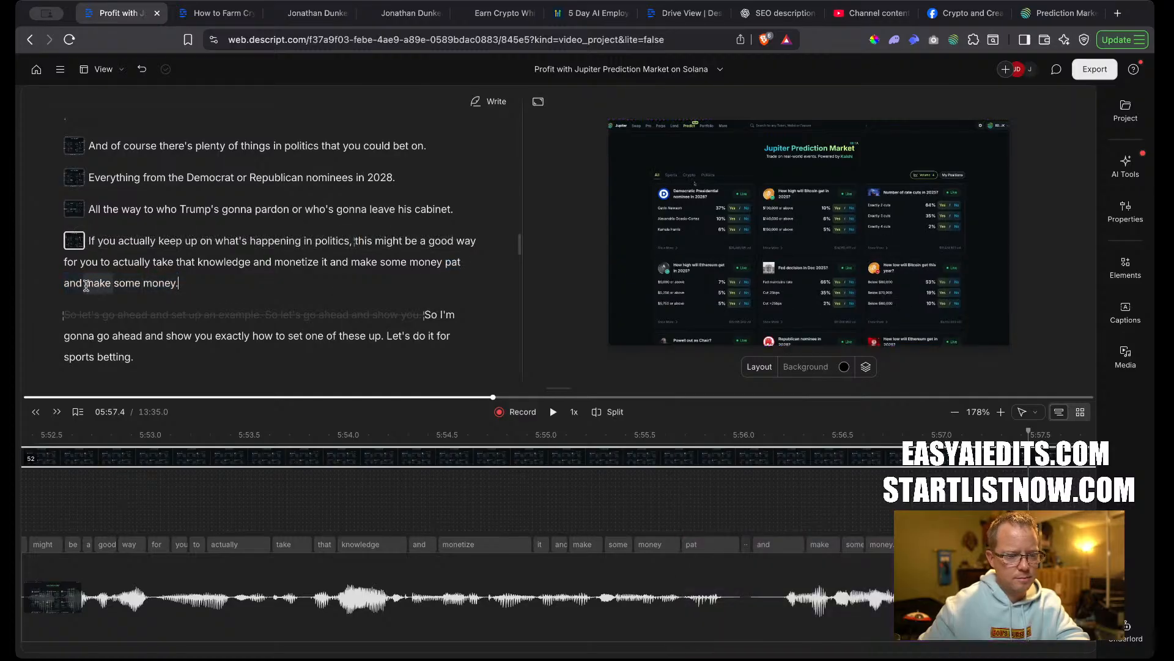
drag(87, 286, 403, 262)
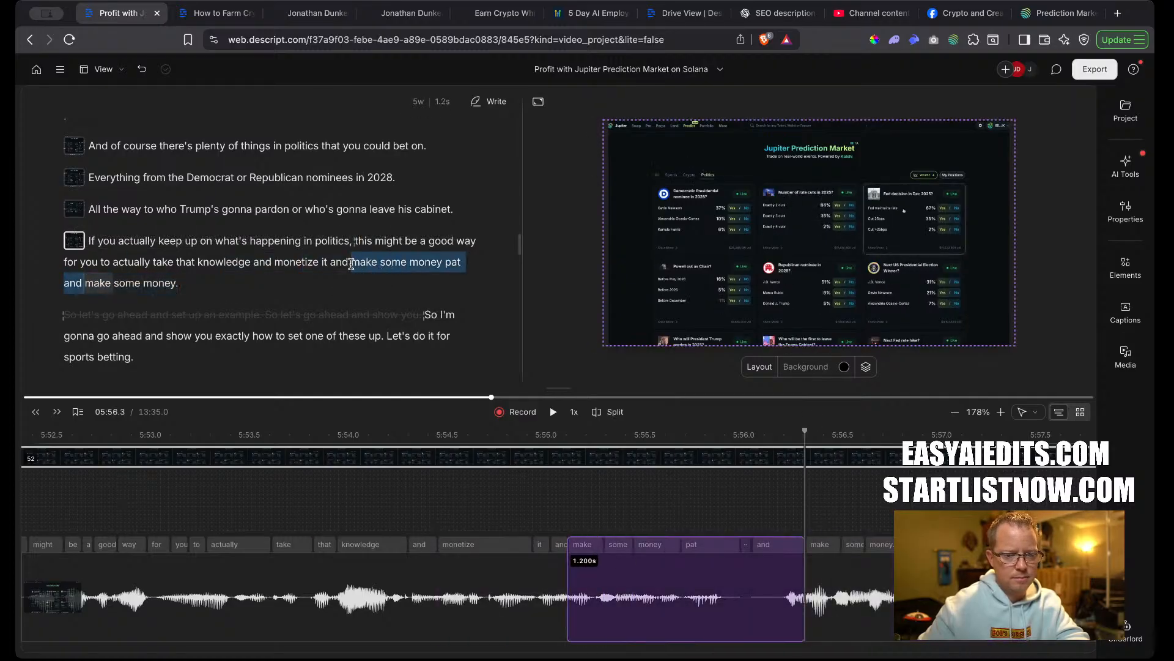
key(BackSpace)
key(space)
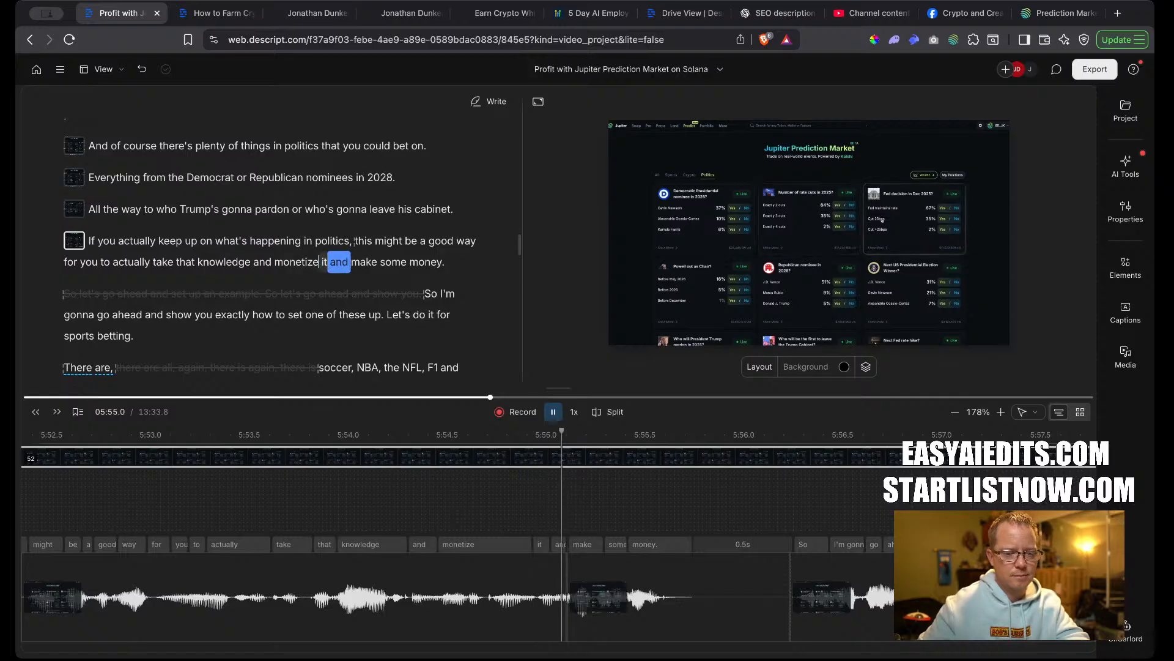
key(space)
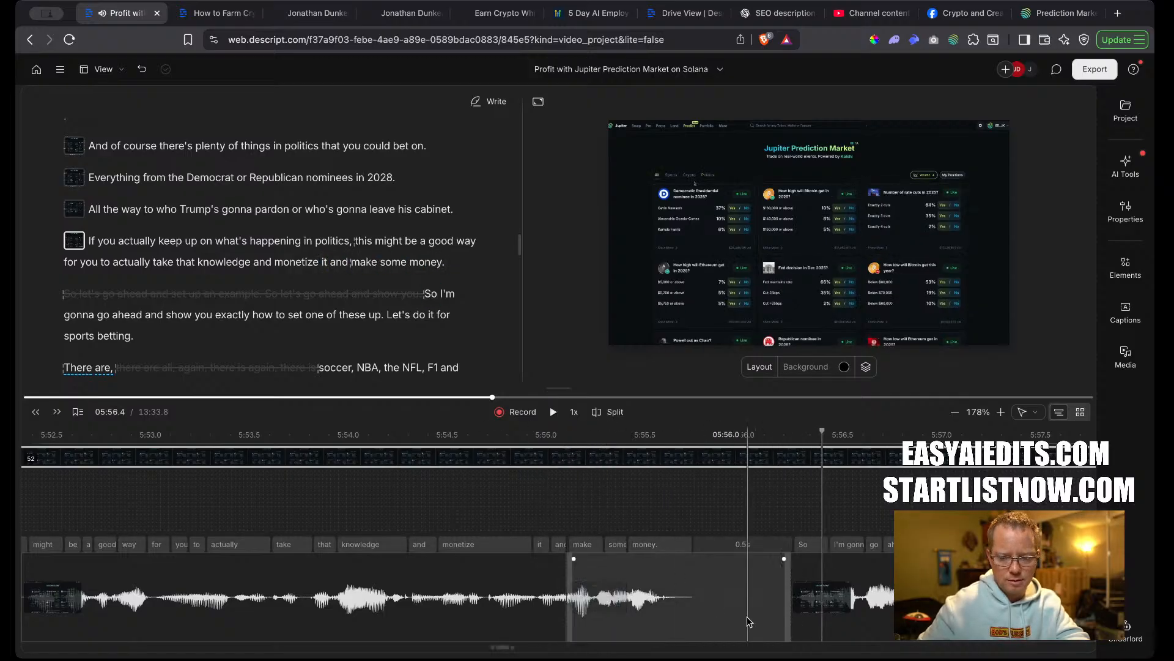
key(BackSpace)
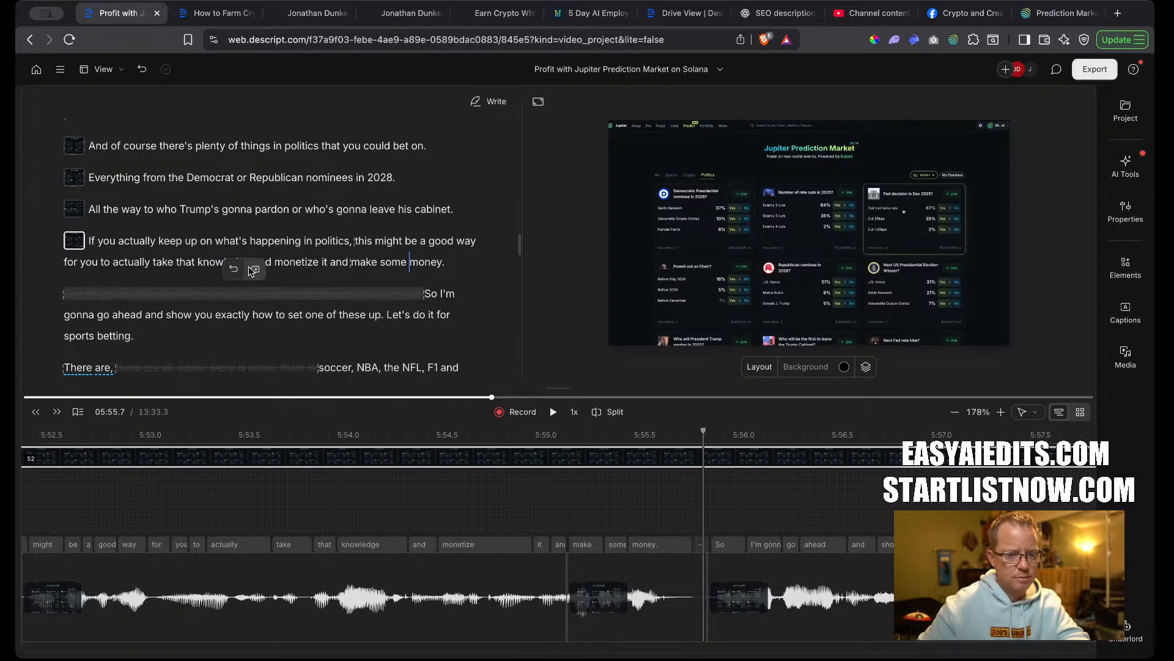
Delete the struck-out "set up an example" retake for good, start a new scene at "So I'm gonna go ahead" and play it back.
click(251, 270)
click(69, 293)
key(space)
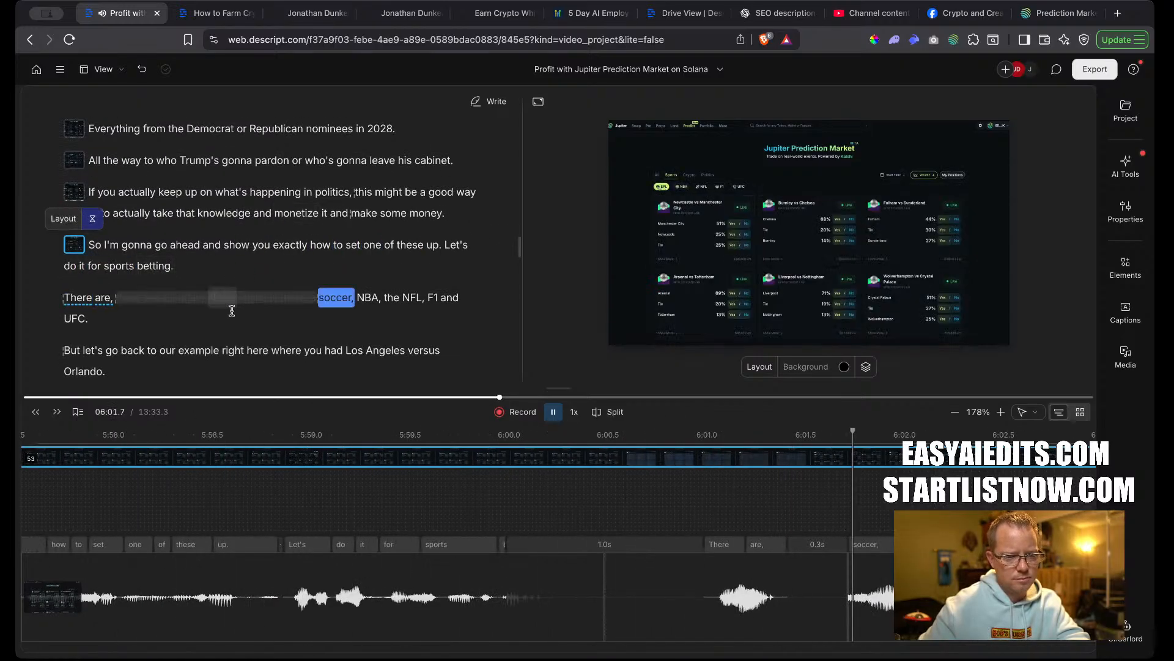
key(space)
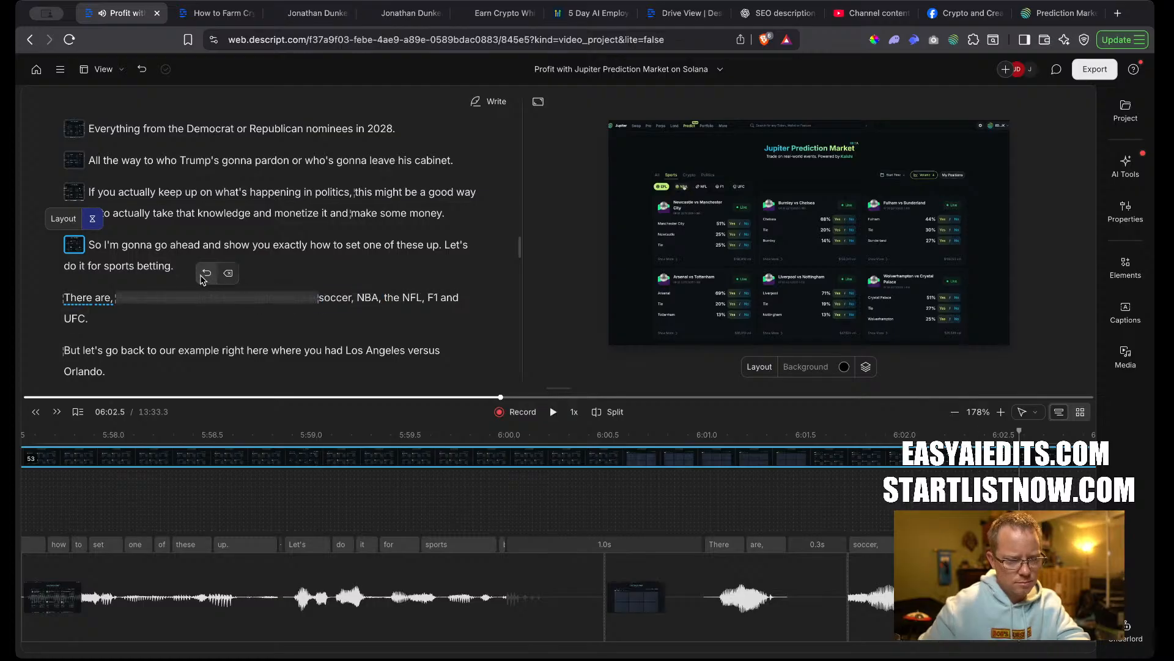
Restore the struck-out words after "There are,", cut "There are, there are all, again, there is again," and start a new scene at "There is soccer".
click(204, 274)
drag(279, 298, 64, 298)
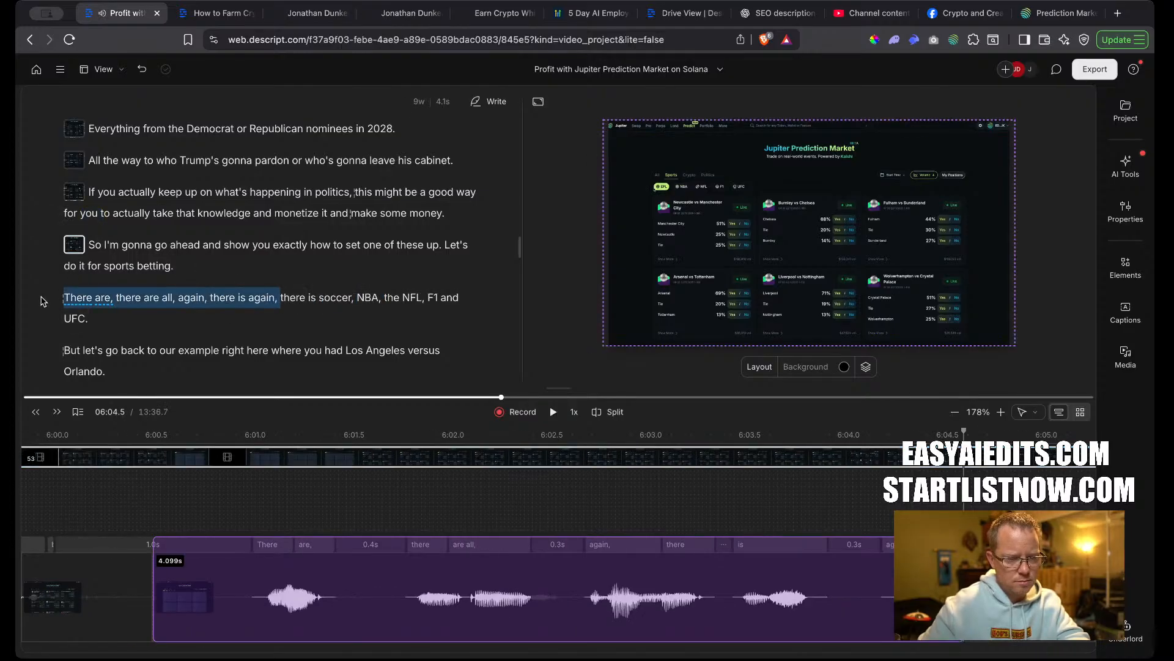
key(BackSpace)
key(slash)
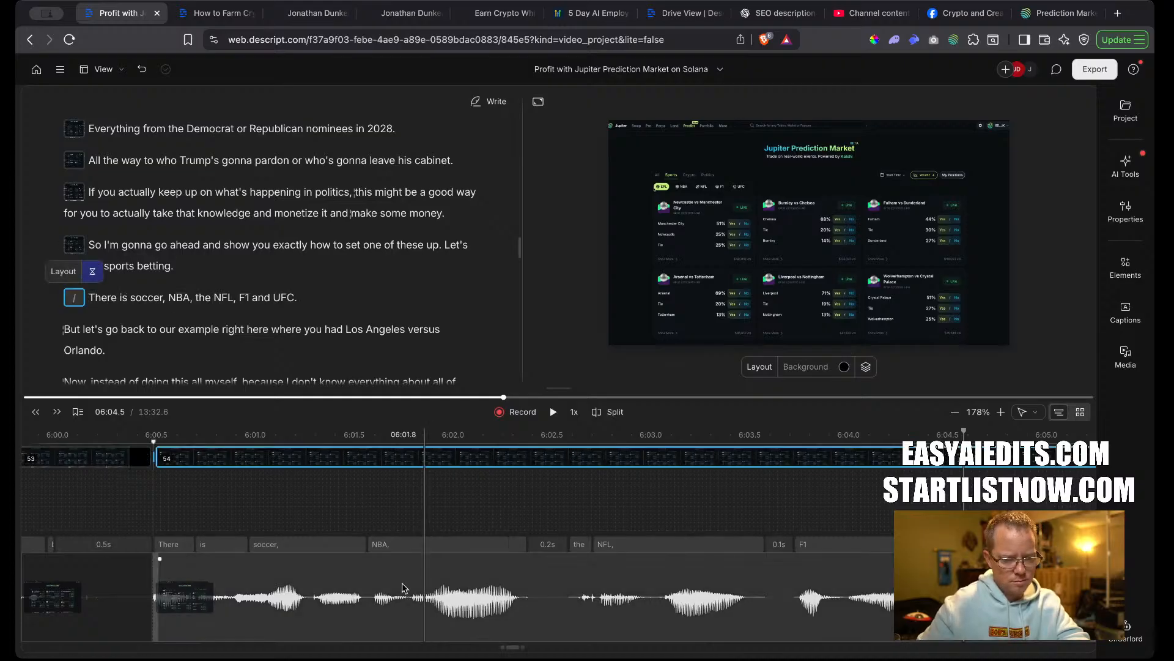
Shorten the pause between "sports betting." and "There is soccer" by about 0.2 s.
scroll(269, 619, left, 5)
click(433, 622)
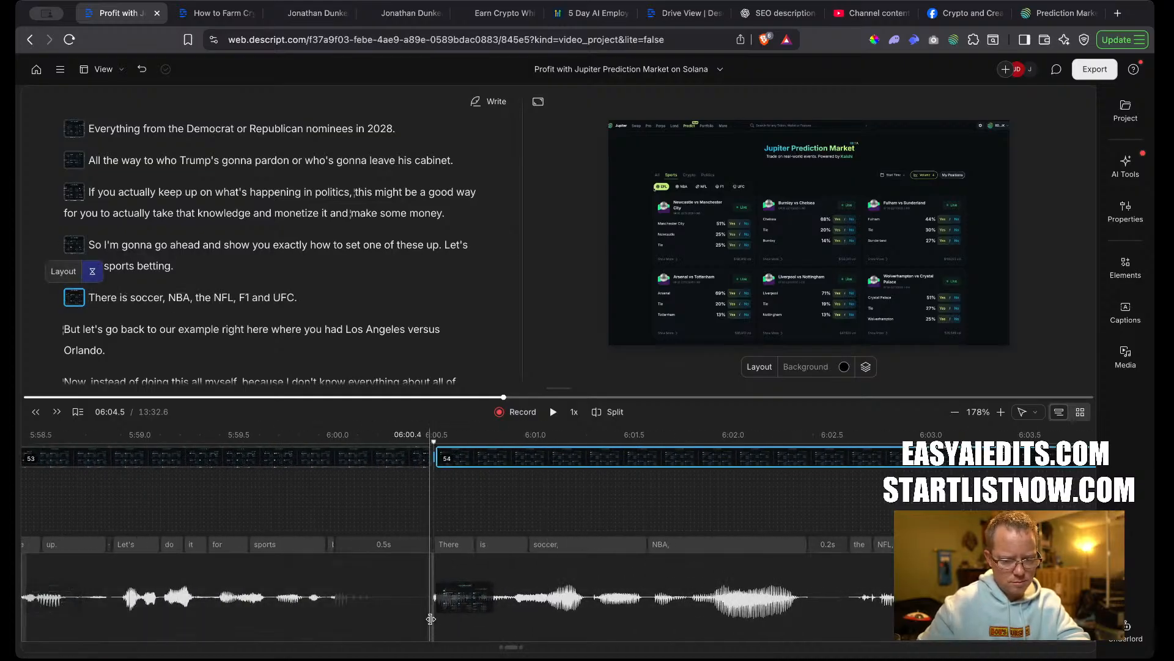
drag(430, 619, 393, 619)
Play back the join into the sports list and remove the commas after "soccer" and "NFL".
click(132, 263)
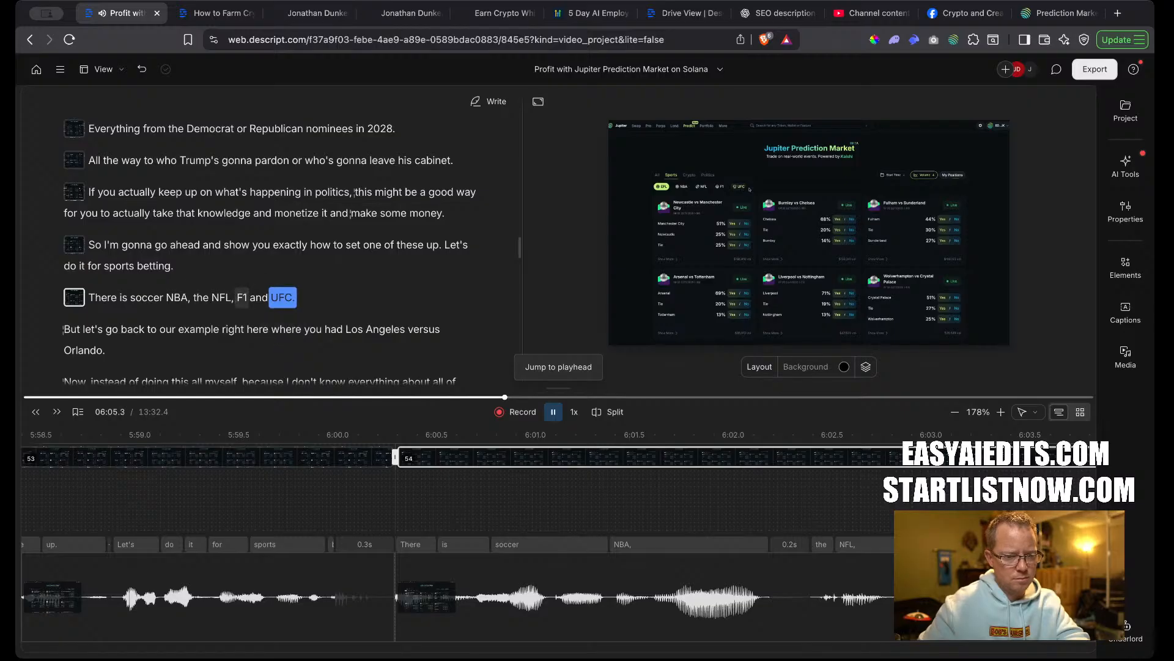
click(240, 299)
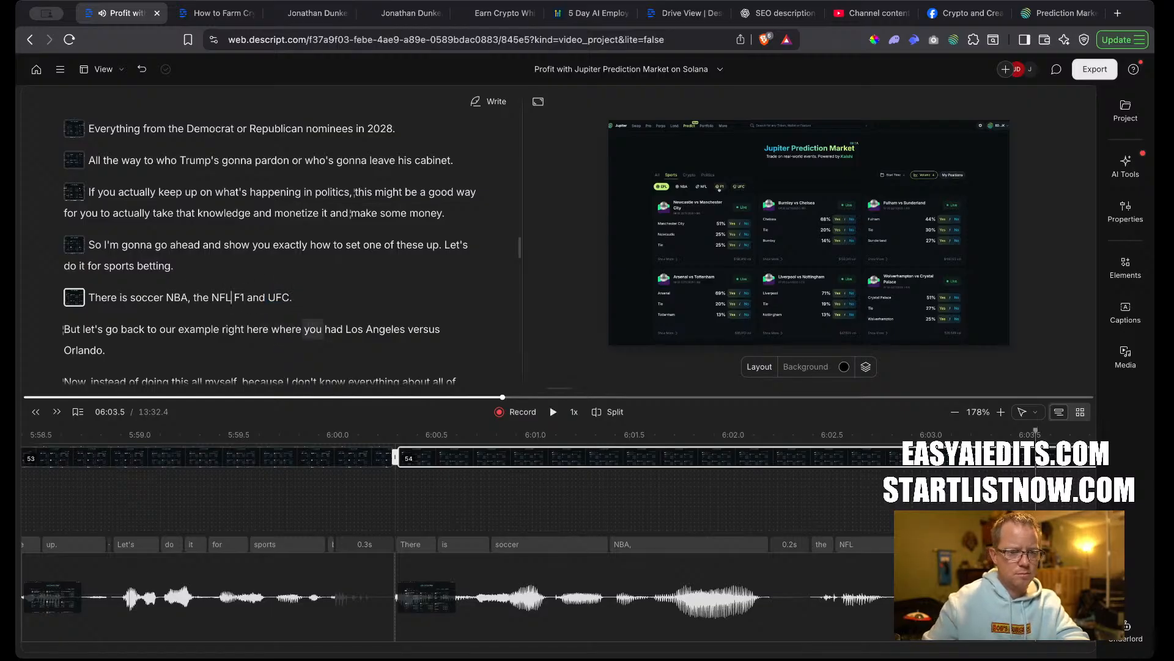
Play back the gap after "F1 and UFC." and shorten that pause by about 0.7 s.
click(65, 330)
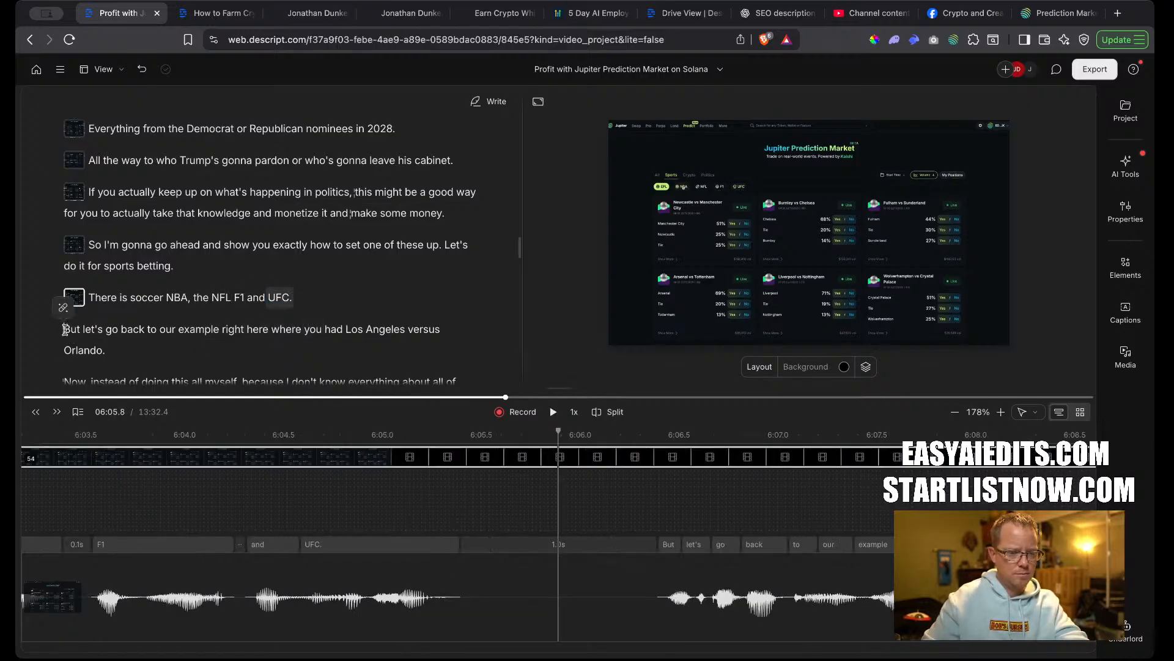
key(space)
key(space)
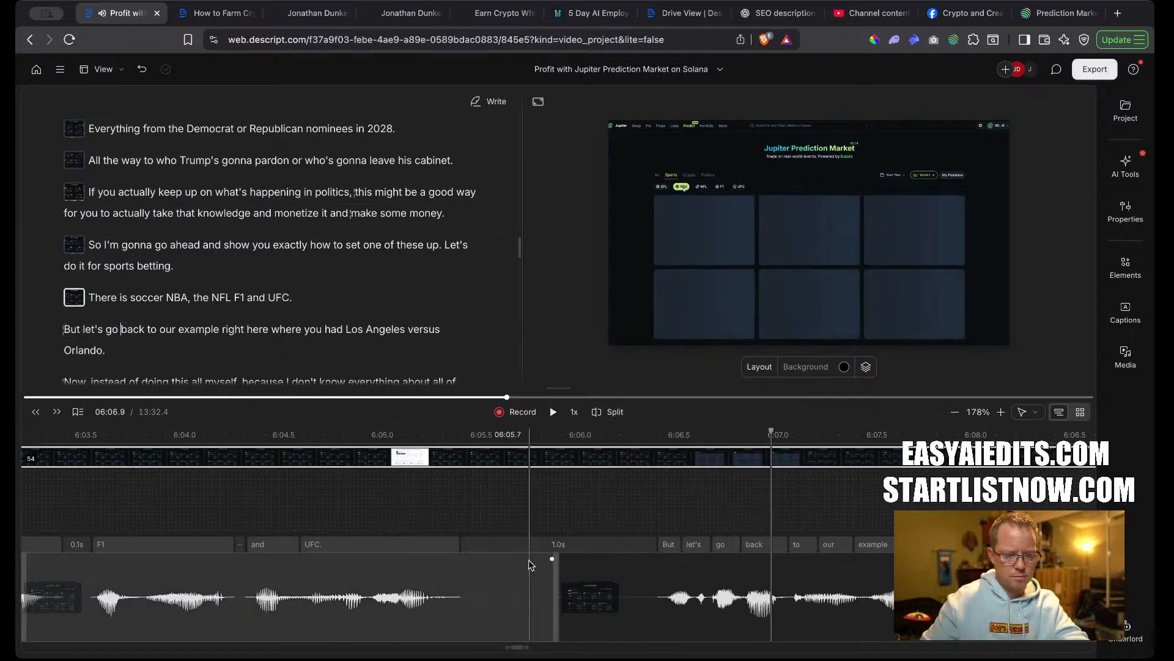
mouse_move(557, 603)
mouse_down()
mouse_move(488, 604)
mouse_move(564, 603)
mouse_up()
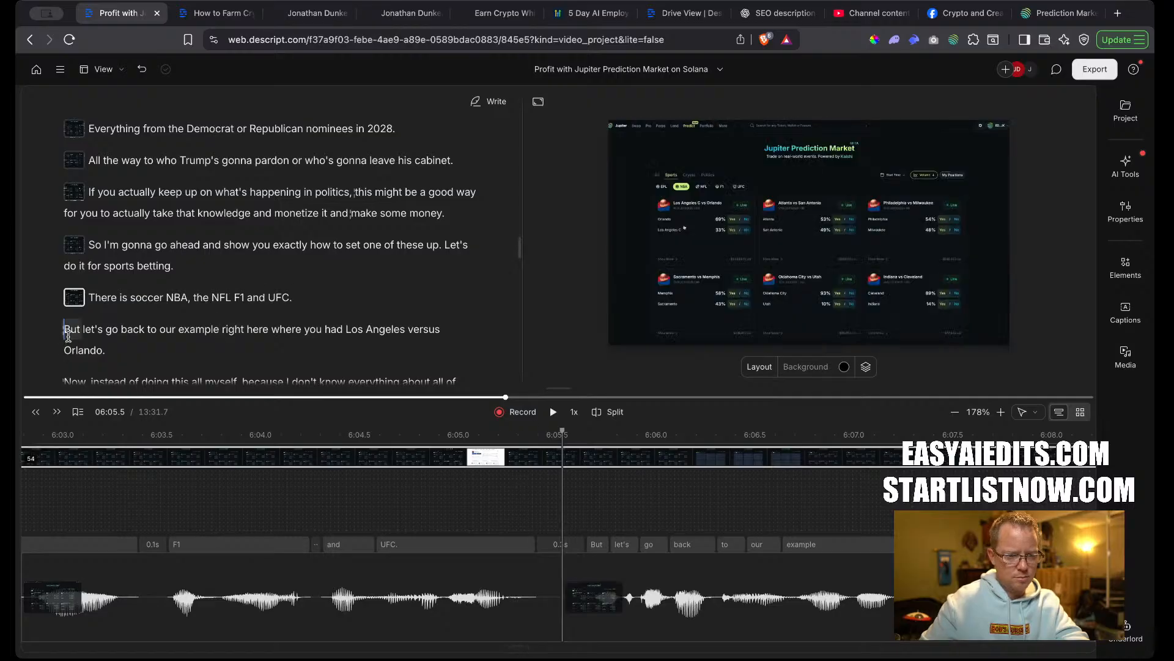
Start a new scene at "But let's go back to our example" and shorten the pause after "Orlando." by about 0.8 s.
click(66, 329)
key(space)
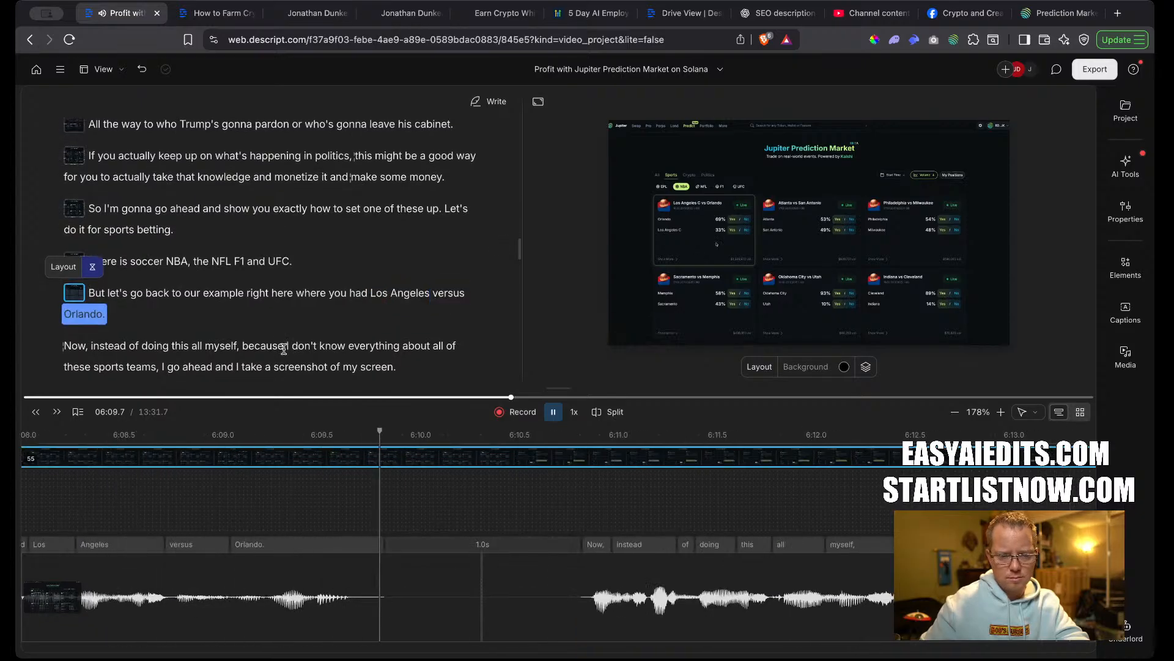
key(space)
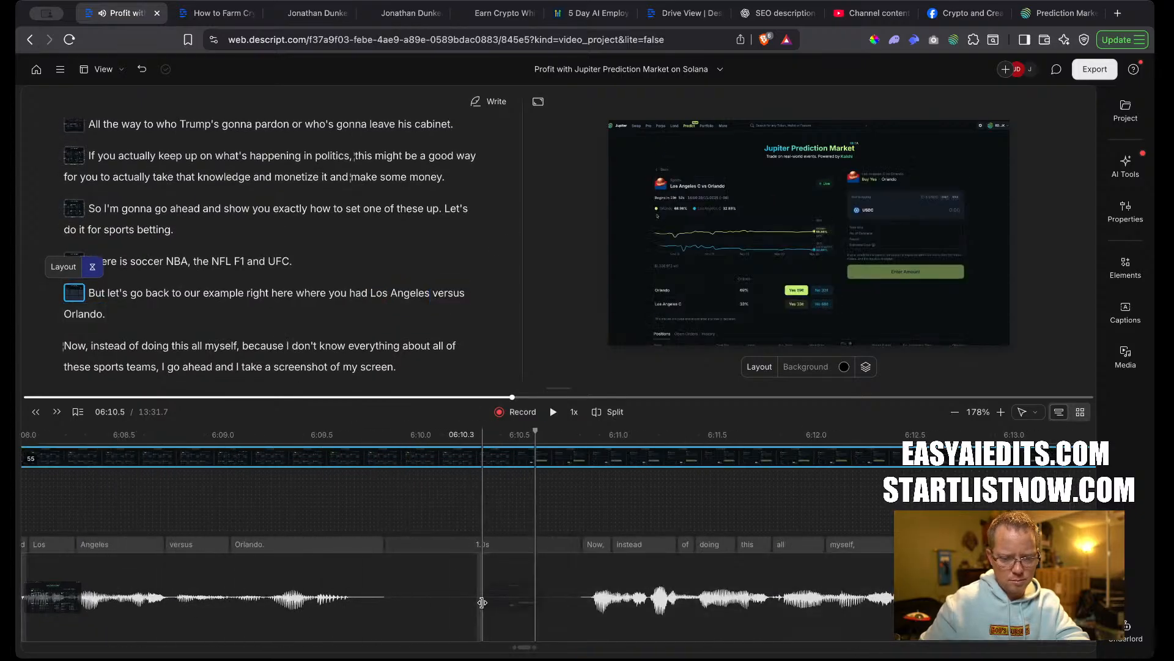
mouse_move(482, 602)
mouse_down()
mouse_move(412, 600)
mouse_move(487, 604)
mouse_up()
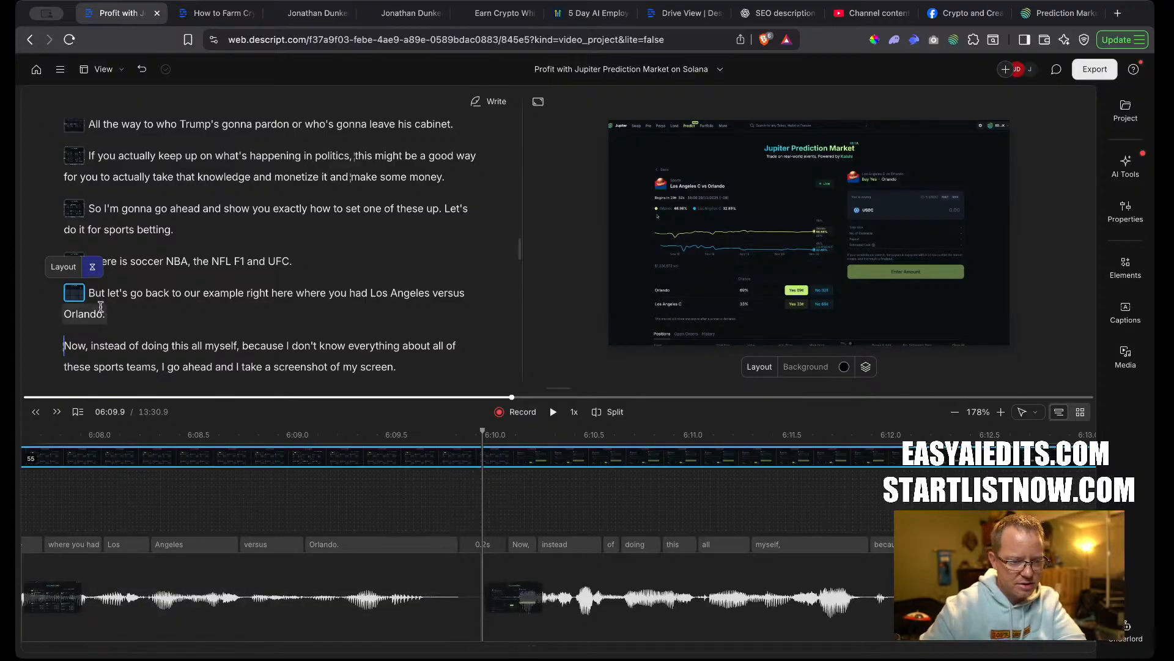
Look back through the remaining transcript, return to the sports list and play back from "and UFC." through "Orlando.".
click(79, 297)
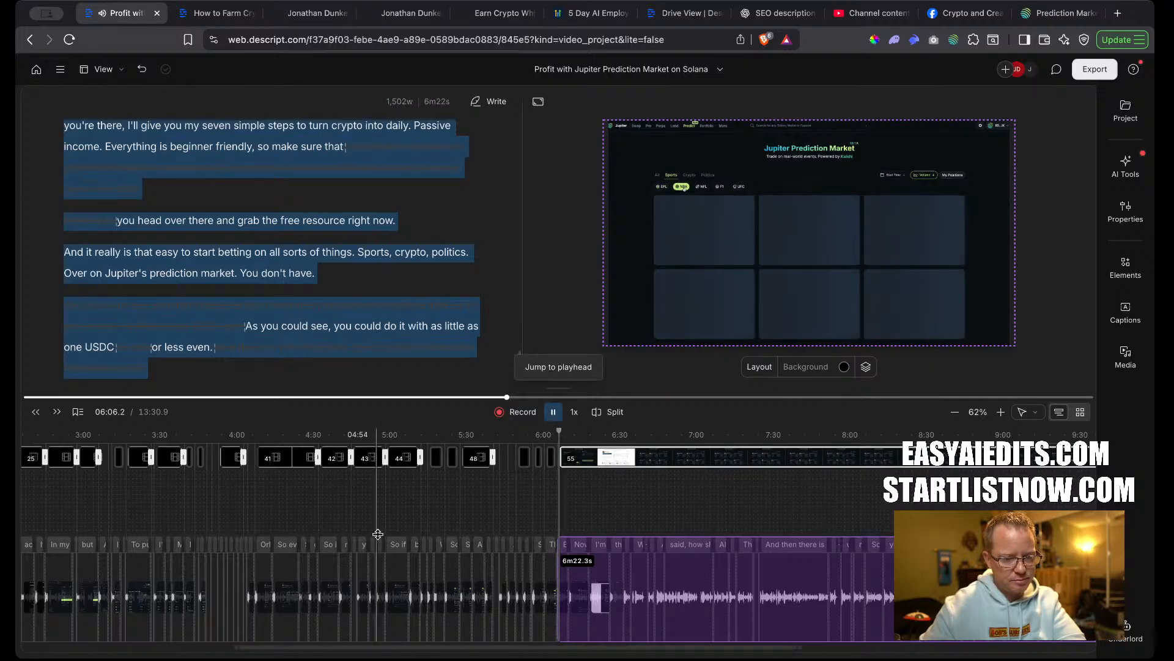
scroll(617, 544, up, 5)
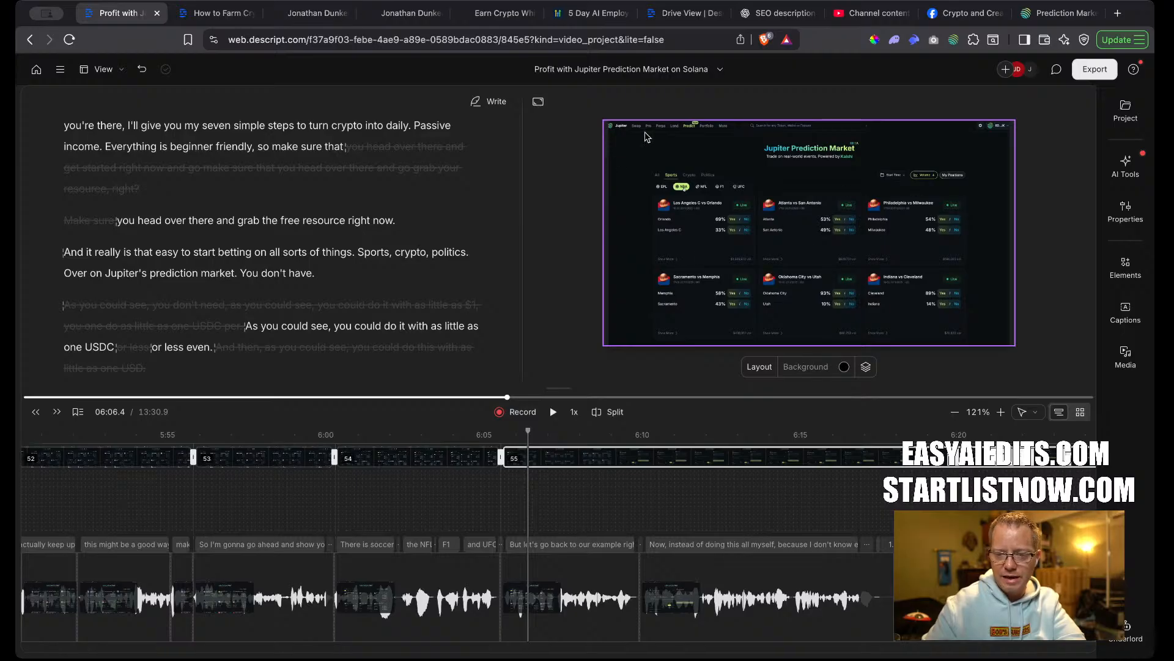
scroll(299, 300, up, 5)
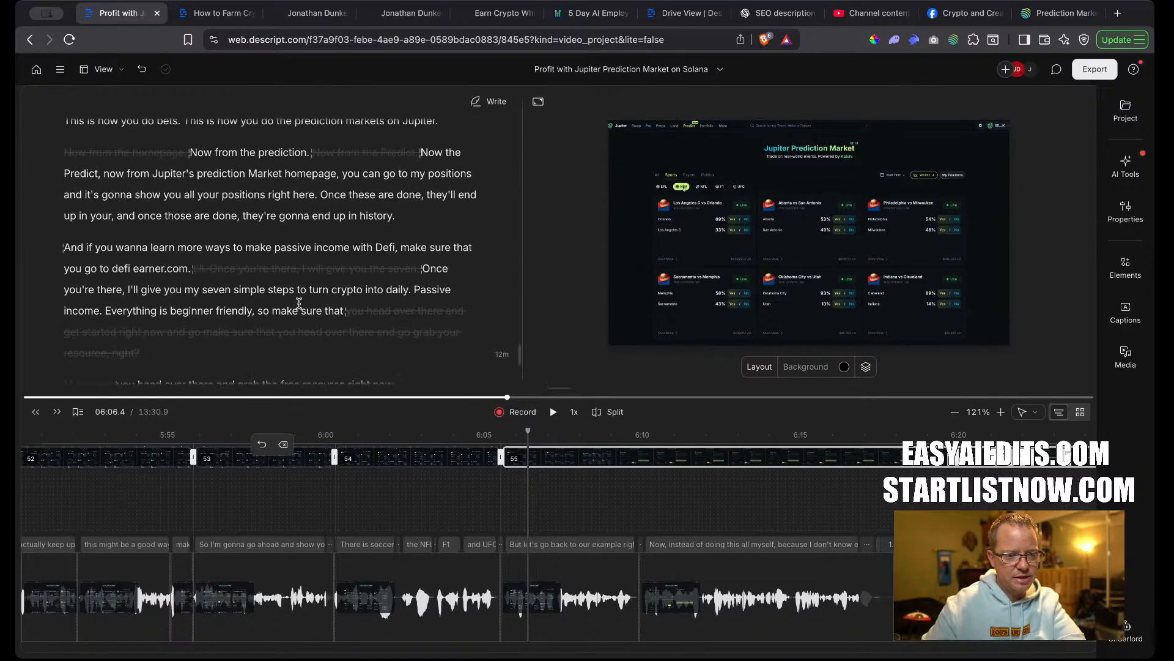
scroll(299, 302, up, 15)
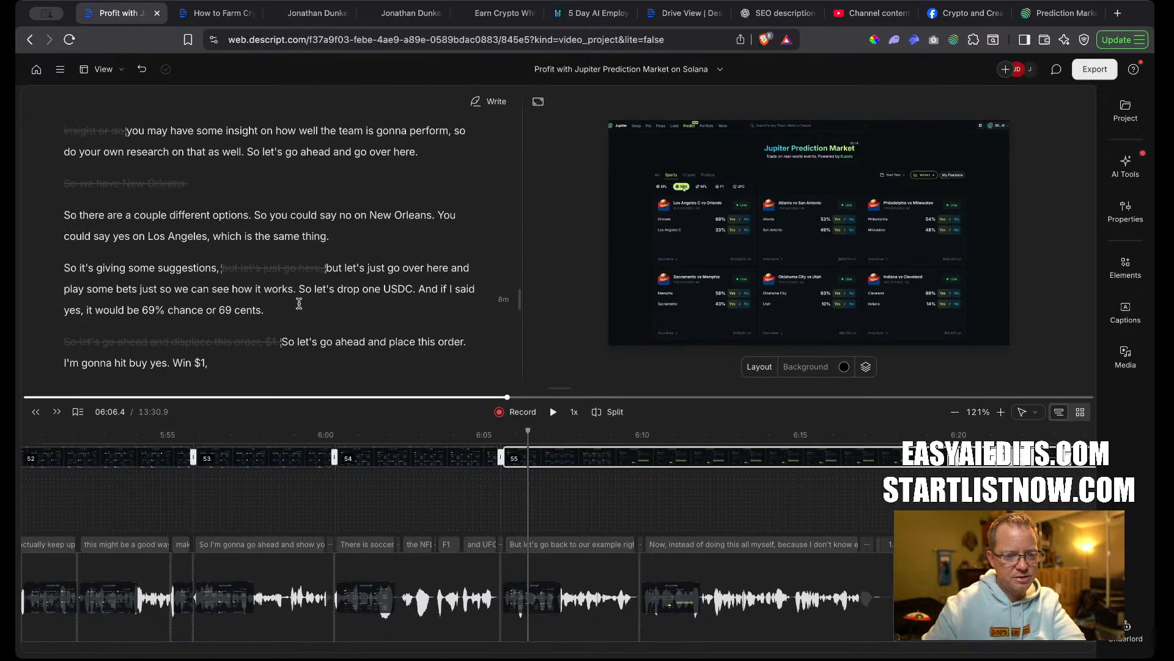
scroll(299, 303, up, 5)
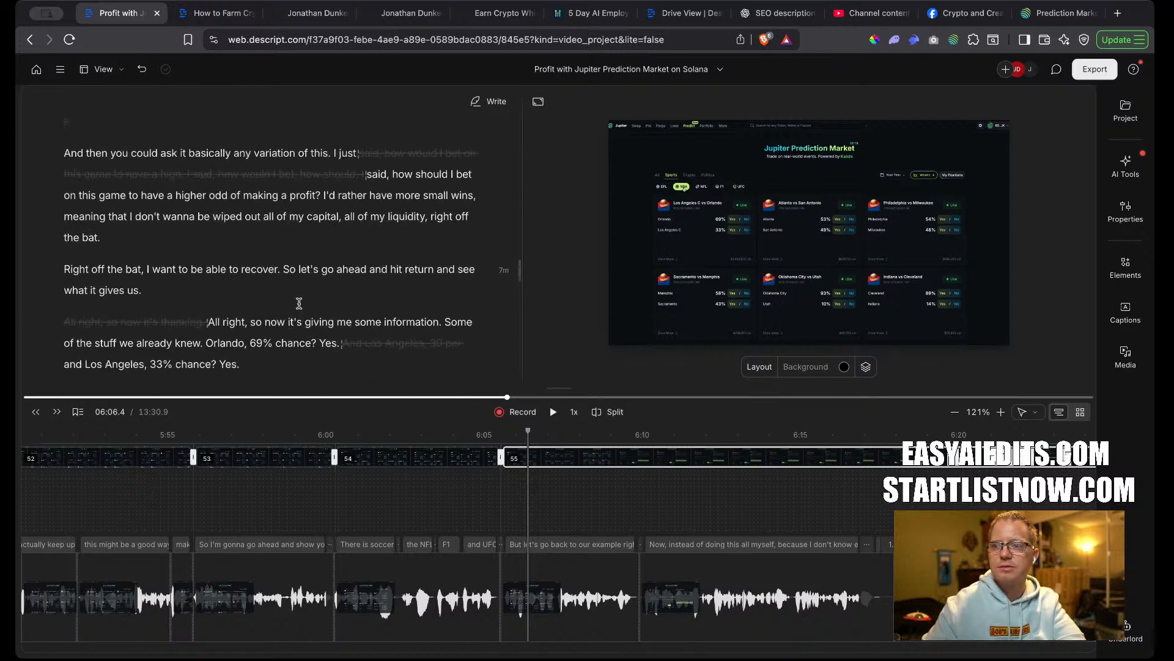
scroll(299, 303, up, 1)
scroll(299, 303, up, 5)
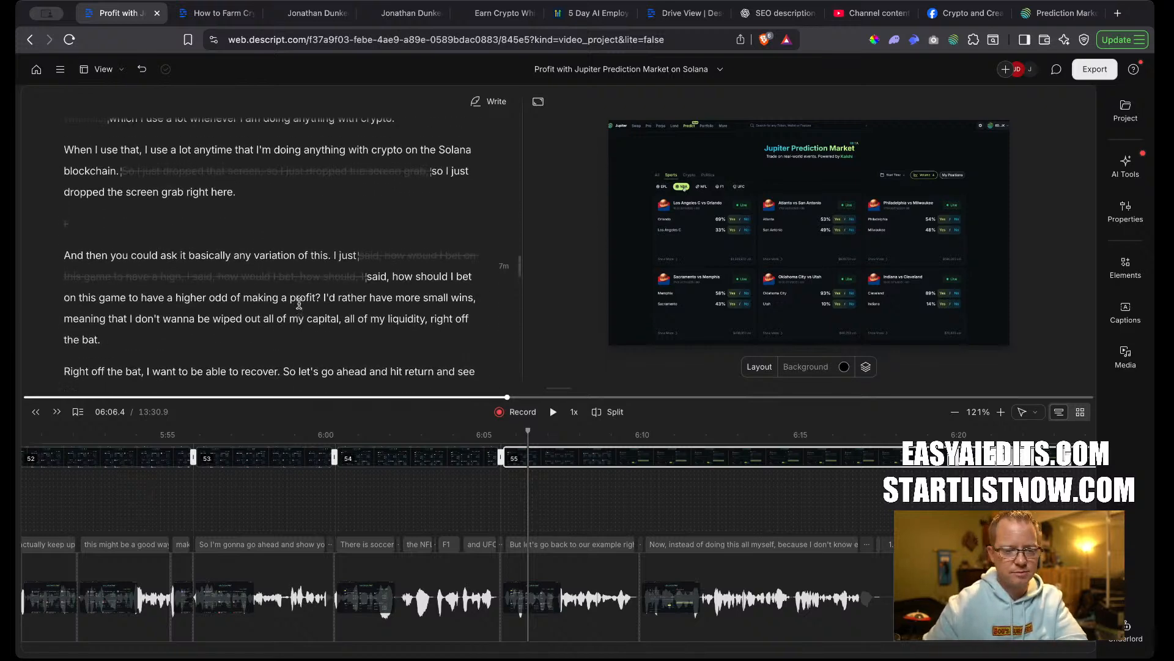
click(469, 476)
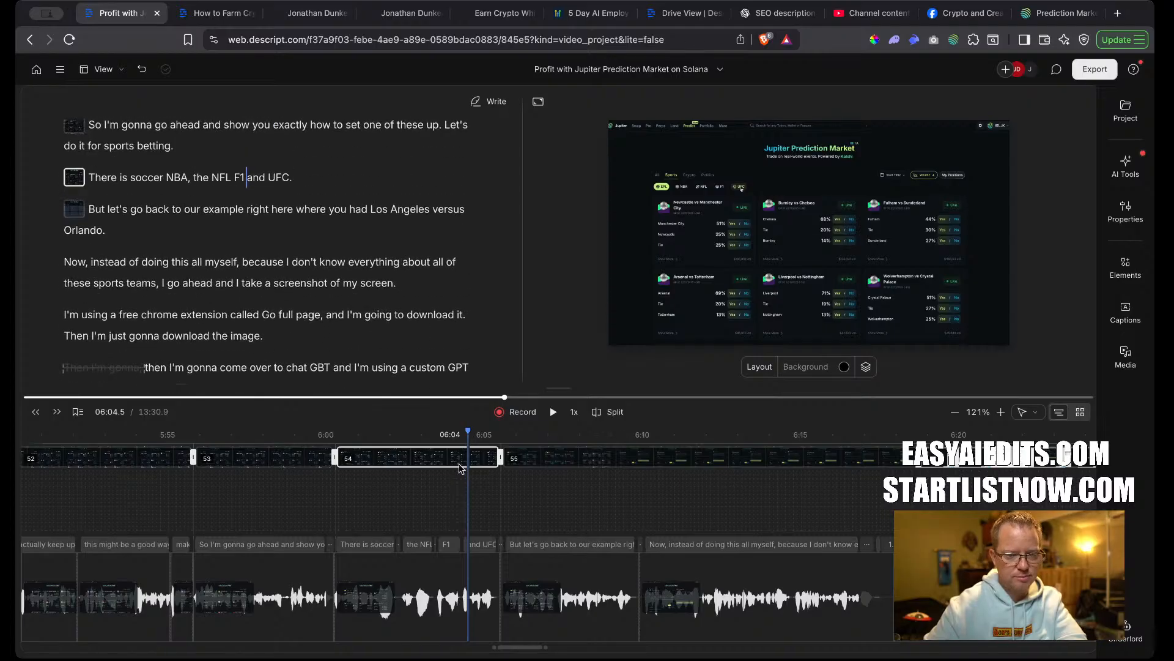
key(space)
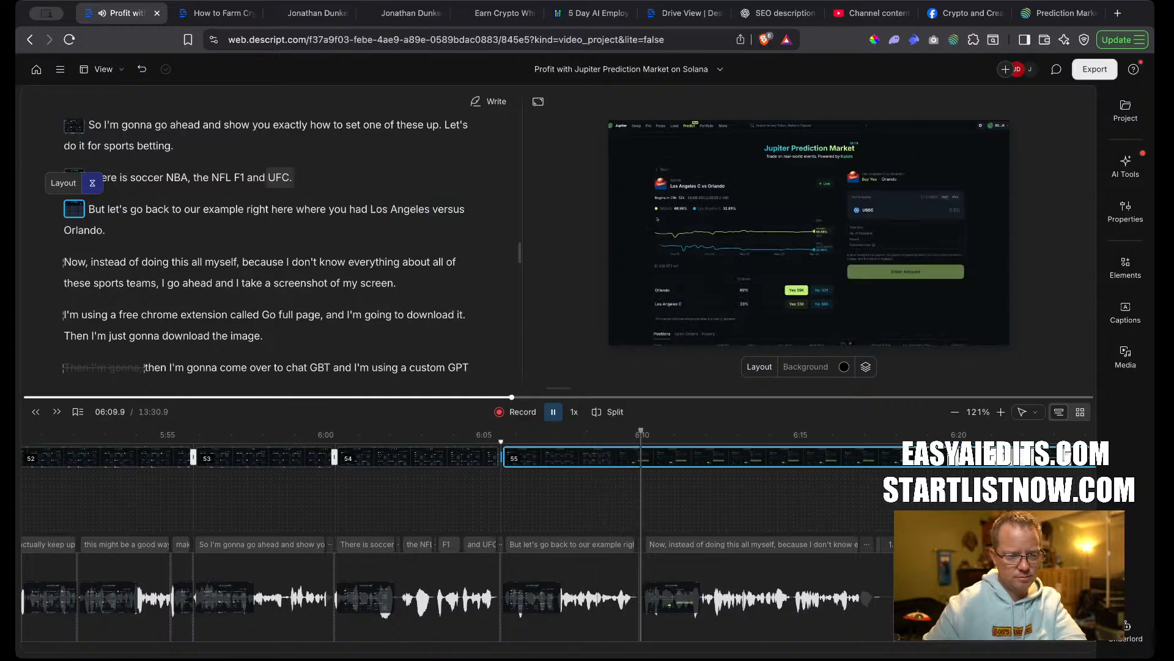
Start a new scene at "Now, instead of doing this all myself" and play back its opening.
click(64, 262)
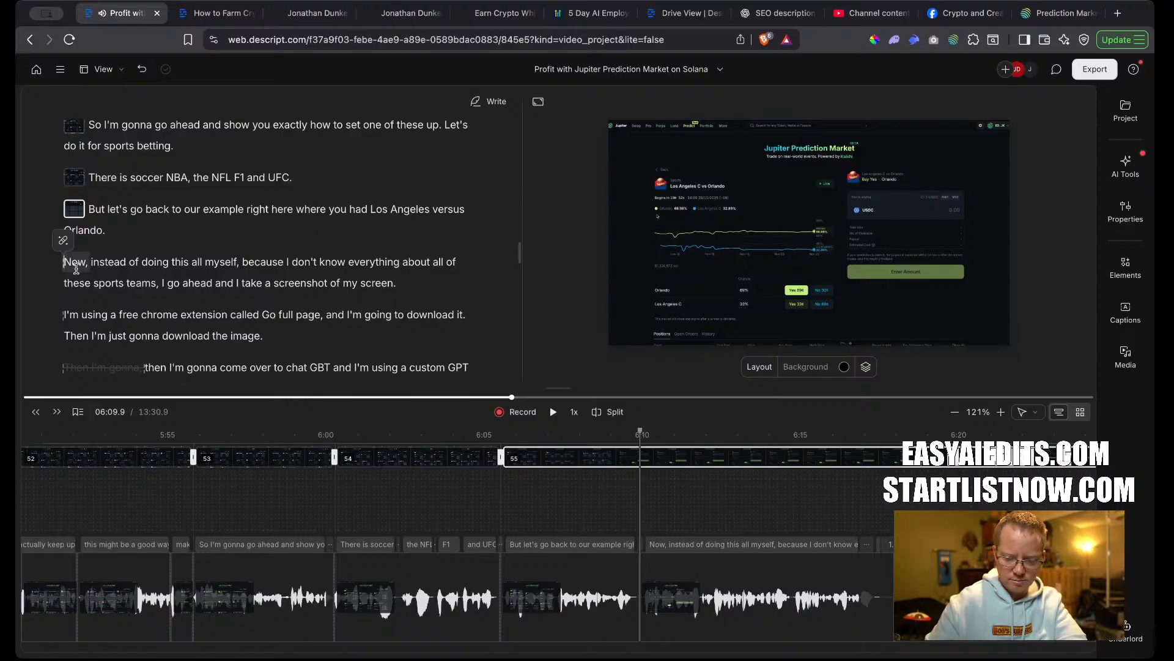
key(space)
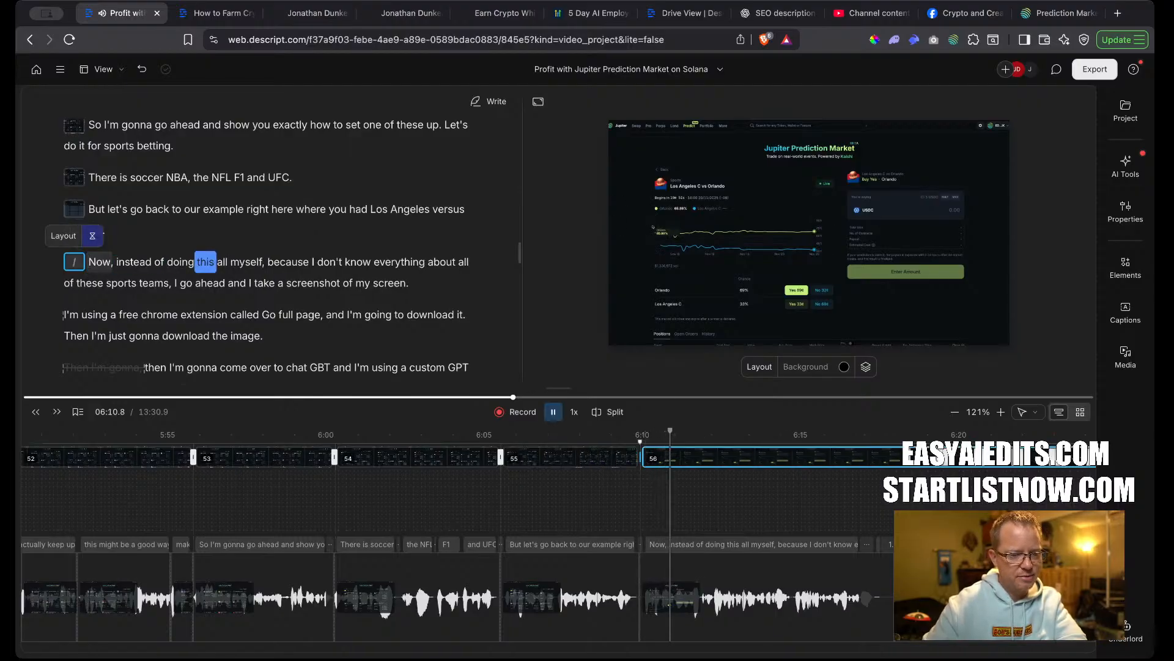
key(space)
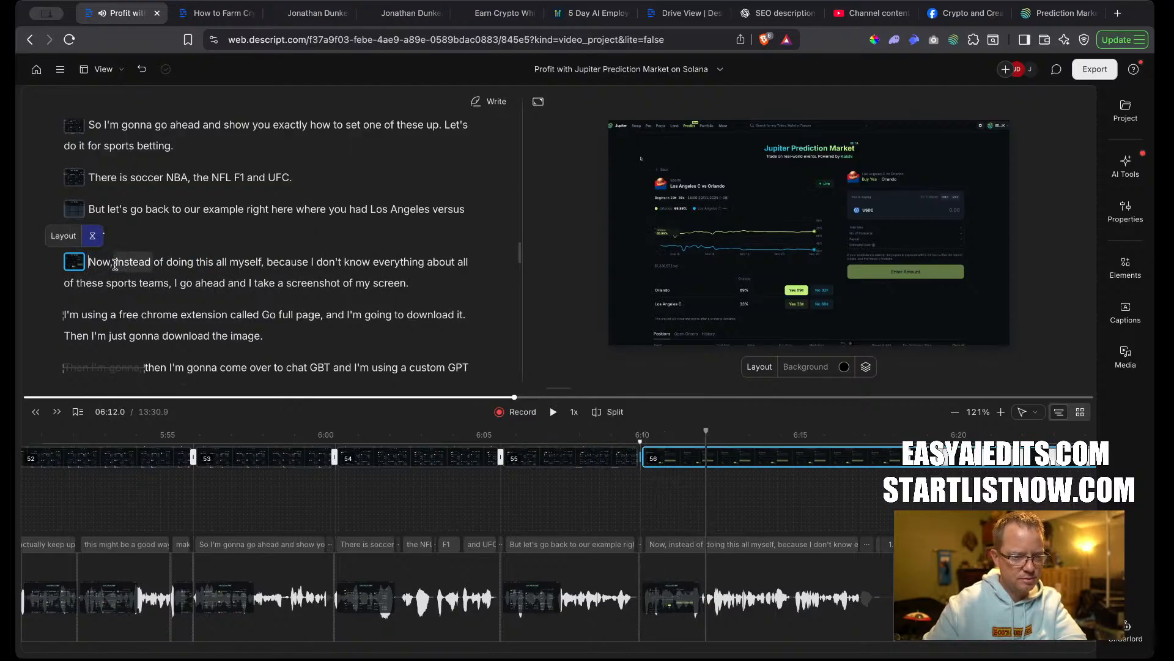
Cut "Now," from the start of the scene, capitalize "Instead" and play back the join after "Orlando.".
drag(114, 264, 91, 259)
key(BackSpace)
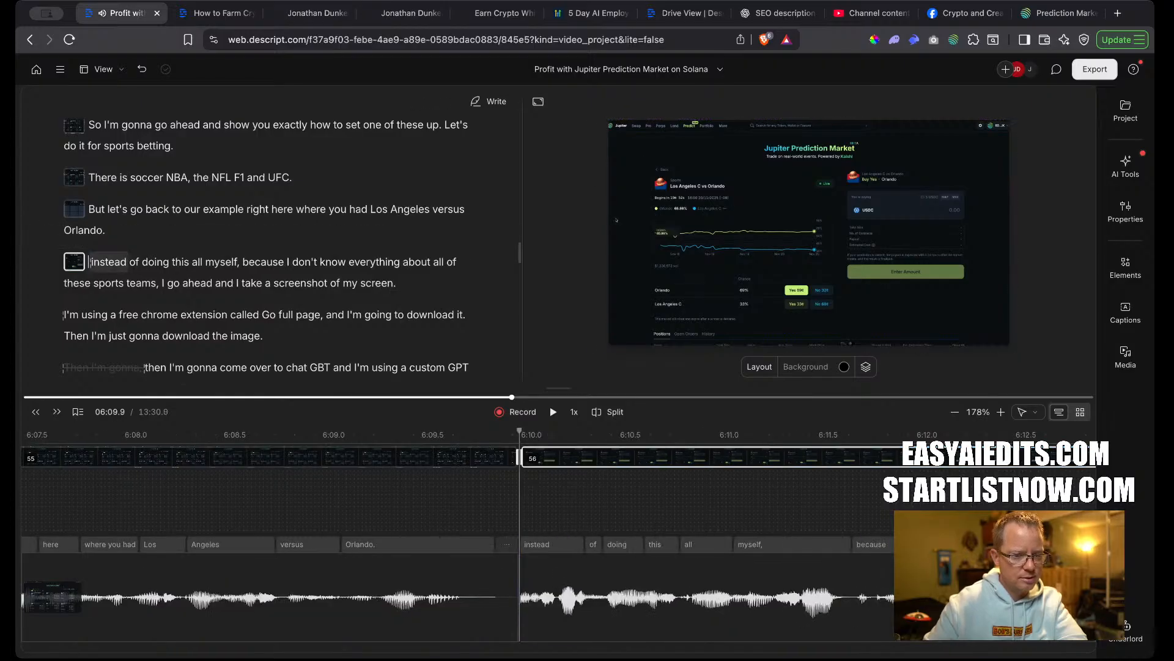
key(BackSpace)
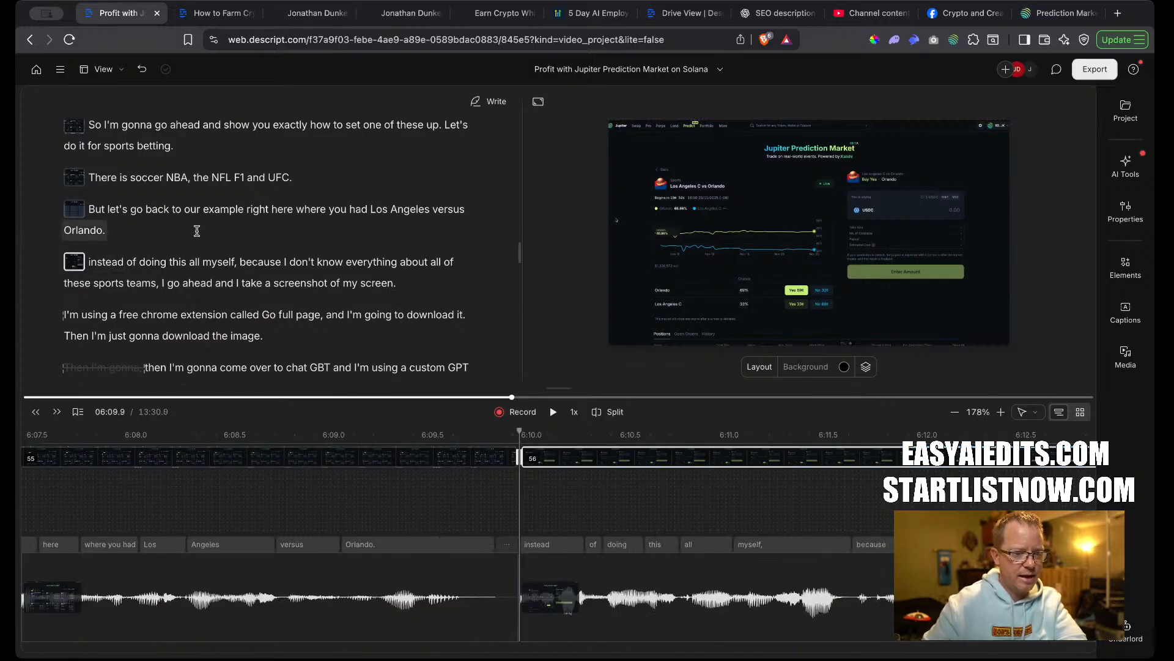
key(space)
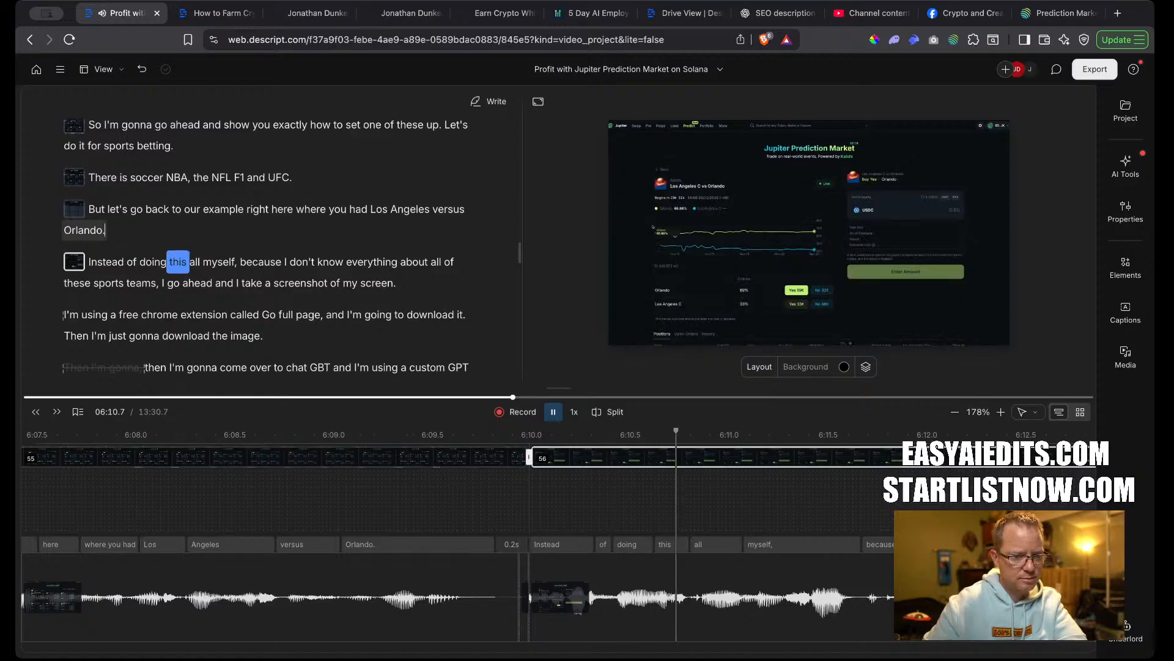
key(space)
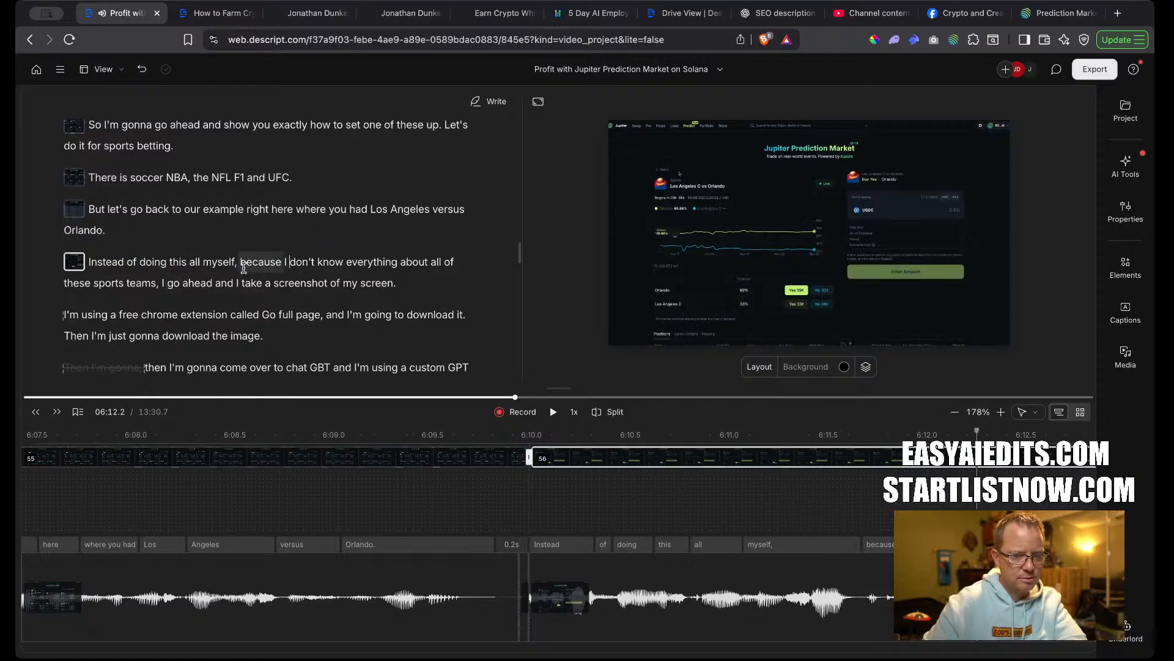
Remove the commas after "all myself" and "these sports teams" while playing back the sentence.
key(BackSpace)
key(space)
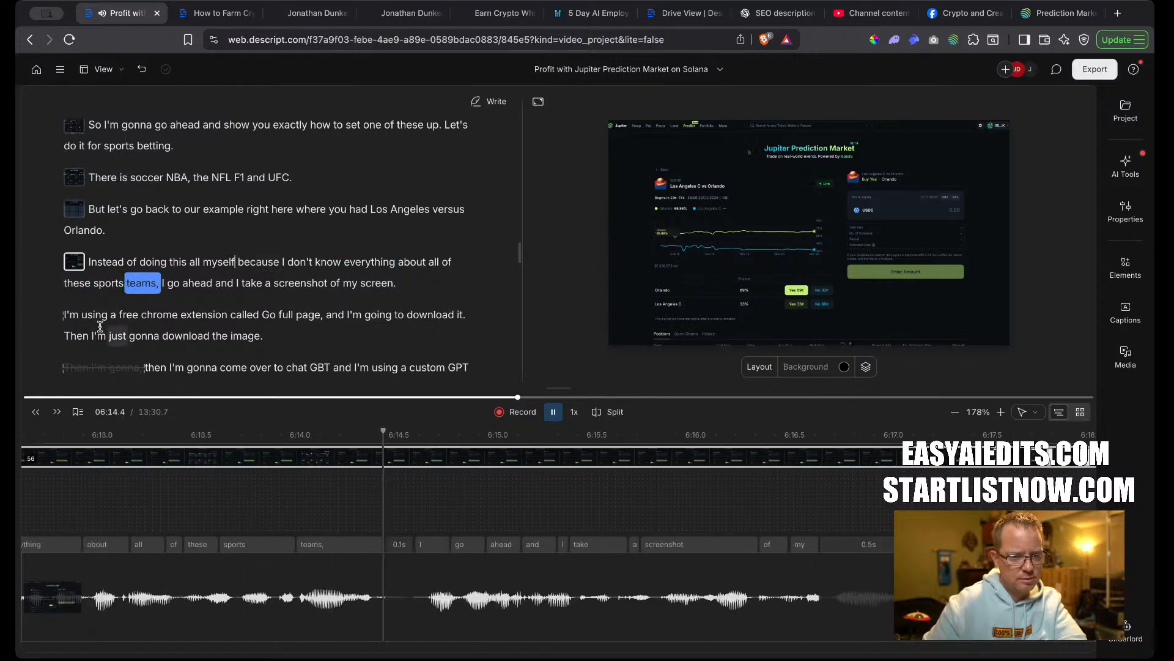
click(159, 287)
key(BackSpace)
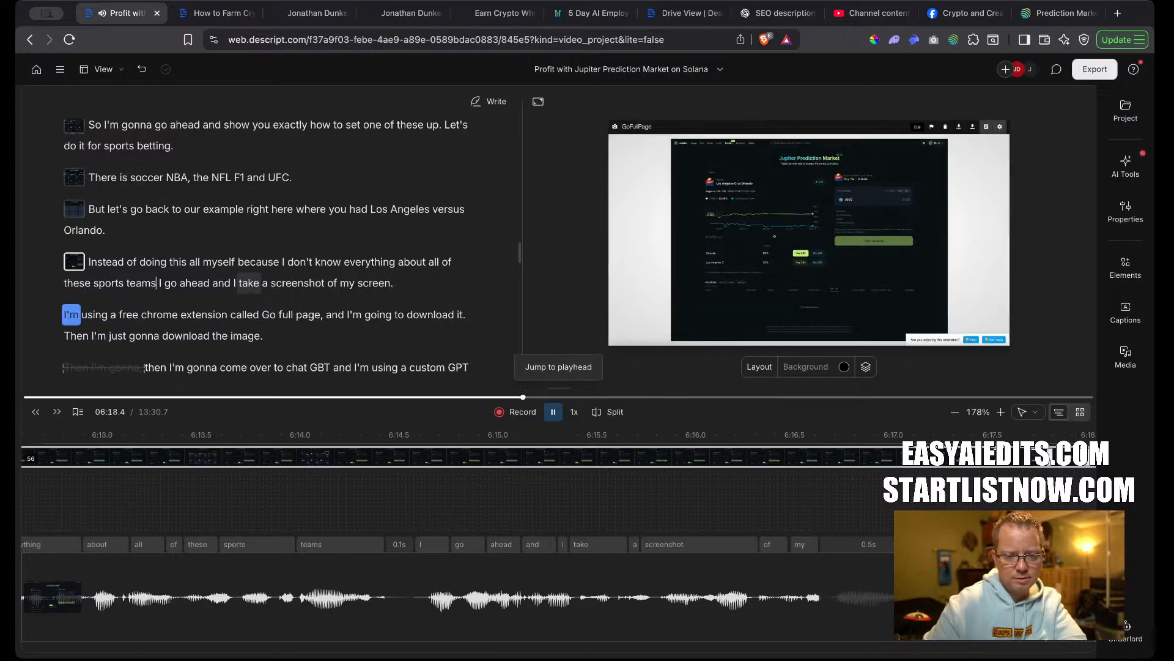
key(space)
Start a new scene at "I'm using a free chrome extension", shorten the pause before it by about 0.8 s and play it back.
click(64, 314)
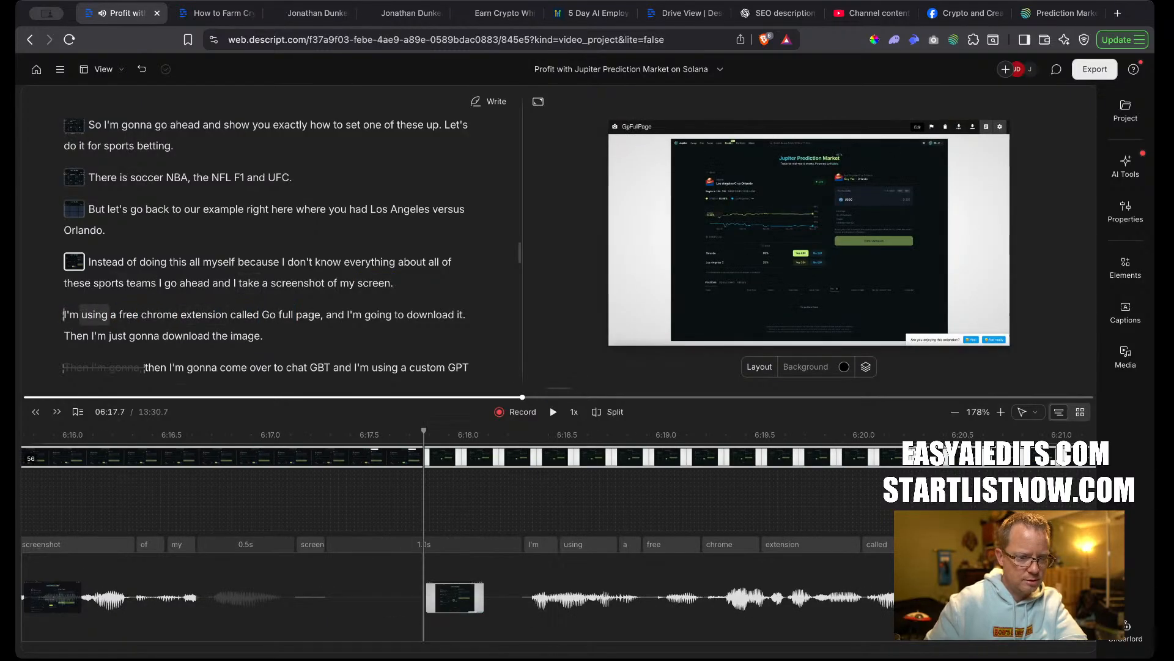
key(slash)
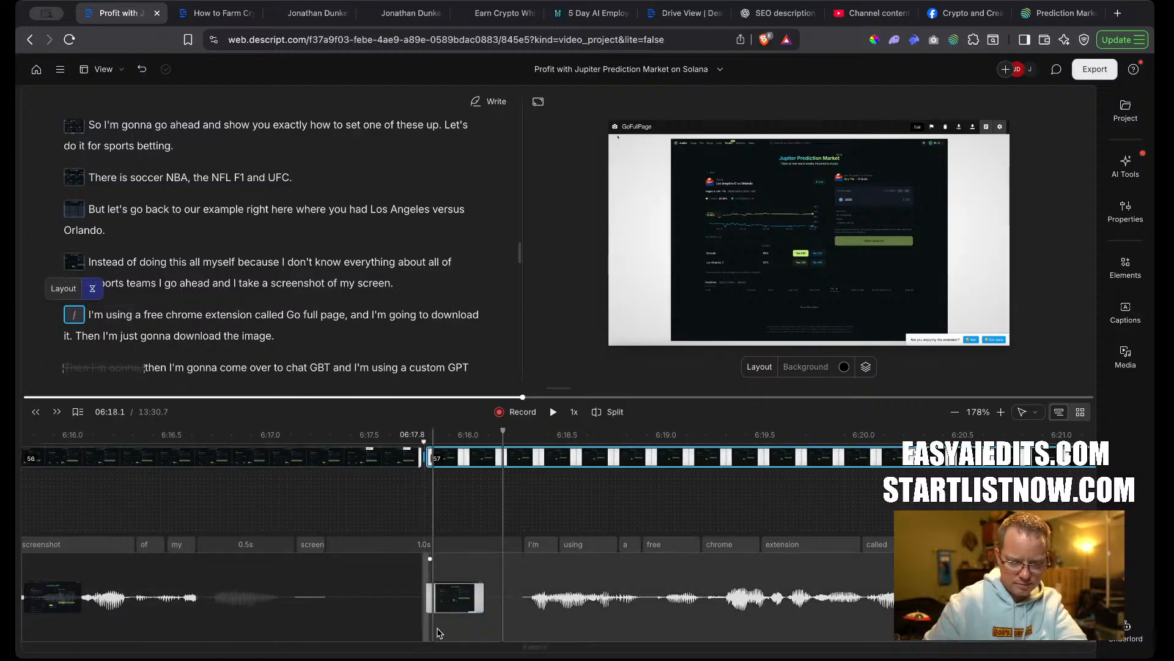
mouse_move(430, 613)
mouse_down()
mouse_move(507, 608)
mouse_move(429, 603)
mouse_up()
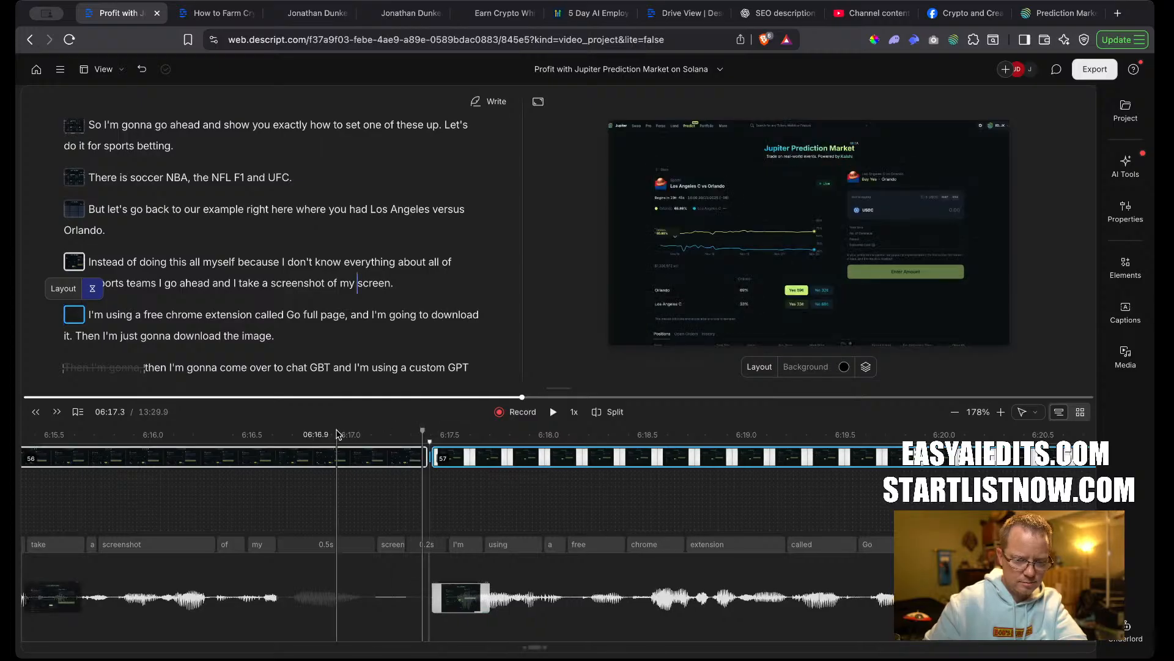
key(space)
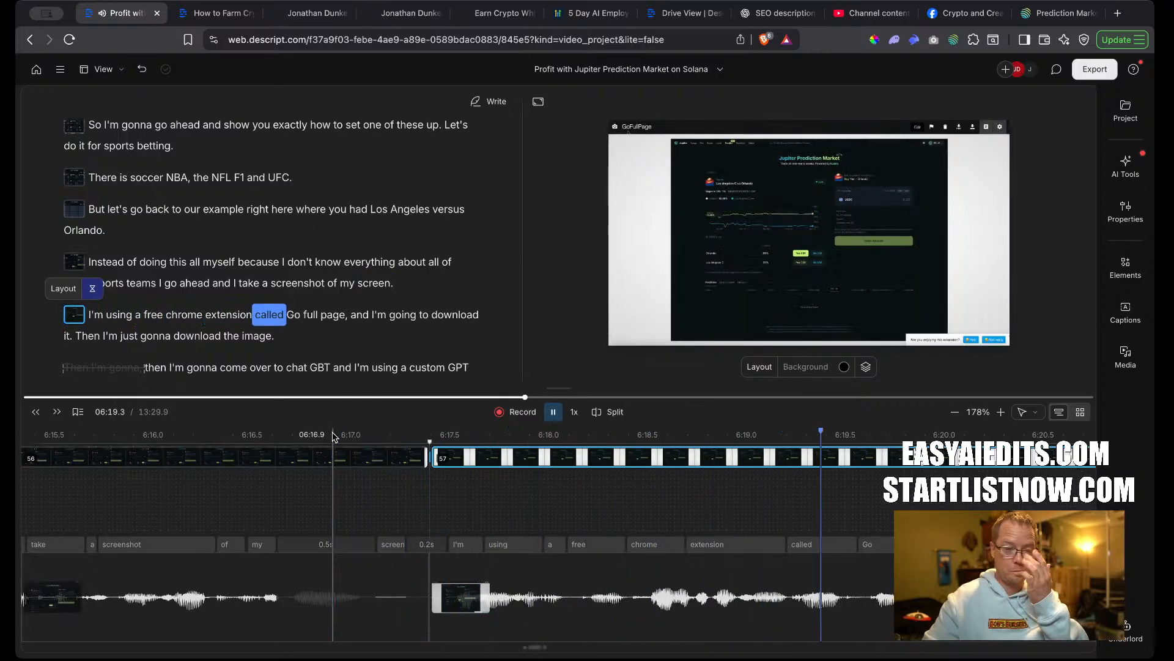
Remove the comma after "Go full page" and correct the phrase to "GOFULLPAGE".
click(349, 313)
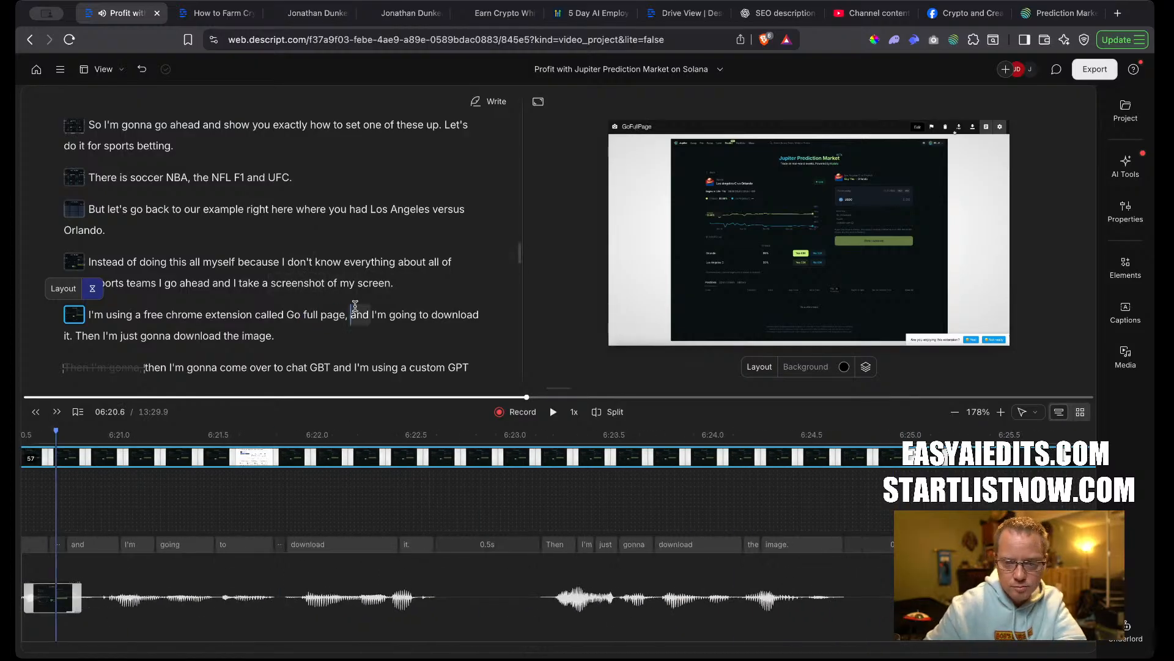
key(BackSpace)
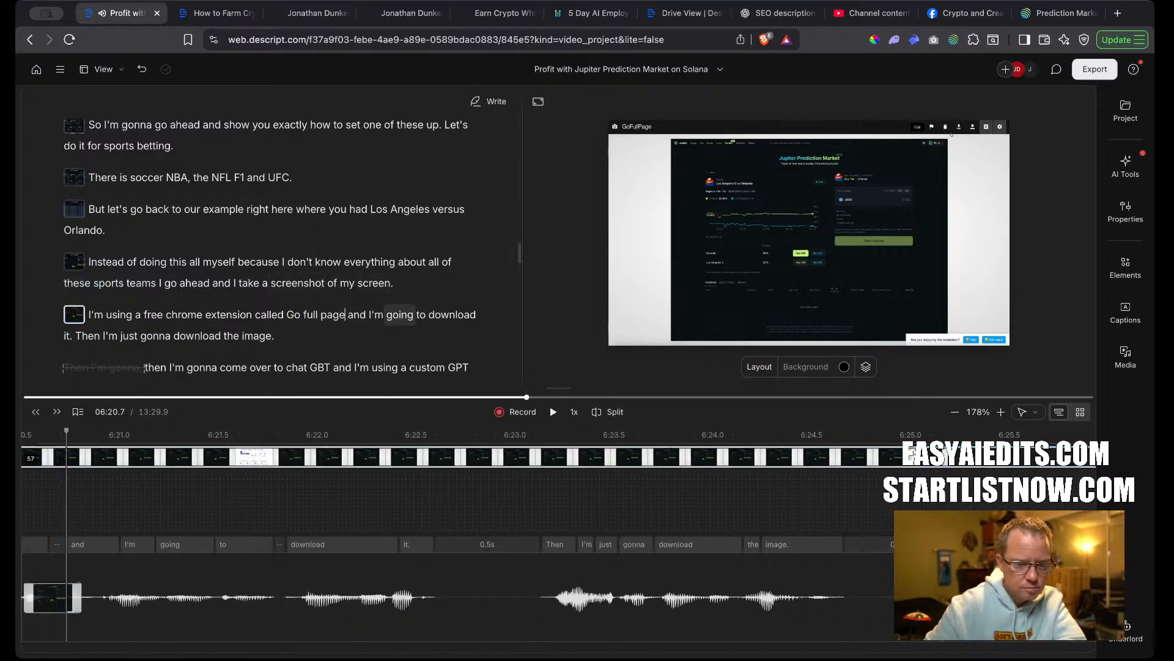
drag(345, 314, 292, 313)
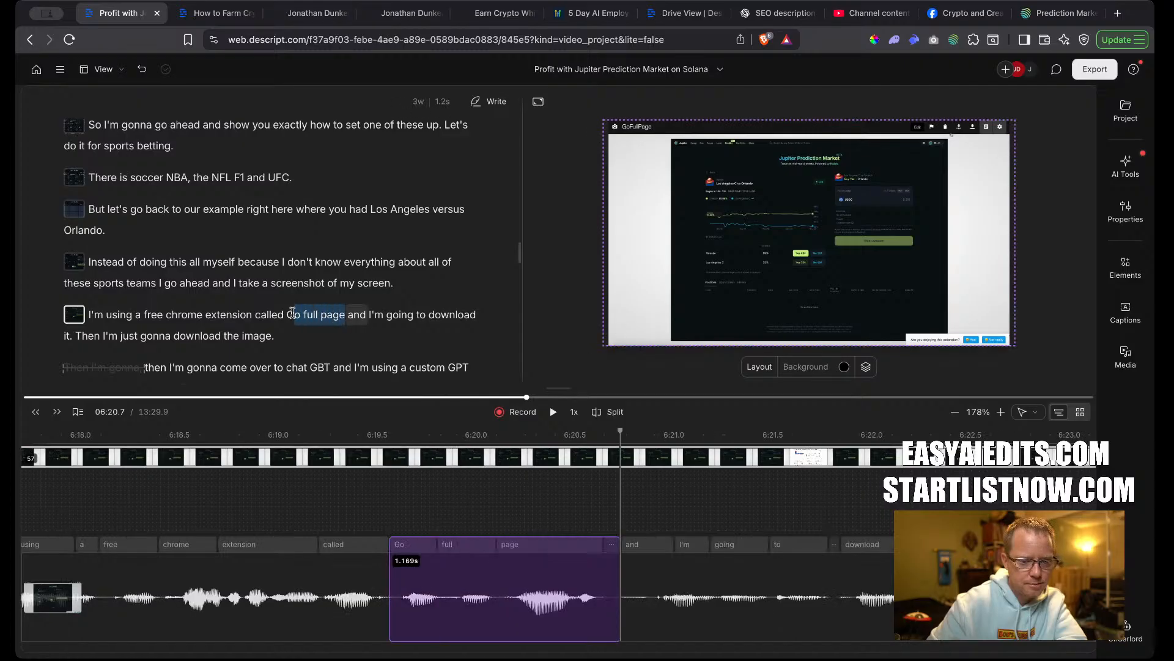
key(c)
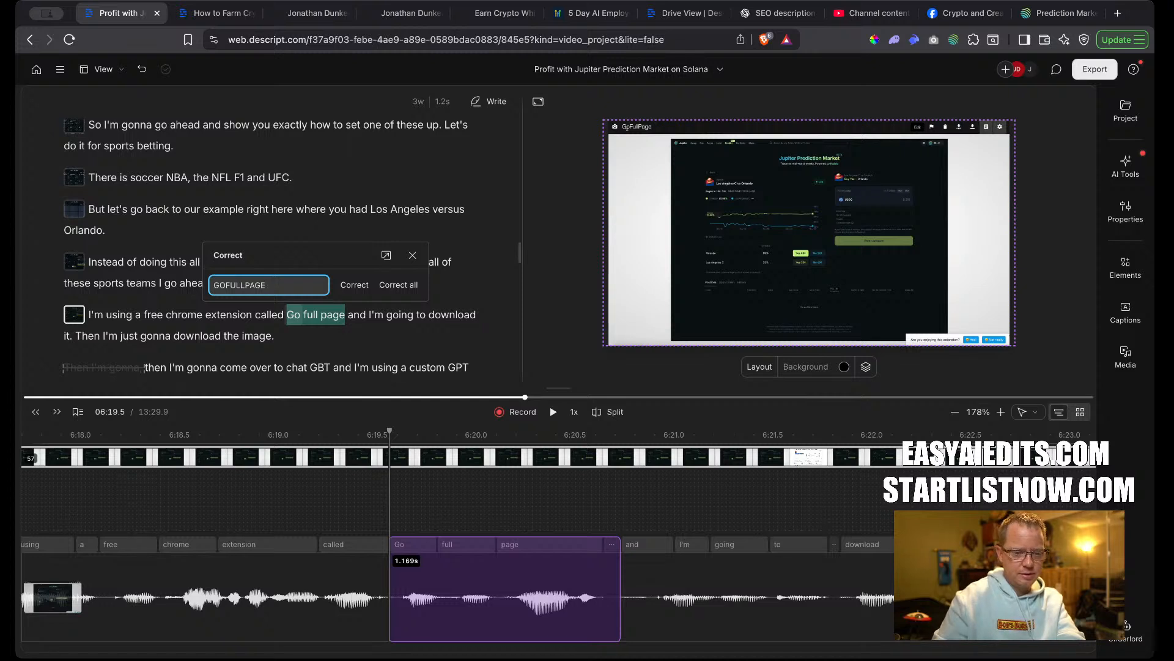
key(Return)
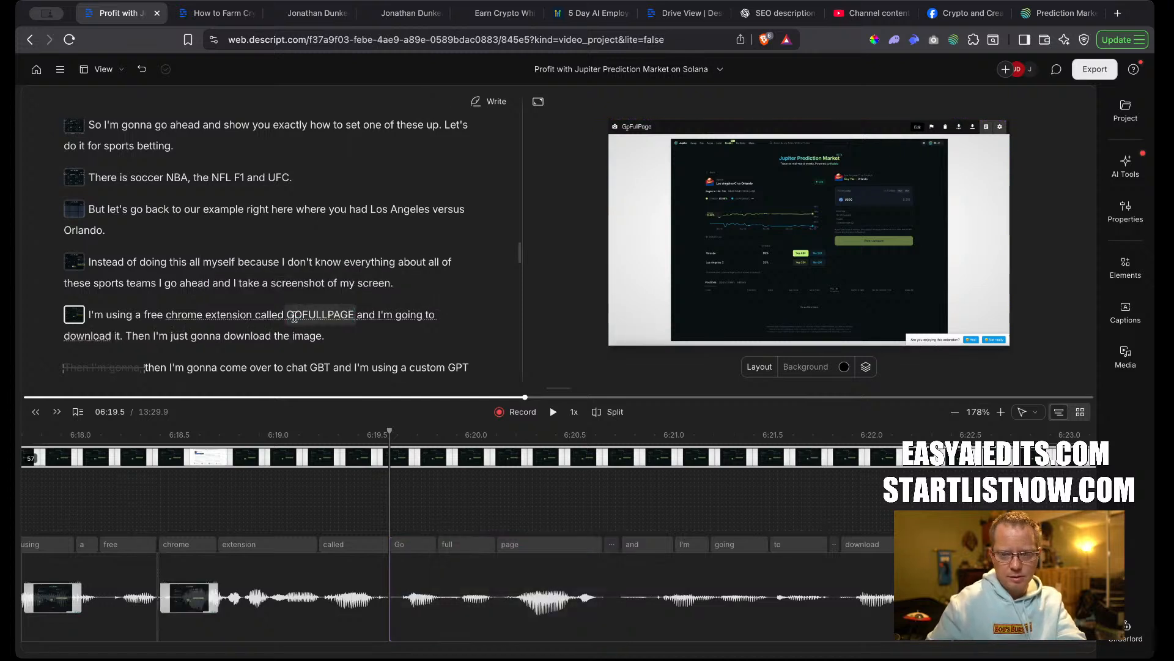
Correct the spelling of the extension's name to "GoFullPage" and play back from there.
double_click(313, 313)
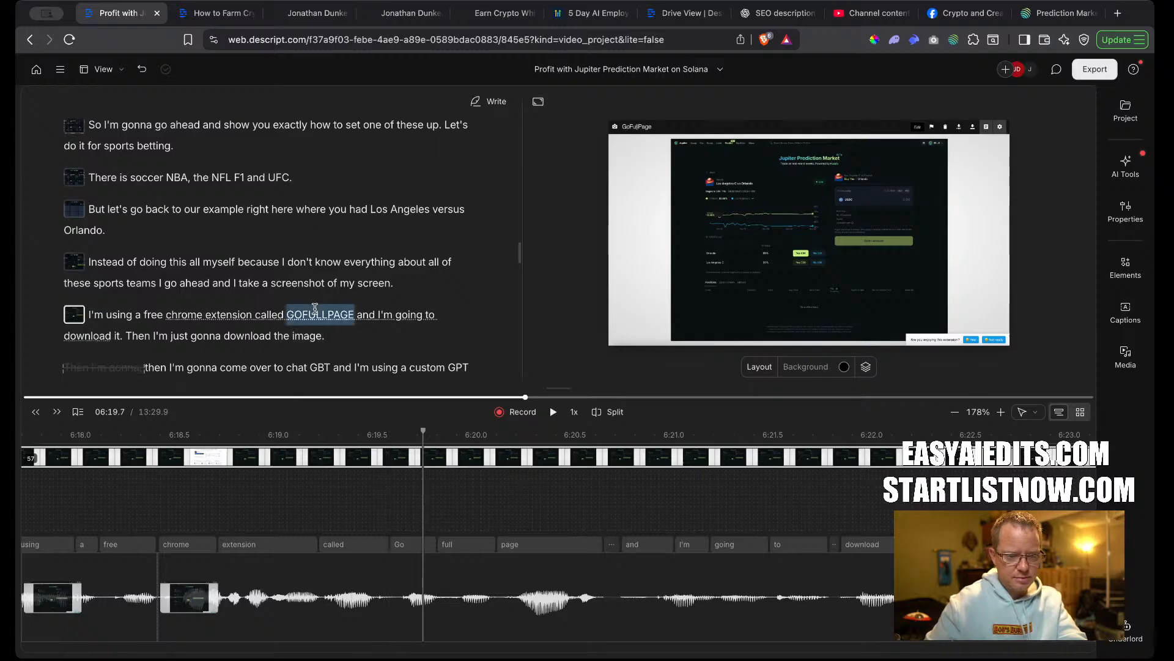
click(259, 290)
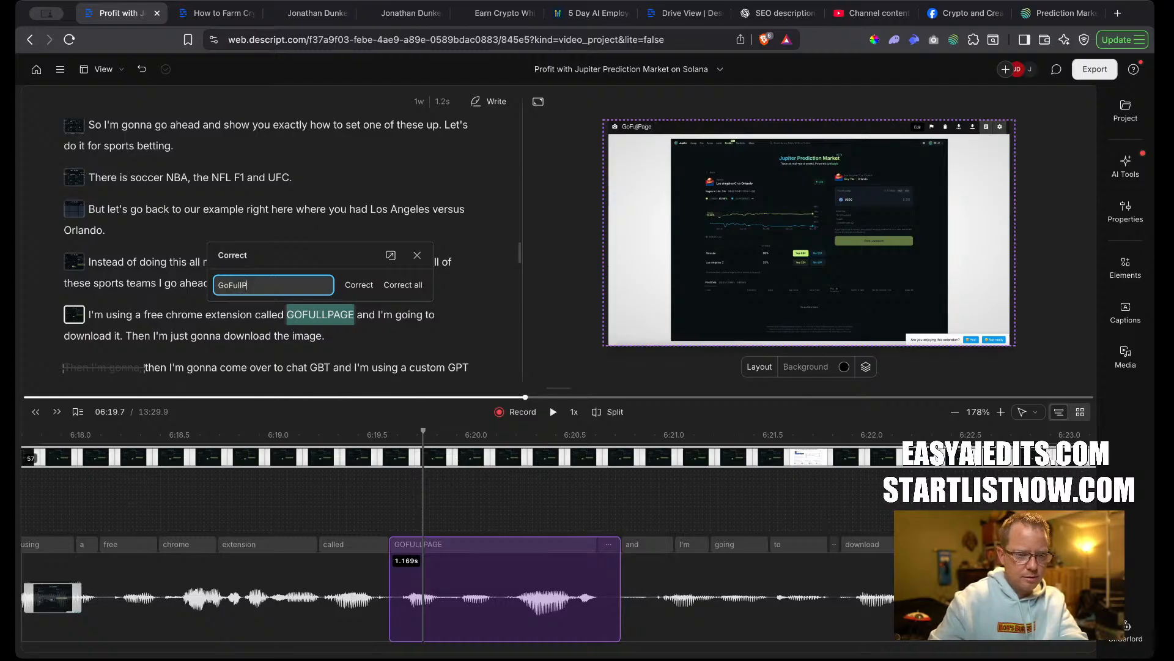
key(Return)
key(space)
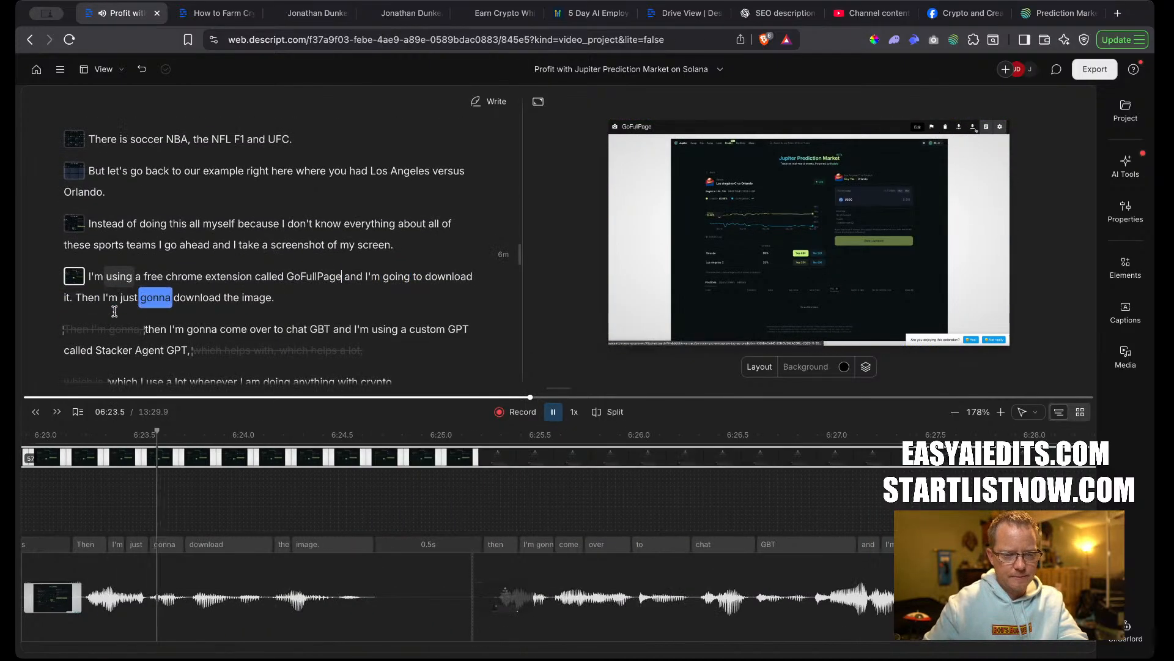
key(space)
Start a new paragraph at "Then I'm just gonna download the image.".
double_click(79, 299)
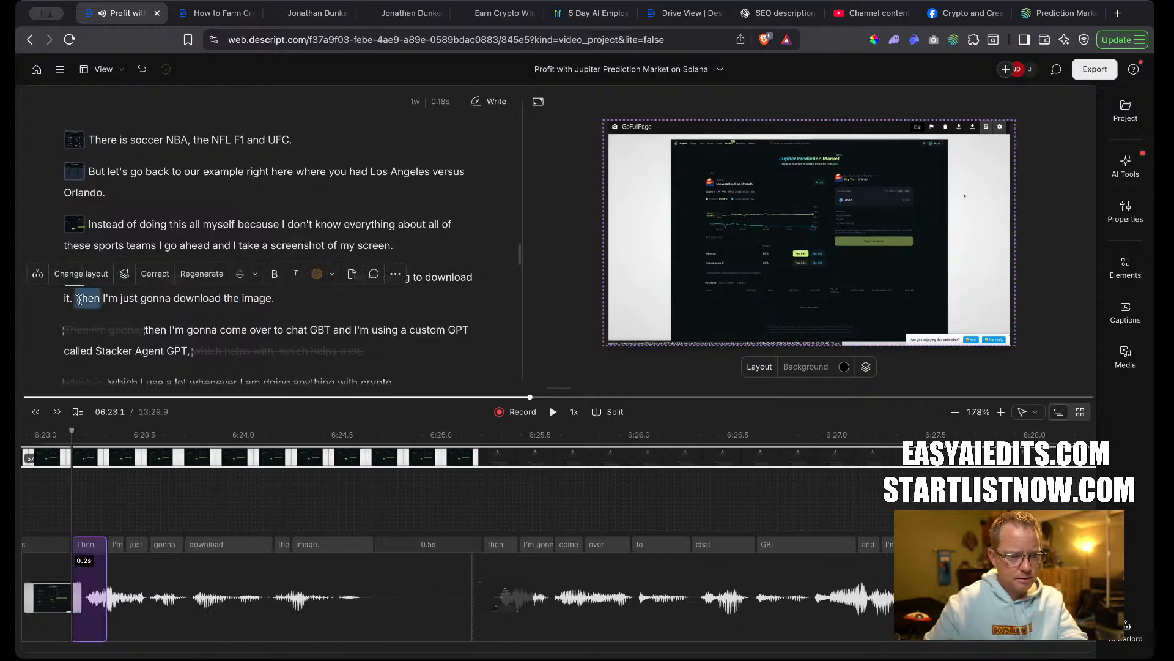
key(Return)
key(super+z)
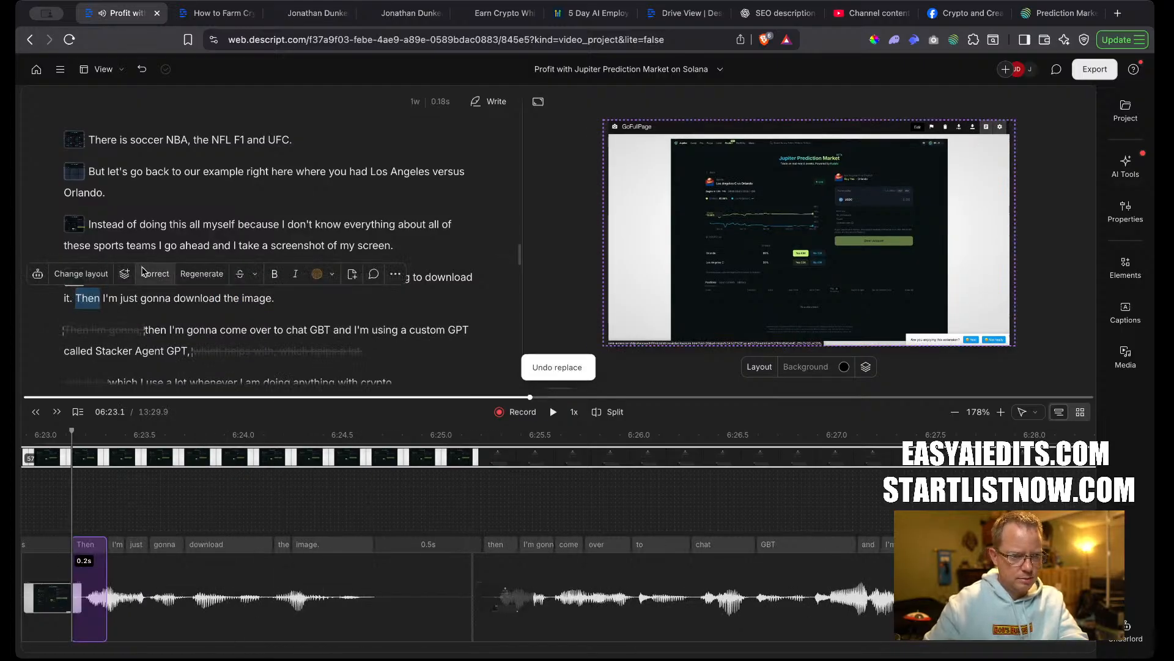
key(Left)
key(Return)
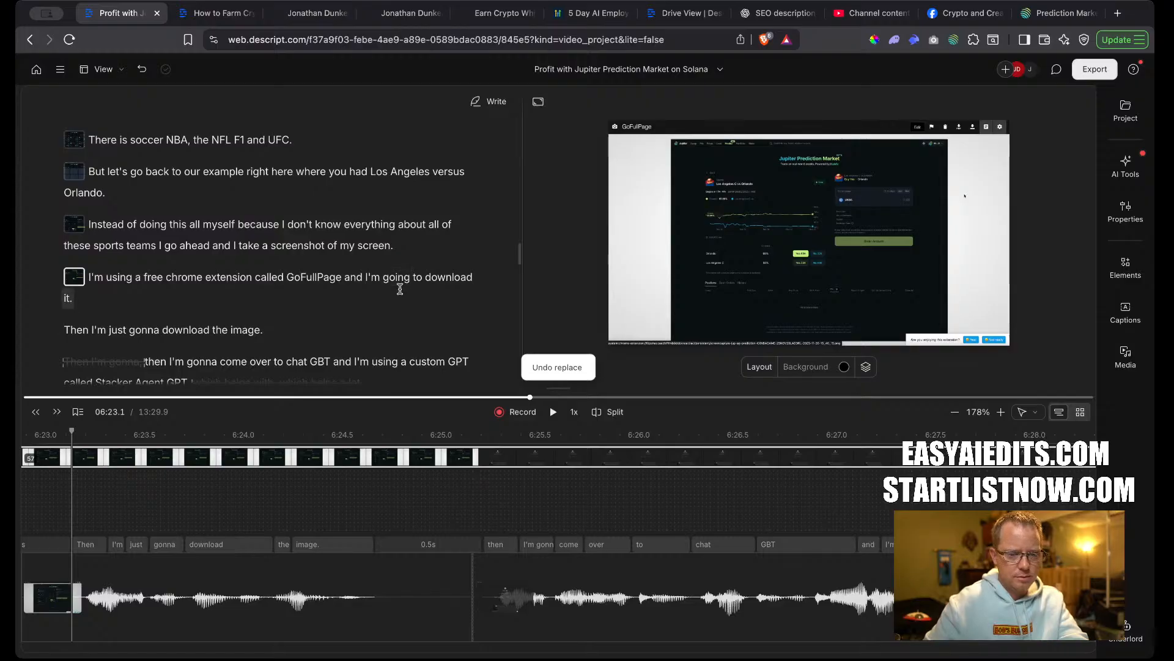
Cut "and I'm going to download it", end the sentence with a period after "GoFullPage" and play back the join.
drag(400, 290, 347, 280)
key(BackSpace)
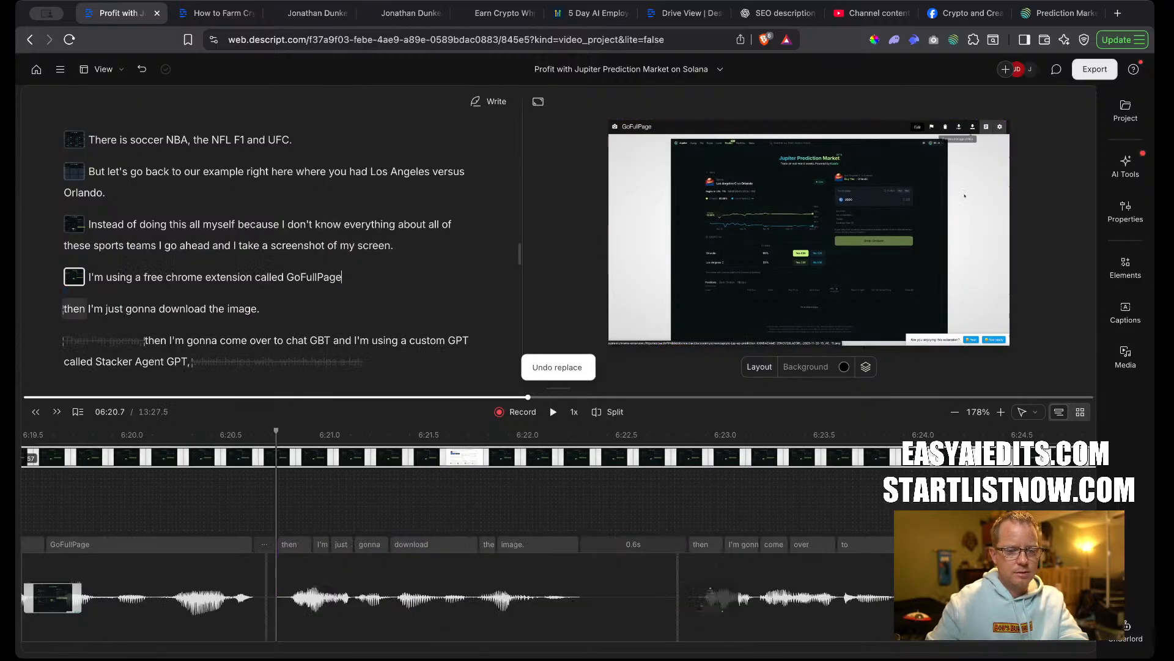
text(.)
click(310, 273)
key(space)
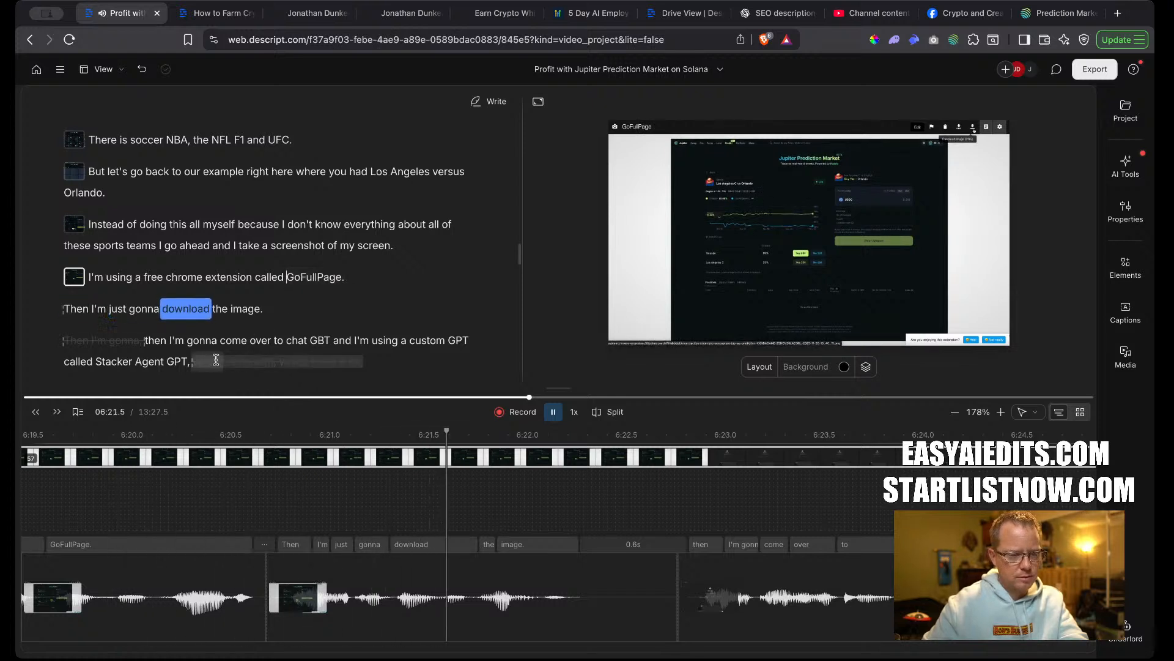
mouse_move(216, 359)
key(space)
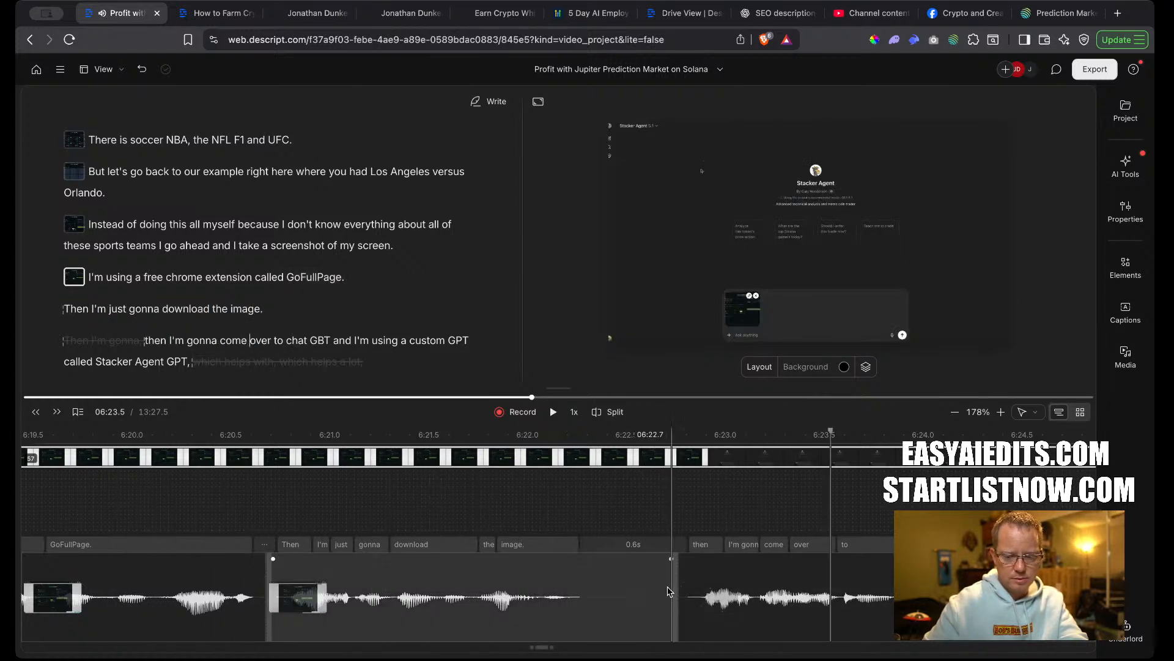
Shorten the pause after "image." by about 0.4 s and delete the struck-out "Then I'm gonna," from the transcript.
drag(677, 598, 592, 592)
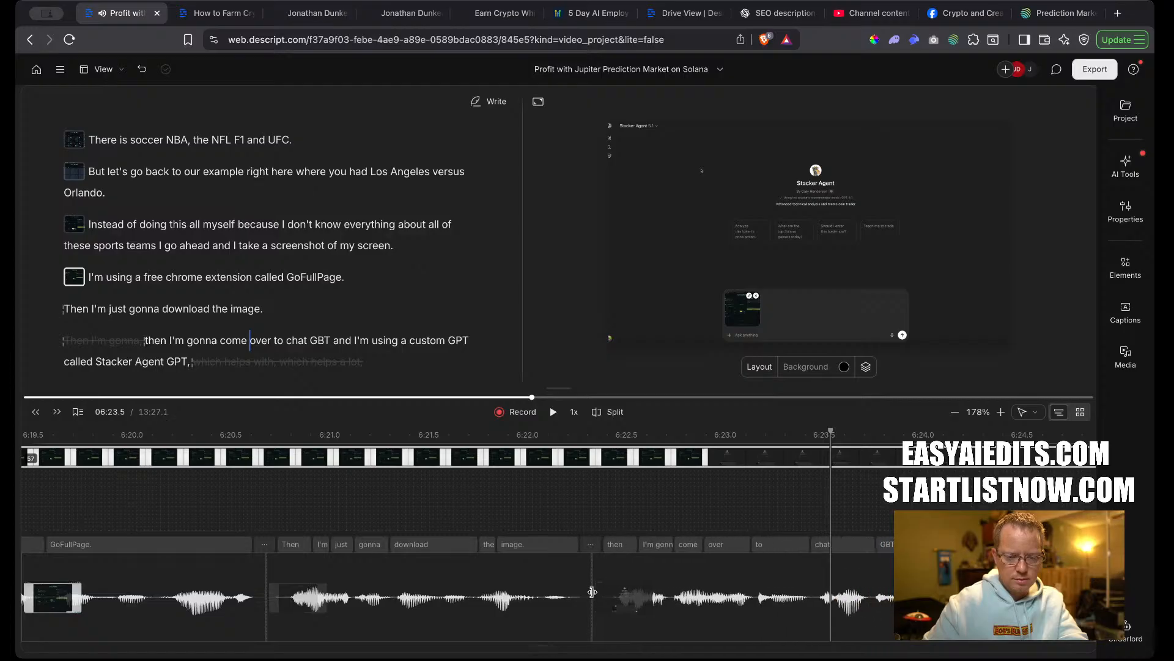
click(343, 584)
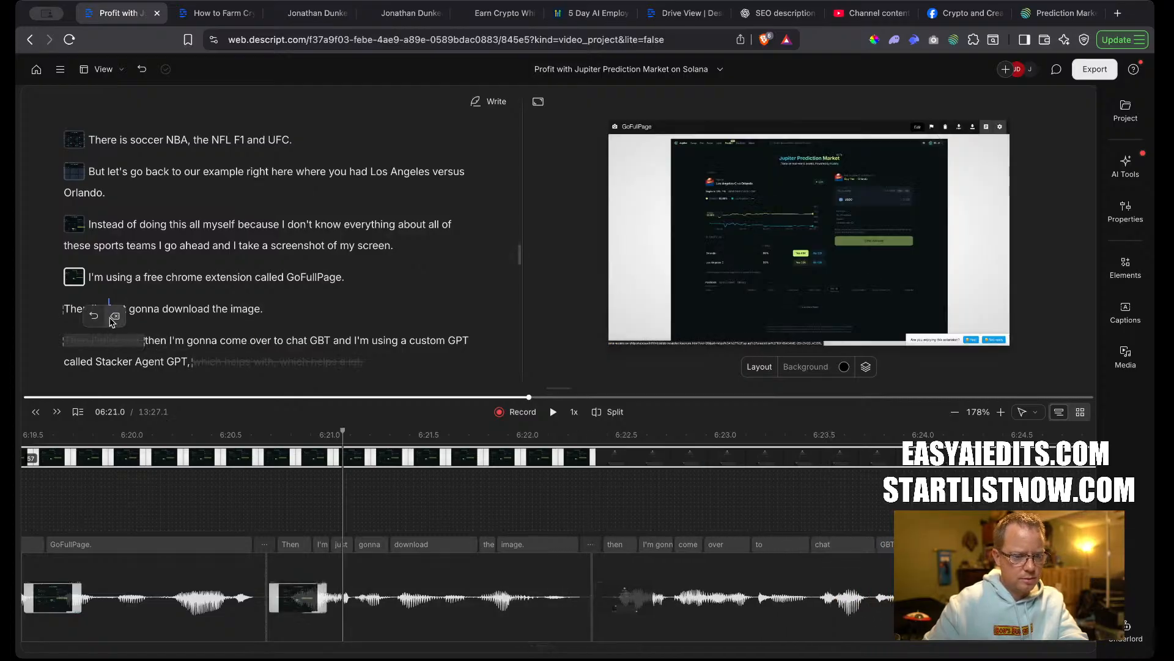
click(113, 317)
Start a new scene at "Then I'm gonna come over to chat GBT" and play back the transition.
click(64, 339)
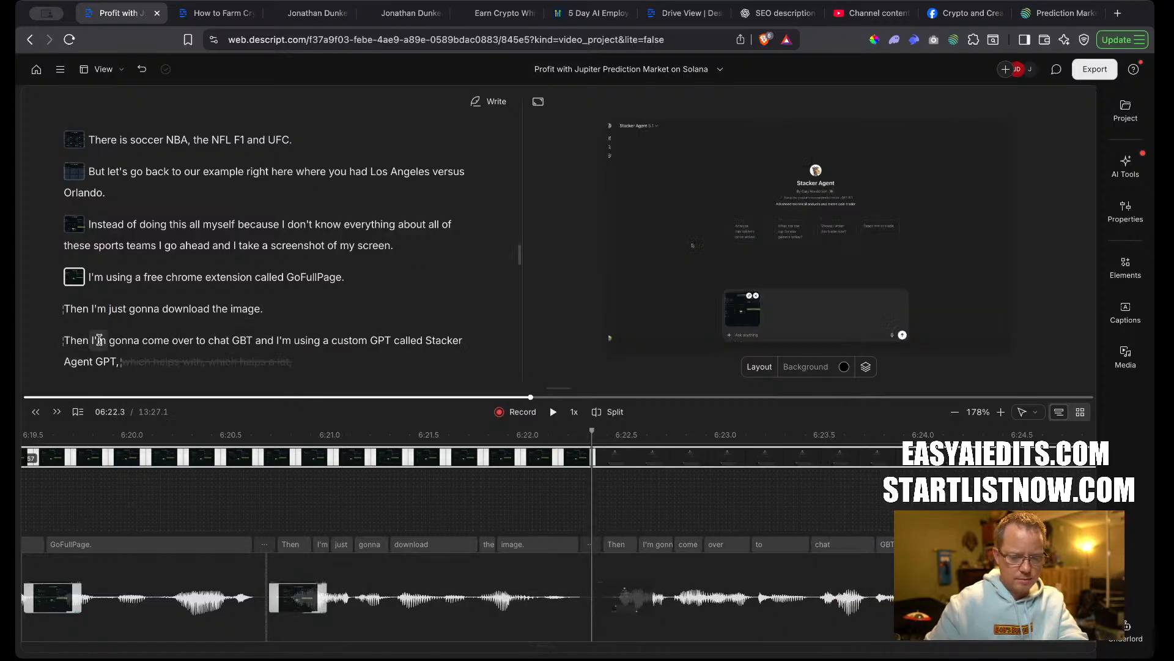
text(/)
click(339, 310)
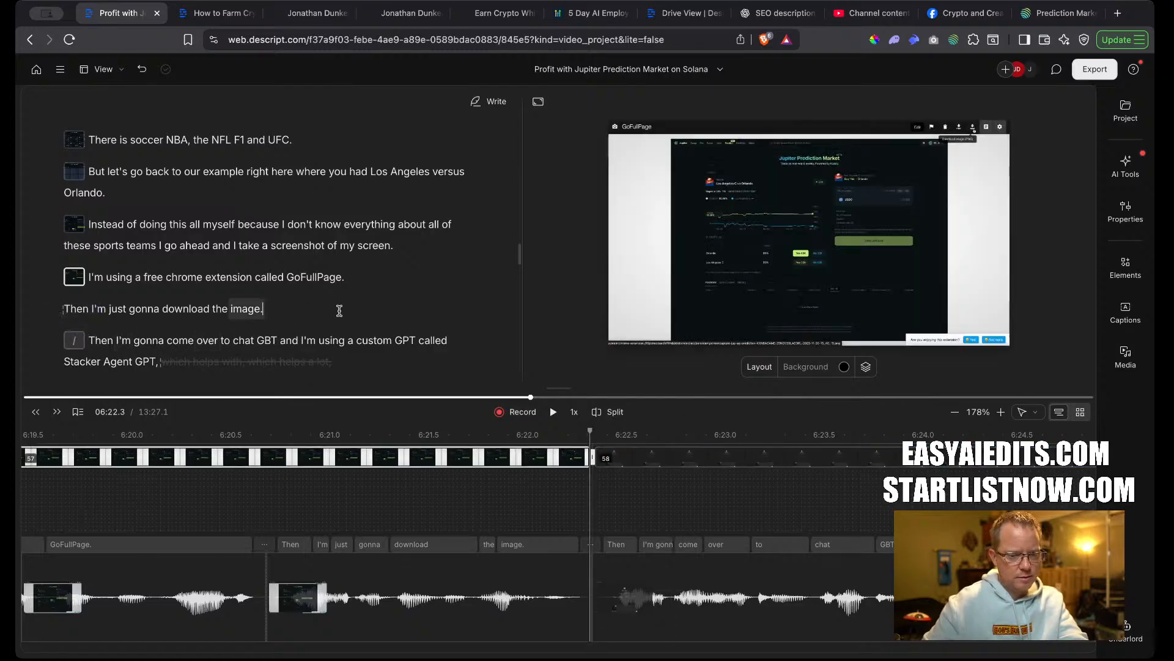
key(space)
key(space)
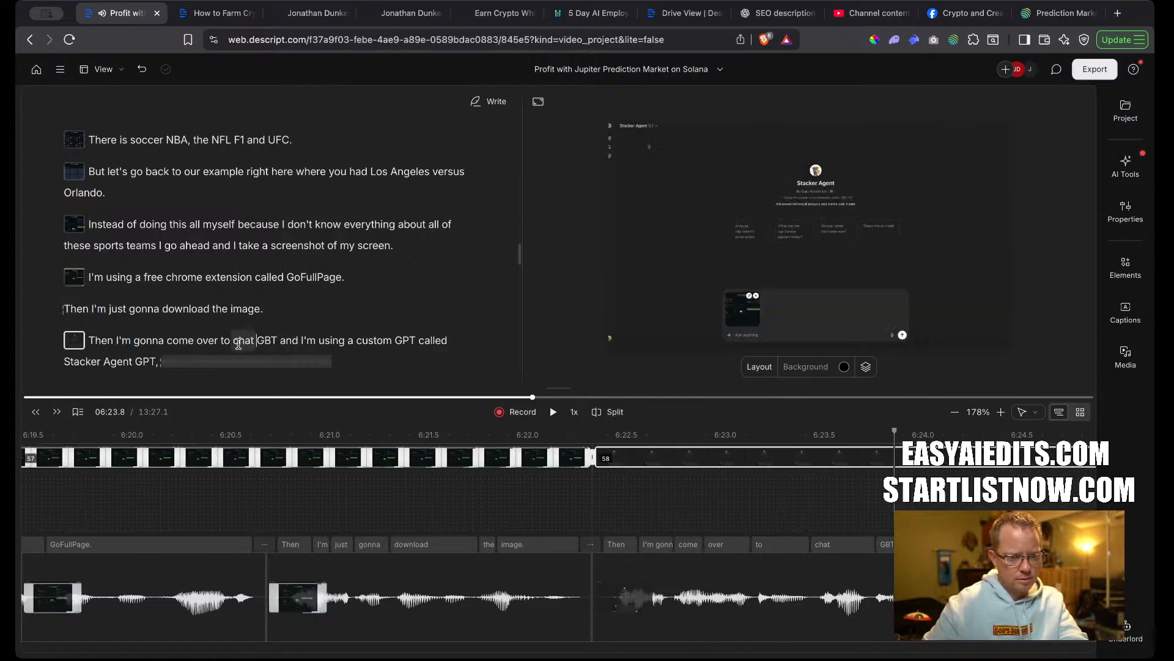
Correct every "chat GBT" to "ChatGPT" and play back the scene from its start.
drag(234, 342, 275, 341)
key(c)
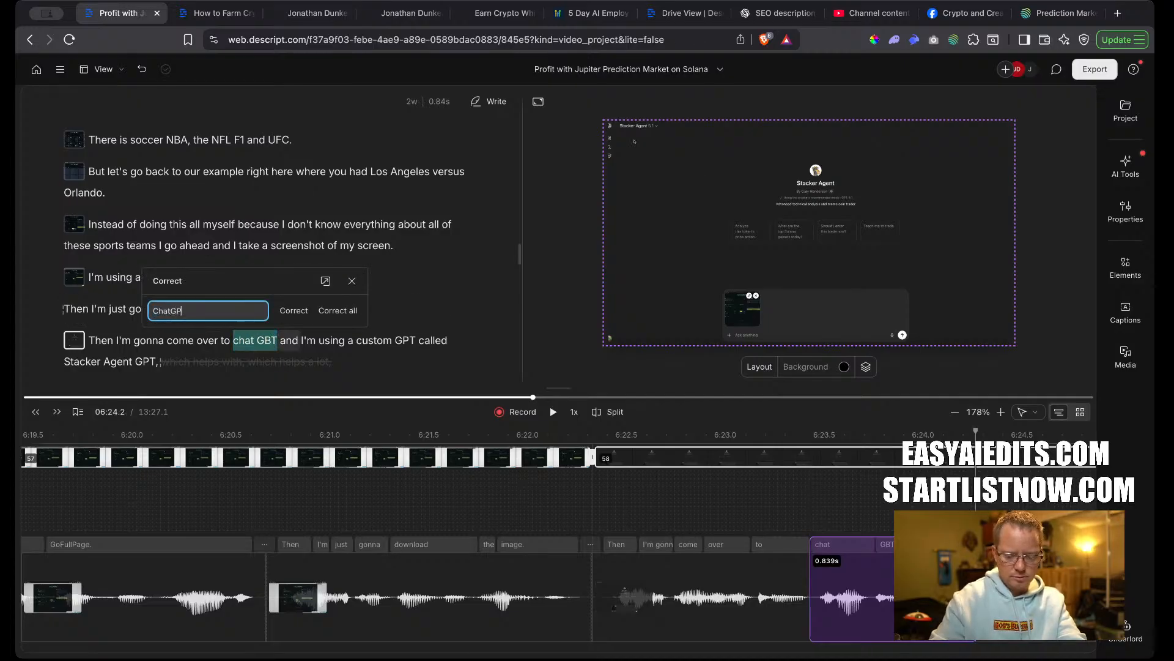
click(355, 313)
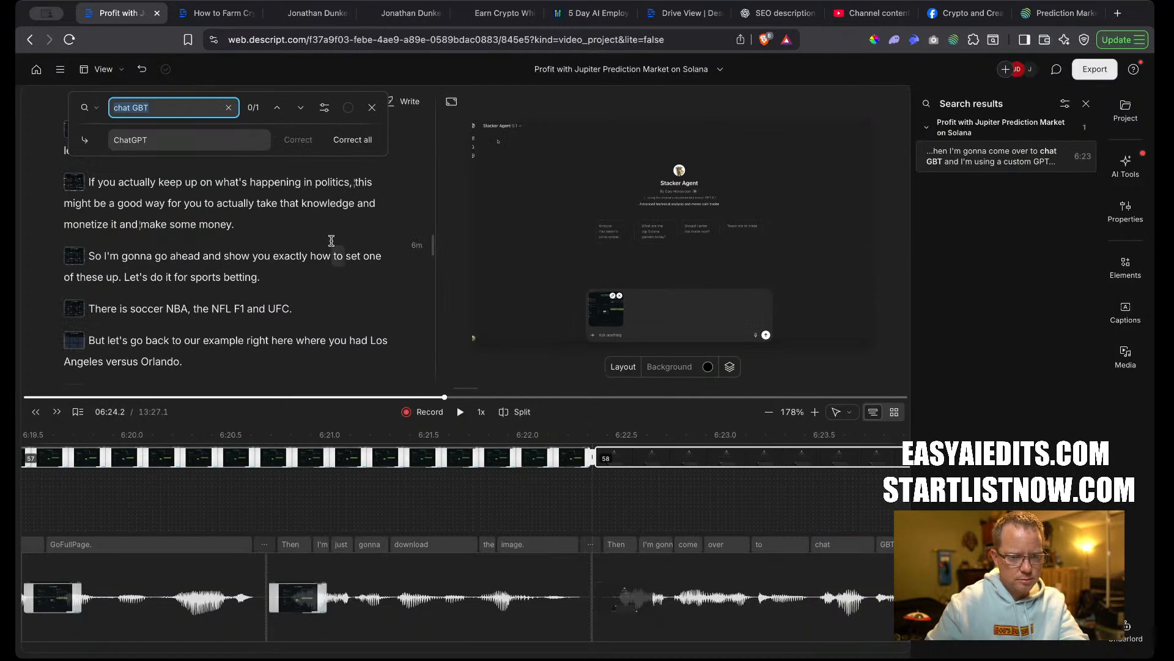
click(350, 139)
click(372, 106)
key(space)
scroll(221, 296, down, 13)
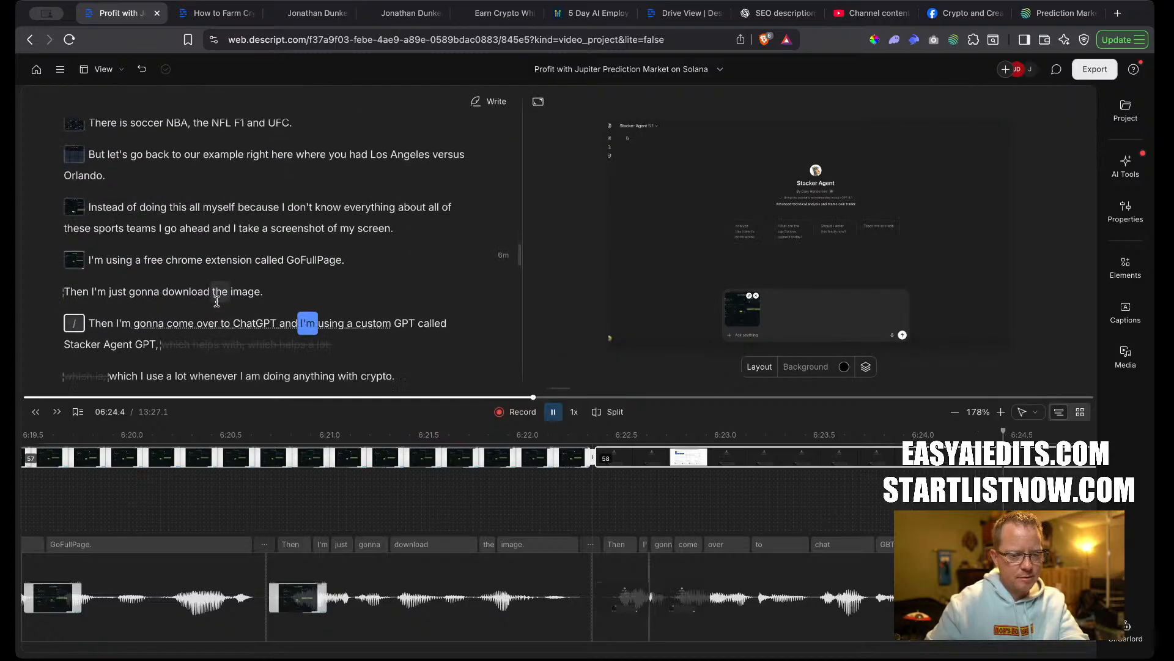
key(space)
scroll(229, 266, up, 9)
scroll(229, 265, up, 4)
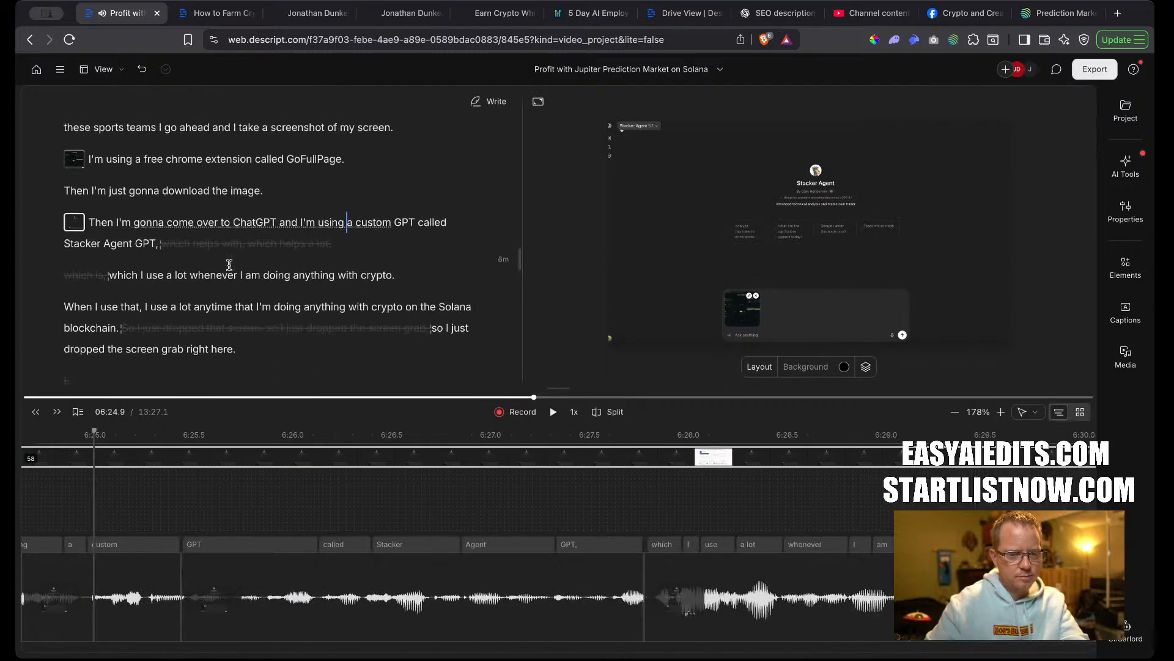
click(74, 236)
key(space)
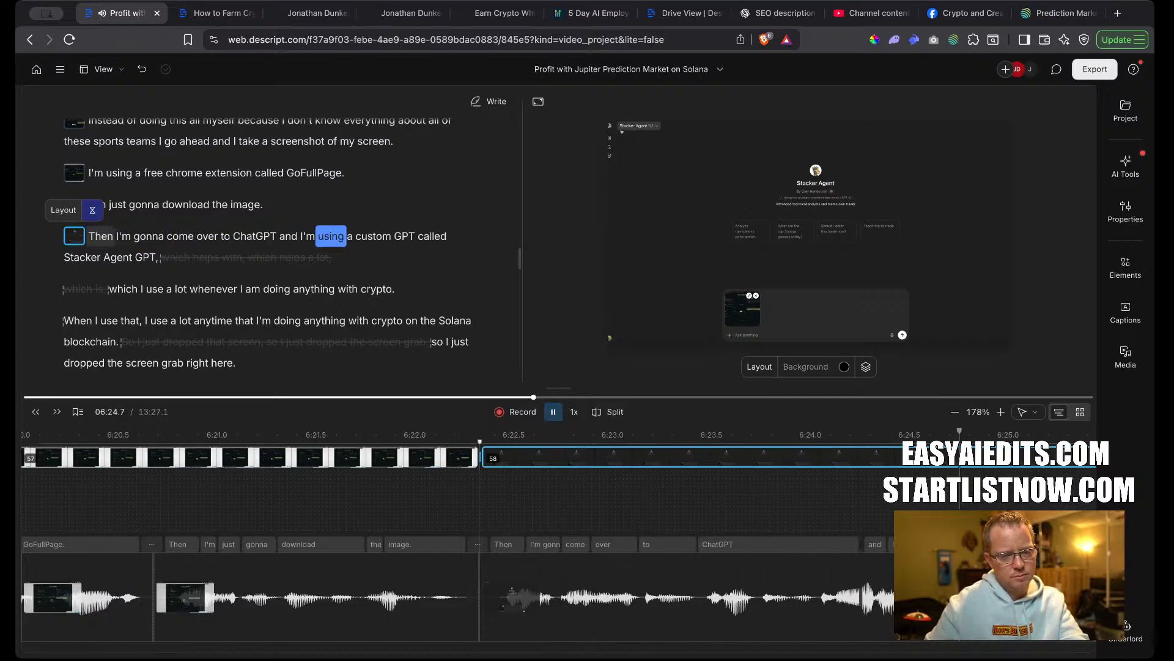
key(space)
Correct every "custom GPT" to "Custom GPT" and play on through "doing anything with crypto.".
drag(358, 238, 417, 241)
key(c)
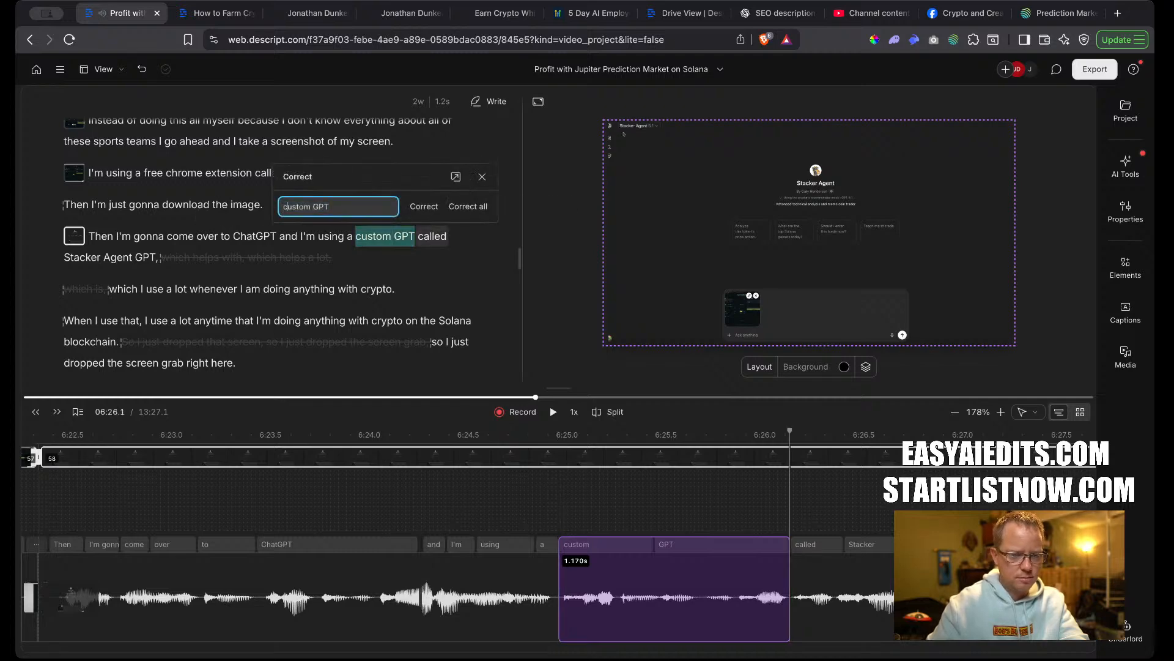
click(484, 209)
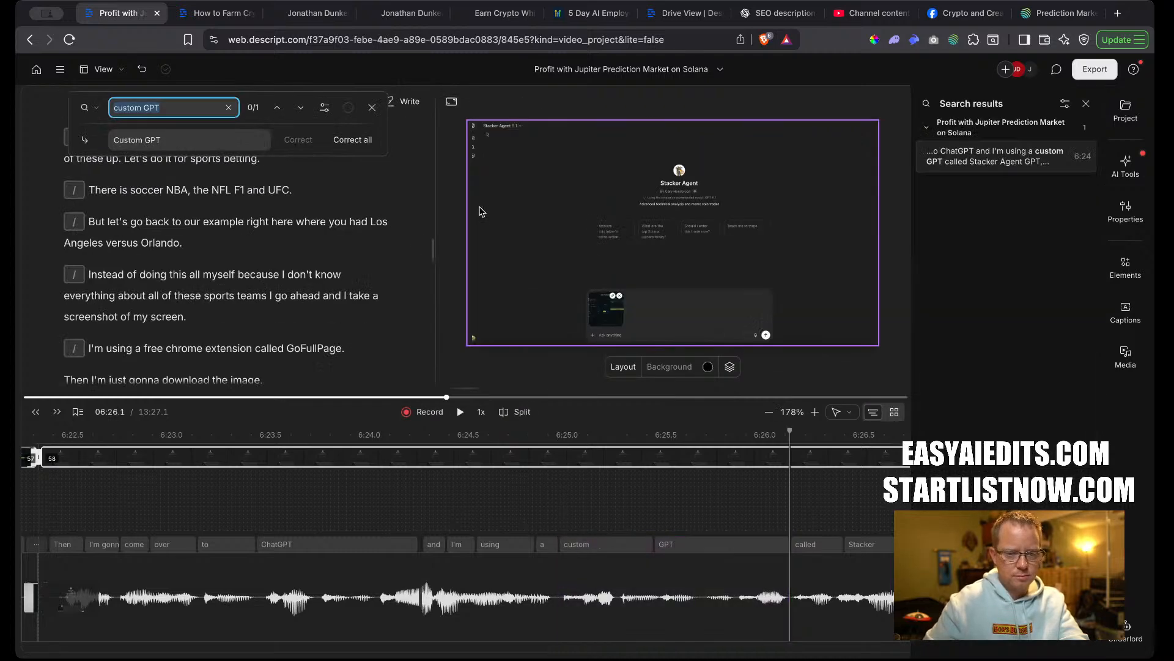
click(367, 139)
key(space)
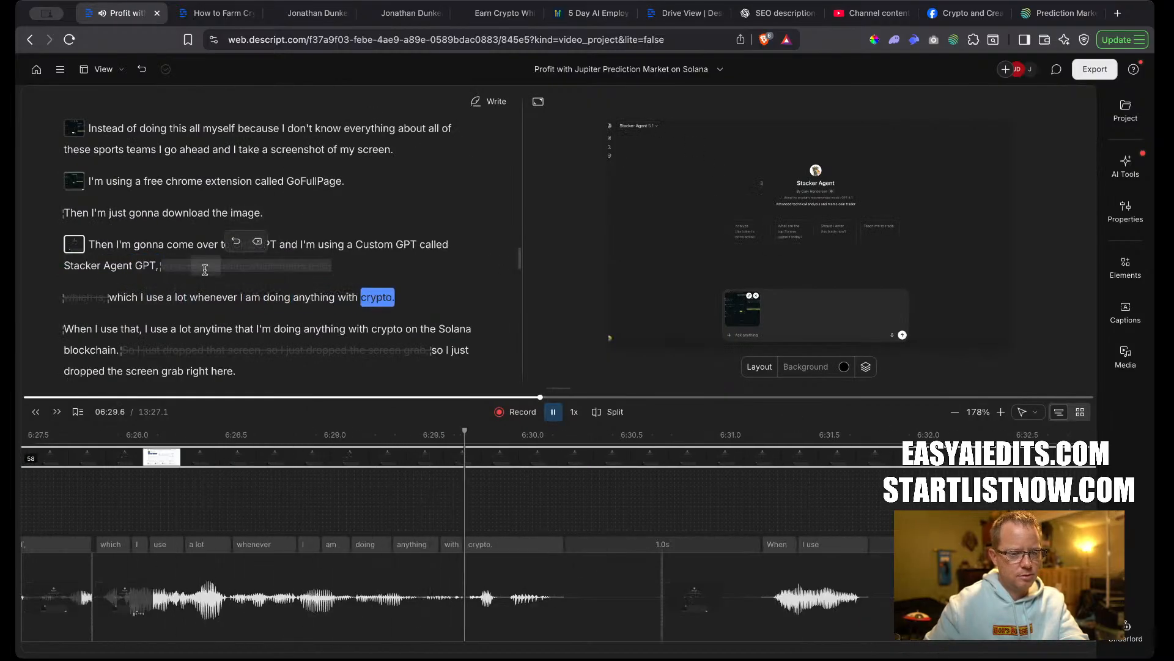
key(space)
Delete the struck-out retakes and the comma after "Stacker Agent GPT" and play back the sentence through "crypto.".
click(257, 241)
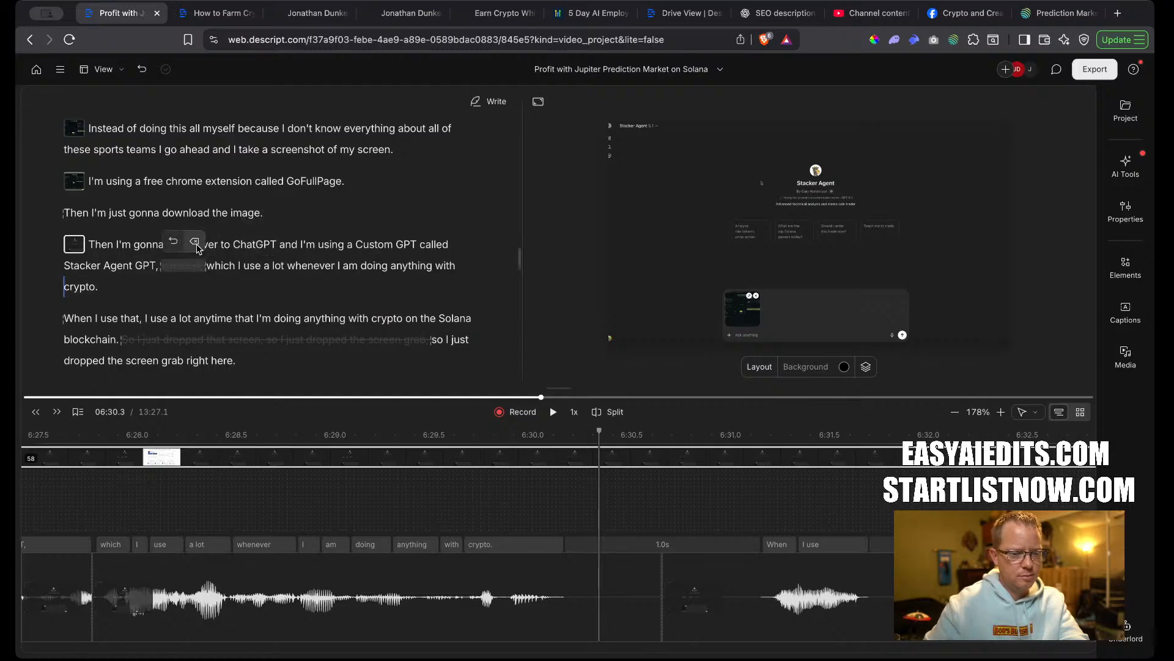
click(195, 244)
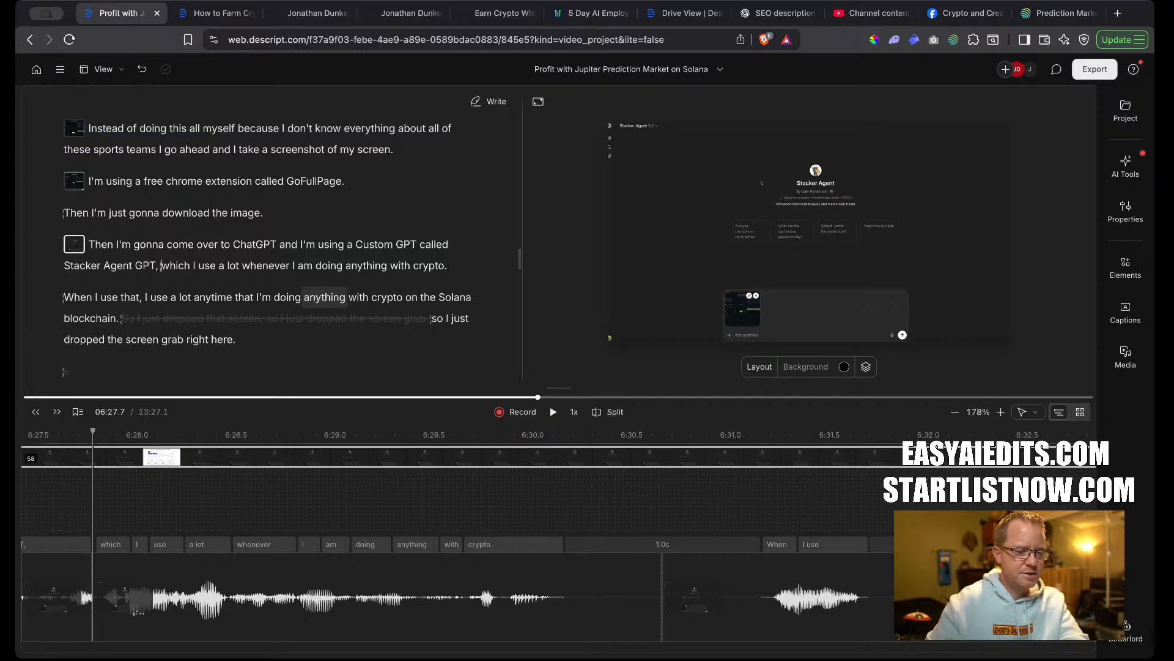
key(BackSpace)
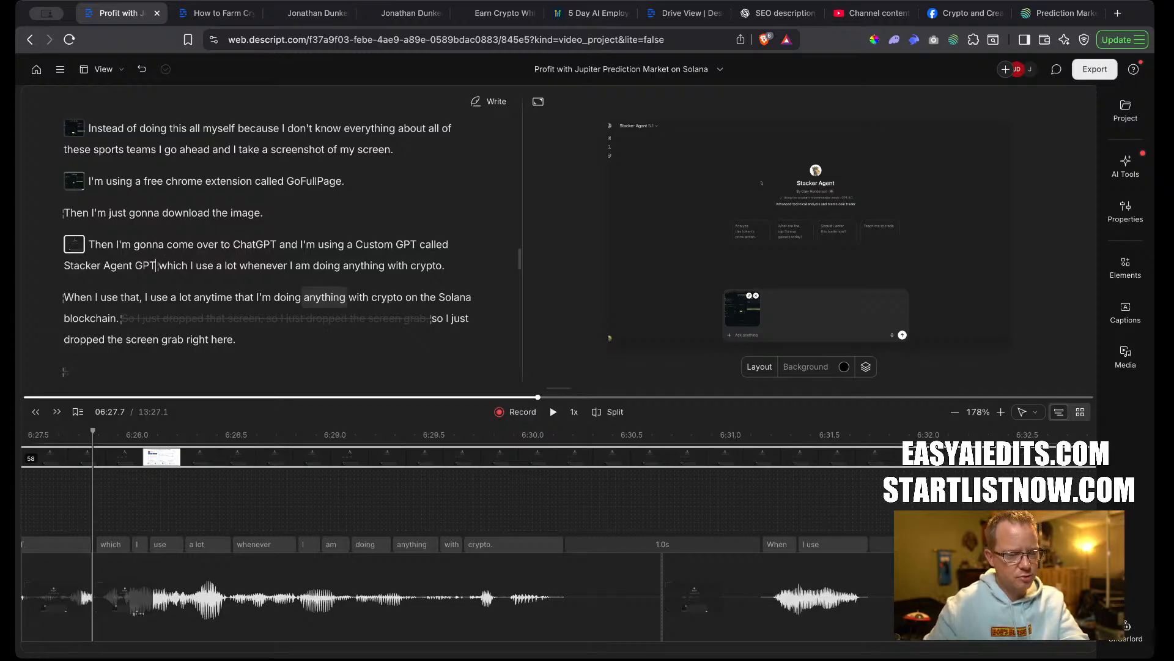
click(108, 267)
key(space)
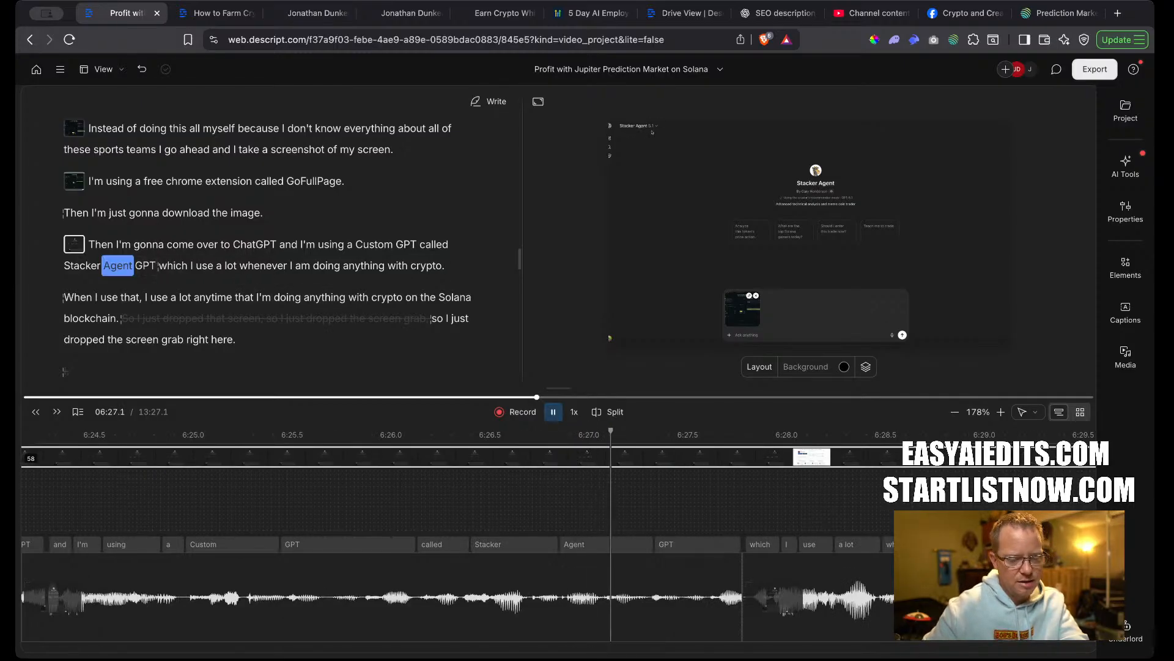
key(space)
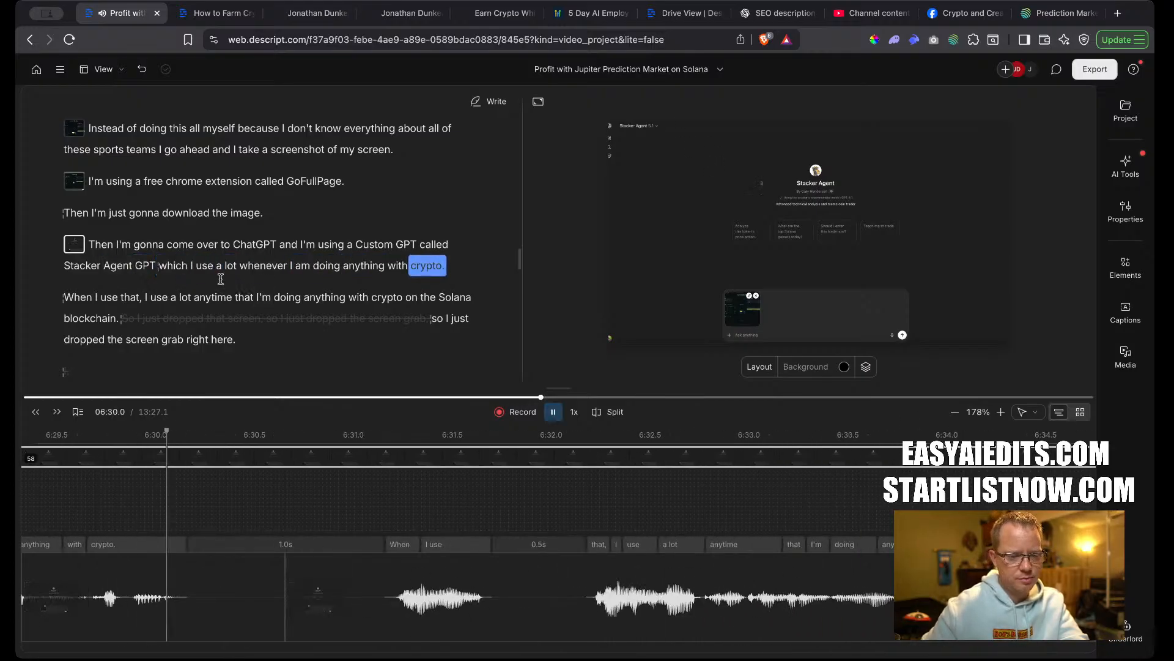
key(space)
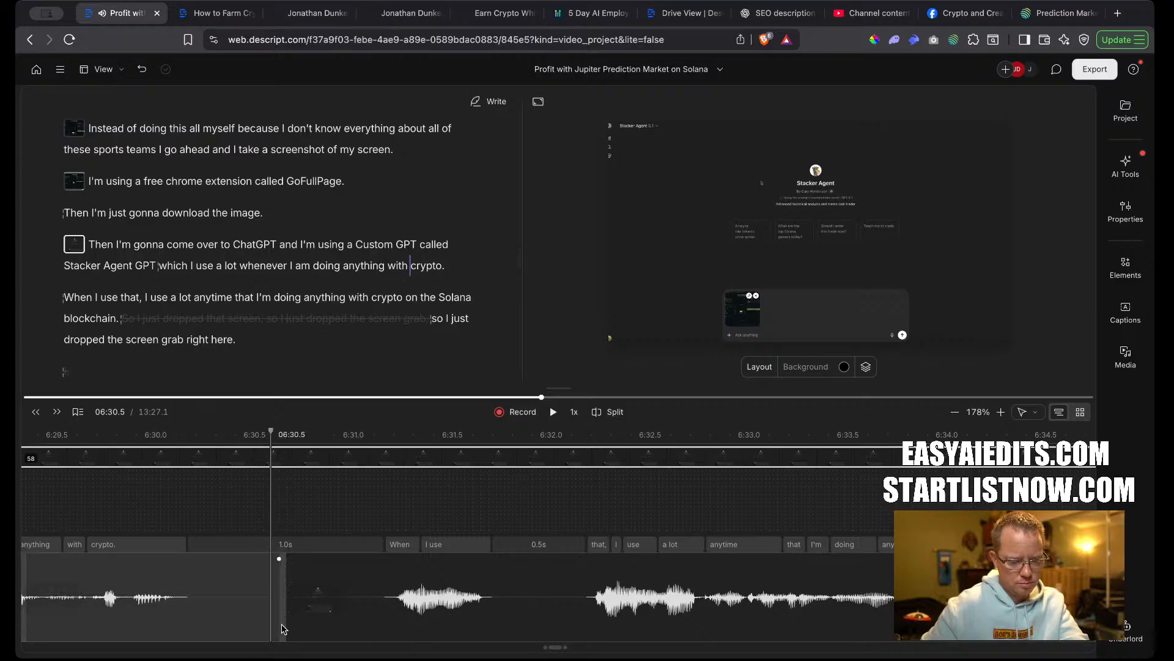
Shorten the pause between "crypto." and "When I use that" by about 0.8 s and play back the join.
mouse_move(285, 612)
mouse_down()
mouse_move(217, 614)
mouse_move(294, 615)
mouse_up()
key(space)
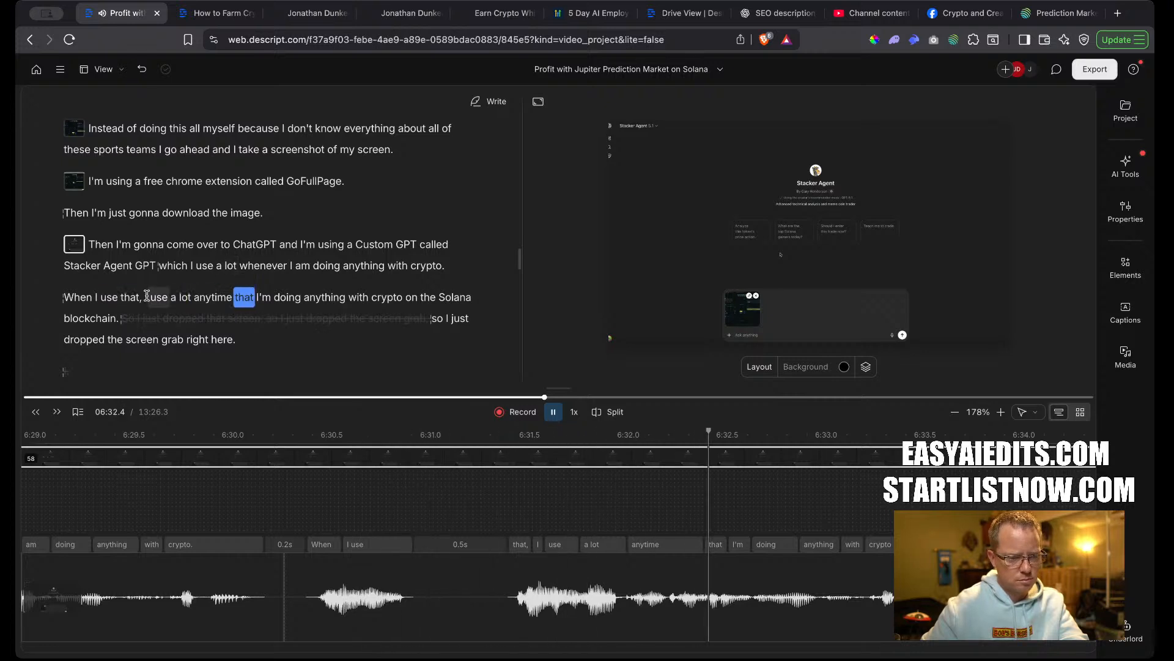
key(space)
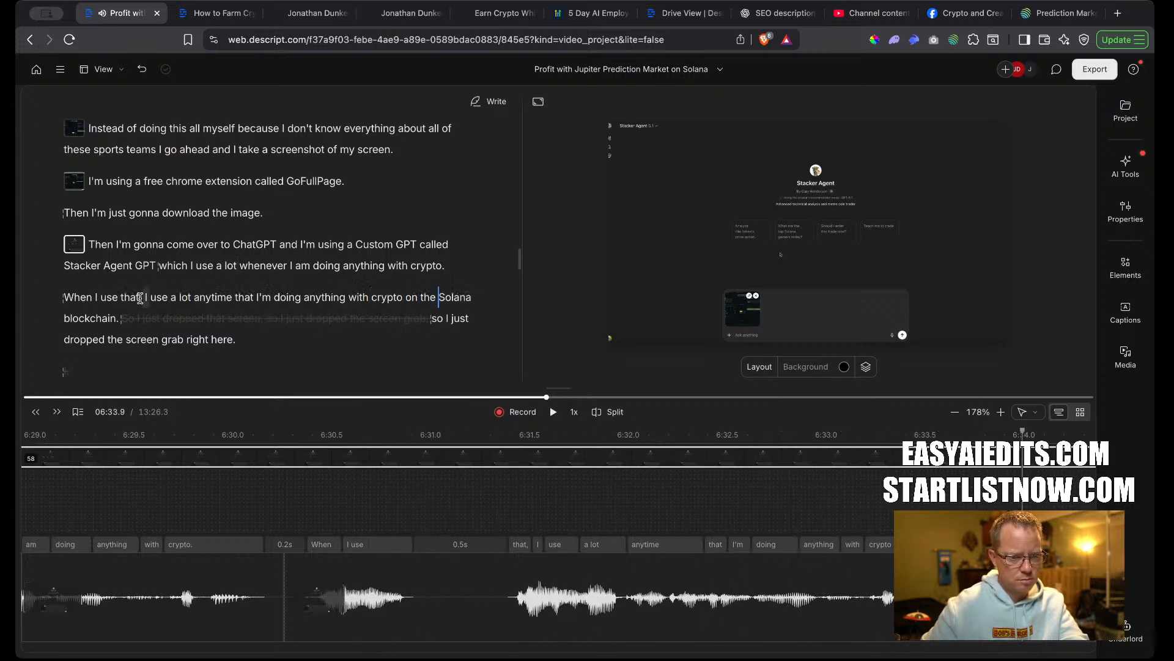
Cut the repeated wording from "whenever I am doing" through the second "I use a lot" and play back the join with "anytime".
click(138, 297)
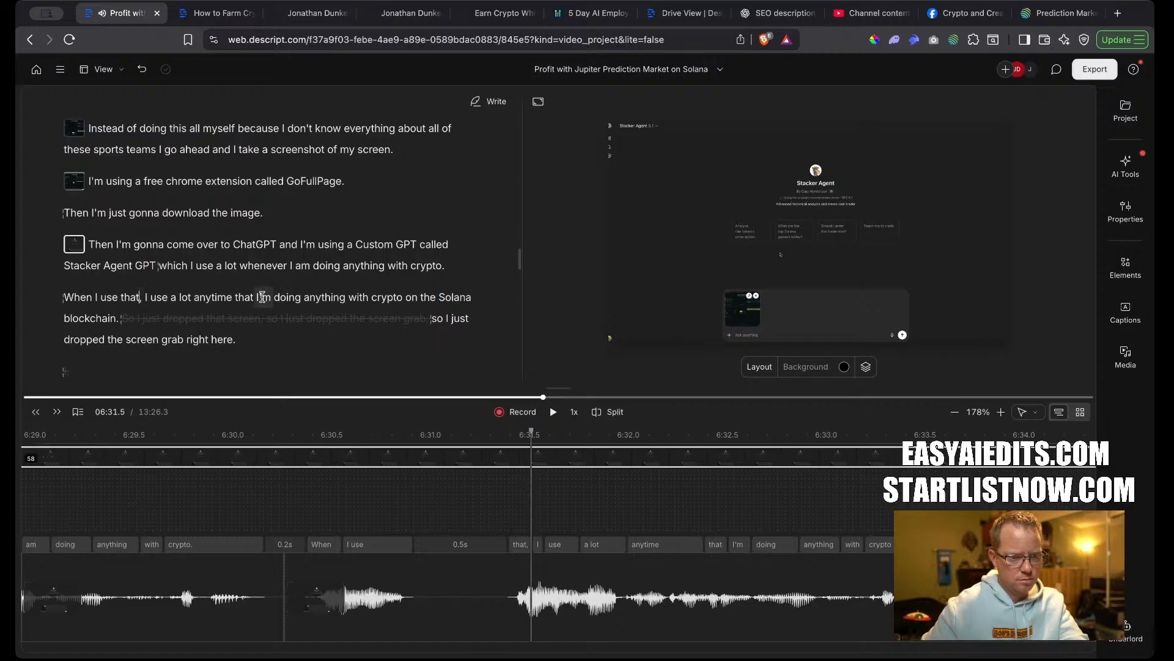
key(BackSpace)
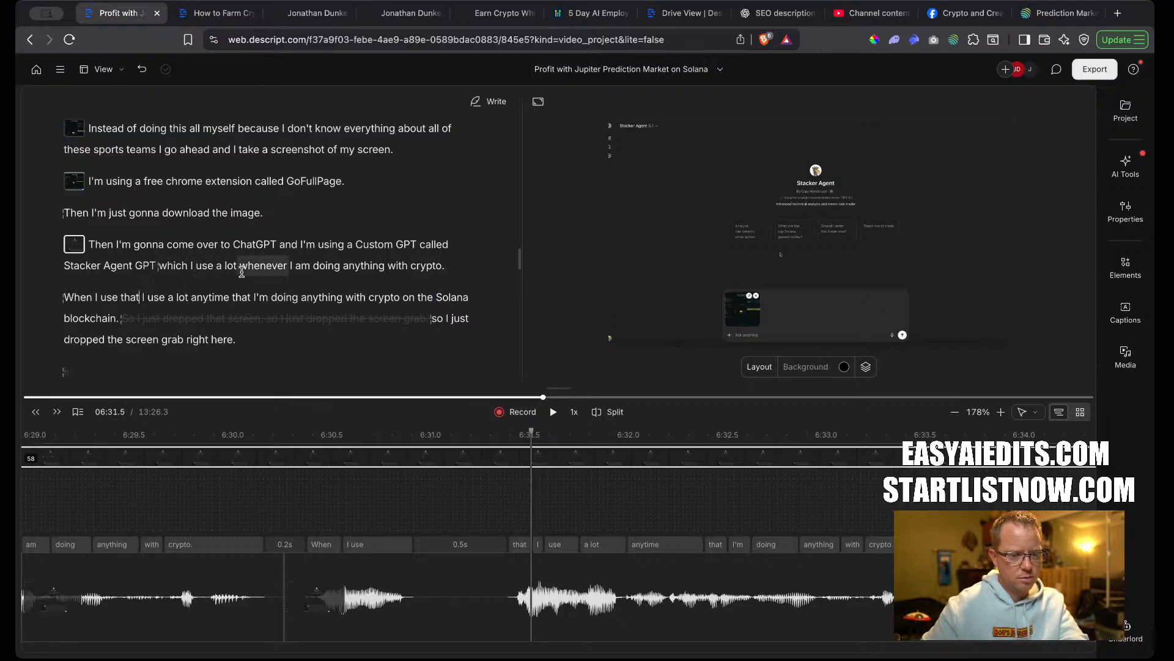
mouse_move(242, 272)
mouse_down()
mouse_move(208, 298)
mouse_move(167, 297)
mouse_move(206, 299)
mouse_move(192, 294)
mouse_move(241, 264)
mouse_up()
click(192, 296)
key(BackSpace)
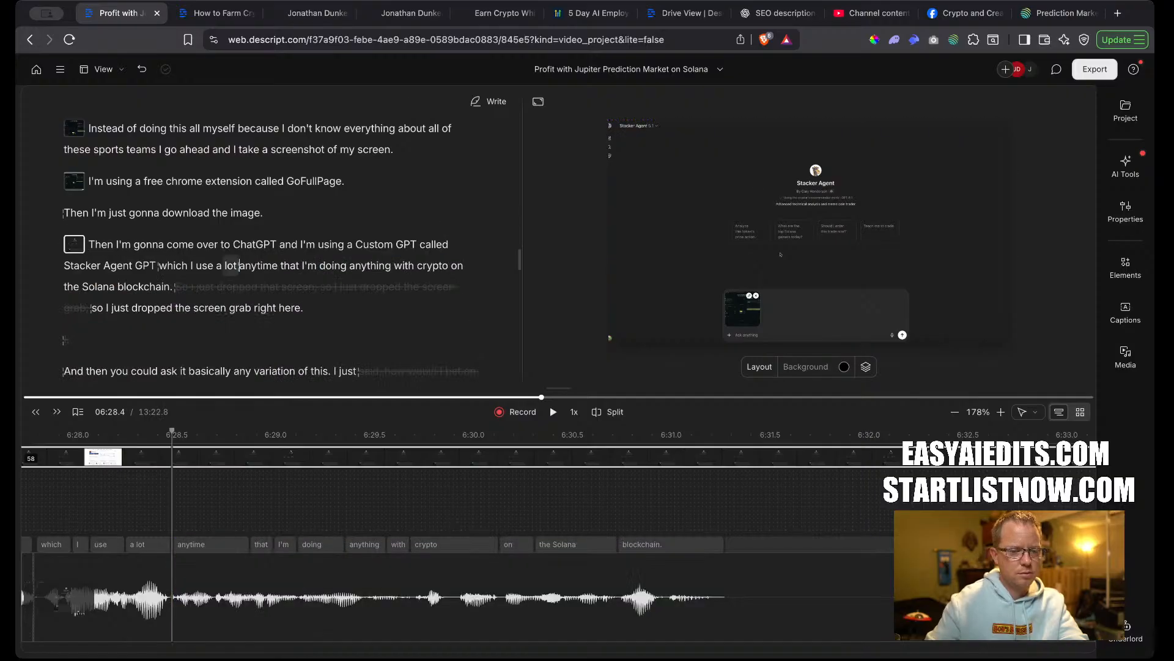
key(space)
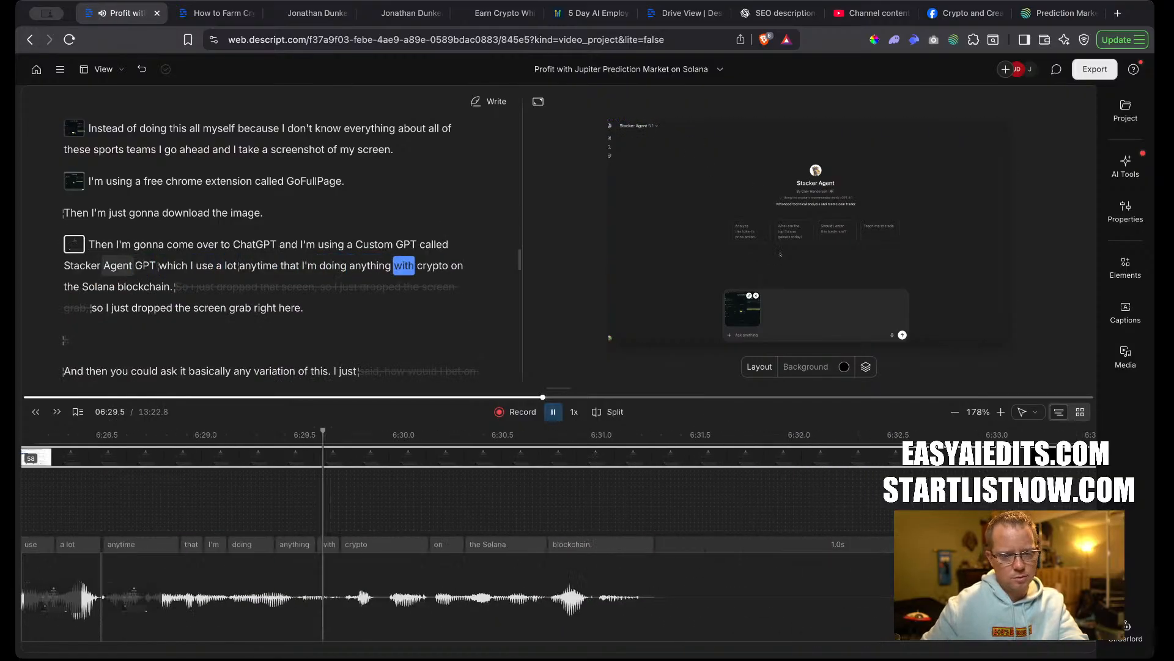
key(space)
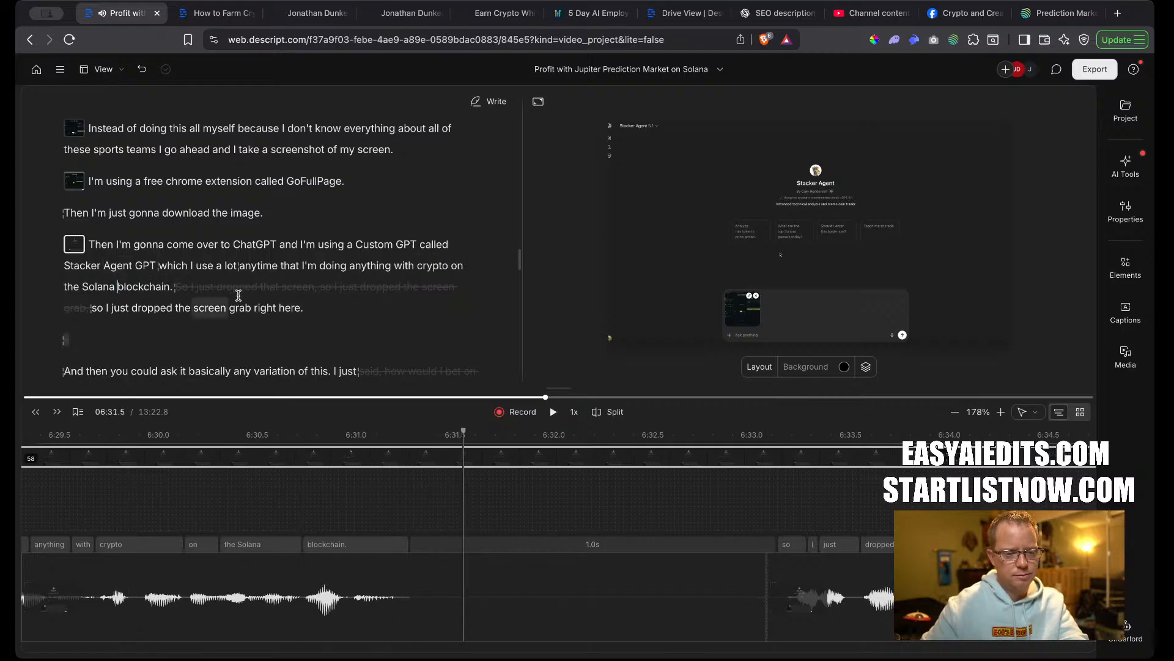
Delete the struck-out retake after "blockchain.", play on, and cut the sentence "So I just dropped the screen grab right here.".
click(272, 265)
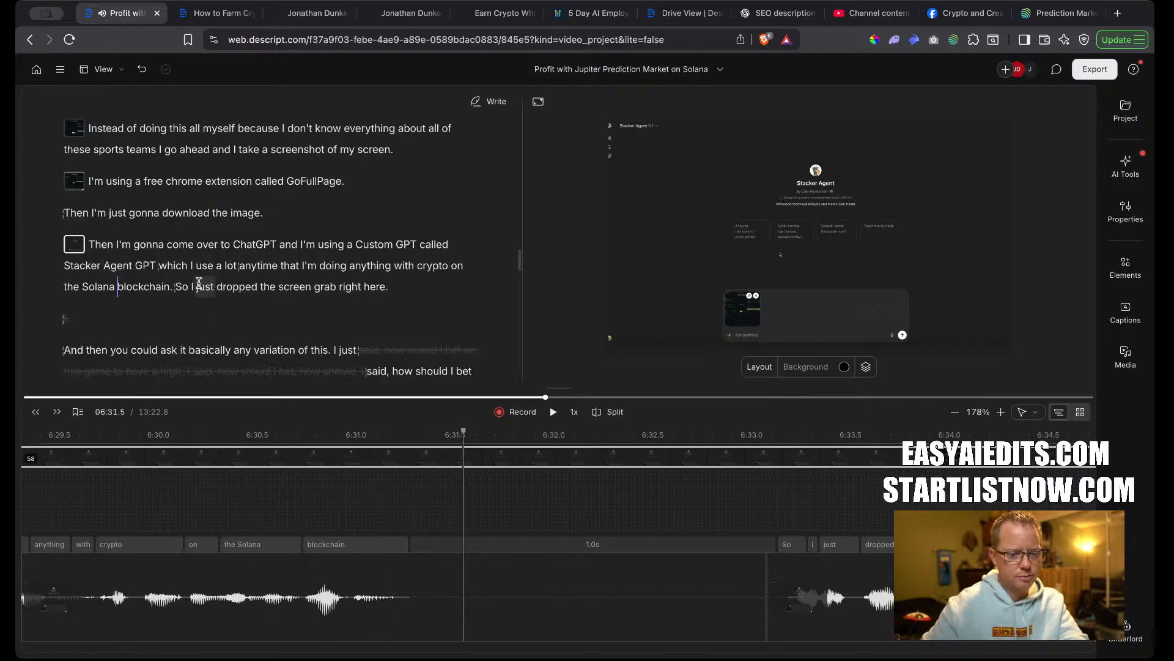
key(space)
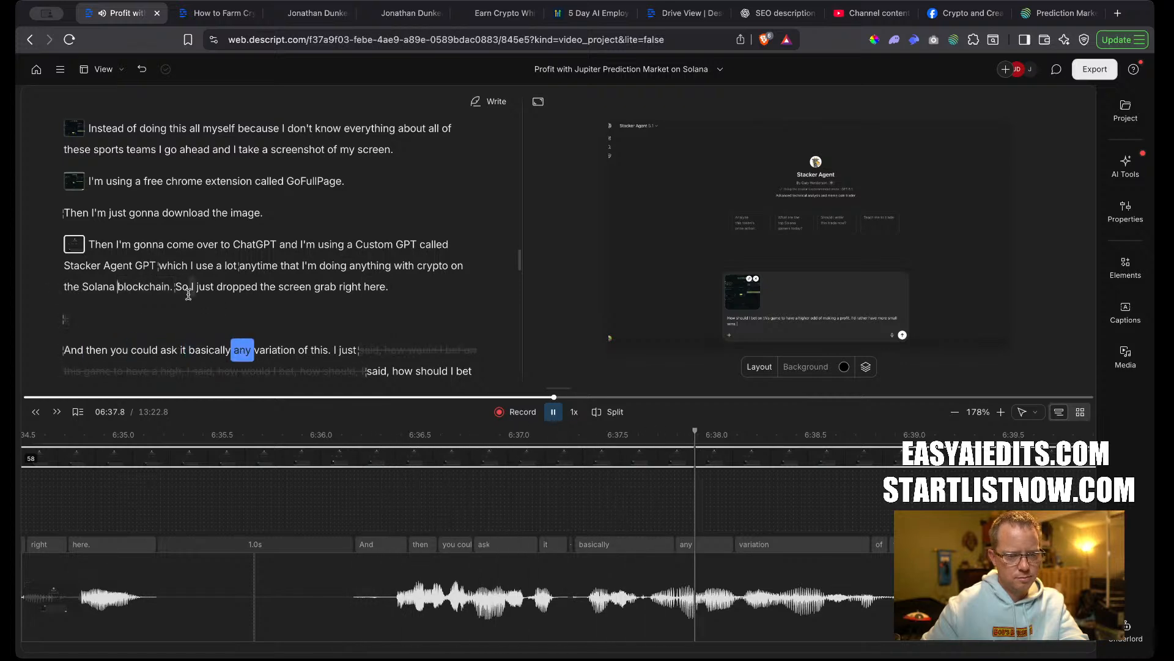
key(space)
drag(175, 288, 272, 309)
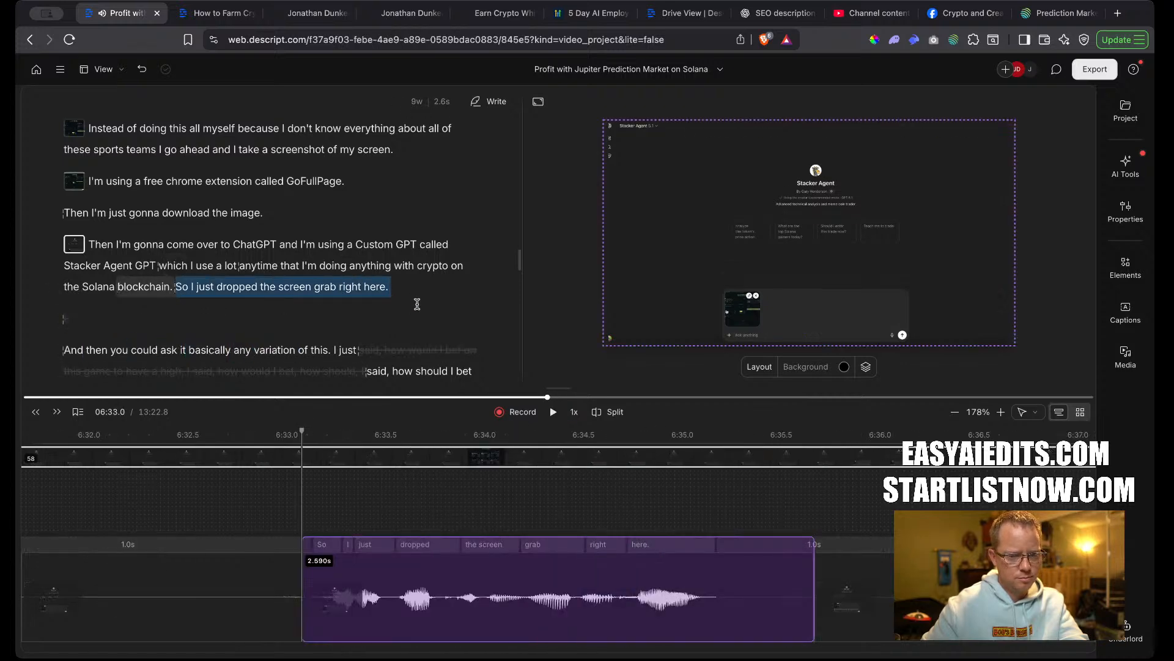
key(BackSpace)
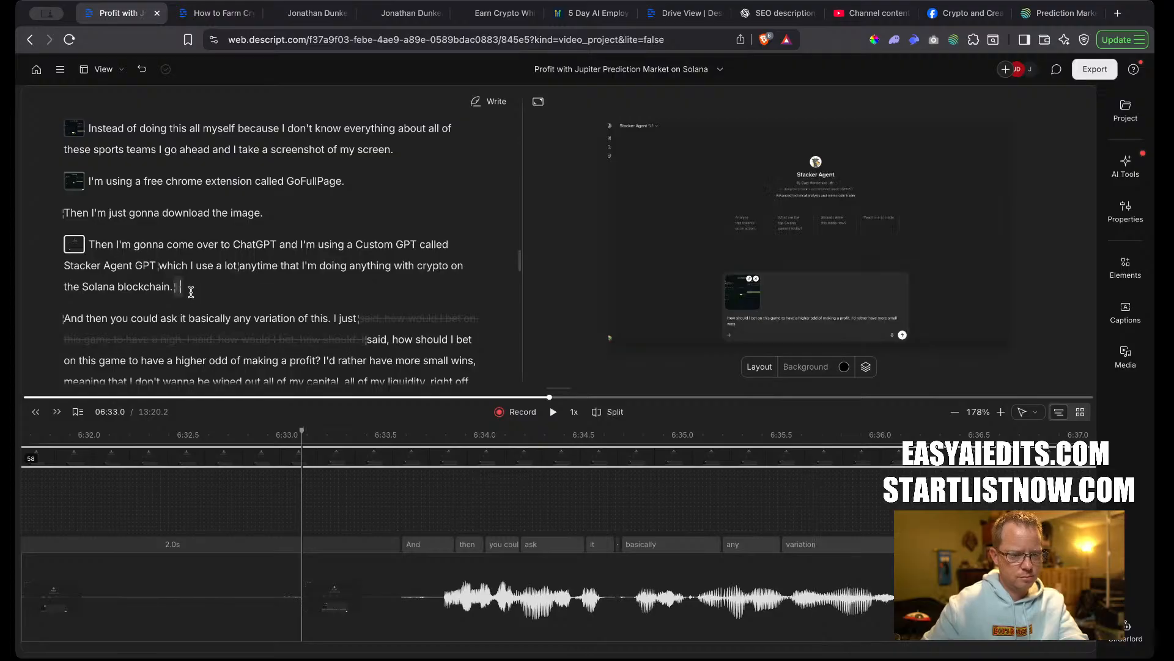
Shorten the pause between "blockchain." and "And then you could ask" to about 0.2 s.
drag(183, 291, 177, 289)
scroll(306, 590, left, 4)
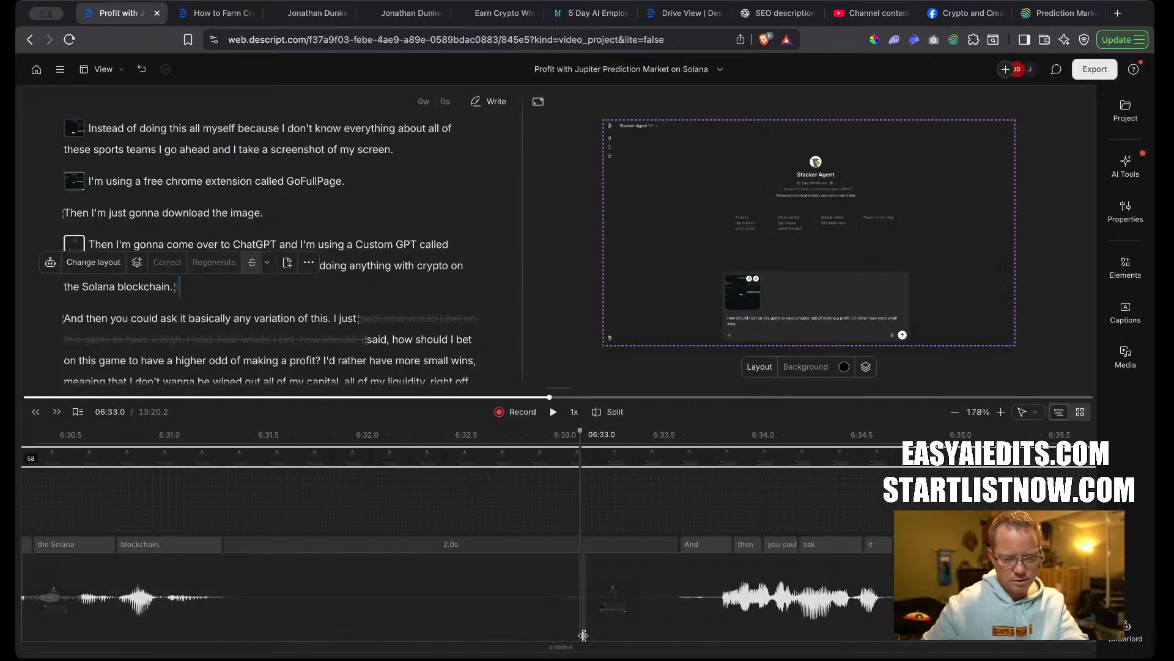
mouse_move(584, 636)
mouse_down()
mouse_move(572, 632)
mouse_move(581, 611)
mouse_move(238, 585)
mouse_move(268, 601)
mouse_move(323, 601)
mouse_up()
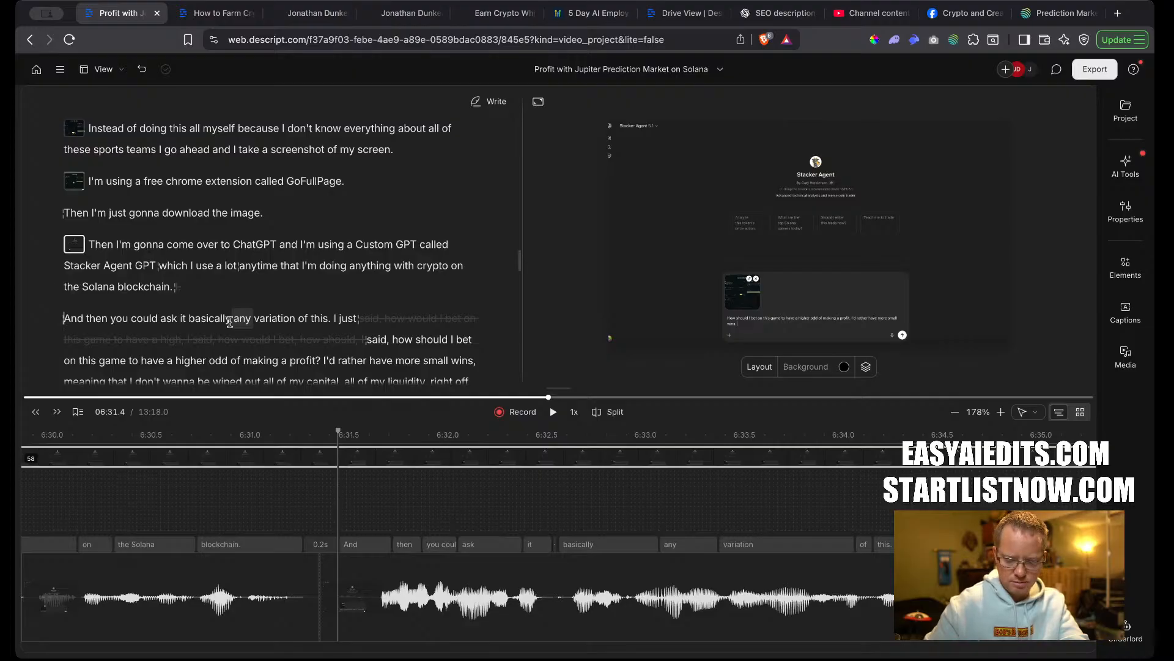
Start a new scene before "And then you could ask it" and play back through "how should I bet".
key(slash)
key(space)
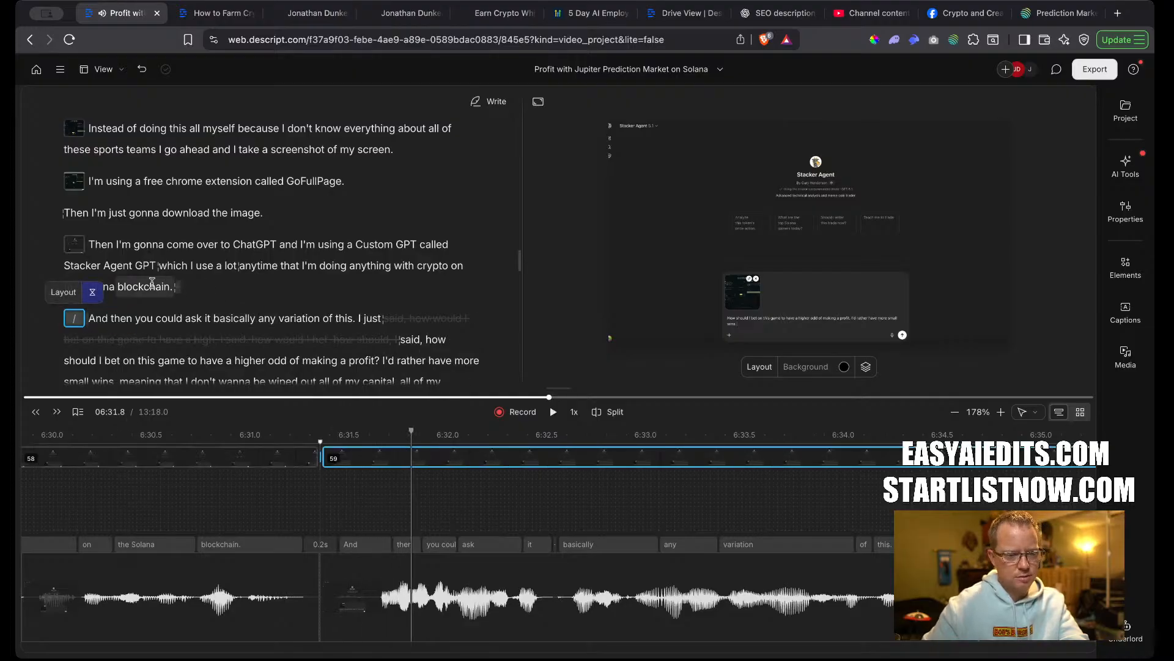
click(152, 283)
key(space)
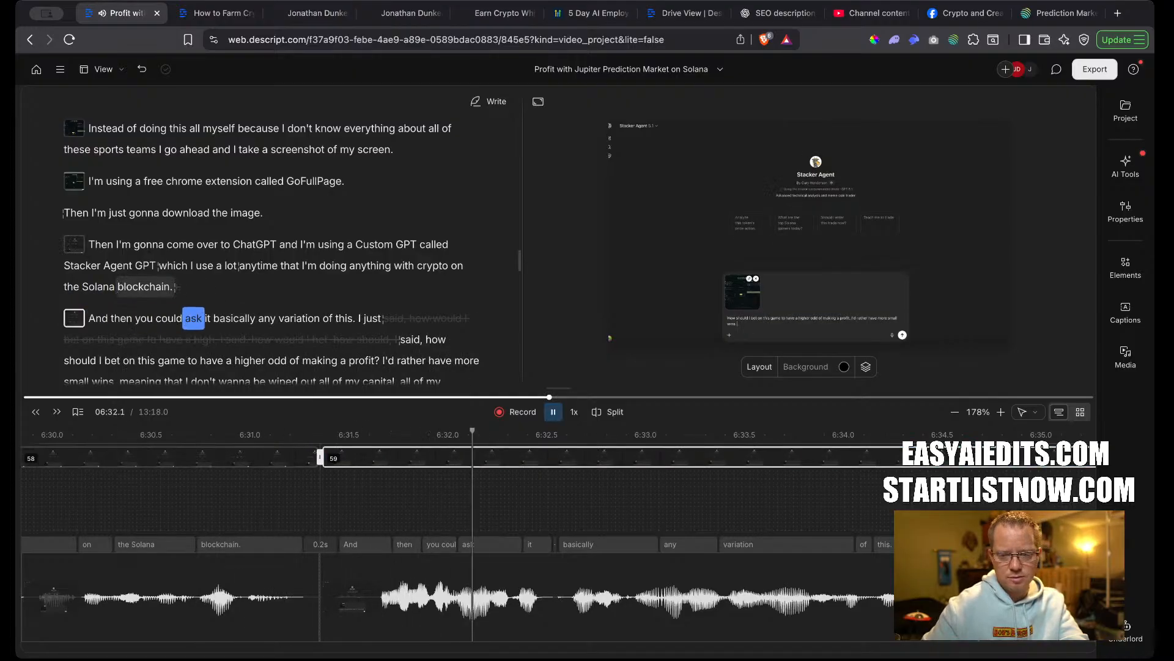
scroll(351, 323, down, 1)
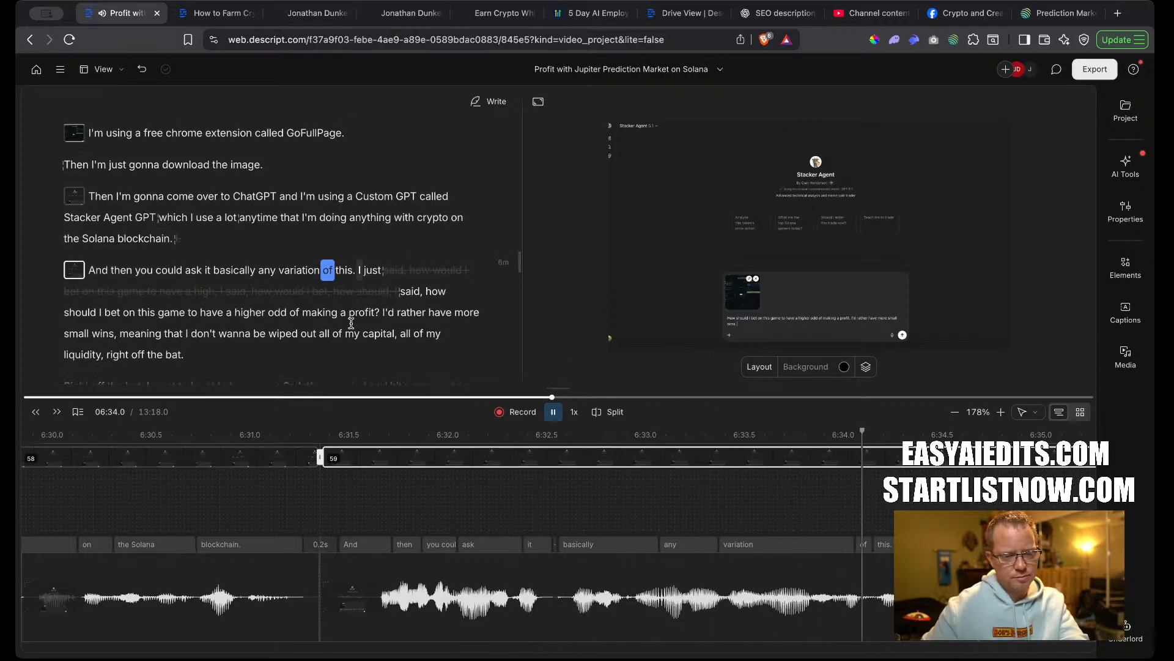
scroll(351, 323, down, 2)
key(space)
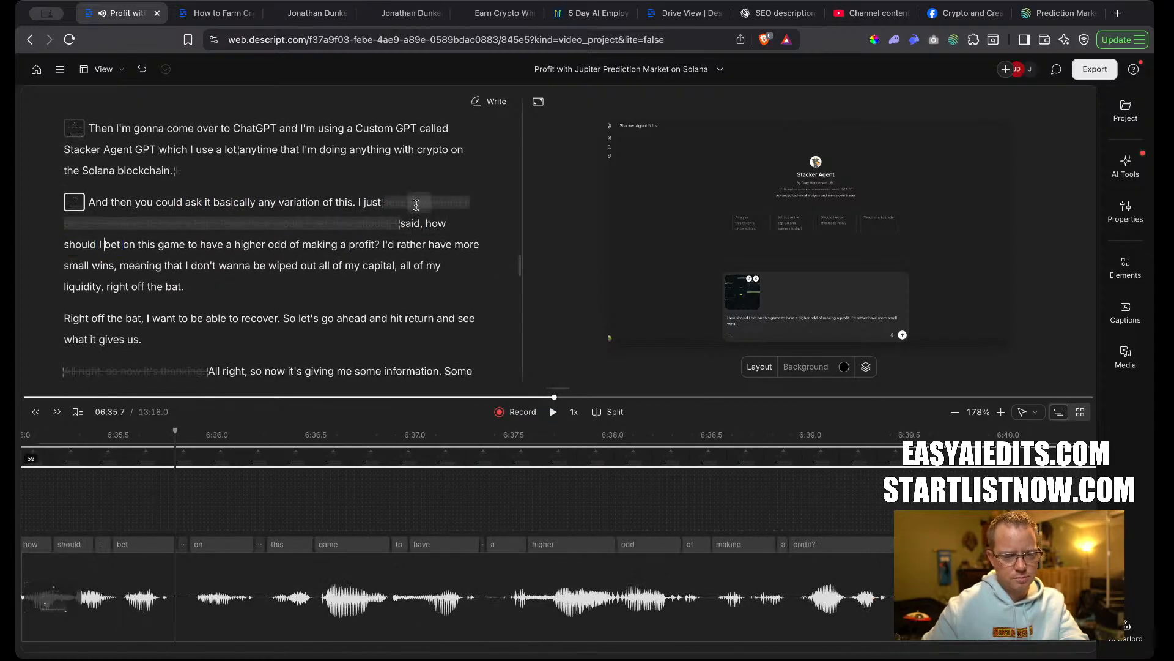
Delete the struck-out retakes after "I just", remove the commas after "said" and "wins", and play back the passage.
click(278, 182)
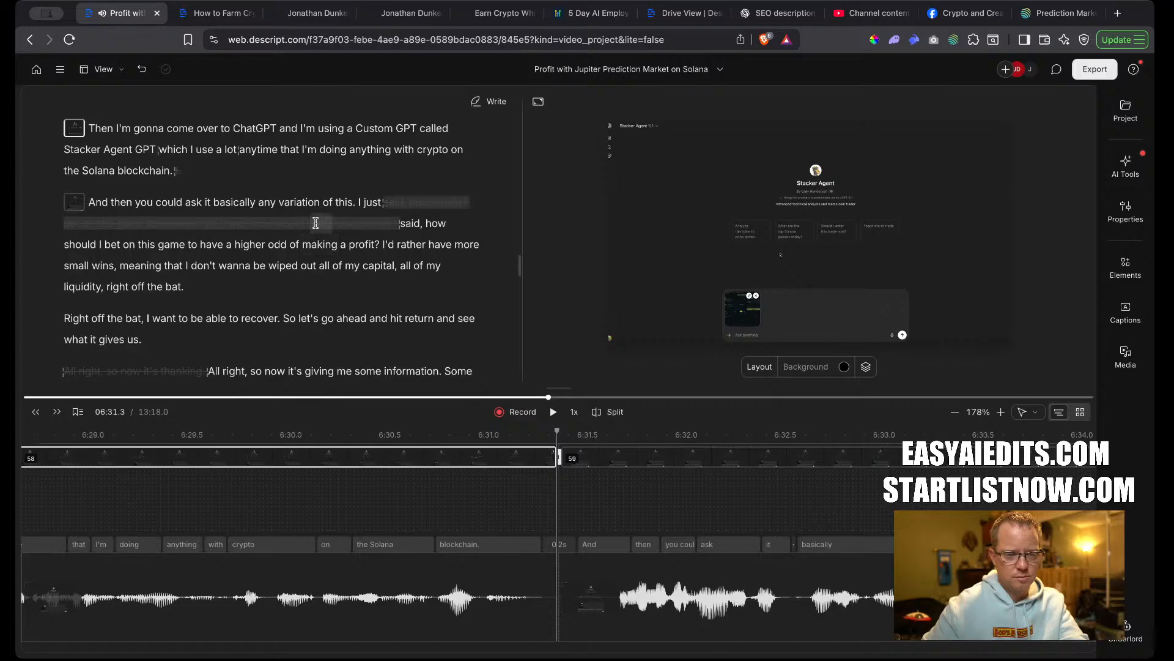
click(279, 179)
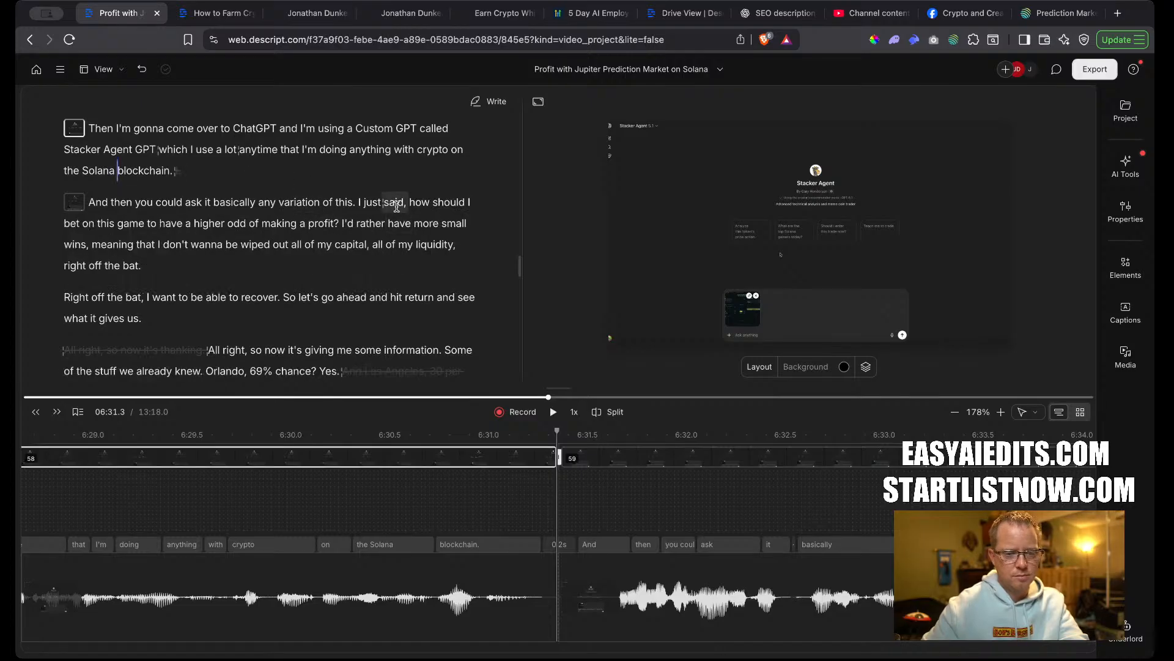
click(408, 205)
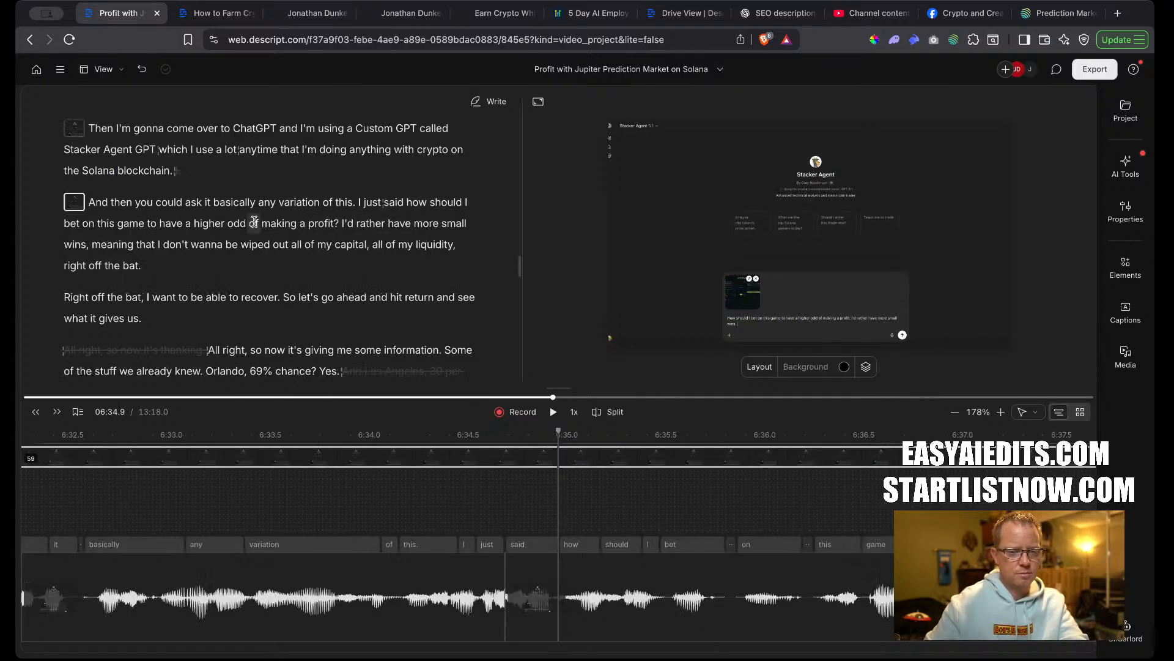
key(space)
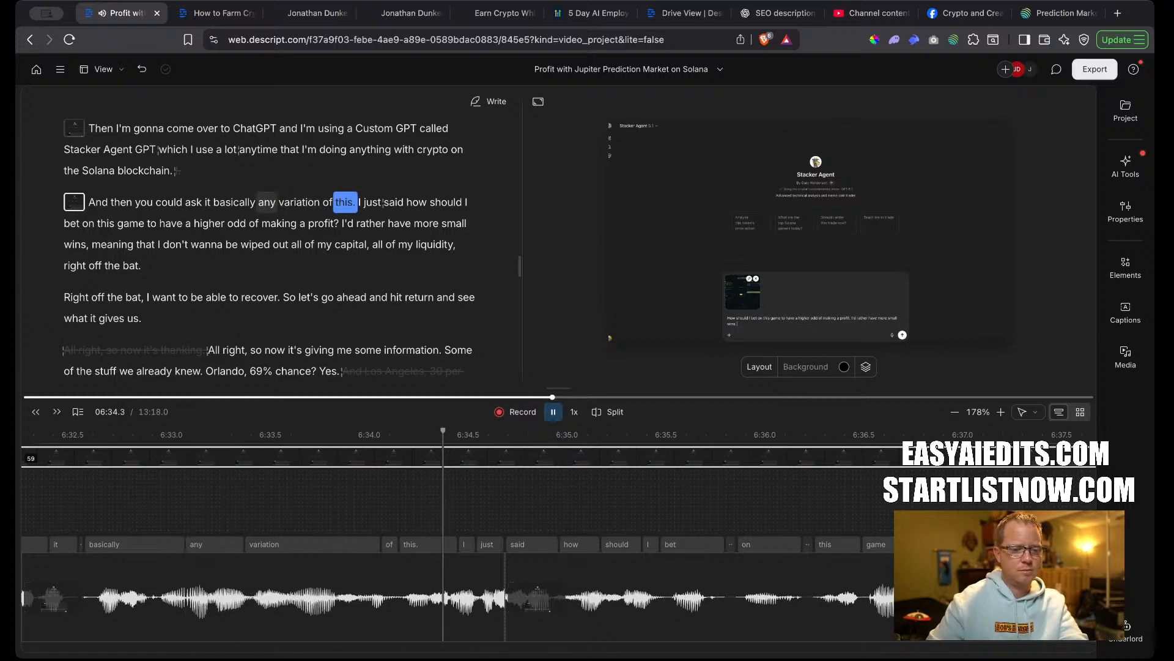
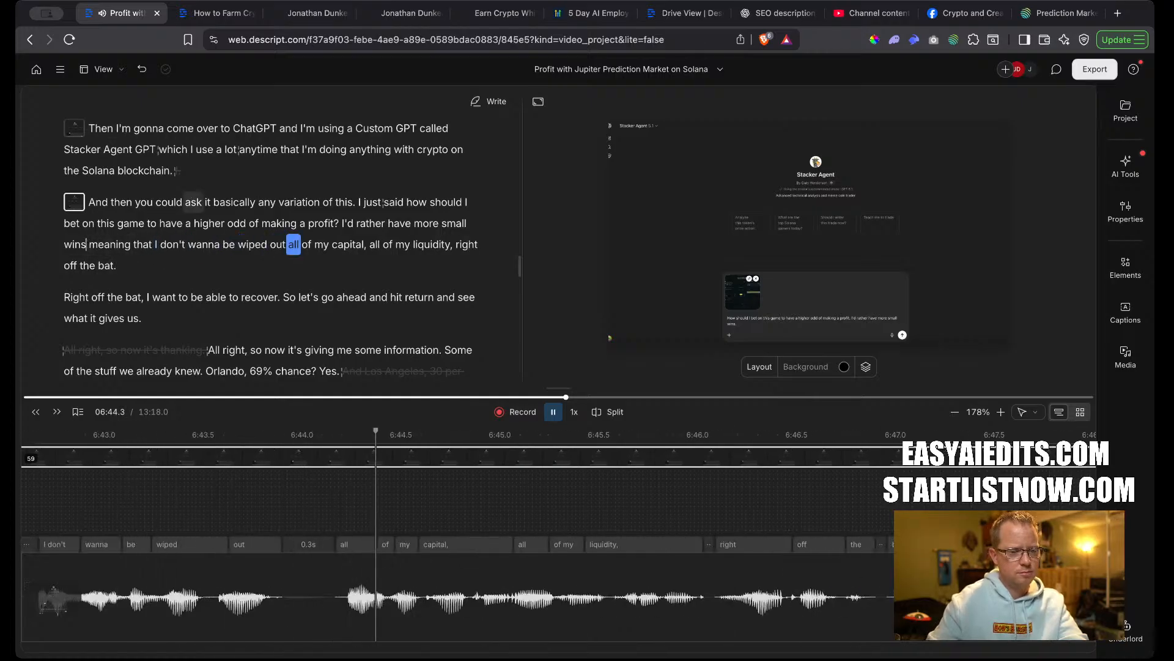
Remove the commas after "capital" and "liquidity" and play on into "I want to be able to recover.".
click(365, 245)
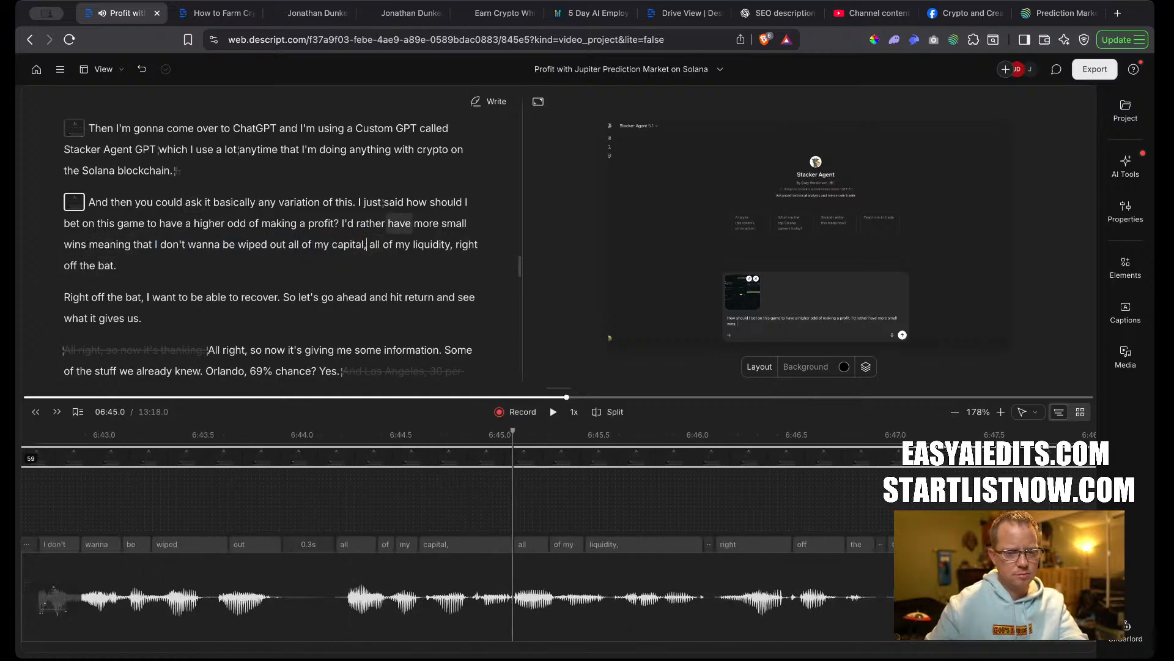
click(451, 245)
key(BackSpace)
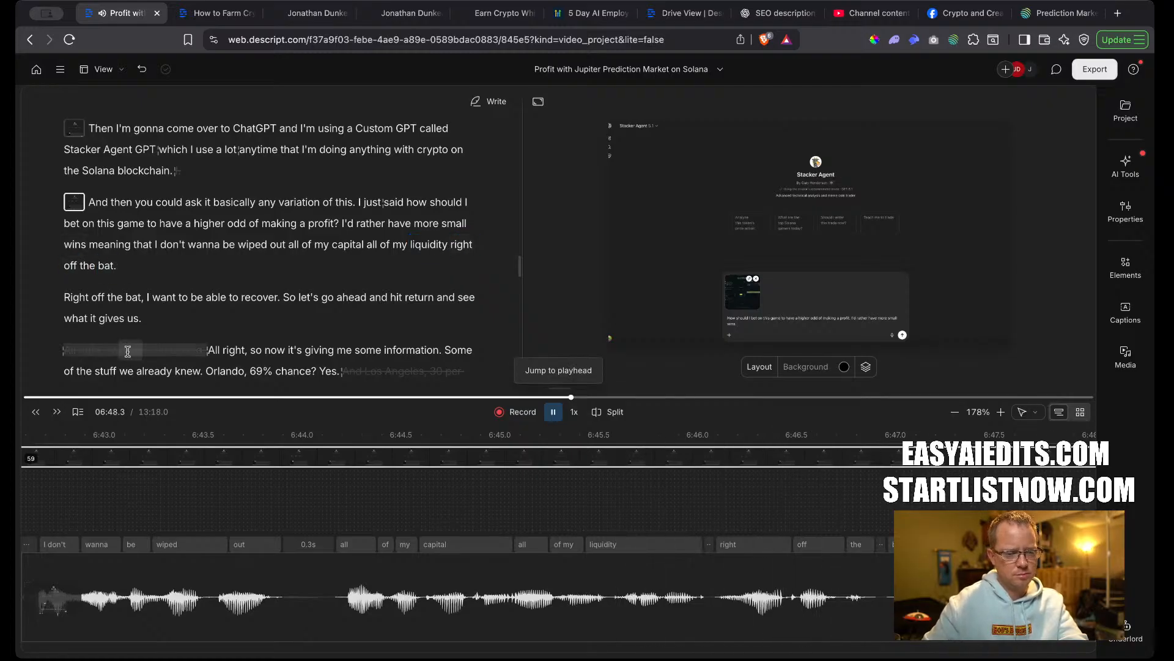
key(space)
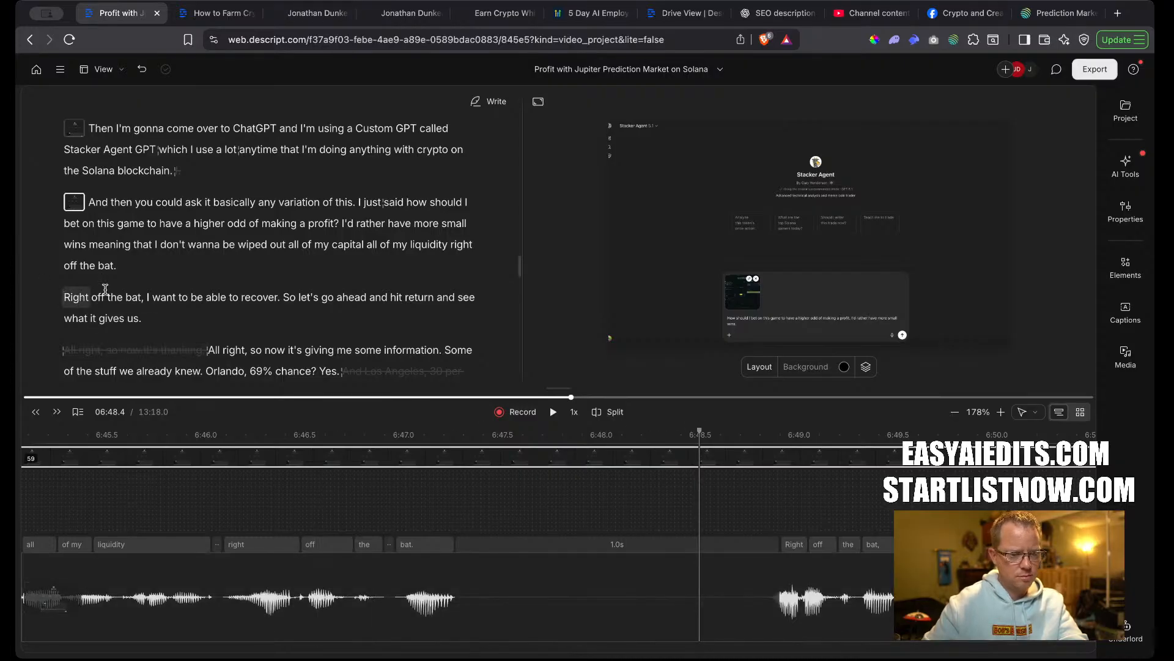
key(space)
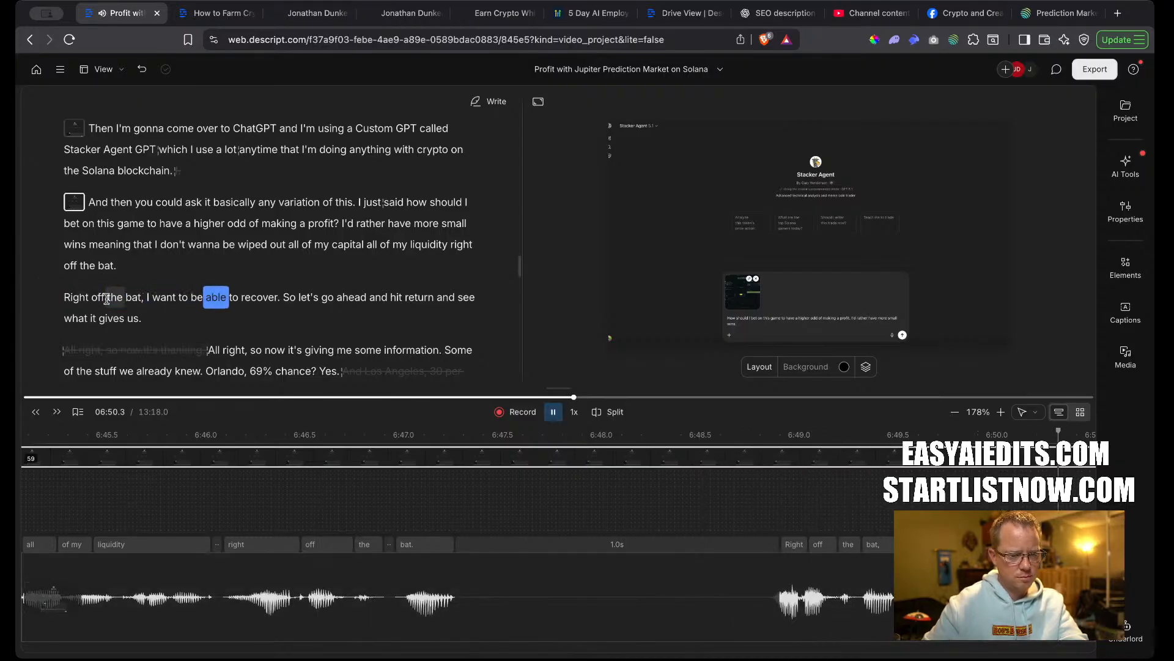
Try cutting the first "right off the bat." with its pause, play back the join, and undo the cut.
drag(199, 262, 454, 252)
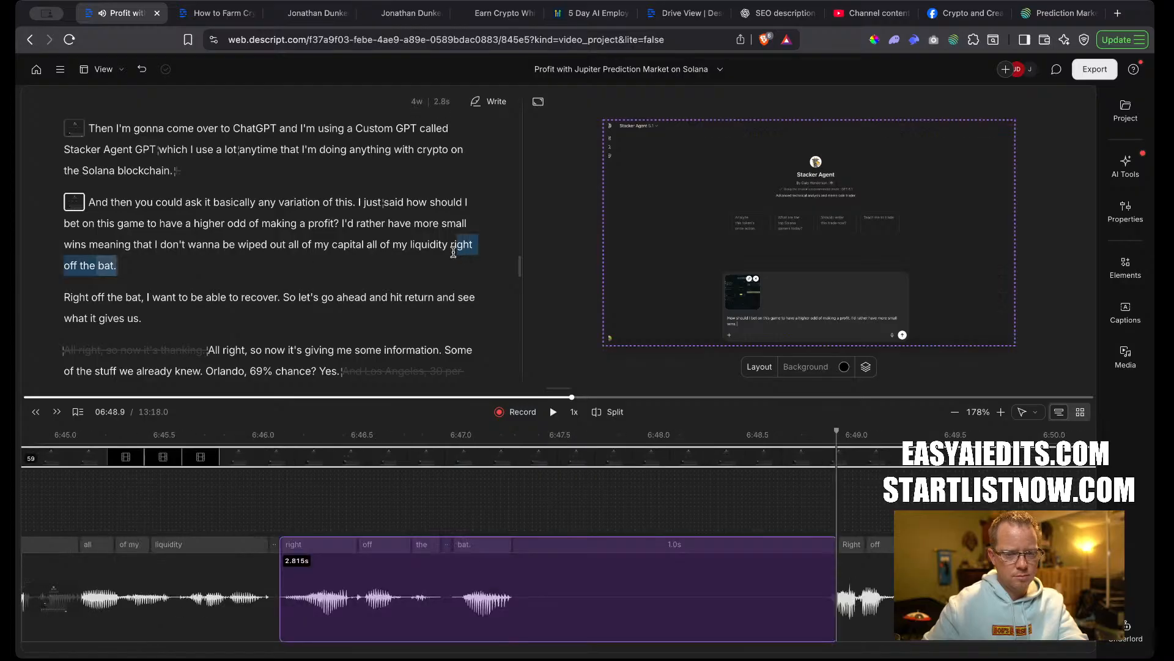
key(BackSpace)
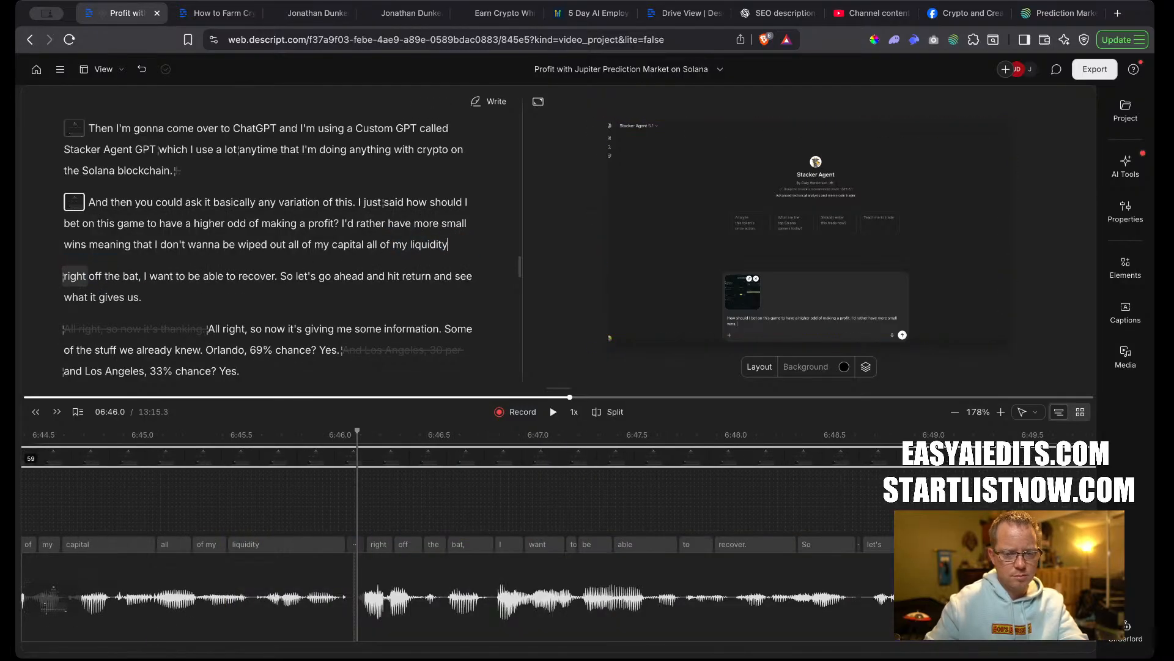
key(space)
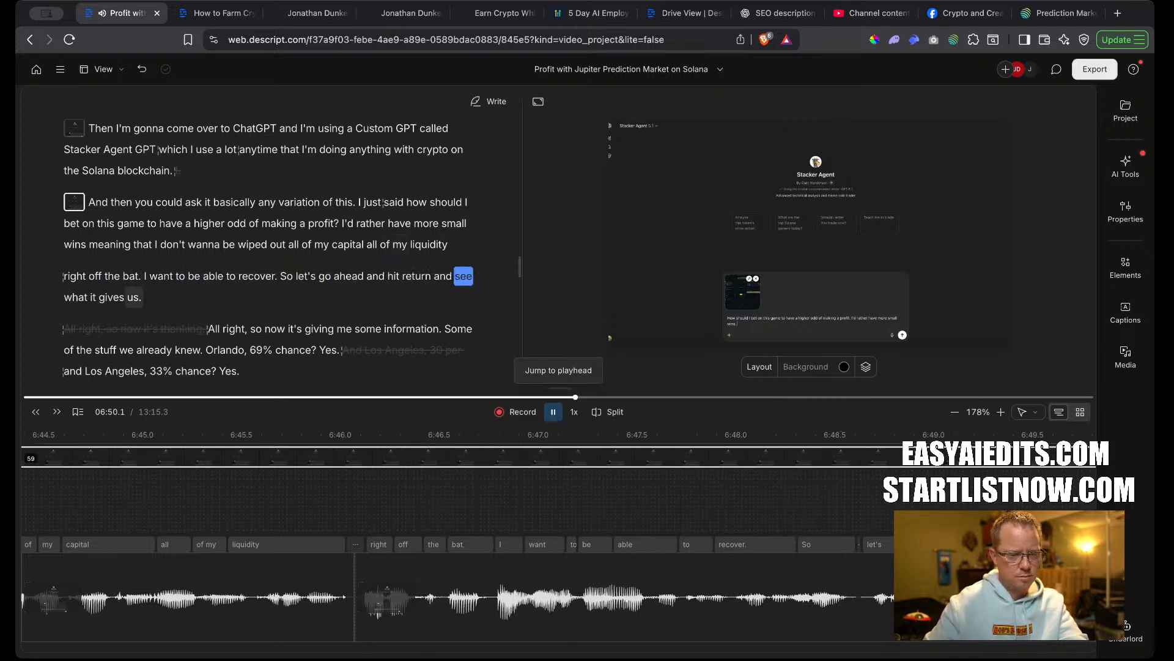
key(space)
key(super+z)
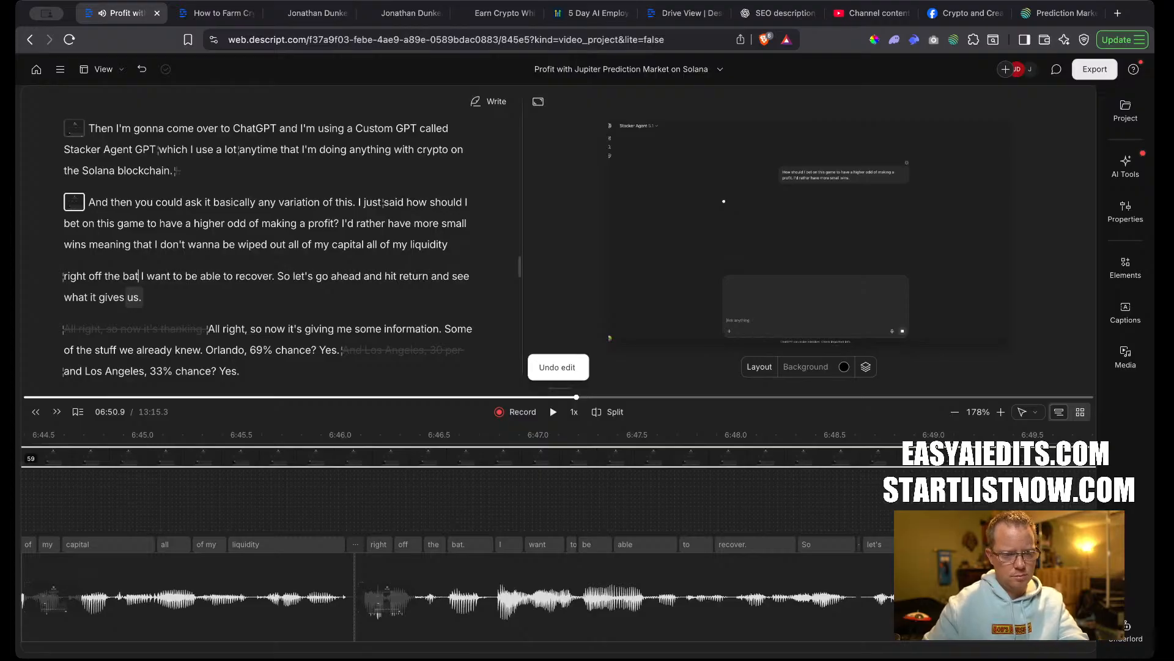
key(space)
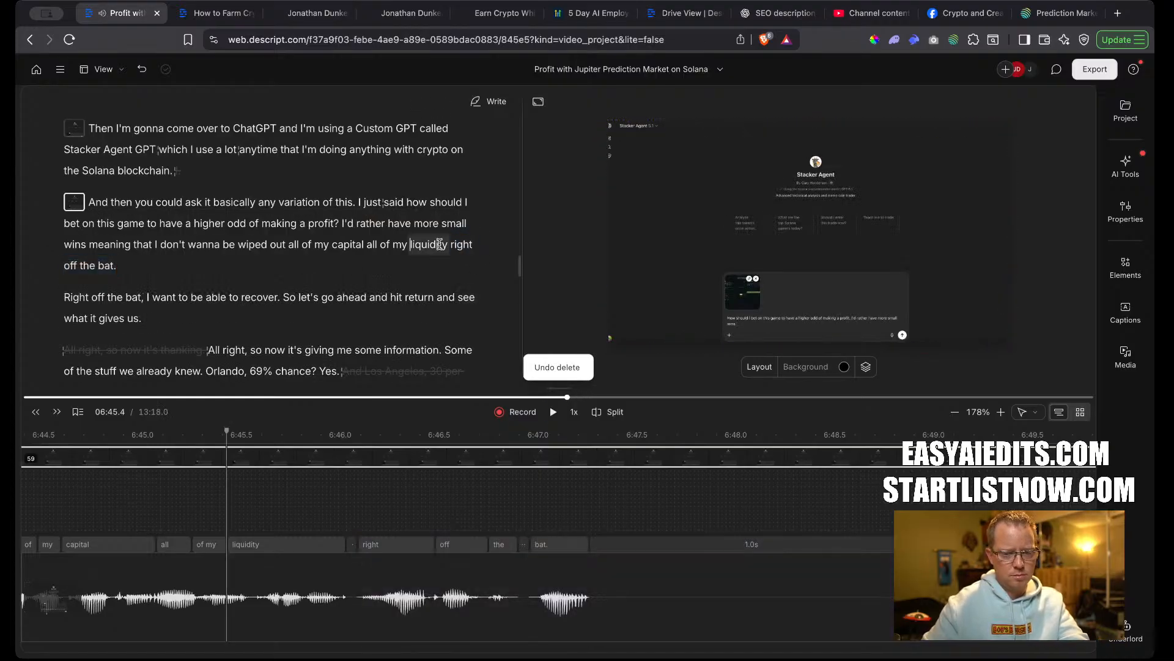
Cut the second "Right off the bat,", shorten the pause before "I want" to about 0.2 s and play back the join.
key(space)
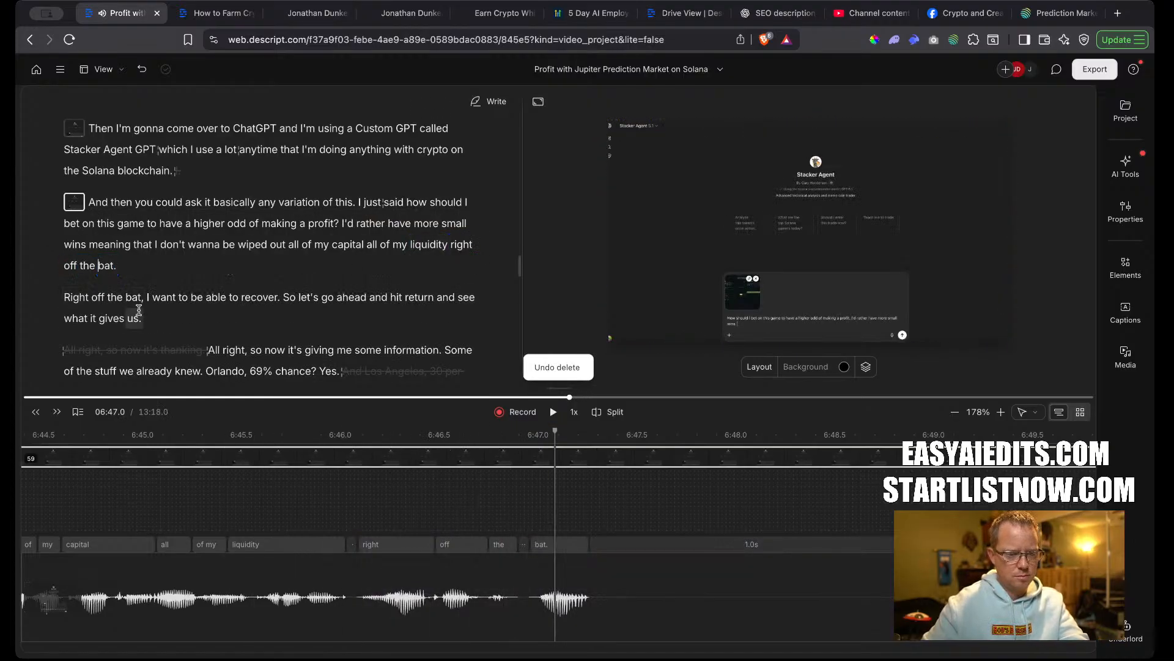
drag(145, 299, 64, 298)
key(BackSpace)
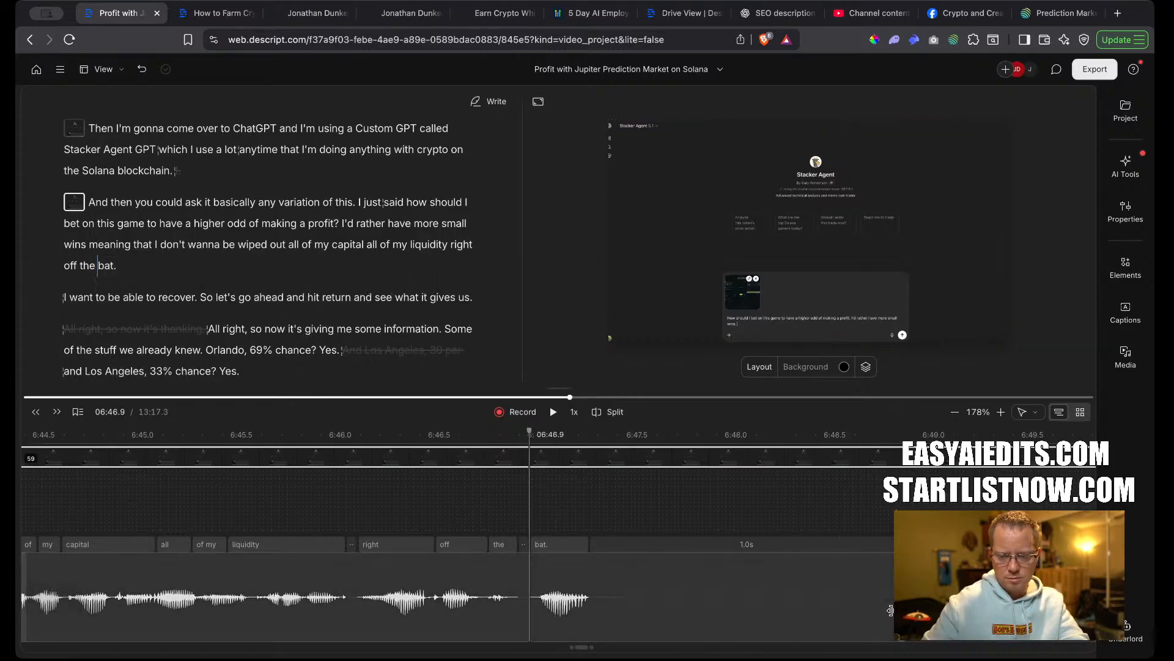
drag(897, 587, 620, 591)
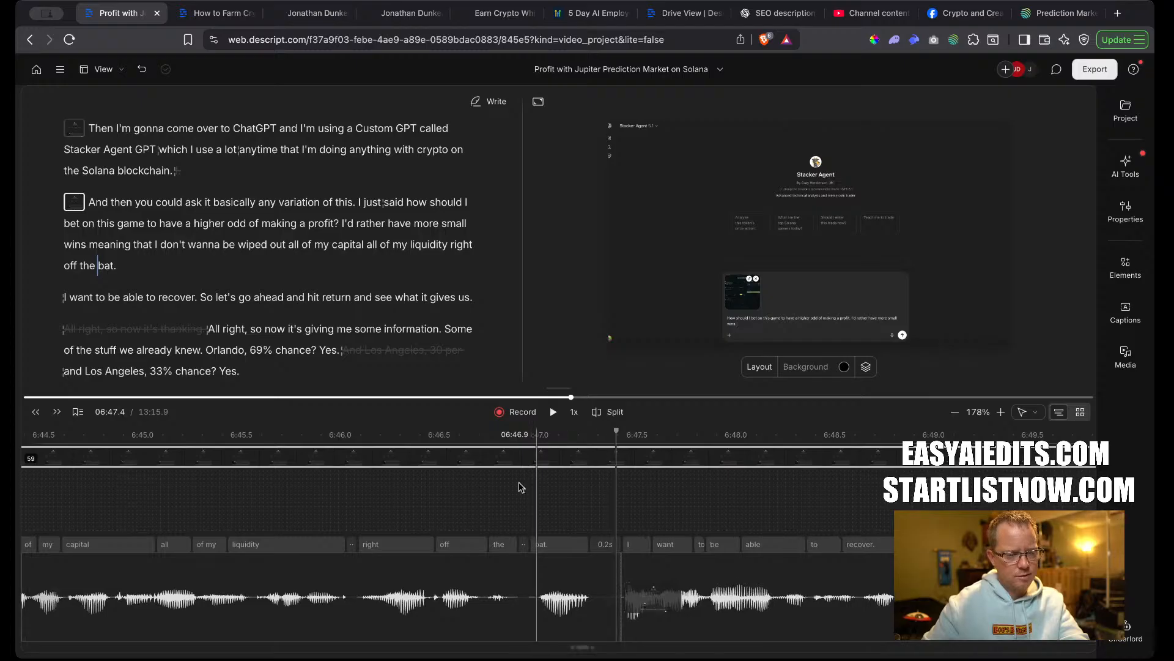
key(space)
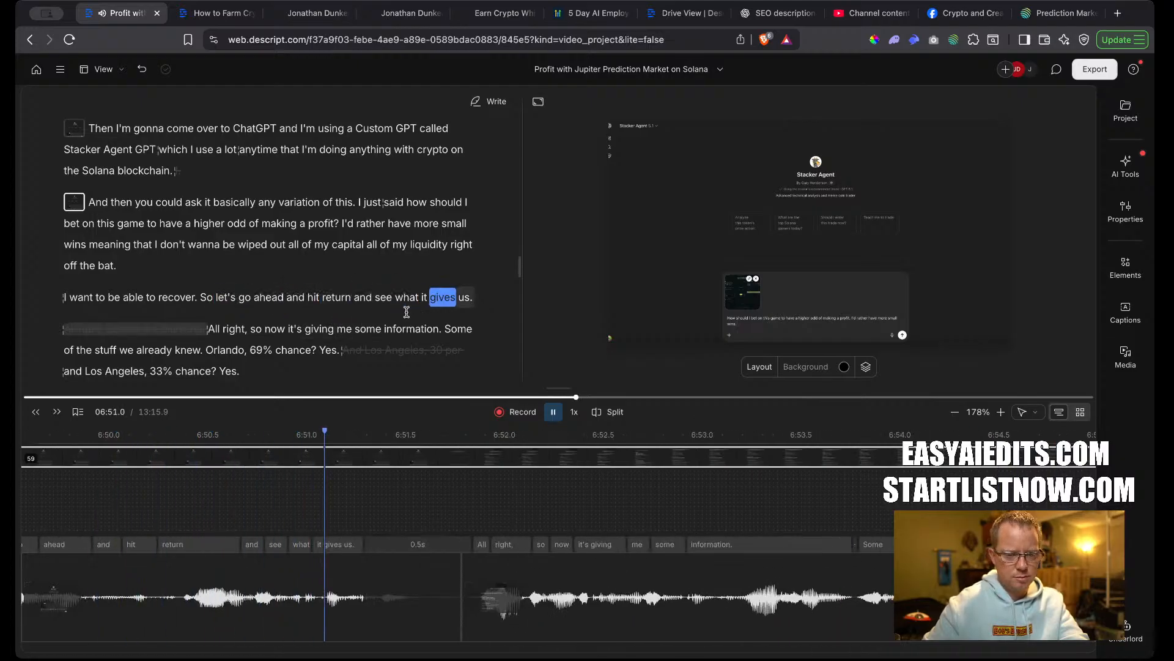
key(space)
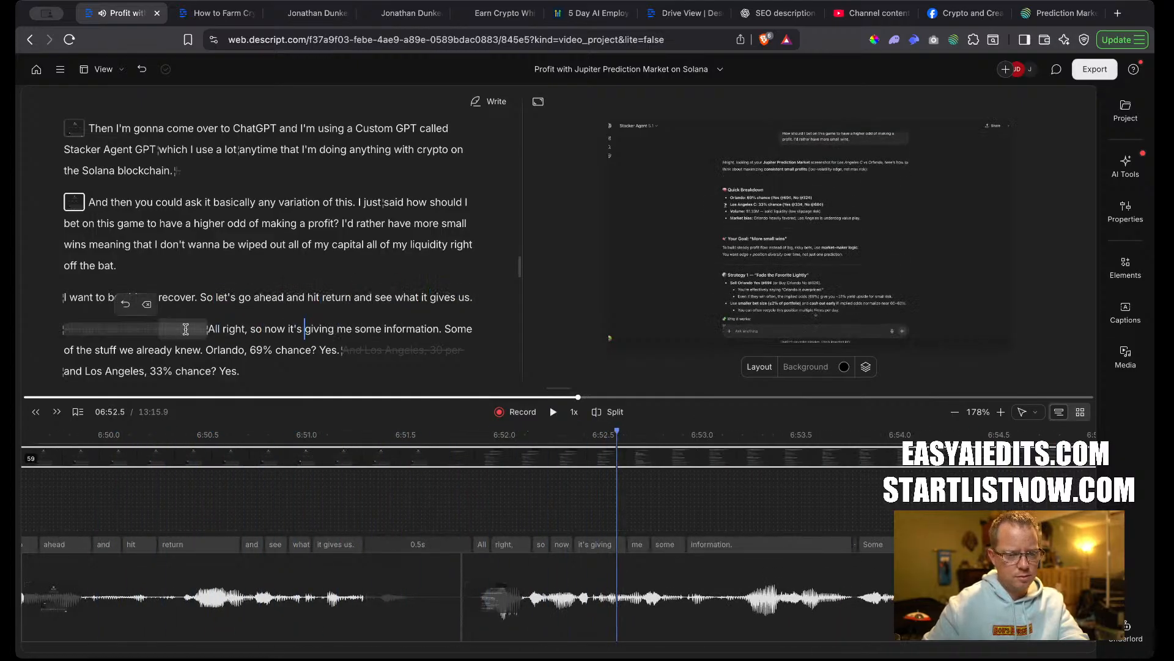
Delete the struck-out "All right, so now it's thinking.", add a scene before "All right, so now it's giving me" and play on.
key(BackSpace)
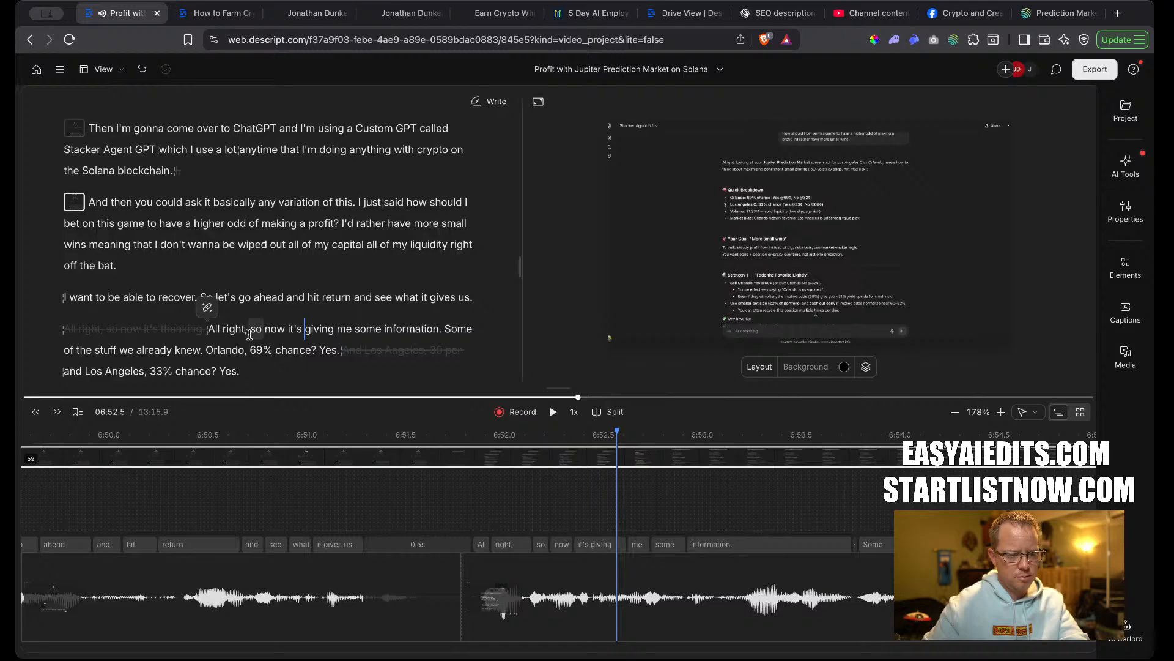
click(205, 329)
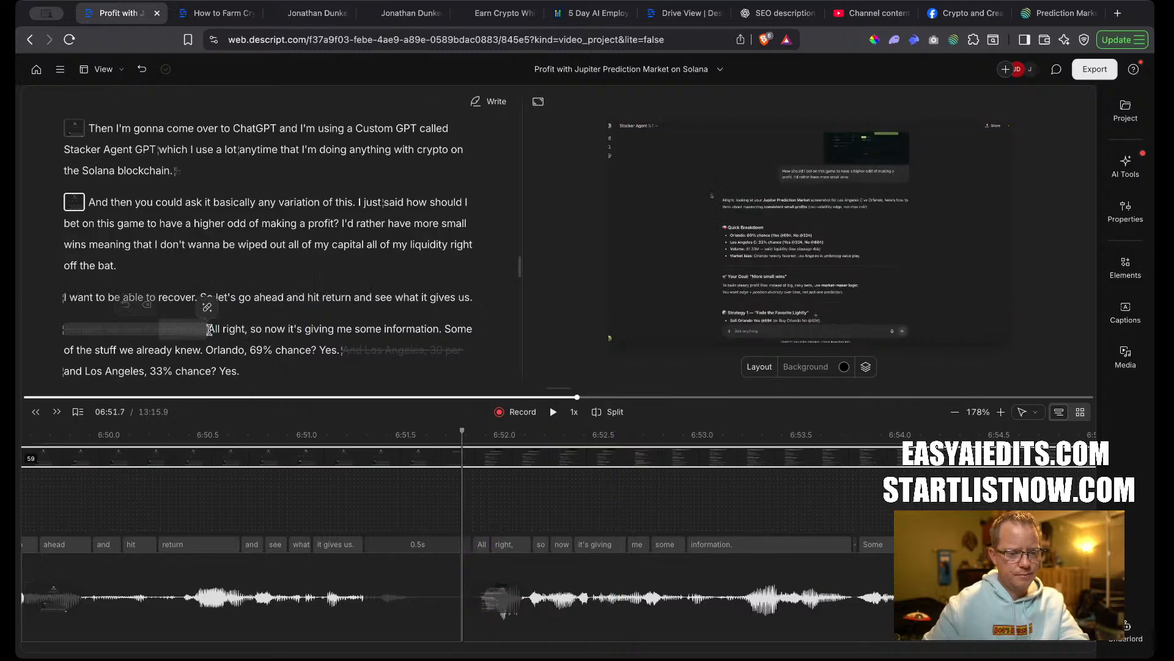
drag(209, 330, 55, 332)
key(BackSpace)
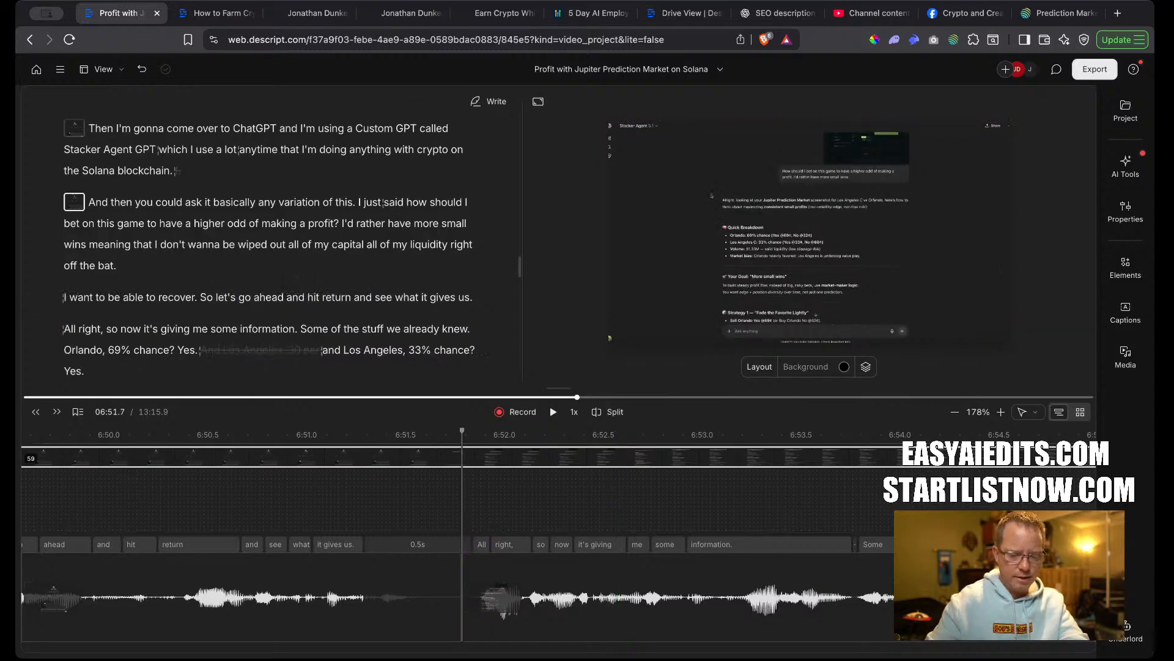
key(slash)
click(321, 301)
key(space)
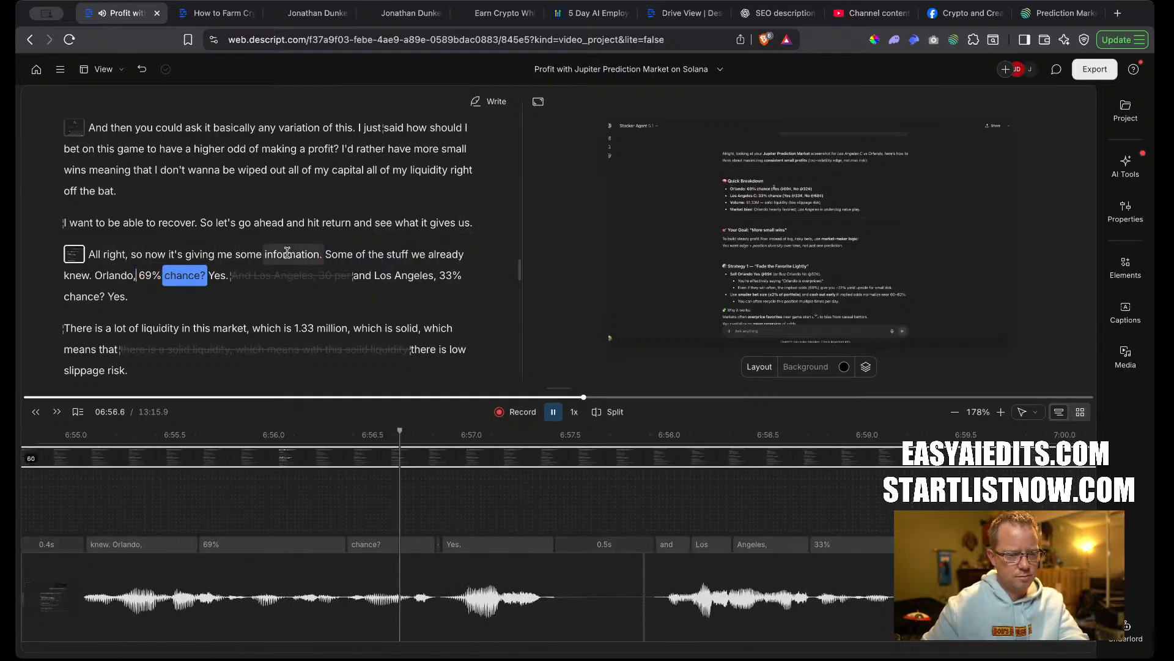
Delete the struck-out "And Los Angeles, 30 per", remove the comma after "Orlando" and change both "chance? Yes." to "chance yes.".
click(265, 281)
click(301, 251)
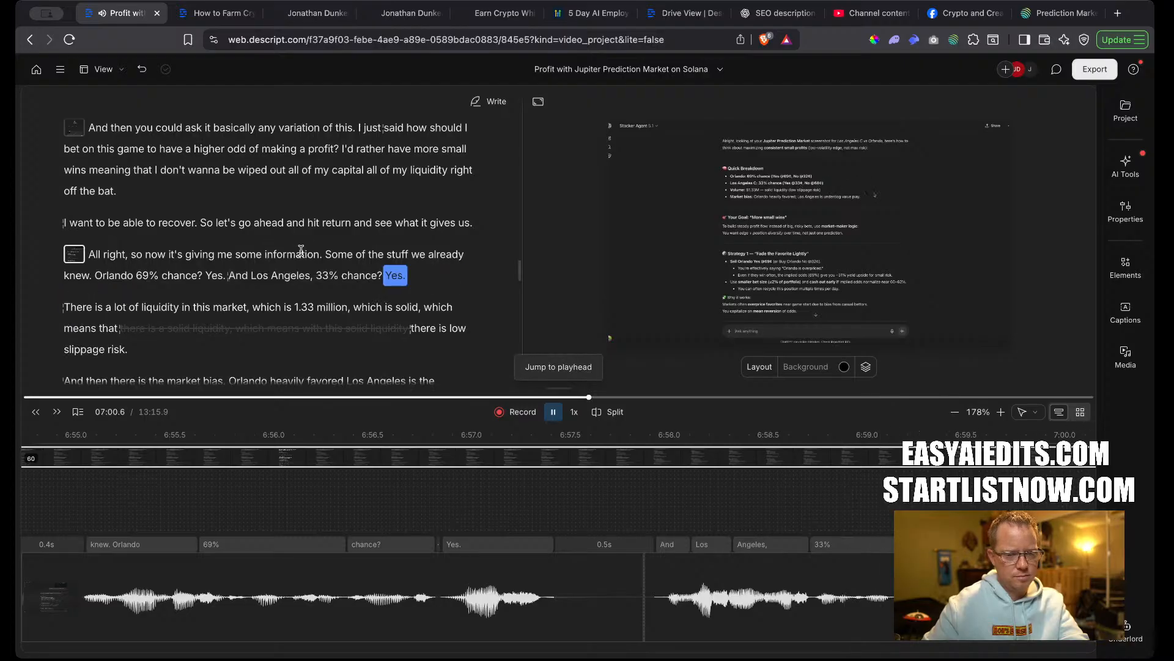
key(space)
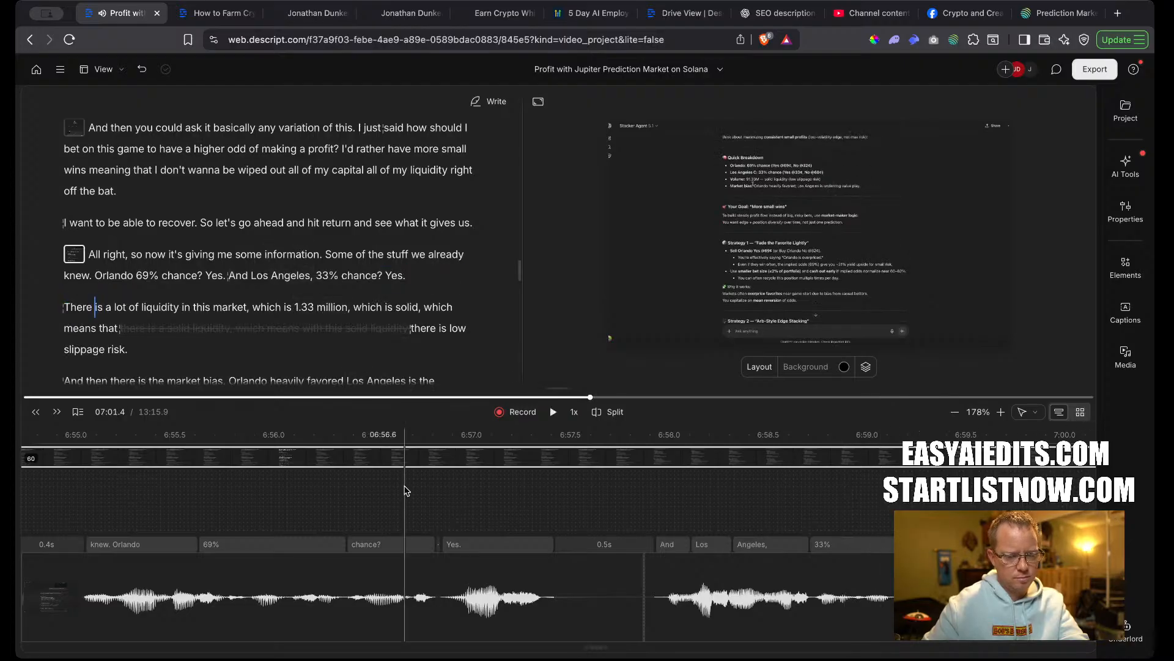
click(388, 277)
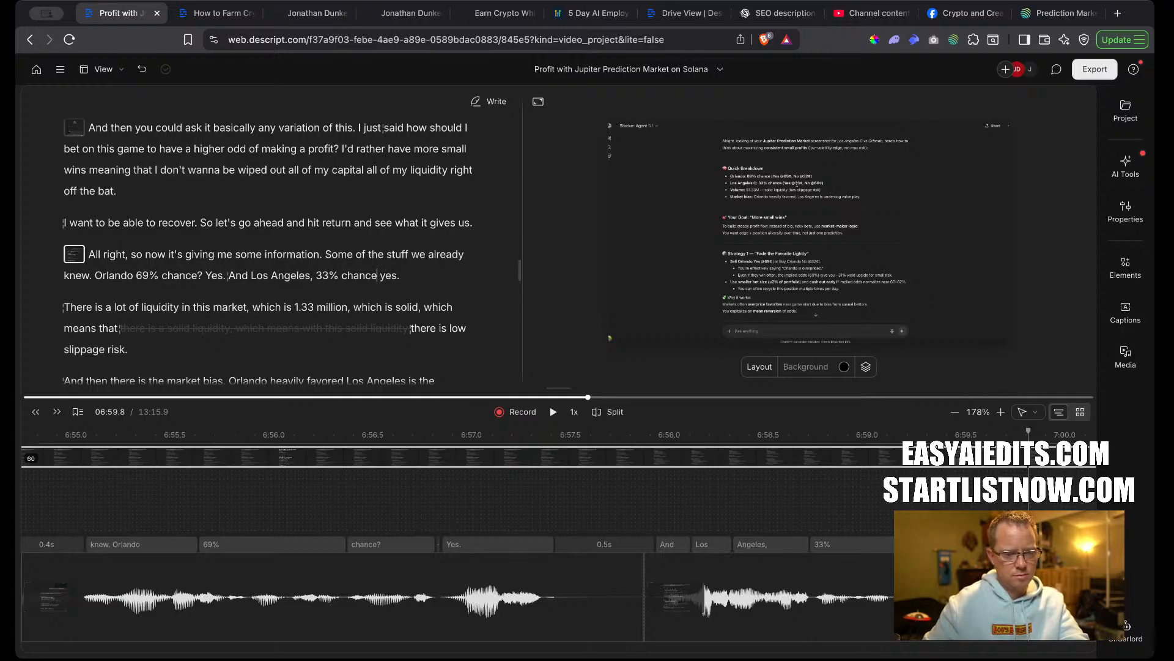
click(202, 274)
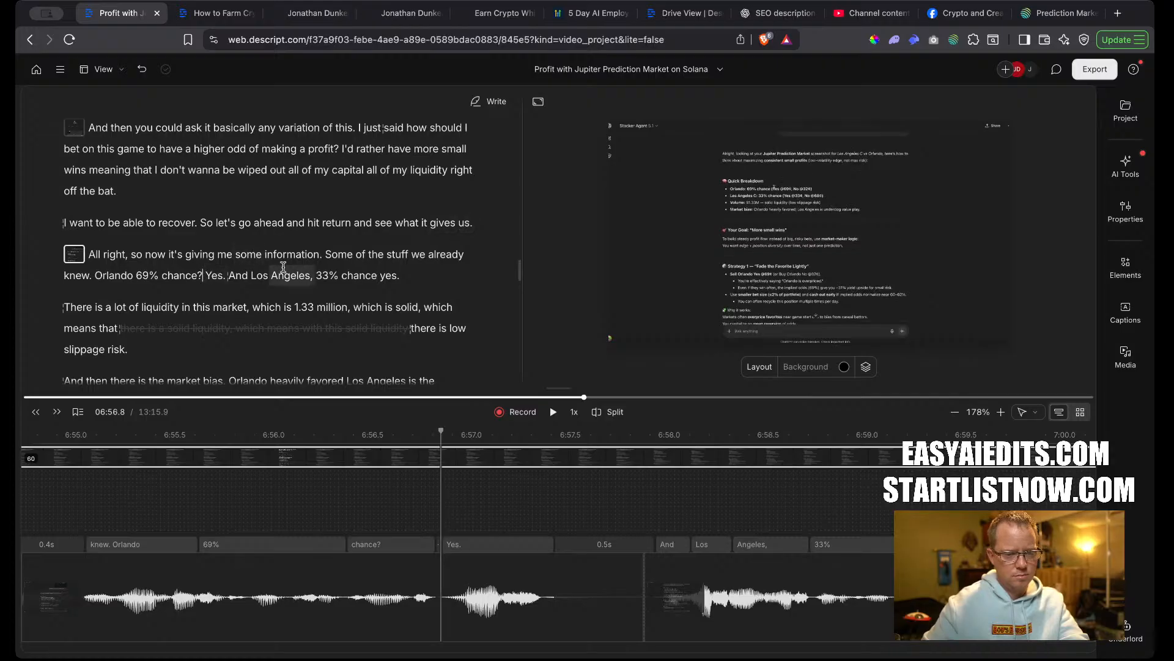
Shorten the pause before "There is a lot of liquidity" to about 0.2 s and play back the join.
click(416, 281)
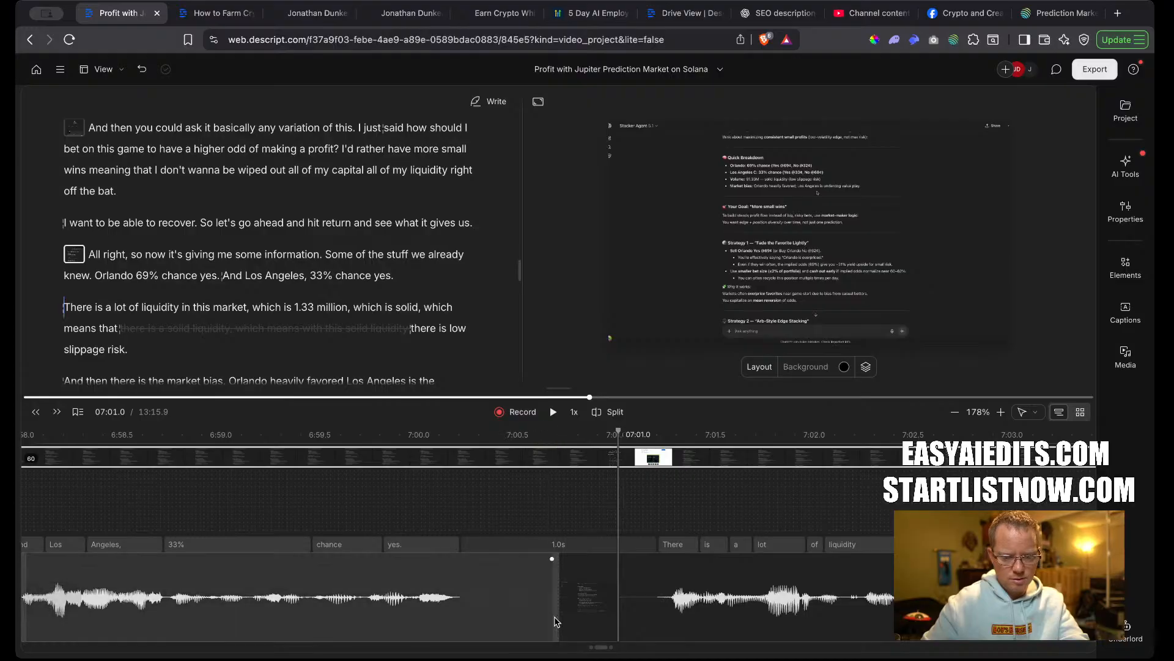
mouse_move(550, 621)
mouse_down()
mouse_move(484, 610)
mouse_move(560, 611)
mouse_up()
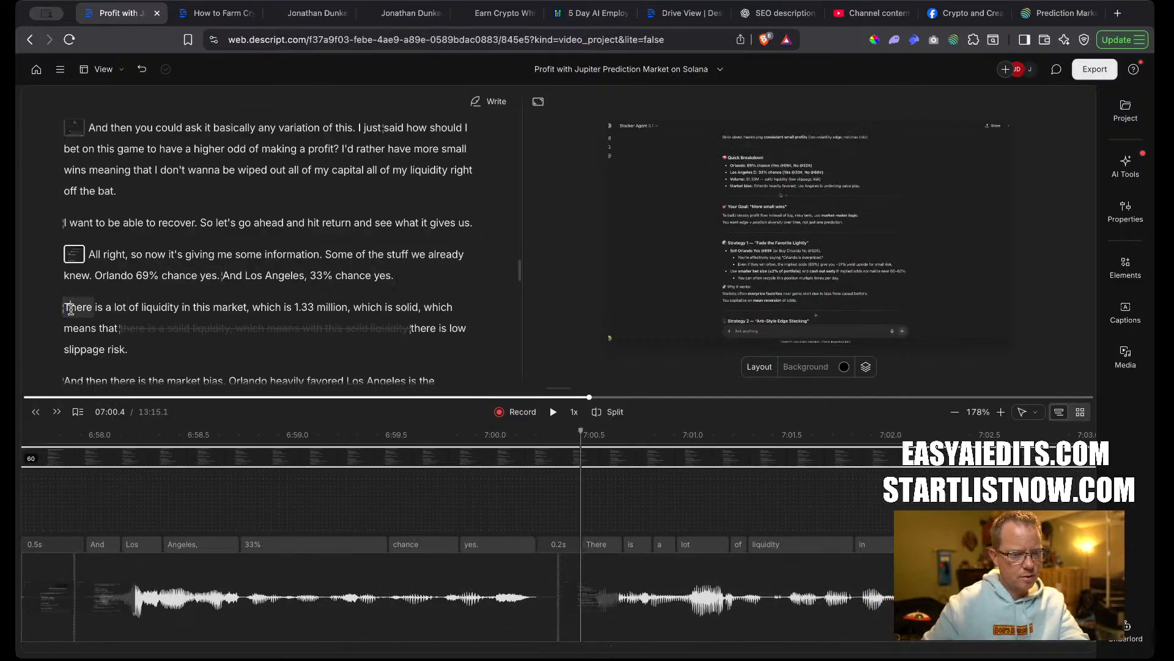
click(216, 274)
key(space)
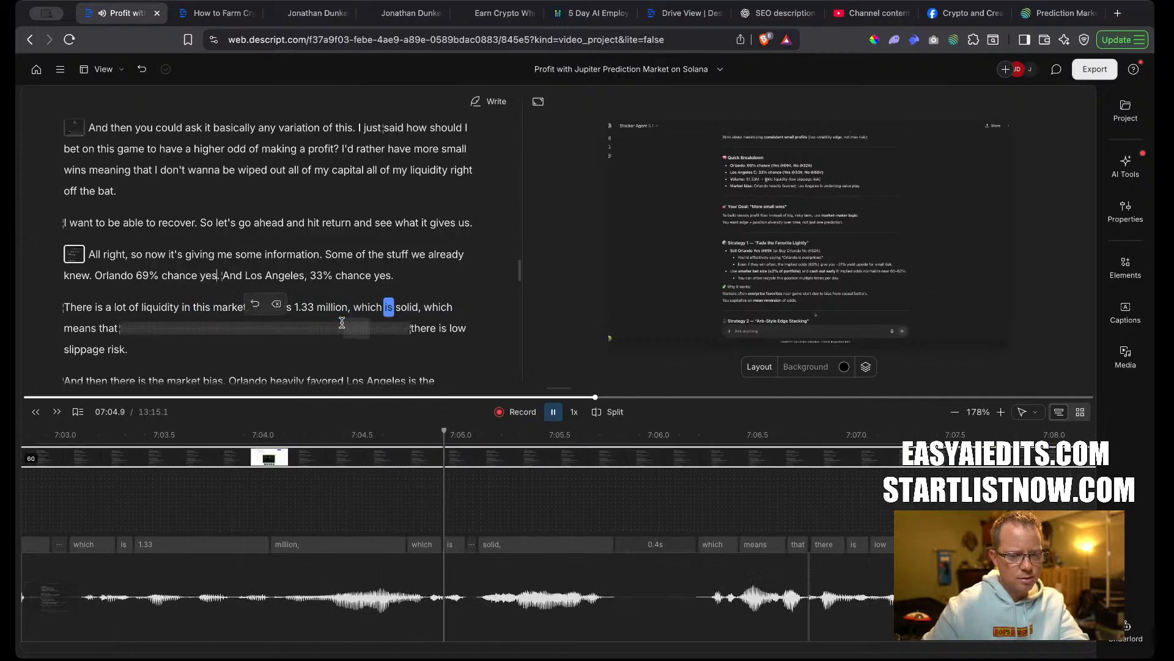
key(space)
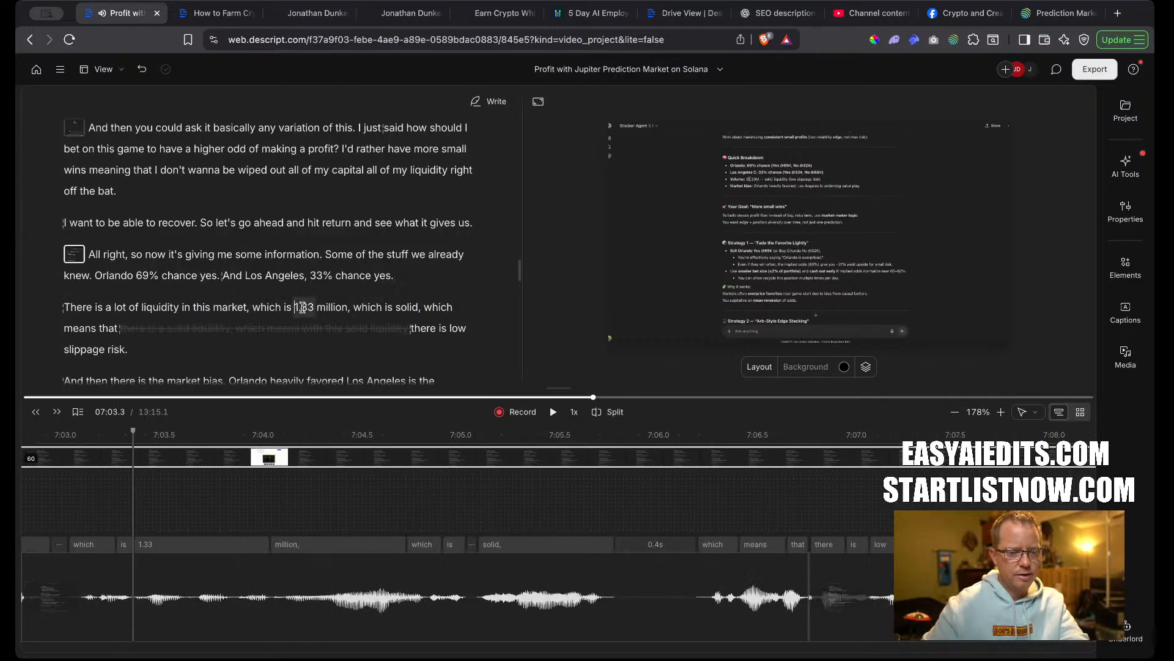
Correct the transcript word "1.33" to "$1.33" and play the passage from "69%".
double_click(302, 307)
key(c)
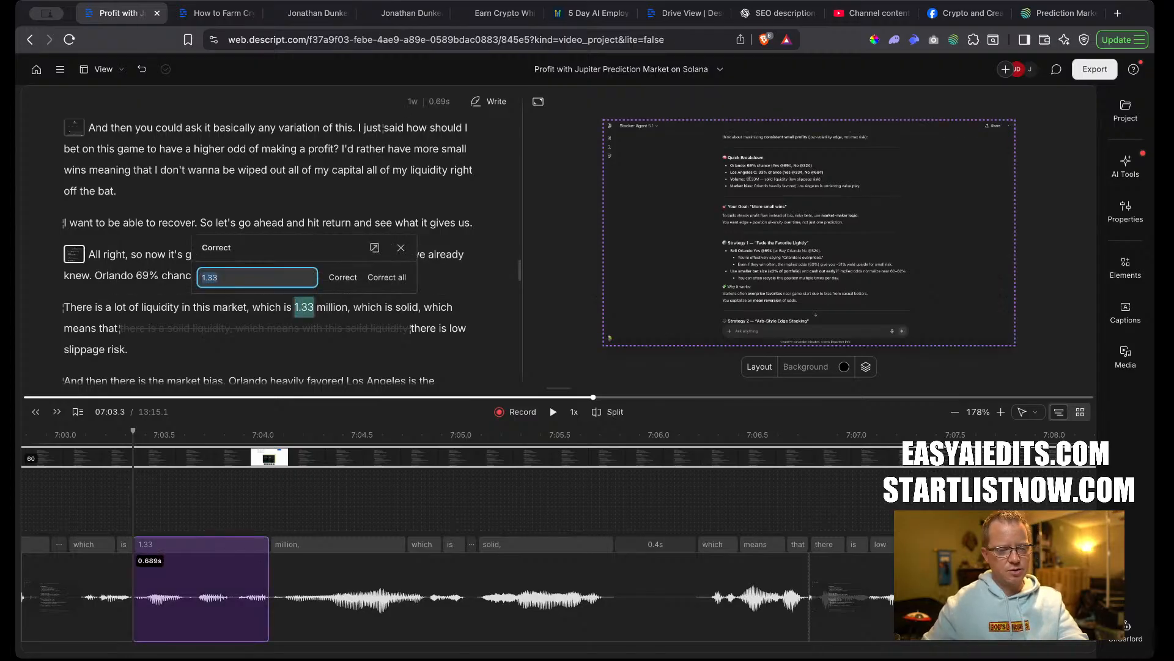
text($)
key(Return)
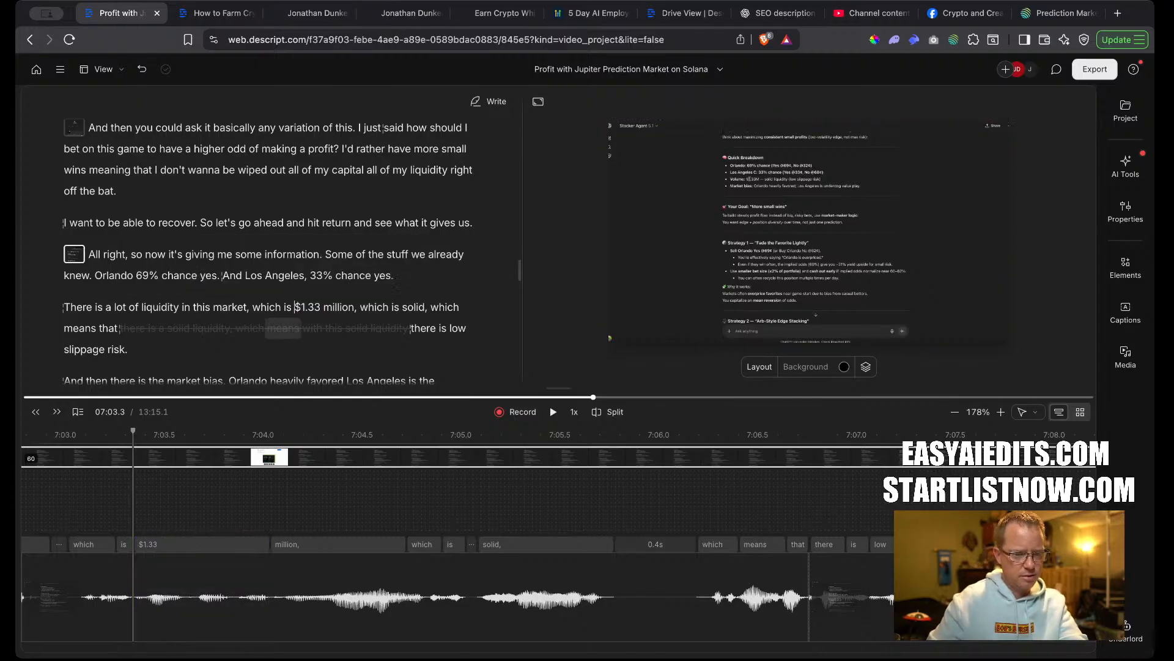
double_click(143, 276)
key(space)
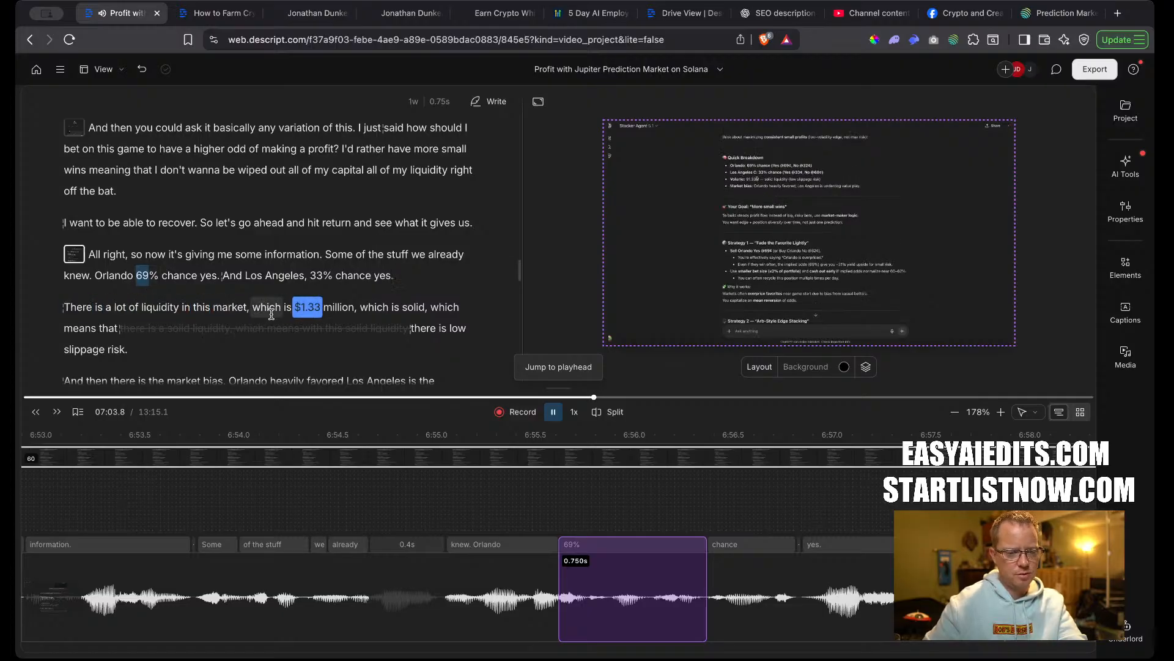
Remove the comma after "million" and cut the phrase "which is solid," before "which means that".
click(358, 307)
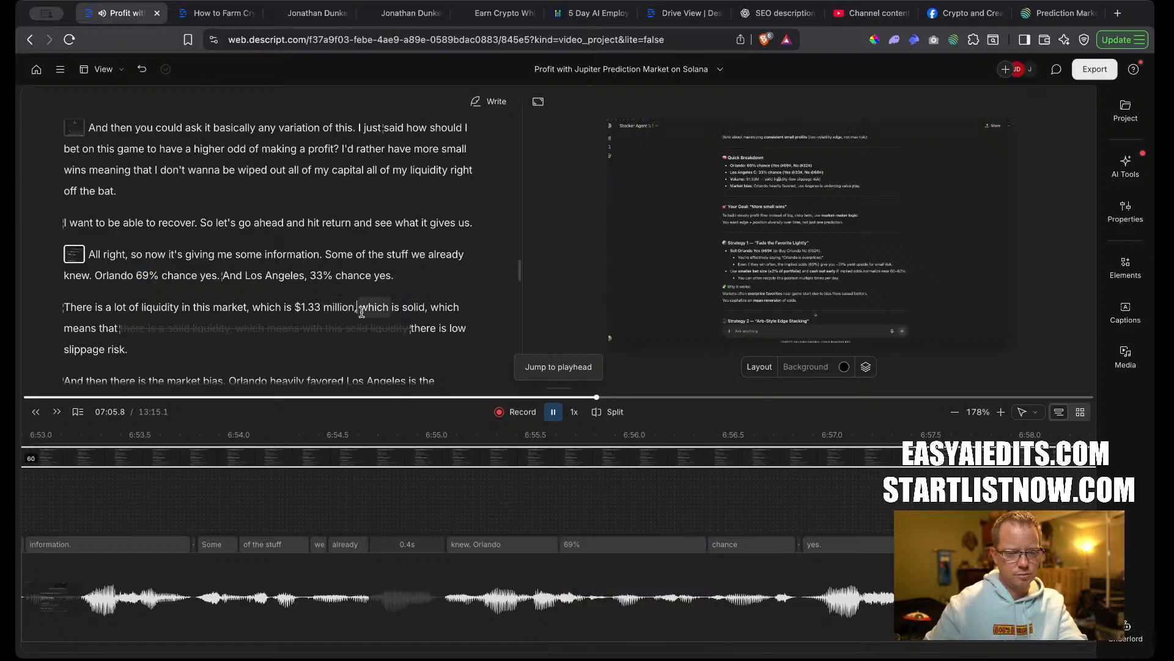
key(space)
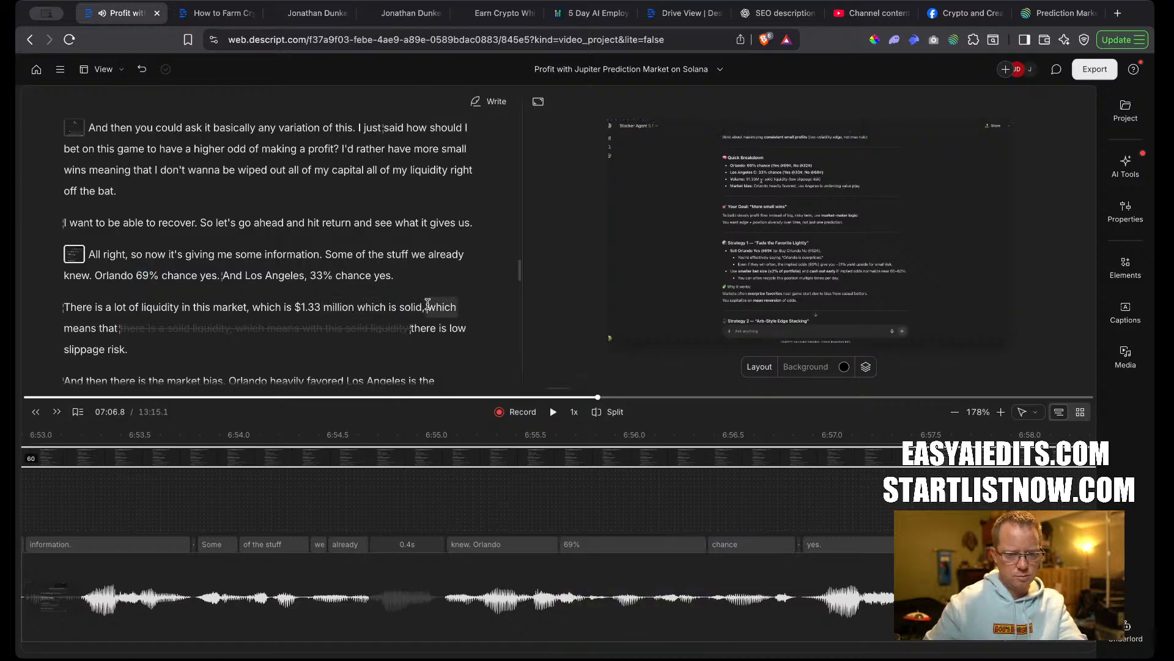
drag(428, 304, 360, 307)
key(BackSpace)
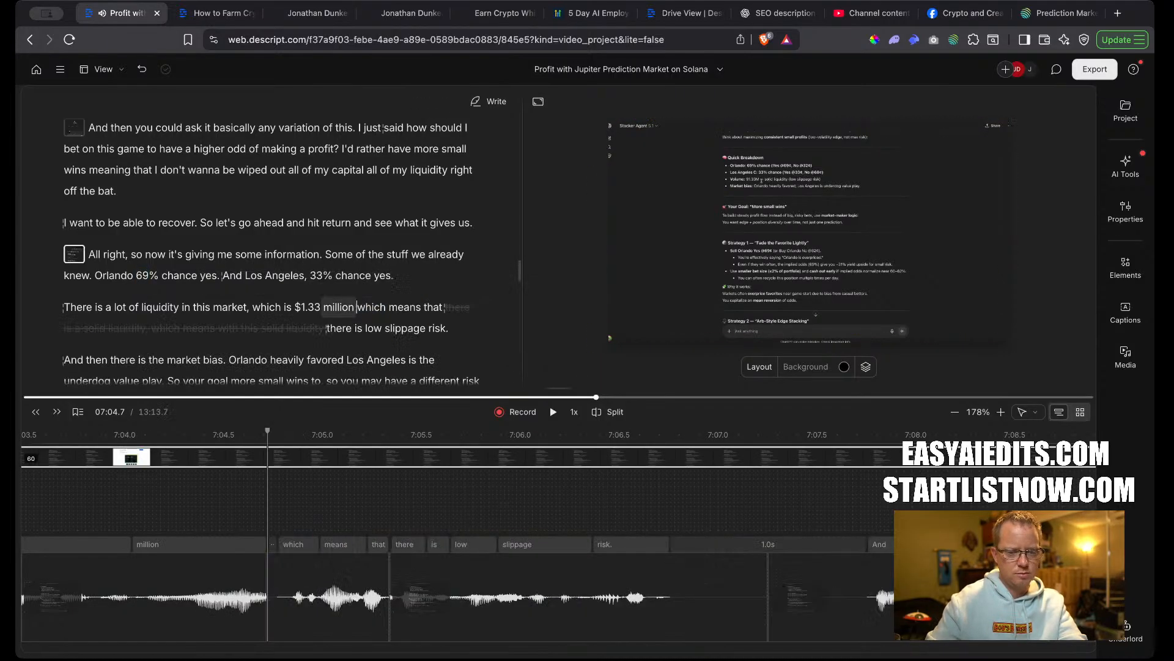
Play back the join after "million" and delete the struck-out retake between "which means that" and "there is low slippage risk.".
click(306, 315)
key(space)
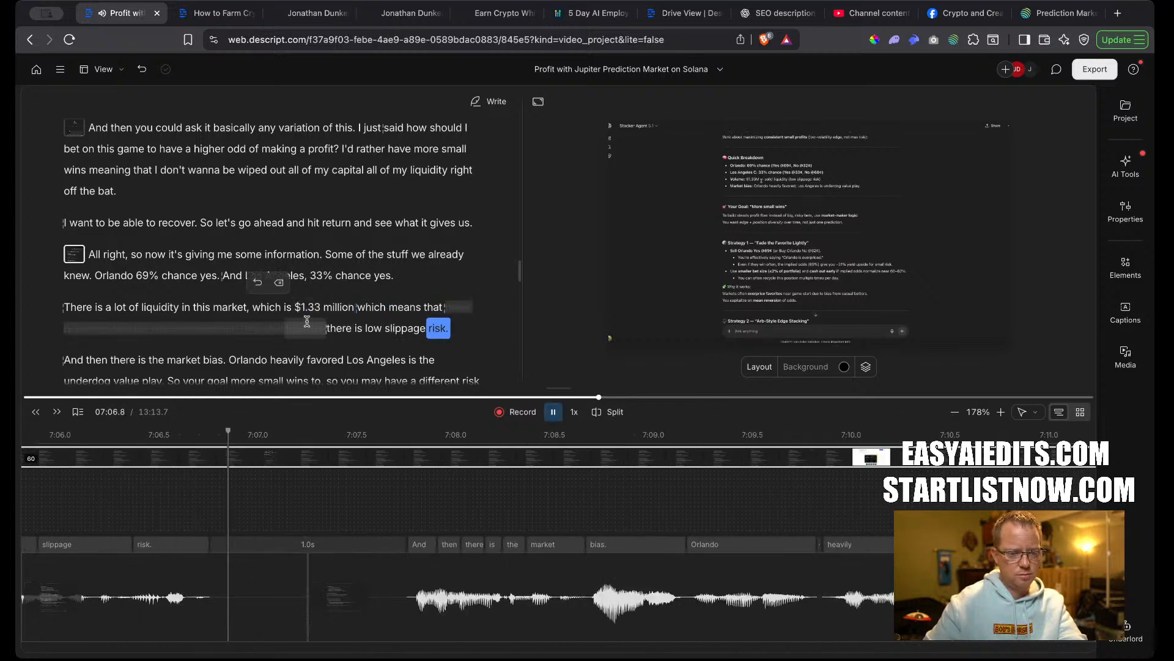
key(space)
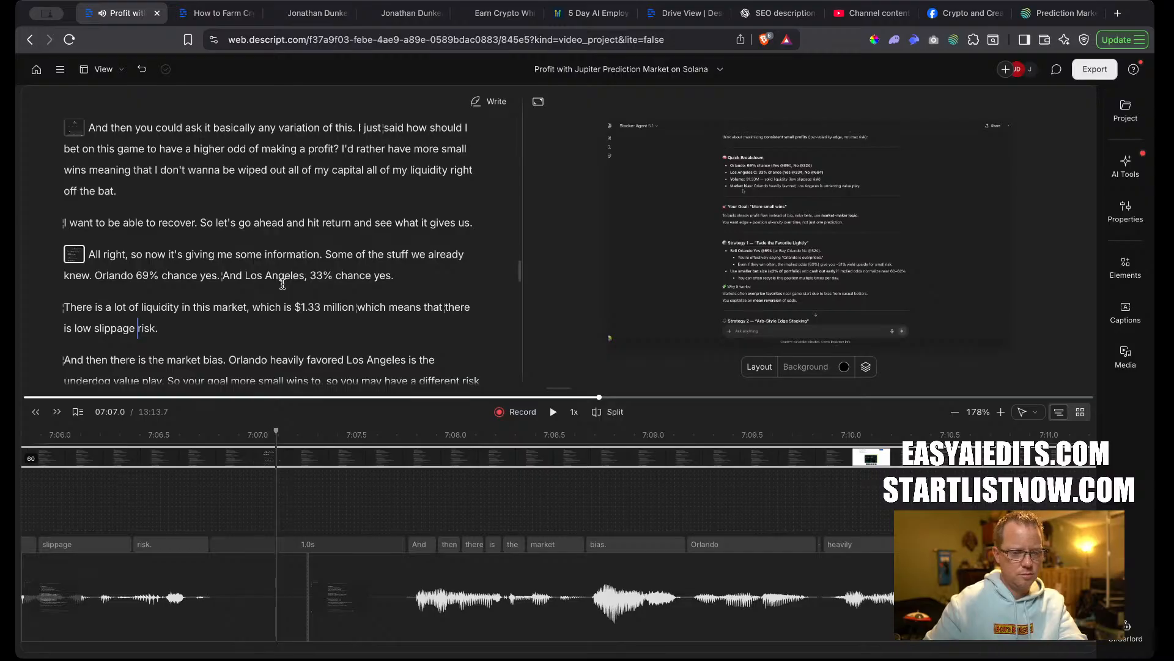
Shorten the pause between "slippage risk." and "And then there is the market bias" to about 0.2 s and play on.
scroll(144, 318, down, 2)
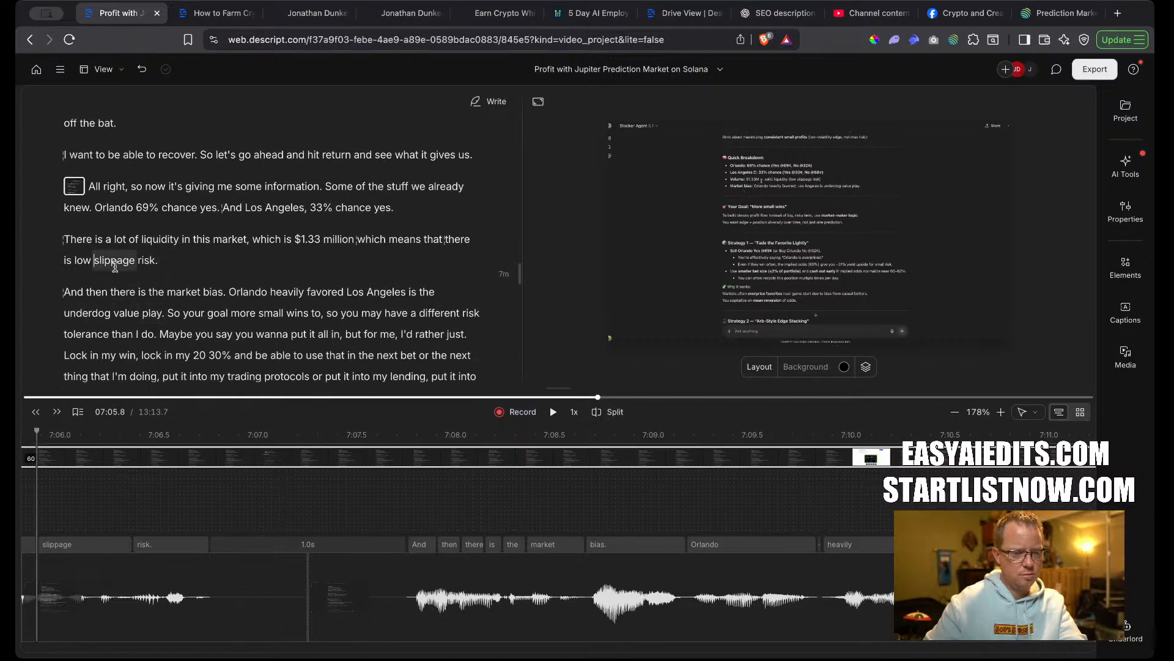
key(space)
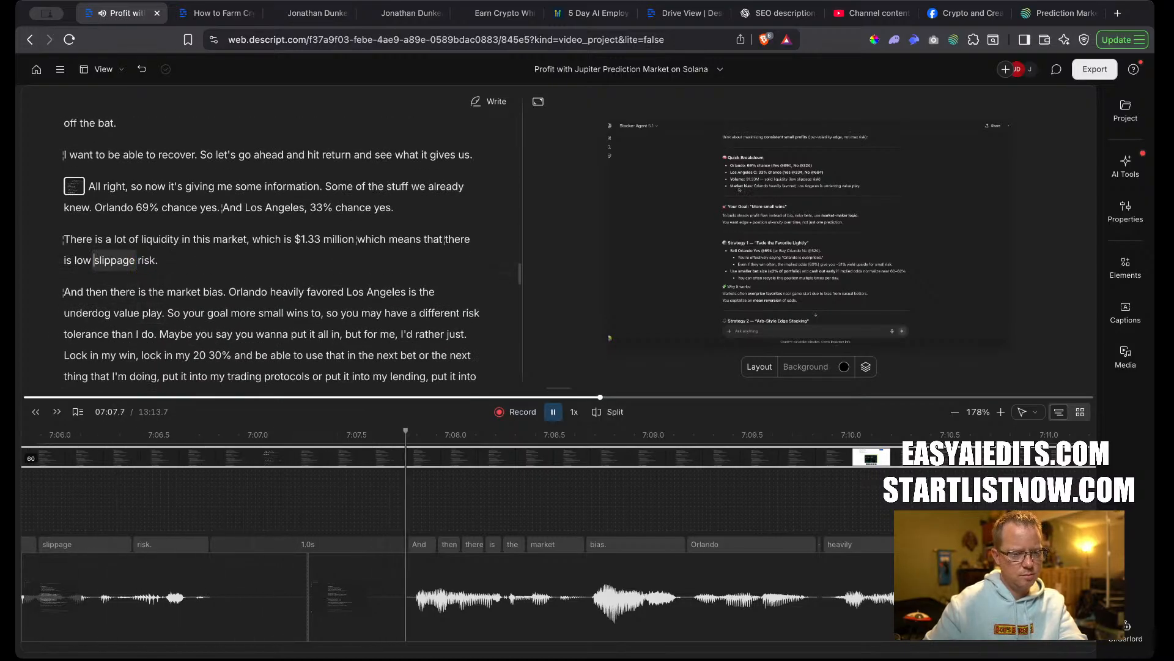
key(space)
mouse_move(306, 621)
mouse_down()
mouse_move(232, 615)
mouse_move(320, 630)
mouse_up()
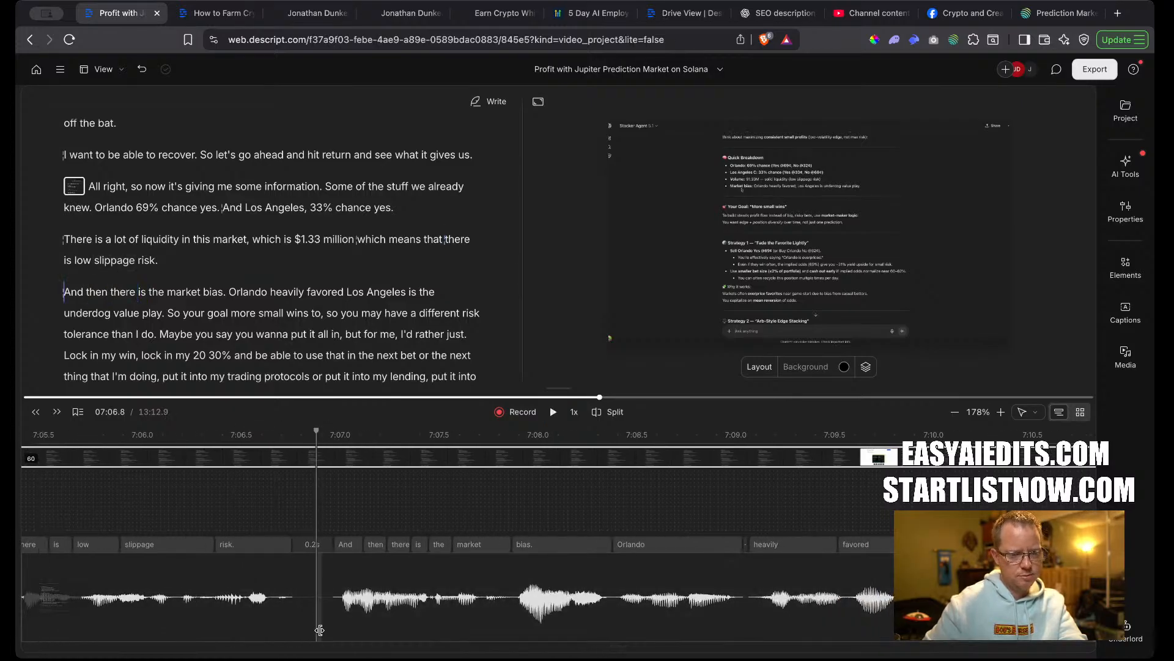
key(space)
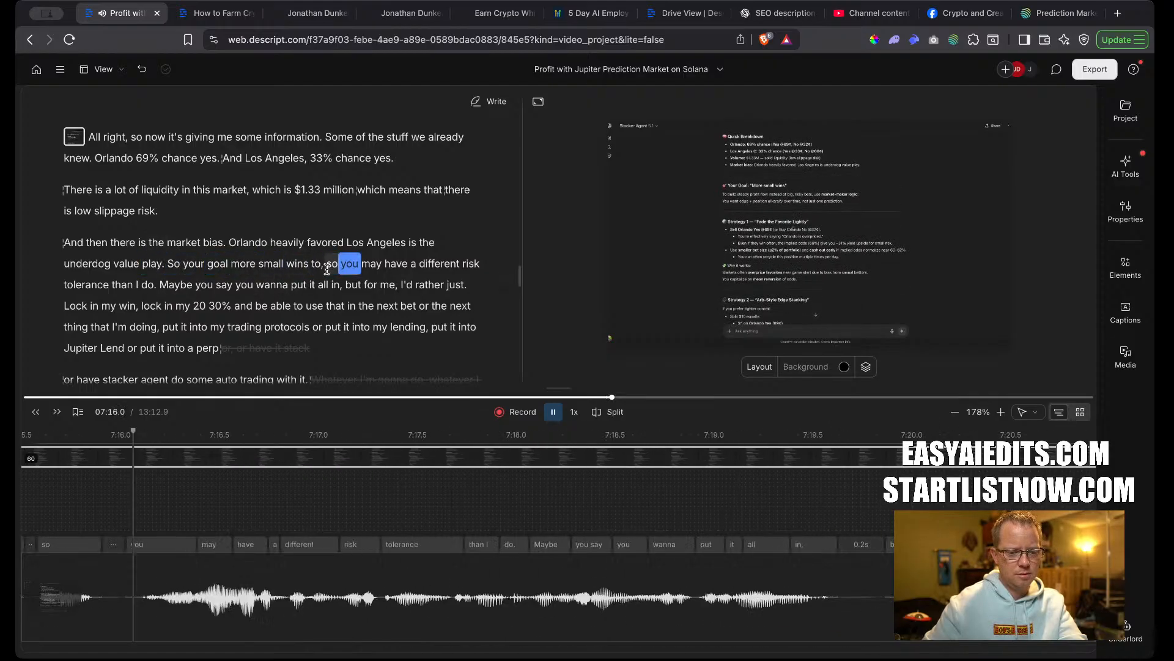
Cut "So your goal more small wins to,", play back the passage and remove the commas after "put it all in" and "my win".
drag(324, 264, 174, 265)
key(BackSpace)
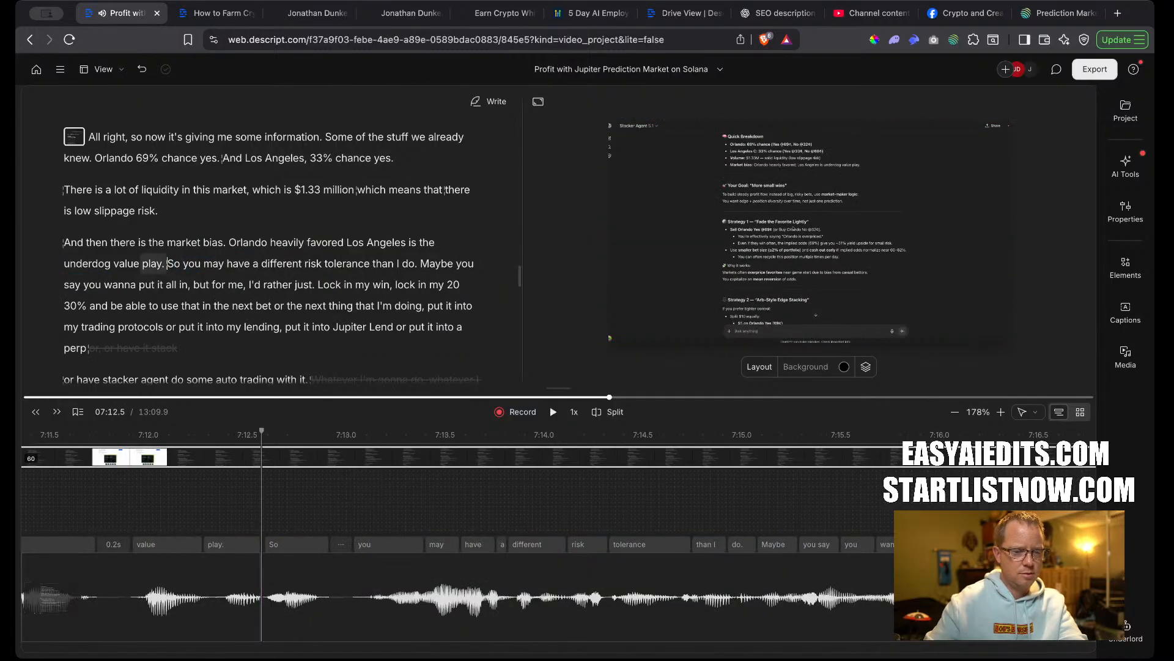
click(153, 263)
key(space)
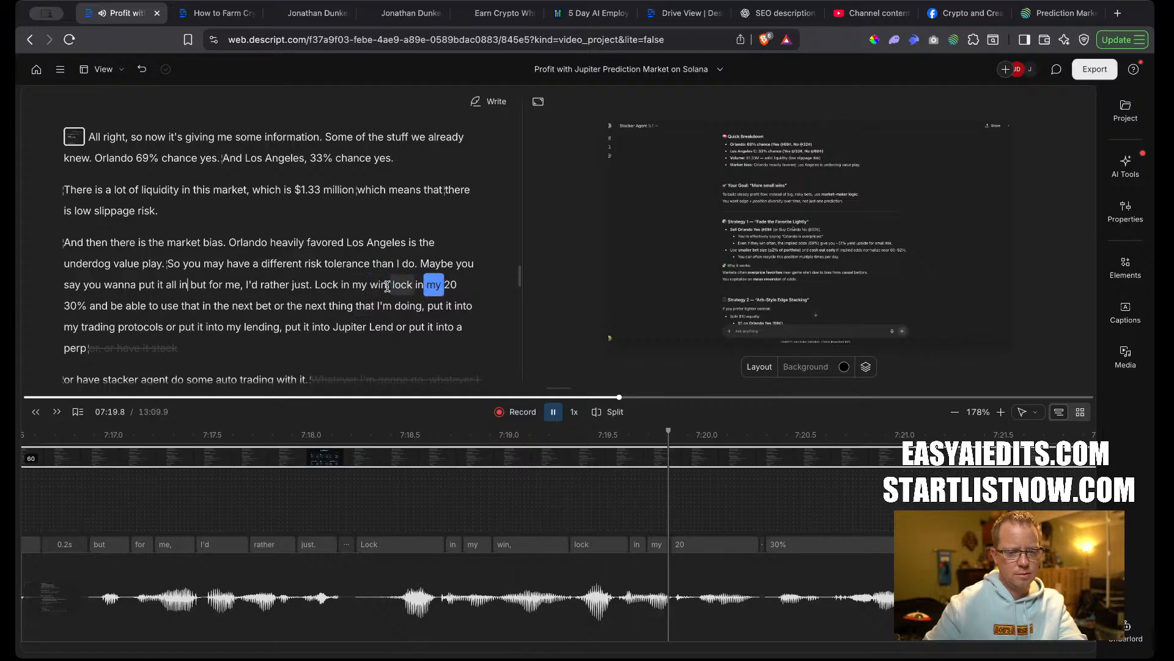
key(space)
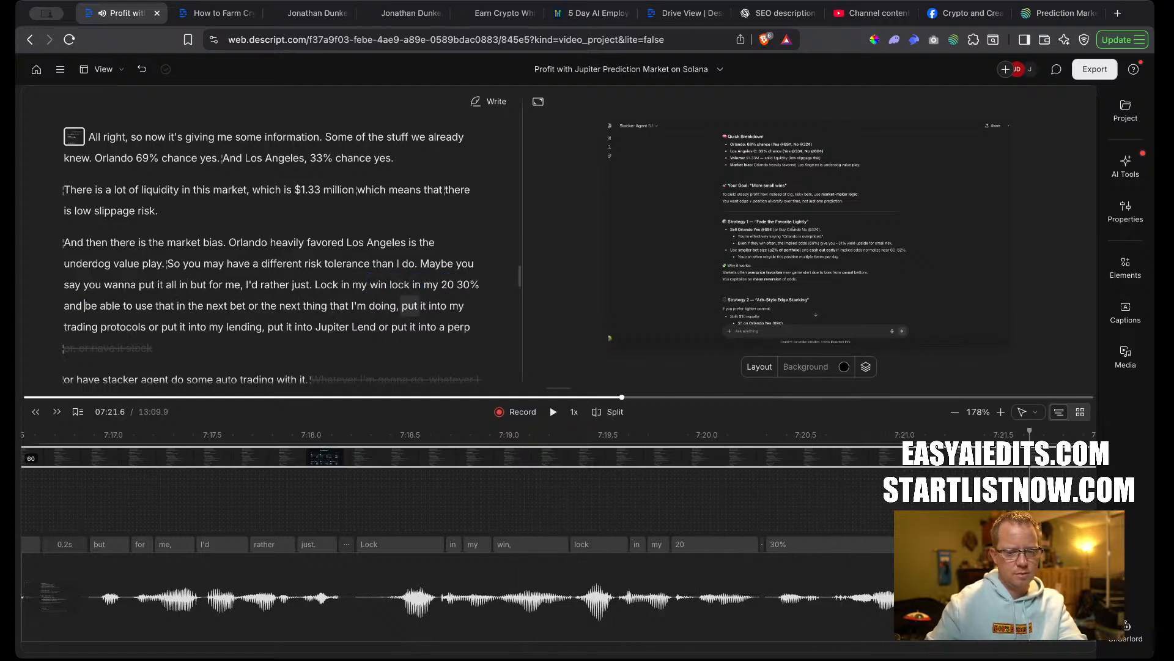
Correct the word "20" to "20%", play on and remove the comma after "I'm doing".
double_click(447, 290)
key(c)
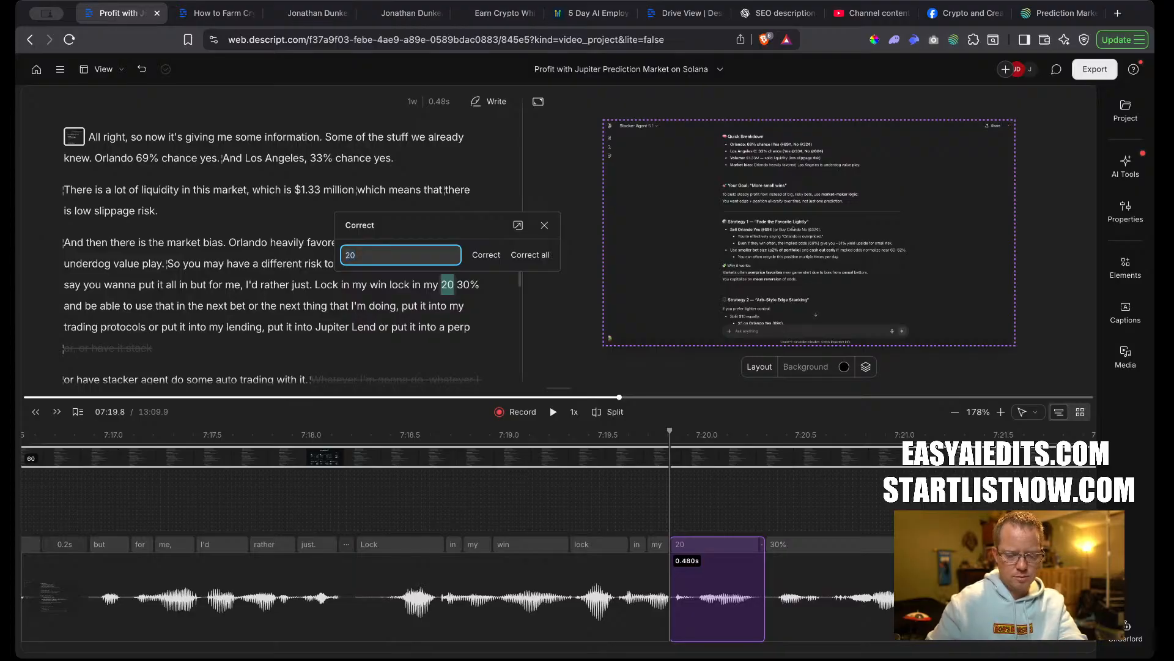
text(%)
key(Return)
key(space)
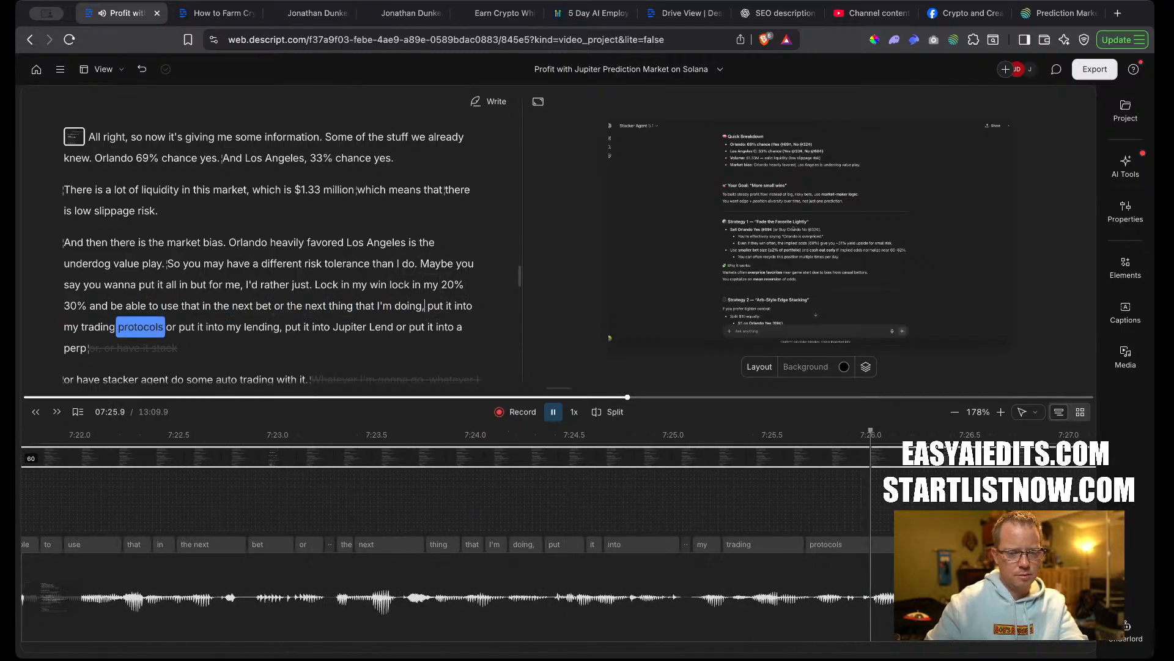
Cut "put it into my lending," before "put it into Jupiter Lend" and play back through "or have stacker".
scroll(229, 289, down, 2)
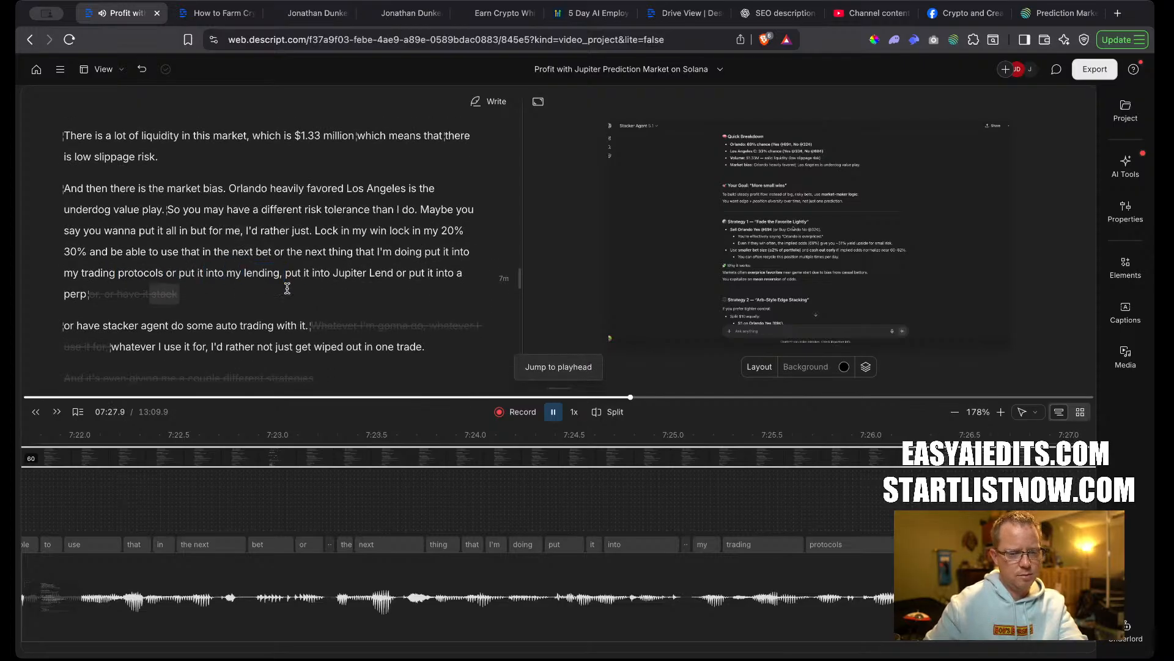
drag(283, 274, 178, 272)
key(BackSpace)
key(space)
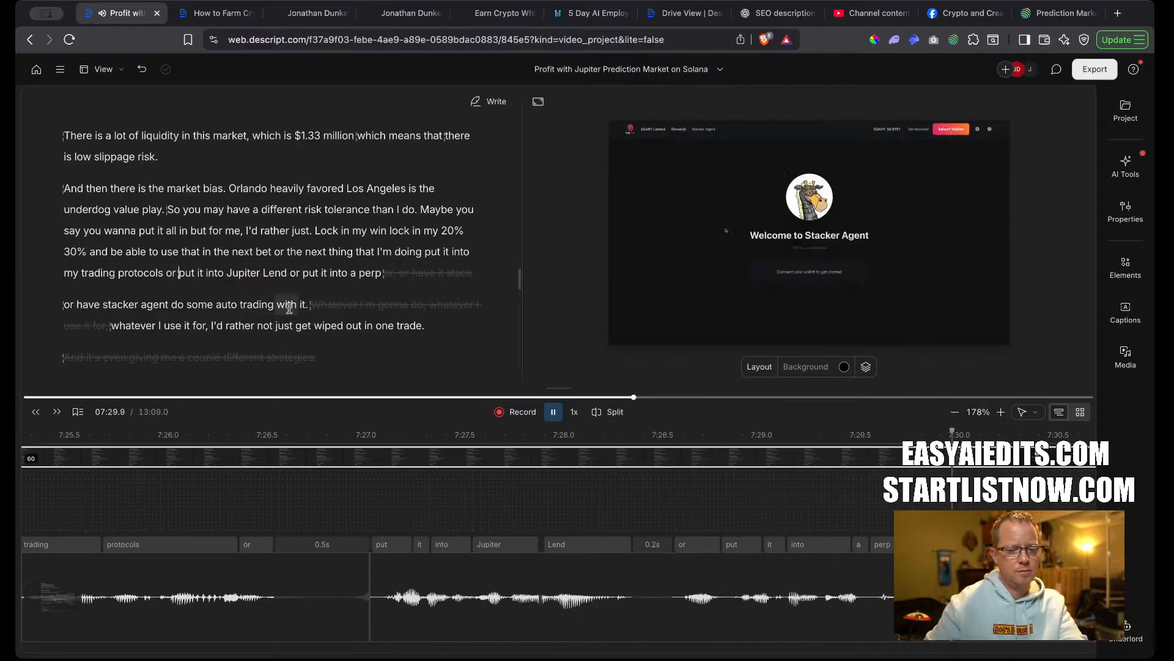
key(space)
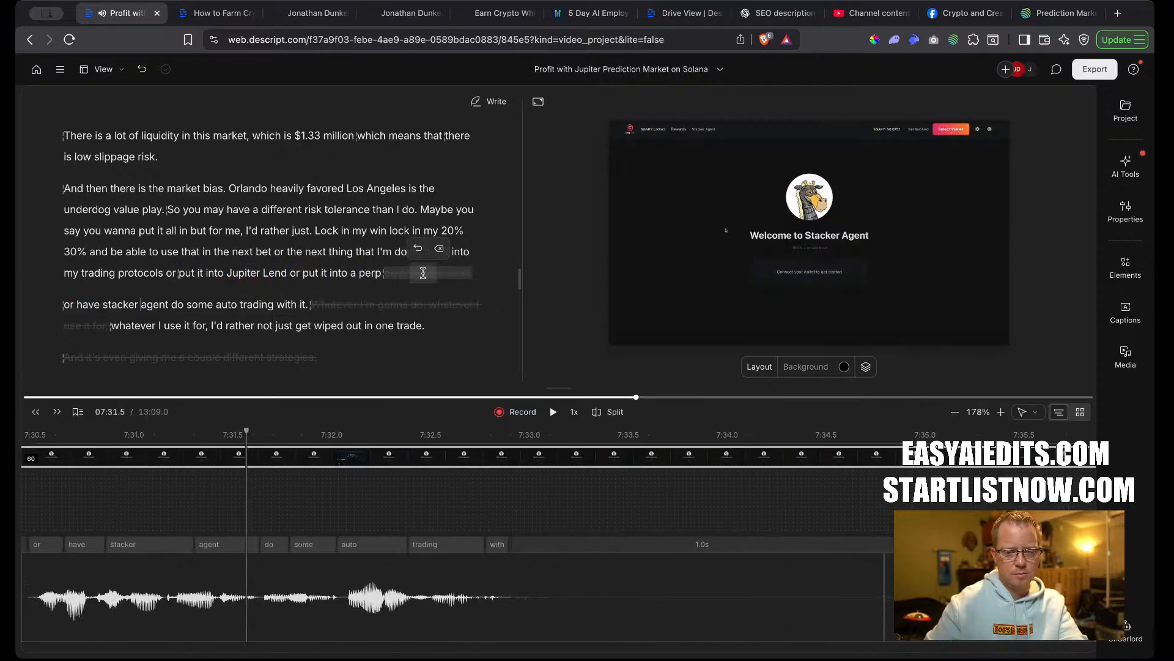
Delete the struck-out "or, or have it stack" after "perp" and start a new paragraph at "or have stacker agent".
click(441, 250)
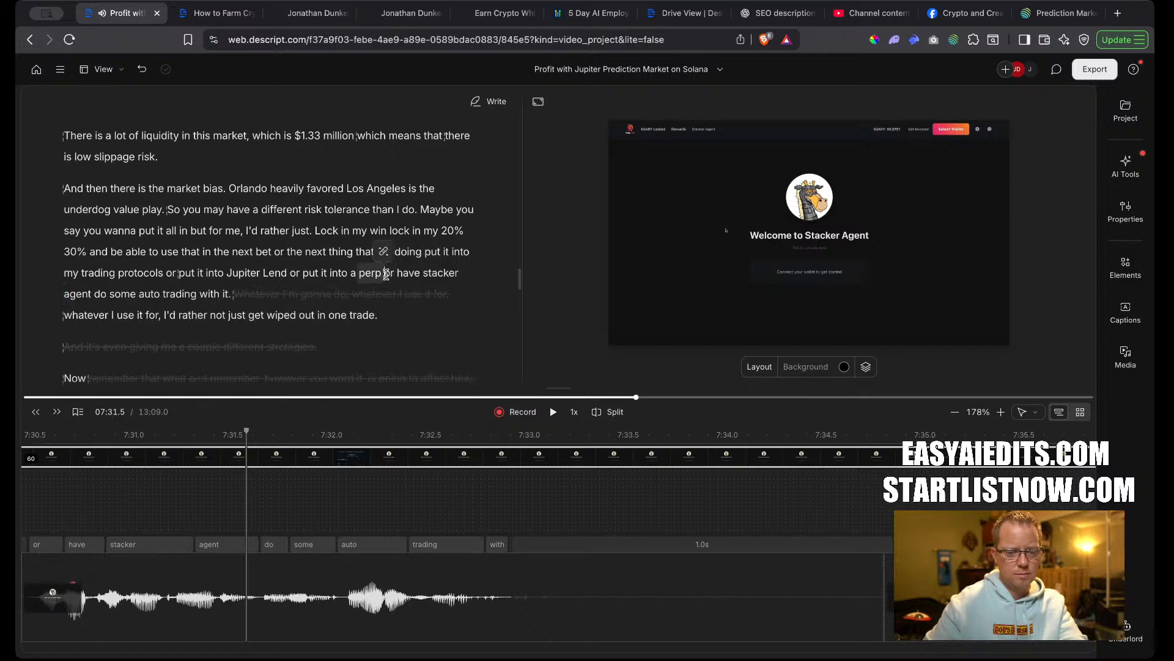
click(386, 274)
key(Return)
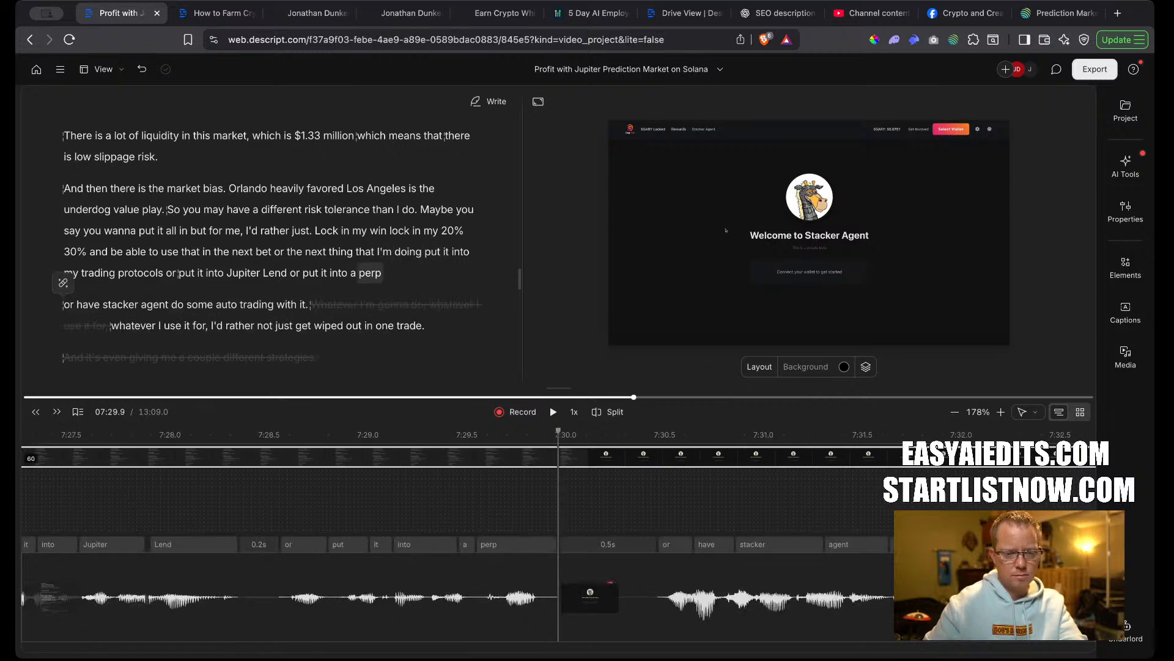
Correct "perp" to "PERP", cut the pause before "or have stacker agent" and play back the join.
double_click(369, 269)
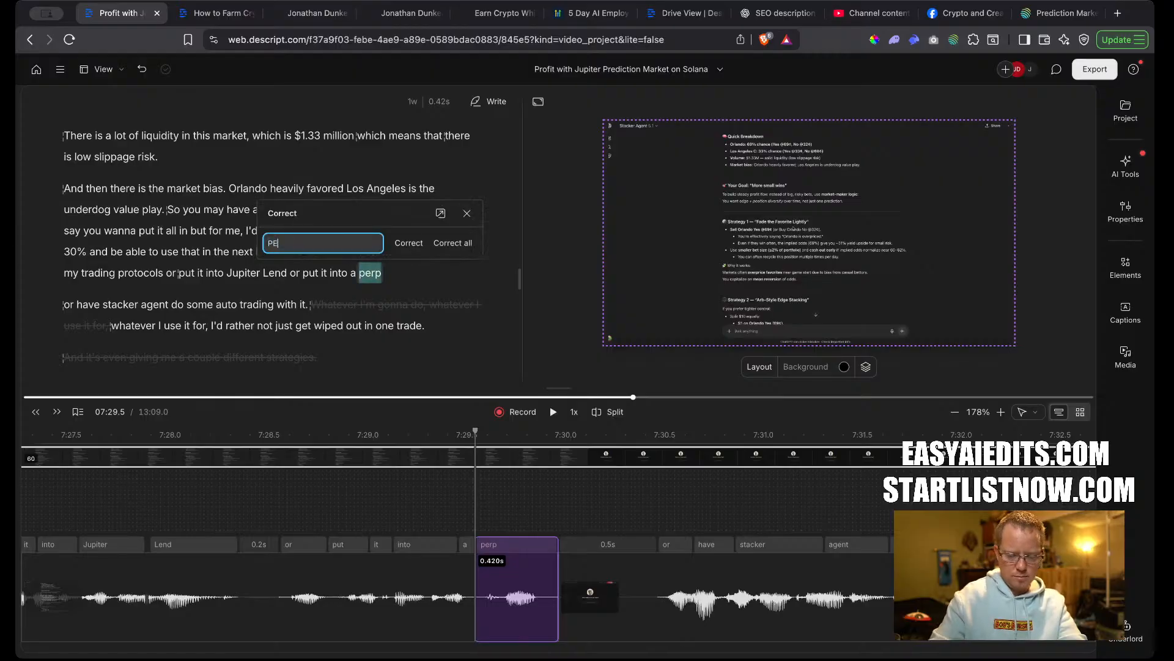
key(Return)
key(space)
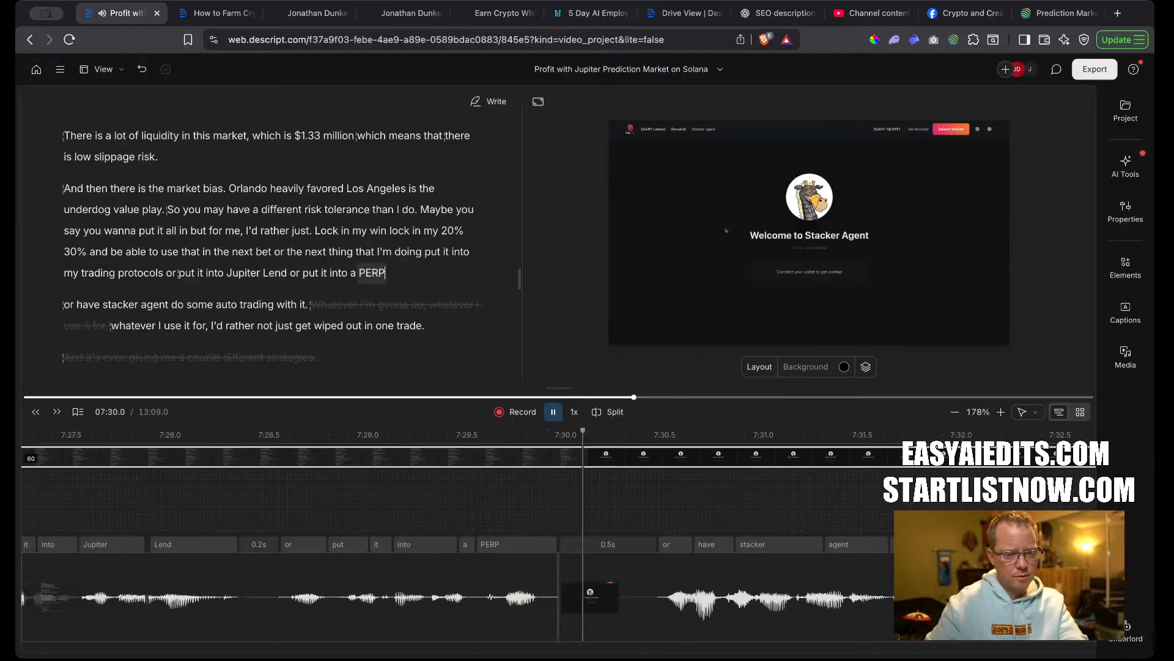
key(space)
click(601, 610)
key(Delete)
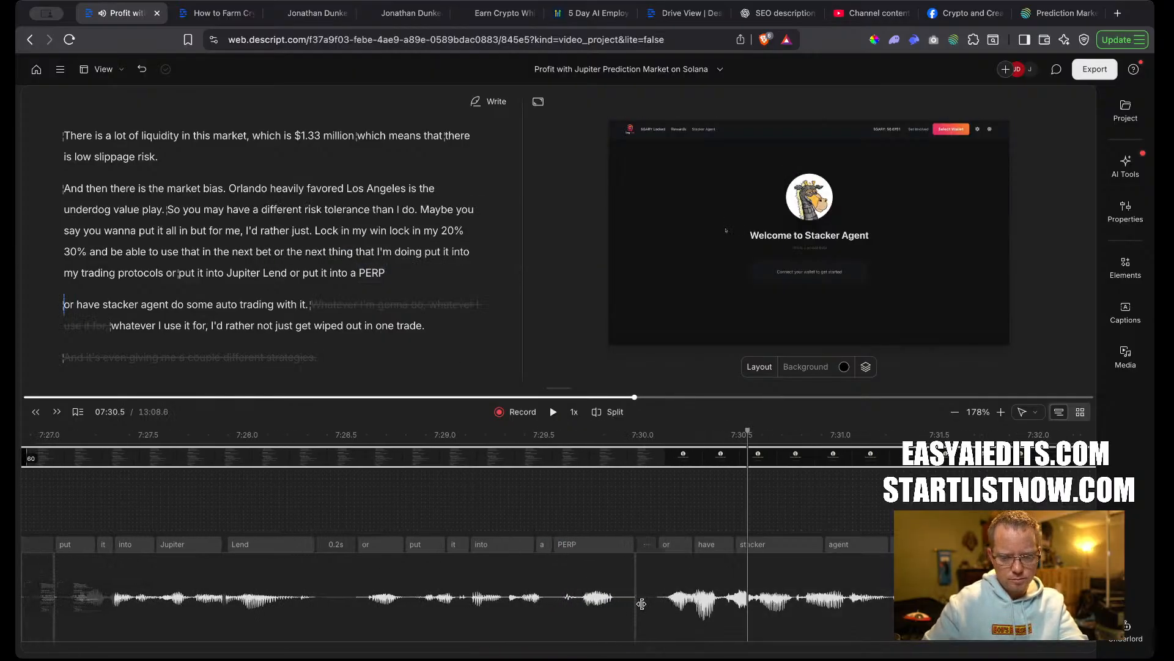
key(space)
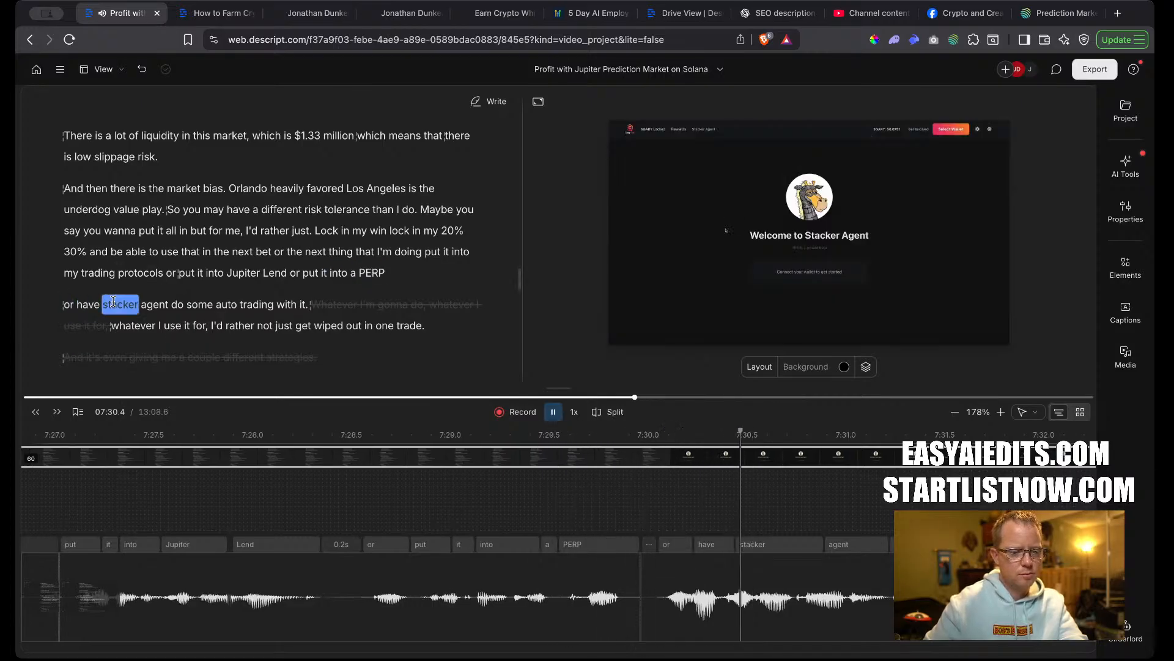
Correct "stacker agent" to "Stacker Agent" in the new paragraph and play on through "auto trading with it".
key(space)
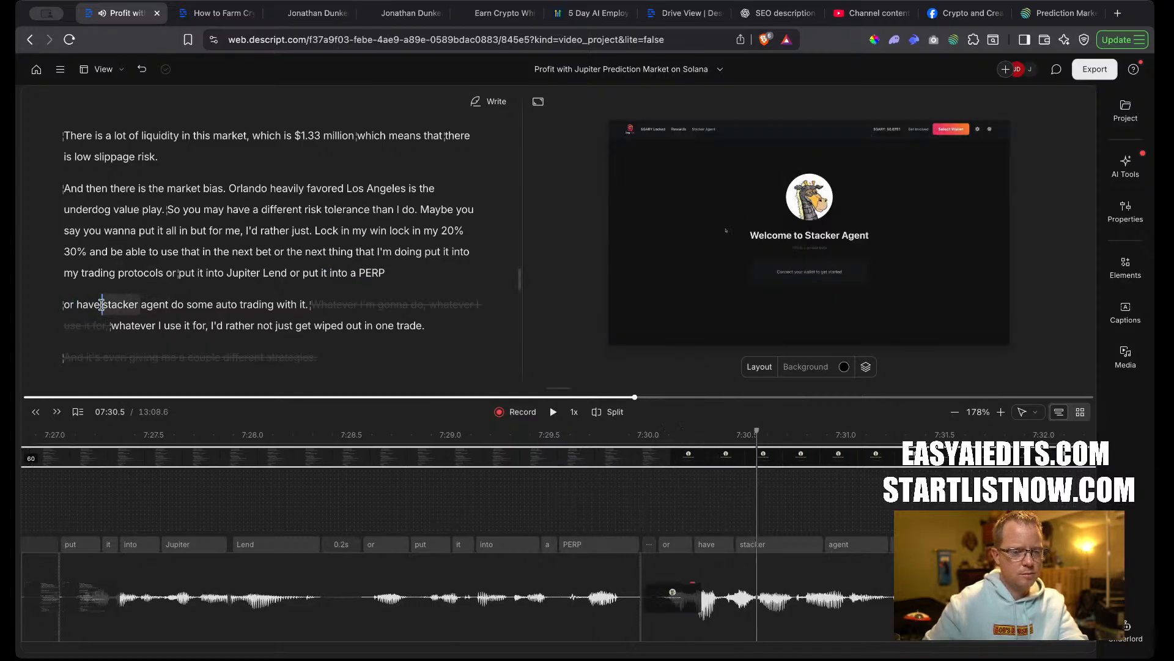
drag(168, 304, 121, 299)
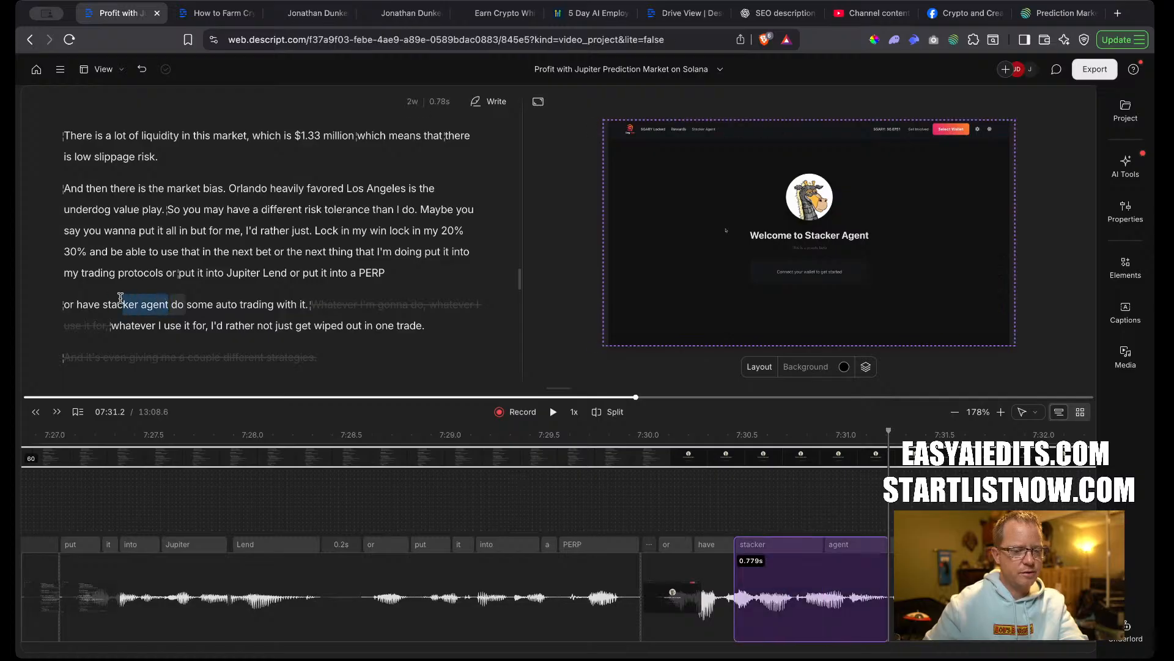
key(e)
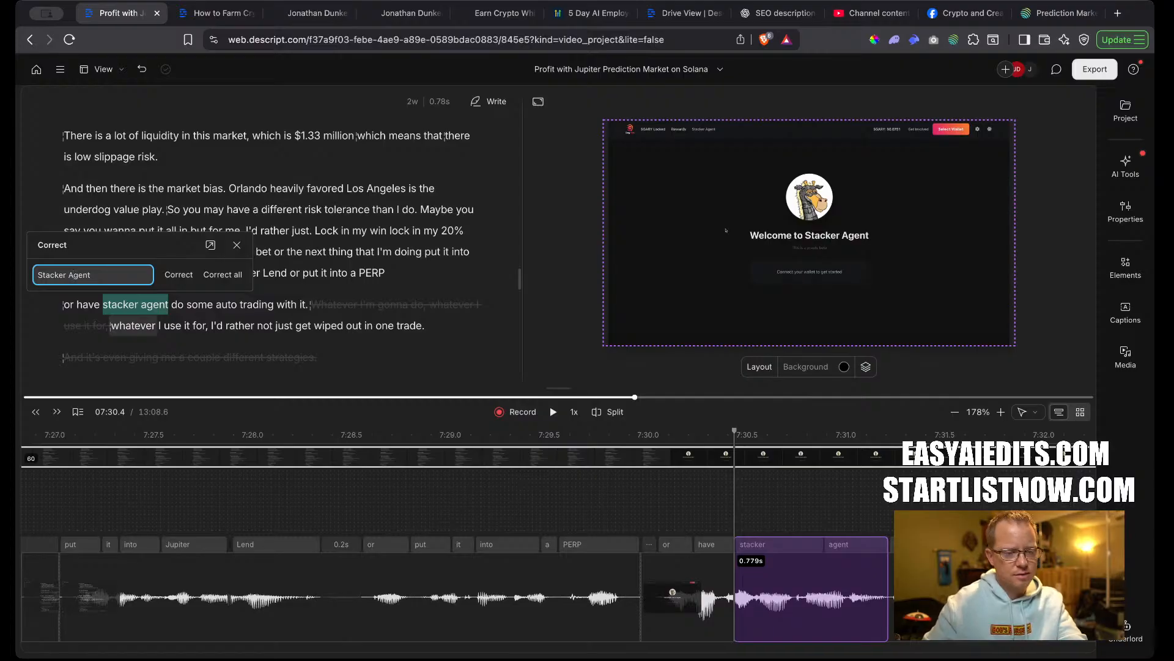
key(Return)
key(space)
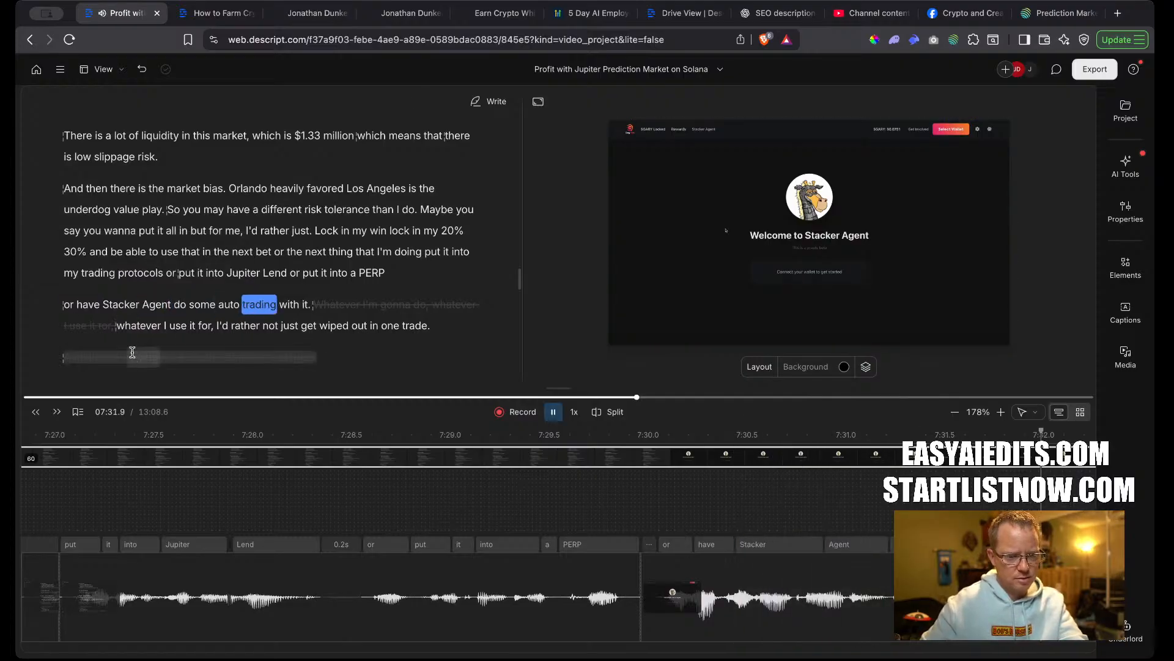
Shorten the pause after "auto trading with it." to 0.3 s, remove the struck-out repeat and capitalize "Whatever", playing back the sentence.
key(space)
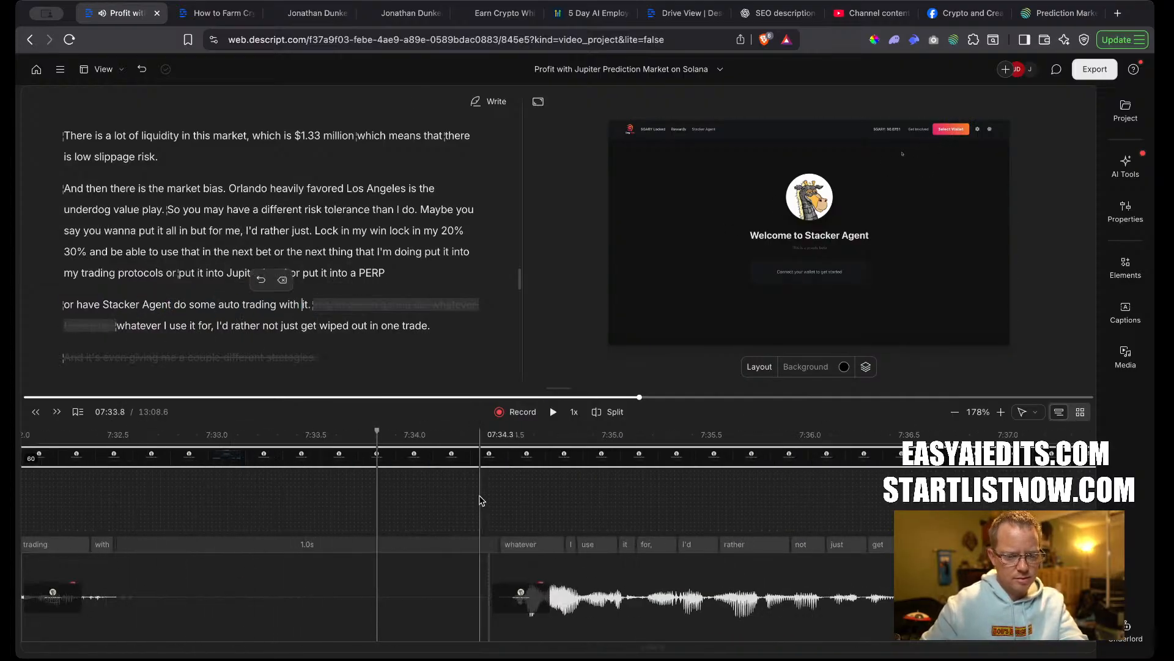
drag(489, 597, 155, 601)
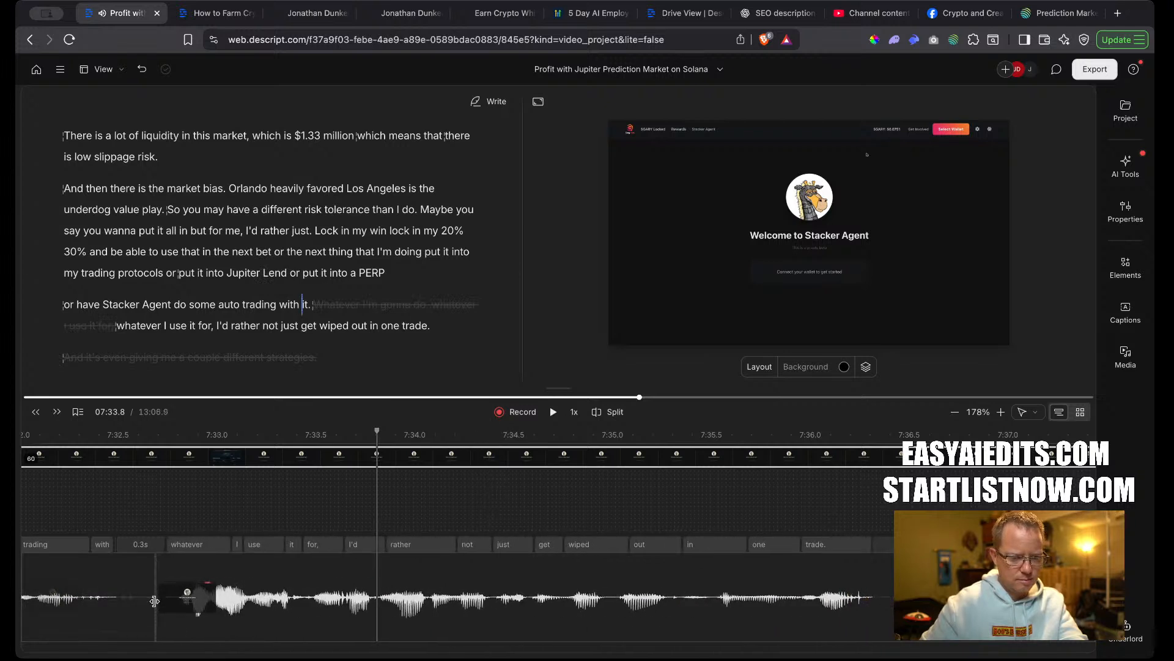
key(space)
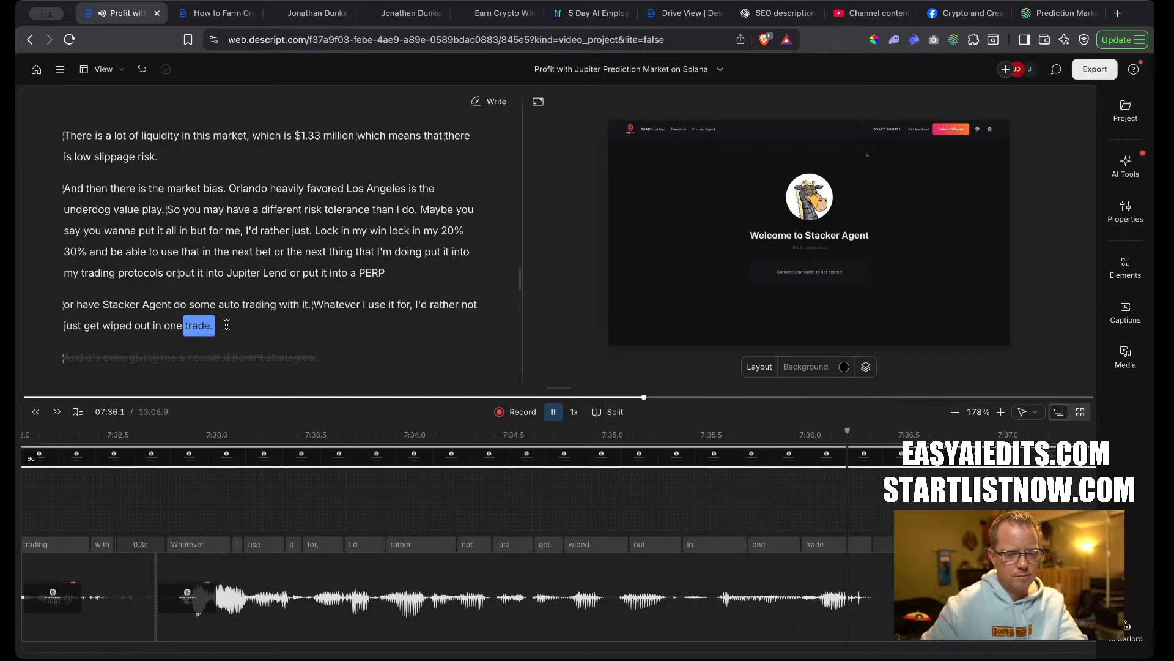
Remove the comma after "Whatever I use it for" and play on through "just get".
key(space)
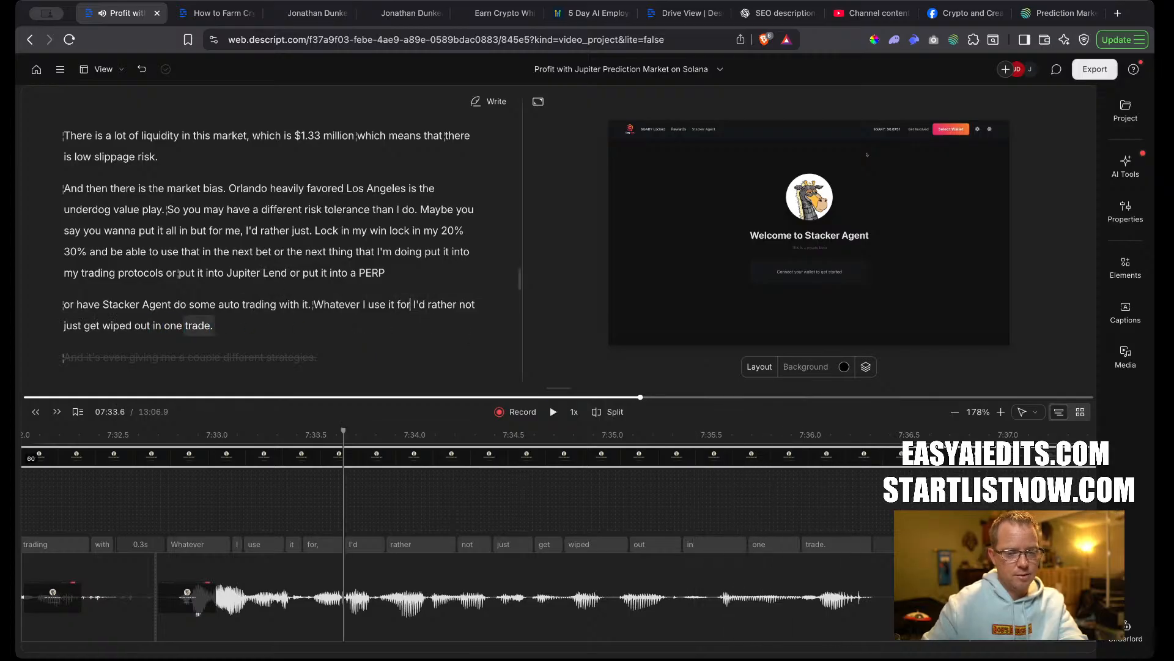
key(space)
key(space)
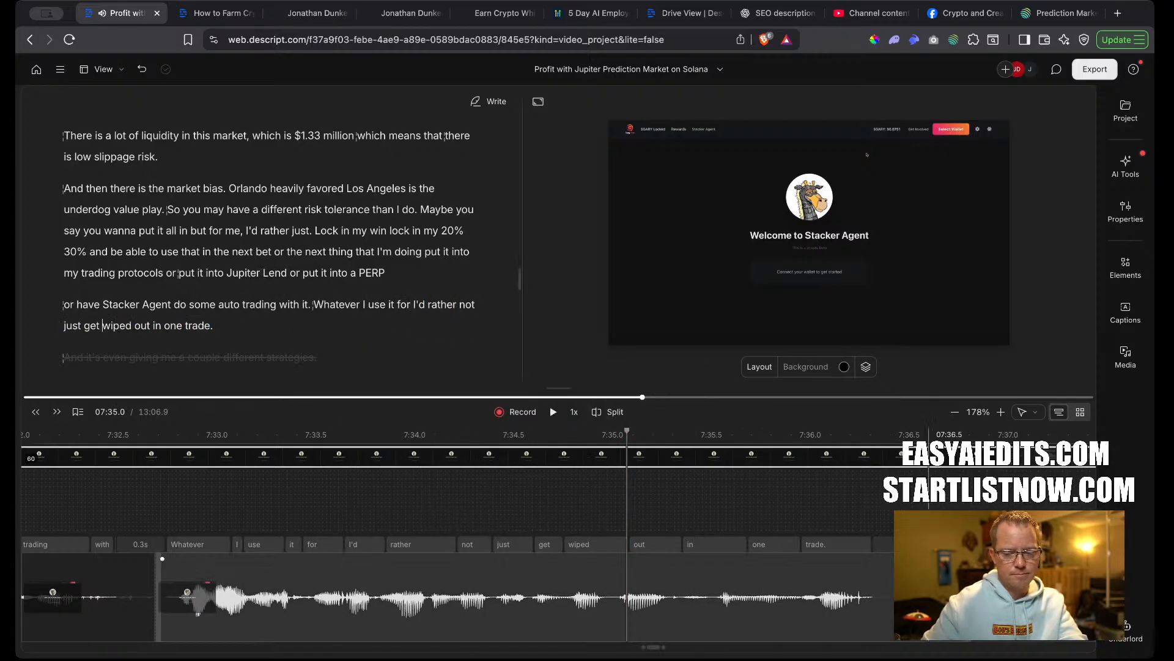
Trim the silence after "wiped out in one trade." at the end of the clip.
click(892, 607)
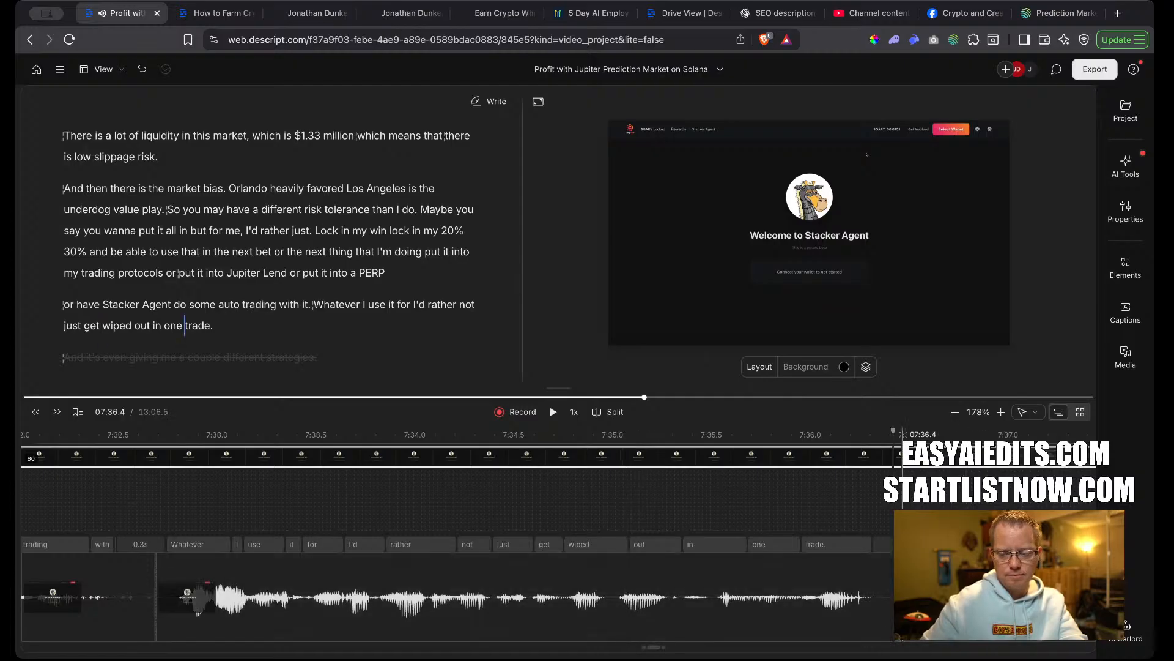
drag(894, 606, 972, 605)
scroll(131, 224, down, 3)
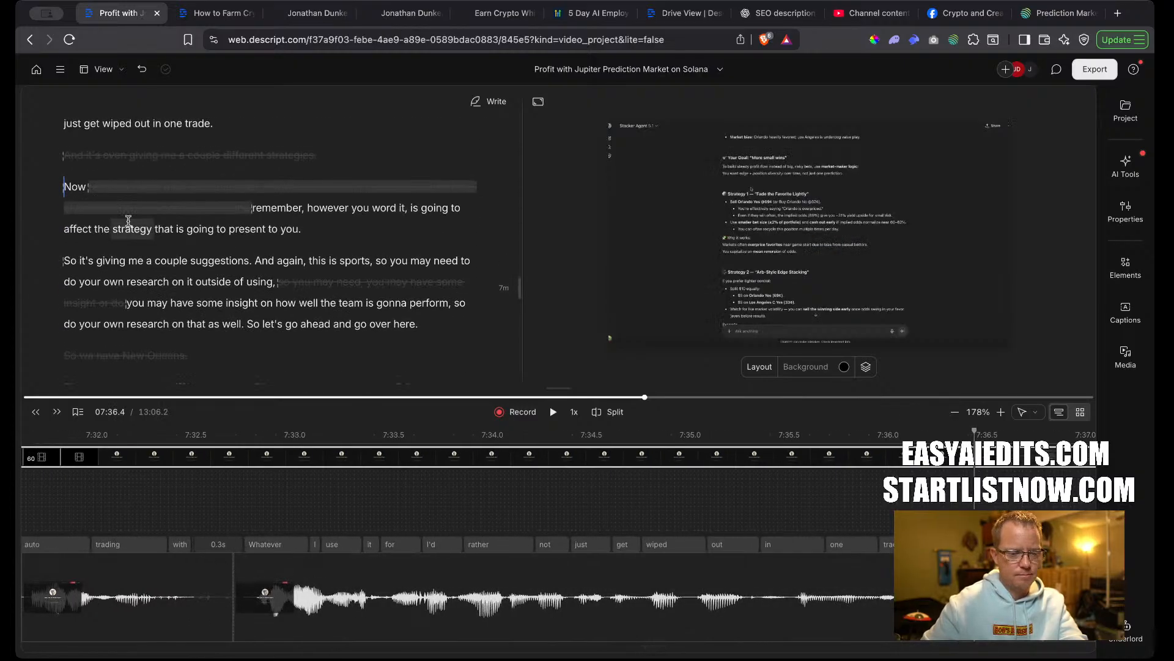
Delete the struck-through passage after "Now" and remove "Now remember," so the paragraph starts with "However".
scroll(200, 123, down, 1)
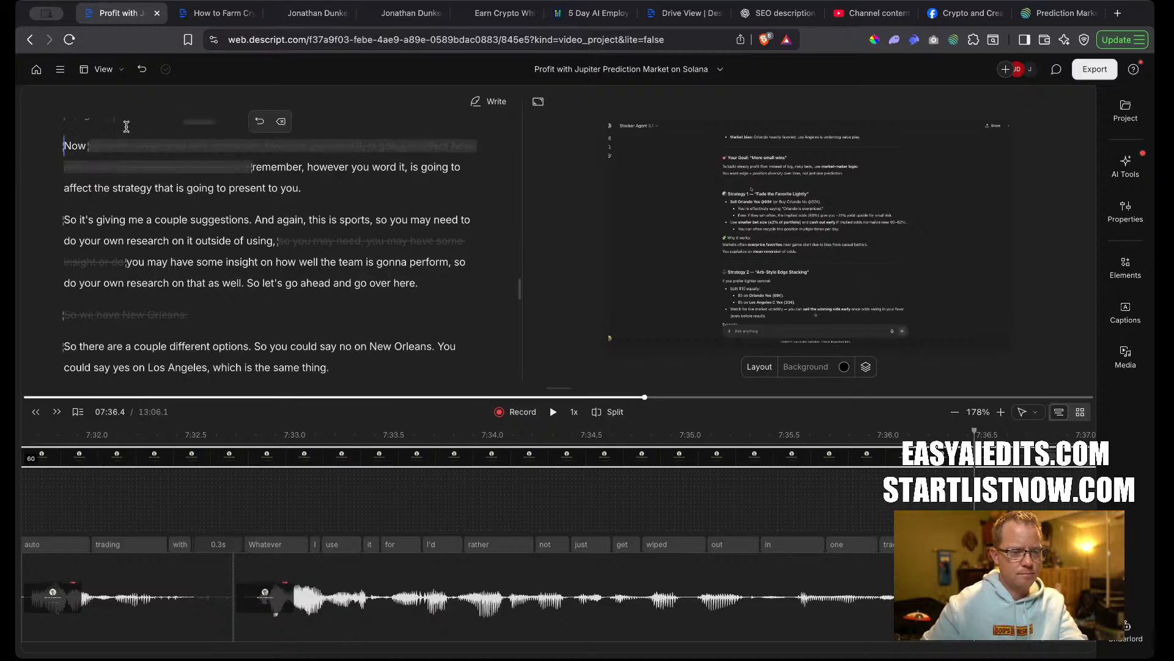
click(276, 120)
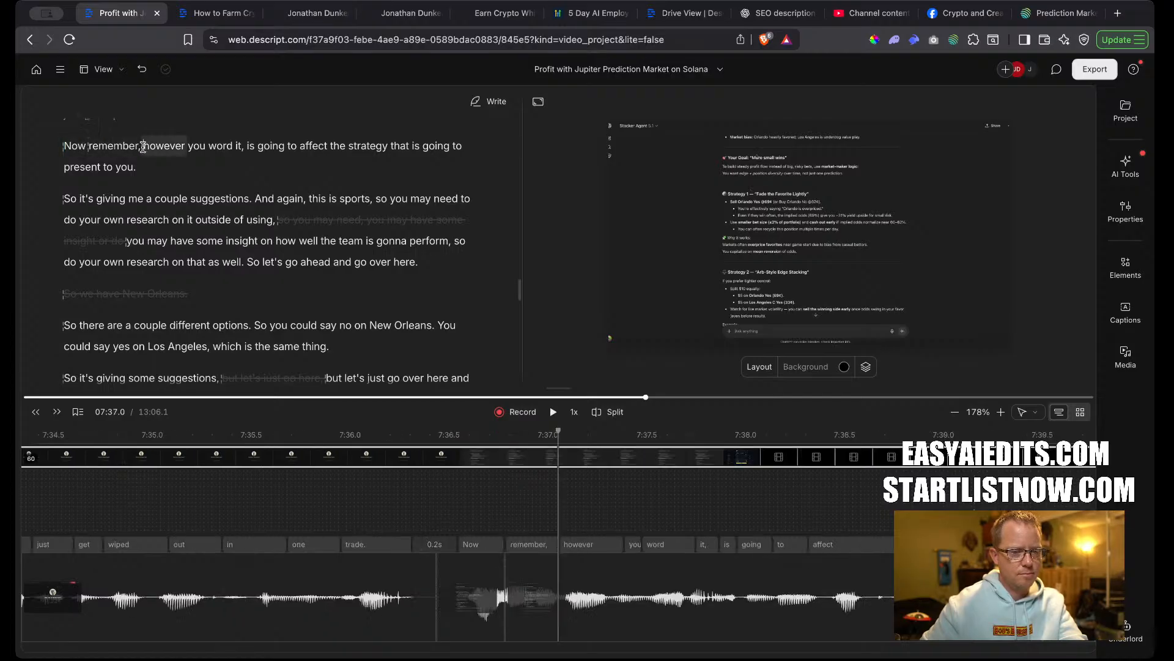
drag(142, 148, 64, 147)
key(BackSpace)
key(space)
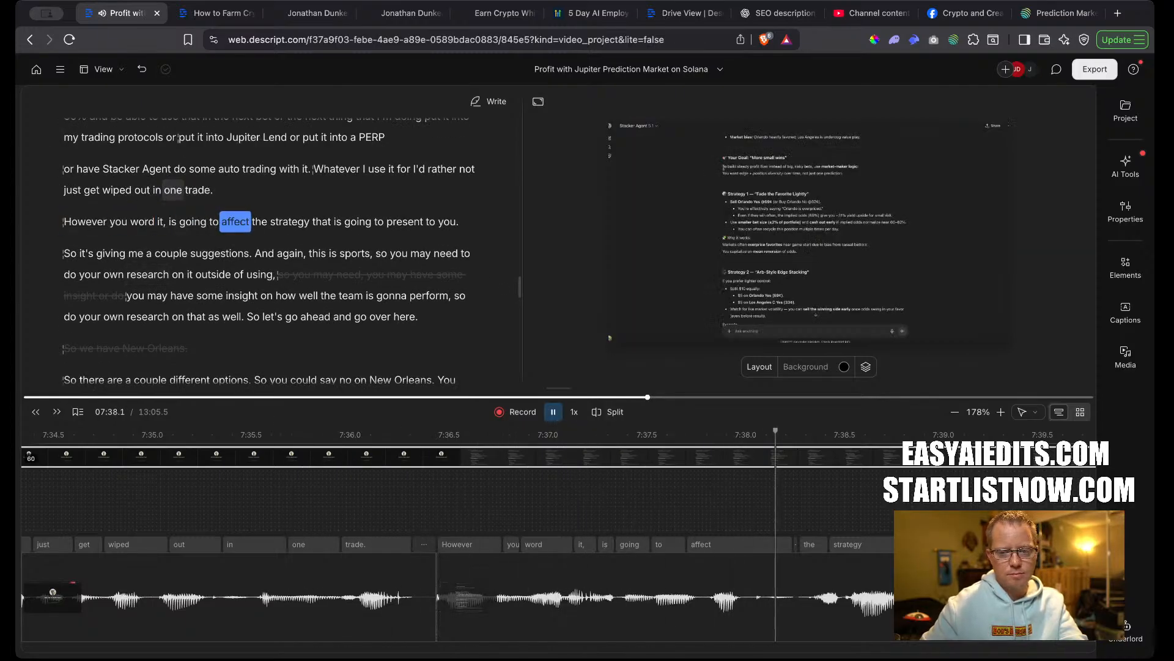
Insert a scene break before "However you word it" and remove the comma after "it".
click(71, 226)
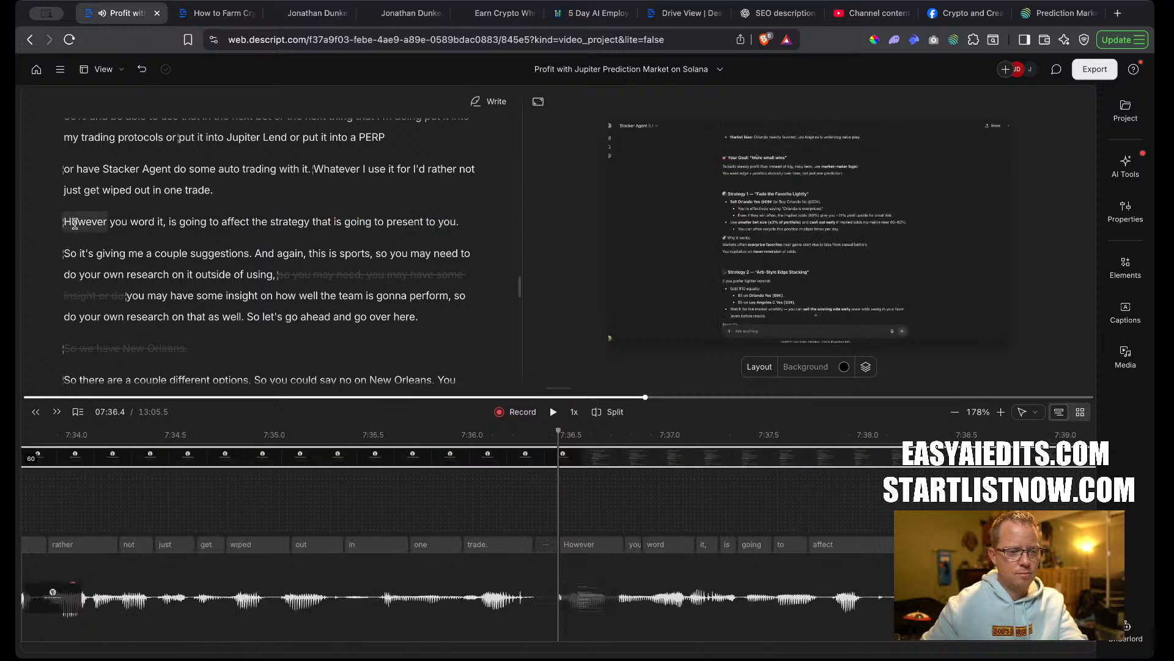
text(/)
key(space)
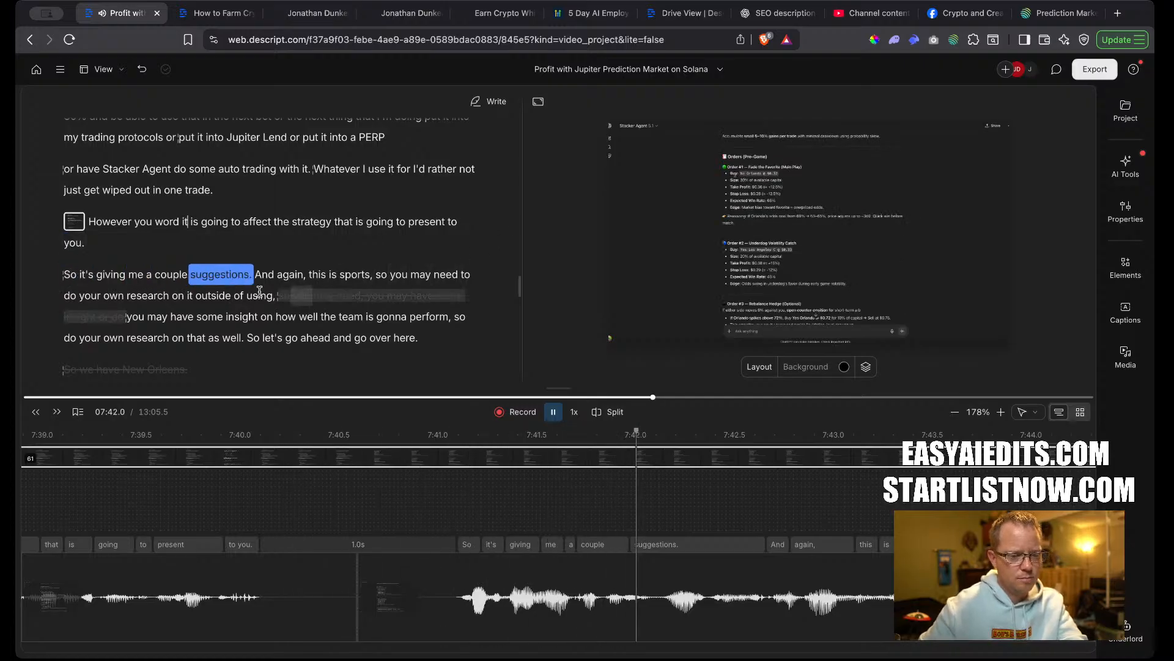
Shorten the silent pause between "present to you." and "So it's giving me a couple suggestions".
key(space)
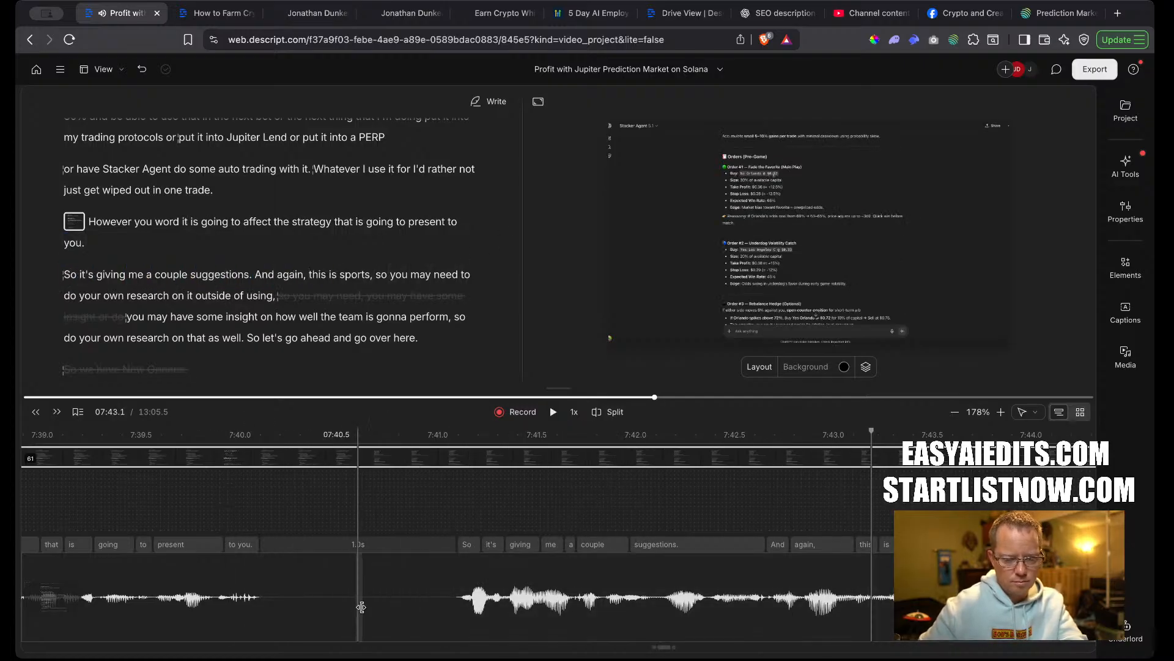
mouse_move(363, 604)
mouse_down()
mouse_move(430, 605)
mouse_move(351, 600)
mouse_up()
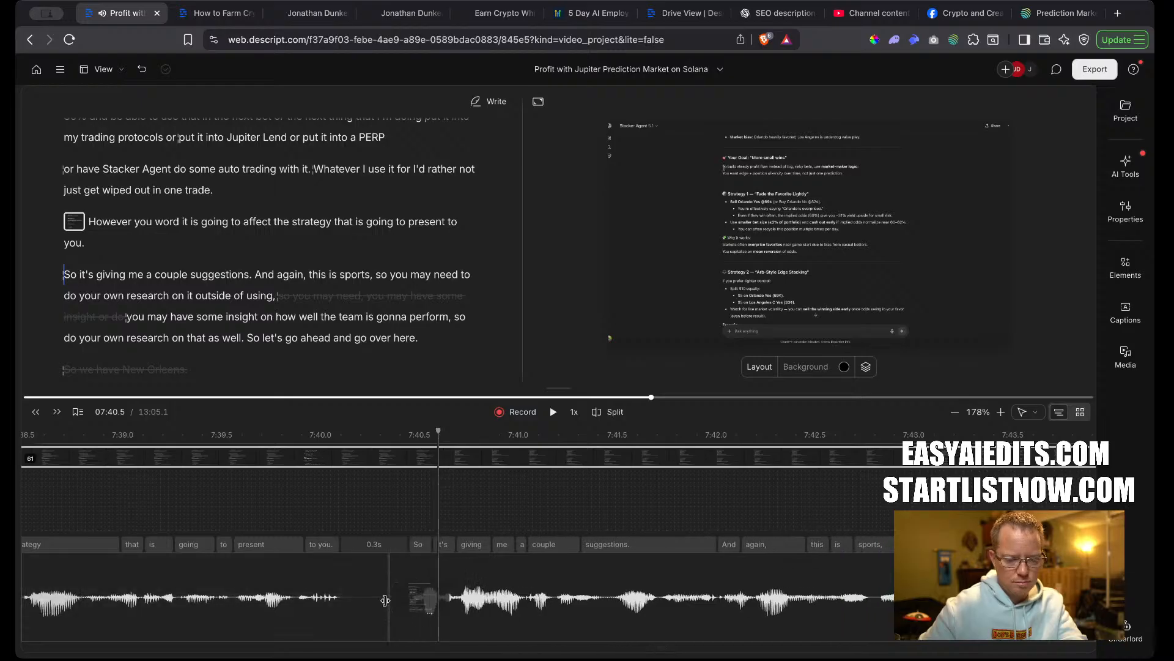
Delete the opening "So" before "it's giving me a couple suggestions" and remove the comma after "And again".
double_click(78, 274)
key(BackSpace)
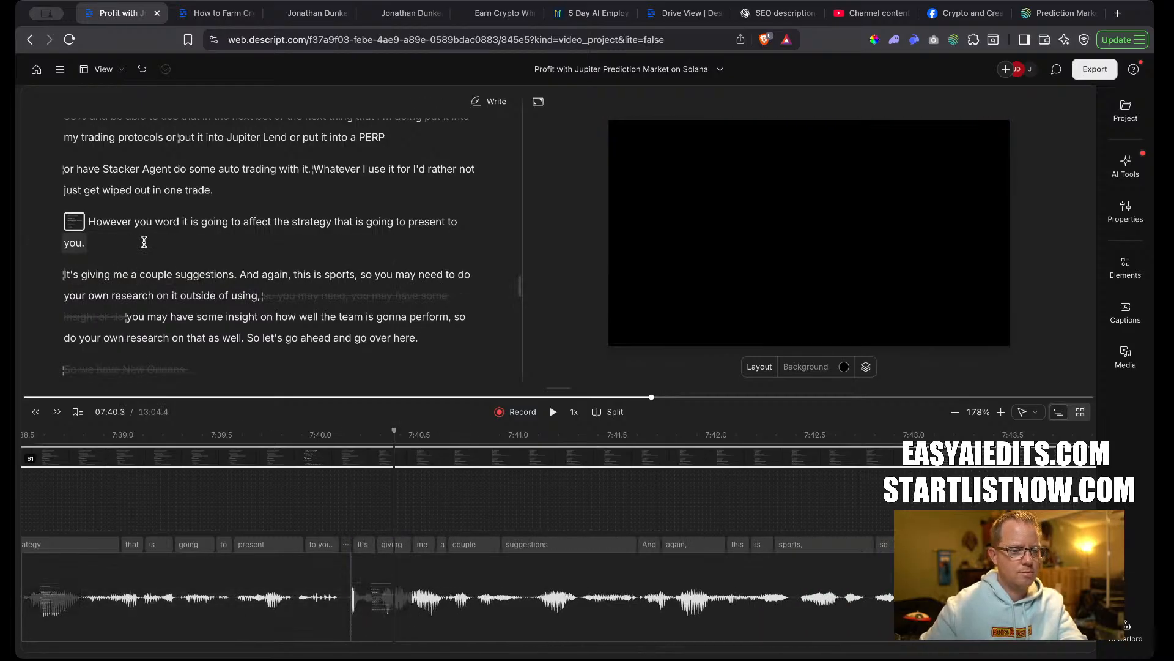
key(space)
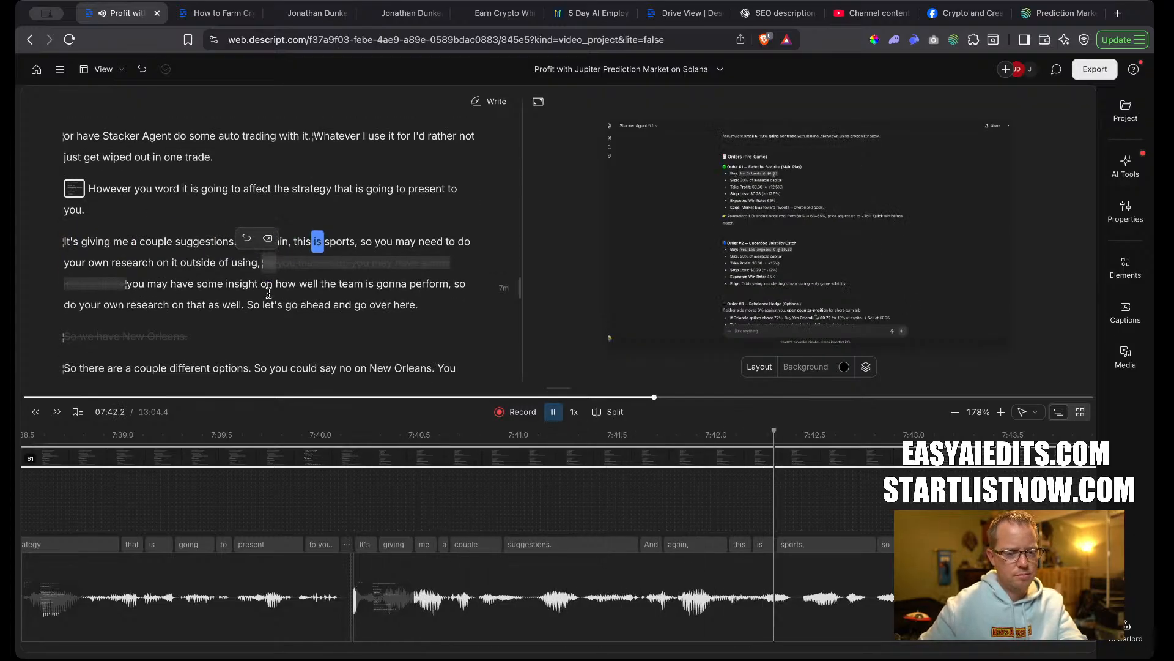
key(BackSpace)
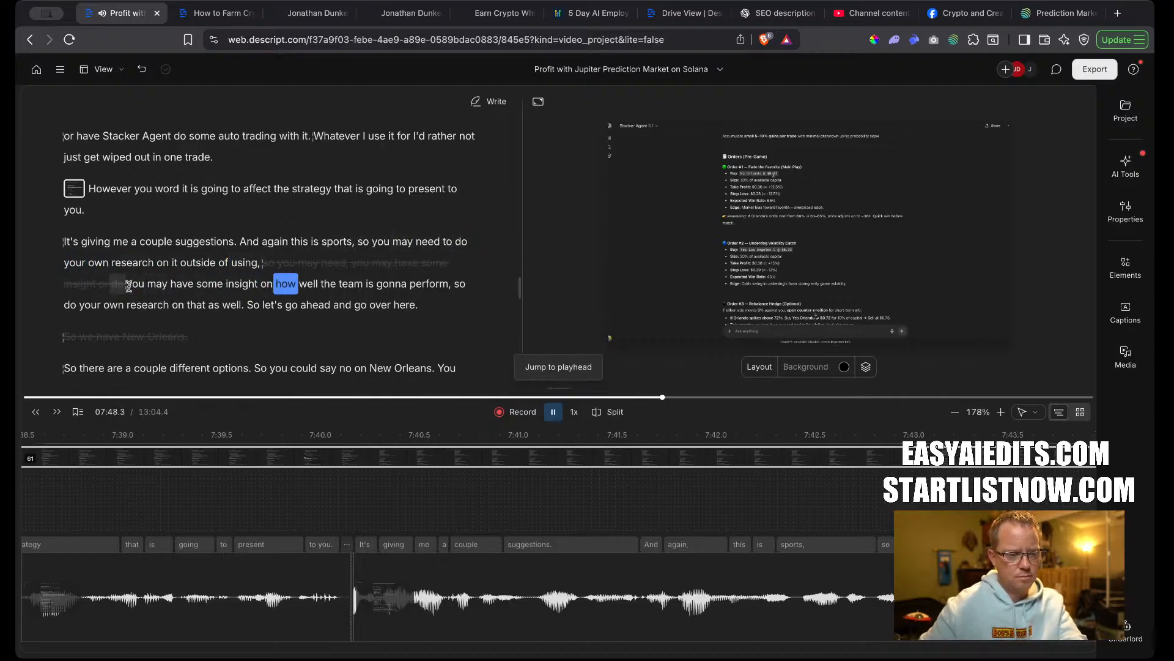
drag(127, 284, 235, 246)
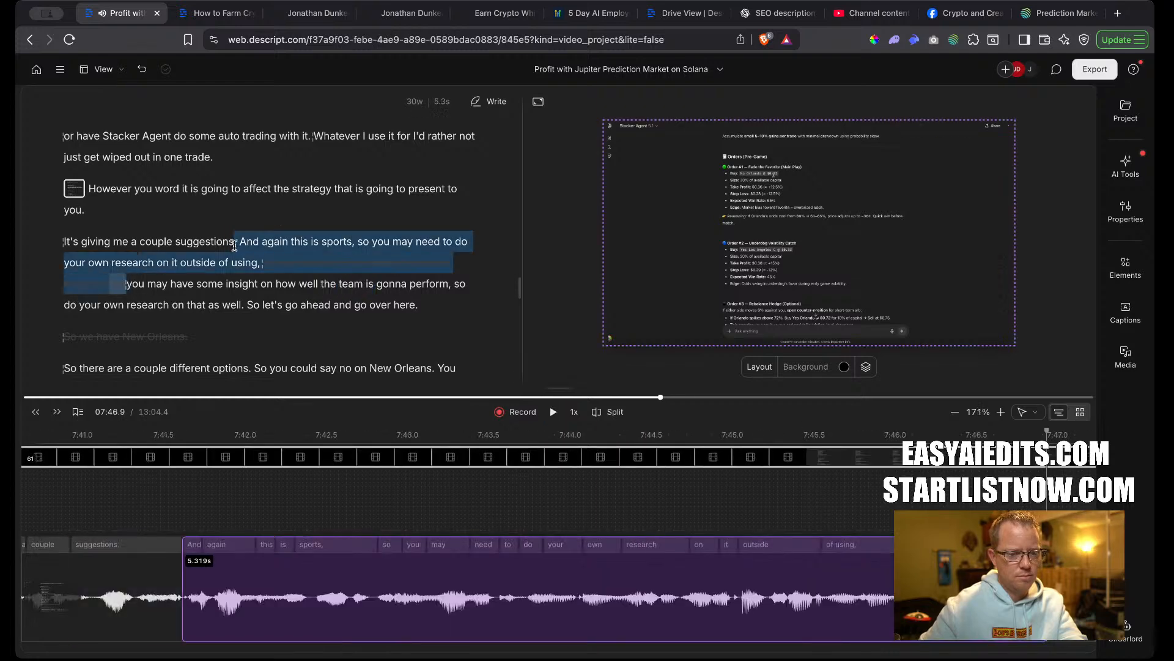
key(BackSpace)
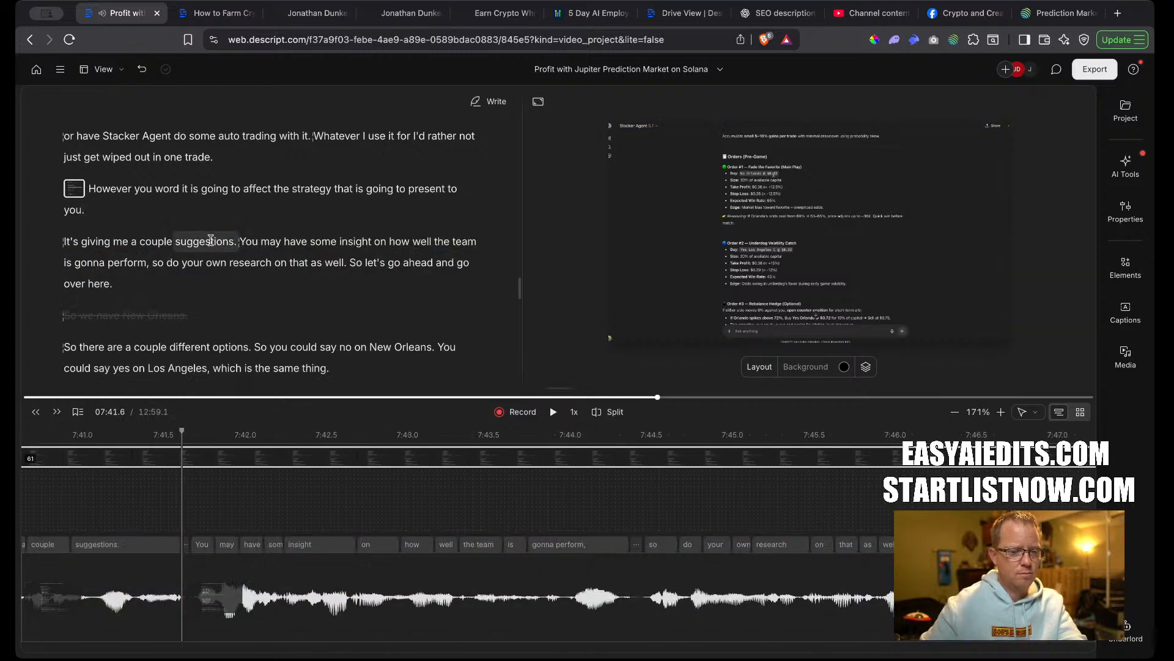
key(super+z)
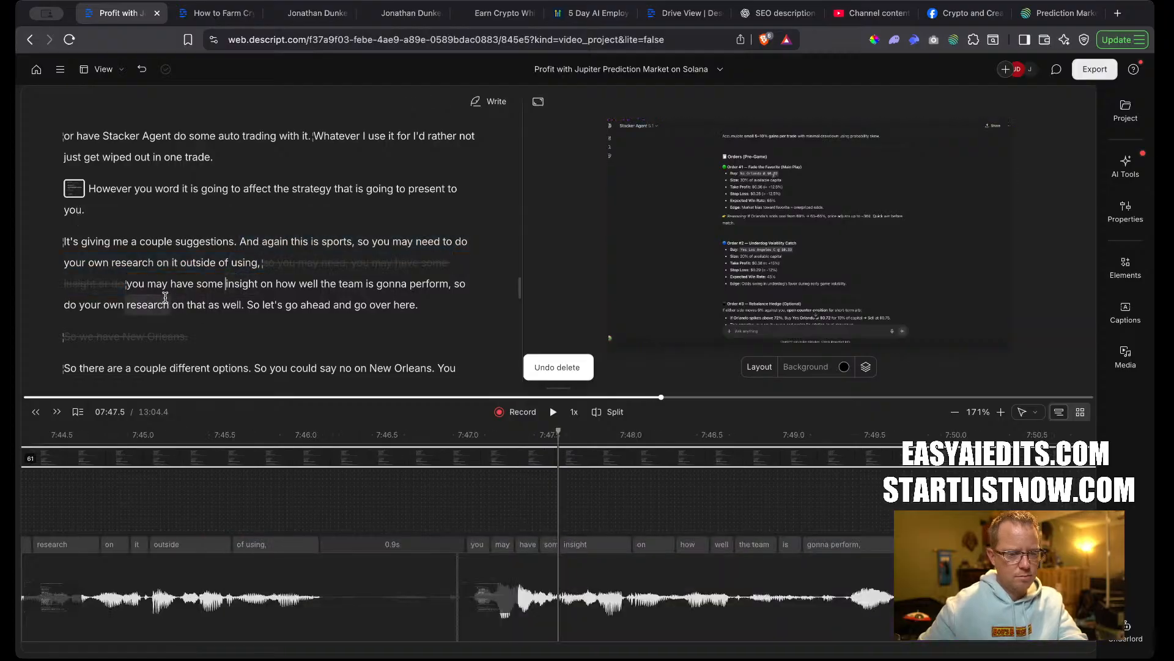
Delete "so you may need to do your own research on it outside of using," with its struck-through tail, and "So let's go ahead and go over here.".
drag(126, 285, 359, 245)
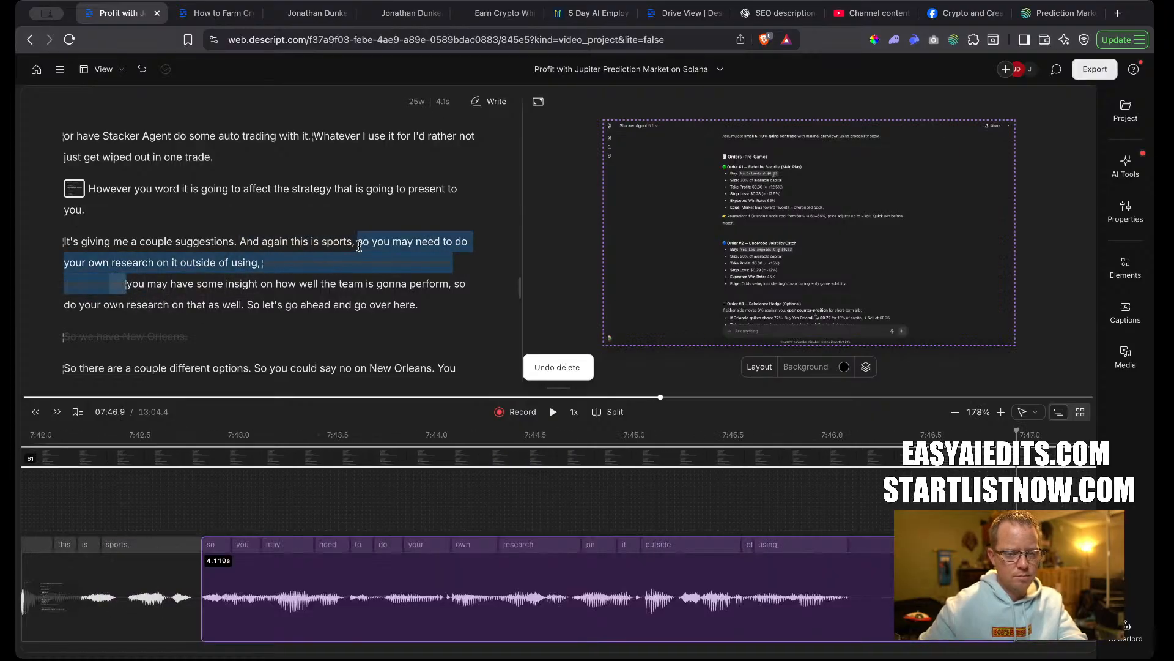
key(BackSpace)
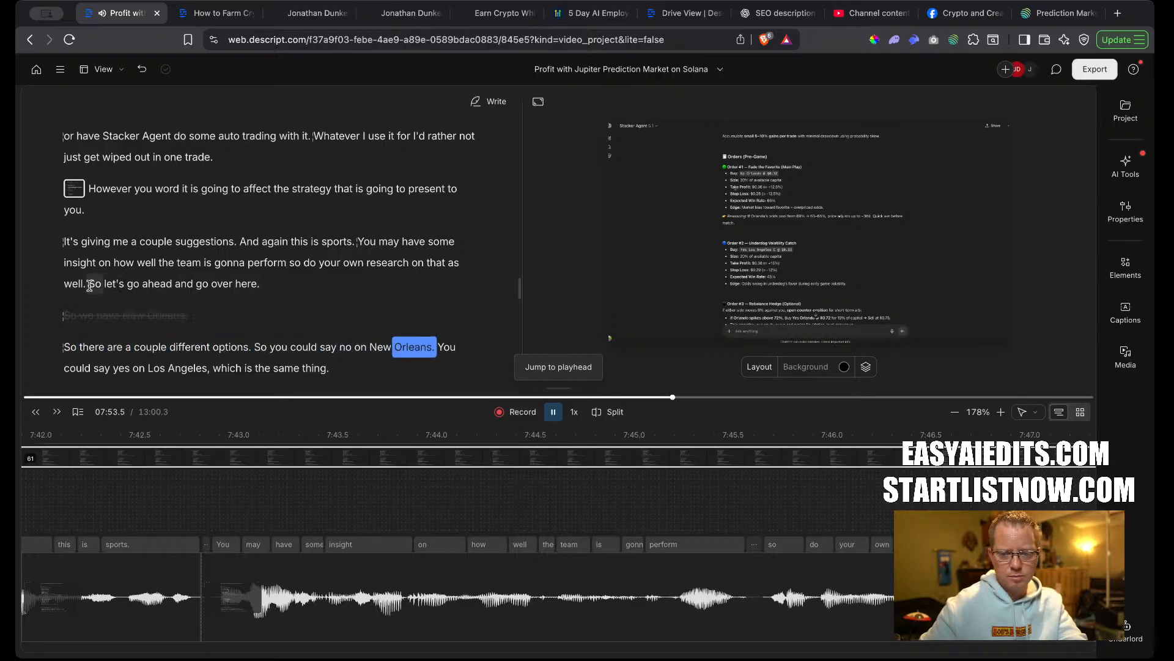
drag(90, 285, 260, 284)
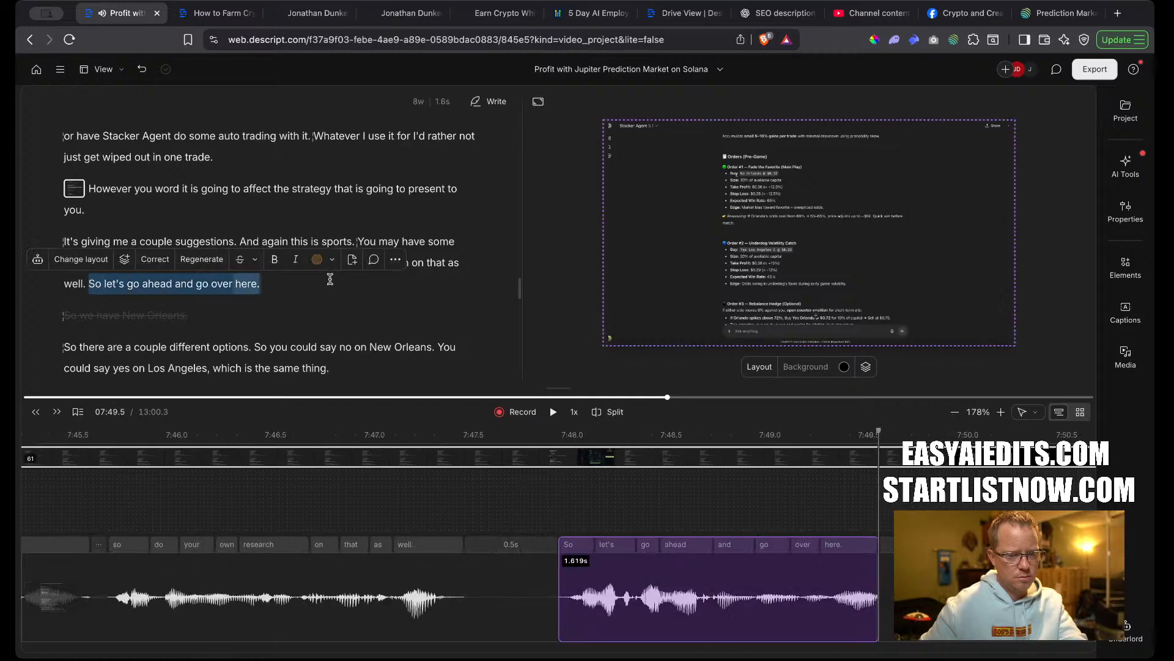
key(BackSpace)
key(space)
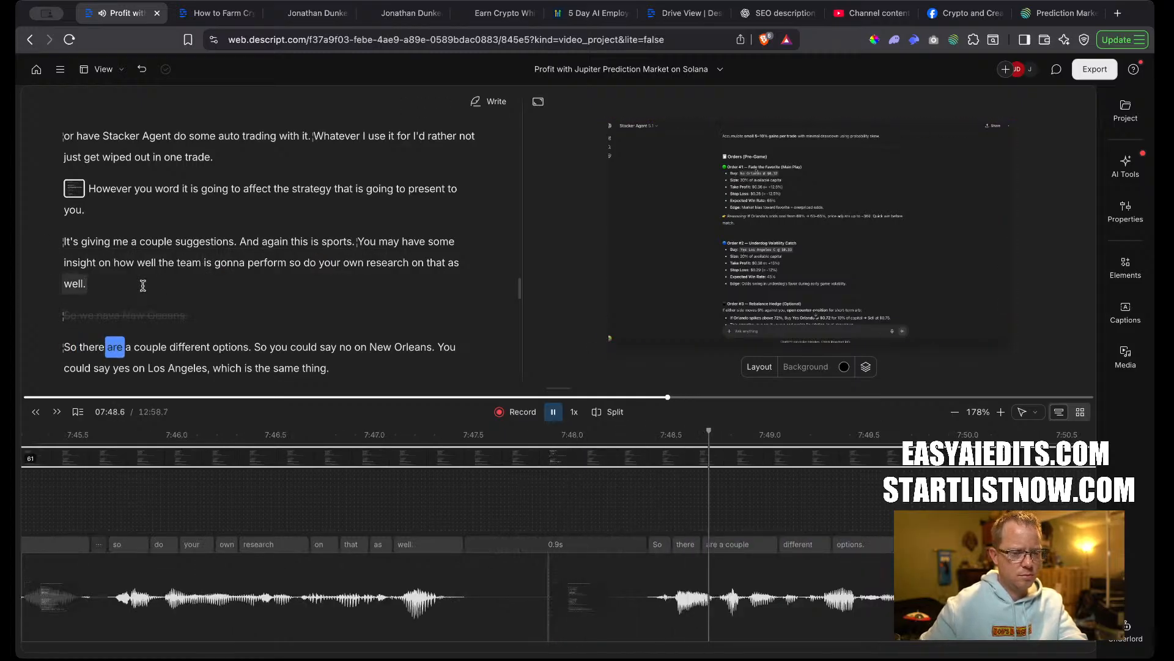
Delete the struck-through line "So we have New Orleans." from the script.
scroll(143, 285, down, 1)
drag(200, 261, 63, 262)
key(BackSpace)
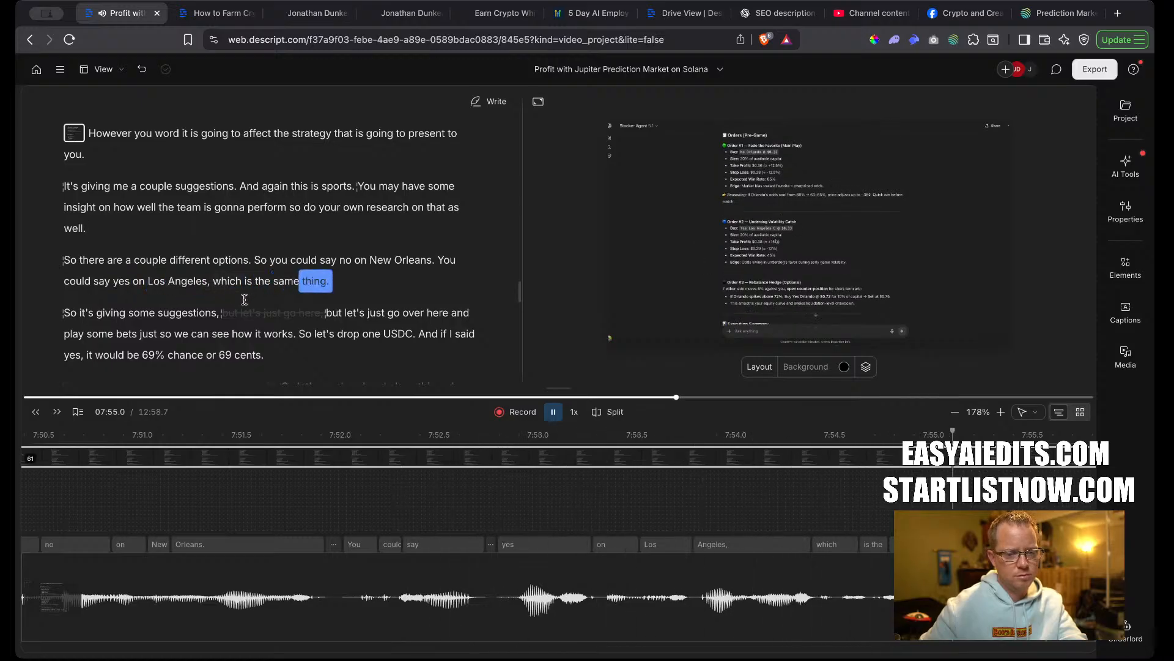
Remove the struck-through "but let's just go here," and the comma after "So it's giving some suggestions".
key(space)
key(space)
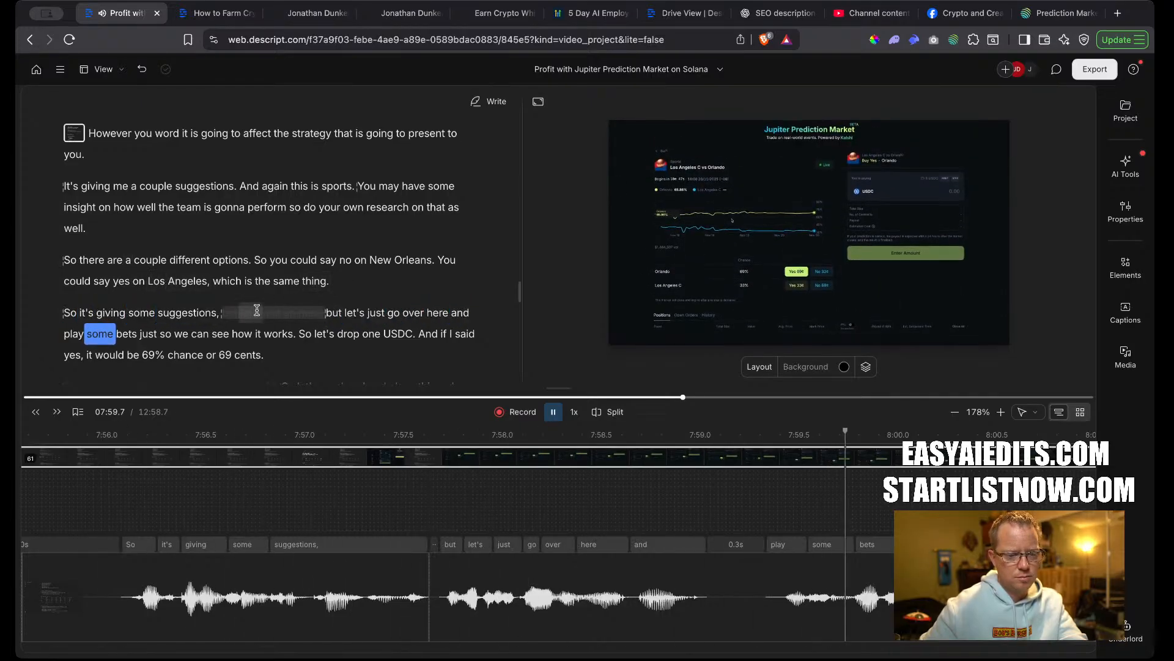
mouse_move(257, 310)
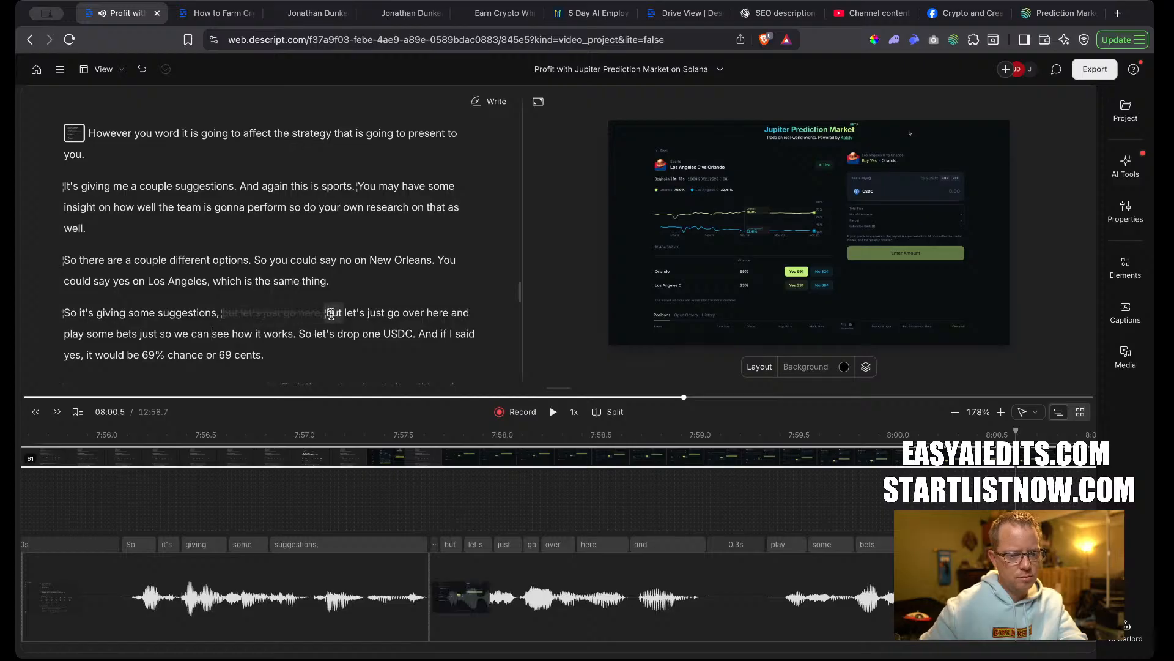
click(285, 289)
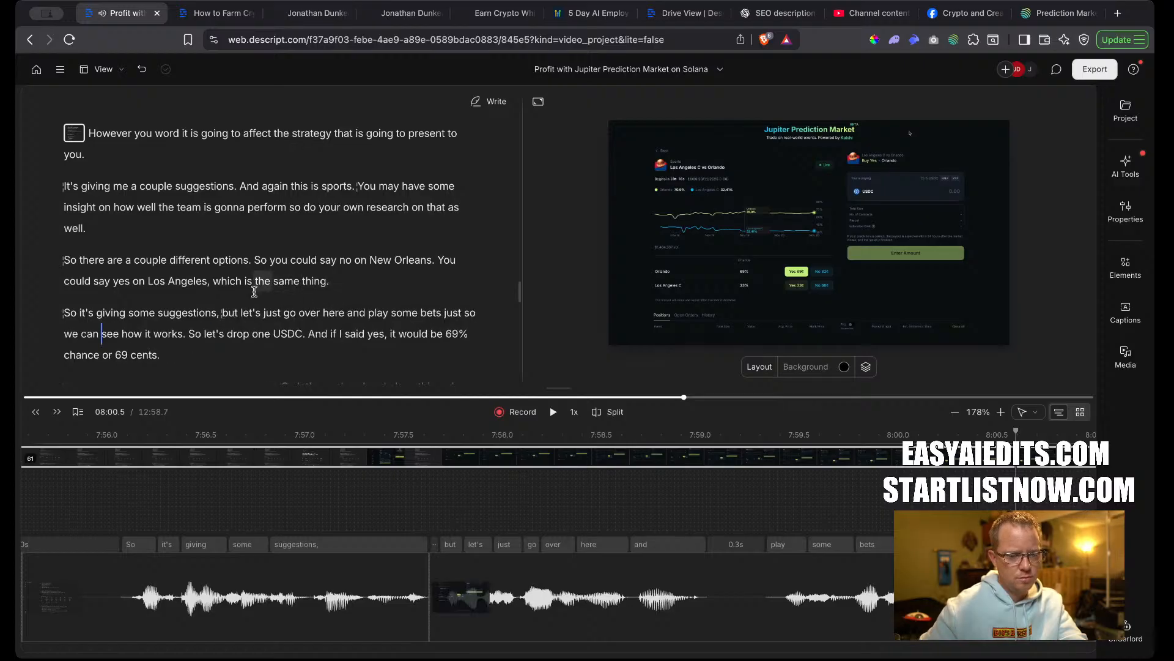
click(219, 313)
key(BackSpace)
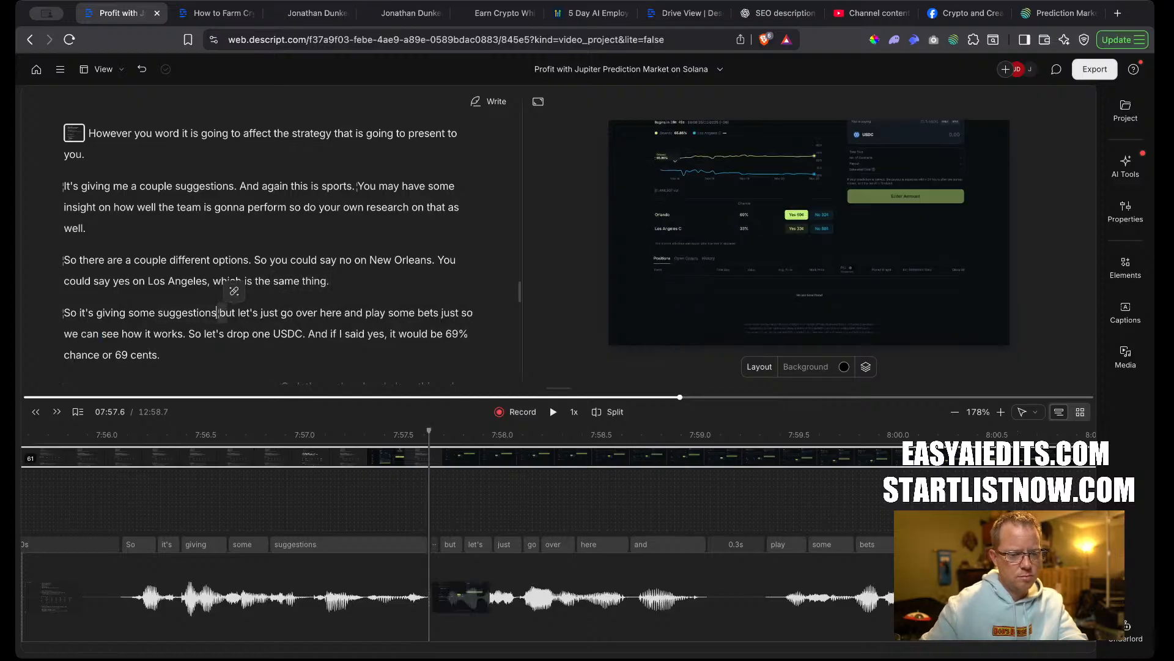
Play back "So it's giving some suggestions" and trim the pause before it to 0.6 seconds.
click(66, 315)
key(space)
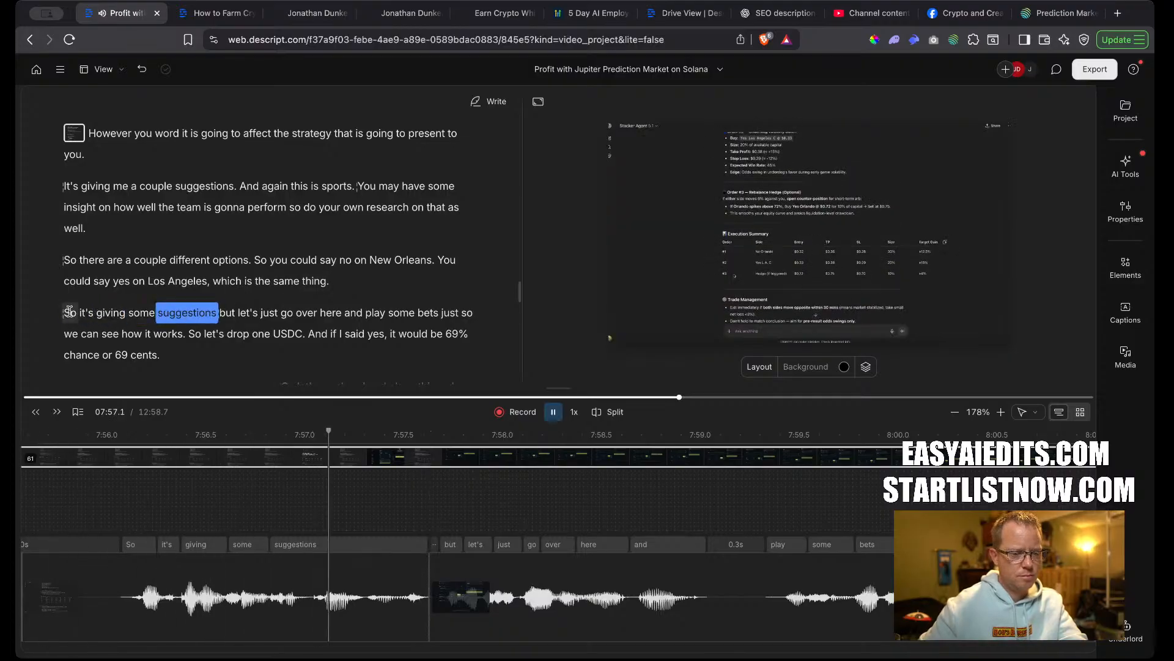
key(space)
scroll(100, 582, left, 4)
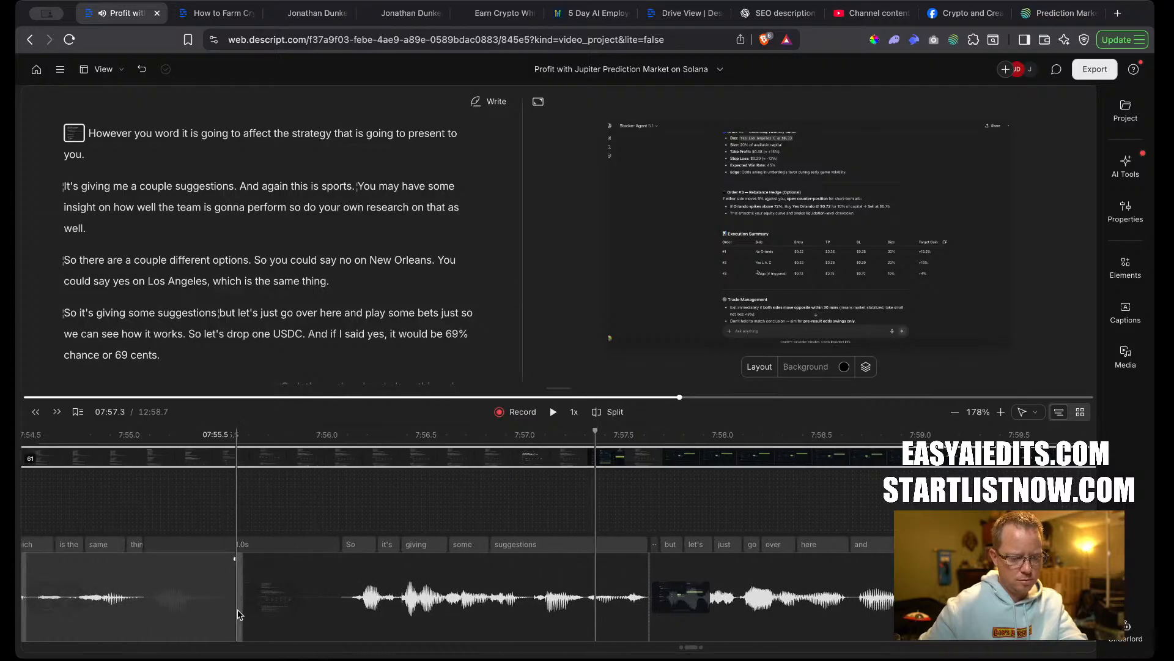
drag(239, 614, 326, 615)
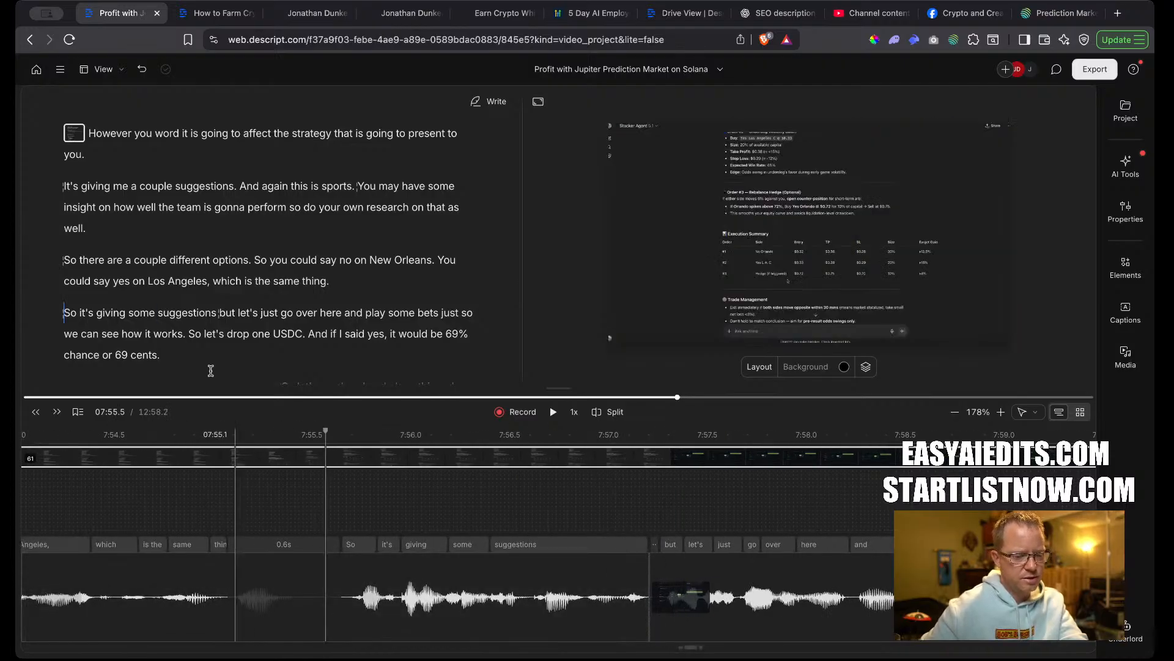
Review the passage from "However you word it" and trim the pause before "So there are a couple different options" to 0.2 seconds.
scroll(80, 183, up, 2)
click(75, 187)
key(space)
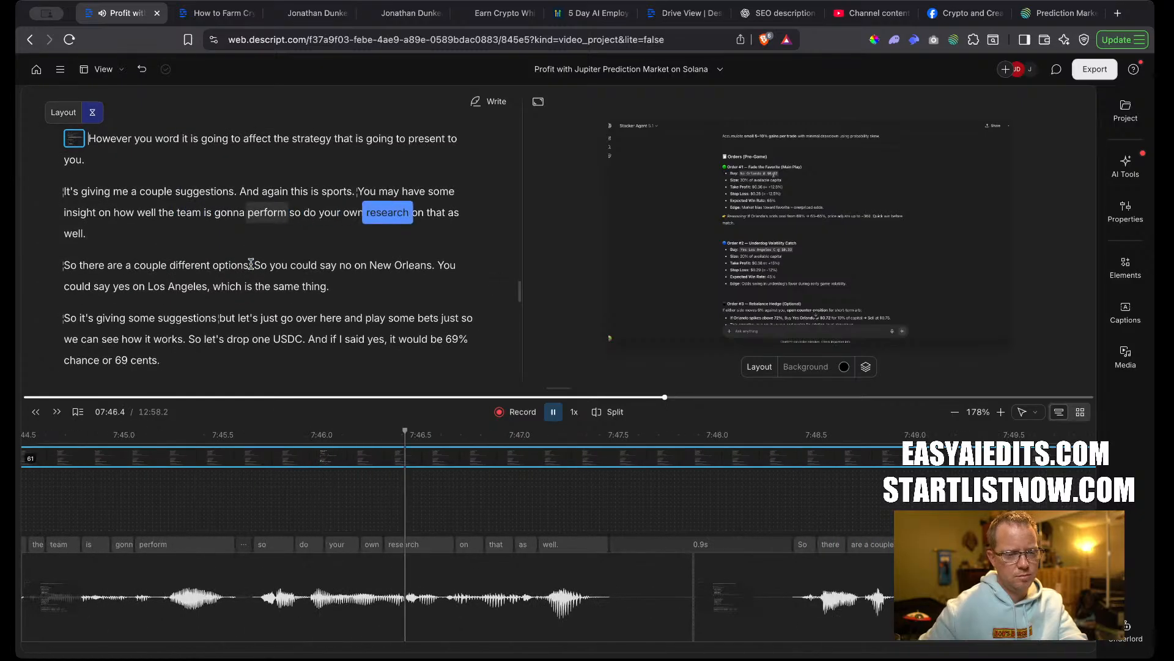
scroll(249, 263, down, 2)
click(553, 411)
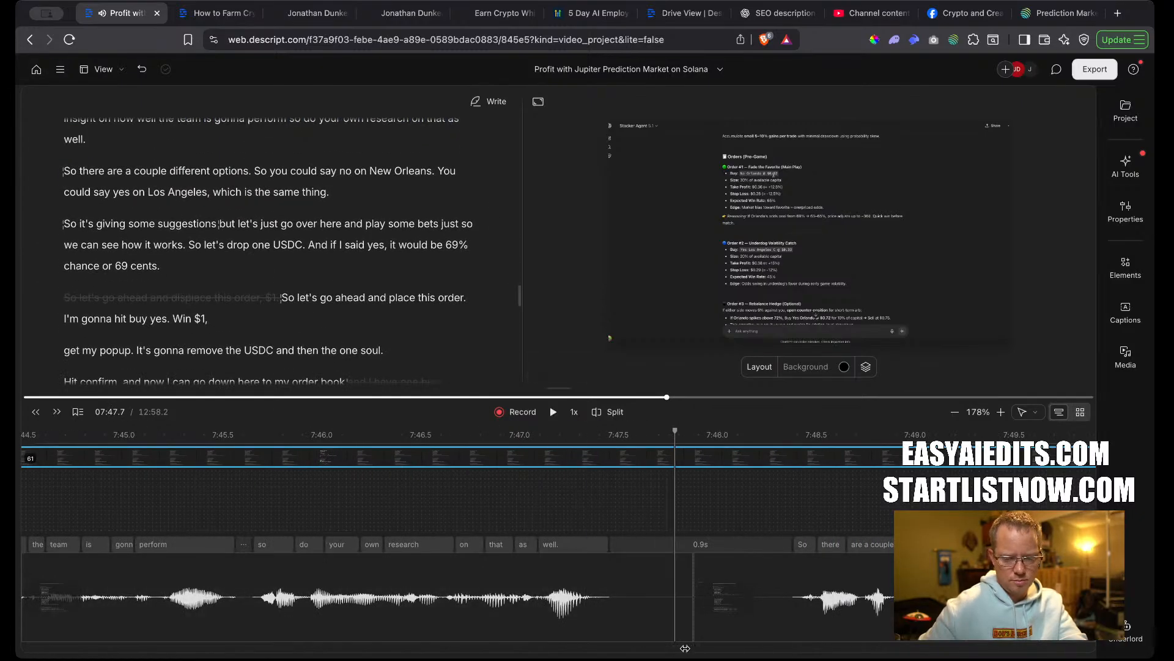
mouse_move(693, 612)
mouse_down()
mouse_move(630, 612)
mouse_move(702, 601)
mouse_up()
click(643, 607)
Insert a scene break before "So there are a couple different options" and play the passage back.
click(71, 208)
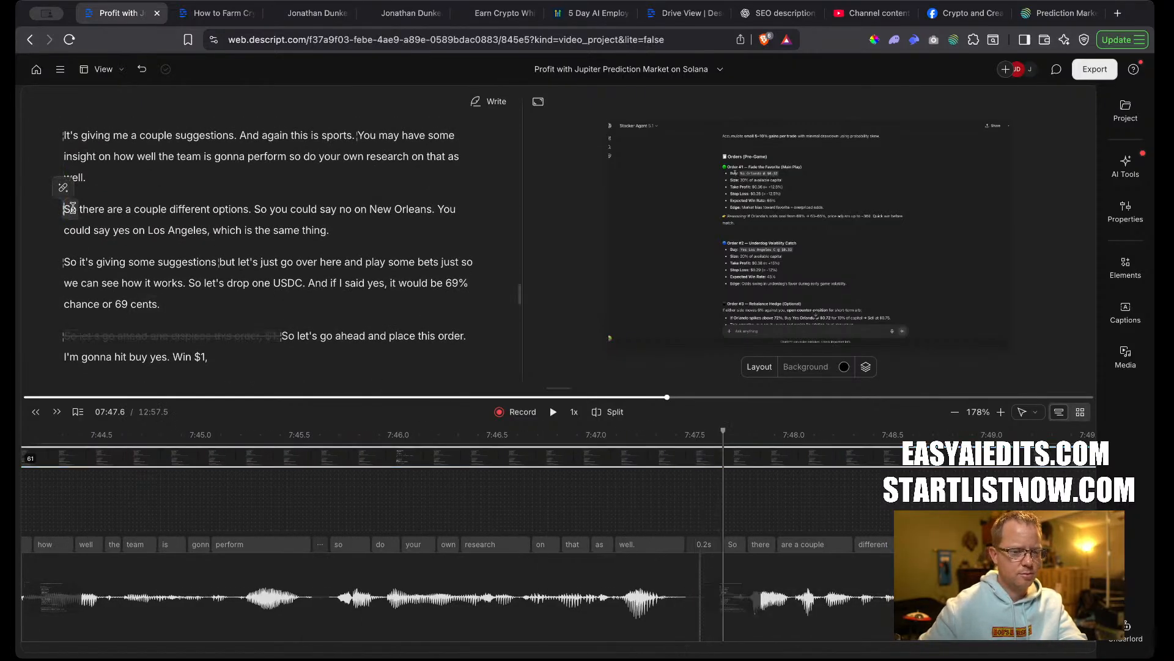
key(space)
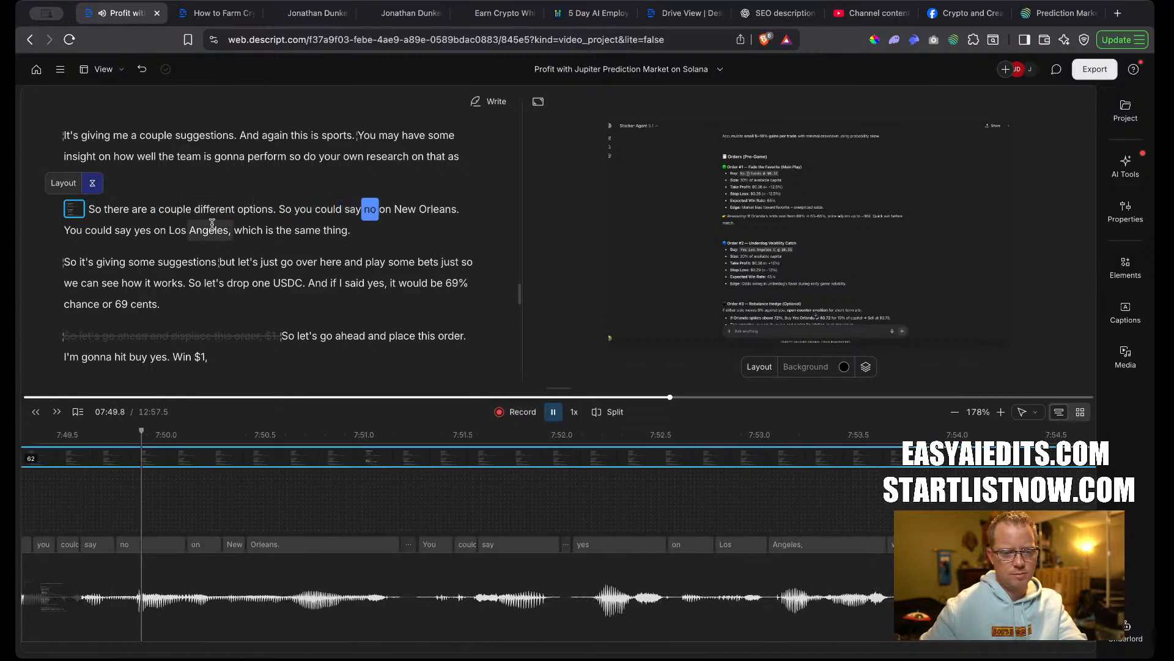
key(space)
Play on to the next paragraph and insert a scene break before "So it's giving some suggestions".
key(space)
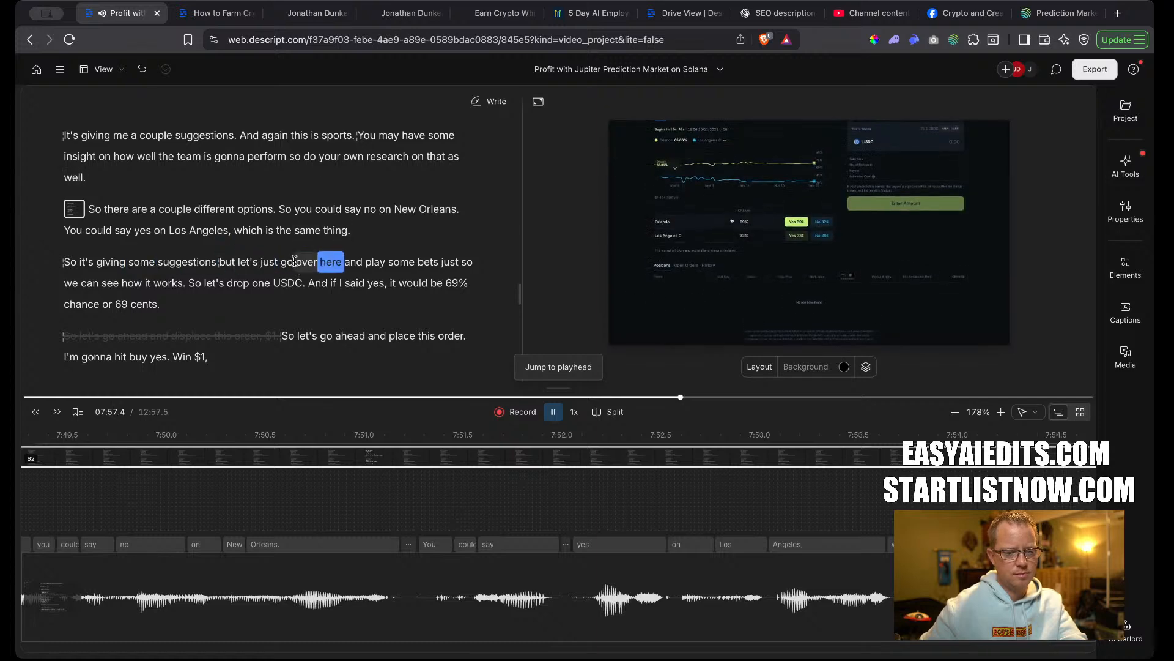
click(66, 261)
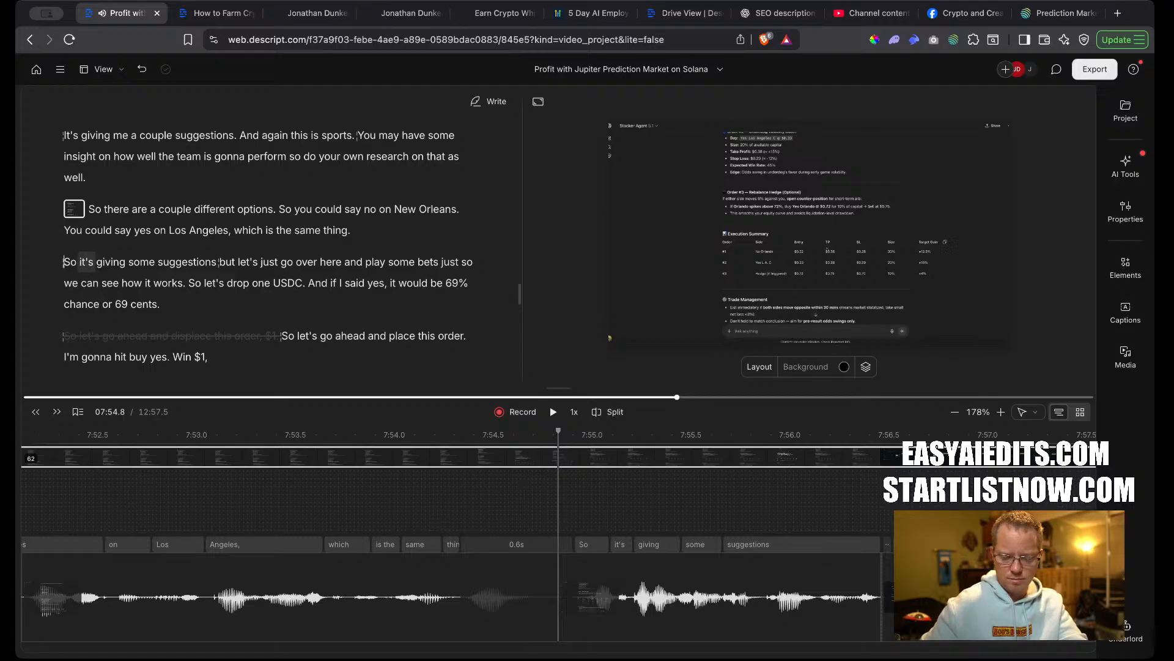
key(slash)
Remove the scene break before "So there are a couple different options" and play from there.
click(138, 155)
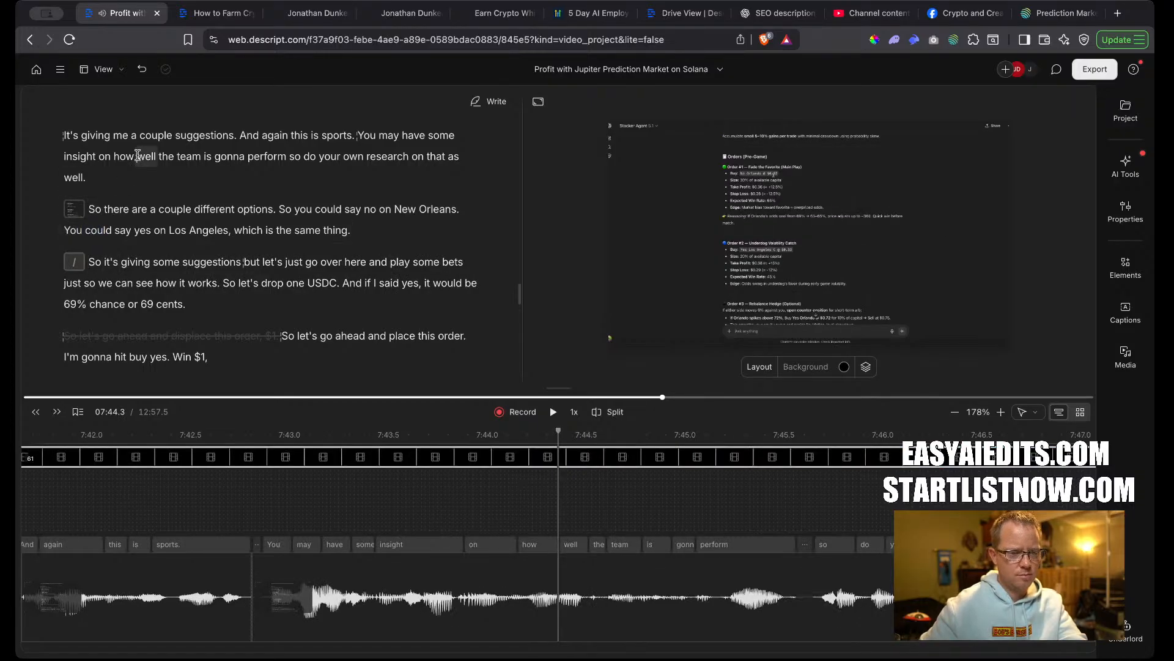
click(91, 207)
key(BackSpace)
key(space)
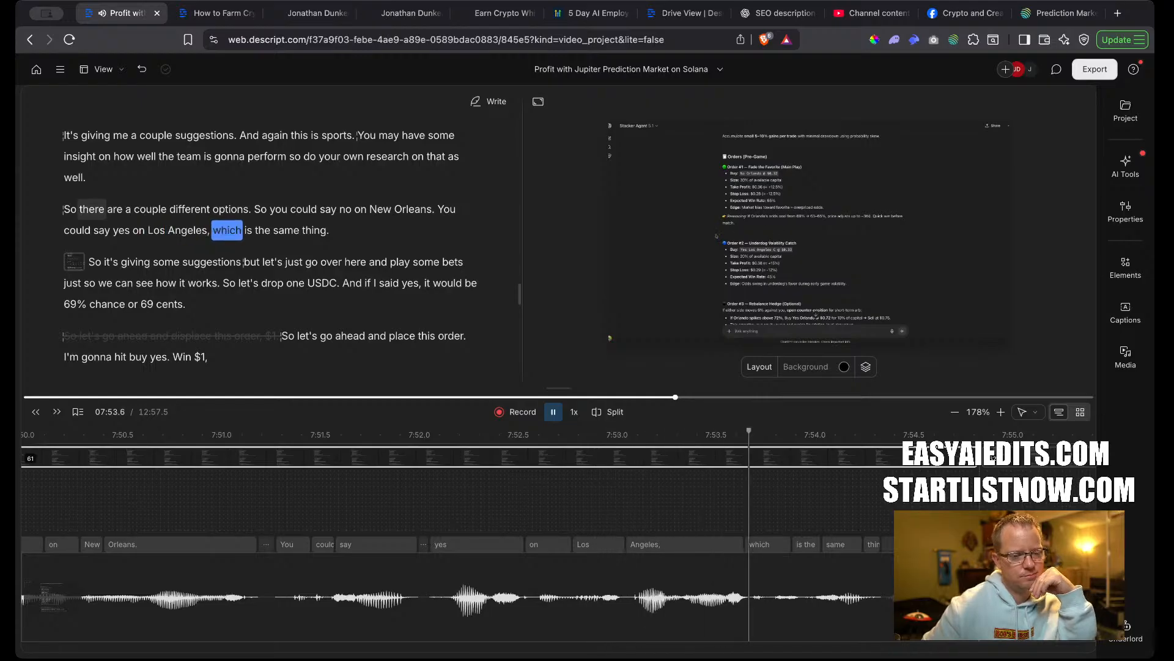
Remove the comma after "You could say yes on Los Angeles" and continue playback into the next scene.
key(space)
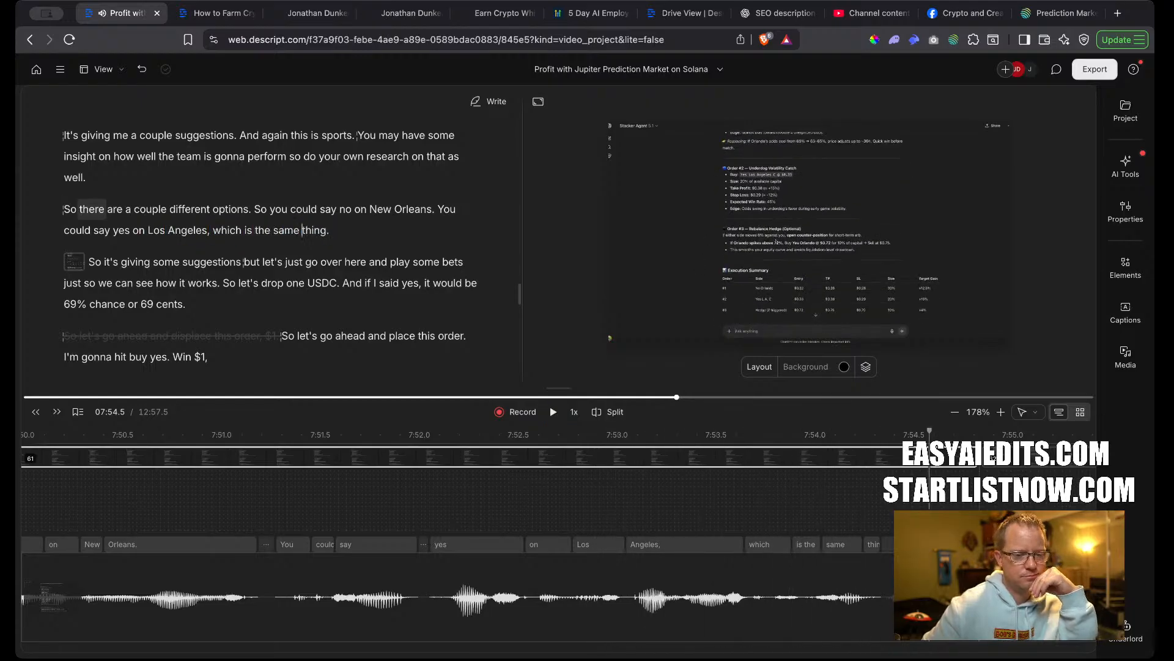
click(211, 228)
key(space)
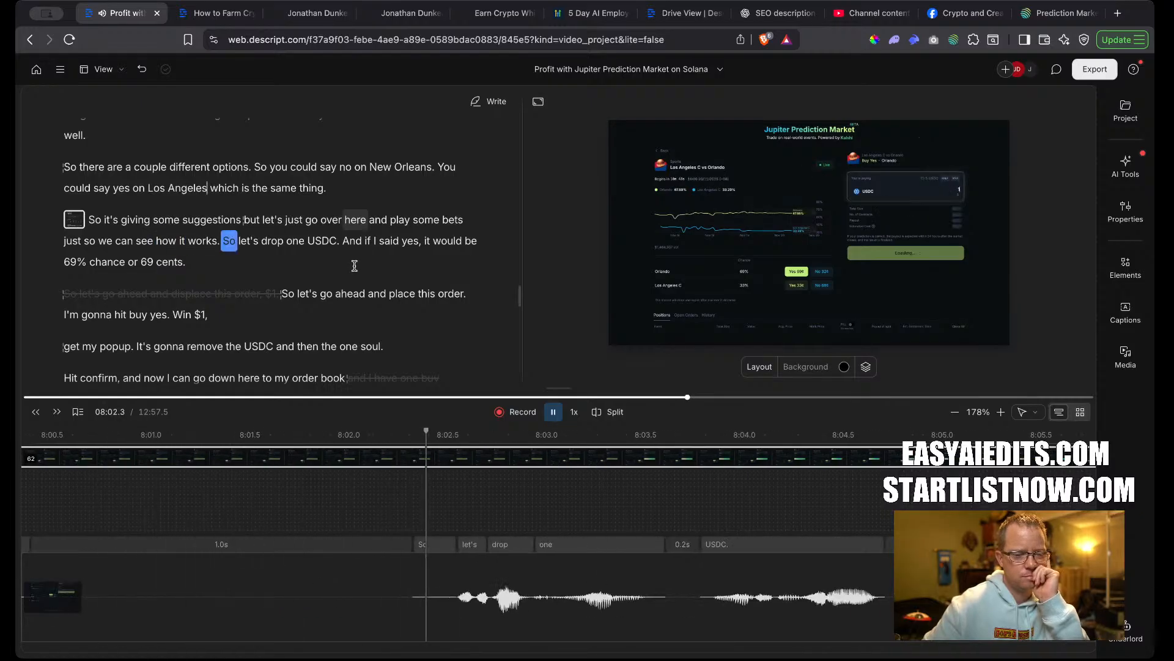
Start a new paragraph at "So let's drop one USDC", delete its opening "So" and put a scene break before it.
key(space)
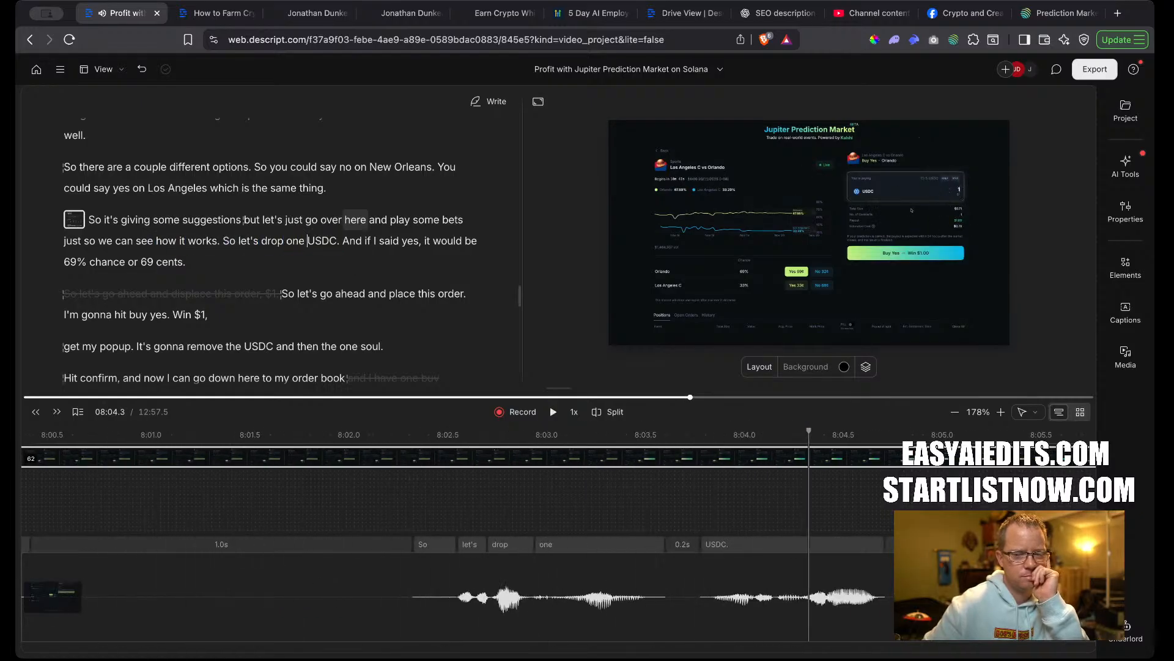
click(224, 240)
key(Return)
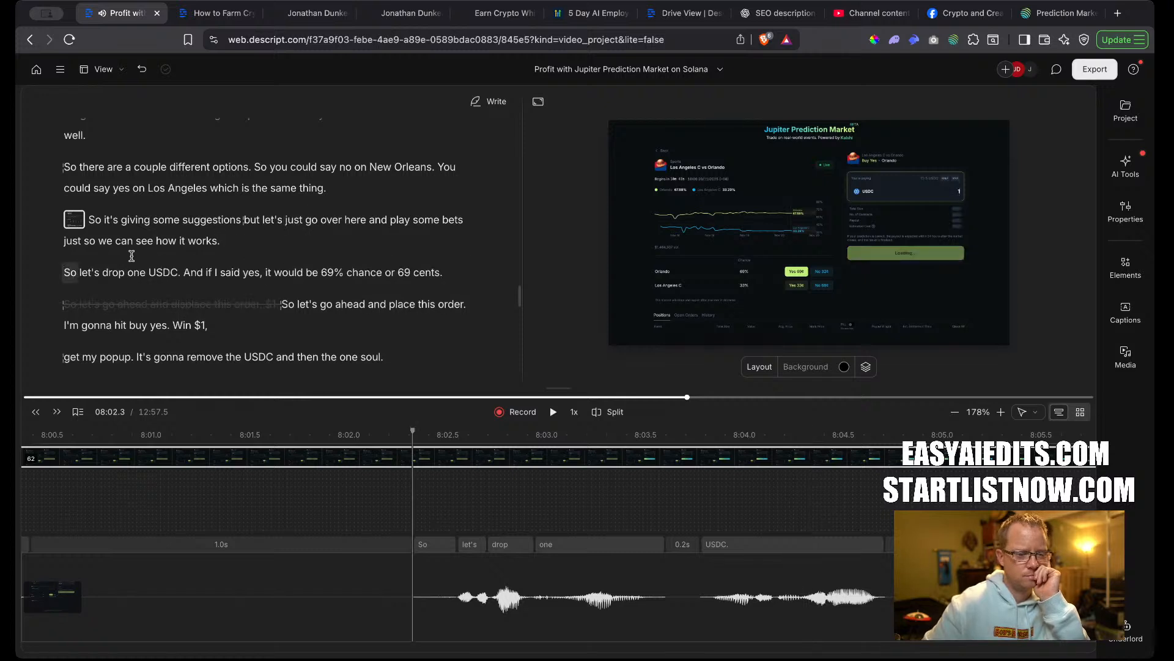
double_click(70, 273)
key(BackSpace)
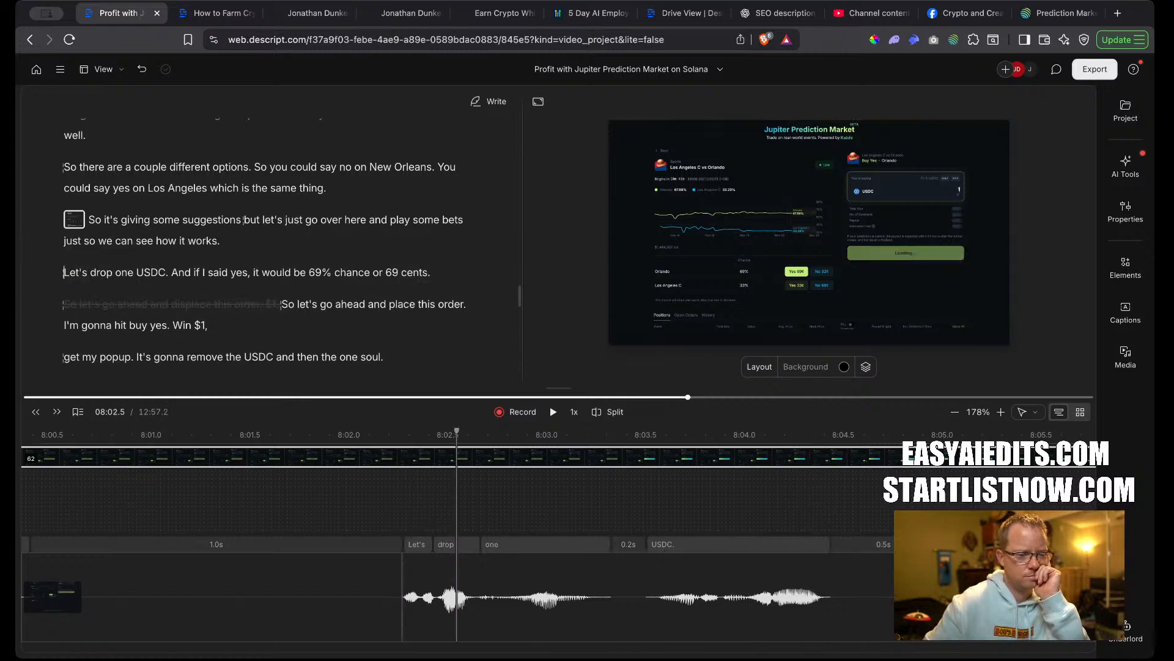
key(slash)
Play from "how it works" and trim most of the 1.0 s pause before "Let's drop one USDC".
double_click(166, 241)
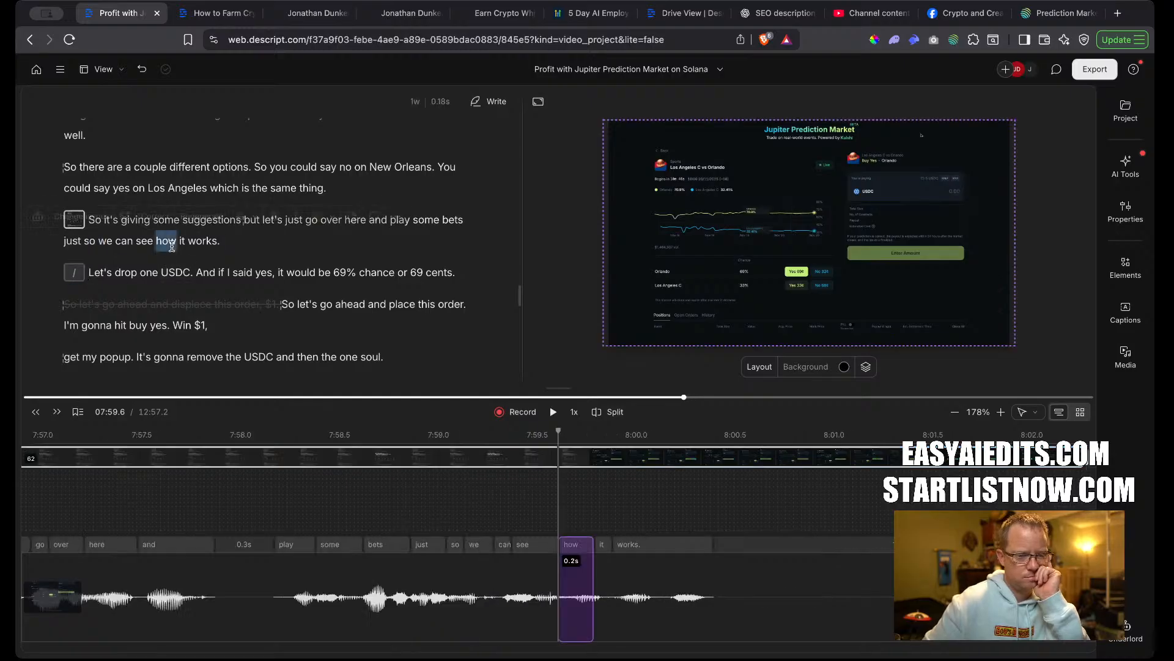
key(space)
key(space)
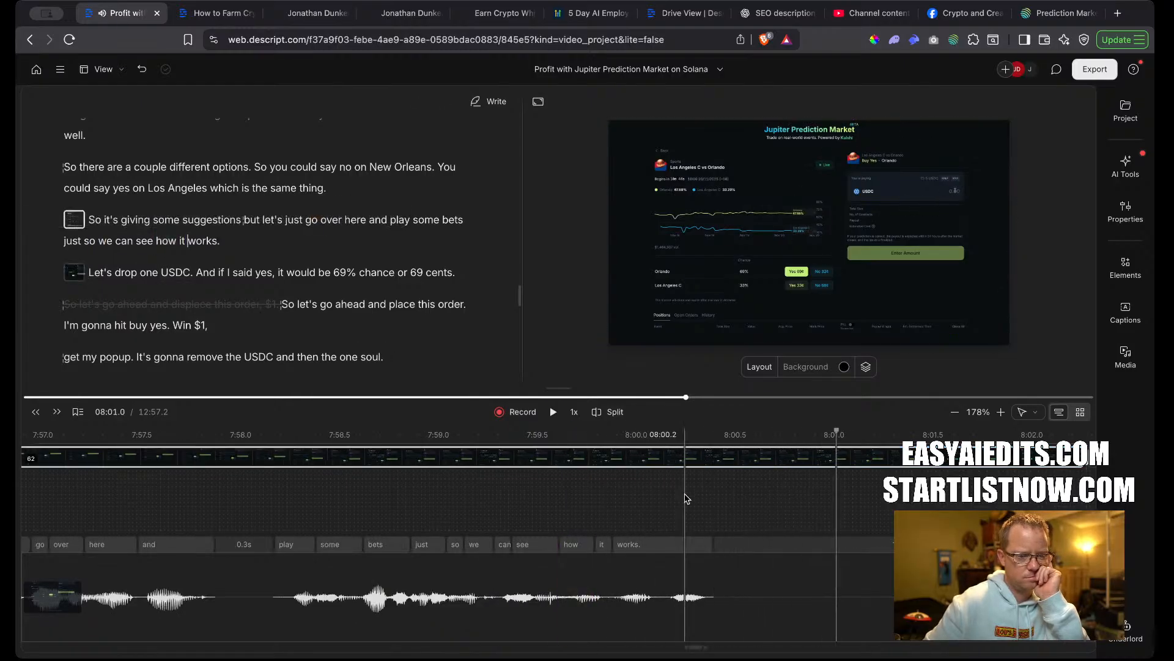
scroll(706, 635, right, 5)
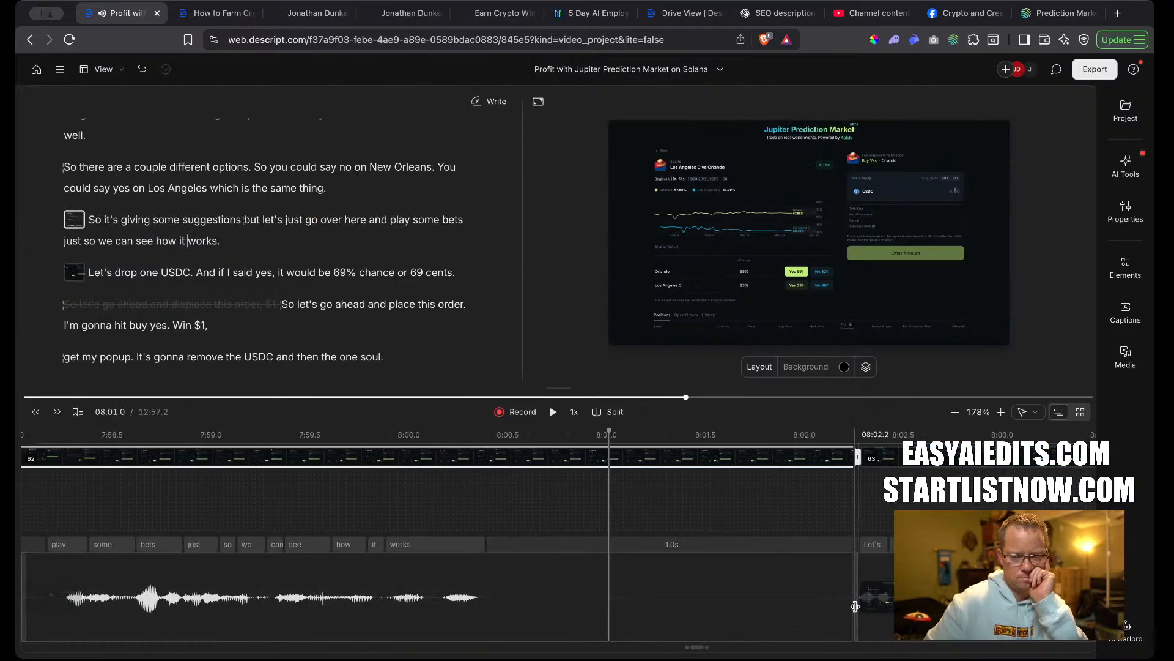
drag(581, 608, 503, 598)
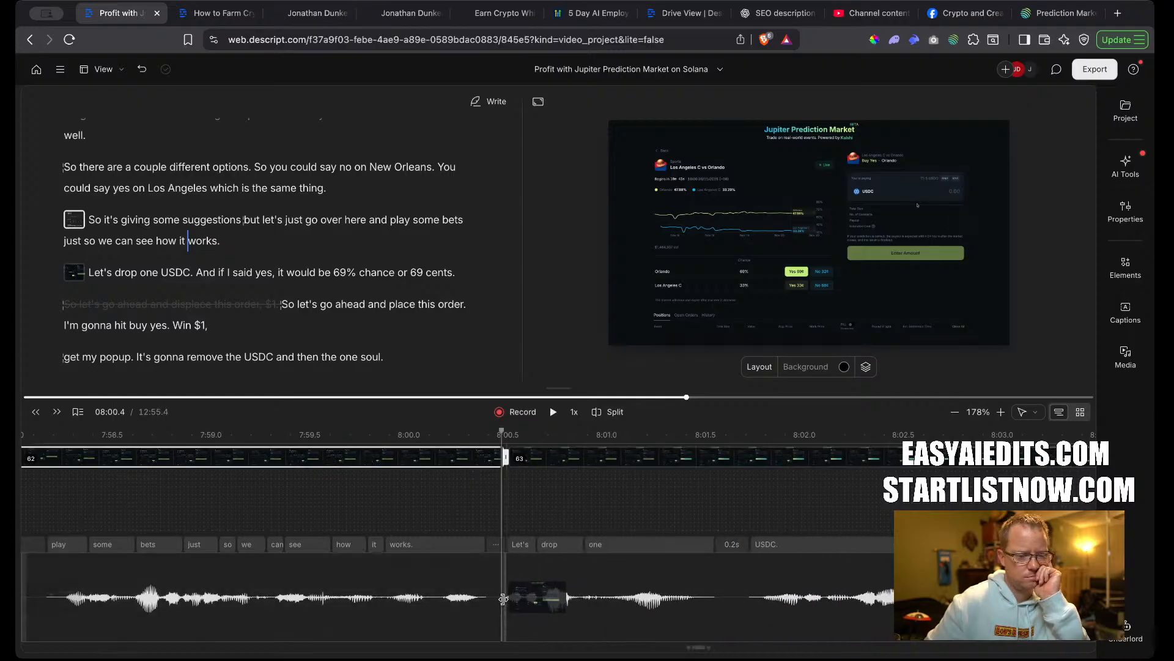
Play through the new scene and remove the comma after "And if I said yes".
key(space)
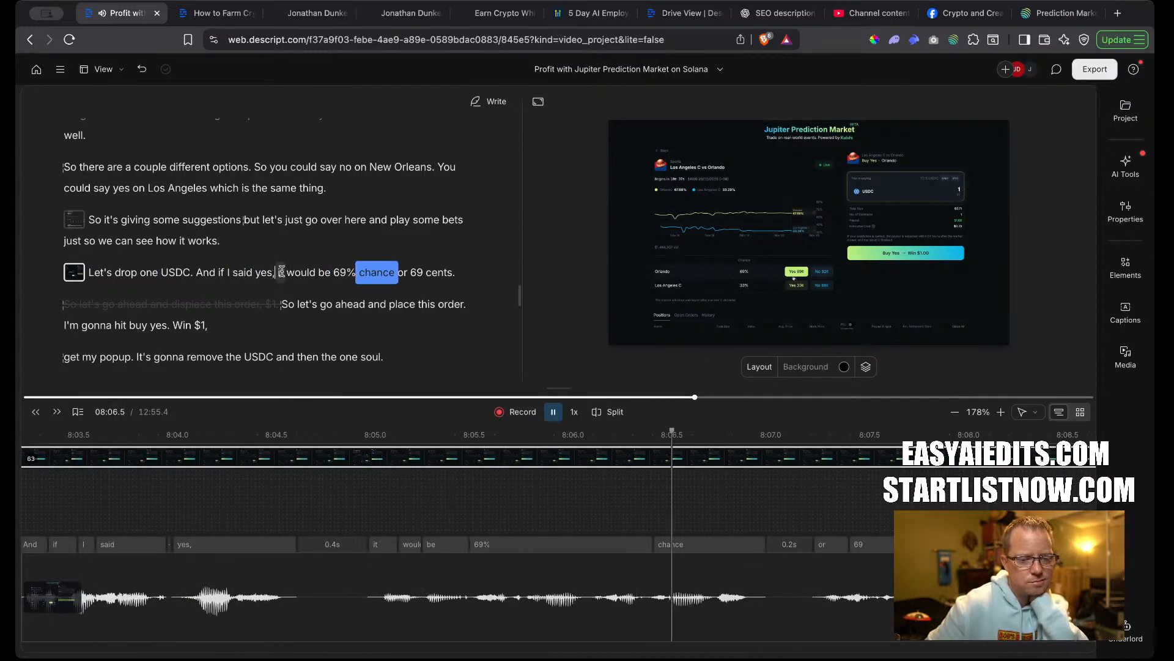
key(BackSpace)
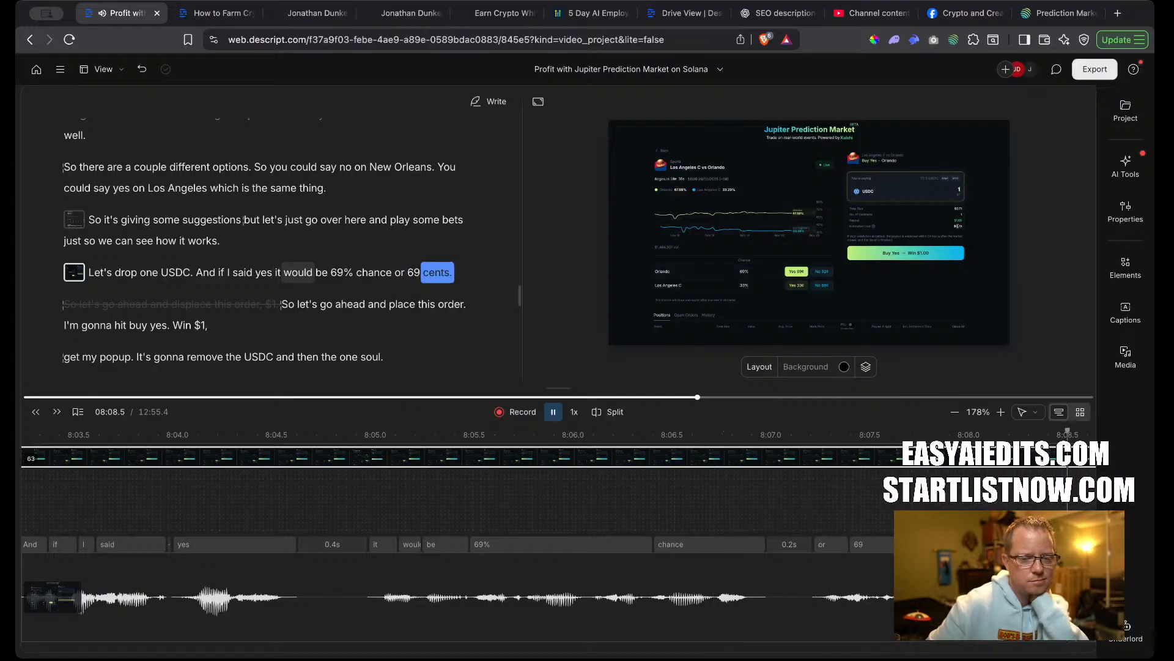
key(space)
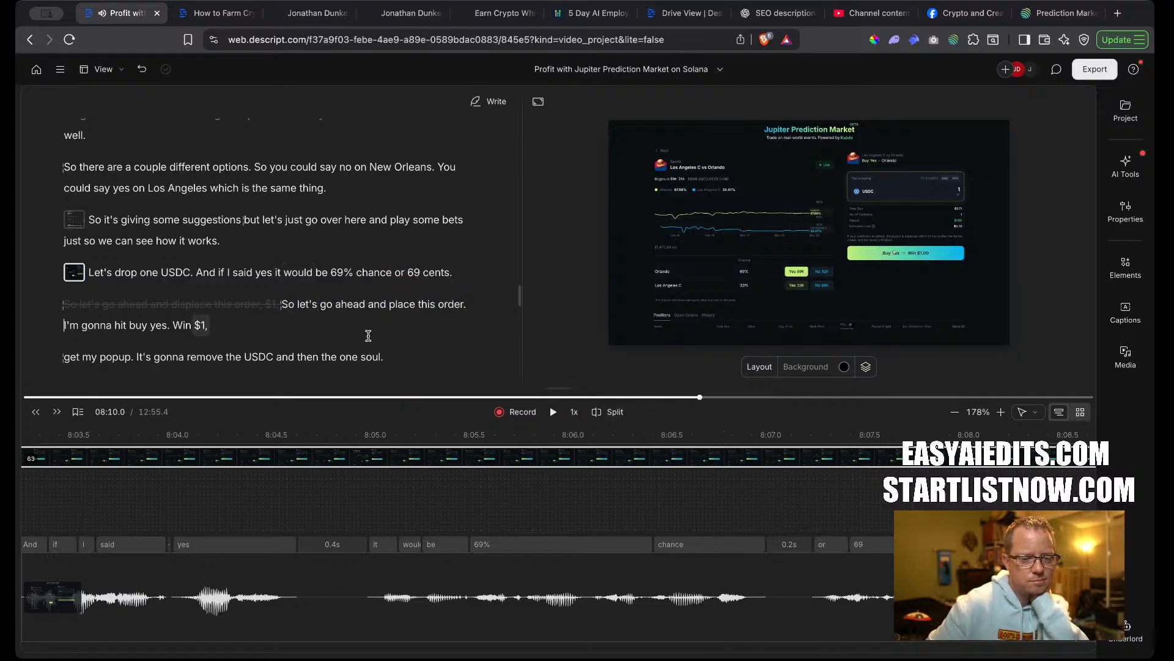
Permanently remove the struck-out retake before "So let's go ahead and place this order" and insert a scene break there.
mouse_move(274, 305)
click(183, 278)
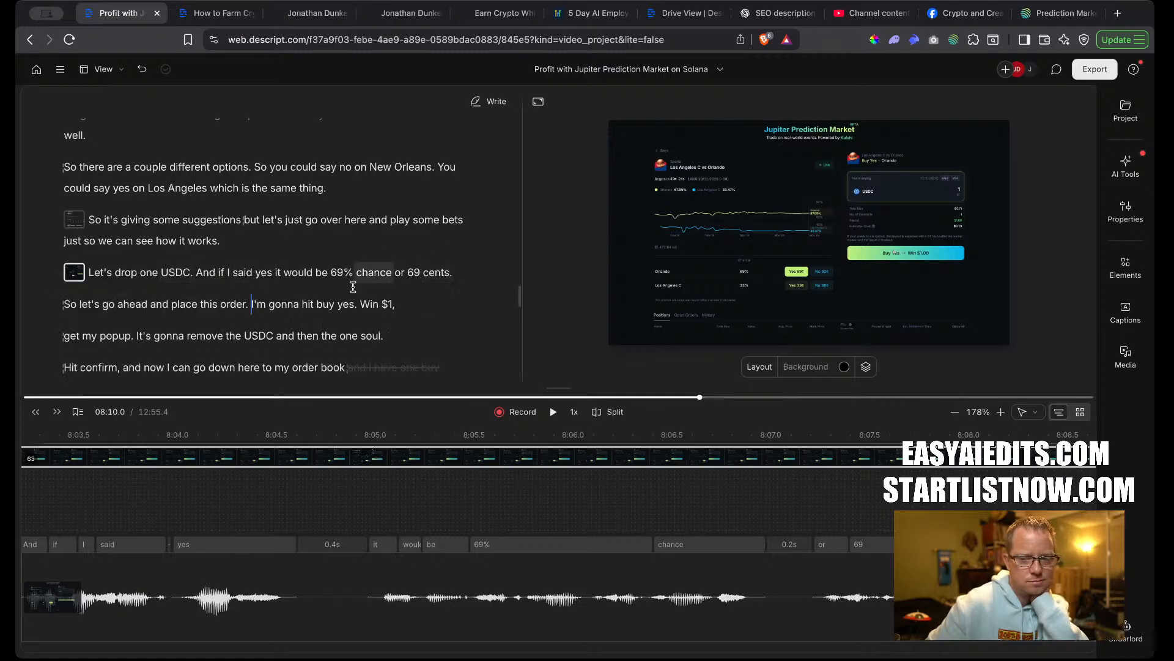
key(space)
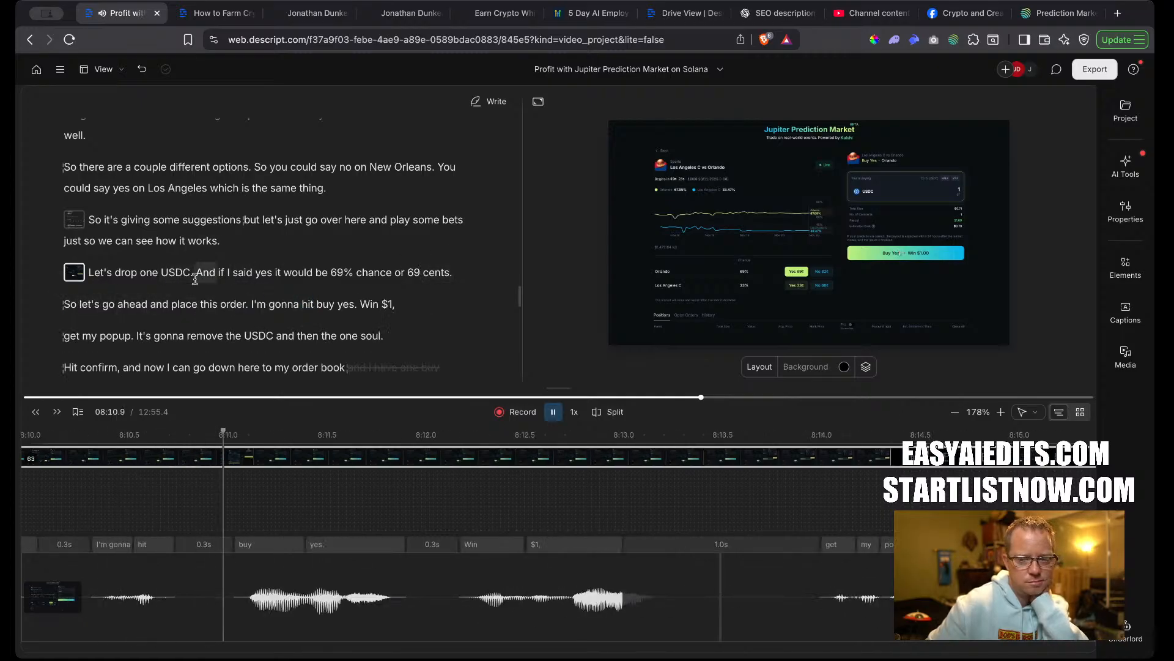
click(65, 306)
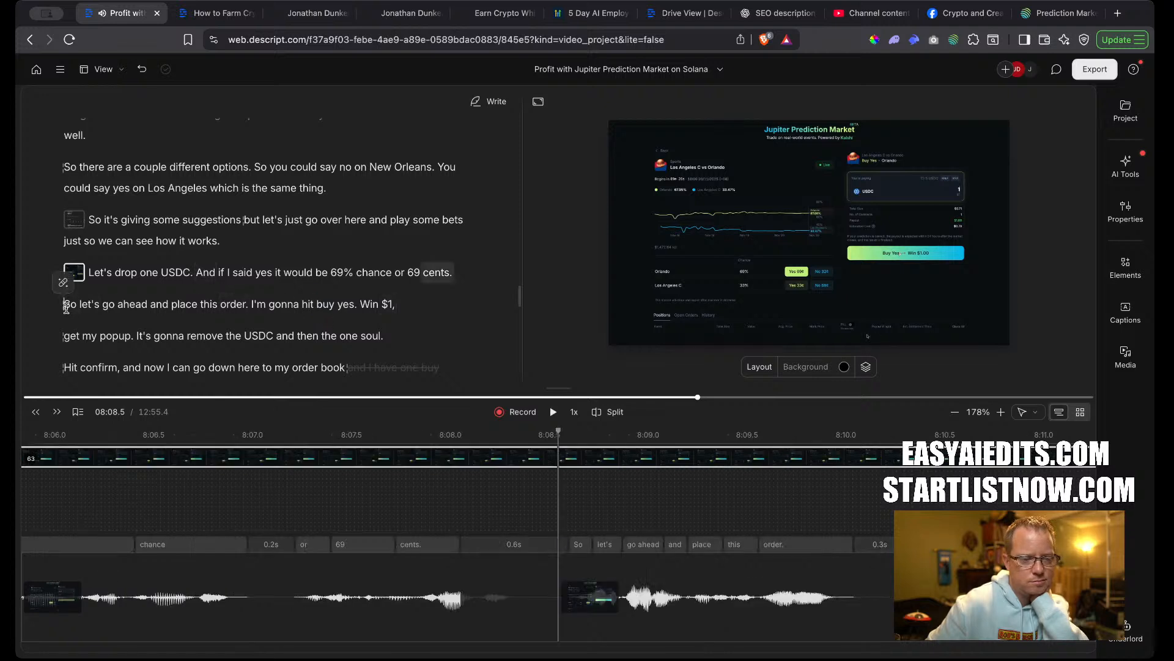
text(/)
Play on through the order passage and correct the transcript word "soul" to "SOL".
key(space)
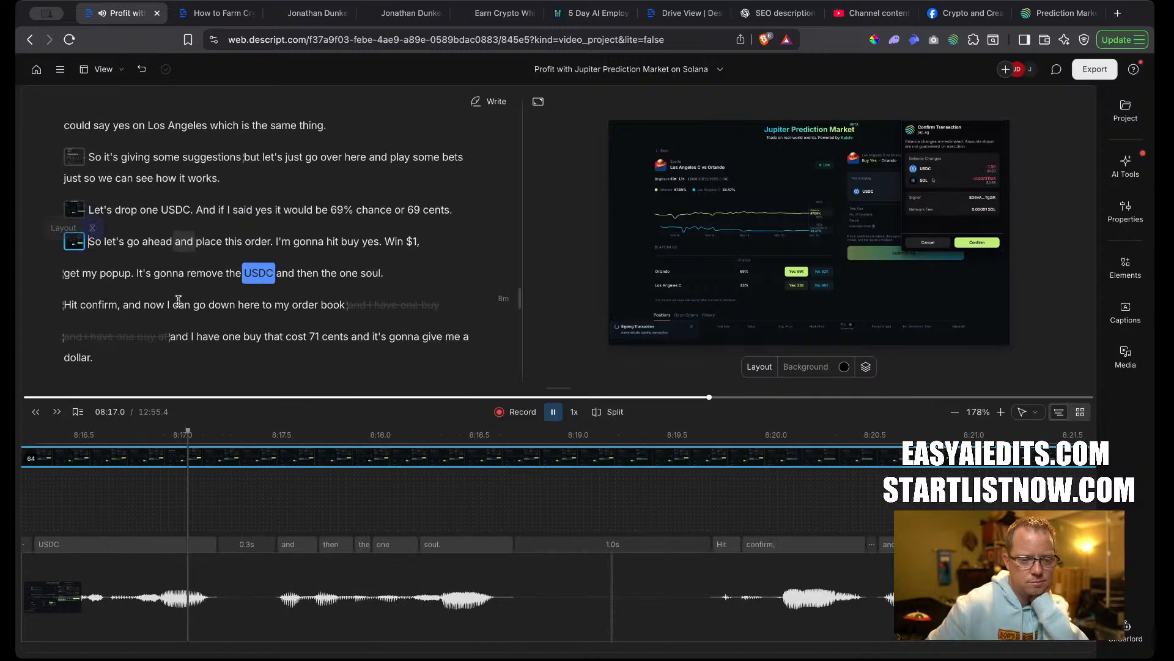
double_click(370, 271)
click(309, 244)
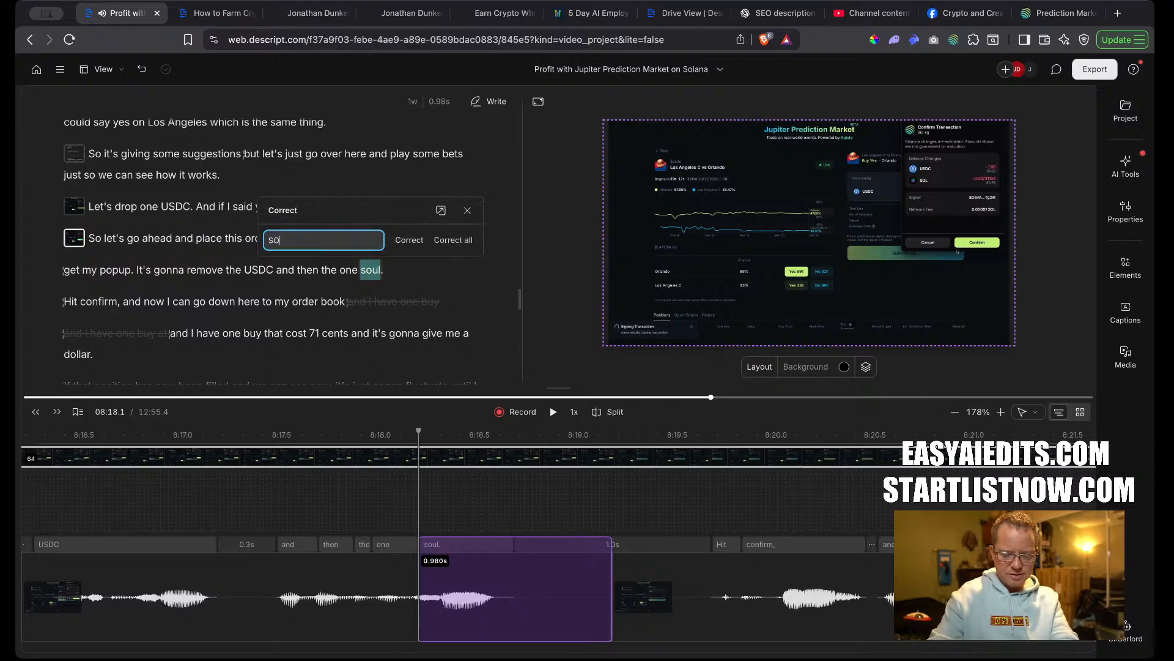
text(SOL)
key(Return)
Shorten the pause between "SOL." and "Hit confirm" to about 0.2 s and remove the comma after "confirm".
key(space)
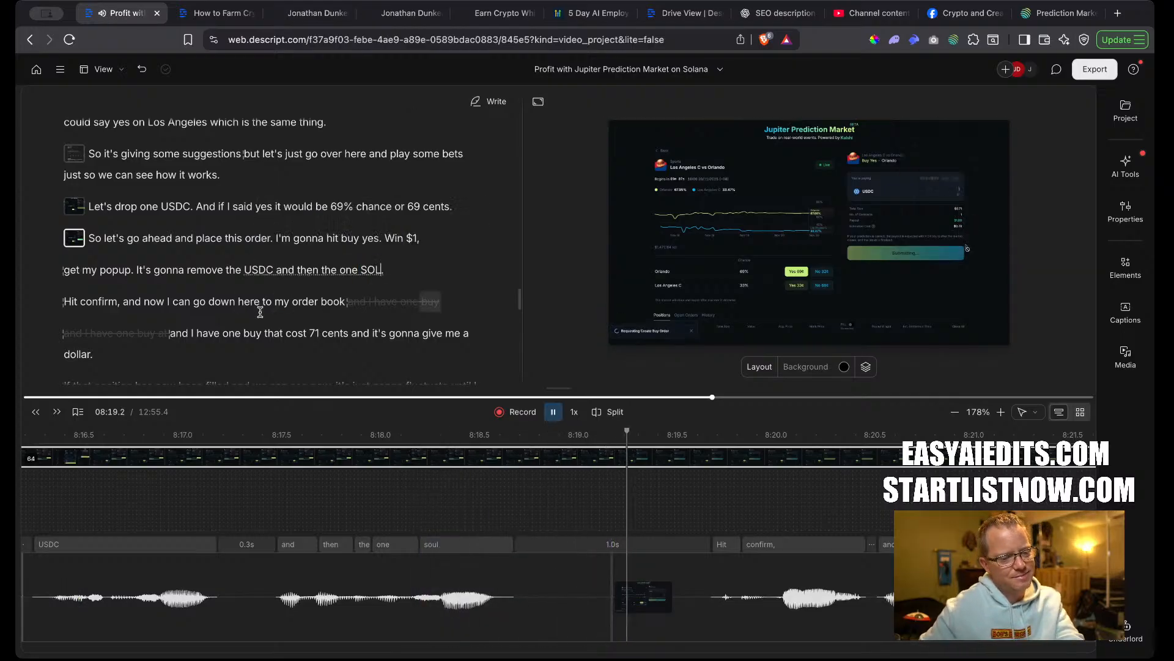
key(space)
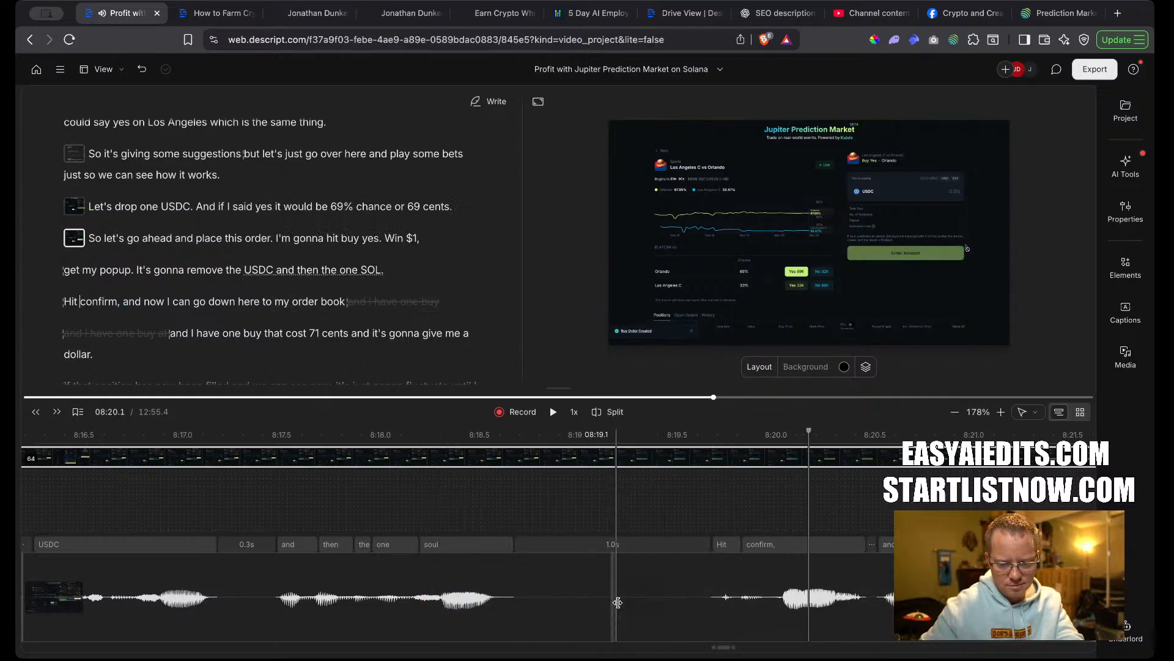
drag(621, 604, 596, 604)
key(space)
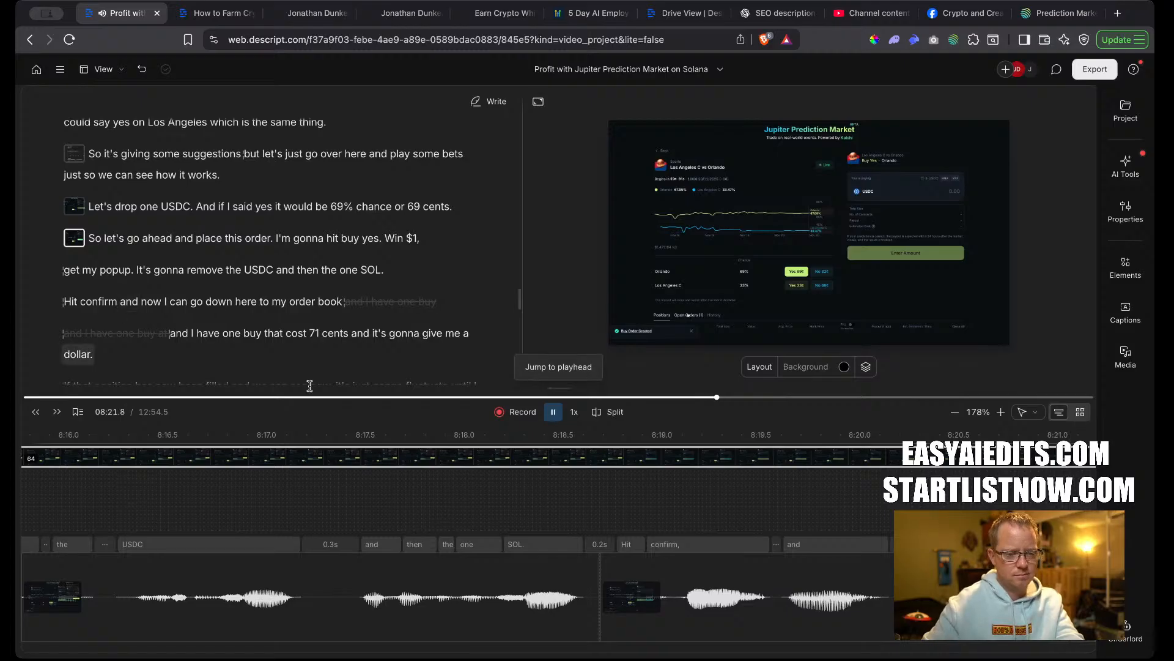
Split the audio on both sides of the silence between "Hit confirm and" and "now", and delete that silent section.
key(space)
scroll(392, 534, right, 5)
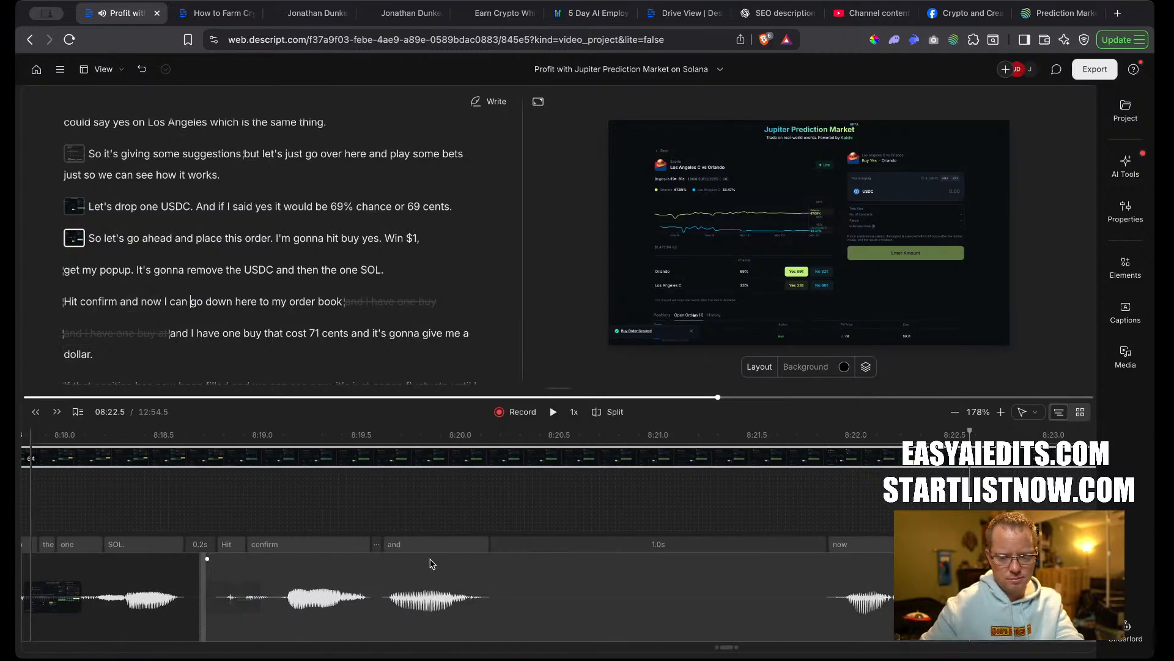
click(524, 611)
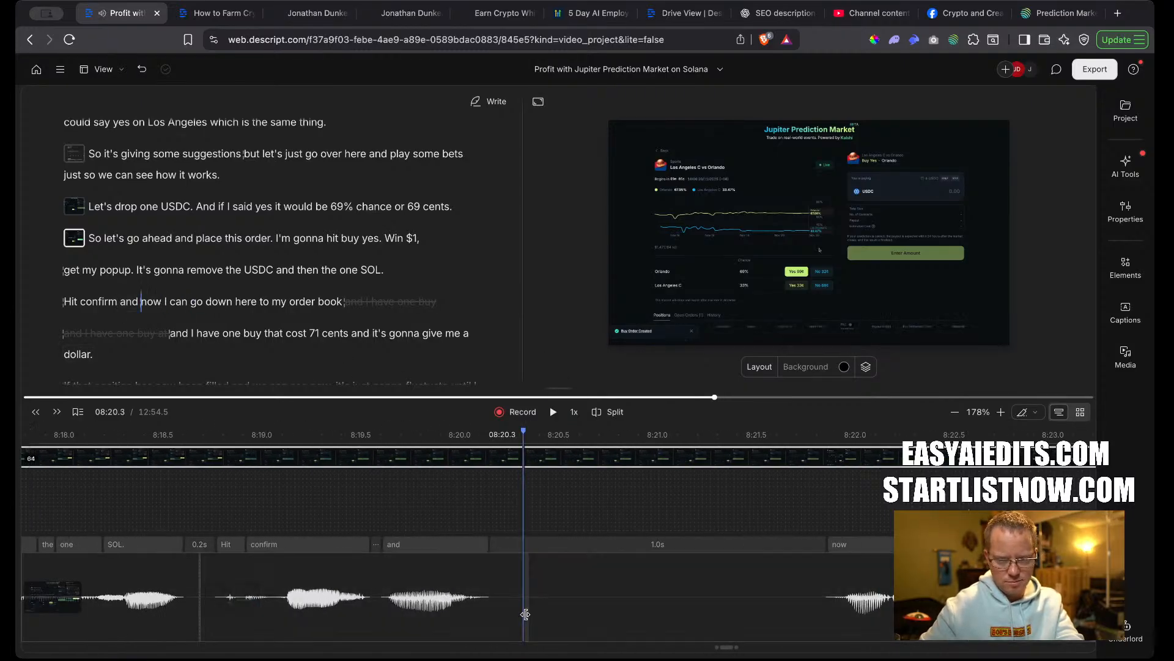
click(805, 597)
key(a)
click(710, 616)
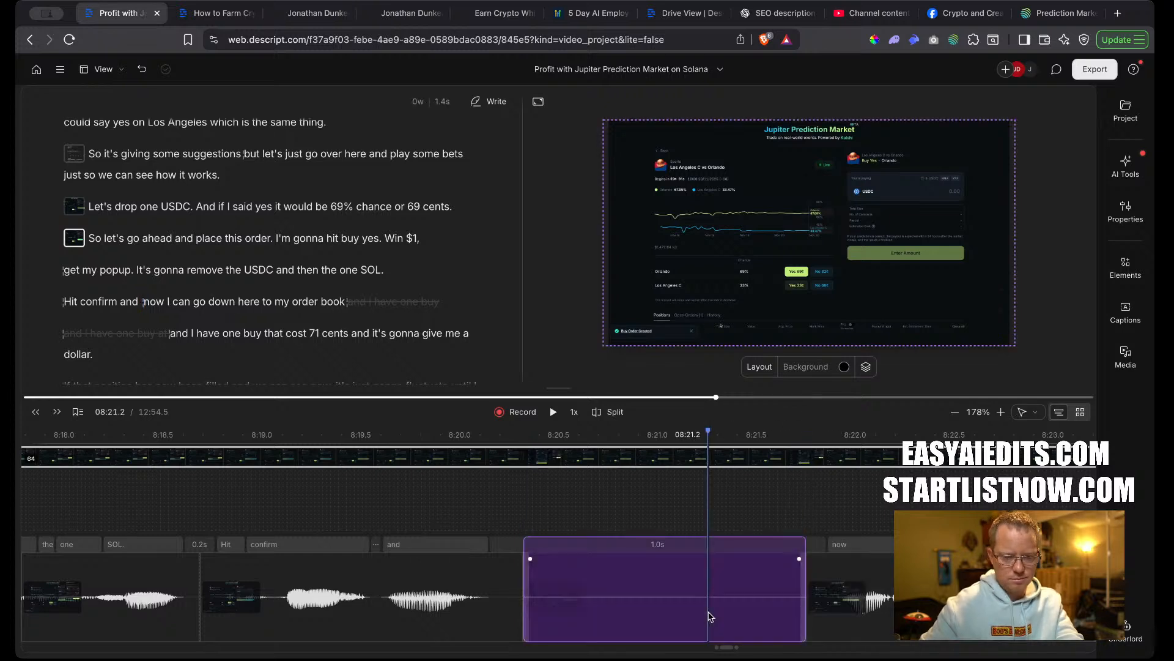
key(BackSpace)
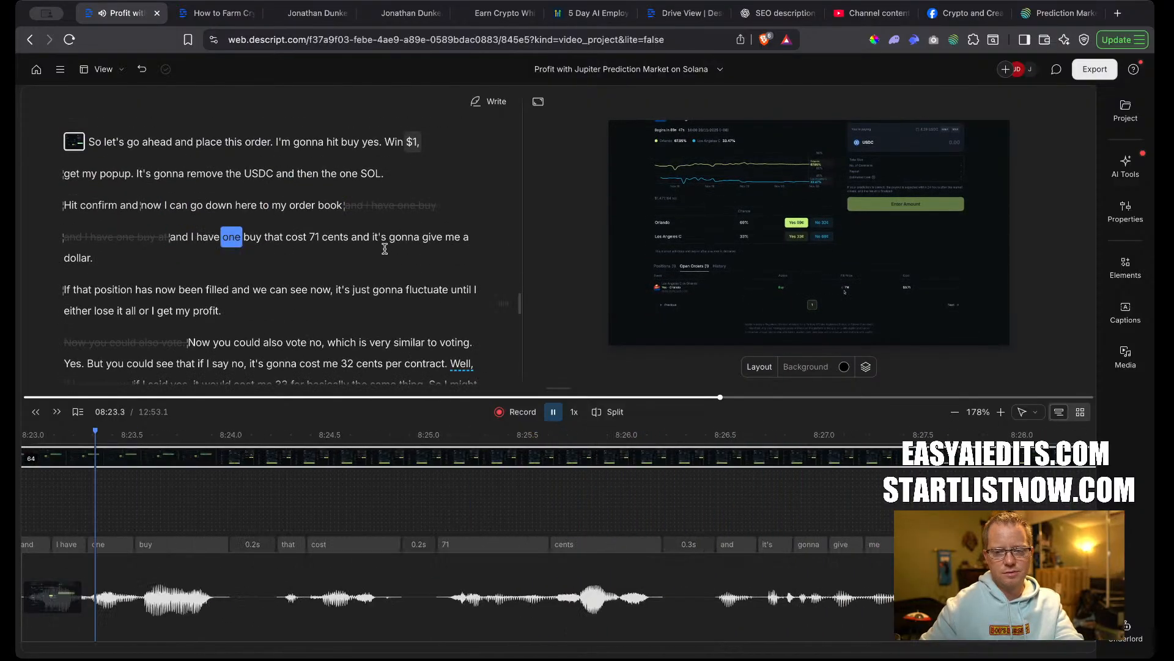
Permanently remove both struck-out "and I have one buy" retakes after "order book" and replay from there.
key(space)
mouse_move(364, 209)
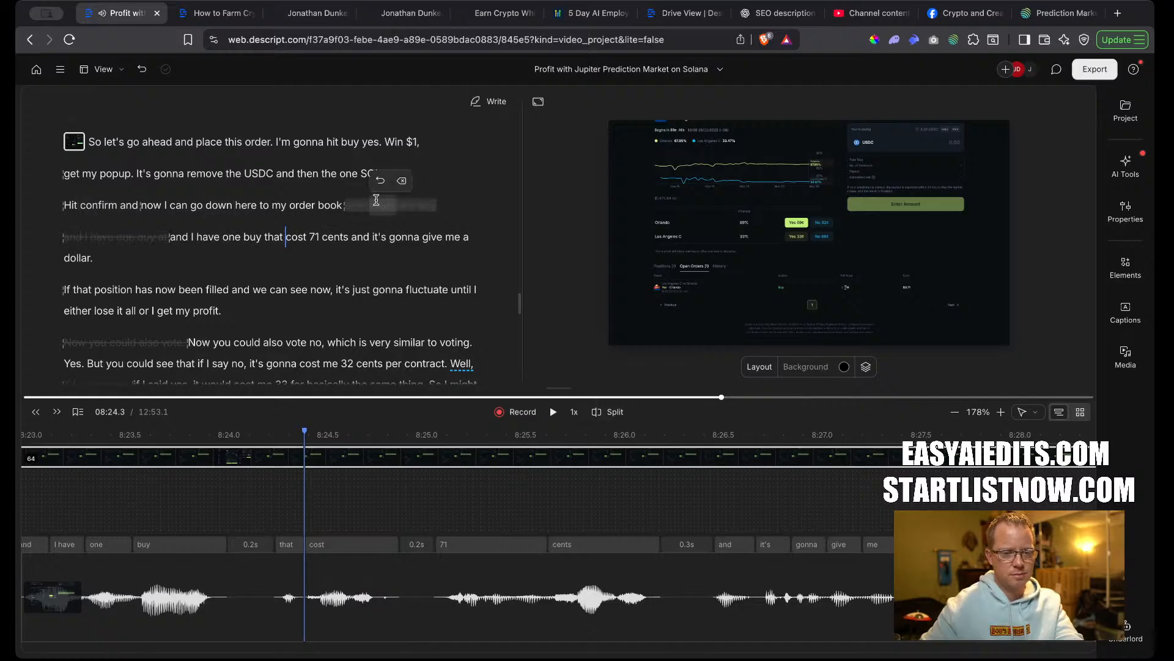
click(402, 182)
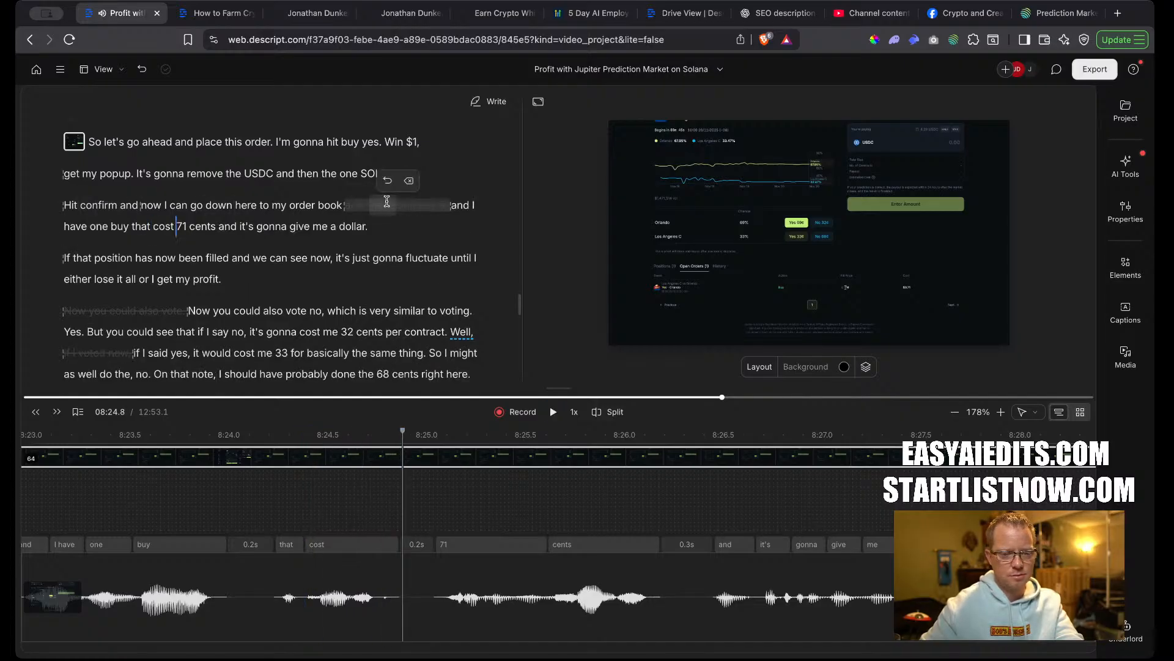
click(411, 184)
click(329, 207)
key(space)
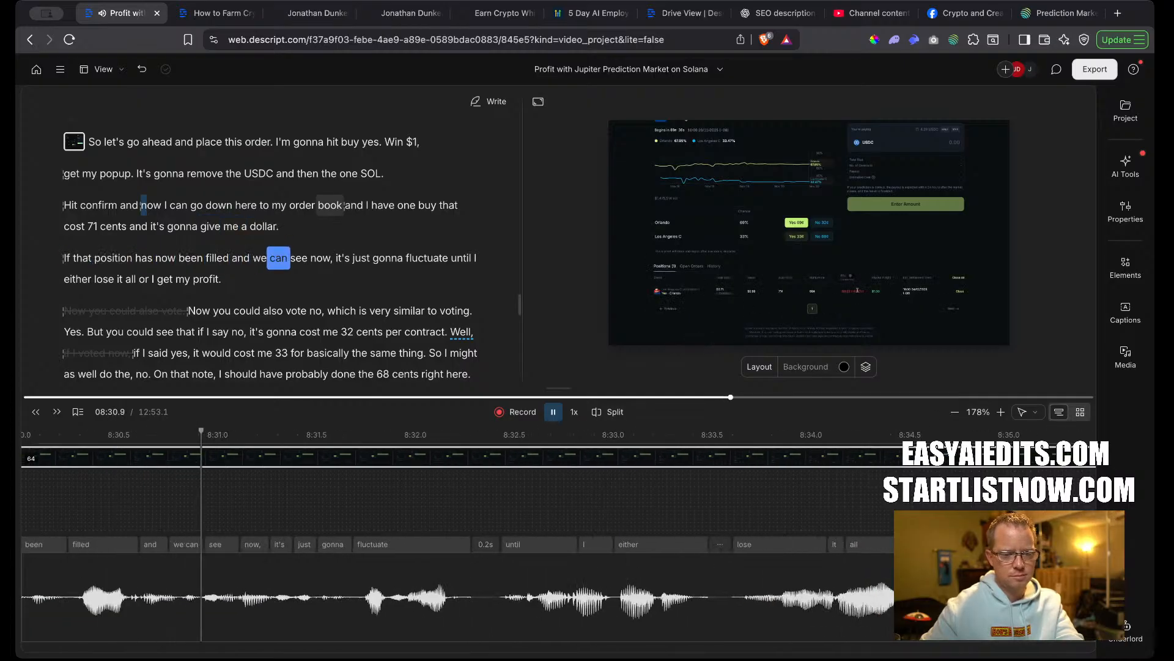
Remove the comma after "we can see now" and play the sentence back.
key(space)
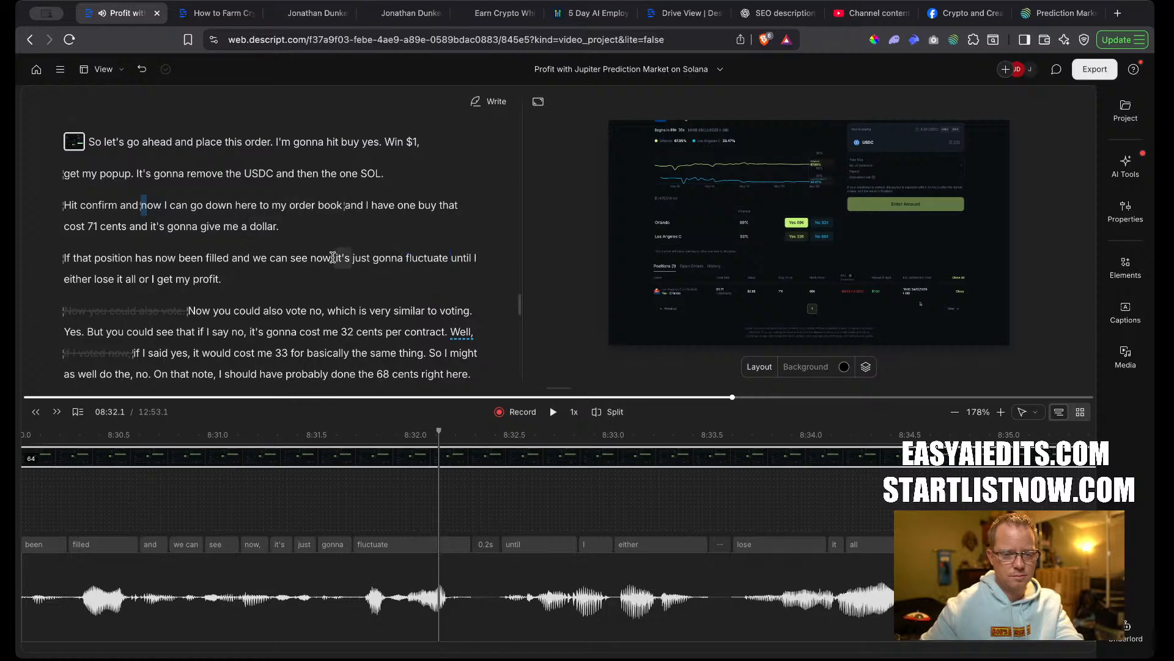
key(BackSpace)
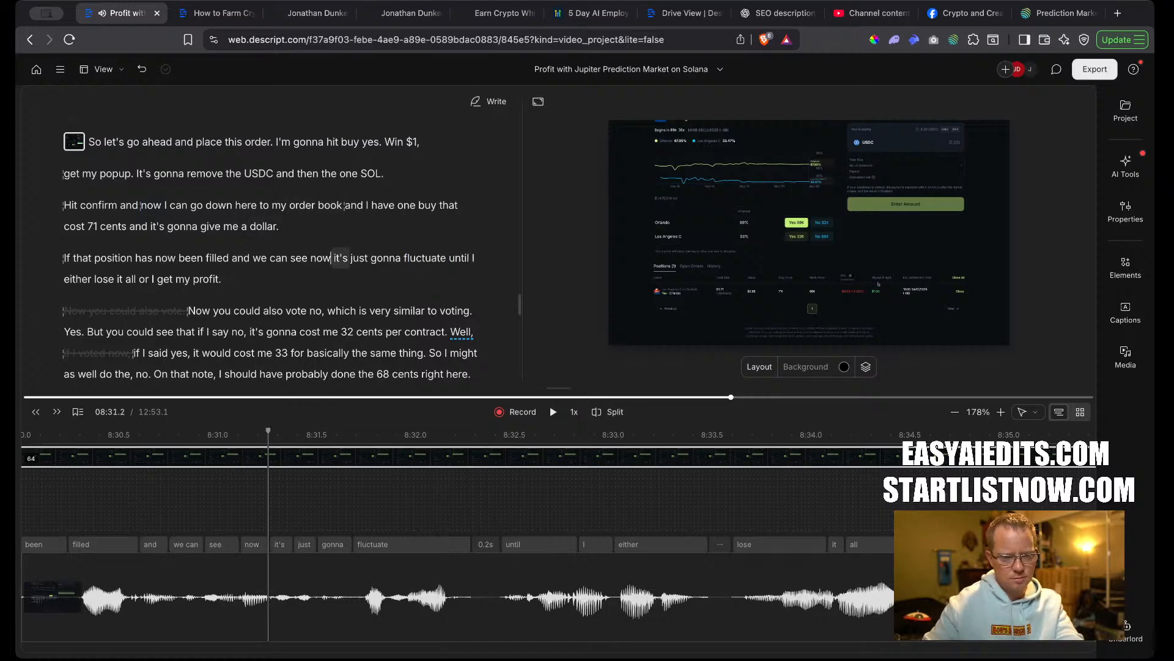
key(space)
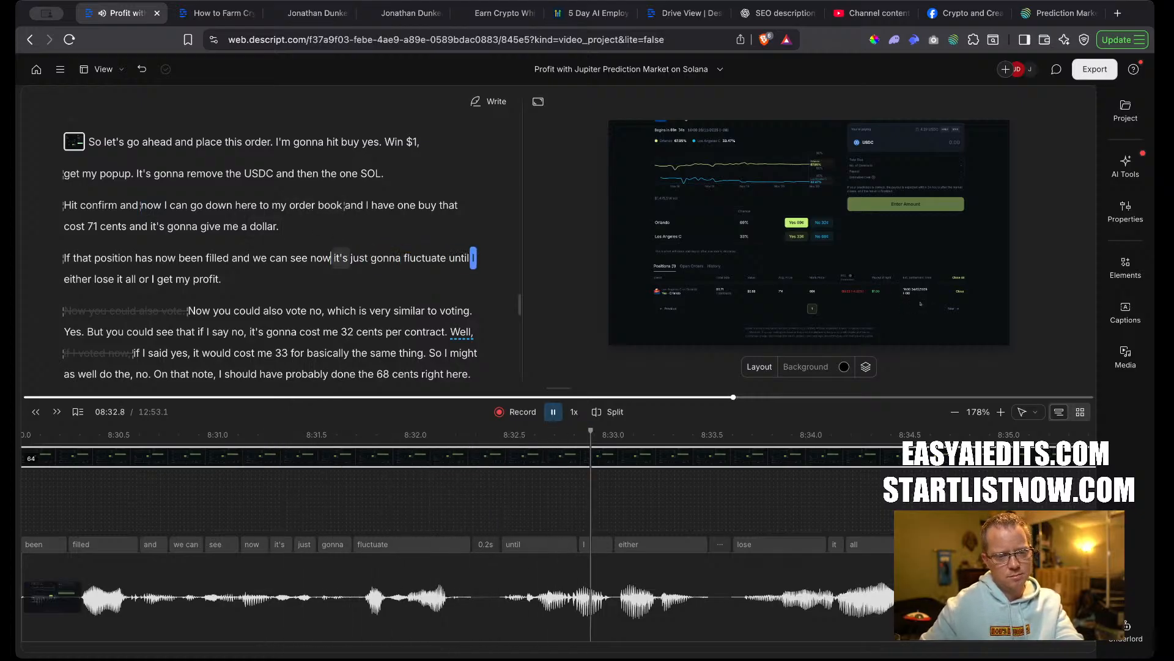
key(space)
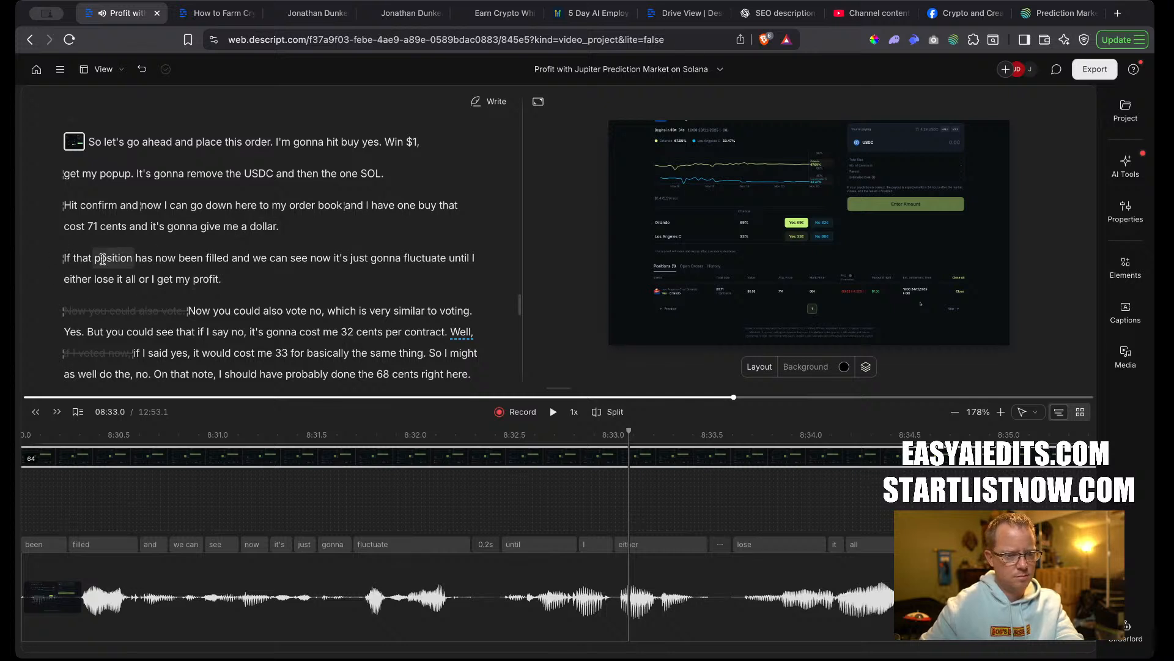
Replay the start of "If that position" and shorten the pause before it to about 0.3 s.
click(64, 258)
key(space)
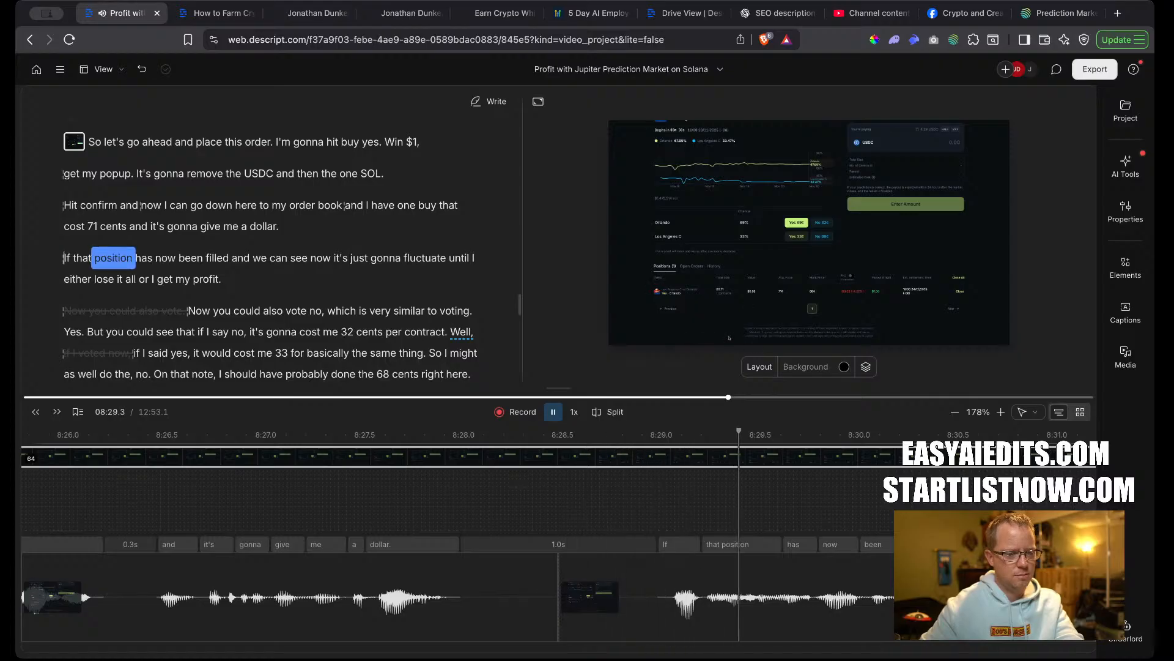
key(space)
mouse_move(564, 624)
mouse_down()
mouse_move(638, 617)
mouse_move(543, 609)
mouse_move(555, 609)
mouse_up()
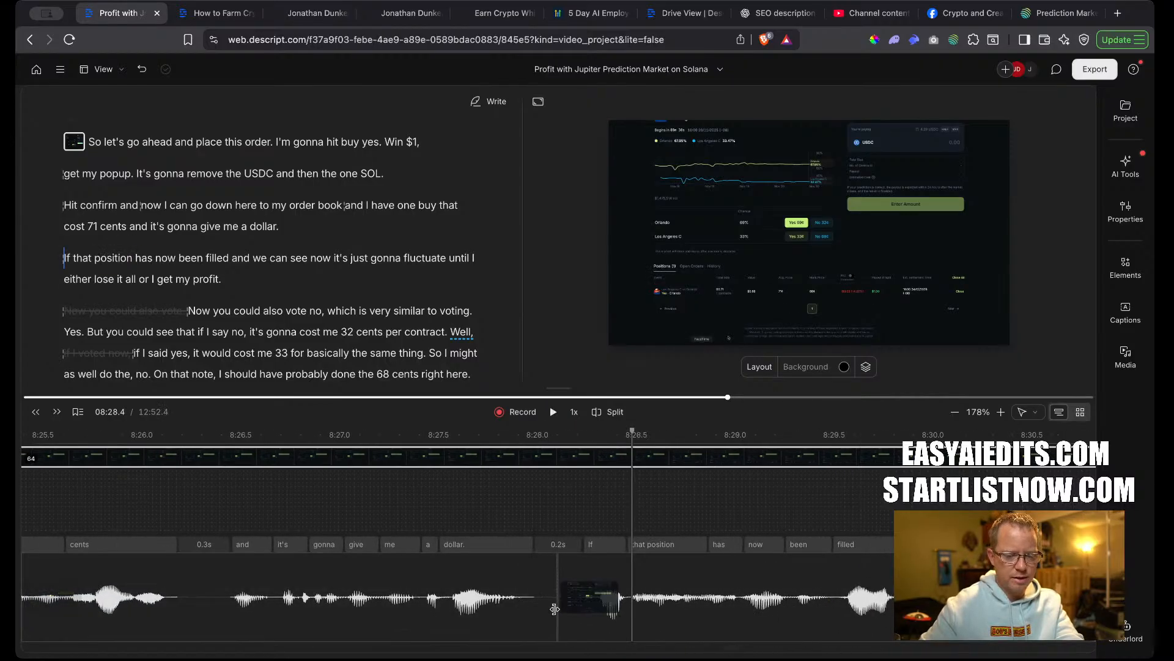
click(477, 603)
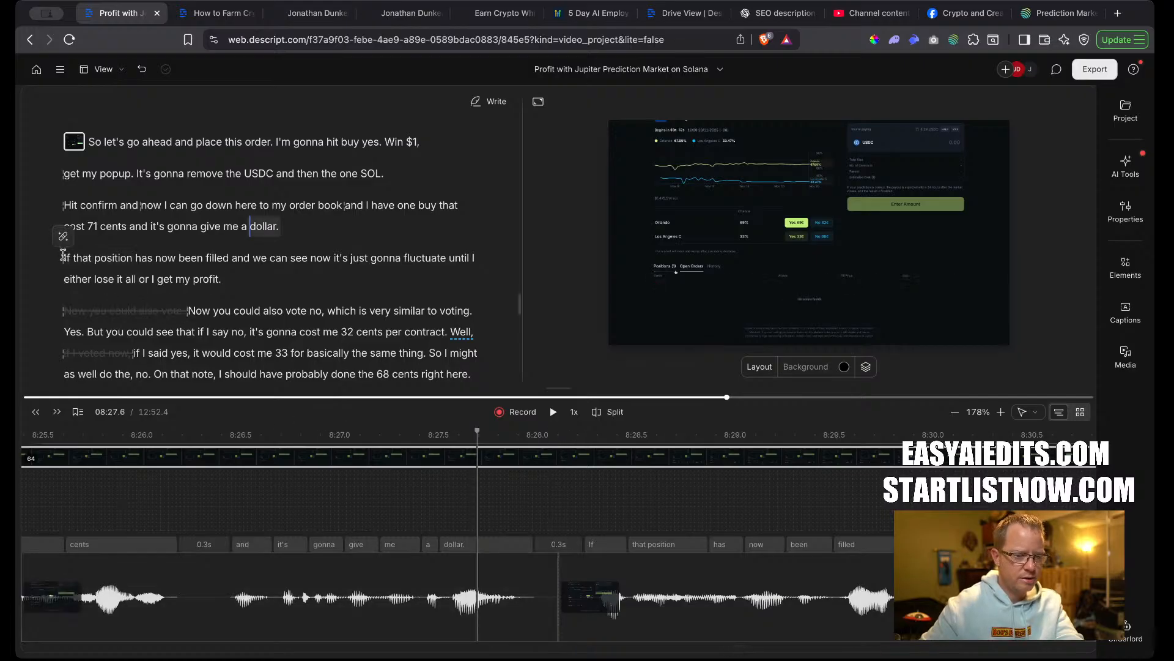
Correct "If that" to "That" at the start of the position sentence and continue playback.
click(96, 259)
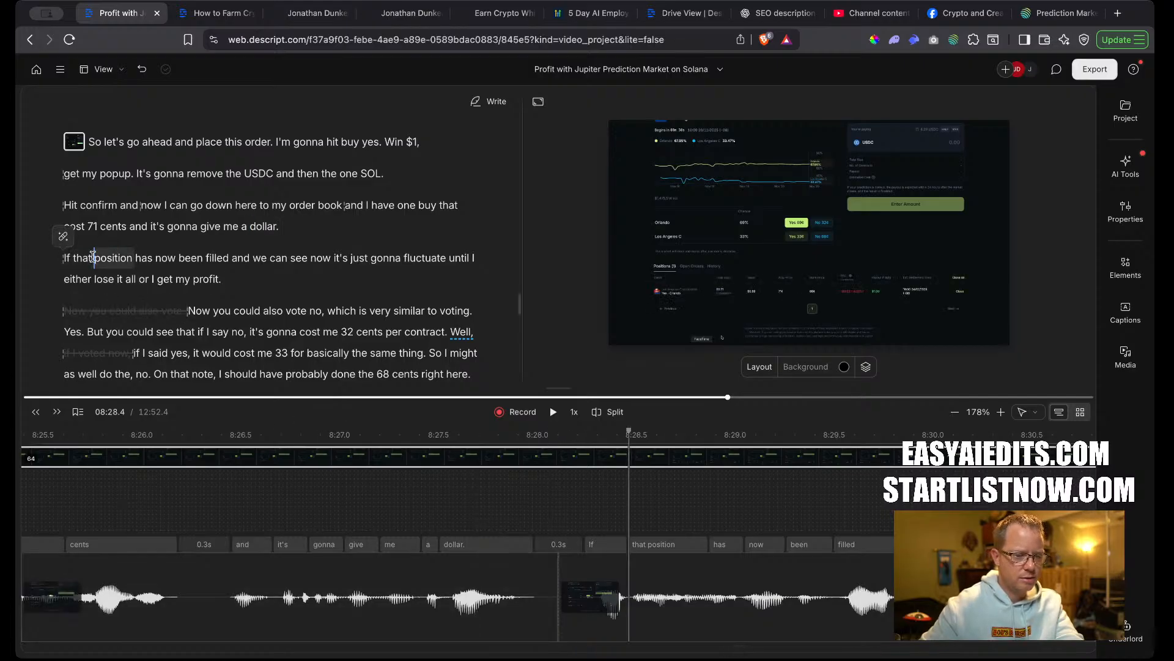
drag(93, 257, 64, 257)
key(c)
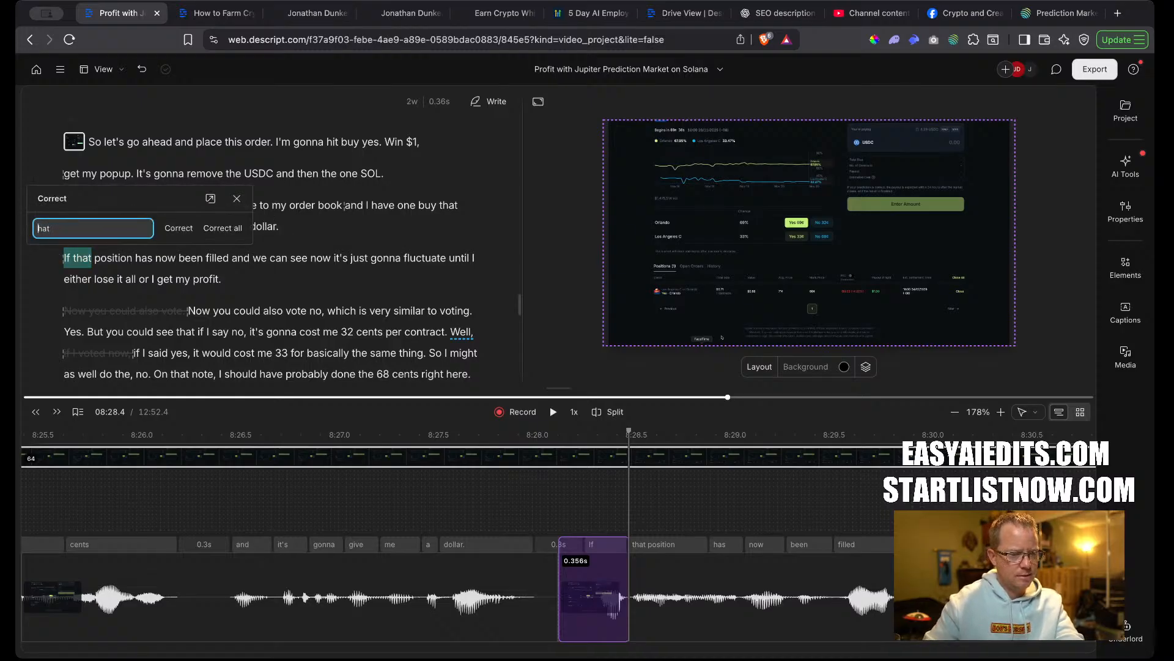
text(That)
key(Return)
key(space)
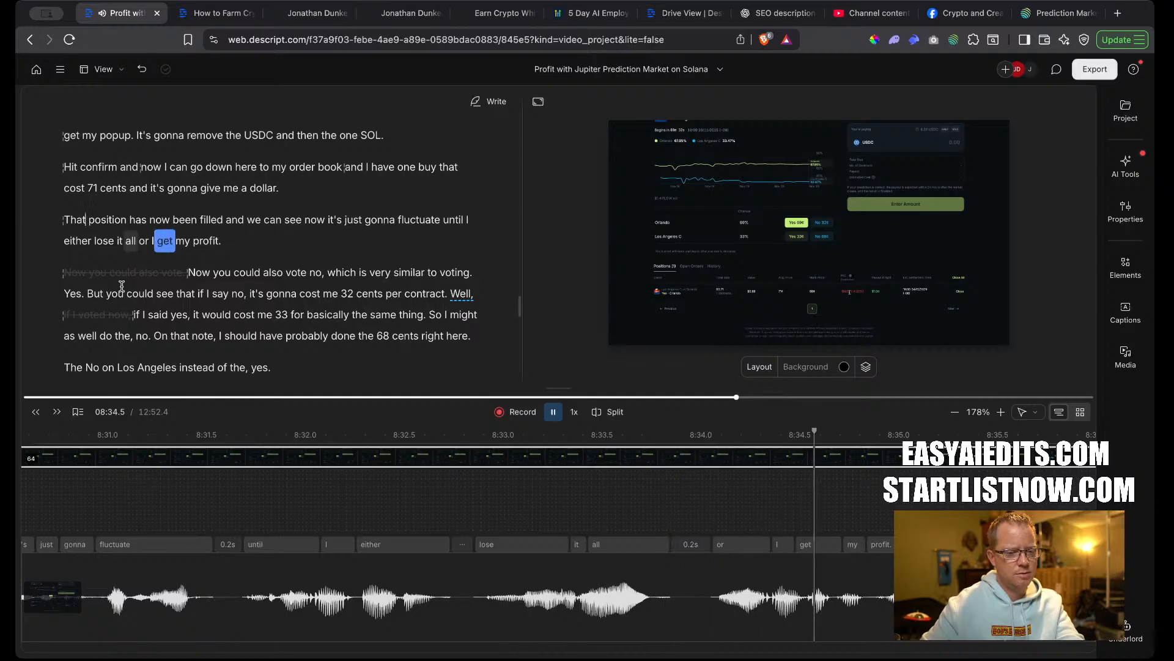
Permanently remove the struck-out "Now you could also vote" retake and add a scene break before the remaining "Now you could also vote no".
key(space)
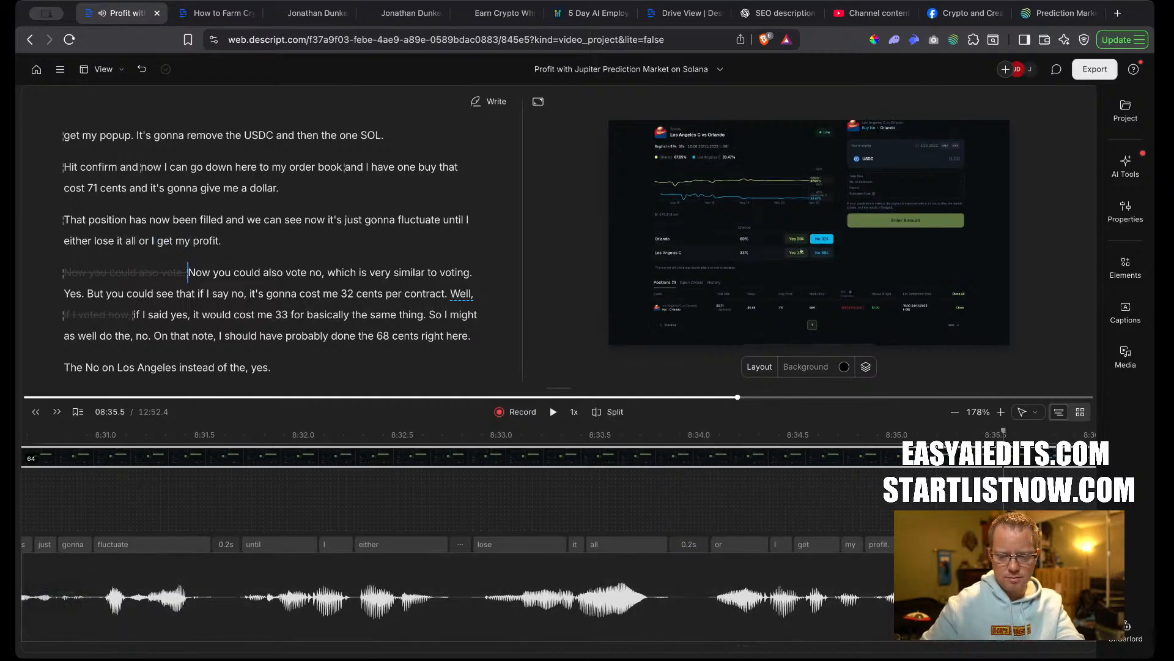
key(Left)
mouse_move(150, 273)
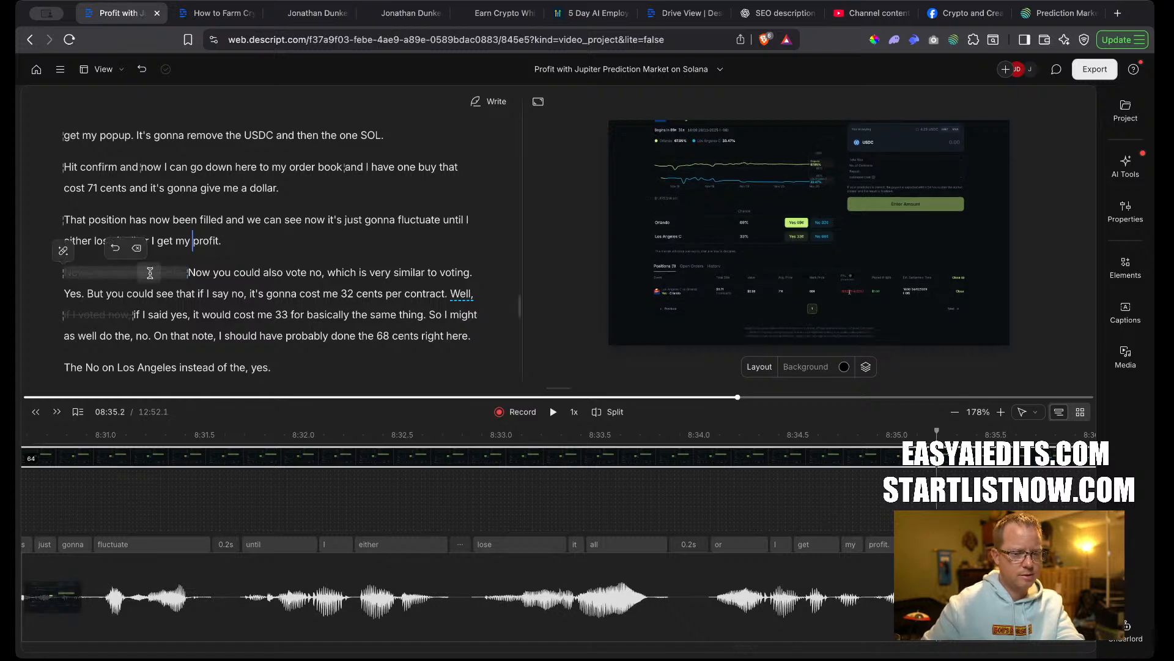
click(137, 249)
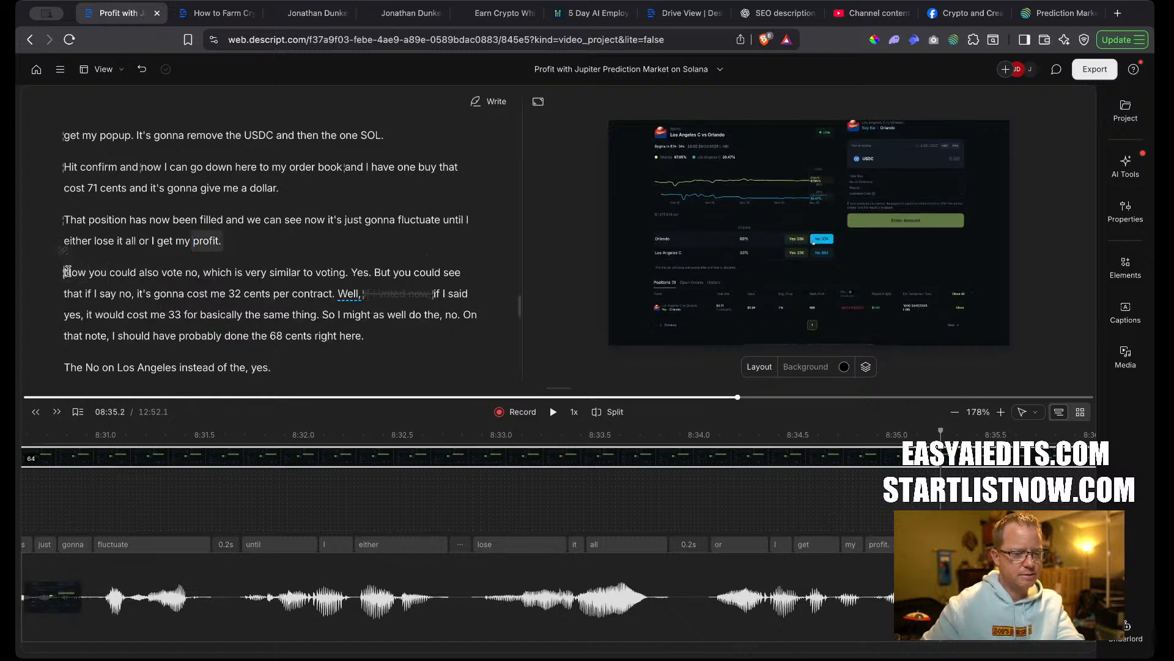
text(/)
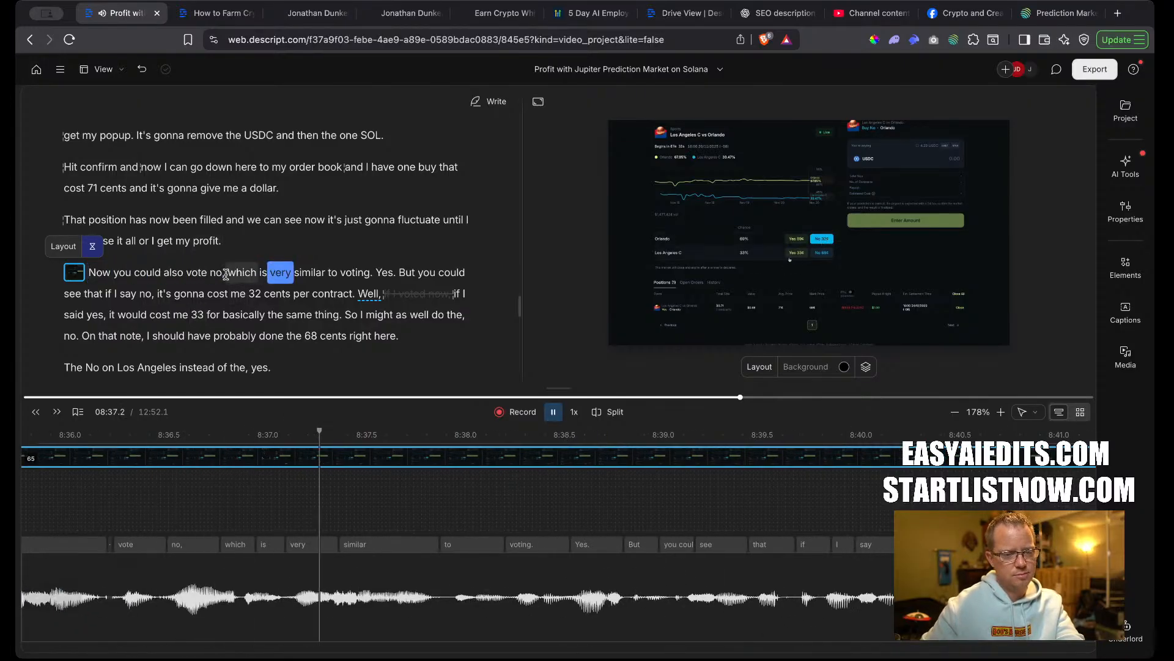
Remove the commas after "vote no", "say no" and "Well", and permanently remove the struck-out "if I voted" retake.
key(BackSpace)
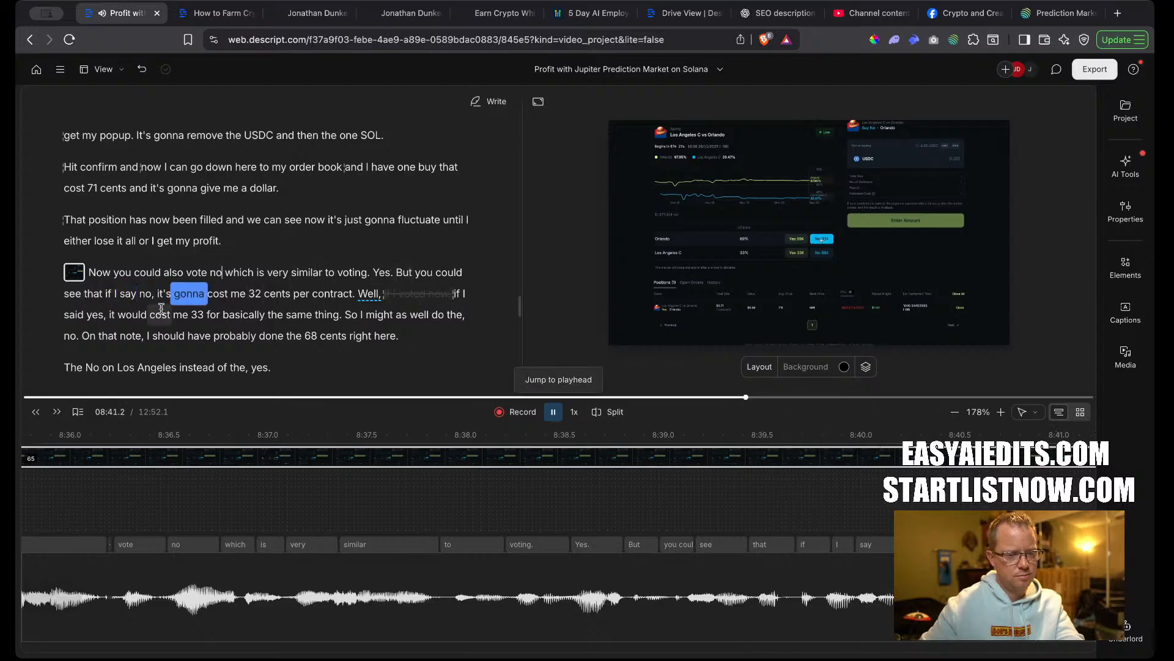
key(BackSpace)
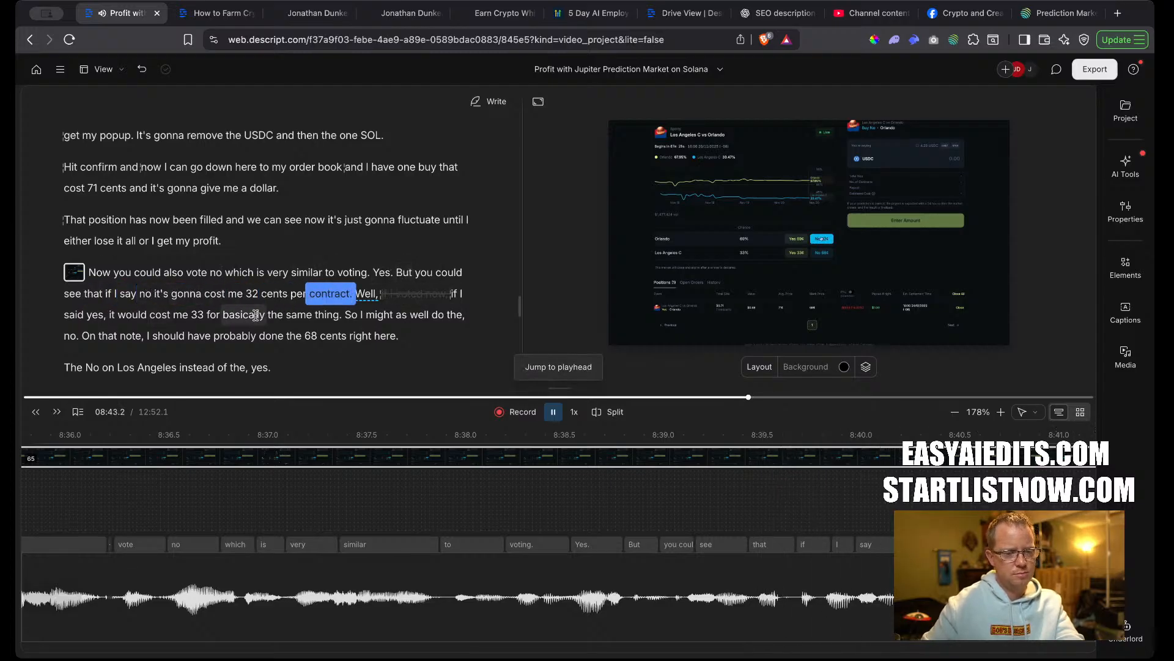
click(392, 296)
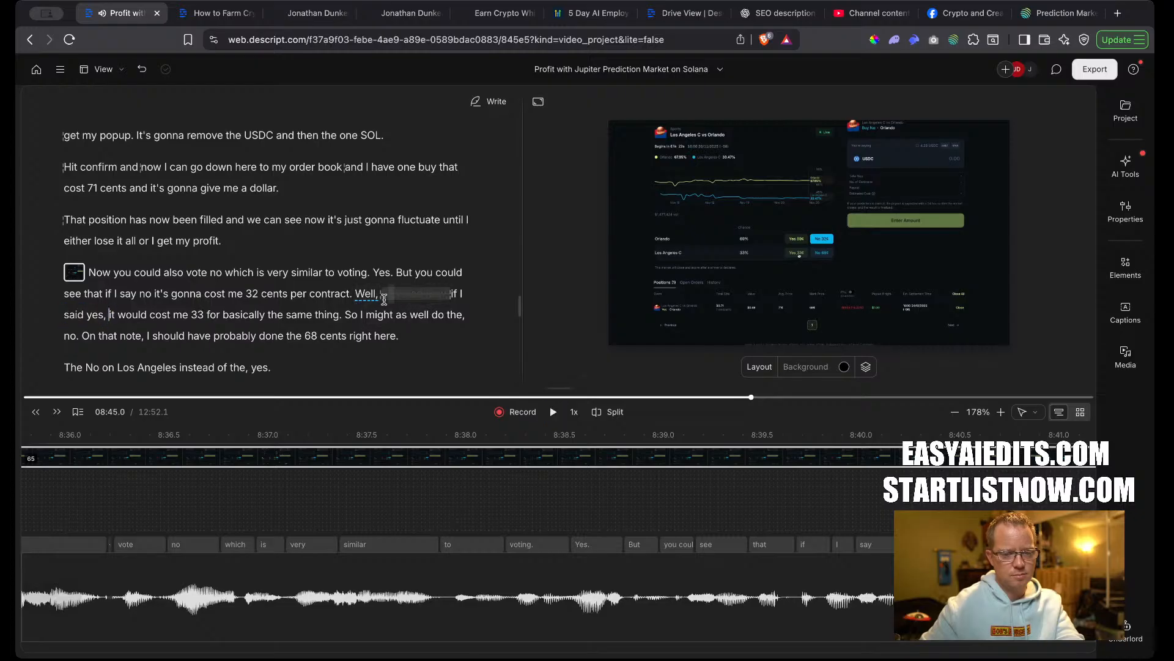
click(428, 270)
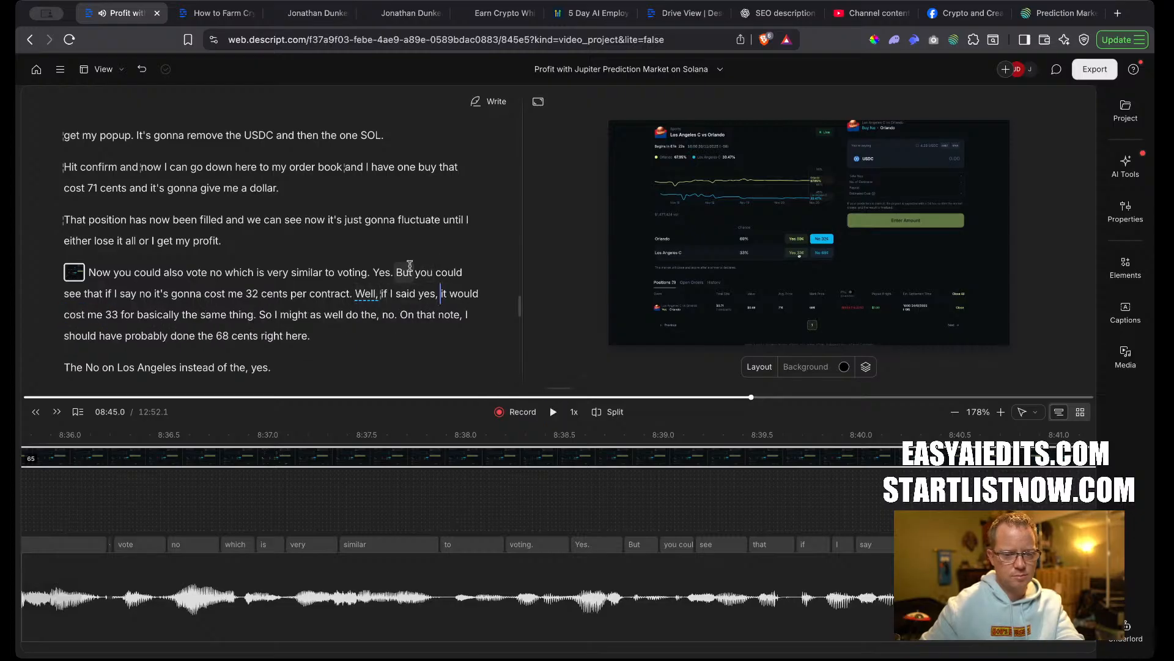
click(378, 294)
key(BackSpace)
key(space)
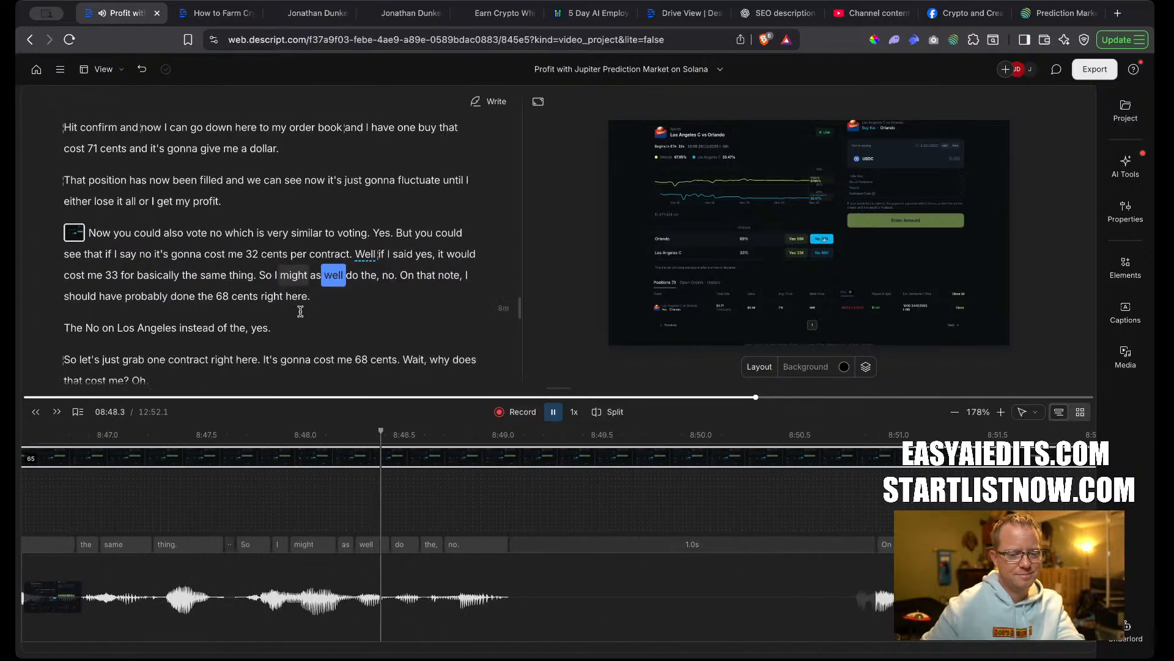
Remove the comma in "do the, no" and delete the sentence "On that note, I should have probably done the 68 cents right here.".
key(space)
key(space)
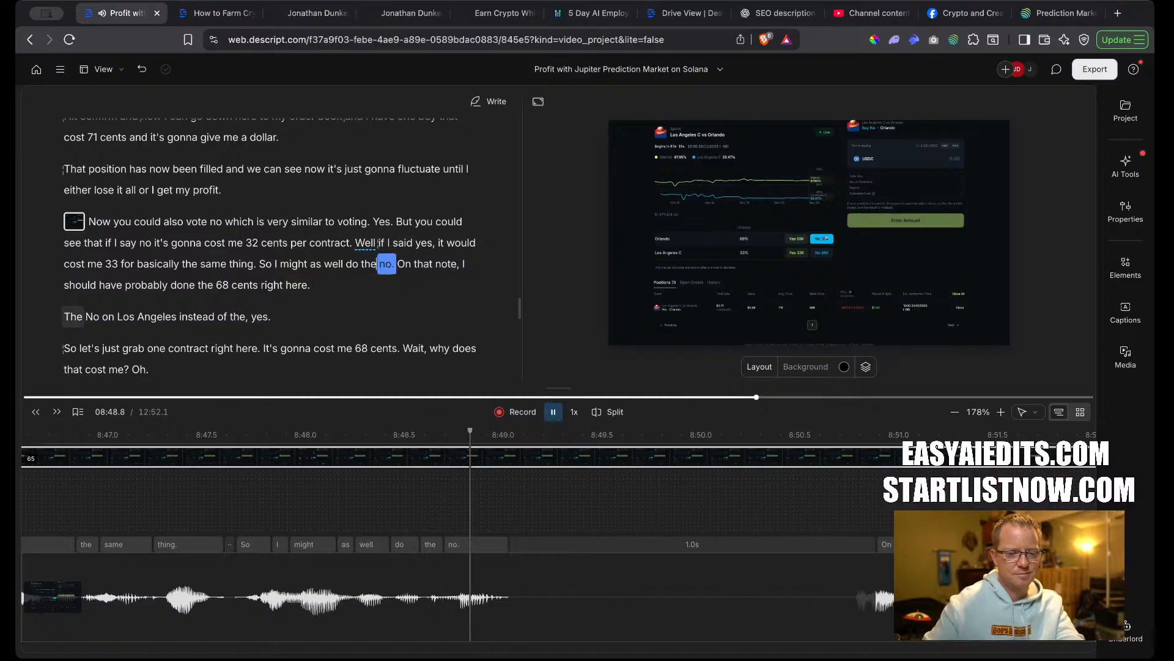
key(space)
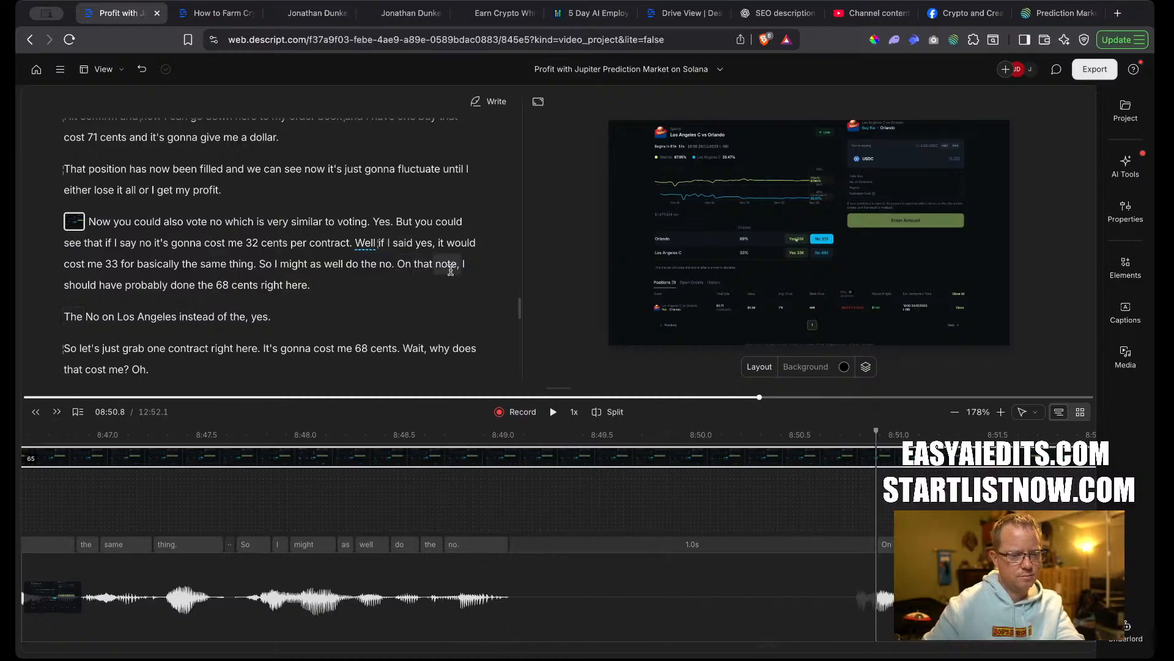
key(shift+Down)
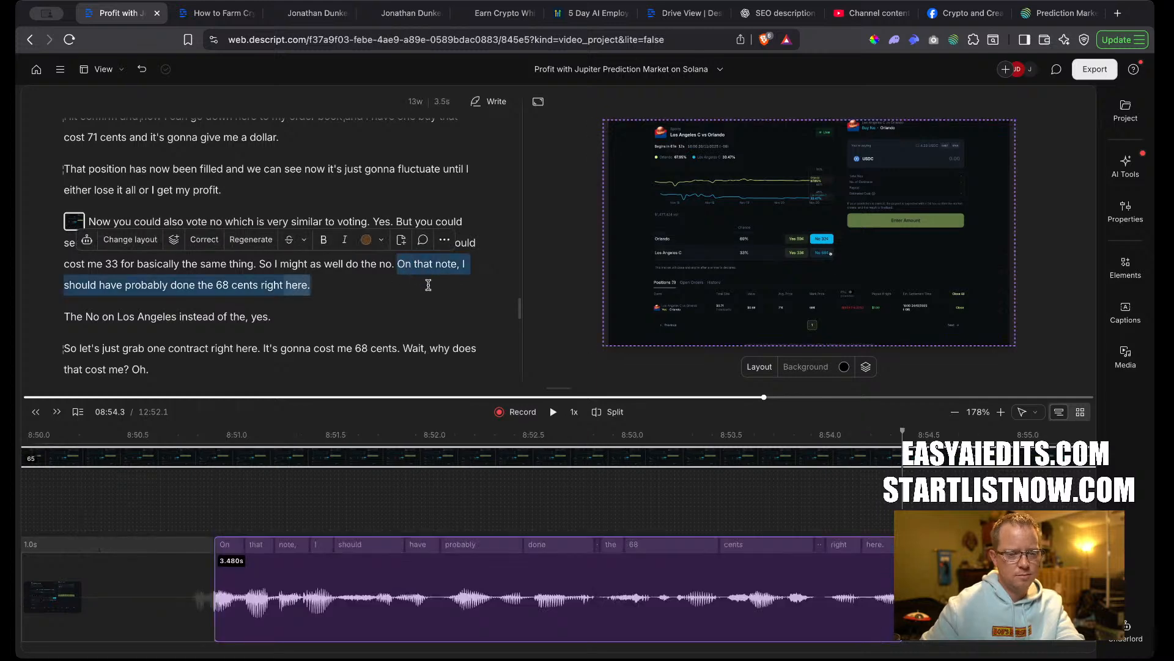
key(BackSpace)
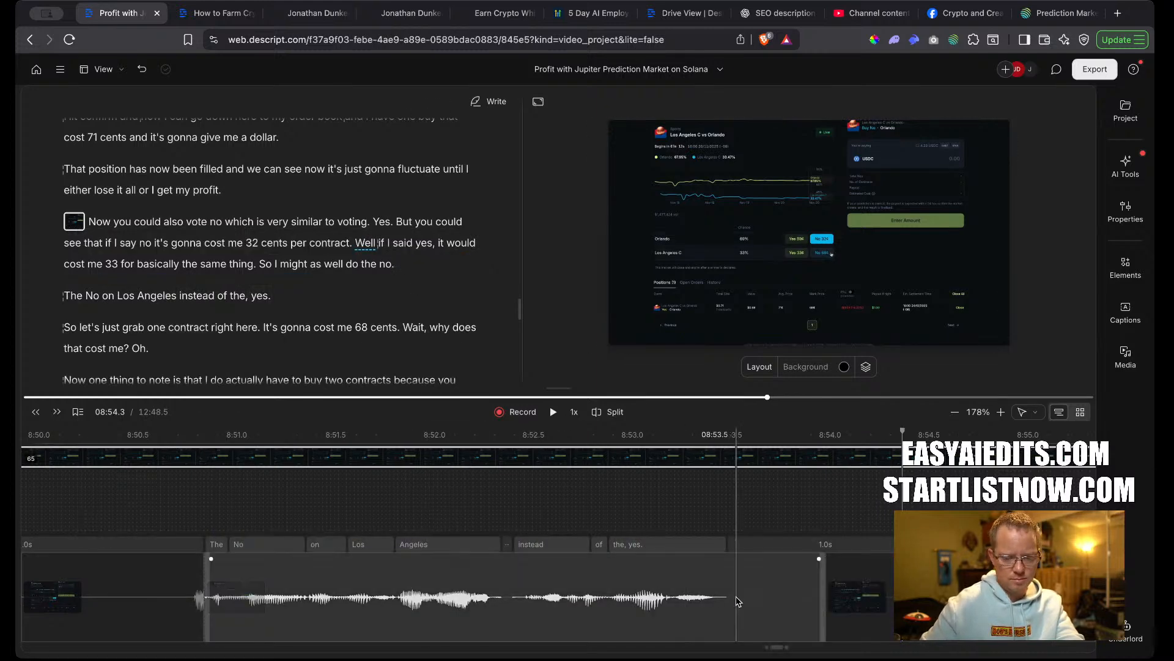
Shorten the pause after "instead of the, yes." to about 0.2 s, close up the gap before "The No on Los Angeles", and replay it.
mouse_move(818, 612)
mouse_down()
mouse_move(745, 609)
mouse_move(838, 616)
mouse_up()
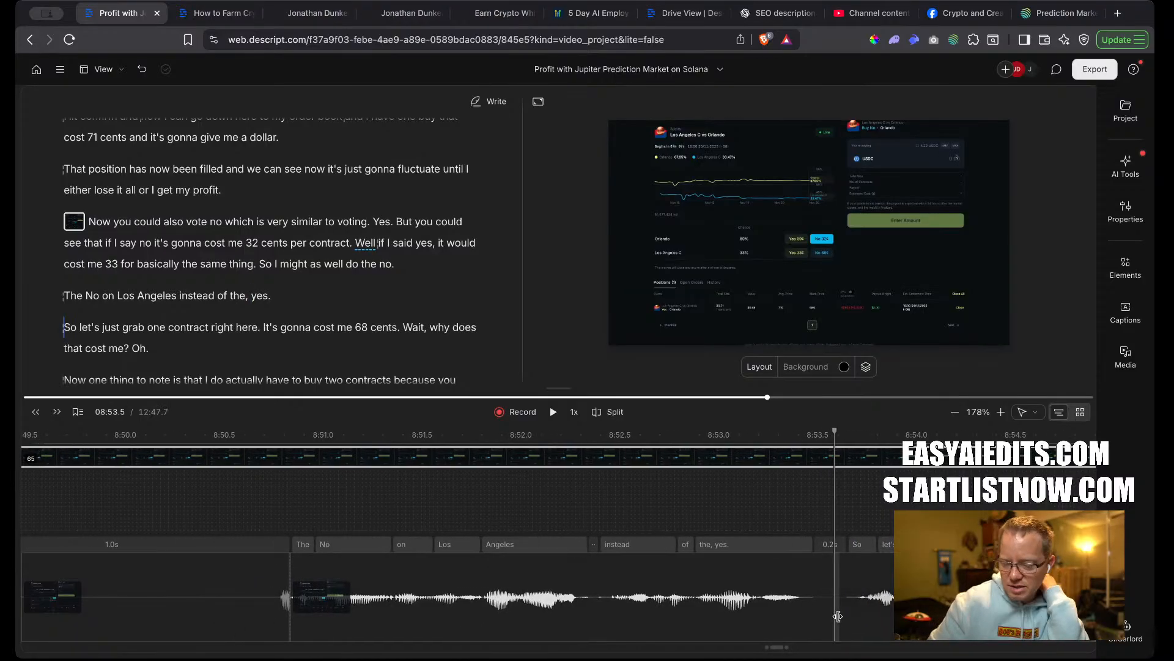
scroll(172, 519, left, 5)
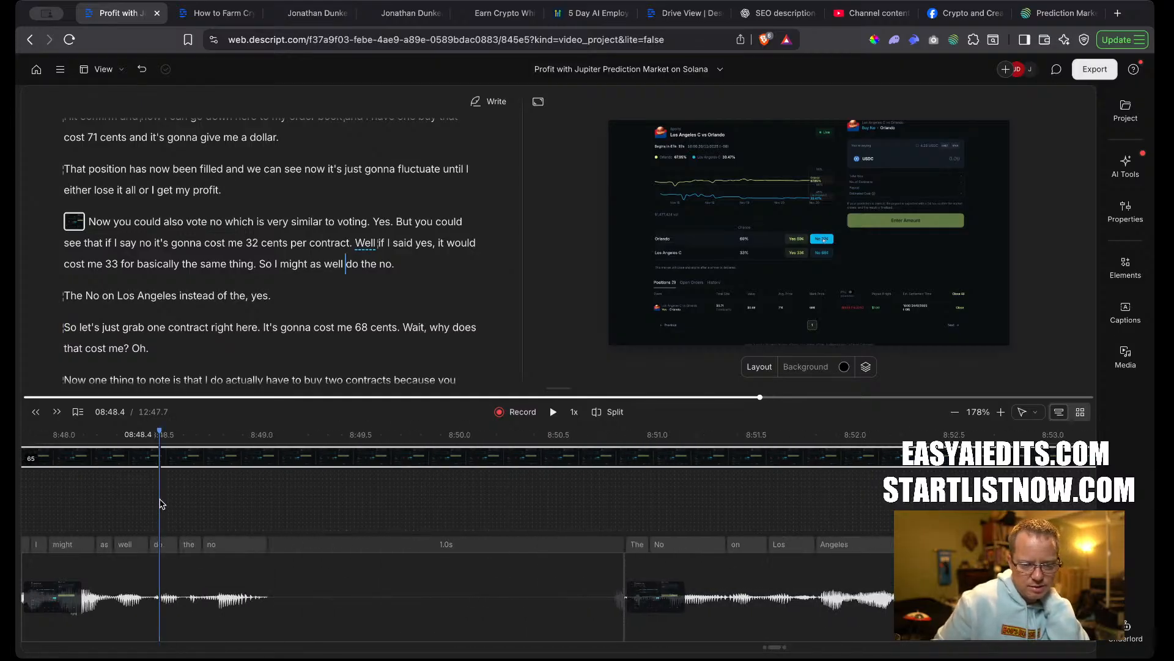
key(space)
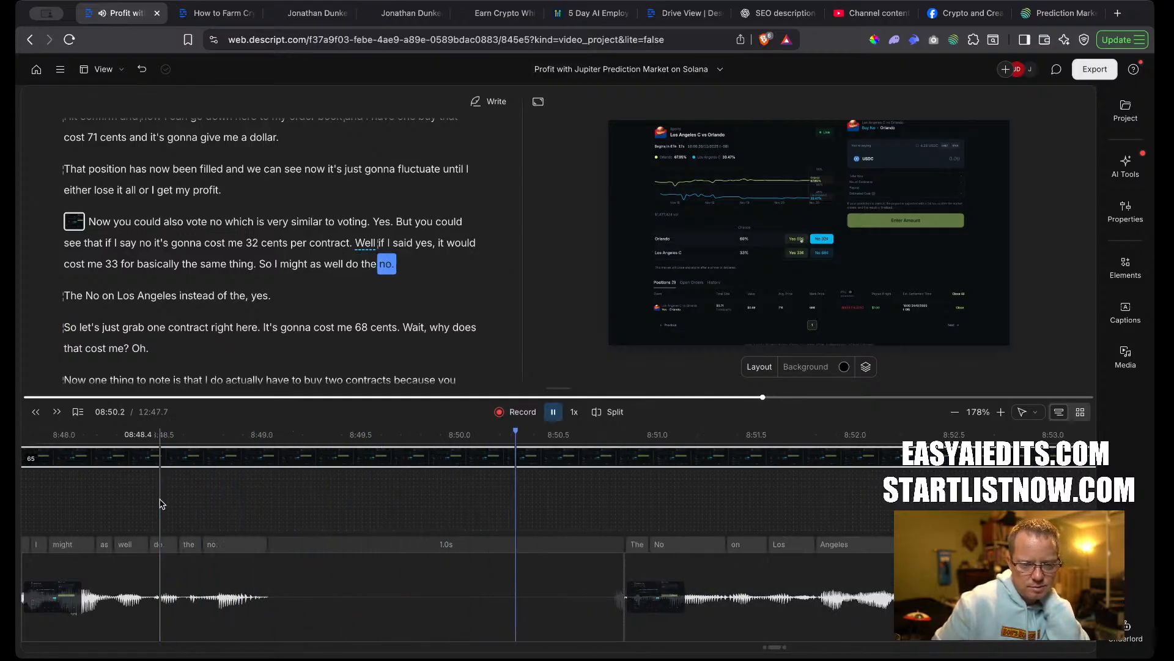
key(space)
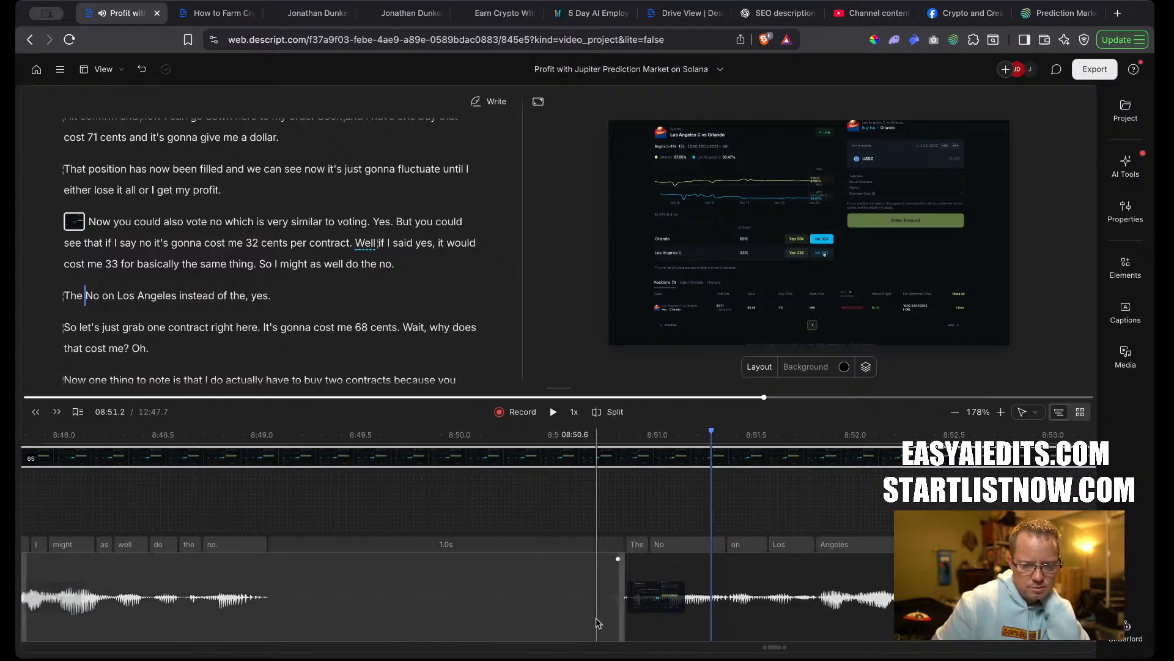
drag(620, 606, 280, 609)
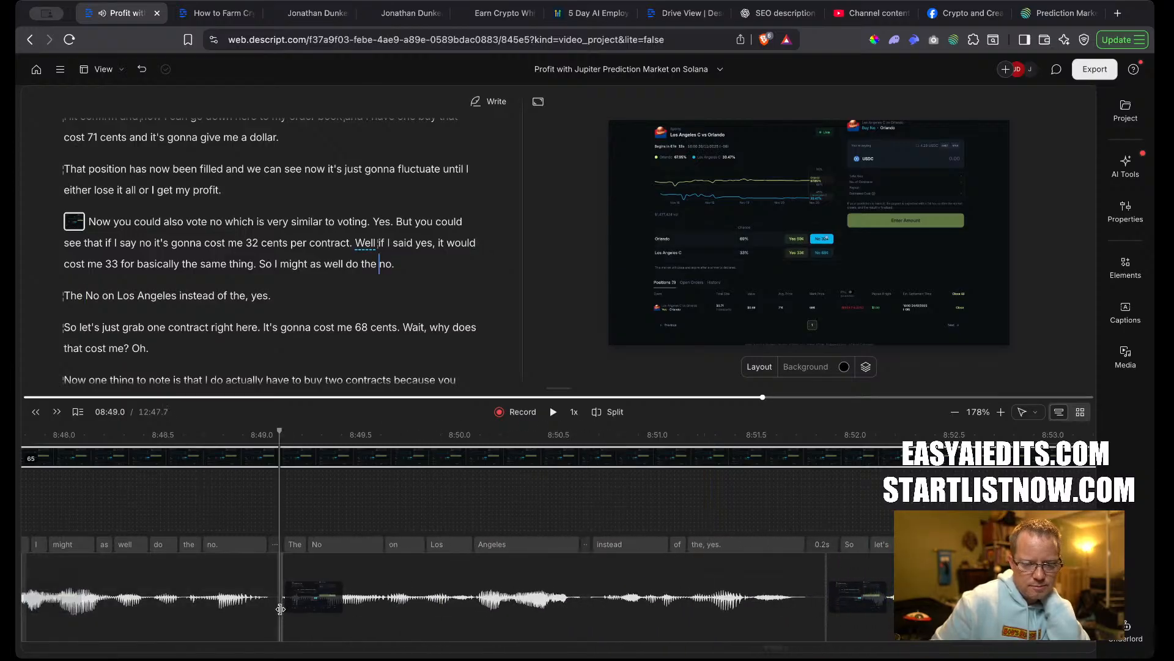
click(163, 506)
key(space)
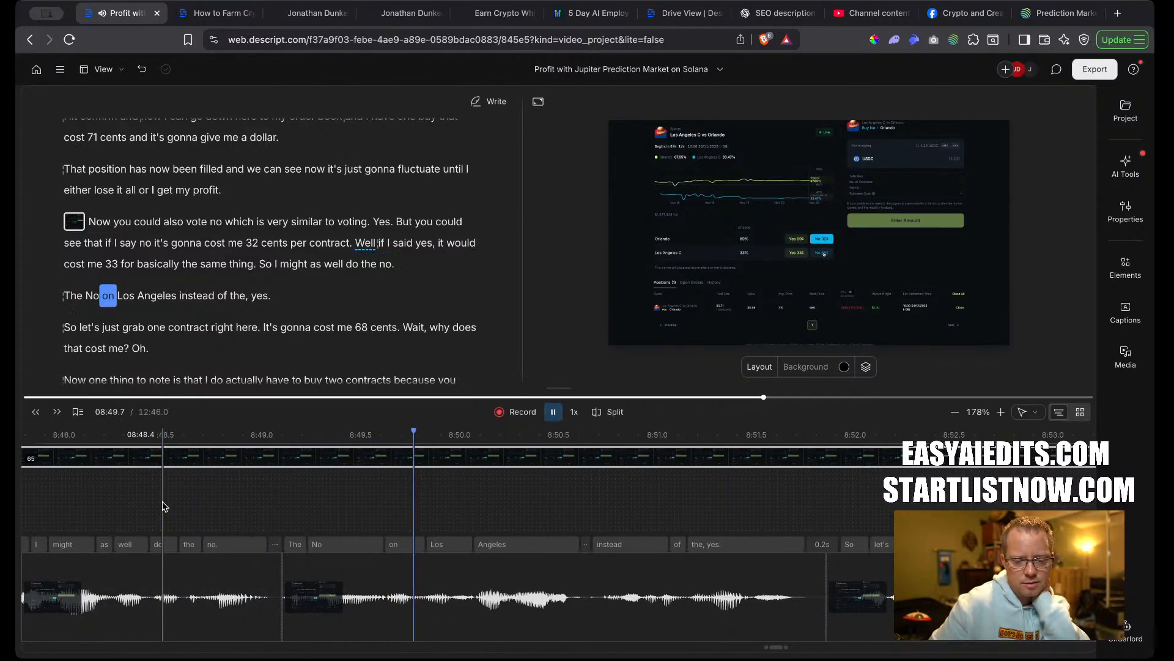
key(space)
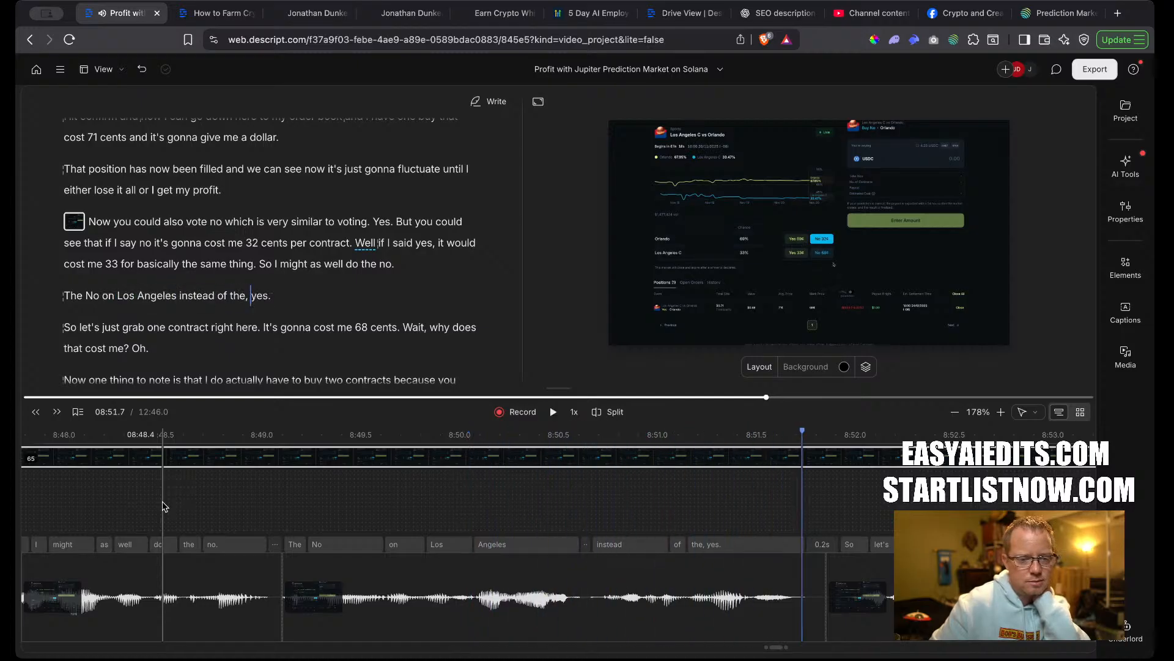
Delete "no. The" so "do the" runs straight into "No on Los Angeles", and remove the comma after "instead of the".
drag(262, 265, 416, 271)
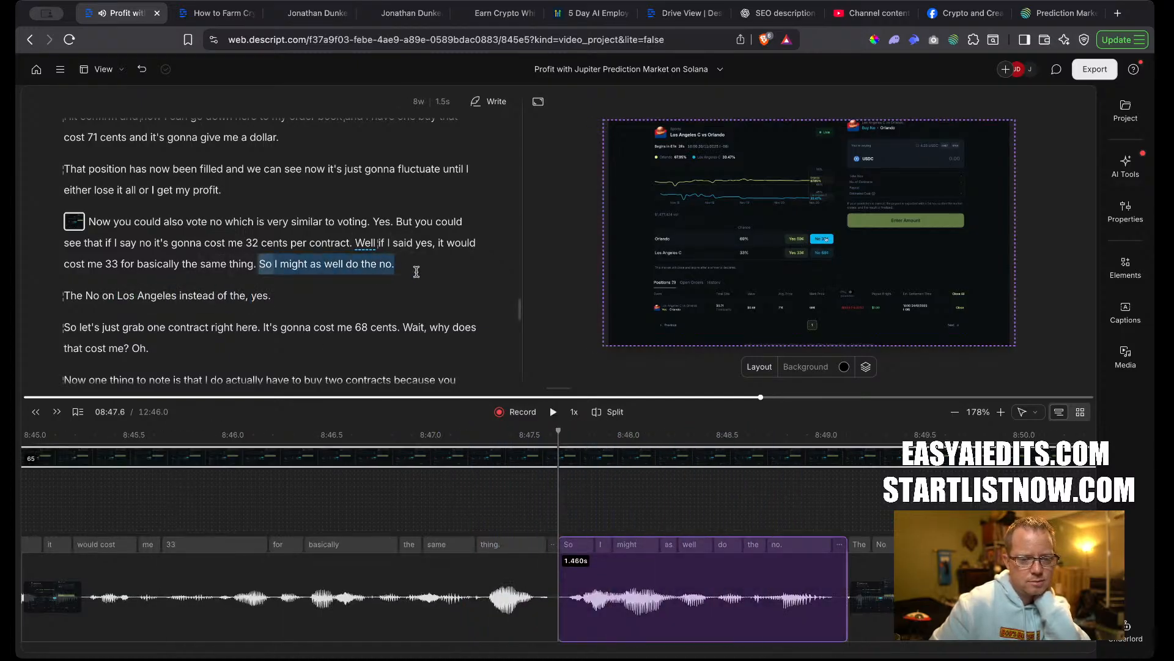
click(325, 265)
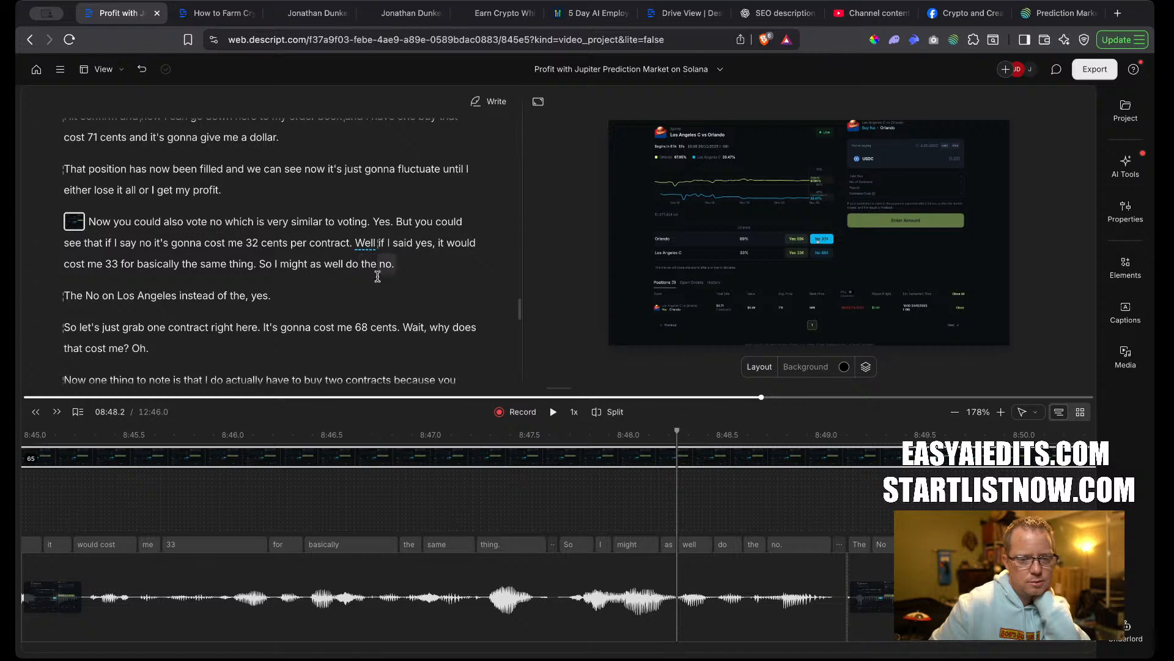
drag(379, 269, 80, 289)
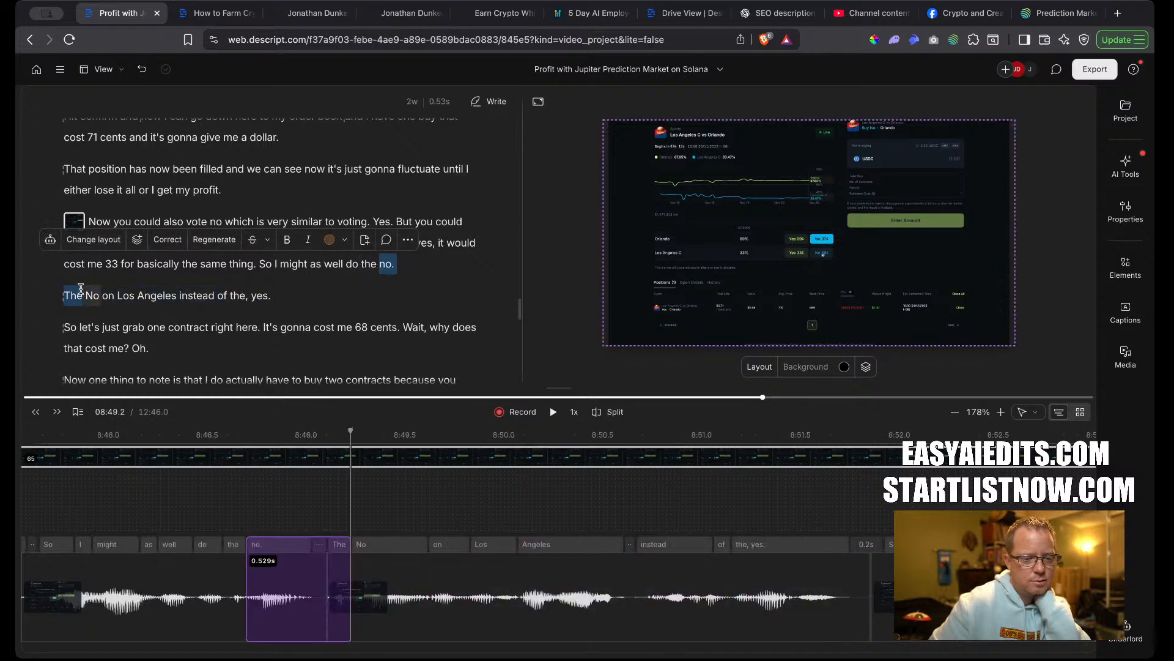
key(BackSpace)
key(space)
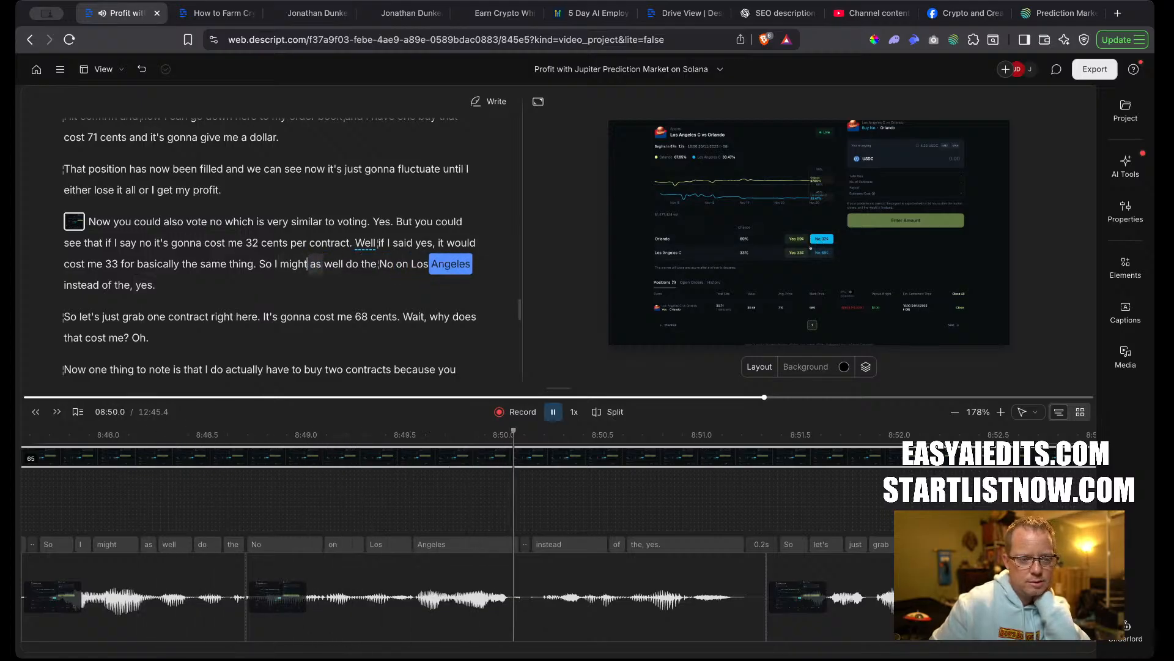
key(space)
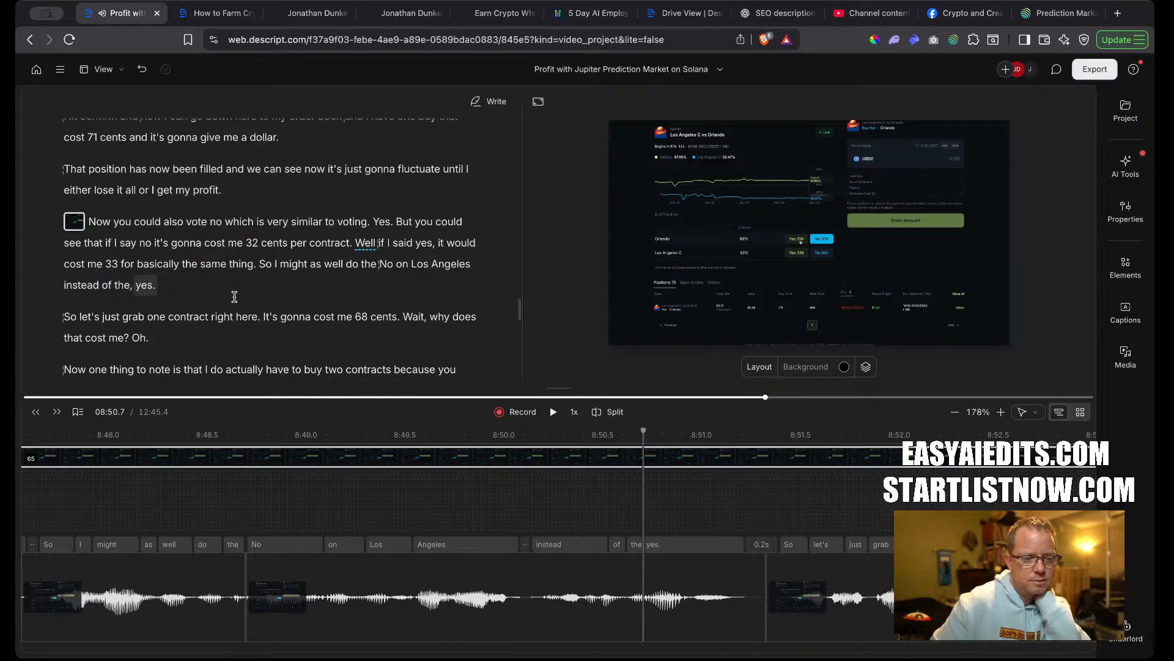
key(space)
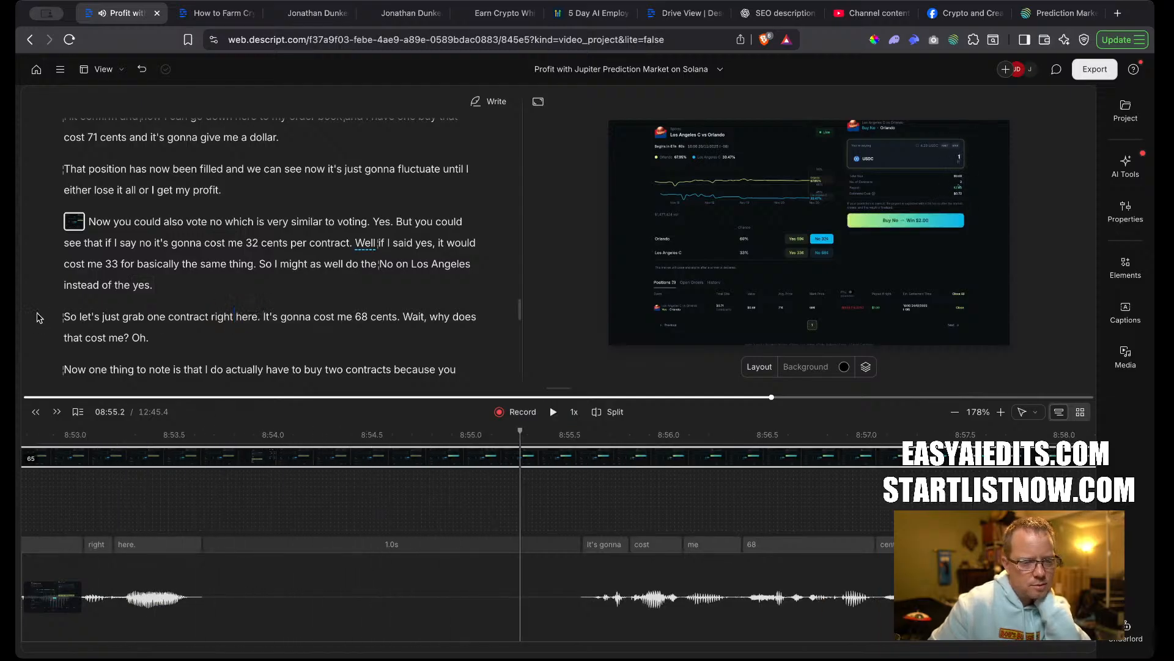
Add a scene break before "So let's just grab one contract right here" and play from there.
click(66, 315)
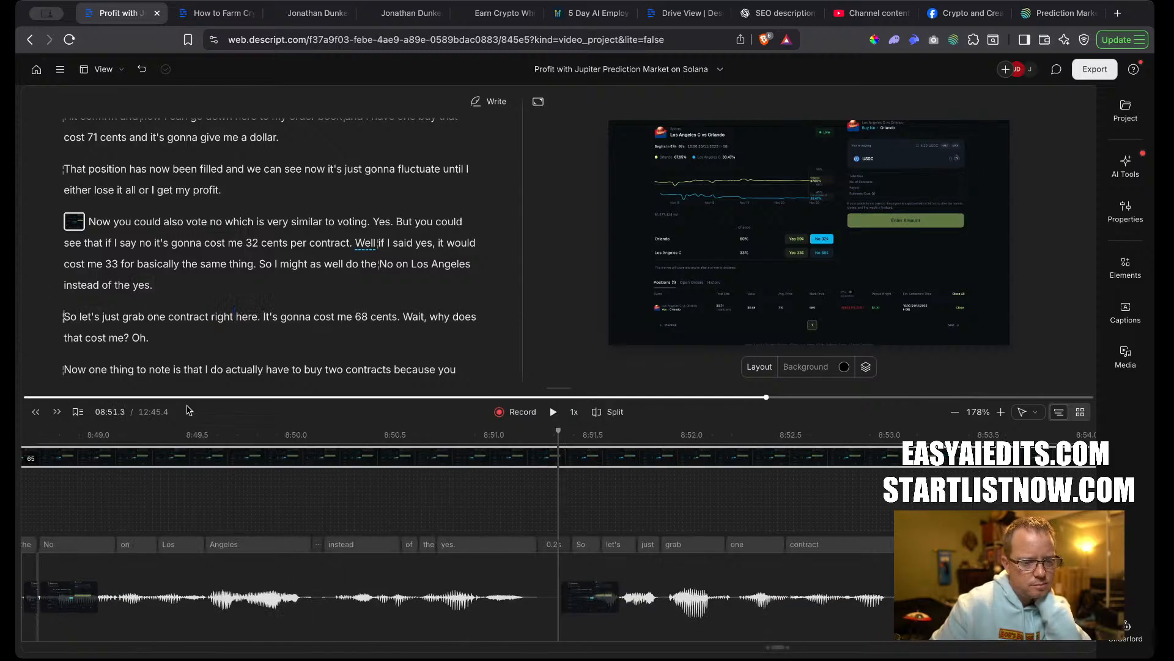
key(slash)
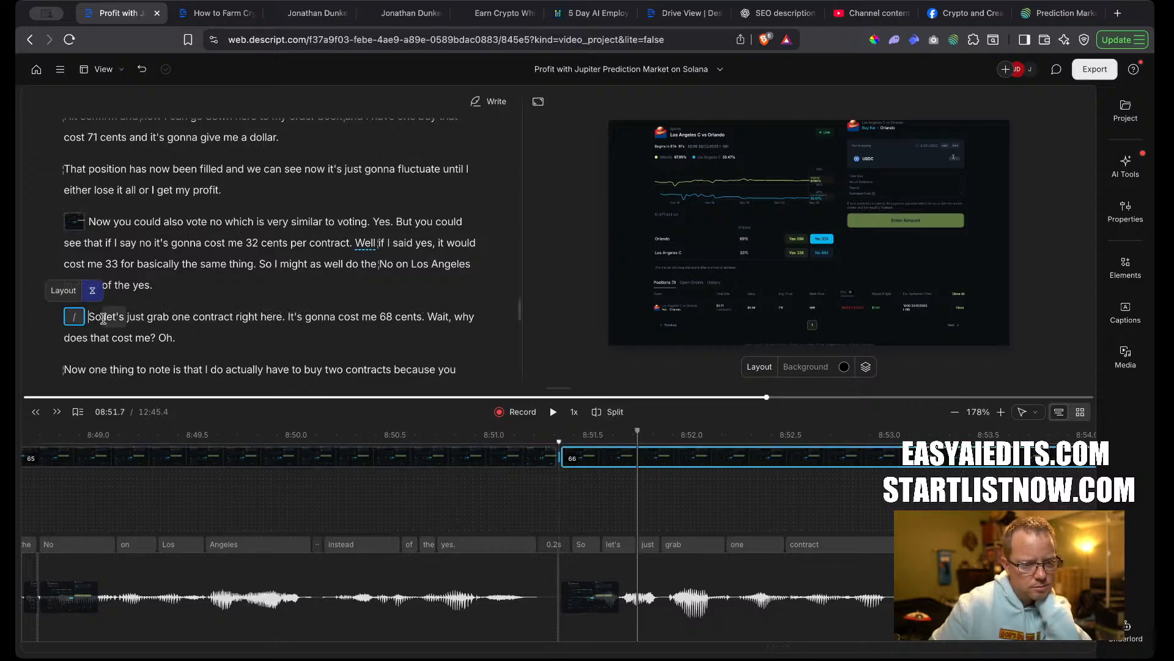
key(space)
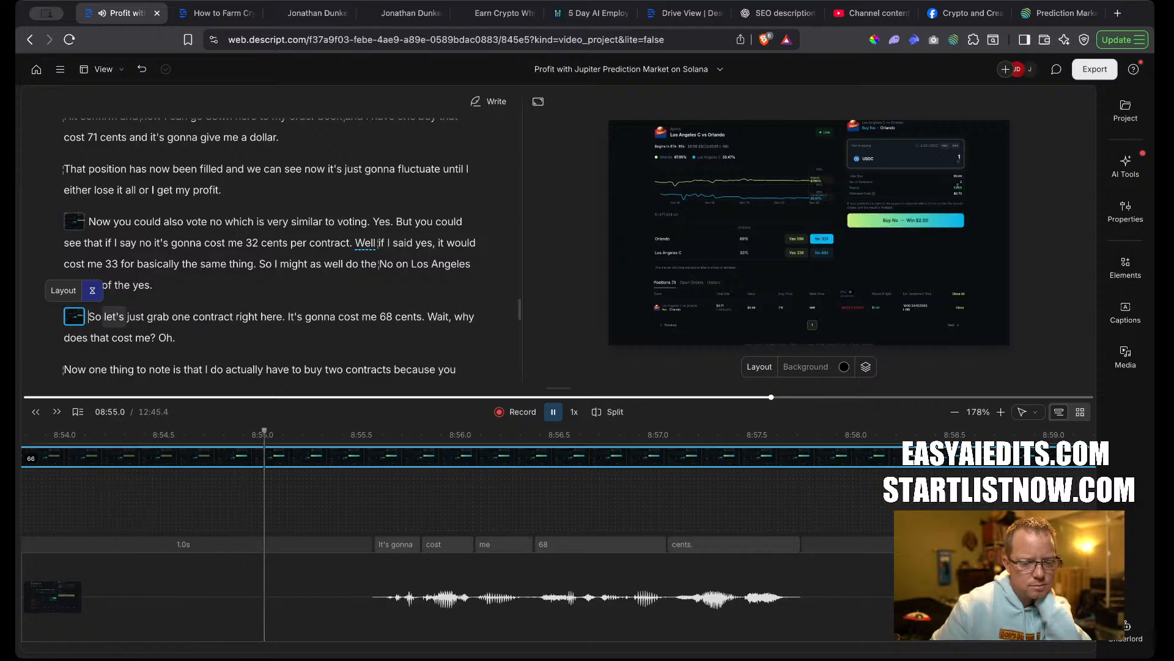
Shorten the pause before "It's gonna cost me 68 cents" to about 0.4 s and play the passage back.
key(space)
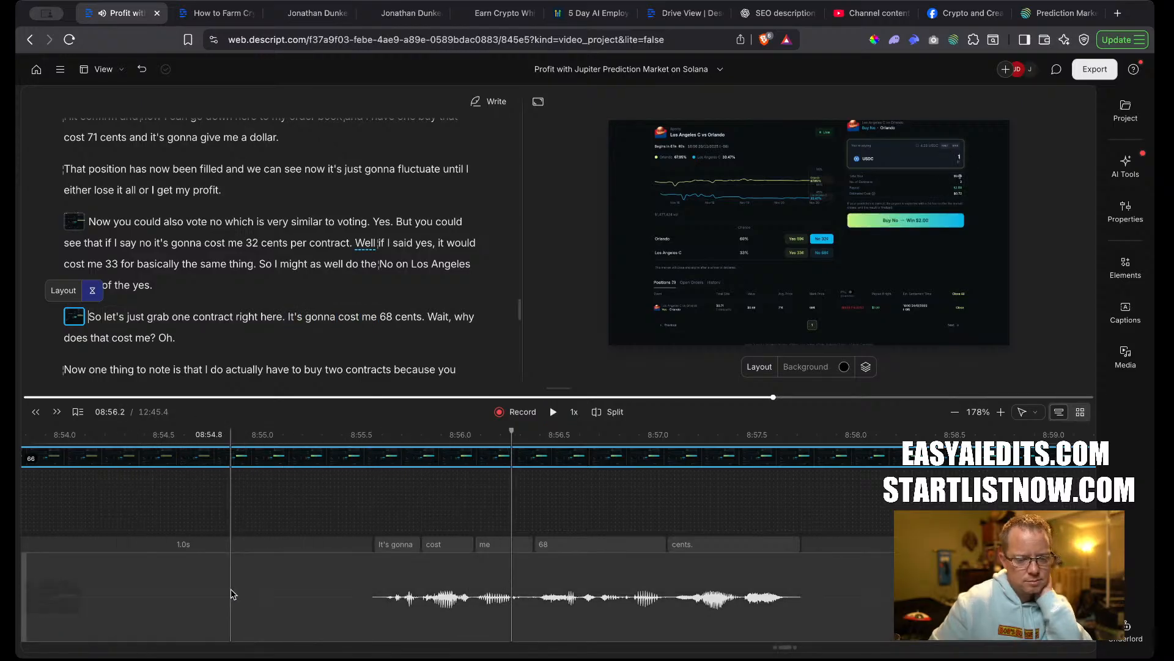
scroll(231, 593, left, 4)
scroll(231, 594, left, 1)
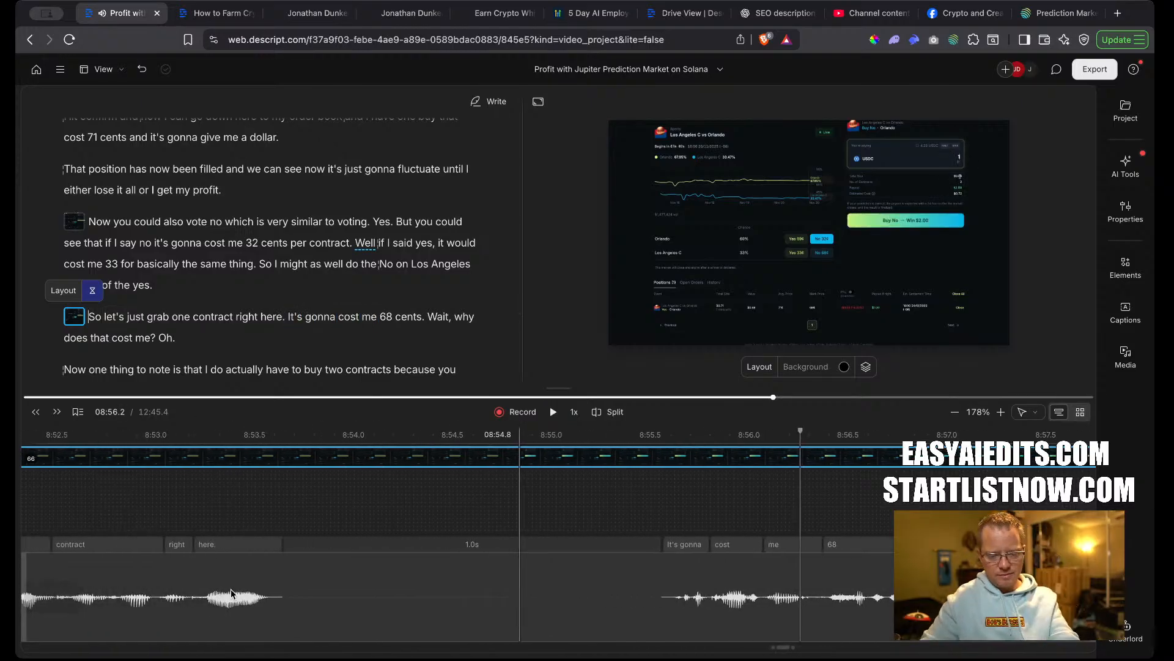
click(332, 606)
click(638, 599)
key(a)
click(596, 603)
key(Delete)
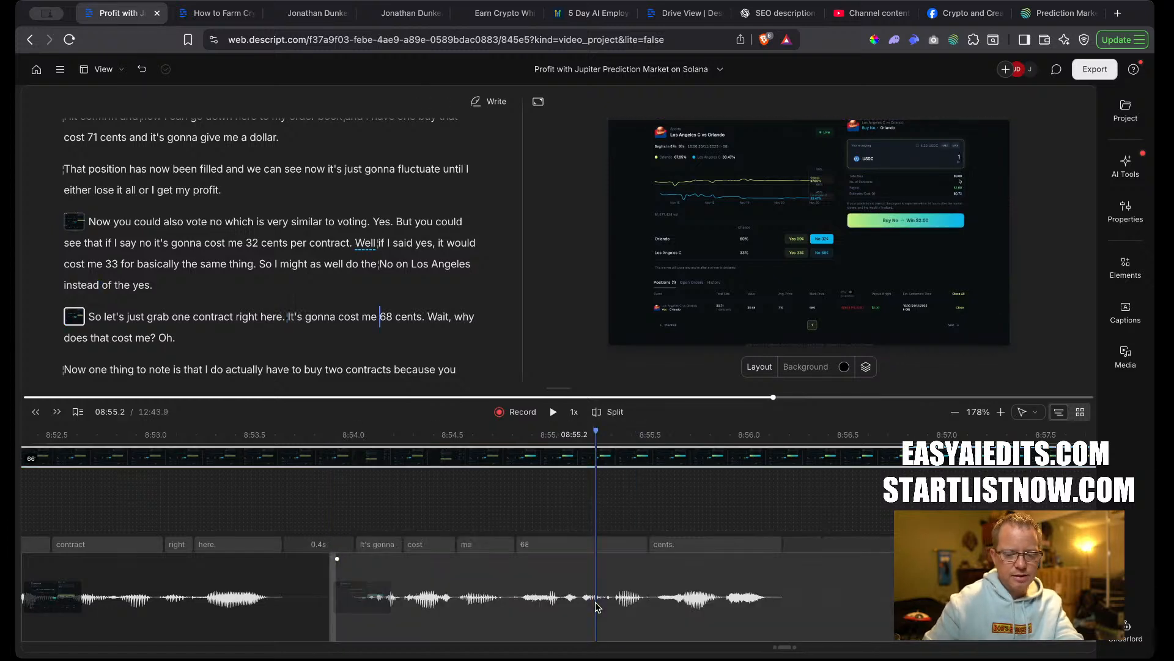
click(266, 489)
key(space)
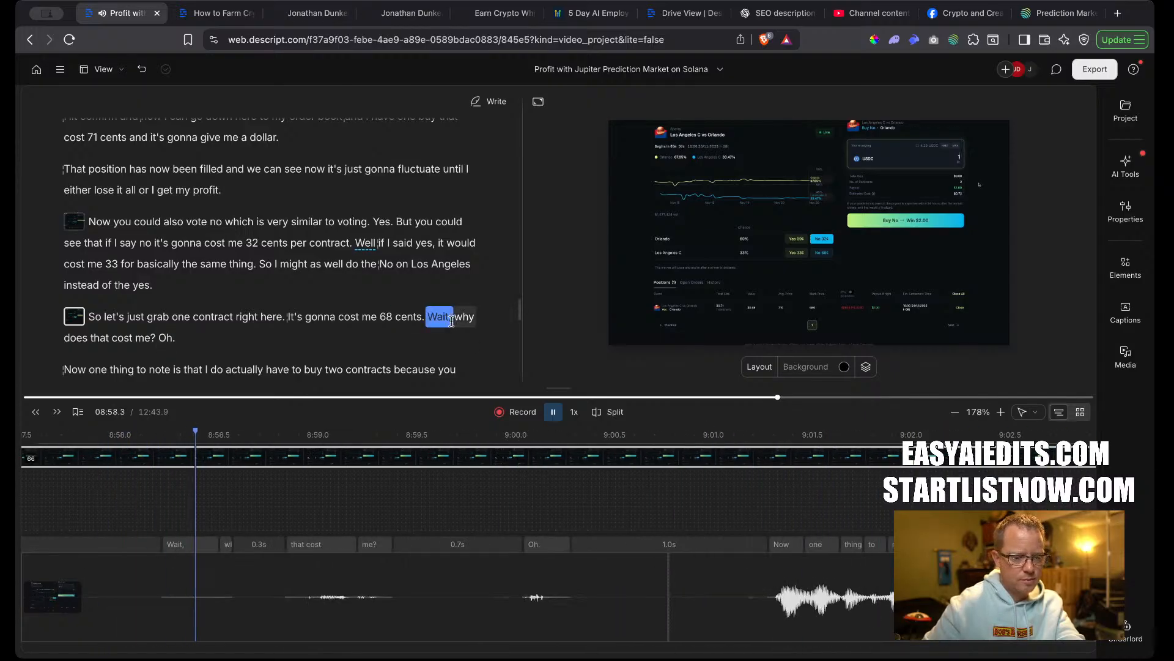
Delete "Wait, why does that cost me? Oh." after "68 cents" and continue playback into the next paragraph.
drag(428, 316, 467, 328)
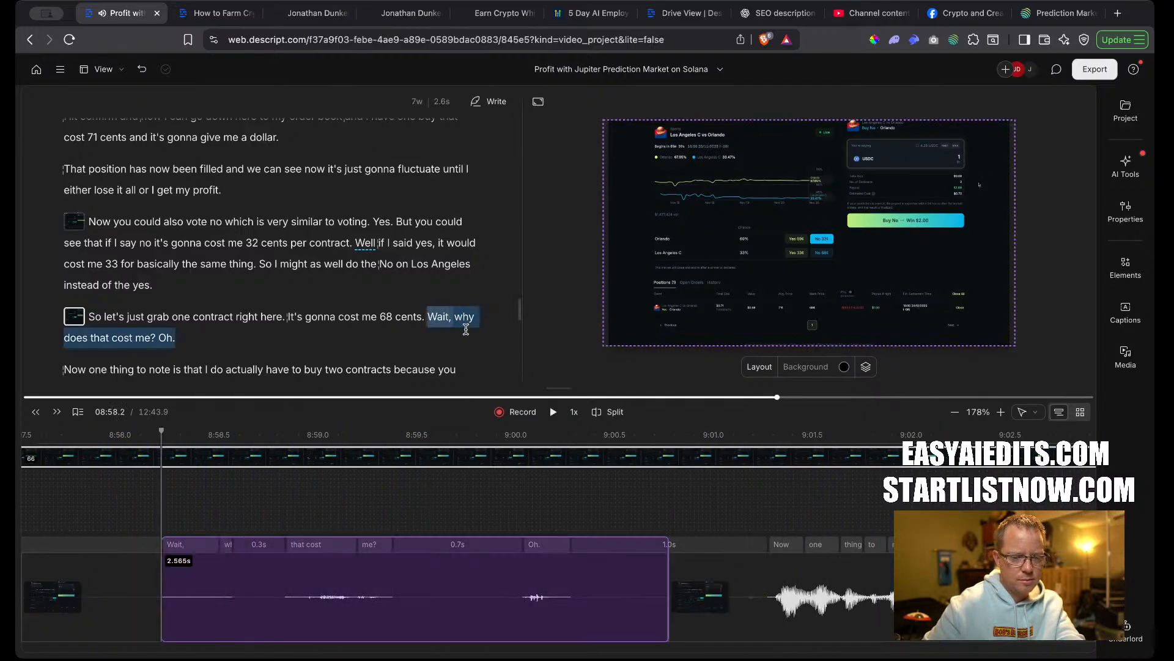
key(BackSpace)
key(space)
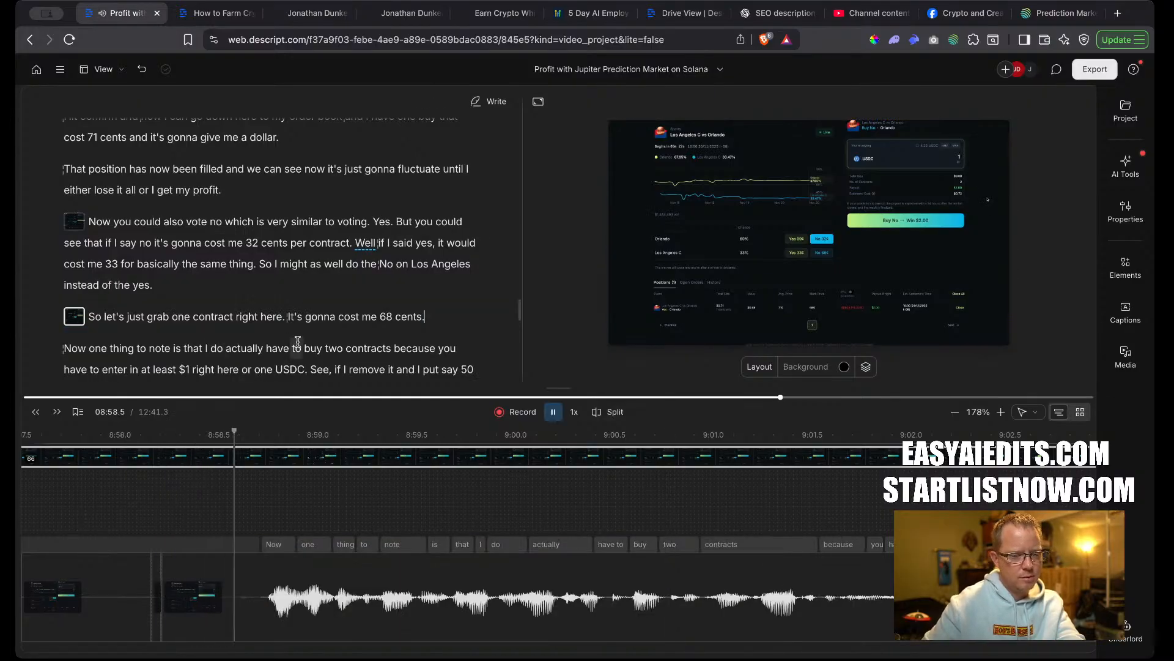
Delete the sliver of clip in the gap after "68 cents" and restore the paragraph break before "Now one thing to note".
key(space)
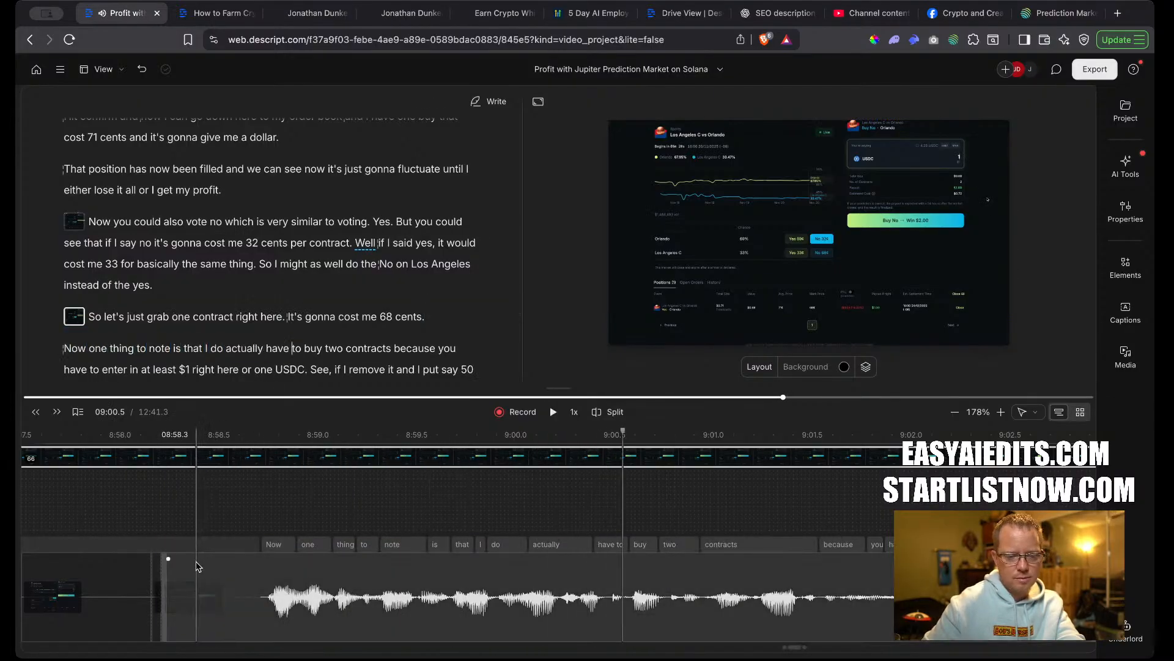
scroll(197, 566, up, 5)
click(128, 606)
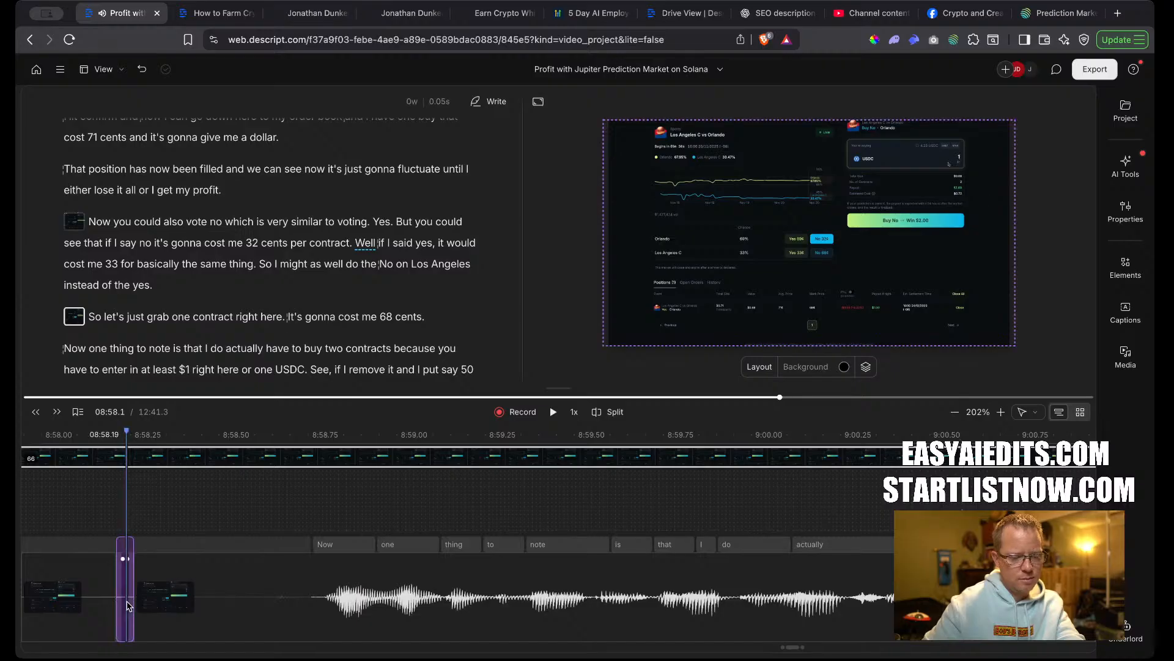
key(BackSpace)
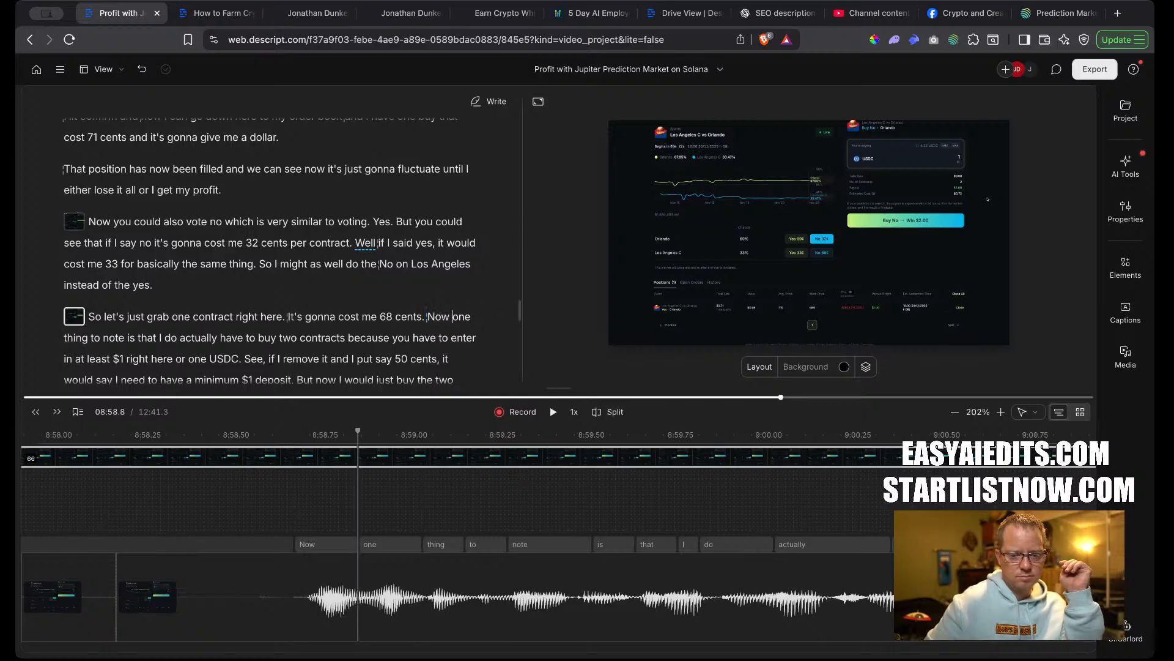
key(Return)
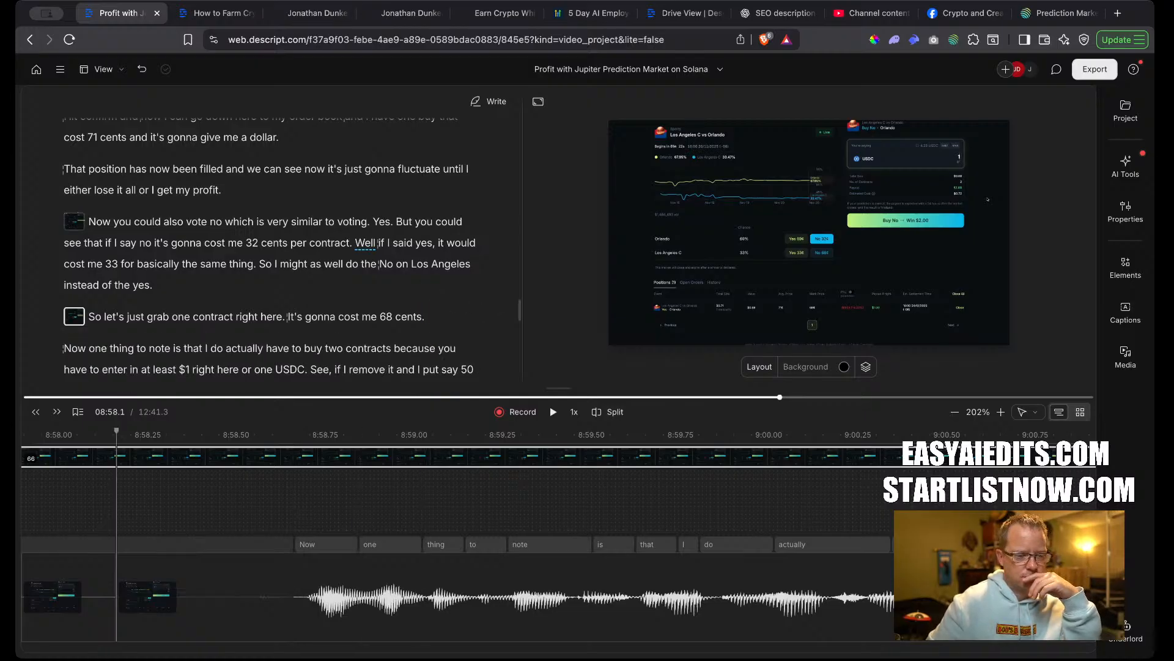
Shorten the pause between "68 cents" and "Now one thing to note" by trimming the clip, and play the passage back.
click(383, 314)
key(space)
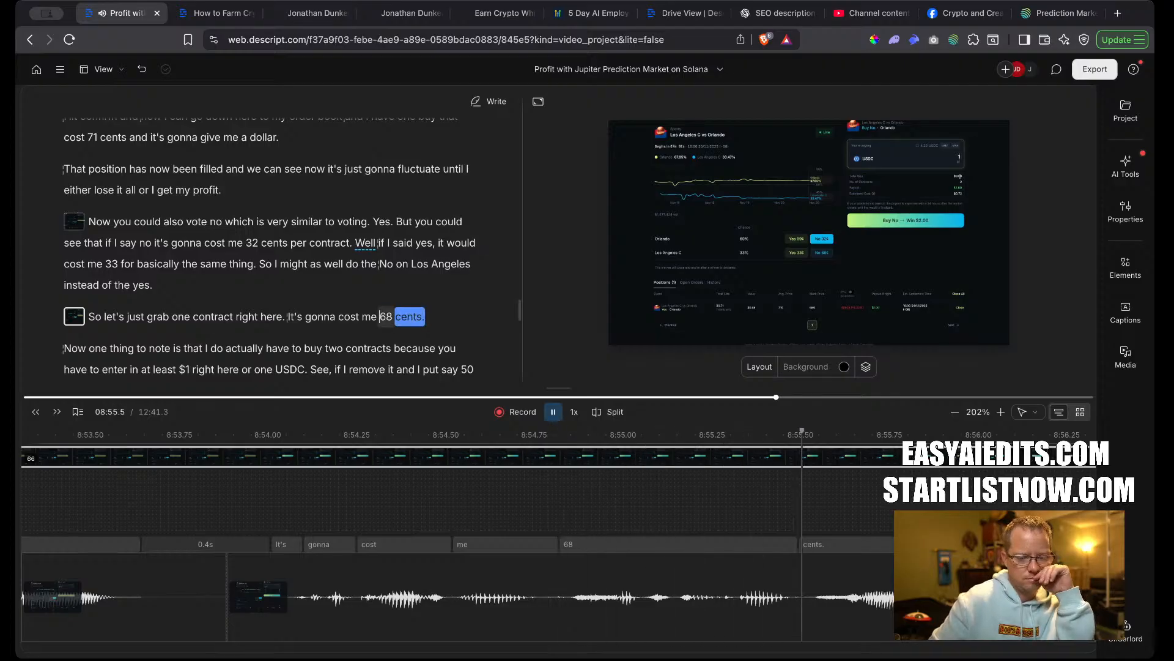
scroll(614, 557, down, 3)
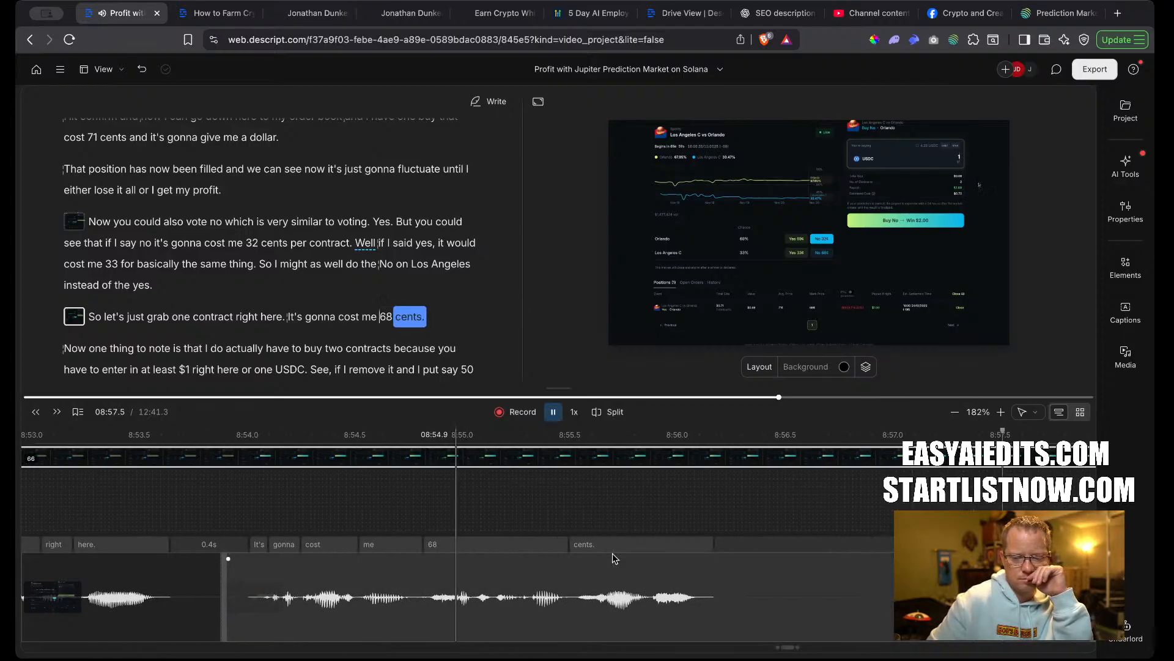
scroll(650, 576, right, 7)
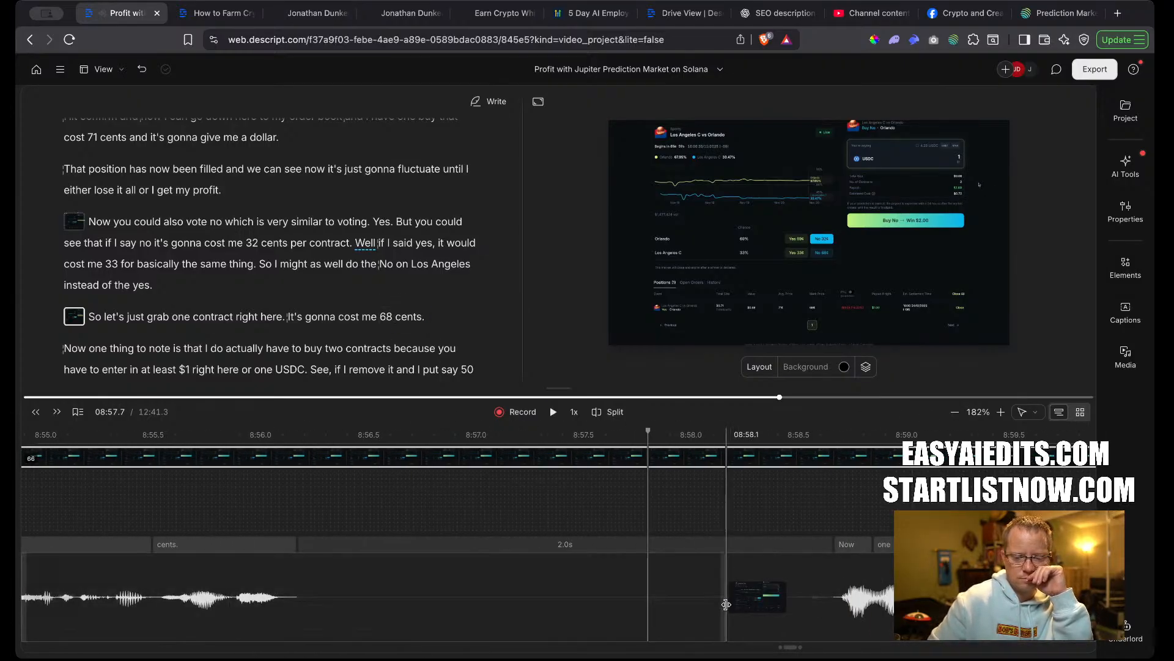
drag(726, 606, 316, 598)
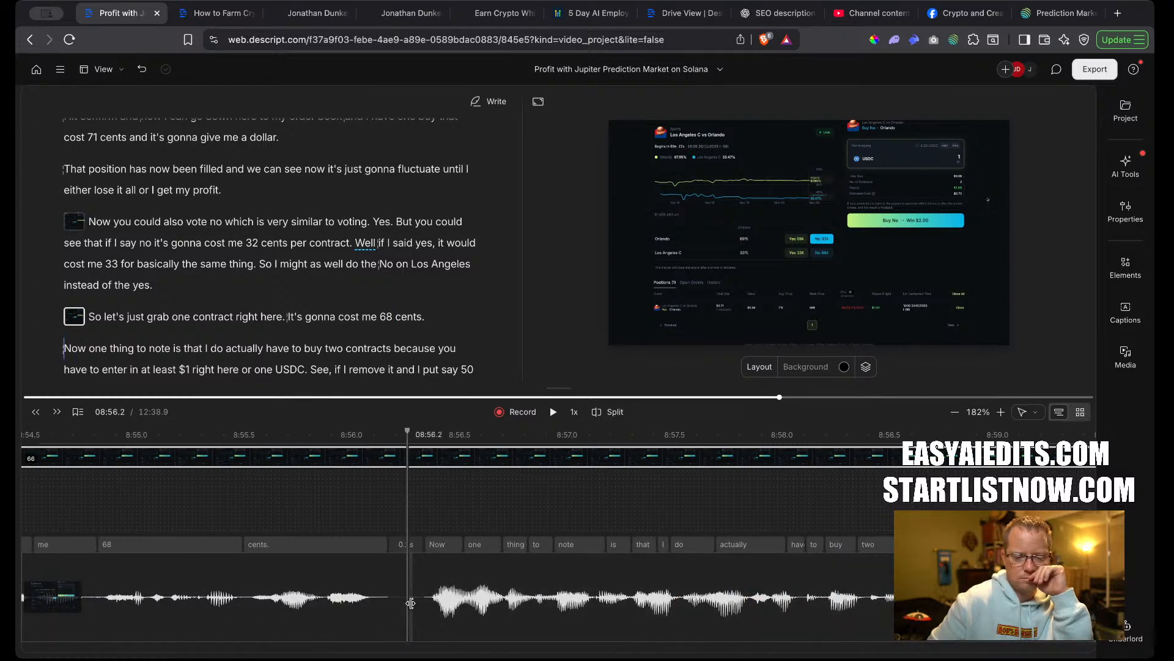
click(296, 316)
key(space)
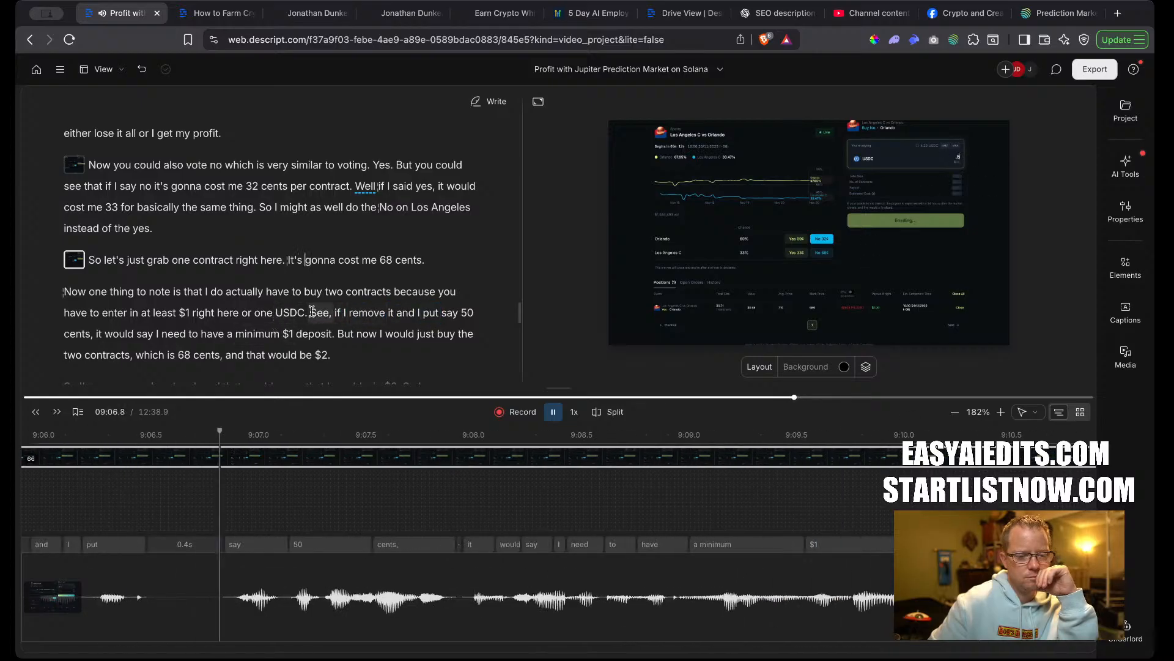
Remove the commas after "See" and "50 cents", and shorten the pause after "remove it" to about 0.3 s.
key(space)
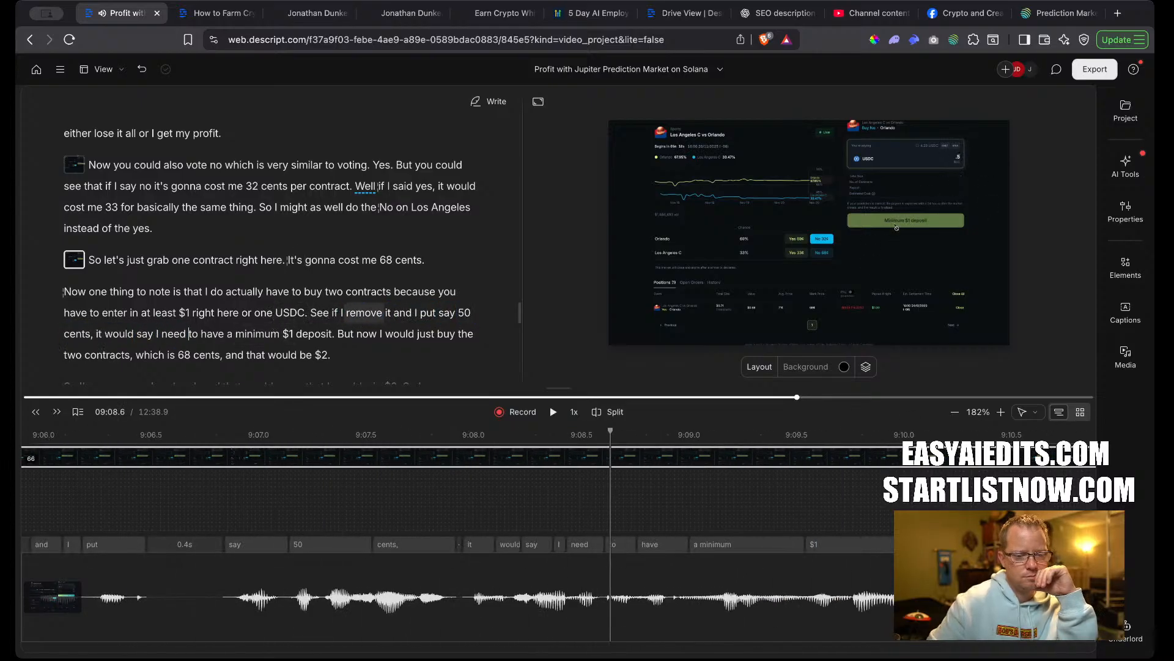
scroll(410, 536, left, 5)
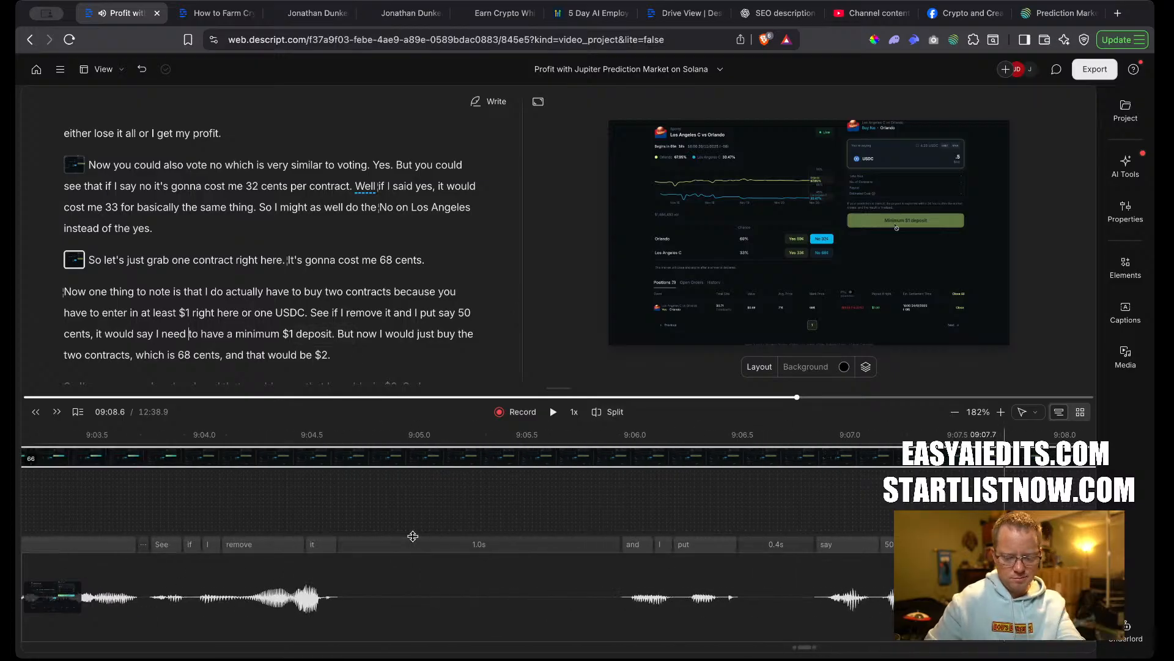
drag(374, 587, 557, 598)
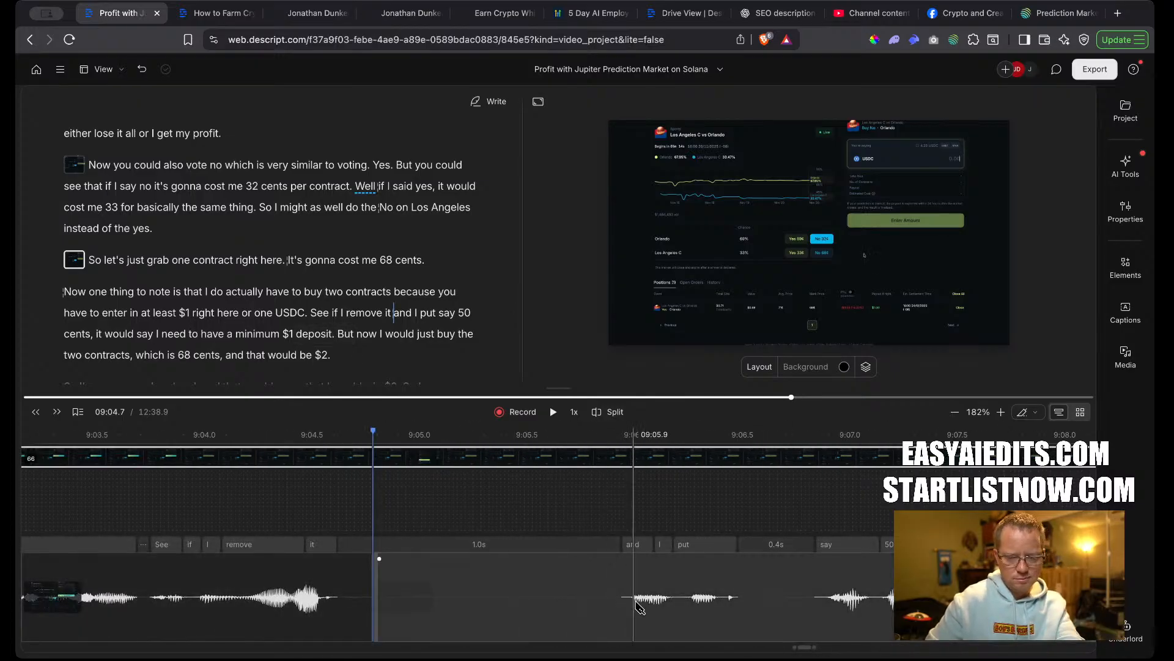
key(BackSpace)
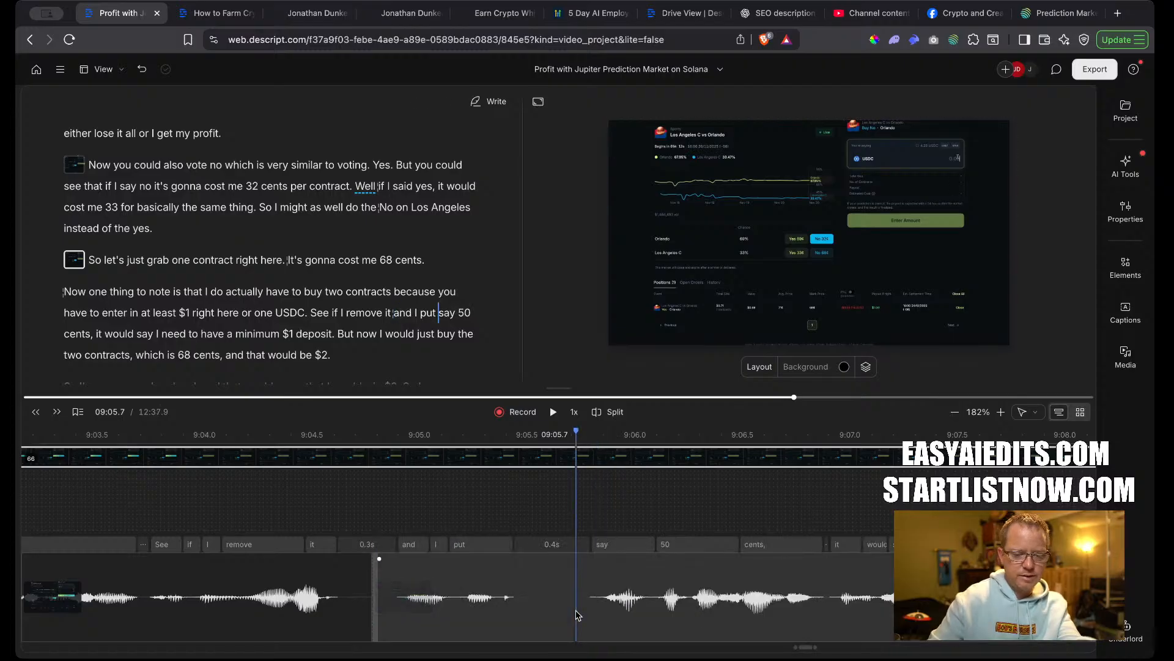
click(285, 434)
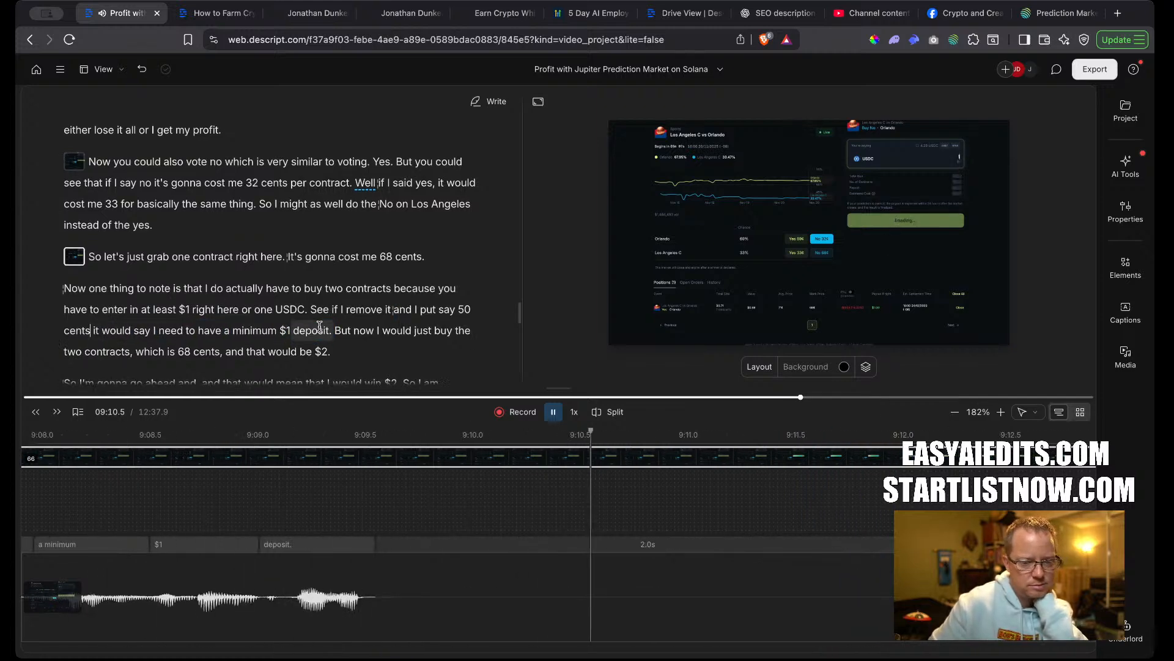
Cut the silence between "$1 deposit" and "But now" down to about 0.2 s and play the passage back.
click(403, 604)
click(903, 575)
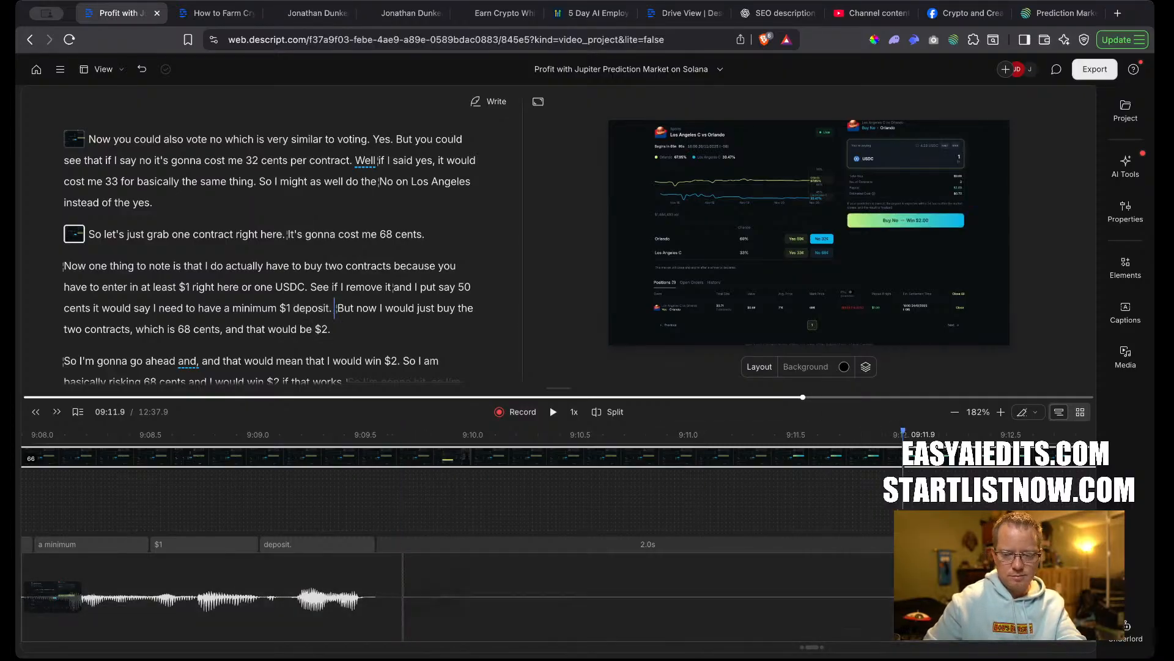
key(a)
key(Delete)
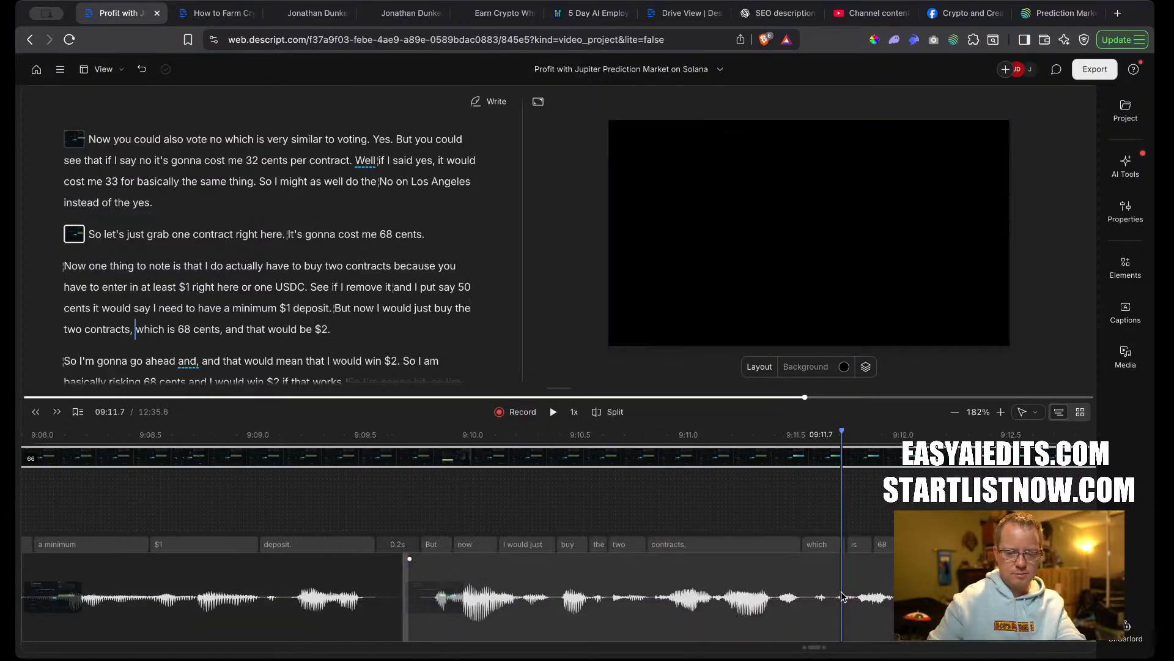
click(349, 434)
key(space)
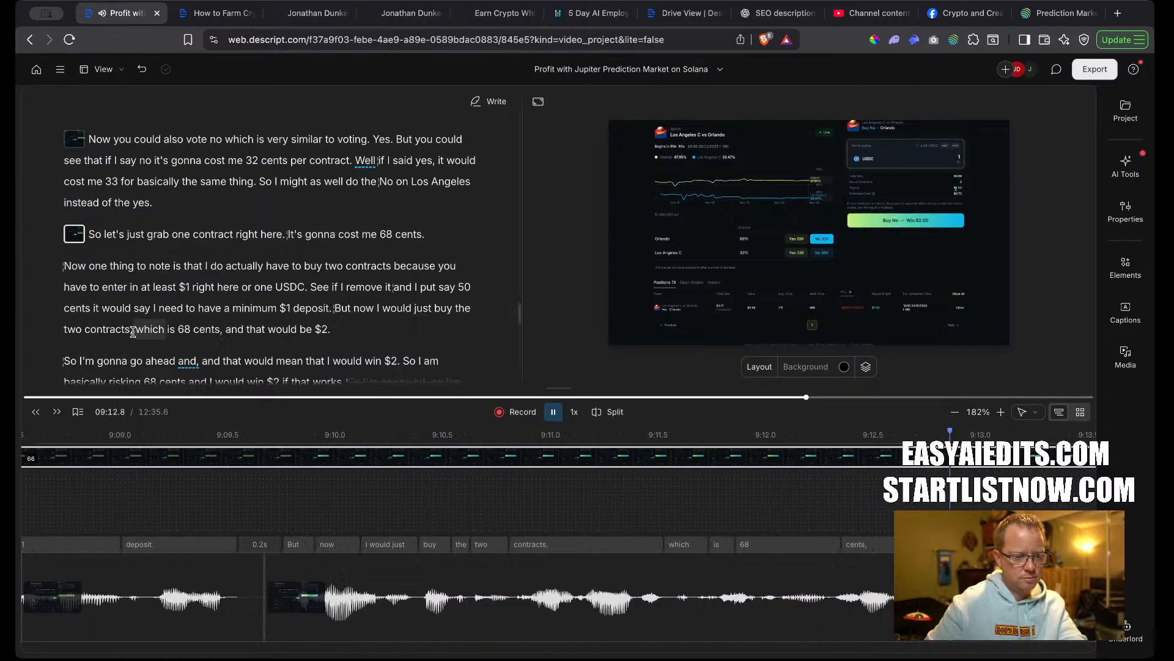
Remove the comma between "two contracts" and "which is 68 cents".
key(space)
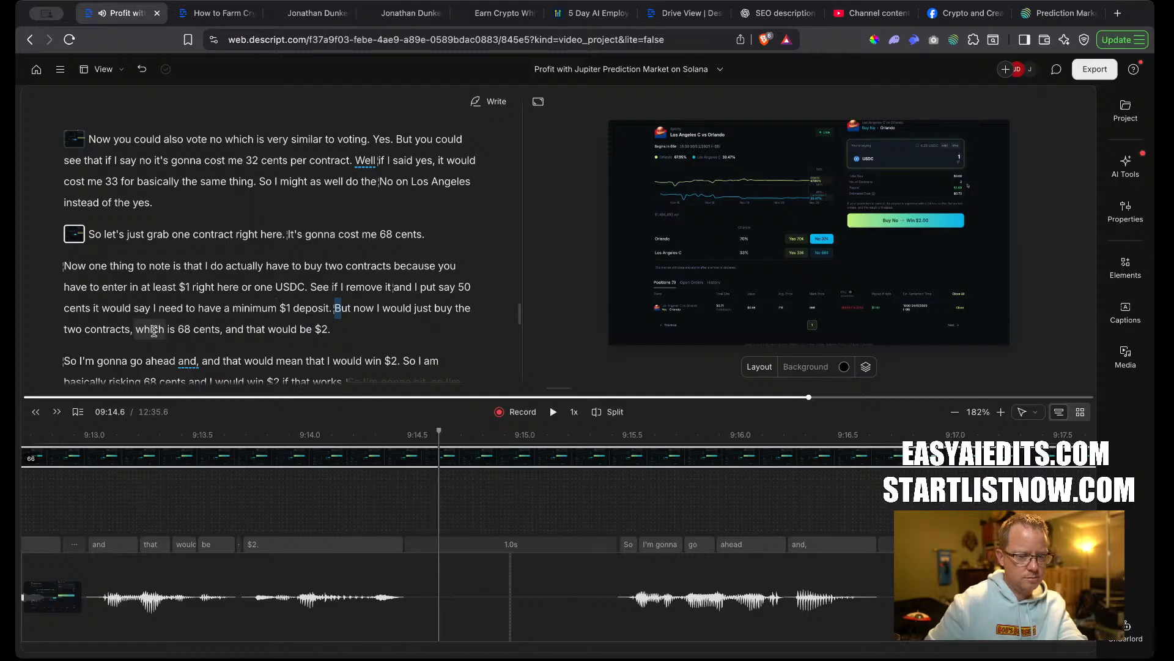
click(136, 330)
key(BackSpace)
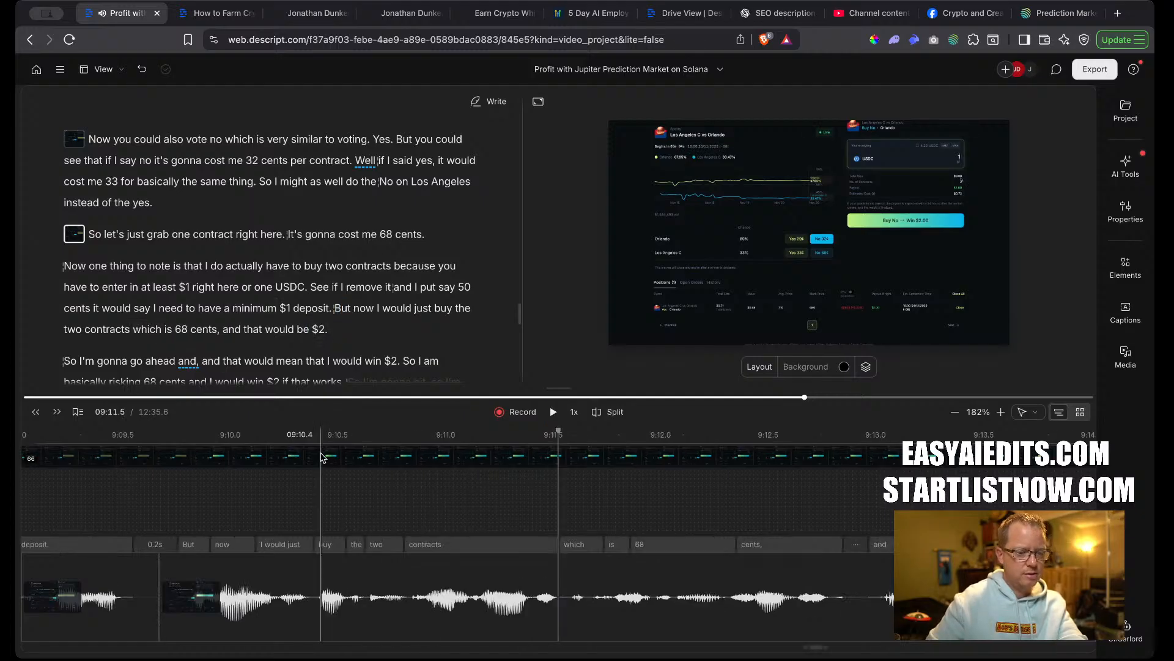
Shorten the pause before "So I'm gonna go ahead and" to about 0.2 s and play from "would be $2".
click(297, 330)
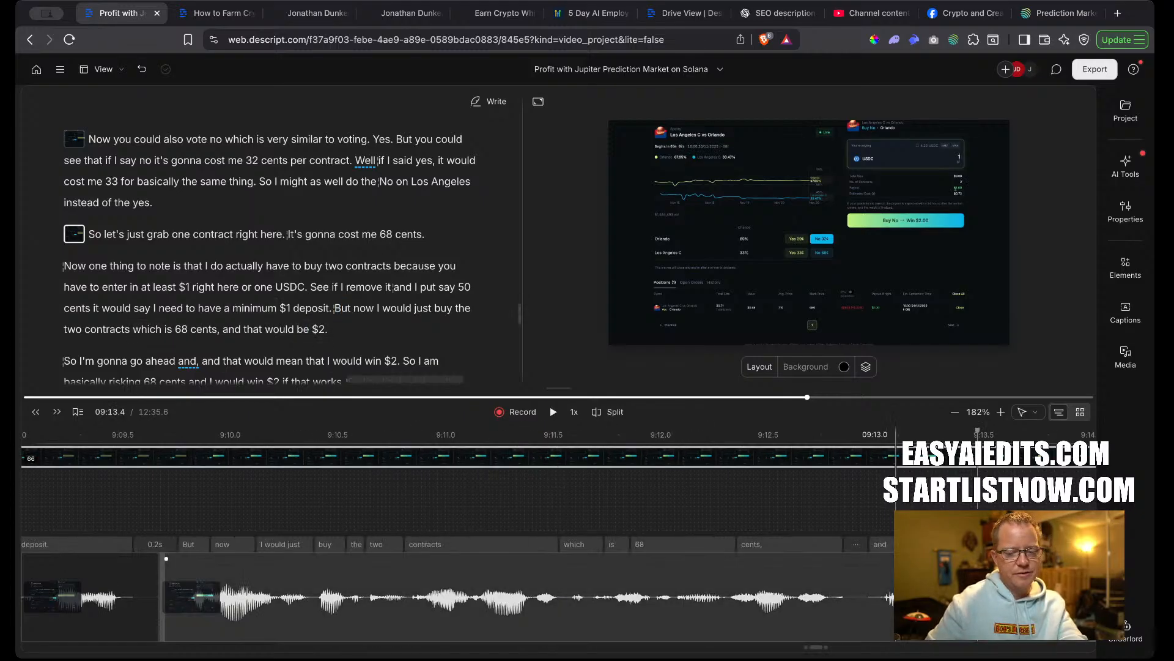
scroll(624, 596, right, 6)
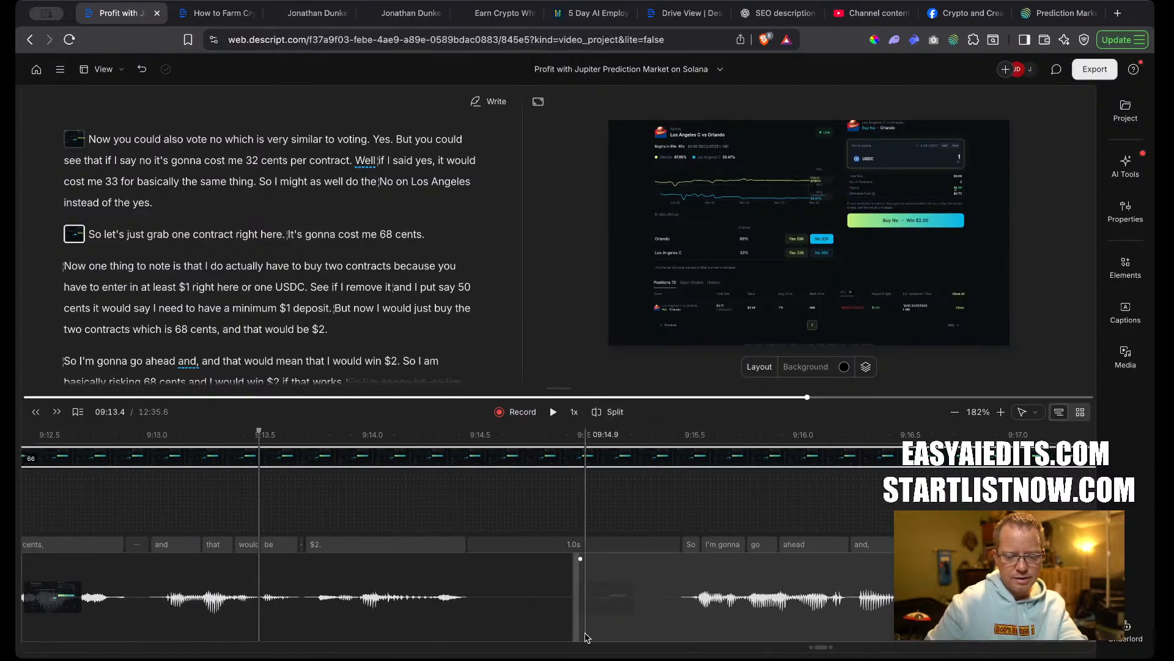
mouse_move(574, 610)
mouse_down()
mouse_move(489, 605)
mouse_move(586, 602)
mouse_up()
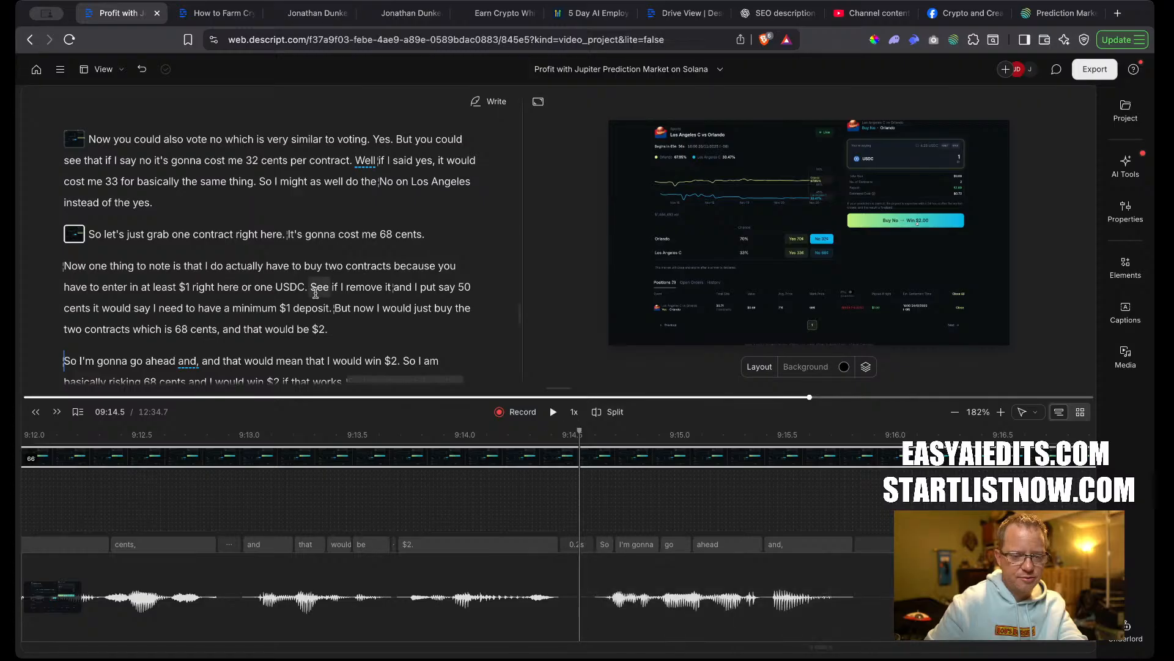
double_click(280, 331)
key(space)
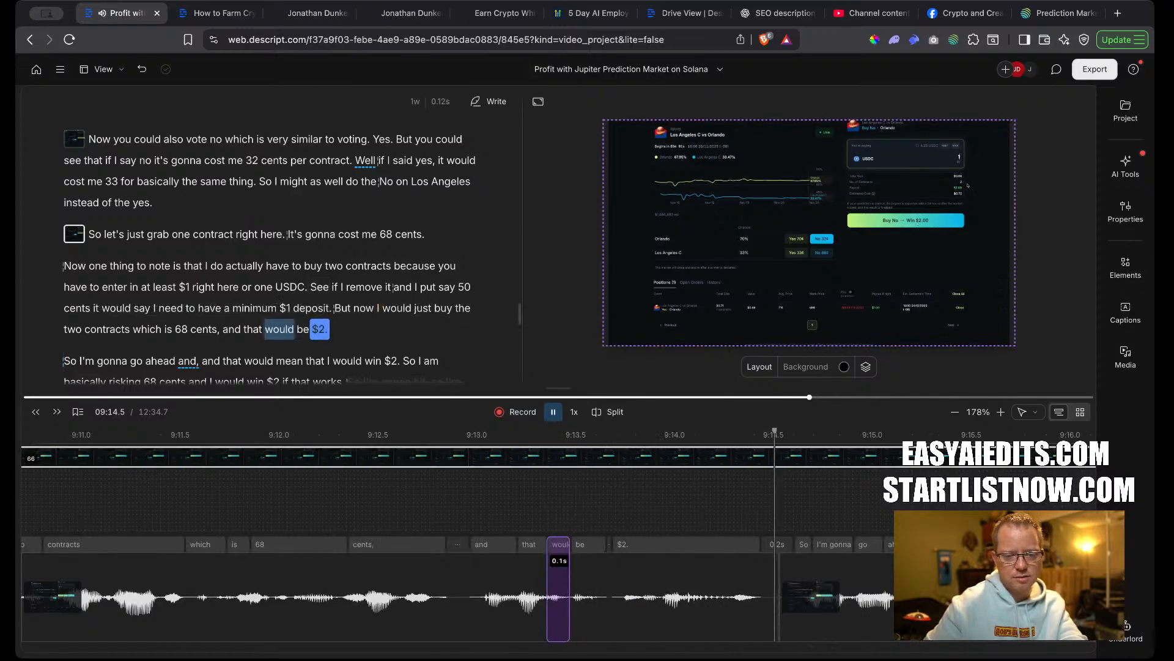
Delete "So I'm gonna go ahead and, and that would mean that I would win $2." and play into "So I am basically risking".
scroll(203, 286, down, 2)
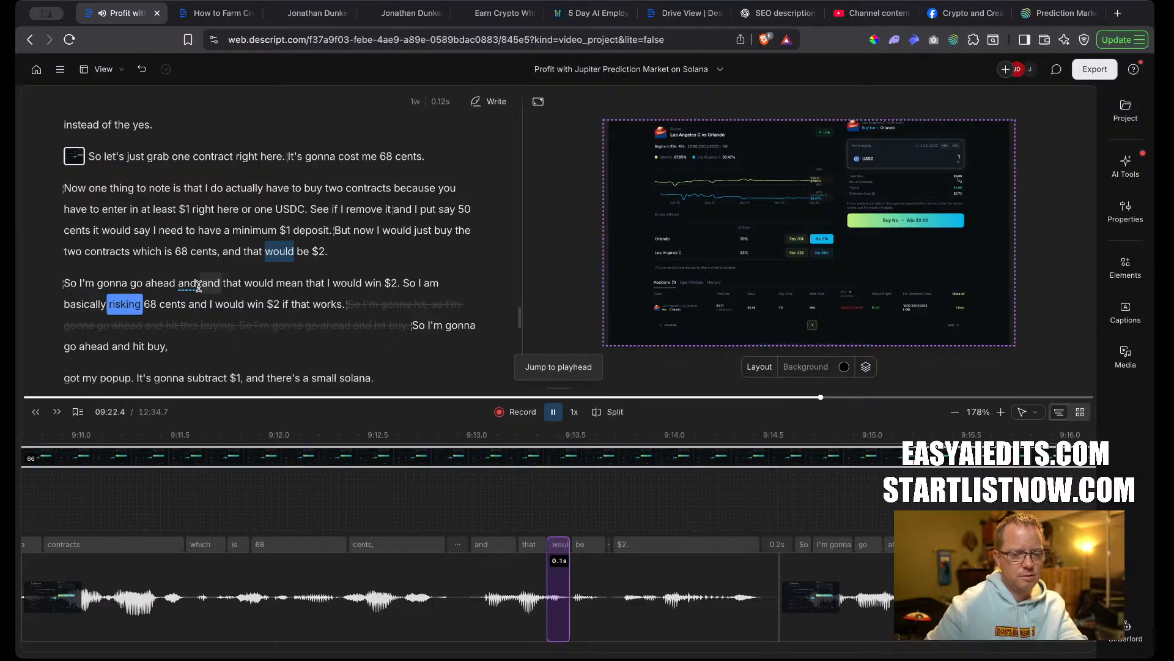
key(space)
drag(398, 287, 63, 283)
key(BackSpace)
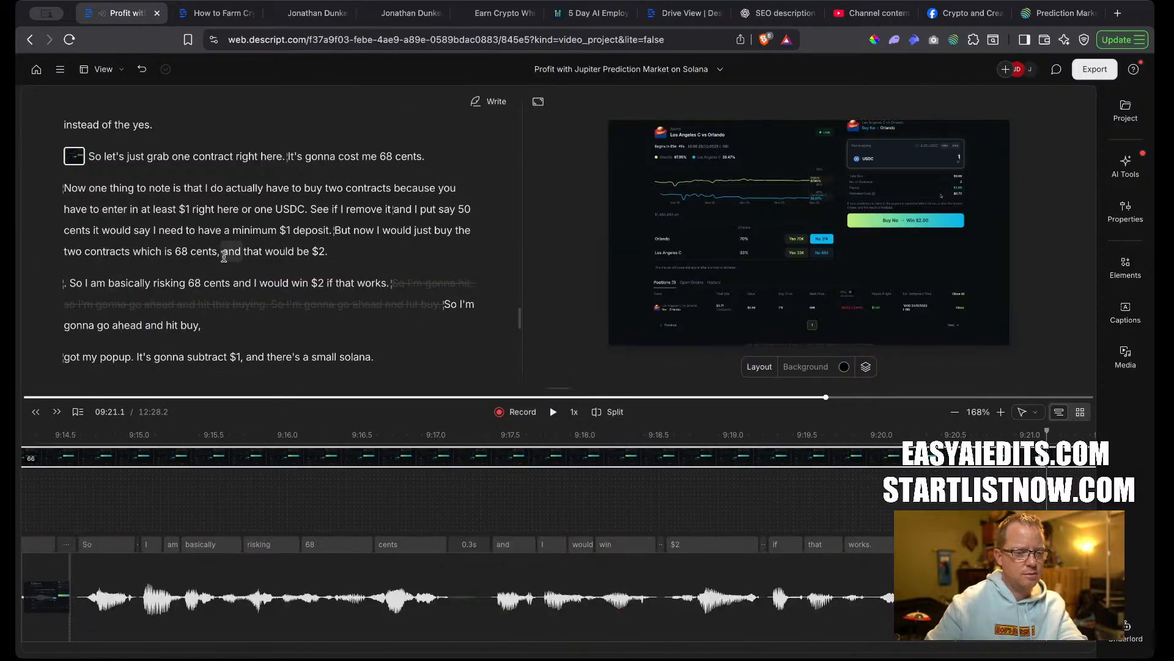
key(BackSpace)
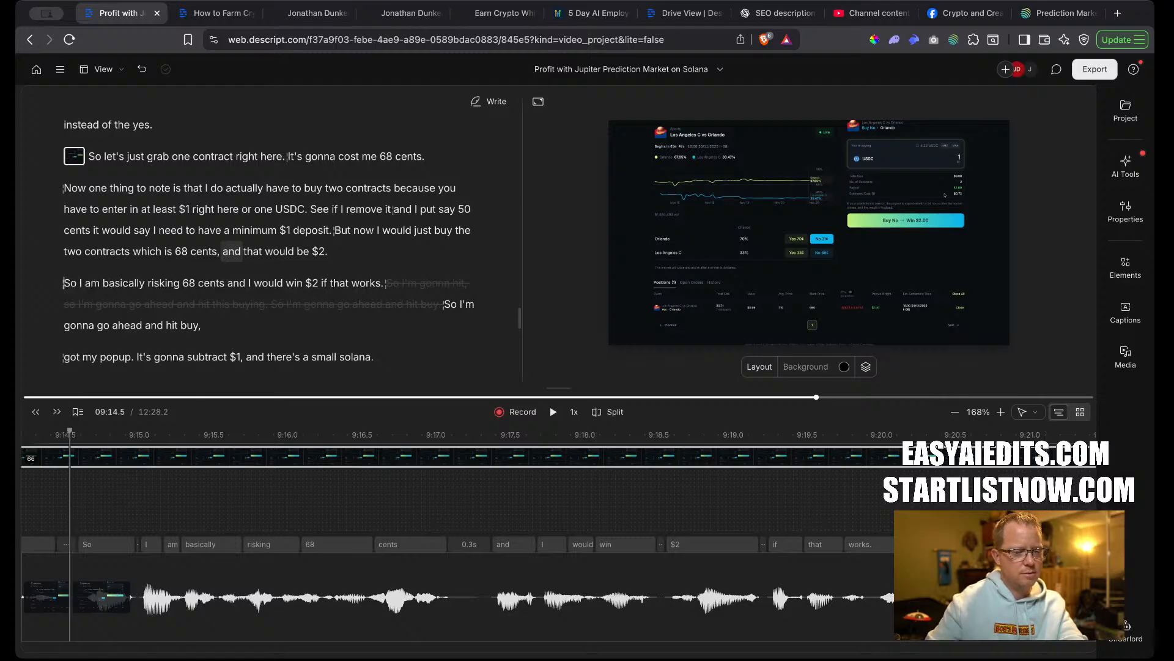
click(317, 250)
key(space)
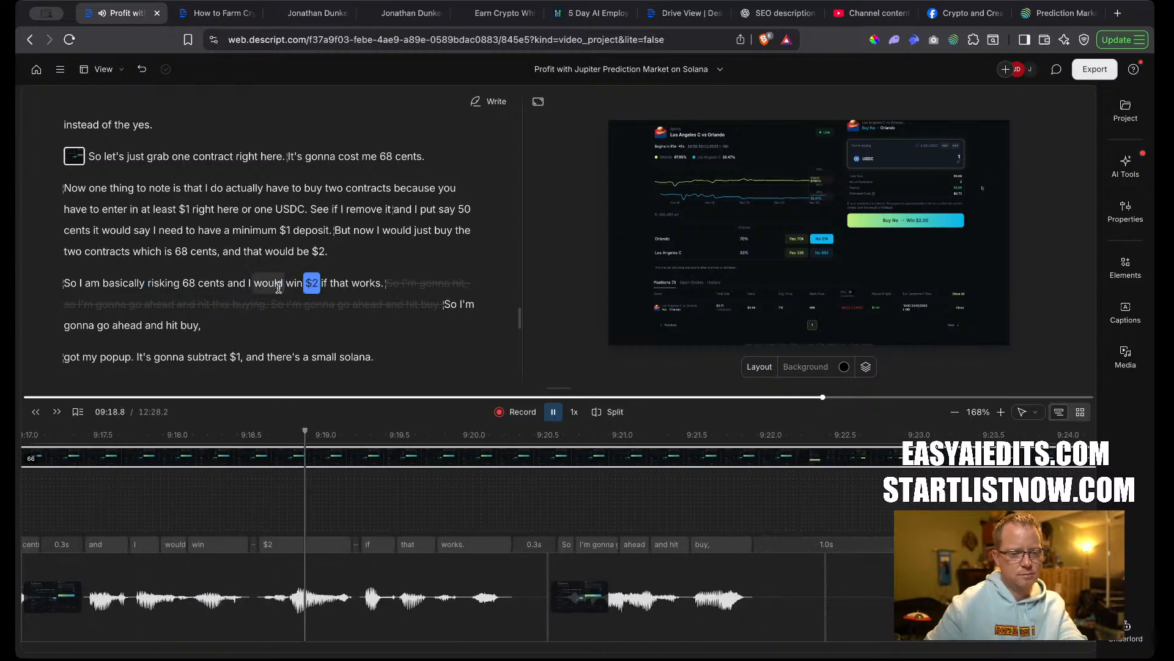
Remove the struck-through "So I'm gonna hit" retakes after "if that works" from the transcript and play on through "hit buy".
mouse_move(440, 282)
key(space)
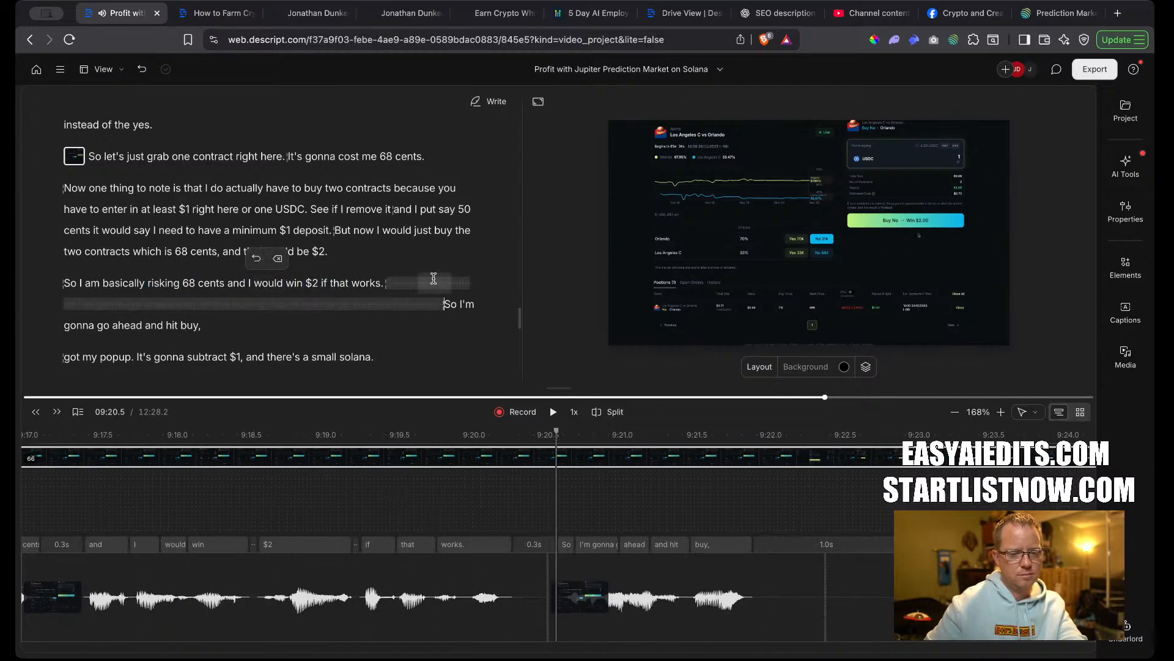
click(419, 281)
click(279, 260)
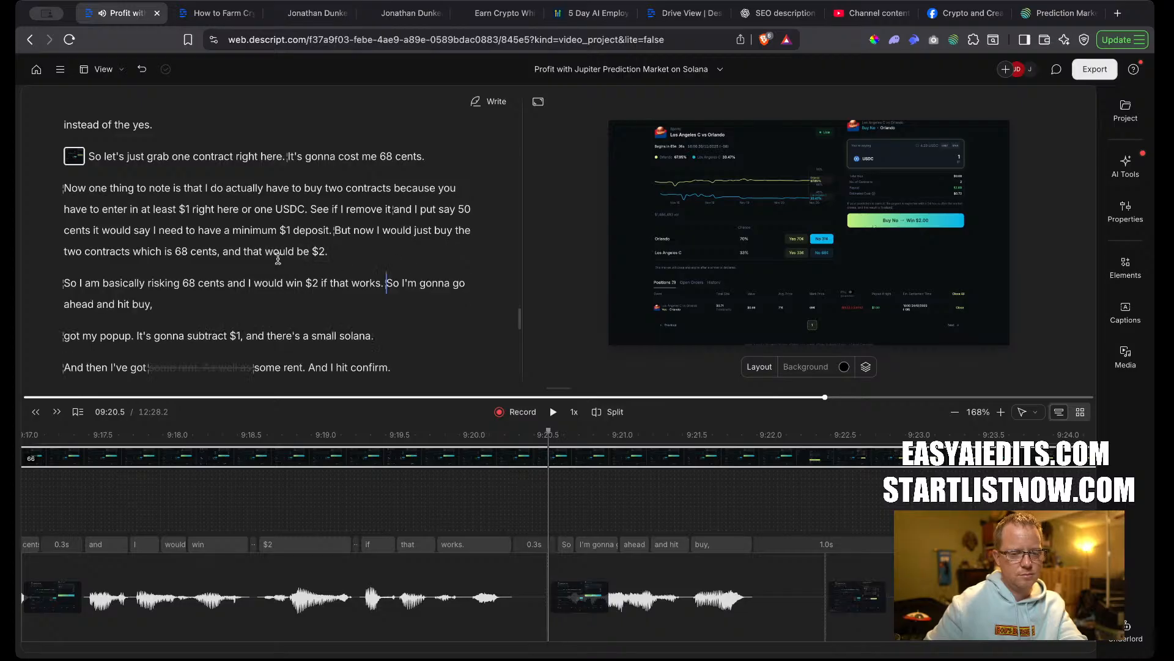
key(space)
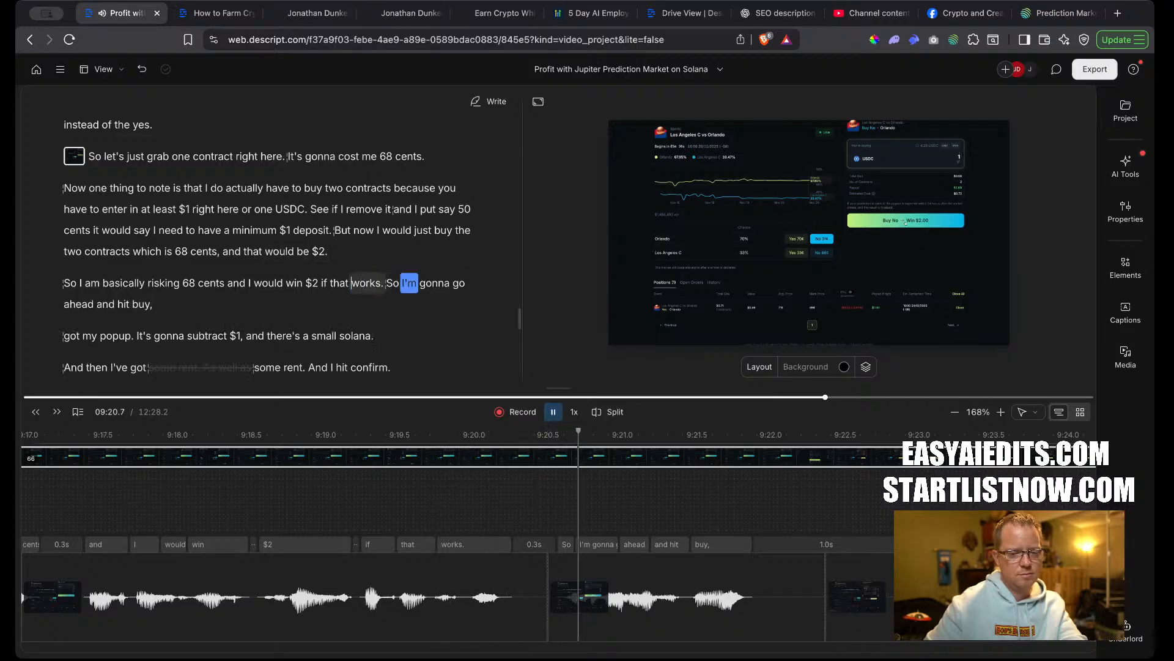
key(space)
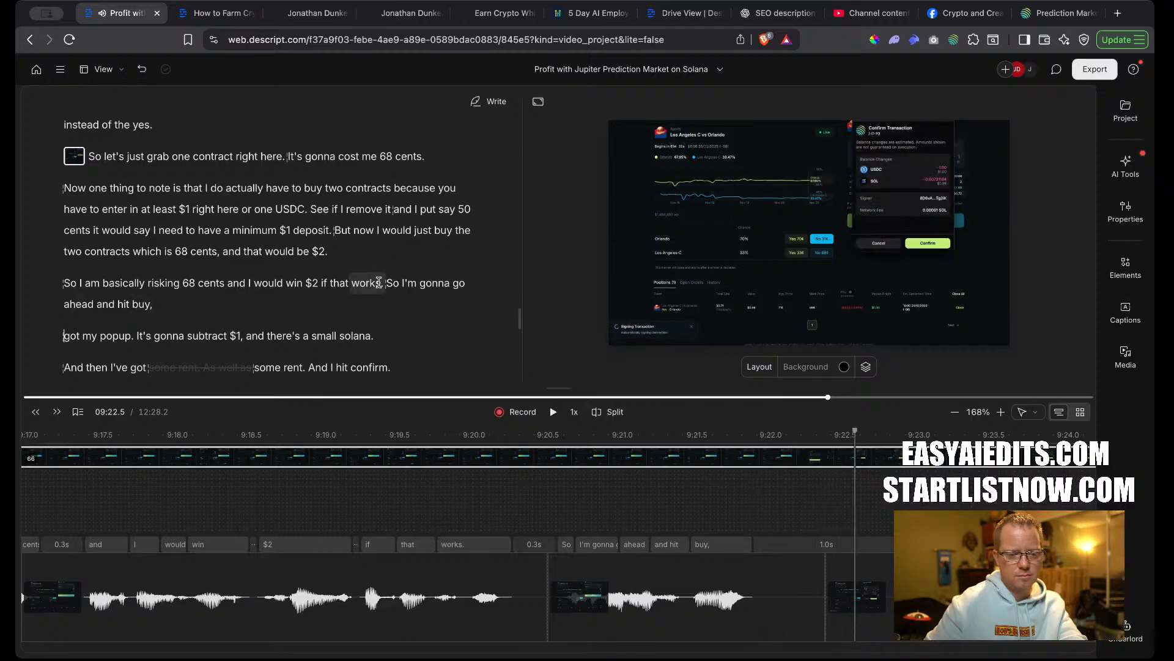
Start a new paragraph with a scene break before "So I'm gonna go ahead and hit buy".
click(387, 282)
key(Return)
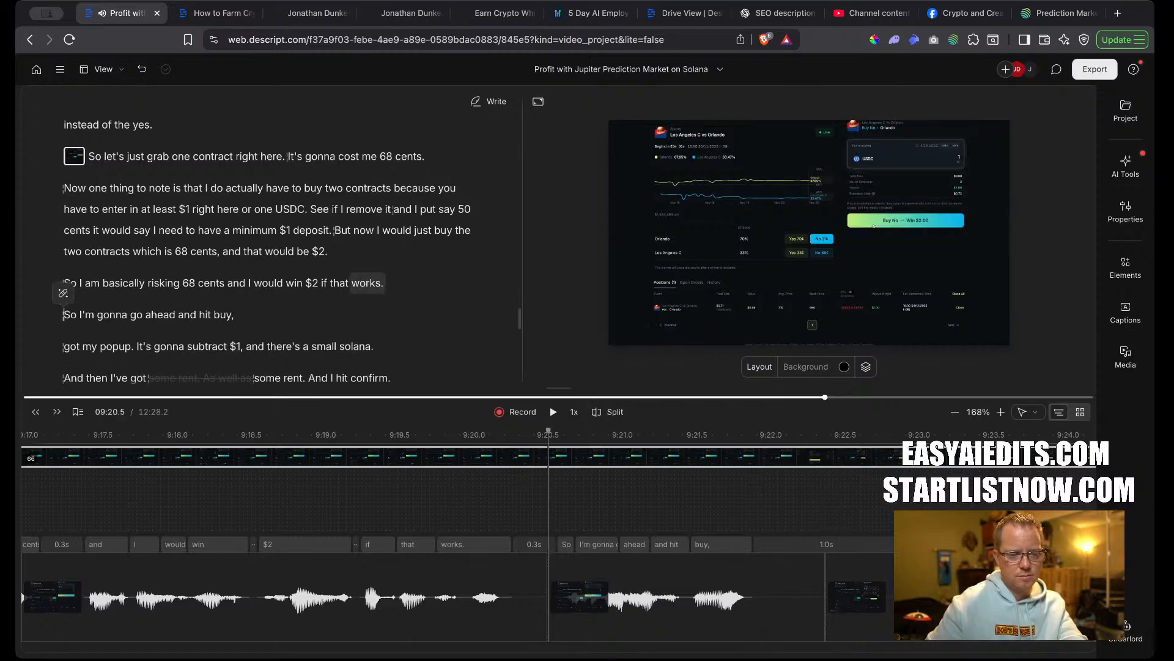
text(/)
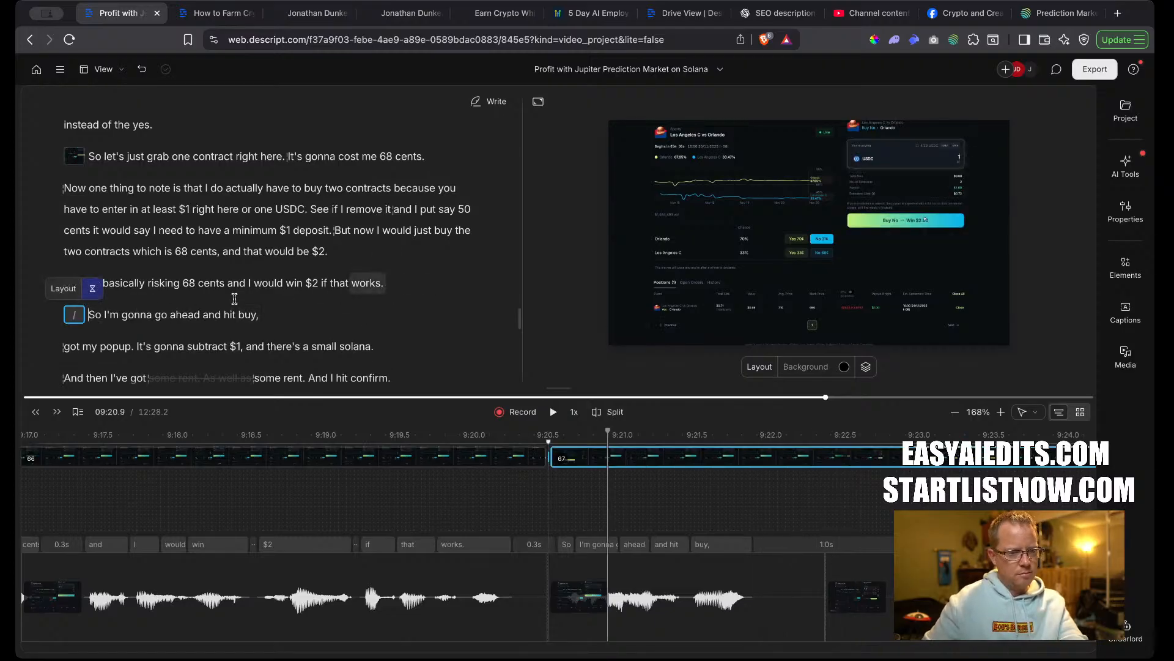
key(Escape)
Delete "So" so the new scene starts with "I'm gonna go ahead and hit buy", and play the transition back.
drag(105, 315, 88, 316)
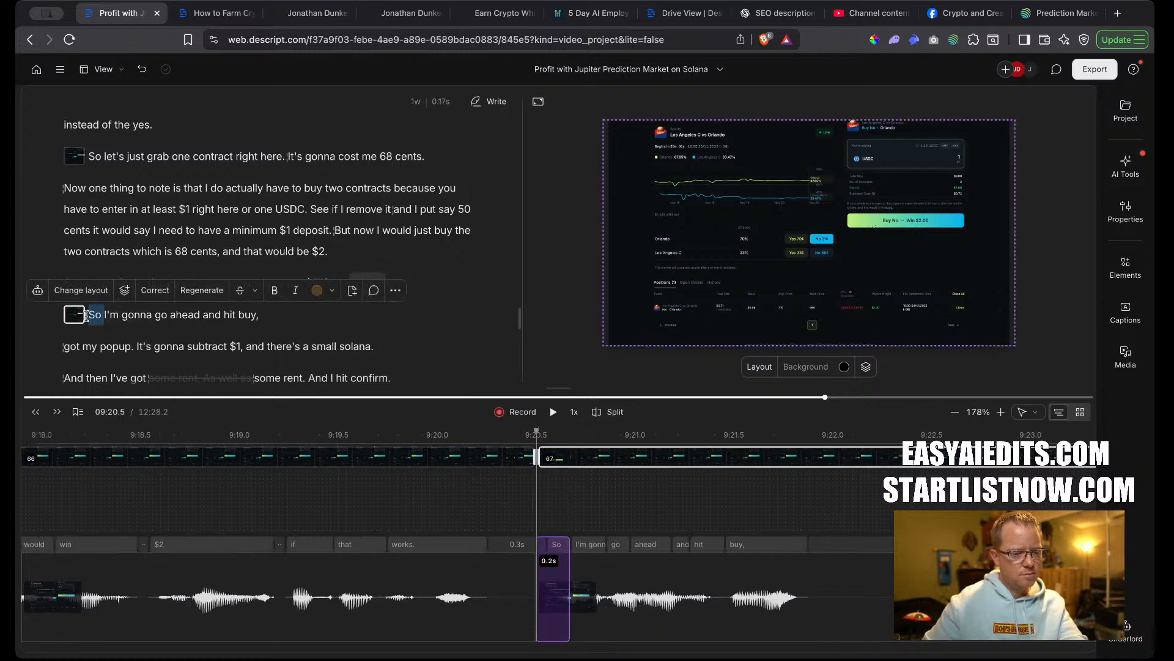
key(BackSpace)
click(287, 283)
key(space)
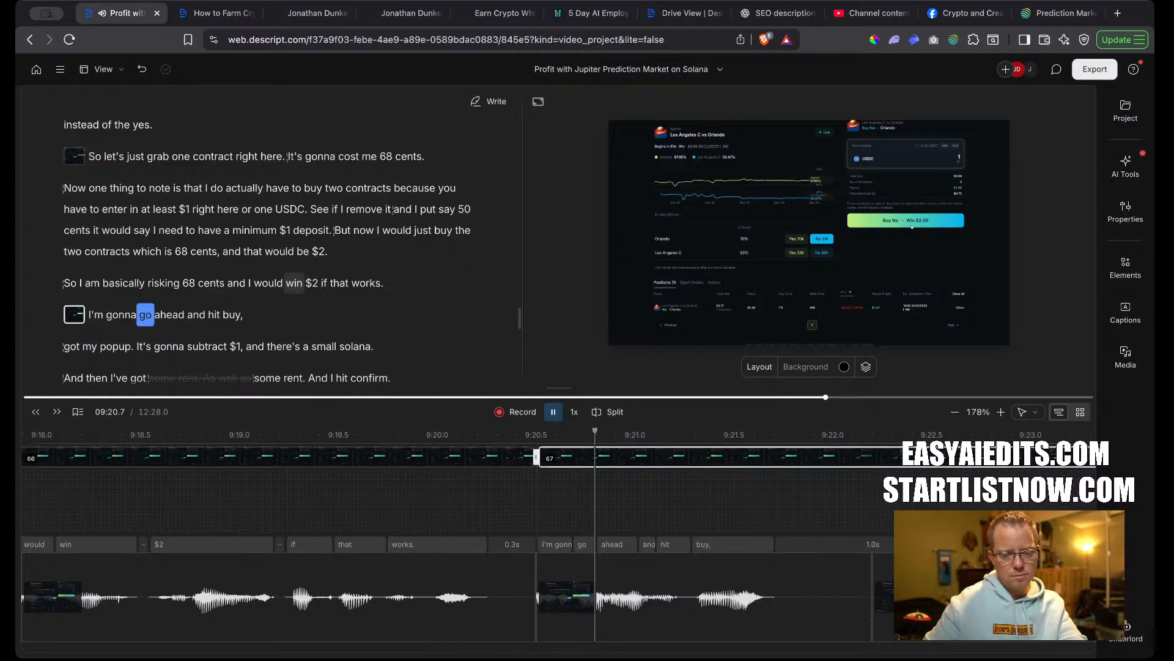
Shorten the pause after "hit buy" to 0.2 s and replace the comma there with a period.
key(space)
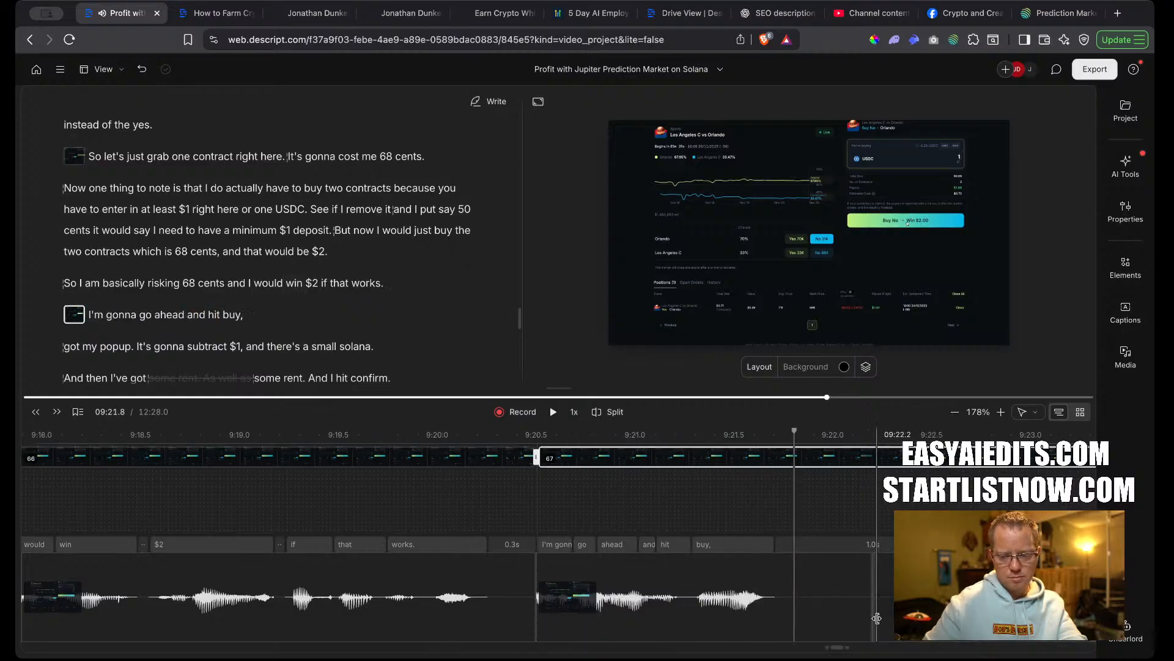
mouse_move(876, 617)
mouse_down()
mouse_move(796, 607)
mouse_move(885, 611)
mouse_up()
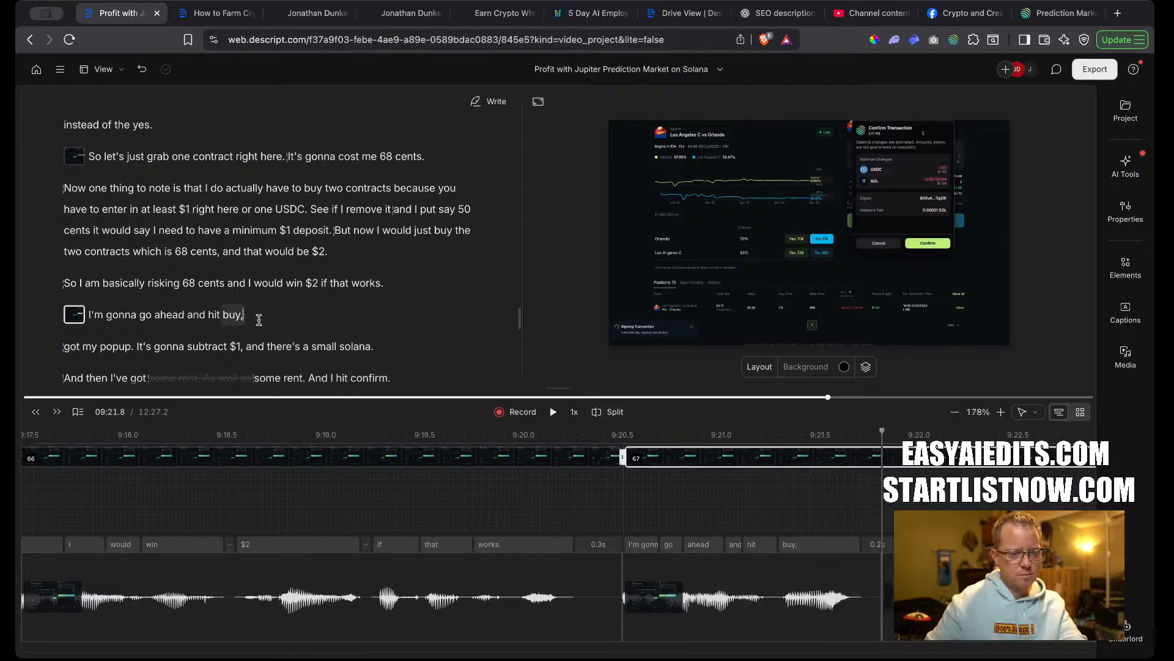
key(BackSpace)
text(.)
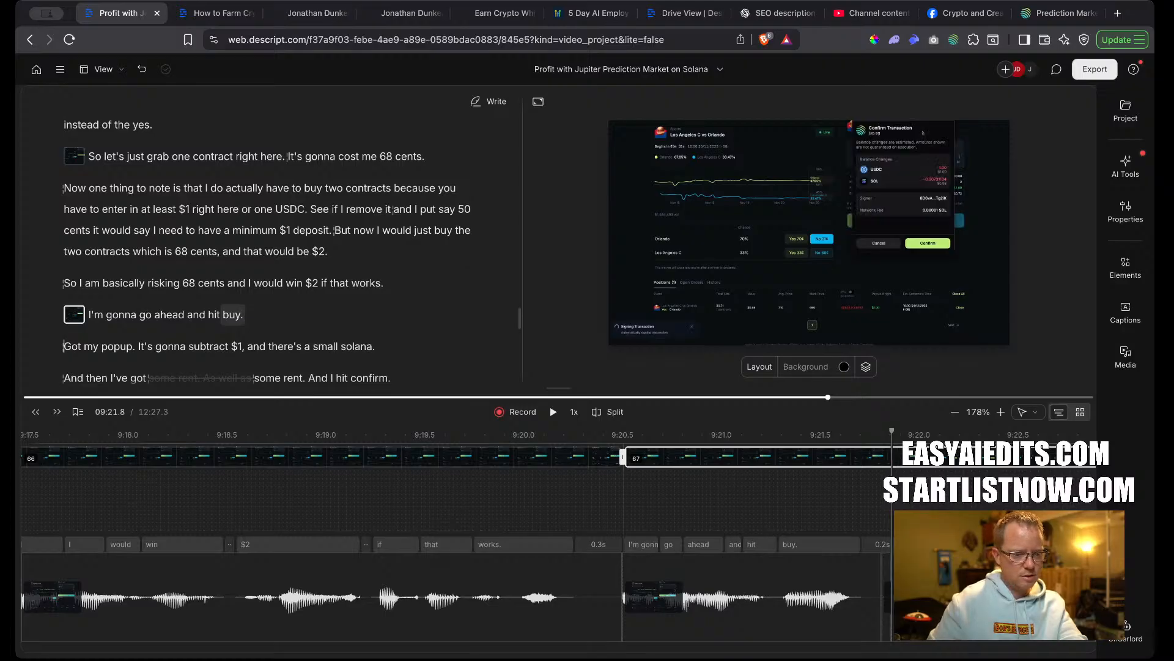
Add a scene break before "Got my popup" and keep that sentence in its own paragraph.
key(slash)
key(space)
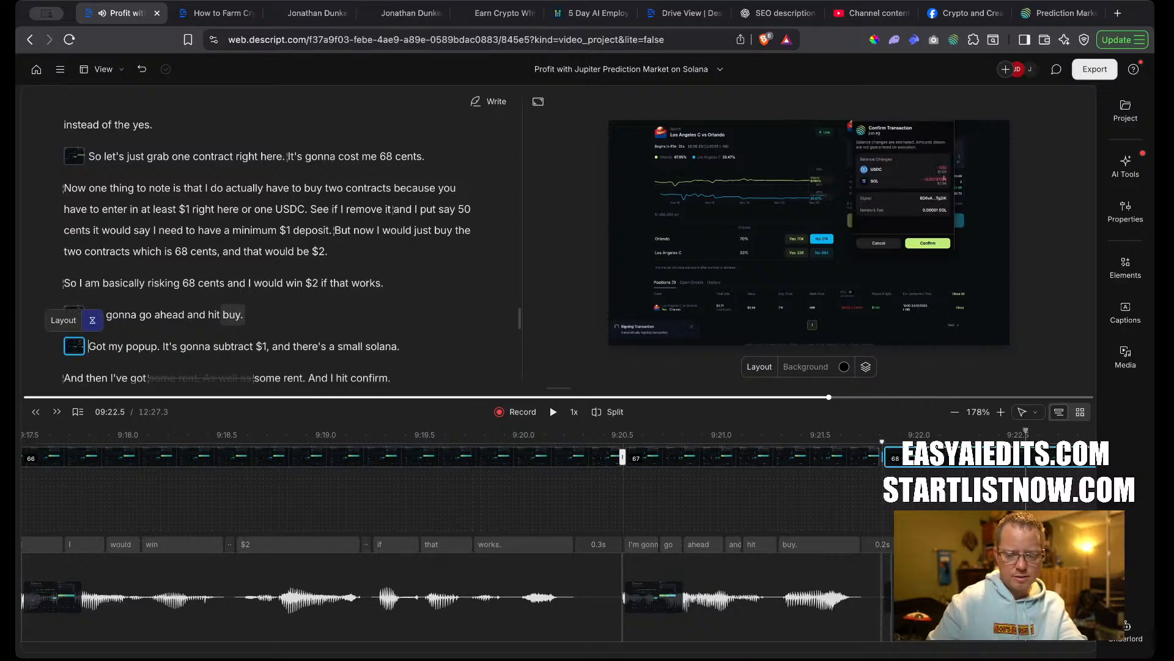
scroll(880, 636, up, 4)
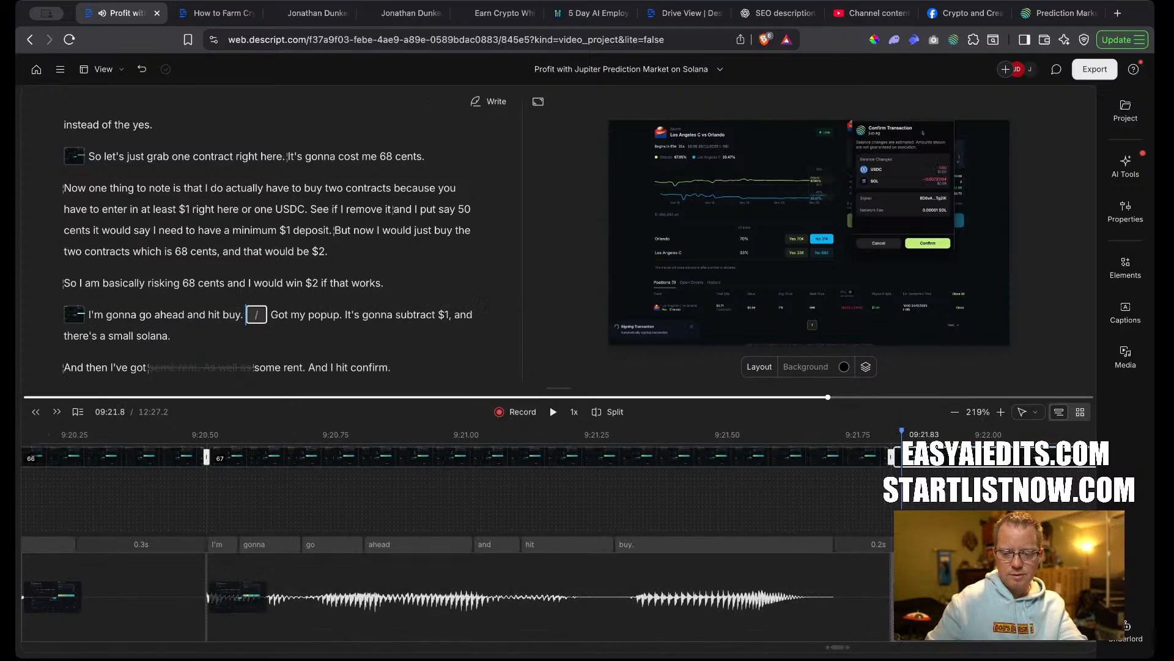
scroll(844, 514, down, 4)
click(842, 505)
scroll(844, 505, left, 1)
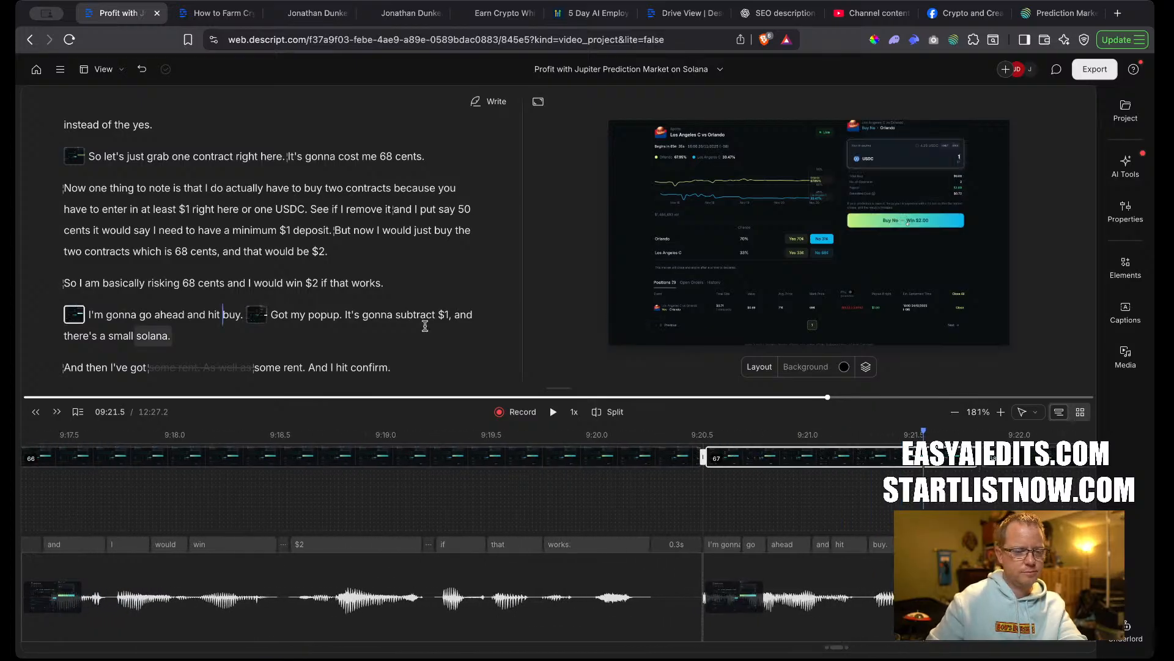
click(243, 314)
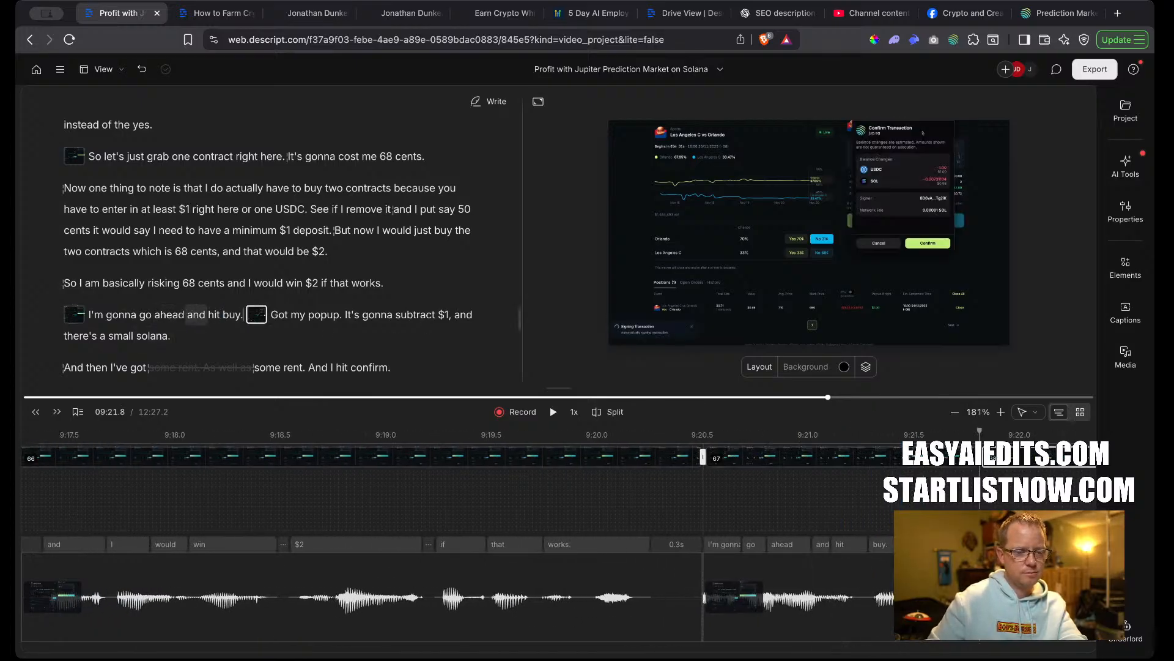
key(Return)
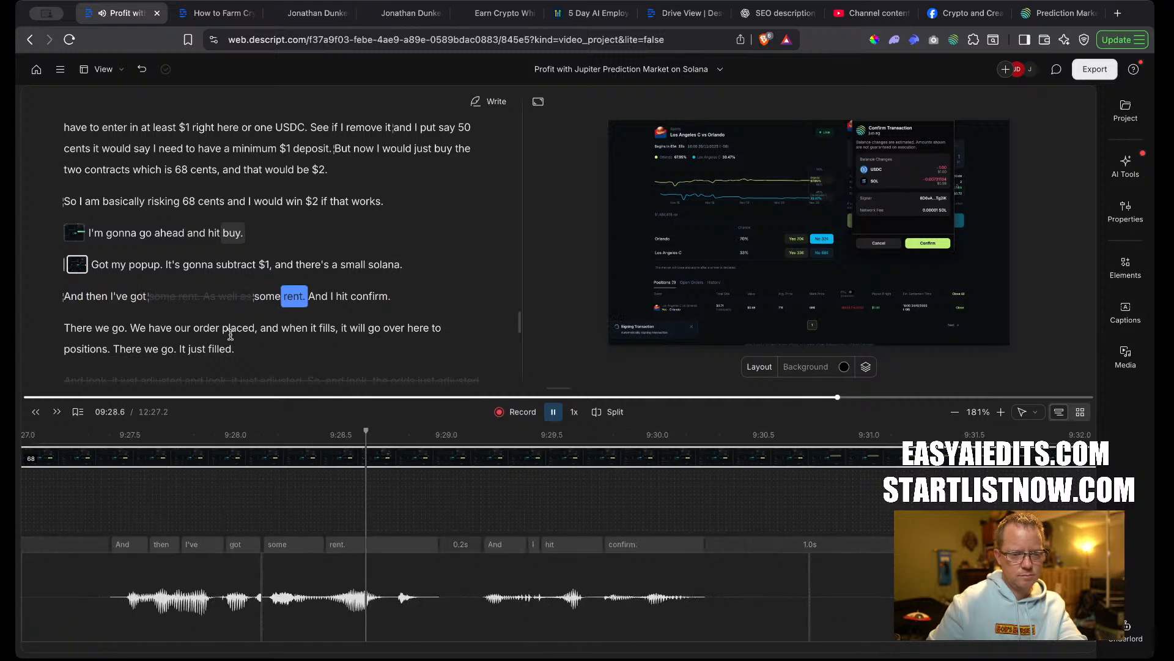
Remove the struck-through "some rent. As well as" retake from the transcript and play on through "There we go".
key(space)
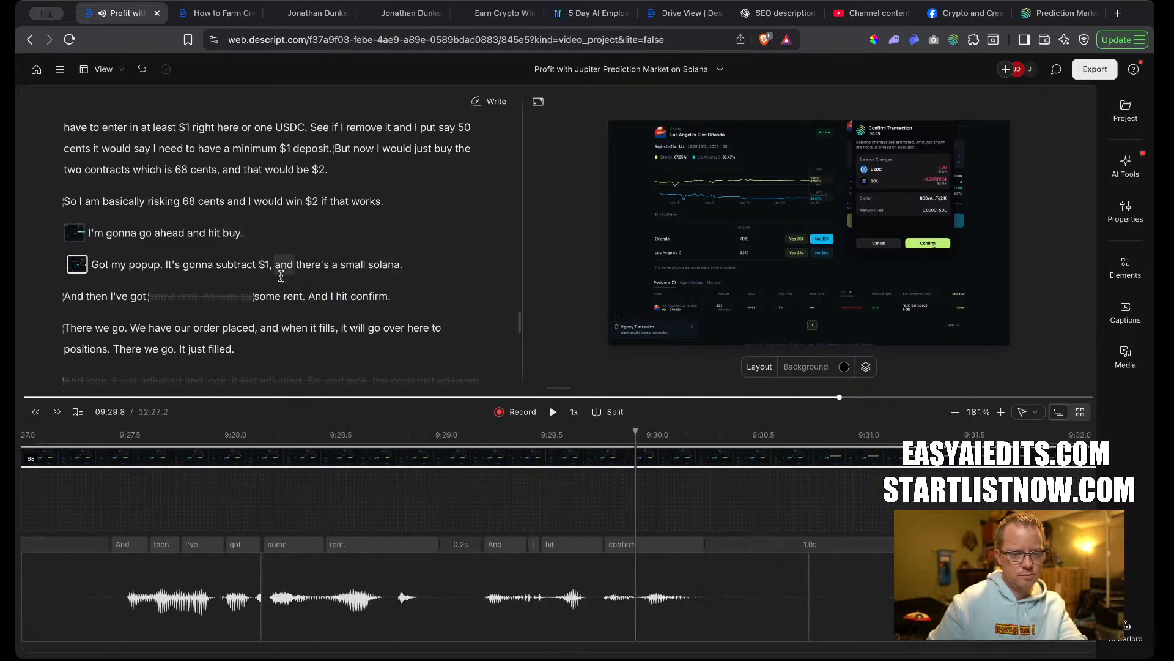
click(212, 271)
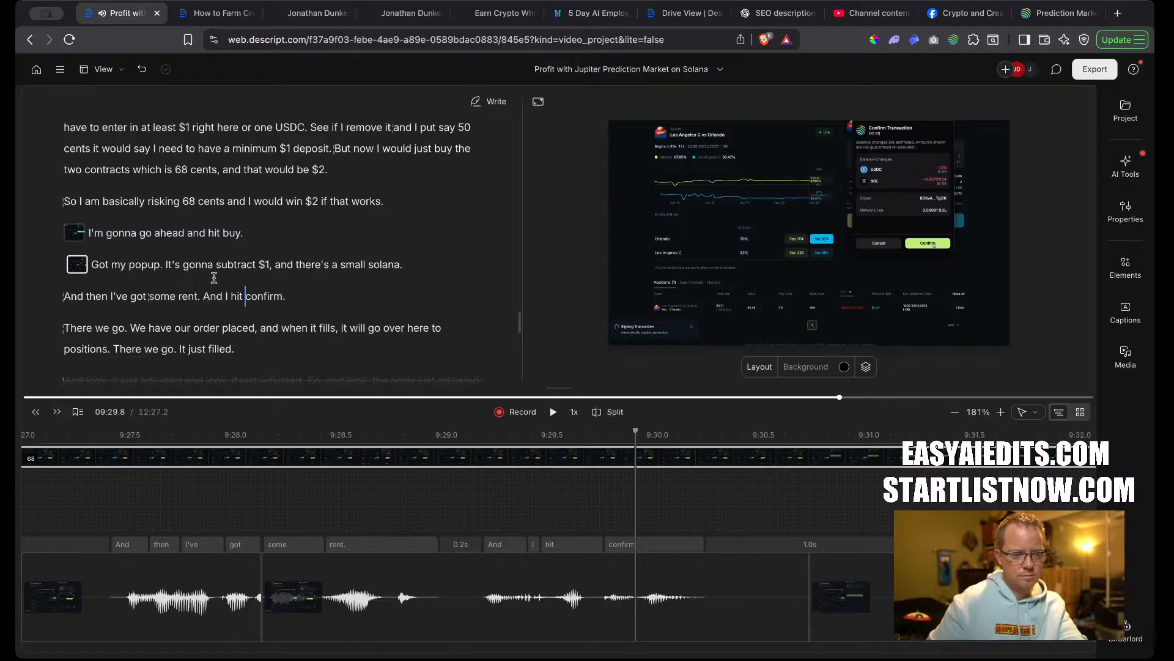
key(space)
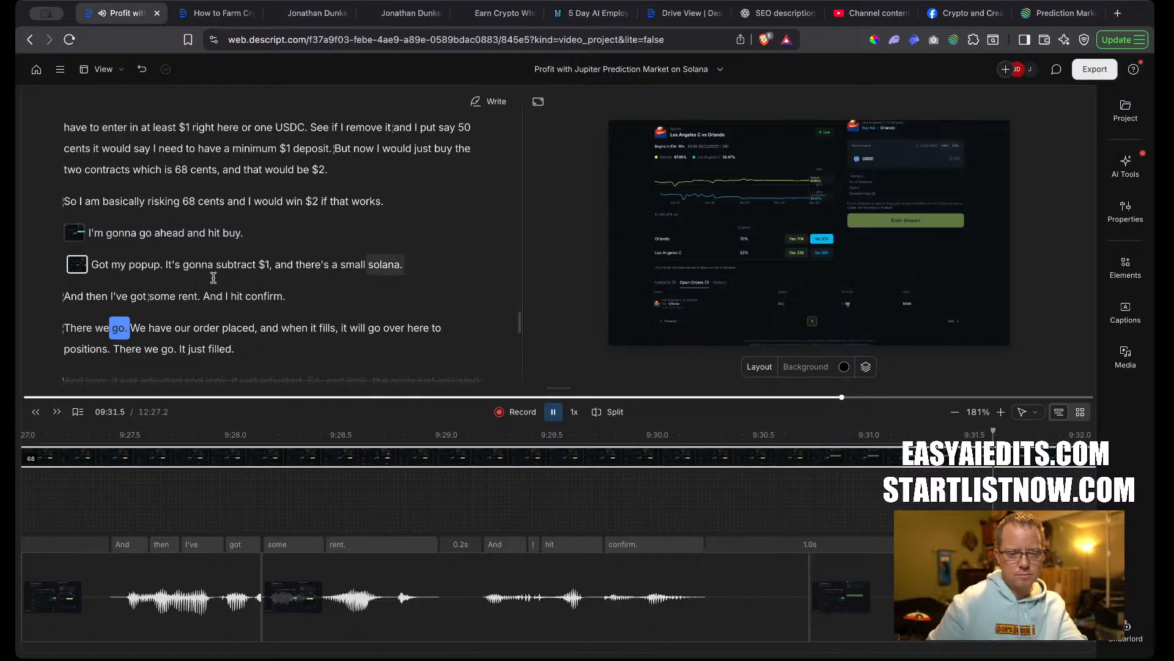
Shorten the pause after "I hit confirm" to 0.2 s and add a scene break before "There we go. We have our order placed".
key(space)
mouse_move(806, 598)
mouse_down()
mouse_move(719, 595)
mouse_move(810, 606)
mouse_up()
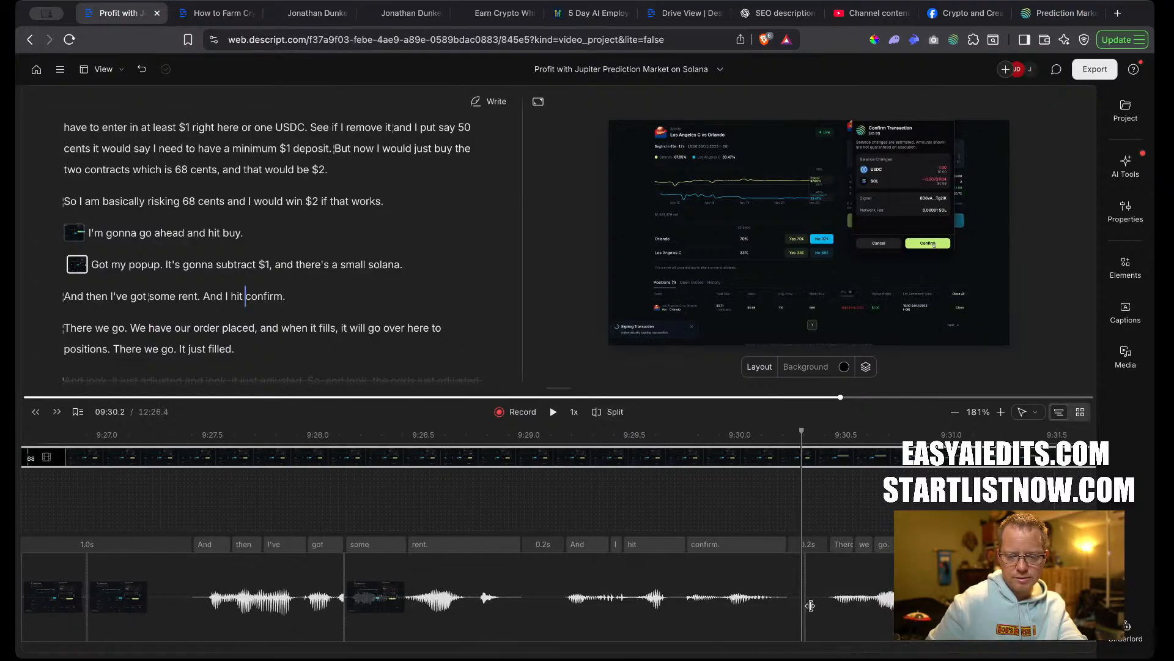
click(66, 328)
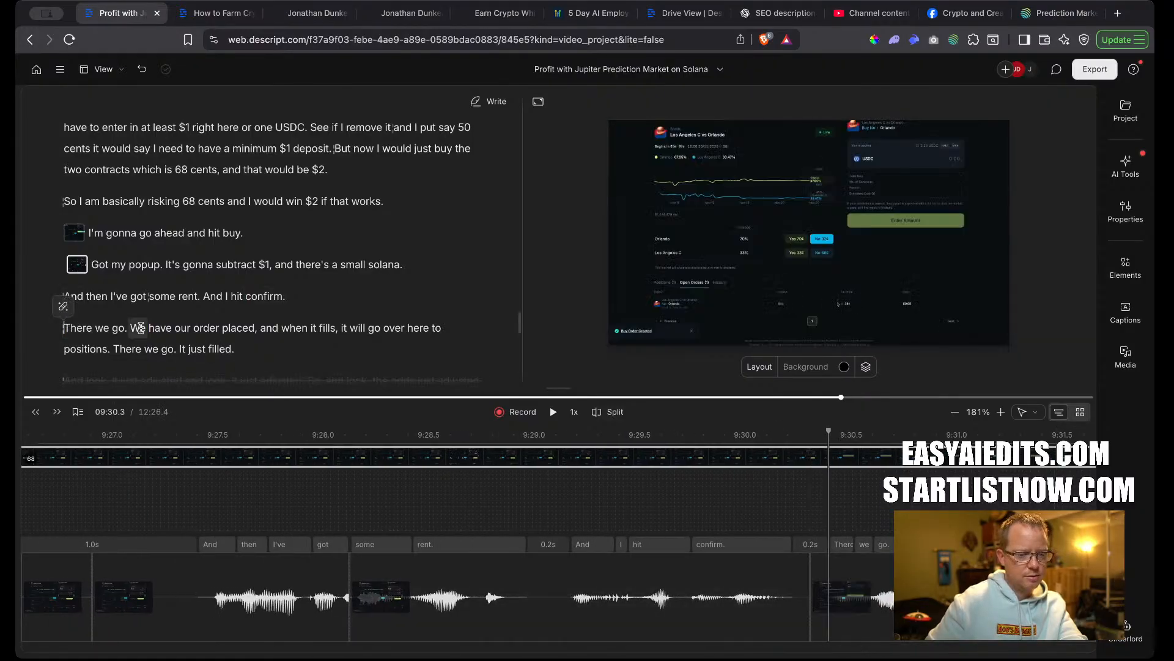
key(slash)
key(space)
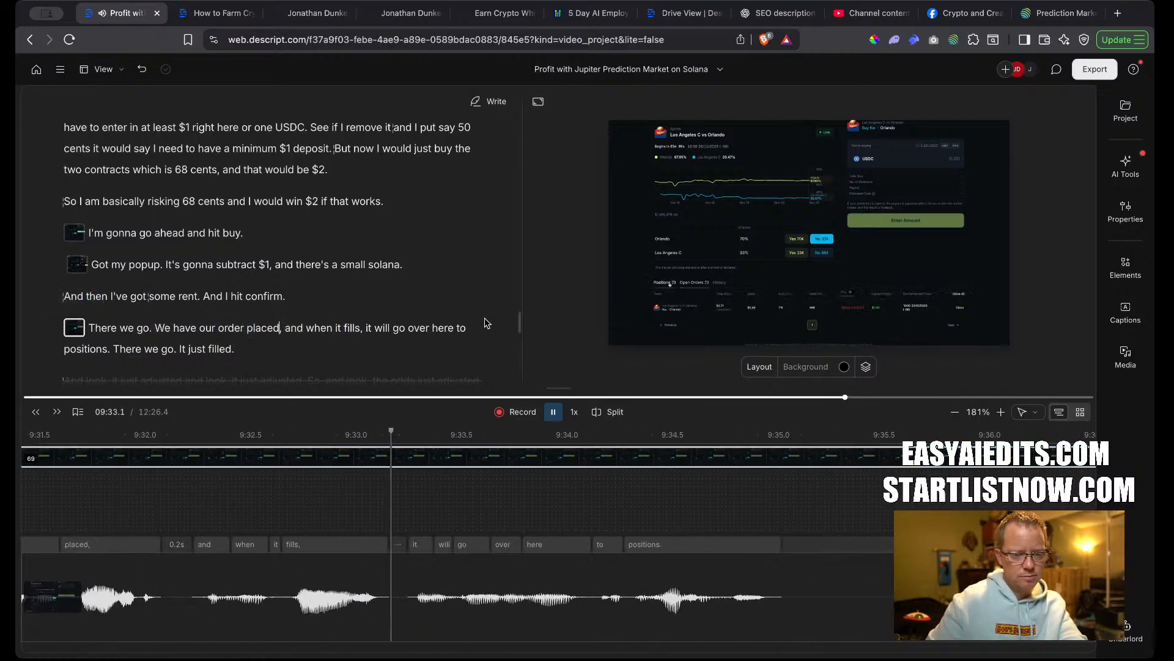
Delete the comma after "order placed" and start a new paragraph with a scene break at "There we go. It just filled.".
key(Delete)
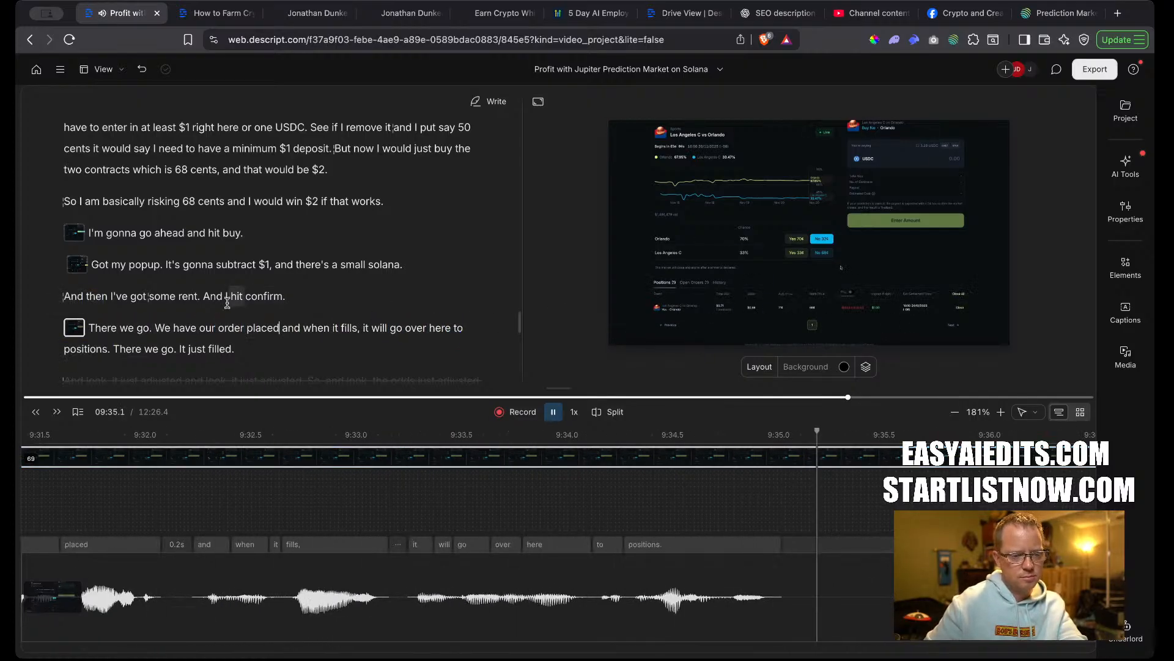
key(space)
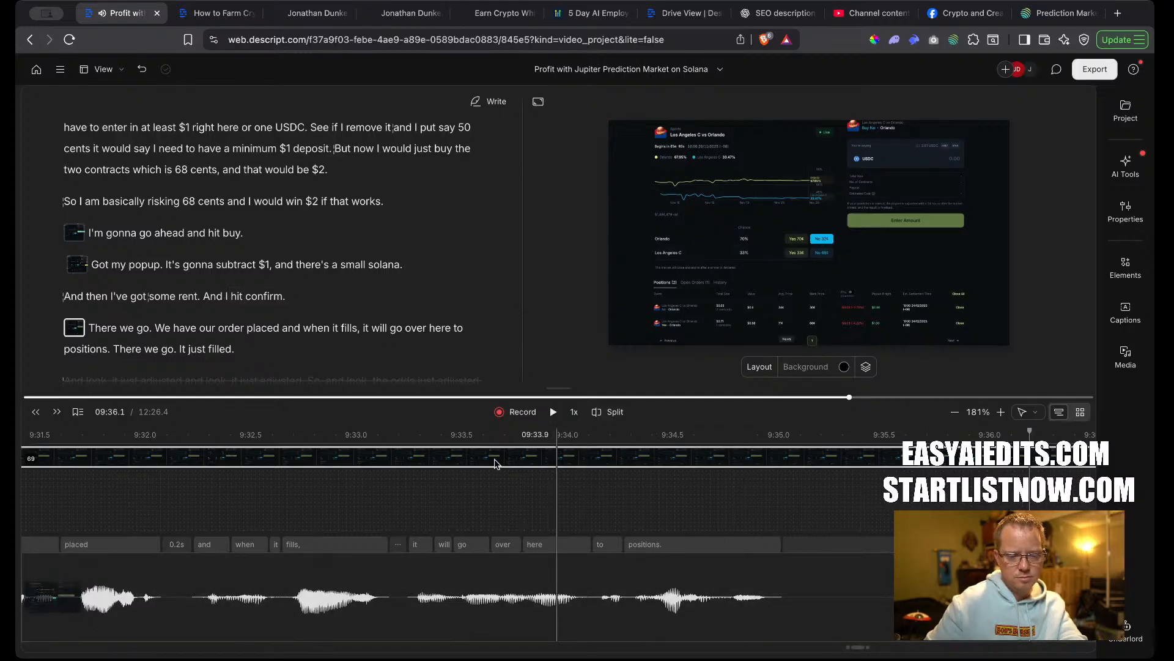
click(115, 348)
key(Return)
text(/)
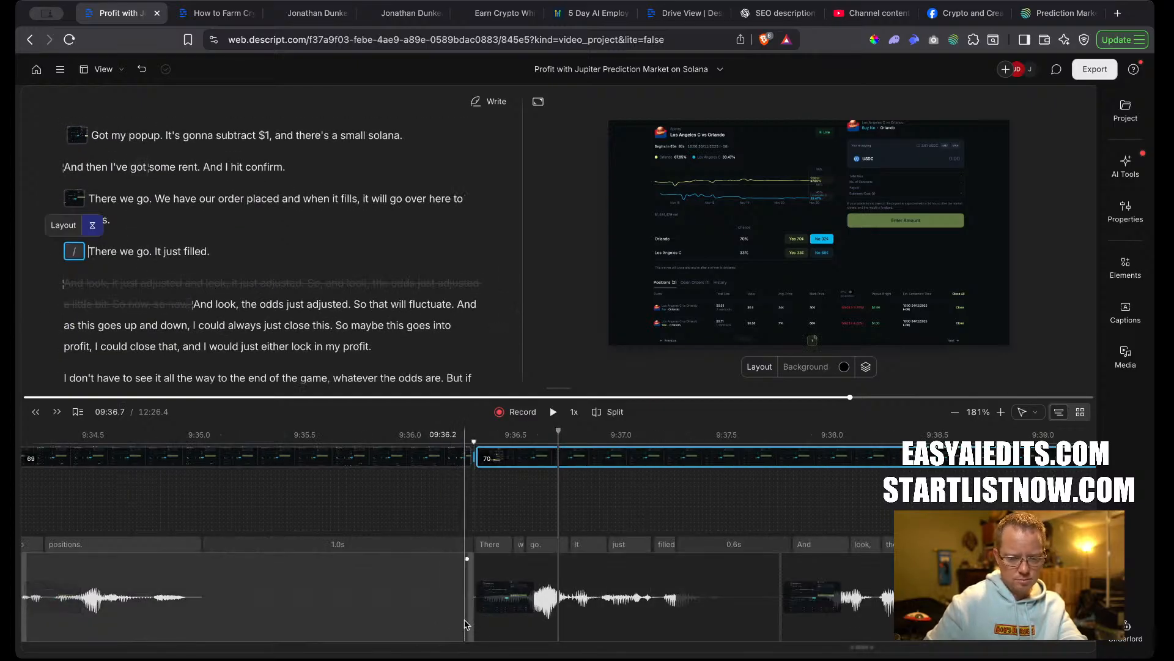
Trim the pause after "positions" and play the transition through "It just filled".
drag(469, 623, 214, 602)
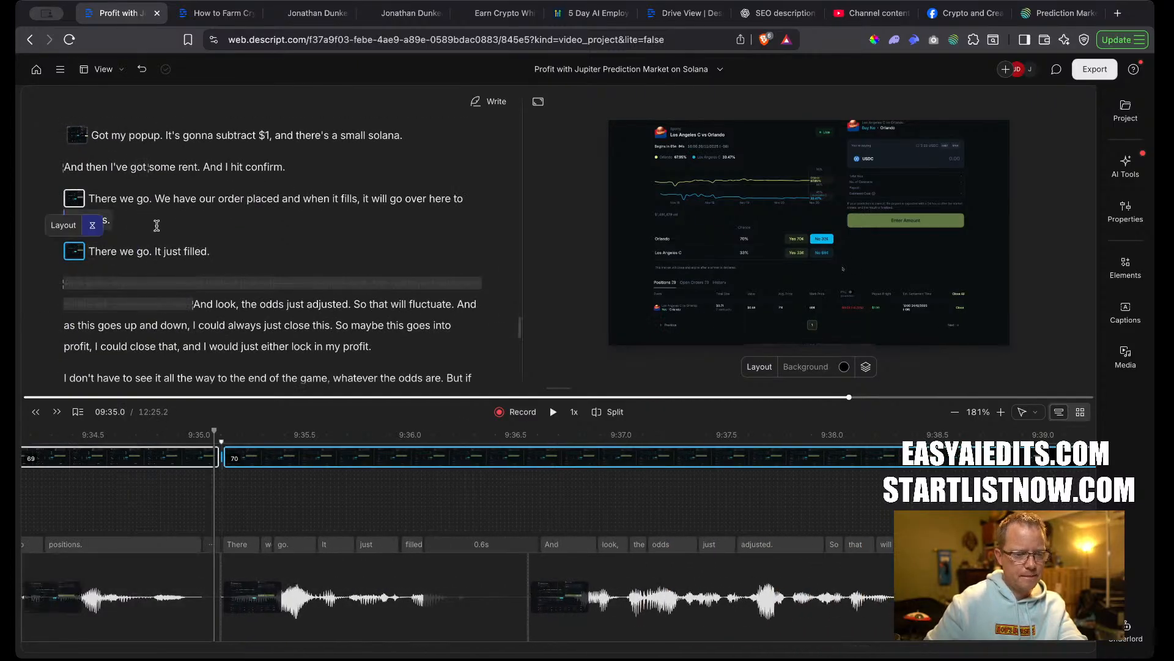
click(163, 253)
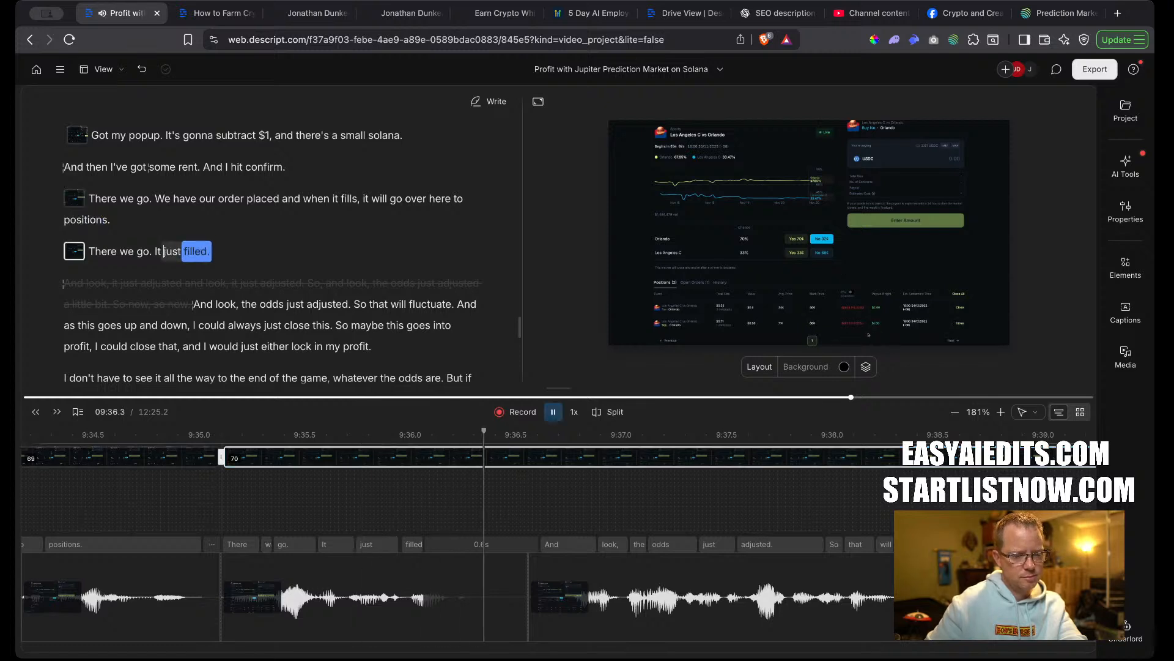
key(space)
Remove the struck-through "And look, it just adjusted" retakes and start a new scene at "And look the odds just adjusted".
mouse_move(156, 283)
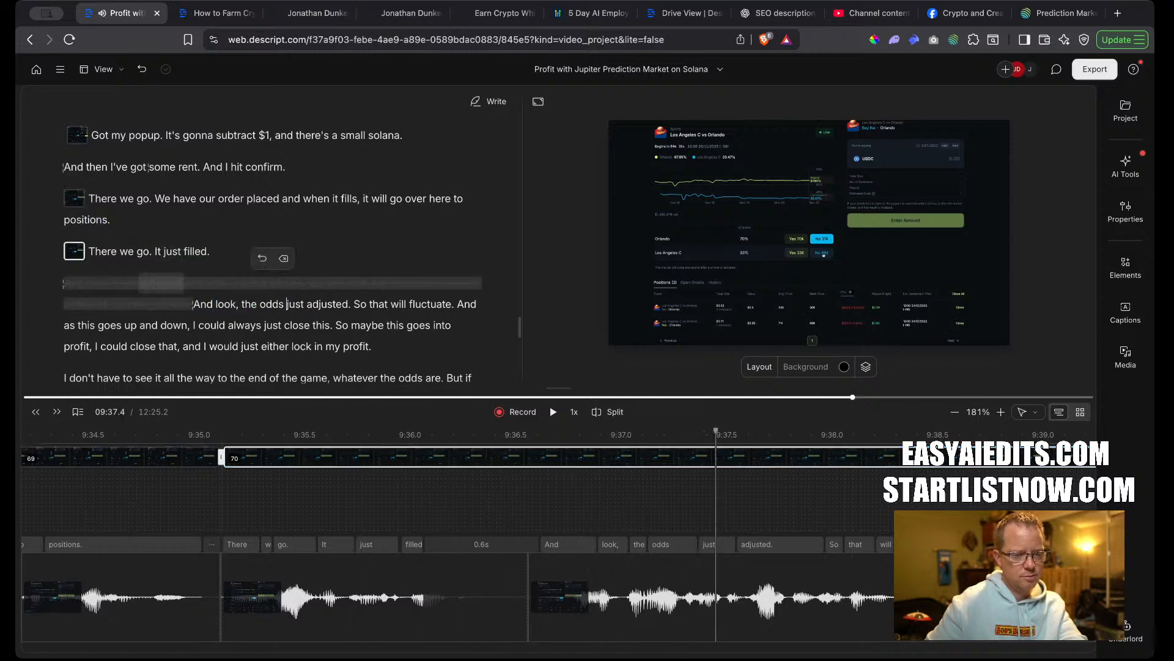
click(282, 258)
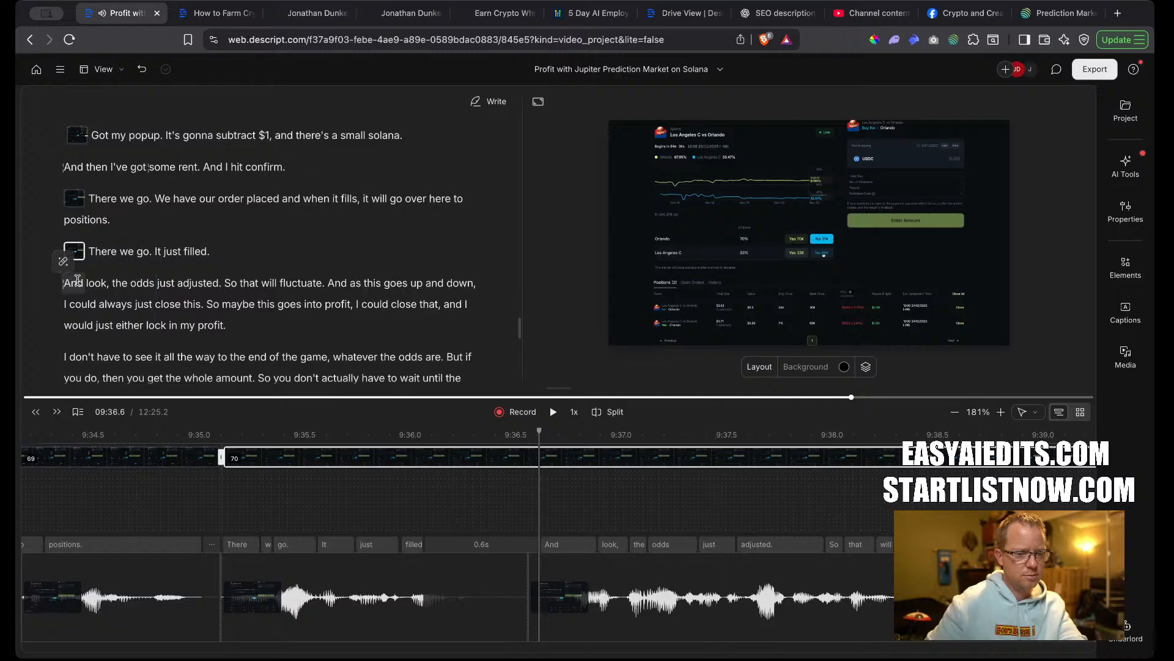
key(space)
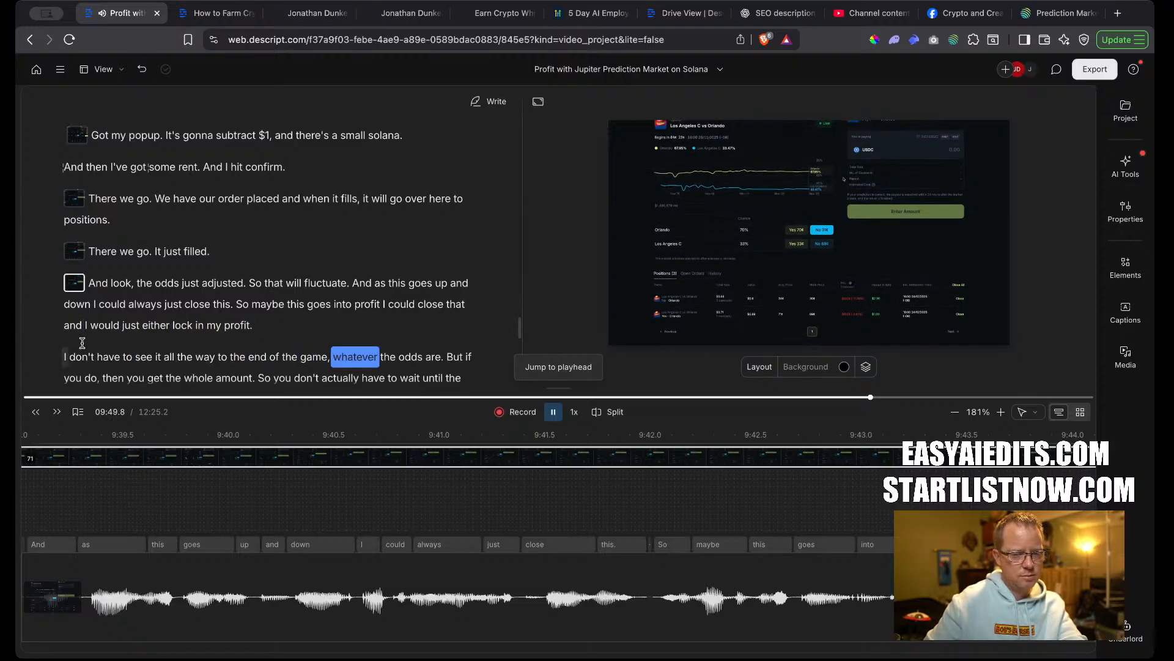
scroll(82, 342, down, 1)
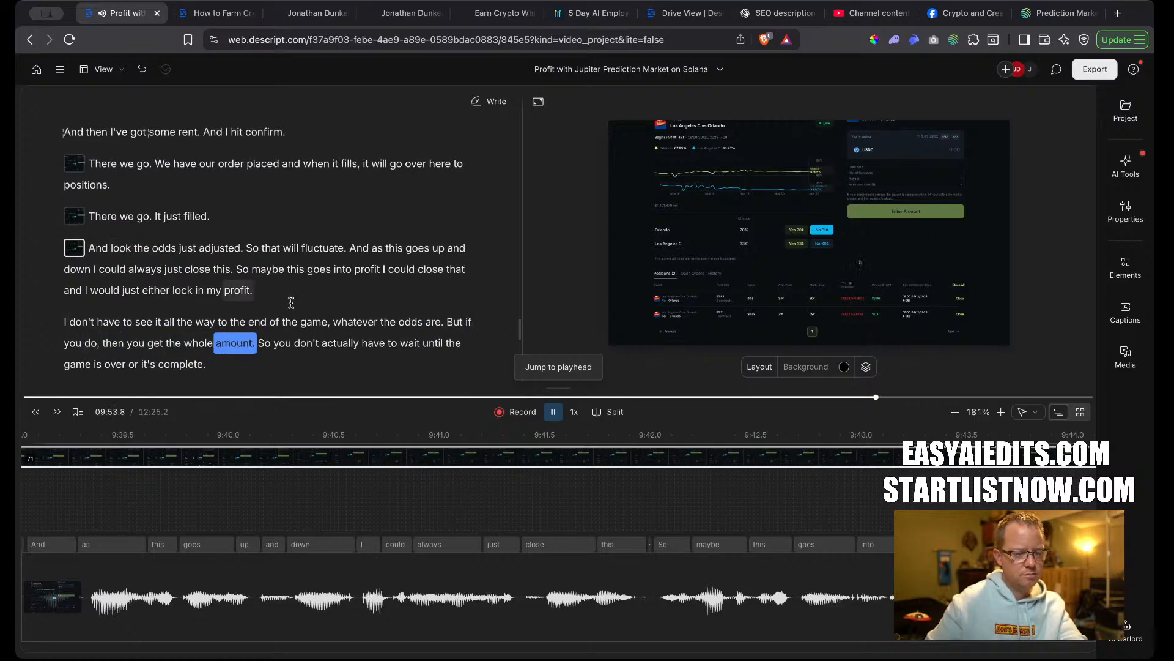
scroll(292, 309, down, 2)
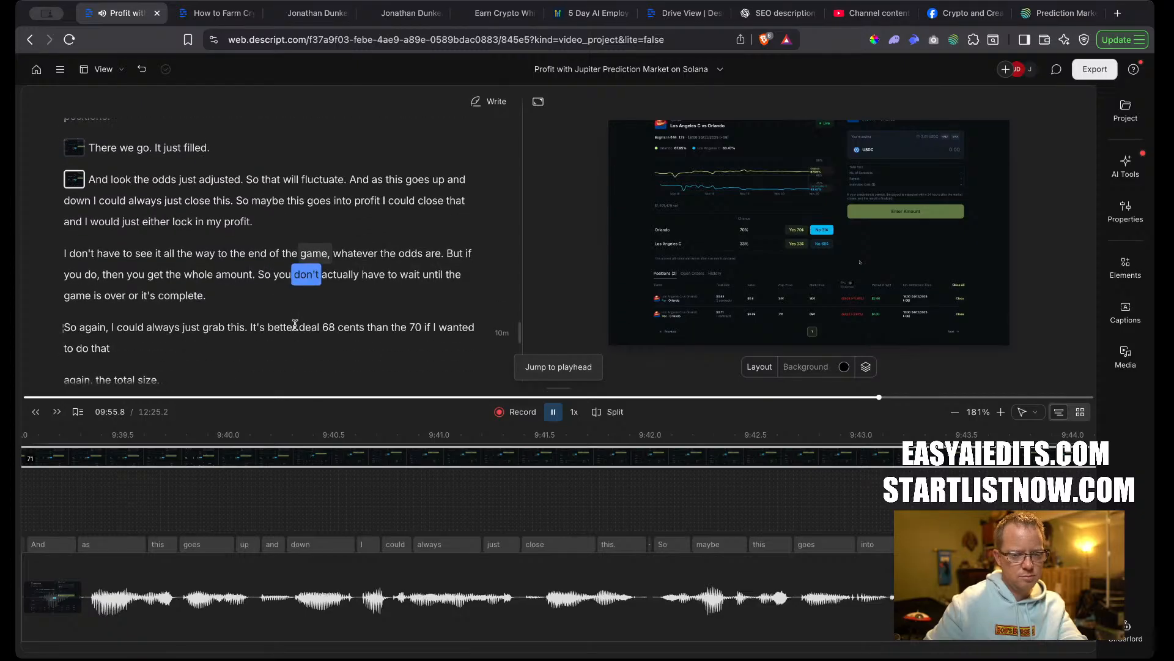
Add a scene break before "So you don't actually have to wait" and shorten the pause before it to 0.2 s.
click(262, 275)
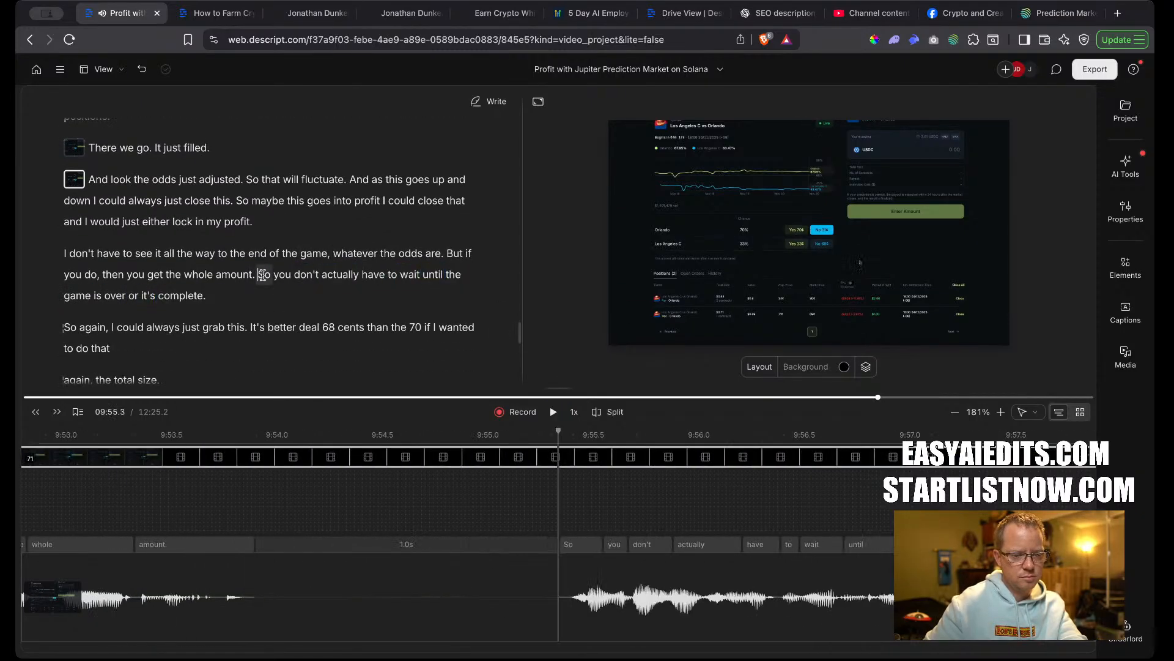
key(BackSpace)
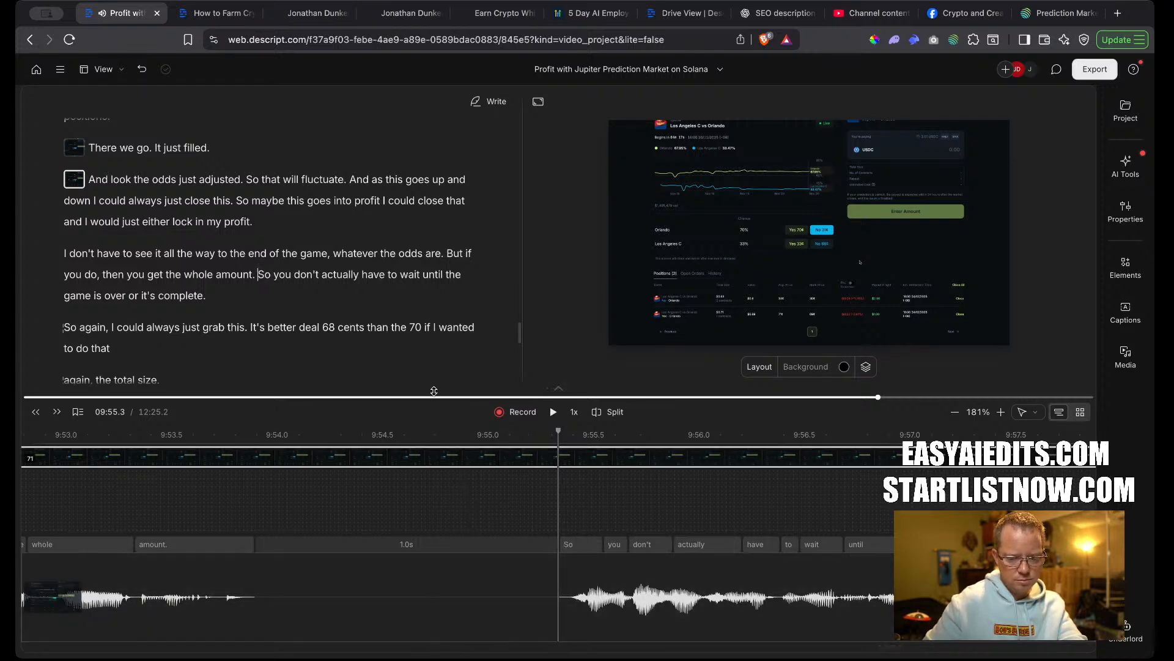
text(/)
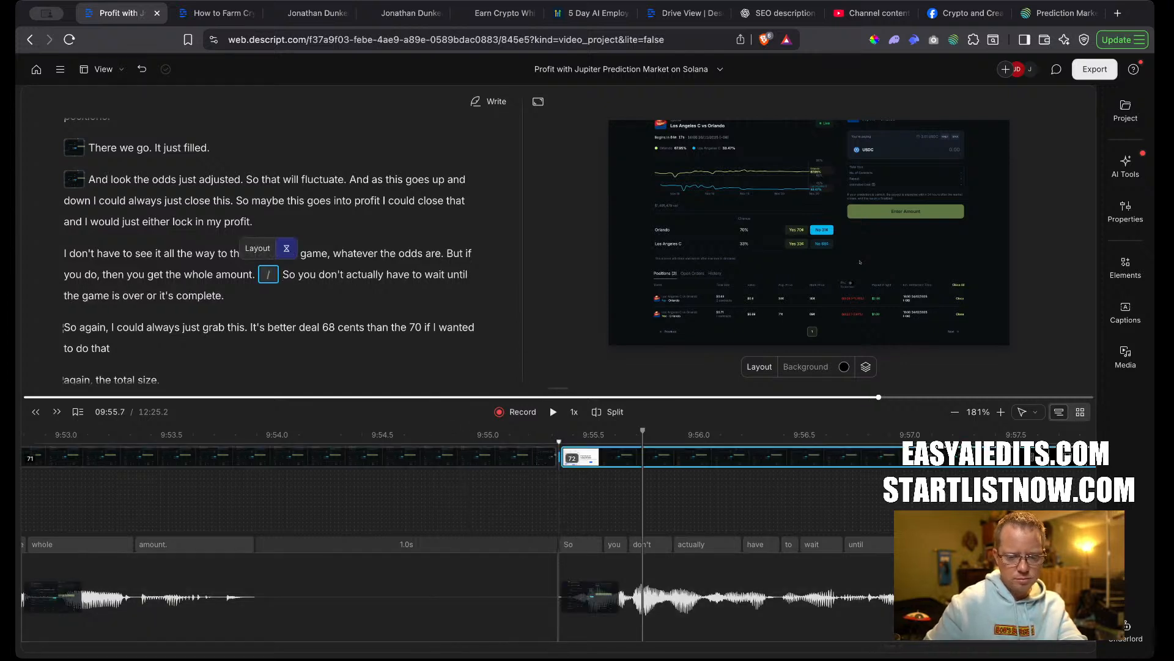
drag(556, 608, 283, 609)
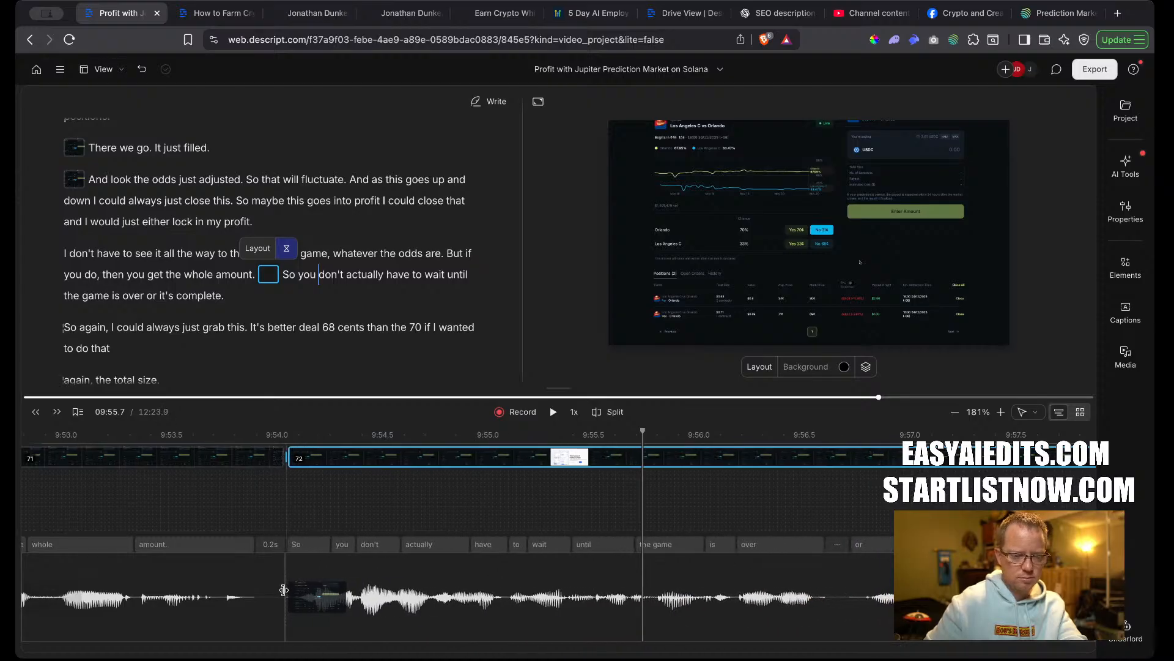
Remove the scene break before "So you don't actually have to wait" and play on past "it's complete".
click(281, 279)
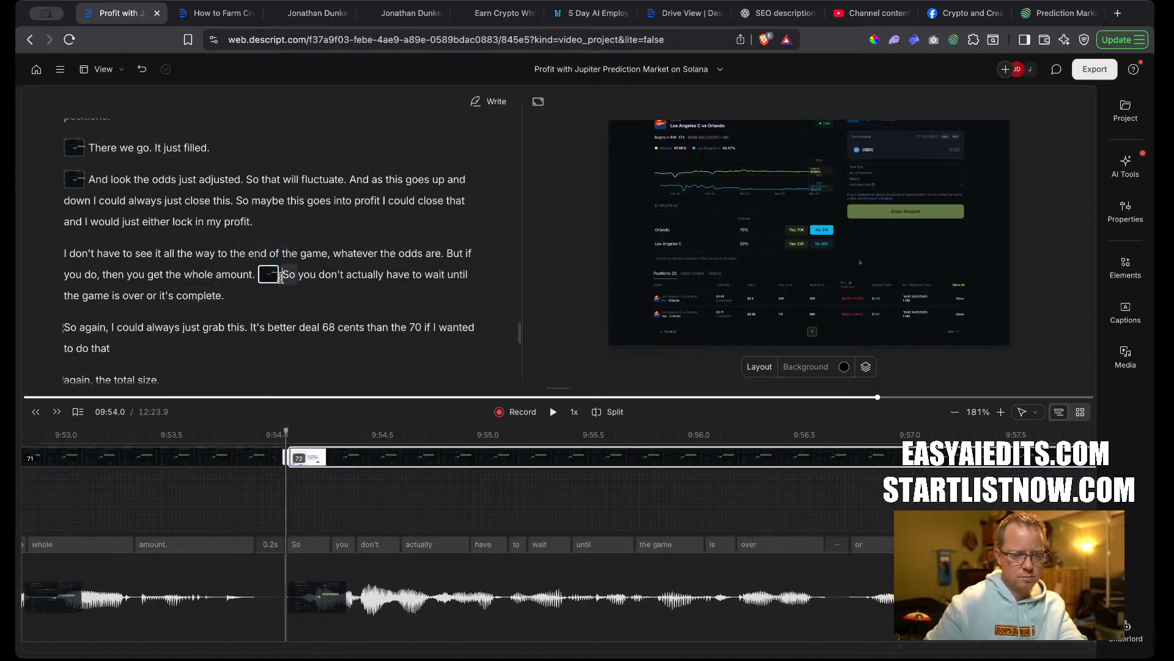
key(BackSpace)
key(space)
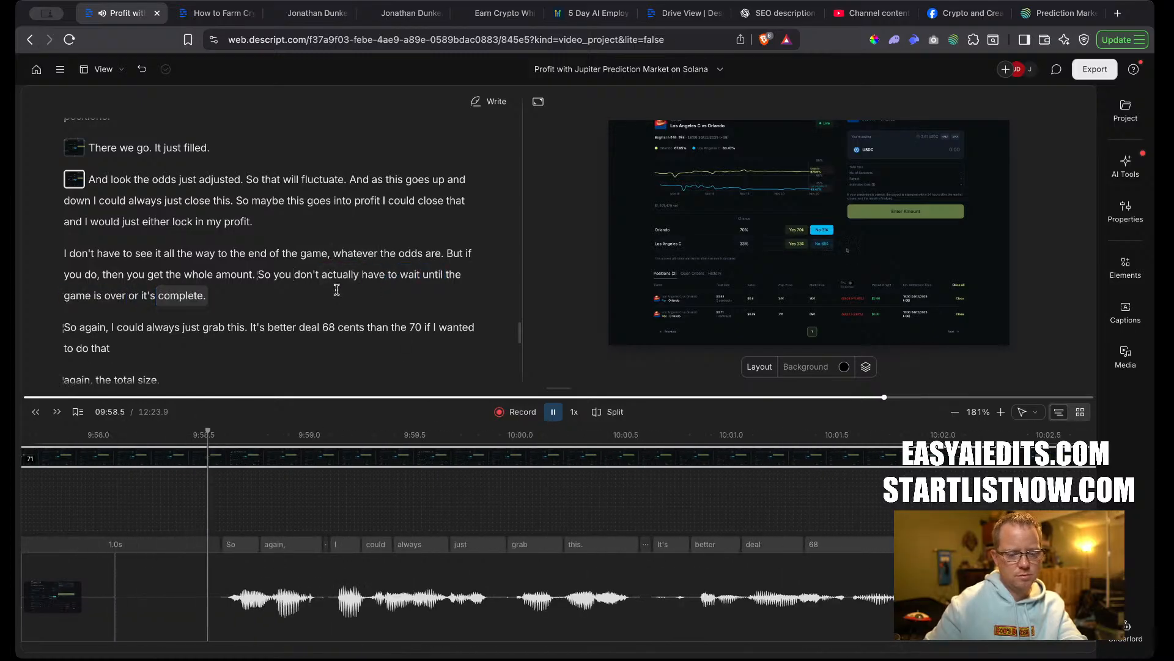
Shorten the pause after "it's complete" to 0.2 s.
key(space)
mouse_move(117, 583)
mouse_down()
mouse_move(204, 586)
mouse_move(115, 591)
mouse_up()
click(26, 578)
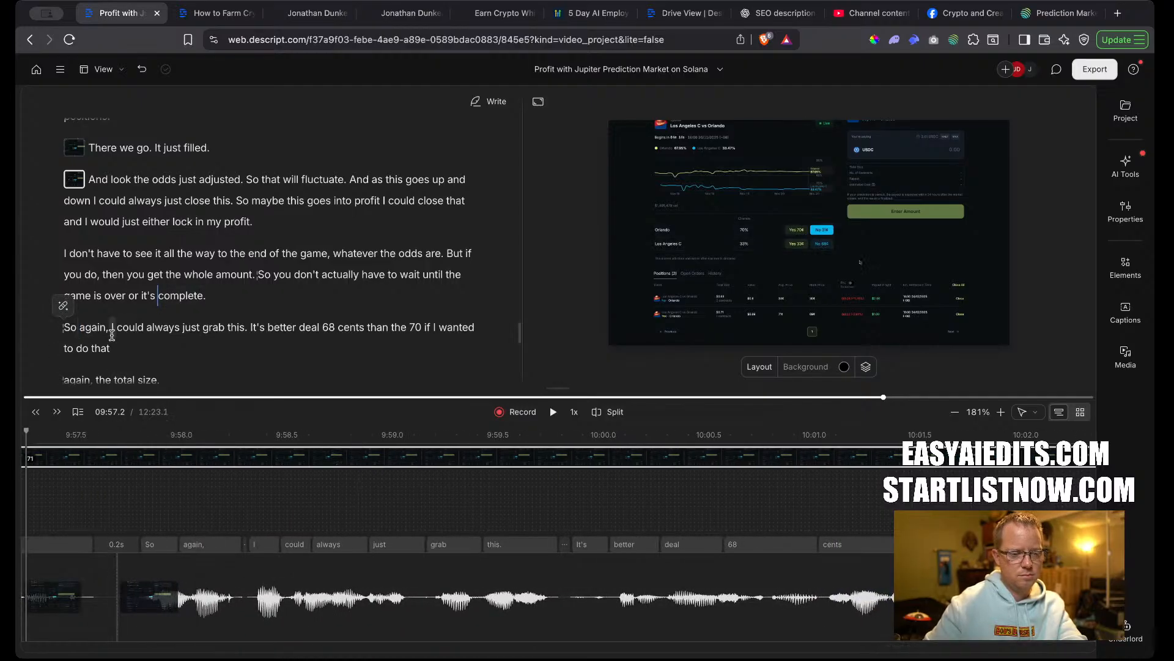
Delete "So" before "again, I could always just grab this" and add a scene break at the start of that sentence.
double_click(71, 328)
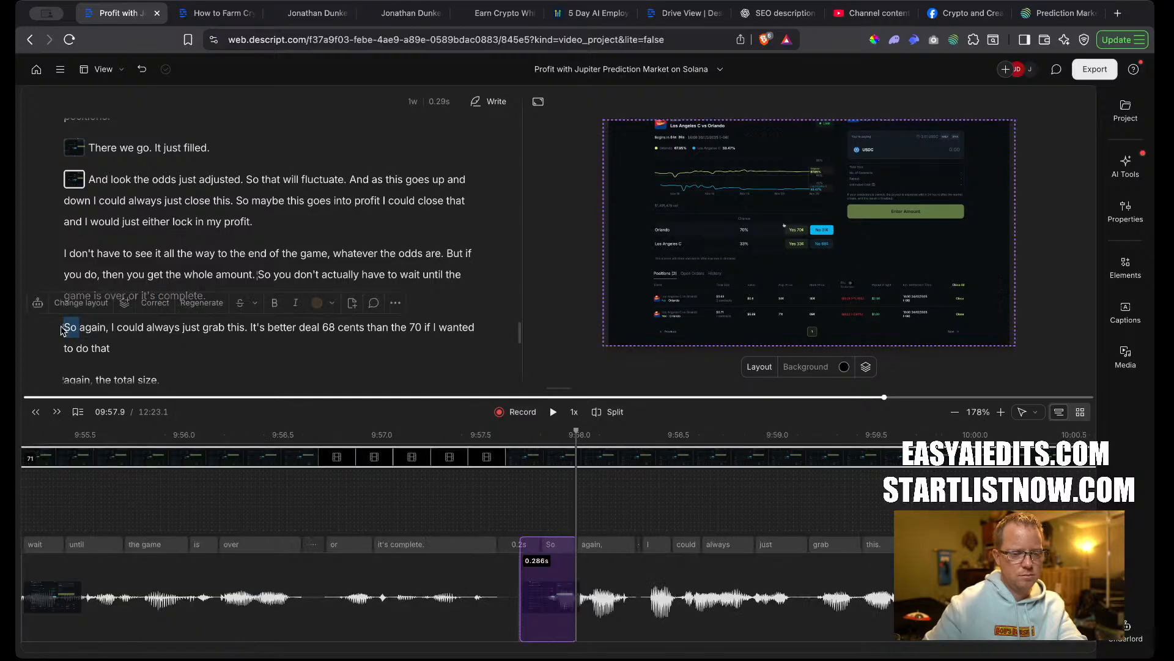
key(BackSpace)
key(slash)
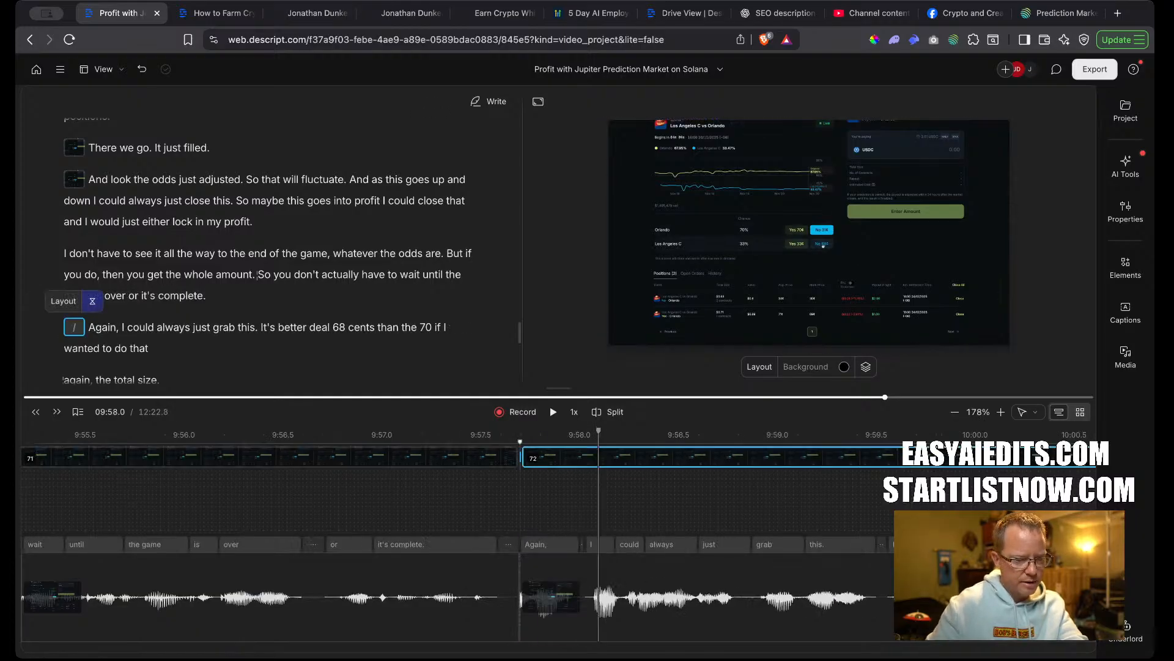
Delete the comma after "Again" and play the new scene through "if I wanted to do that".
click(119, 328)
key(BackSpace)
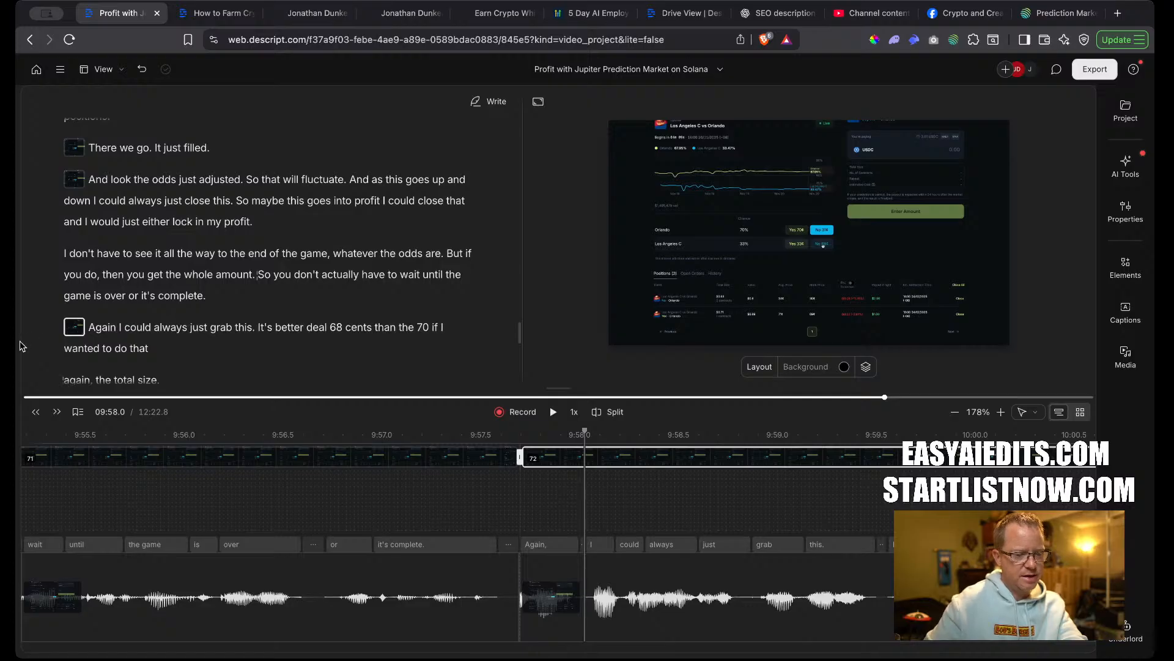
click(75, 327)
key(space)
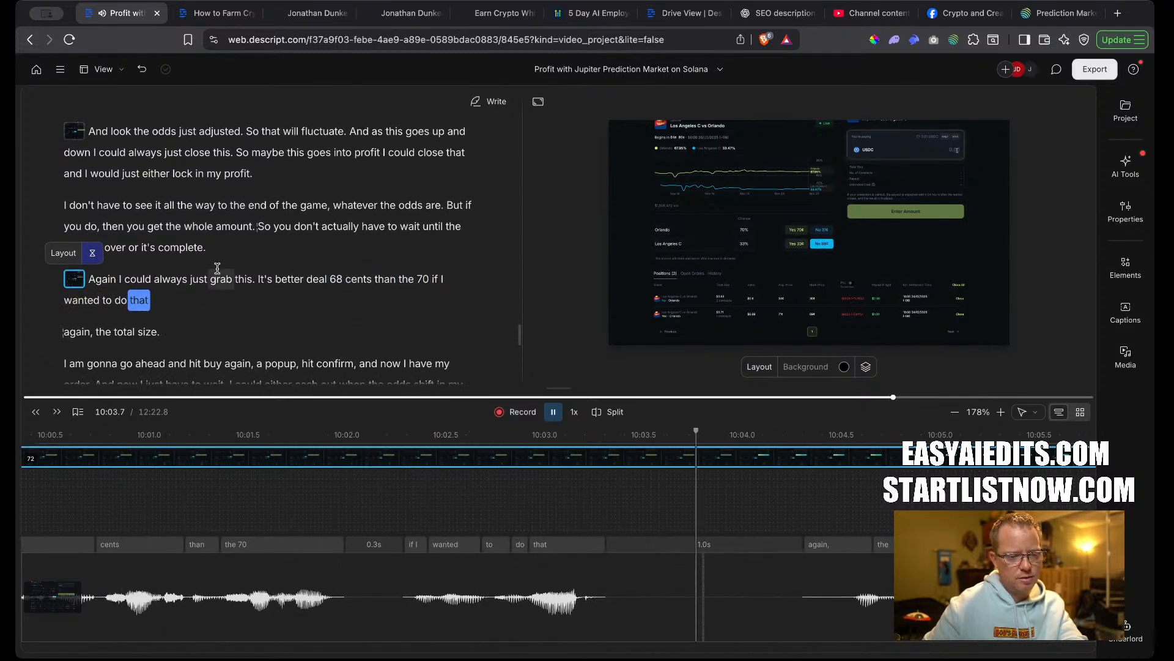
Play through "again, the total size" and shorten the pauses before and after that phrase to 0.3 s each.
scroll(367, 597, right, 15)
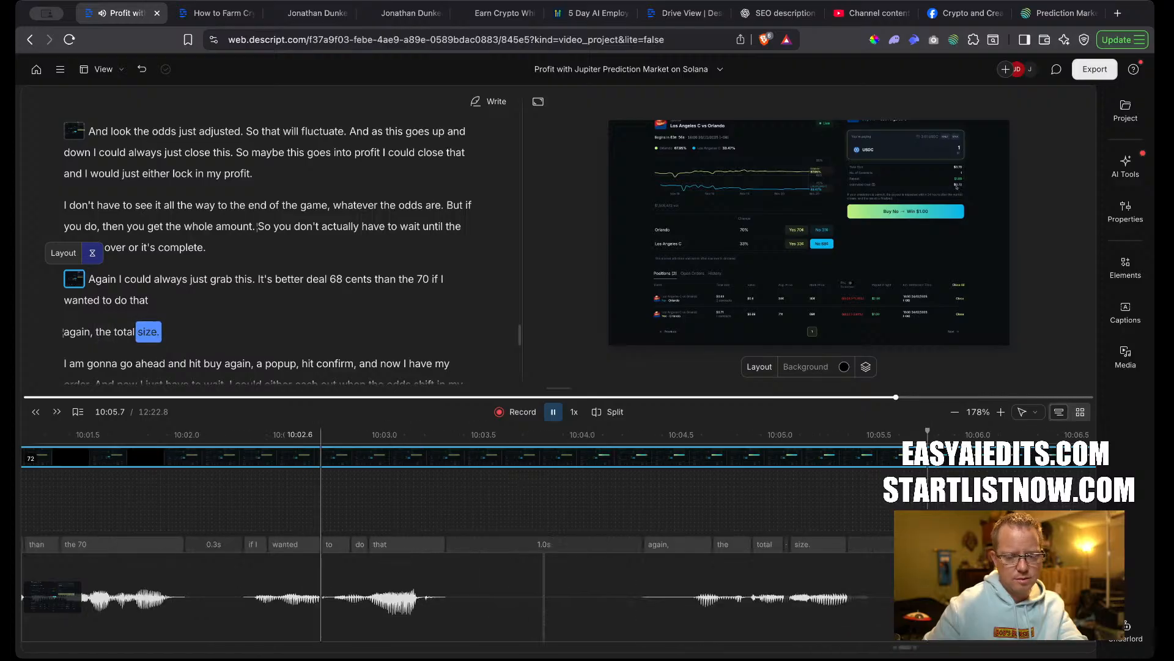
key(space)
scroll(429, 598, left, 4)
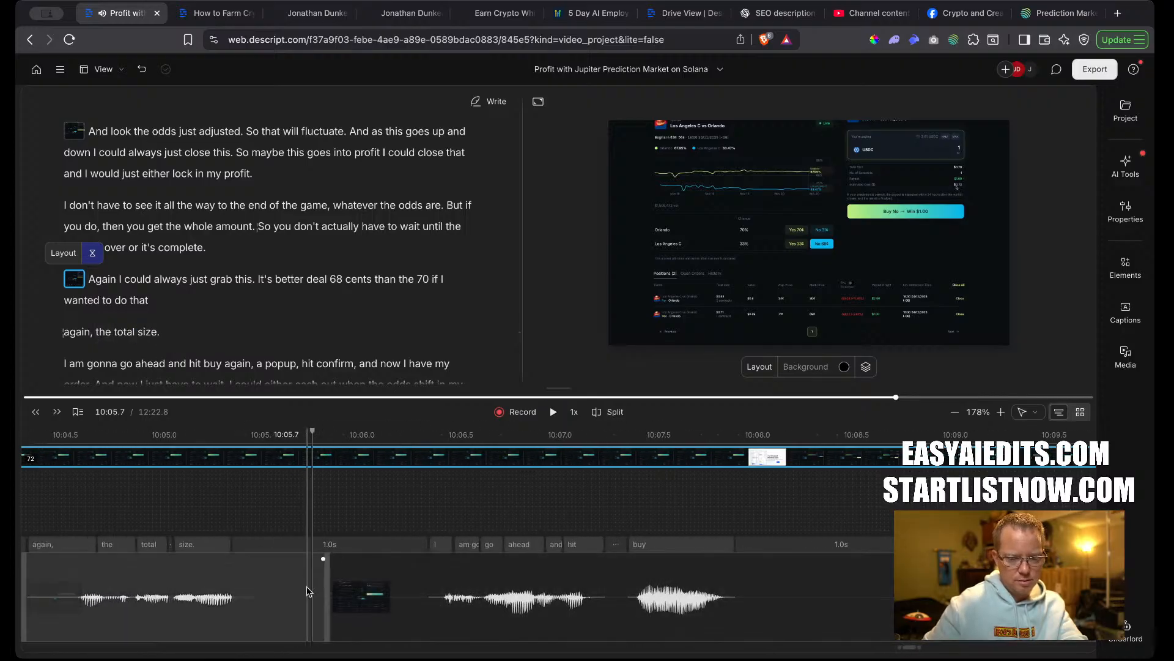
drag(309, 592, 348, 601)
scroll(343, 601, left, 3)
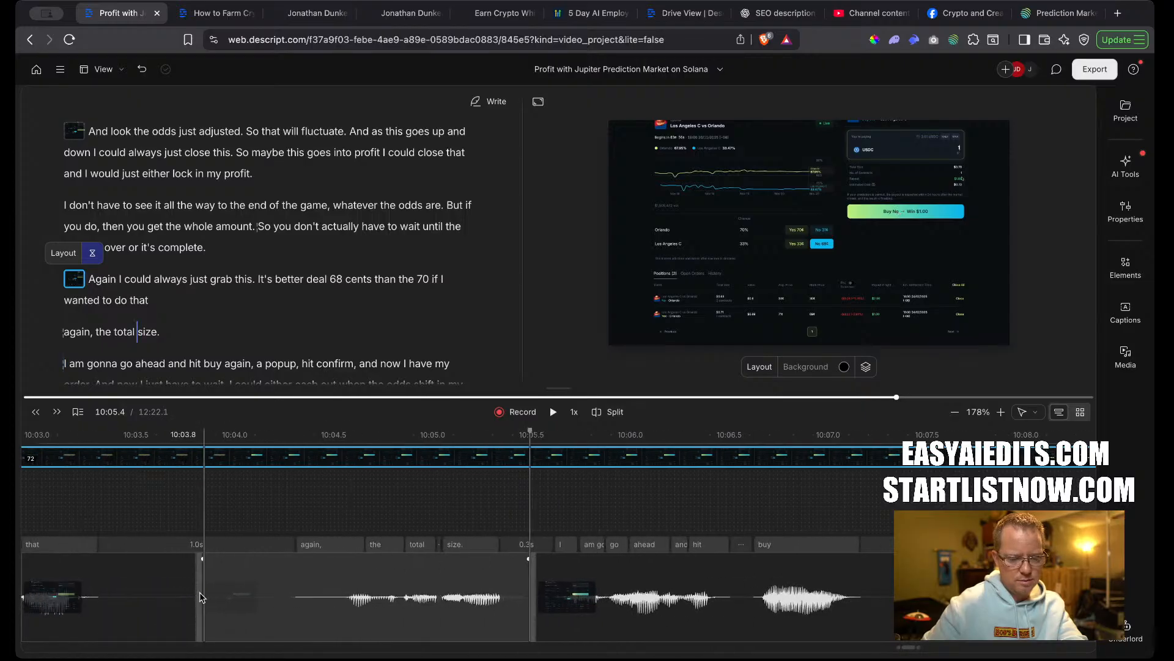
mouse_move(201, 597)
mouse_down()
mouse_move(261, 596)
mouse_move(196, 597)
mouse_up()
Replay from "do that" and delete the phrase "again, the total size.".
click(127, 302)
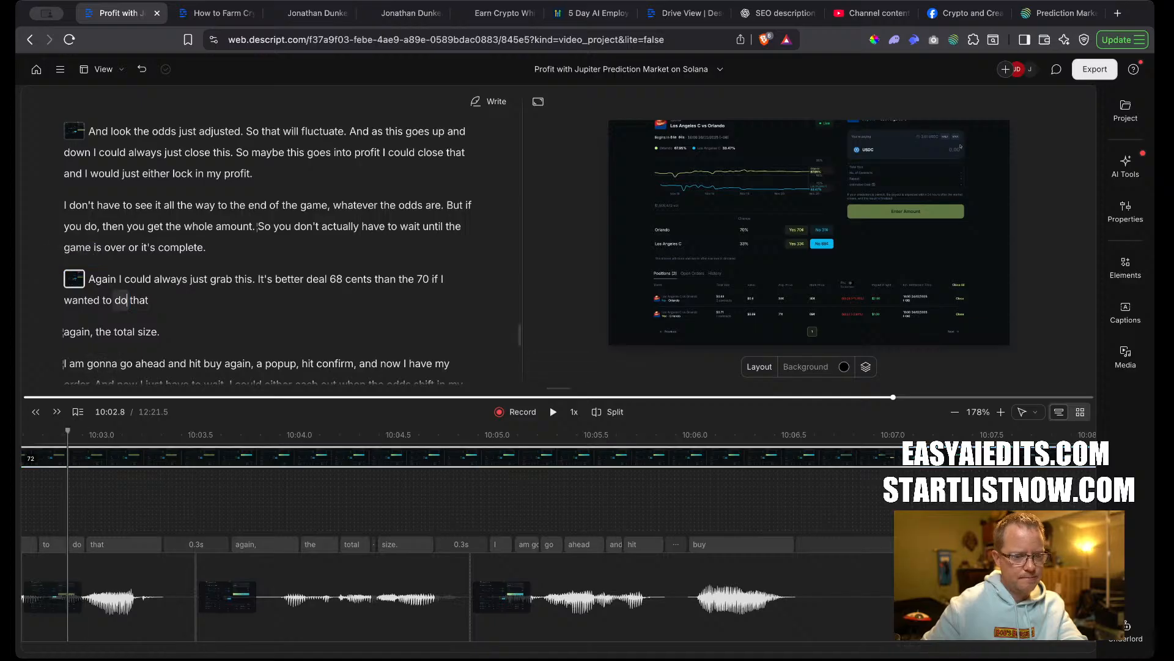
key(space)
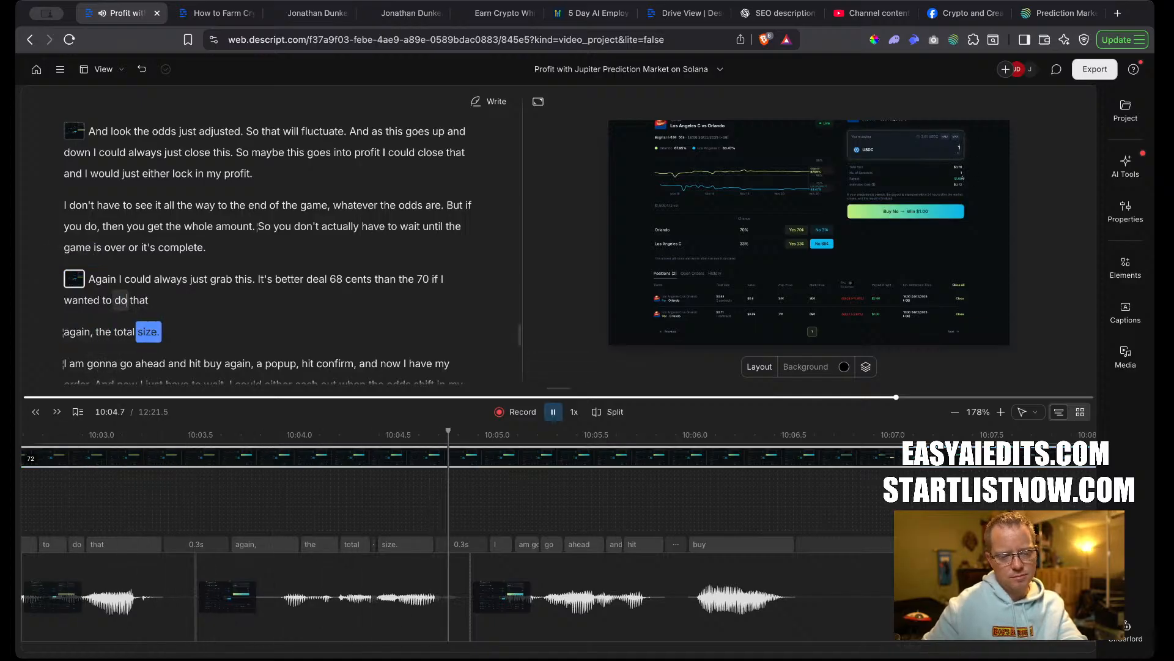
scroll(207, 199, up, 4)
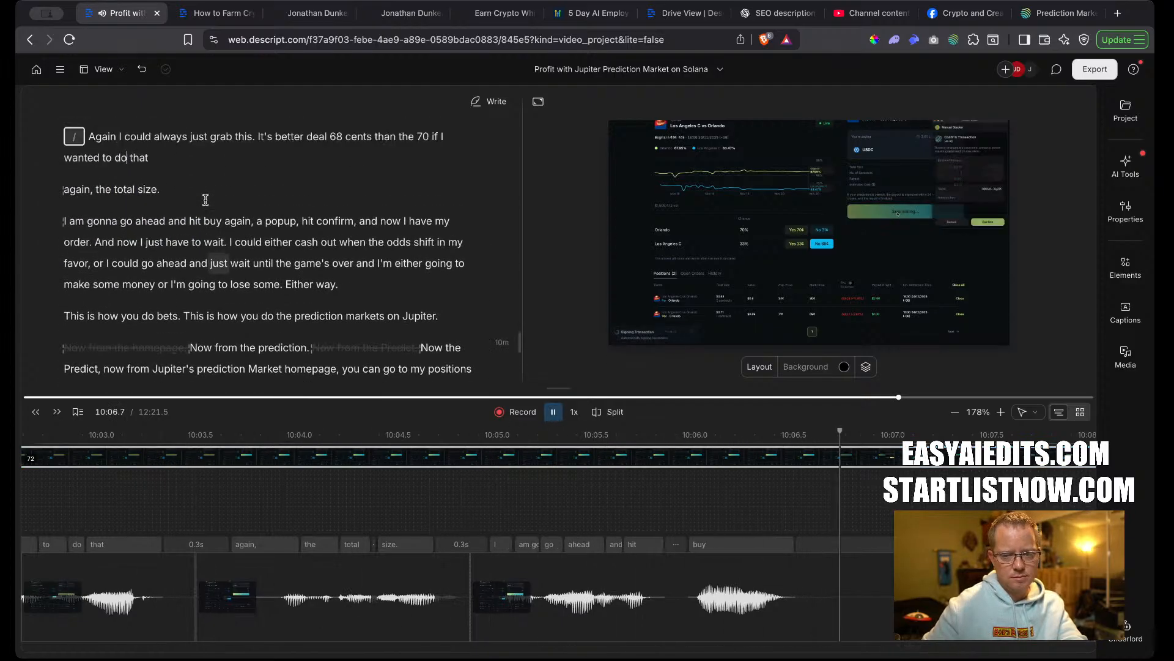
key(space)
drag(173, 257, 64, 256)
key(BackSpace)
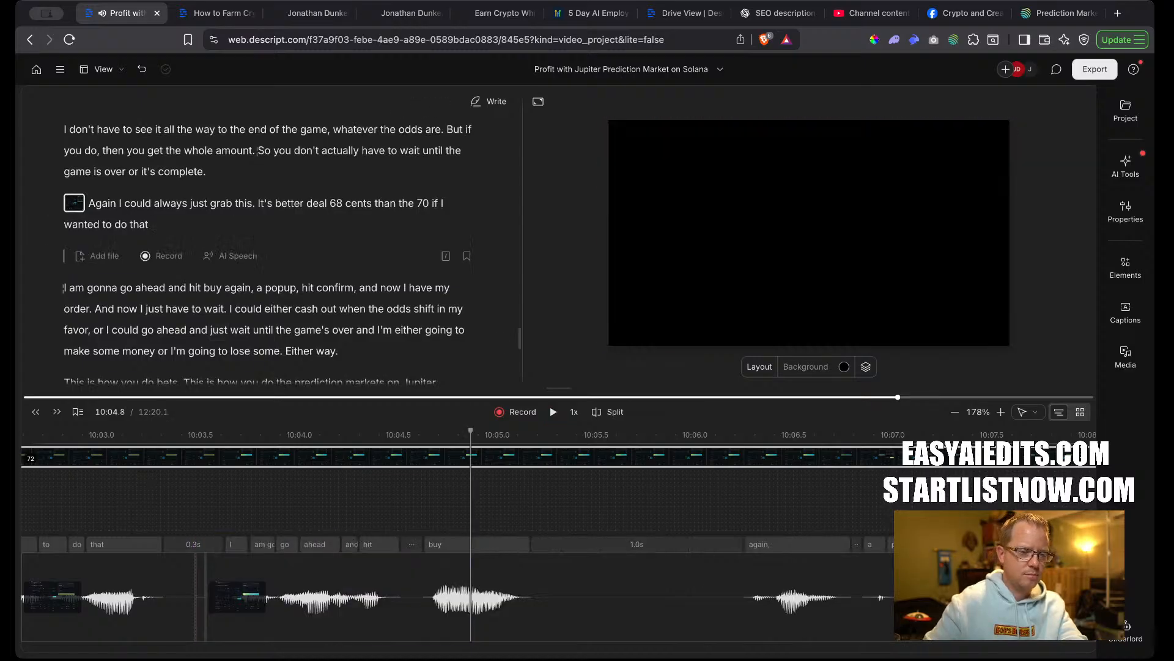
End "if I wanted to do that" with a period and delete the commas after "buy again", "popup" and "confirm".
click(98, 225)
key(space)
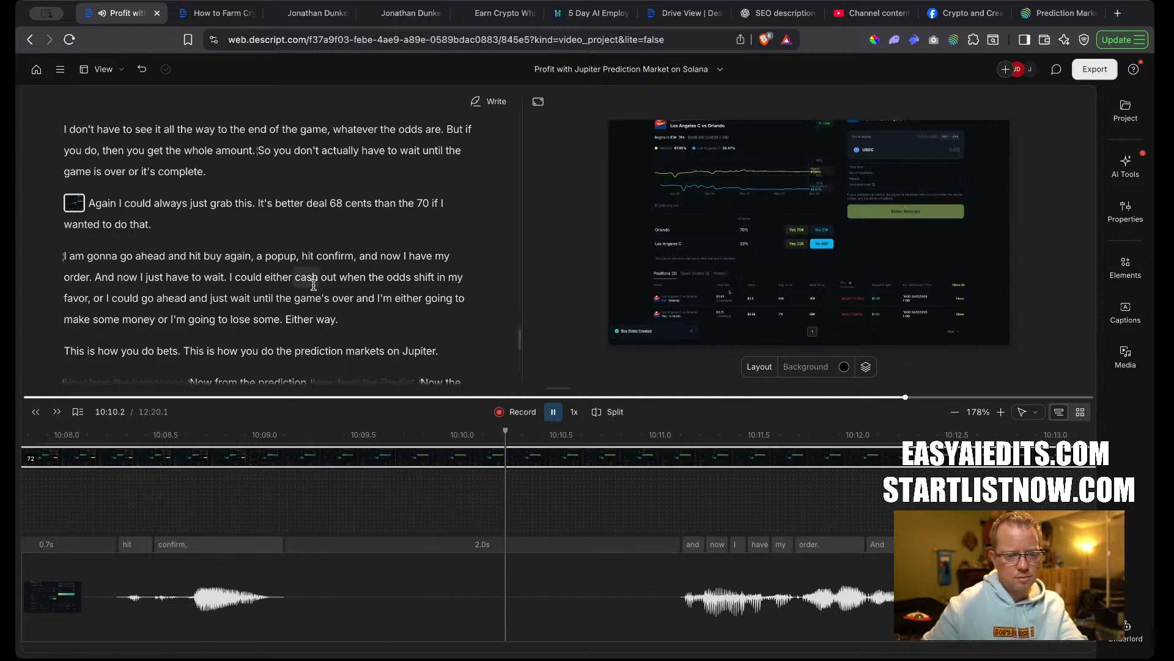
key(space)
key(space)
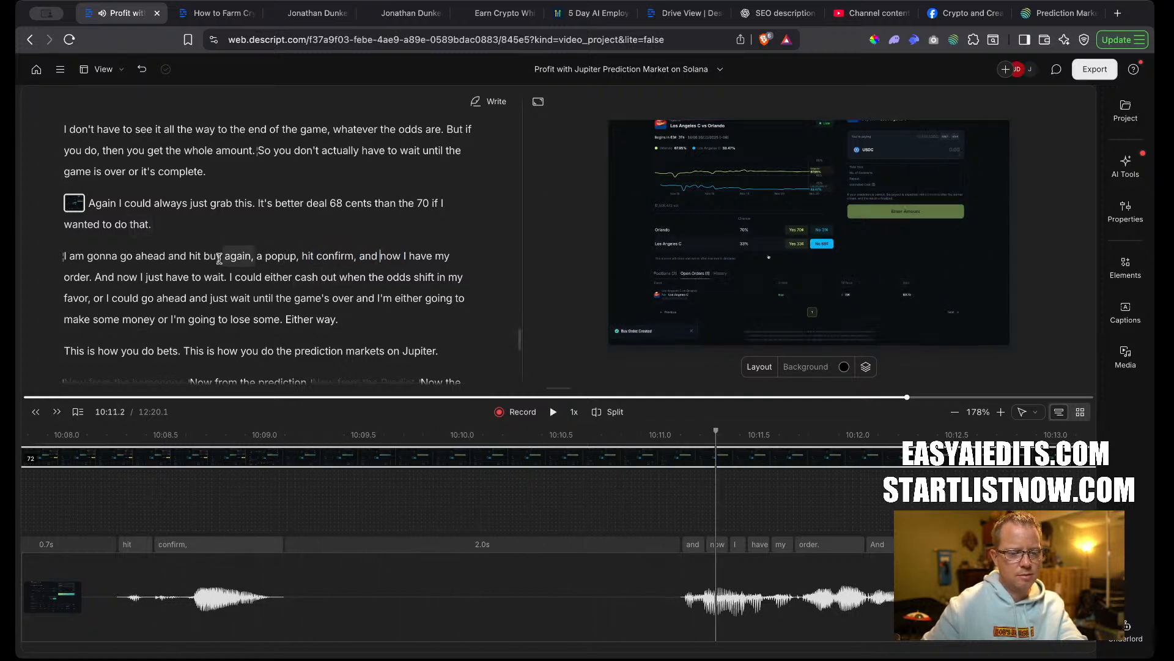
click(250, 256)
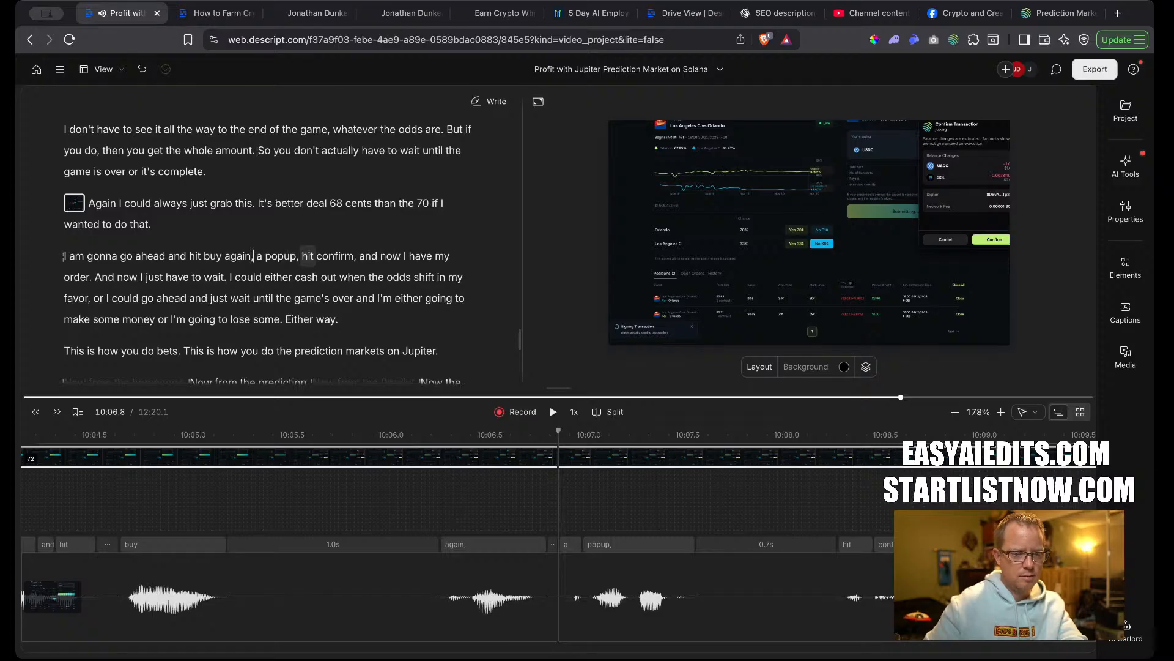
key(BackSpace)
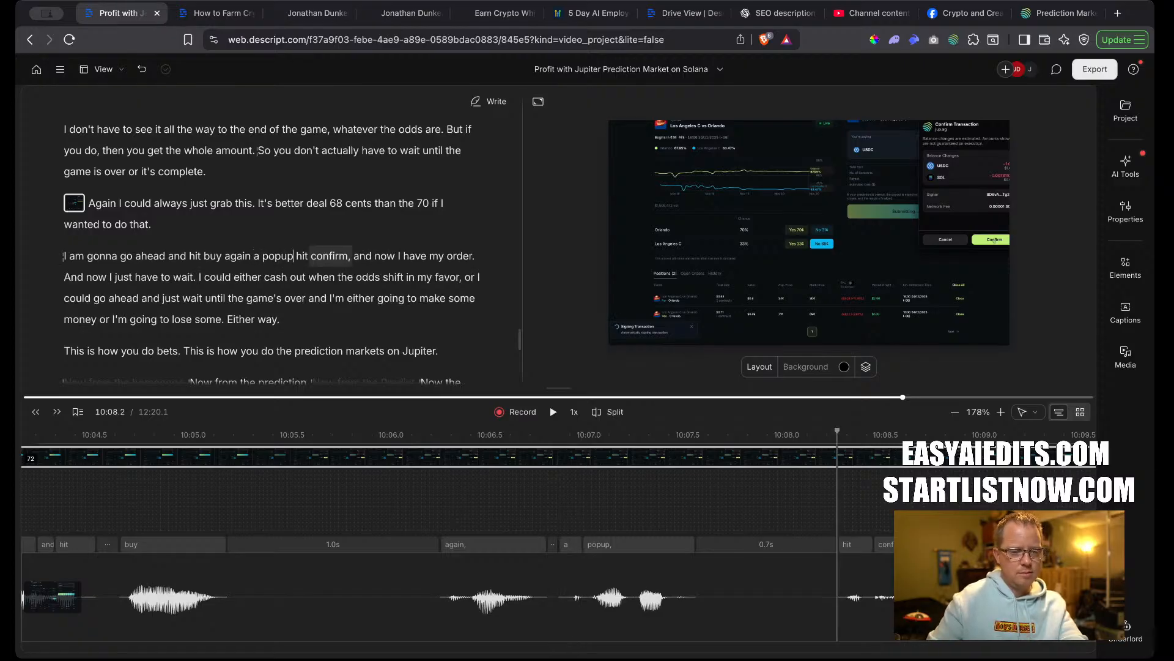
key(alt+Right)
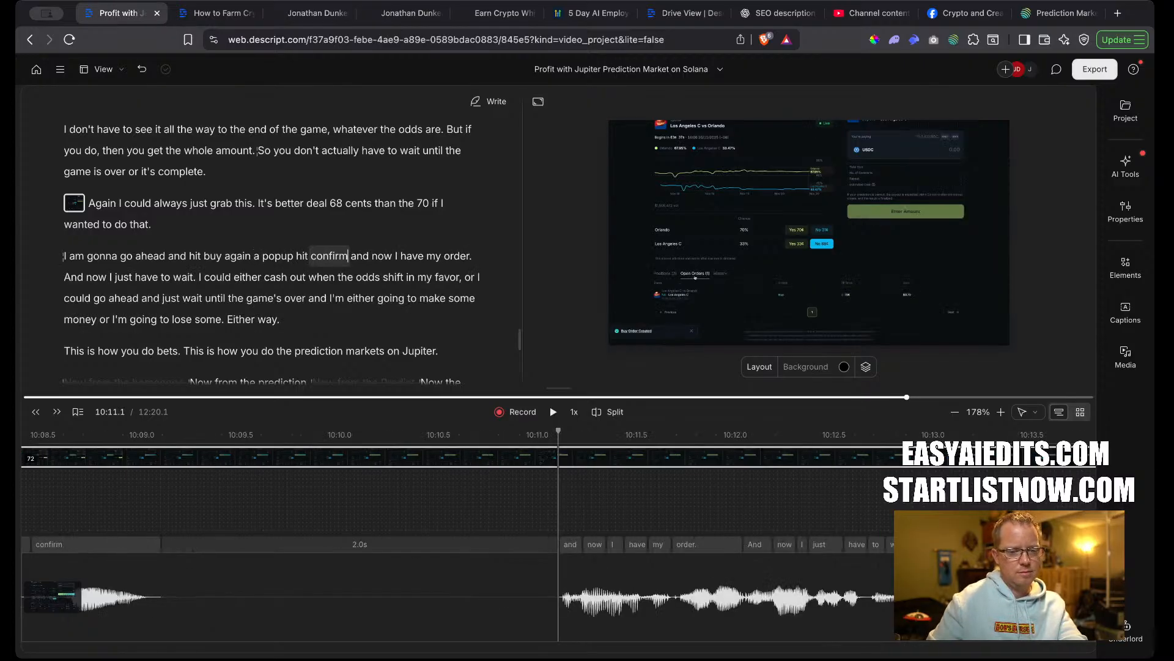
Delete the comma after "in my favor" and move "Either way" to its own line with a scene break and no period.
key(space)
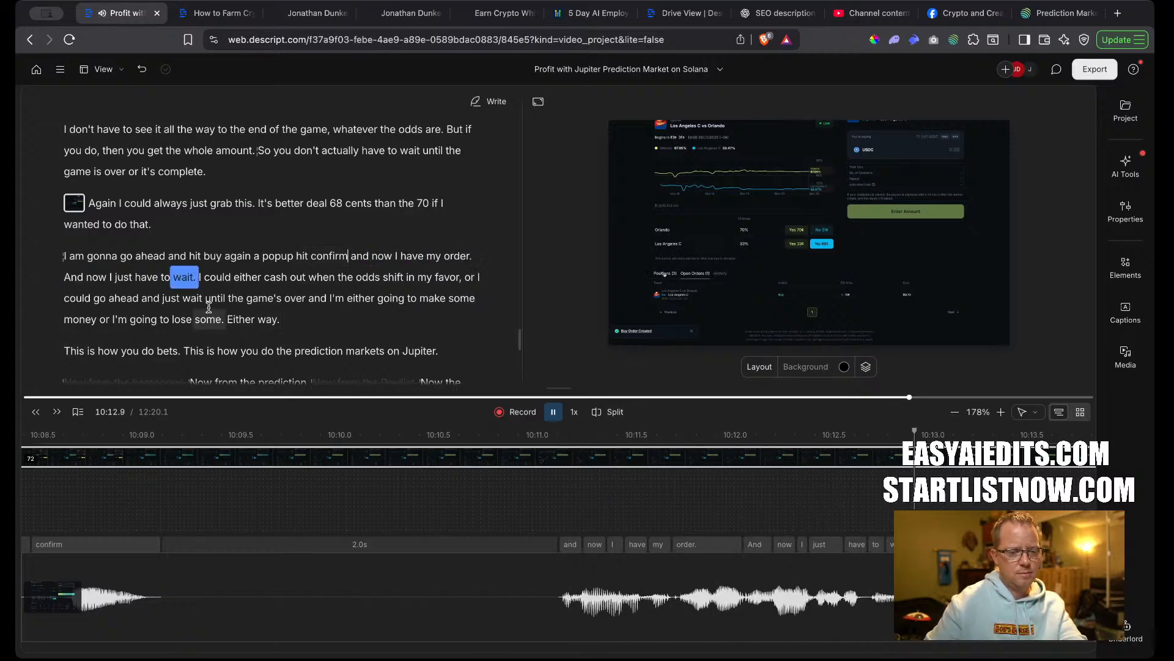
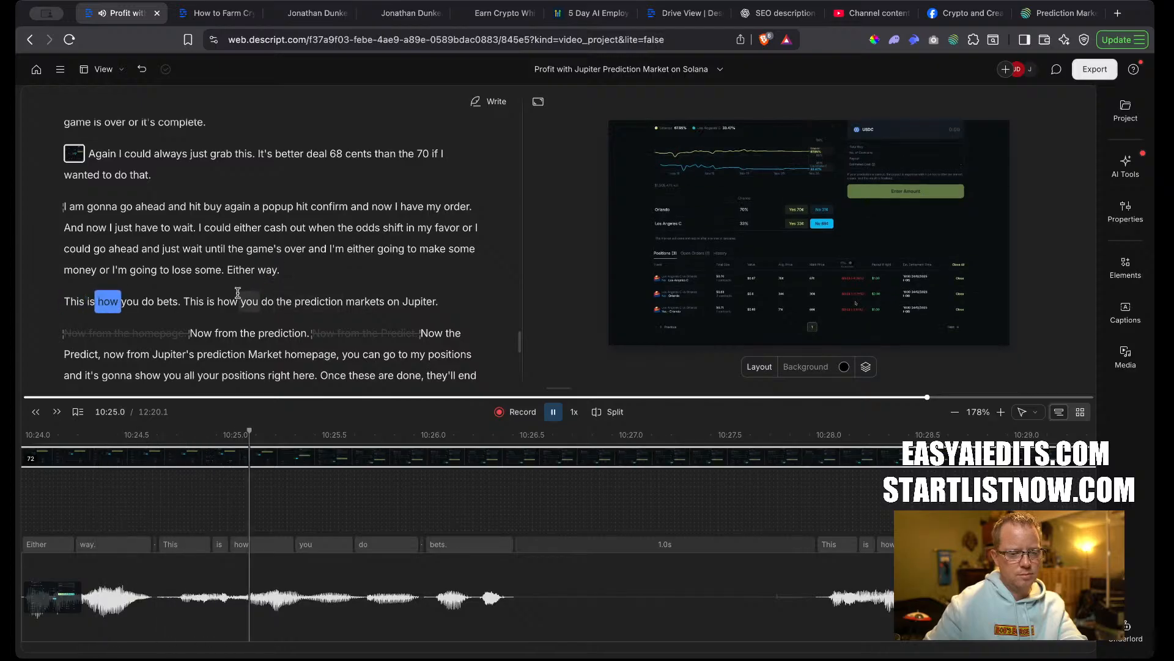
click(228, 270)
key(Return)
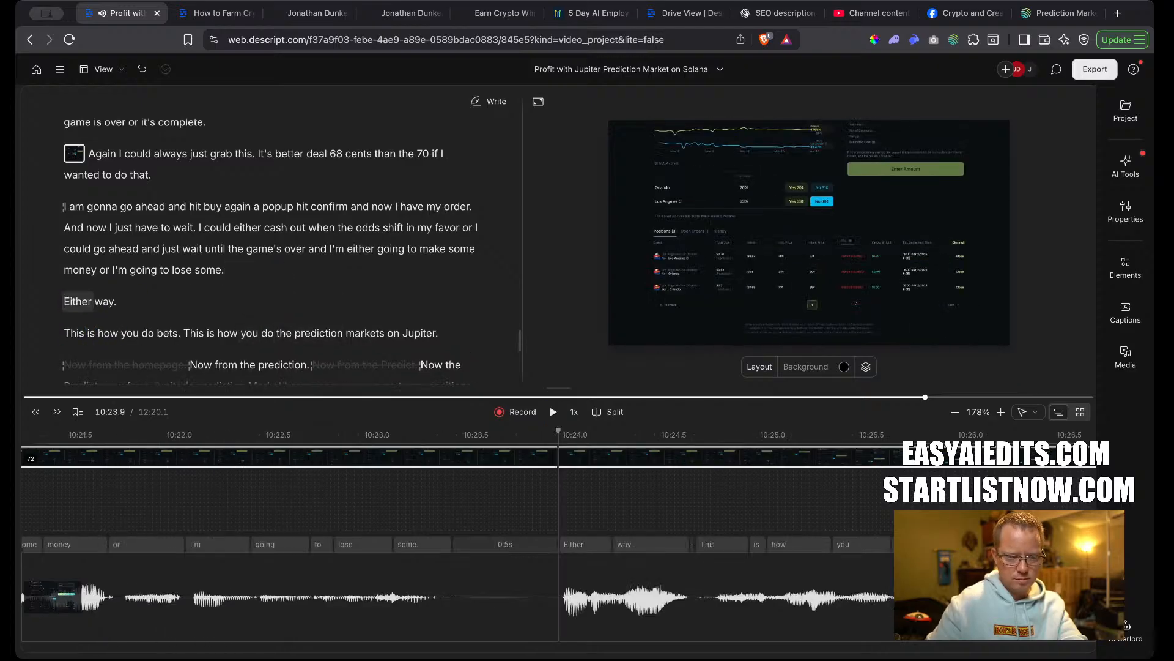
text(/)
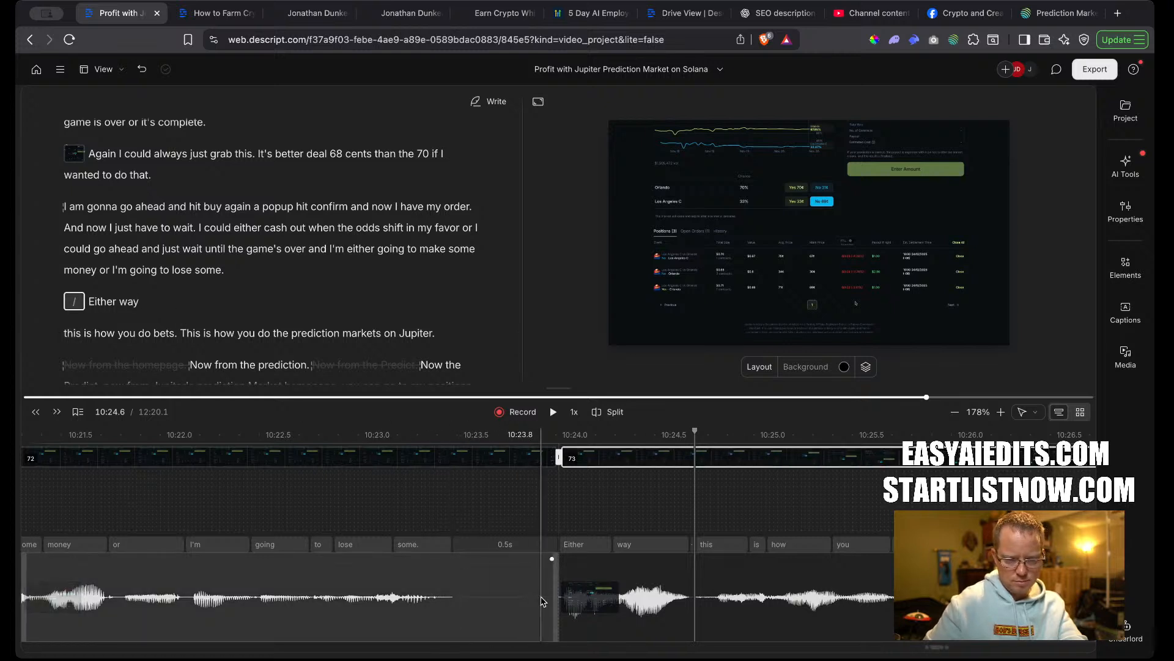
Shorten the pause before "Either way" to 0.2 s and play the new scene through "the prediction markets".
drag(552, 605, 493, 605)
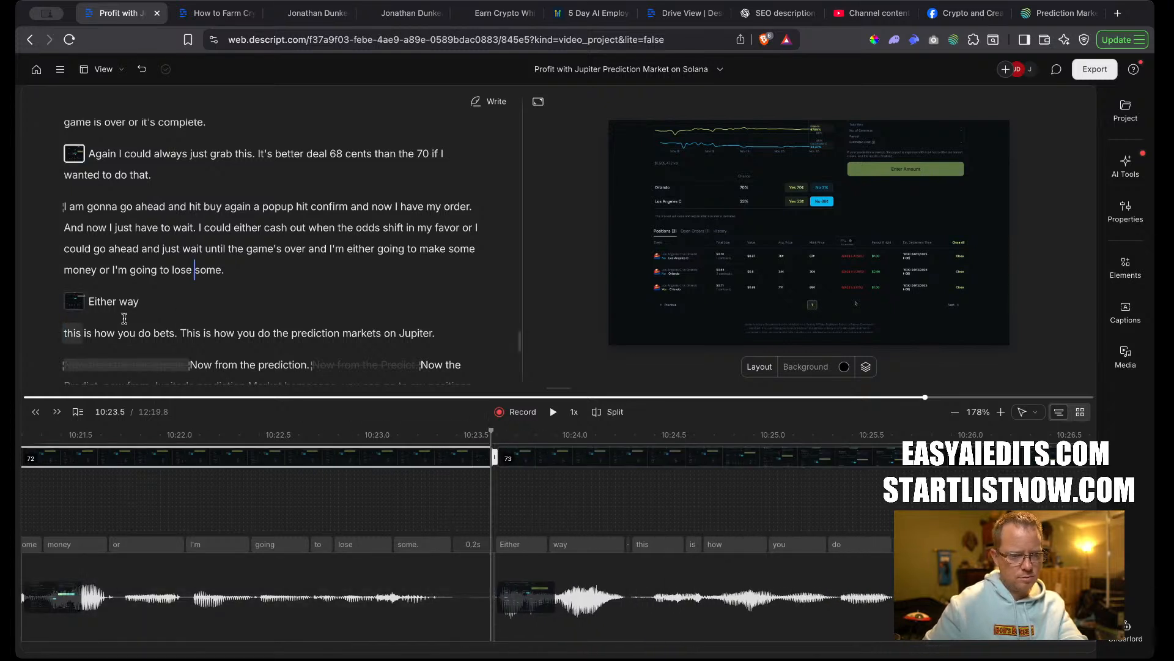
click(71, 299)
key(space)
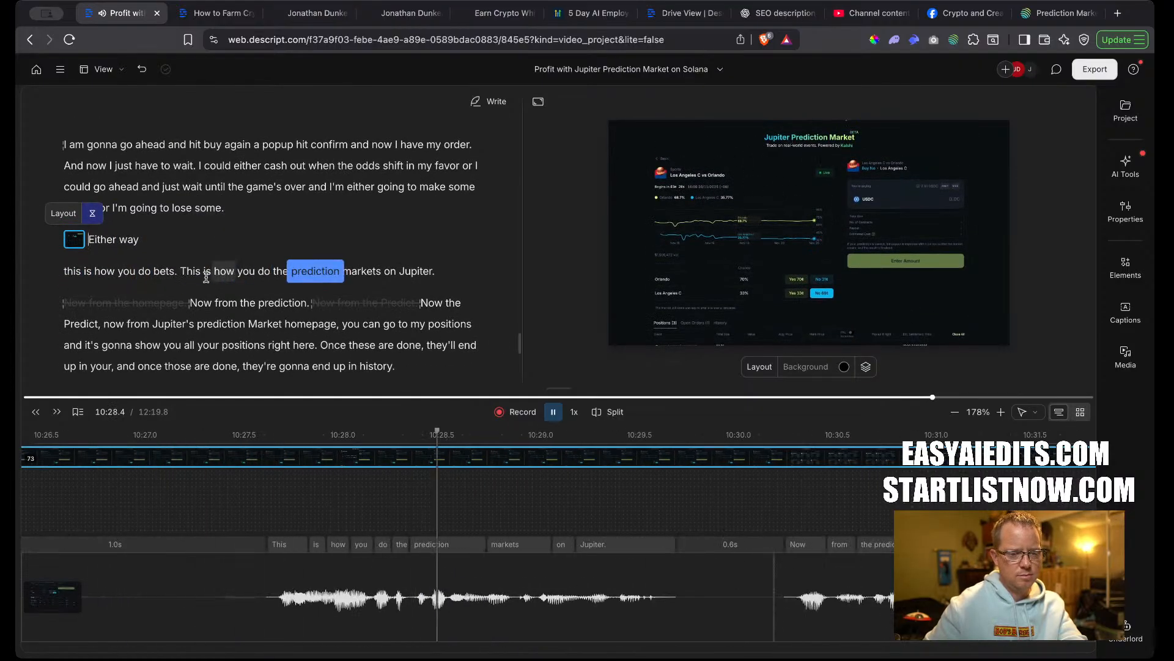
Delete "this is how you do bets." and lowercase the "This" that follows "Either way".
key(space)
drag(180, 270, 78, 270)
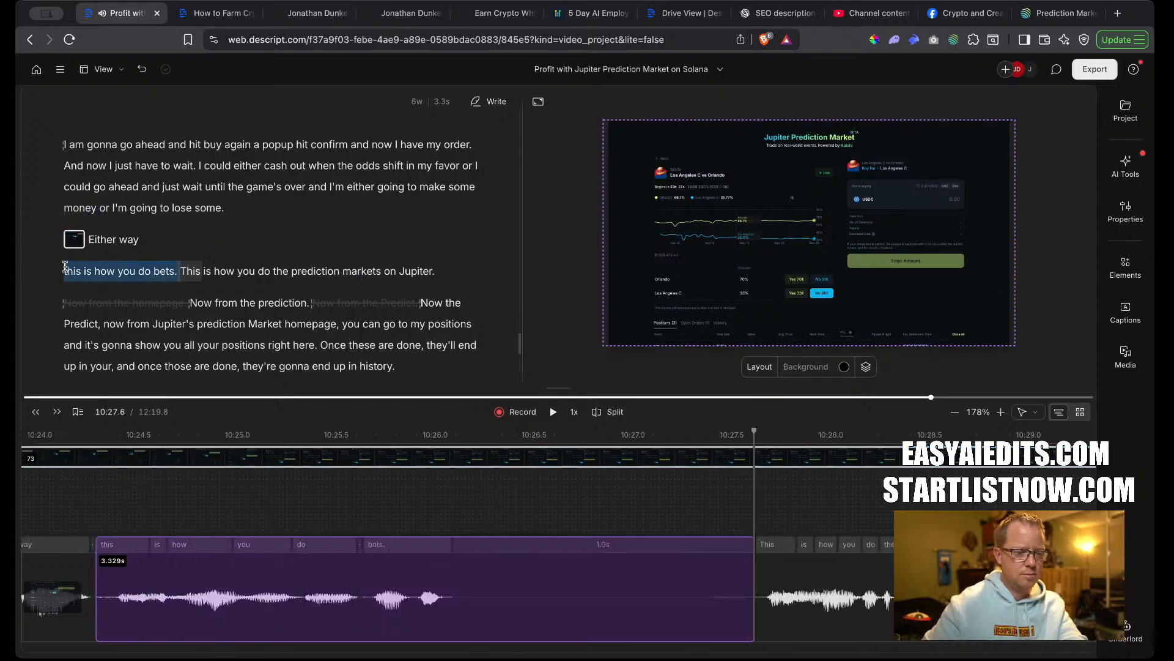
key(BackSpace)
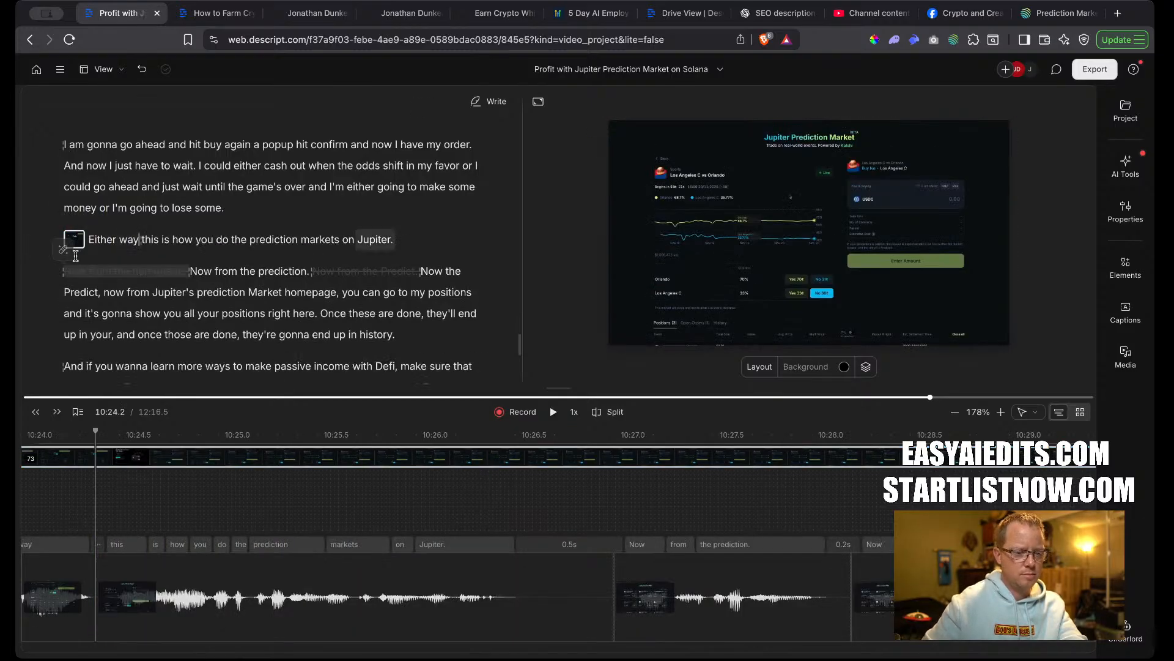
key(space)
key(space)
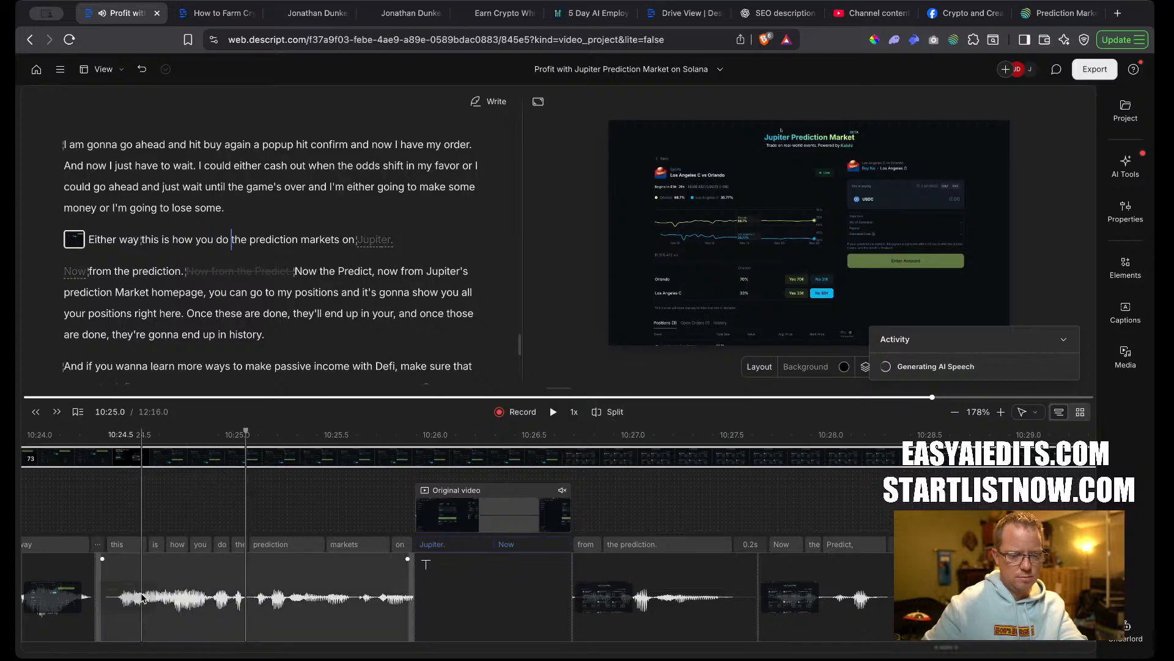
Try regenerating the speech across "Jupiter. Now", play on through the following sentence and revert the regeneration.
scroll(142, 597, left, 3)
click(194, 493)
key(space)
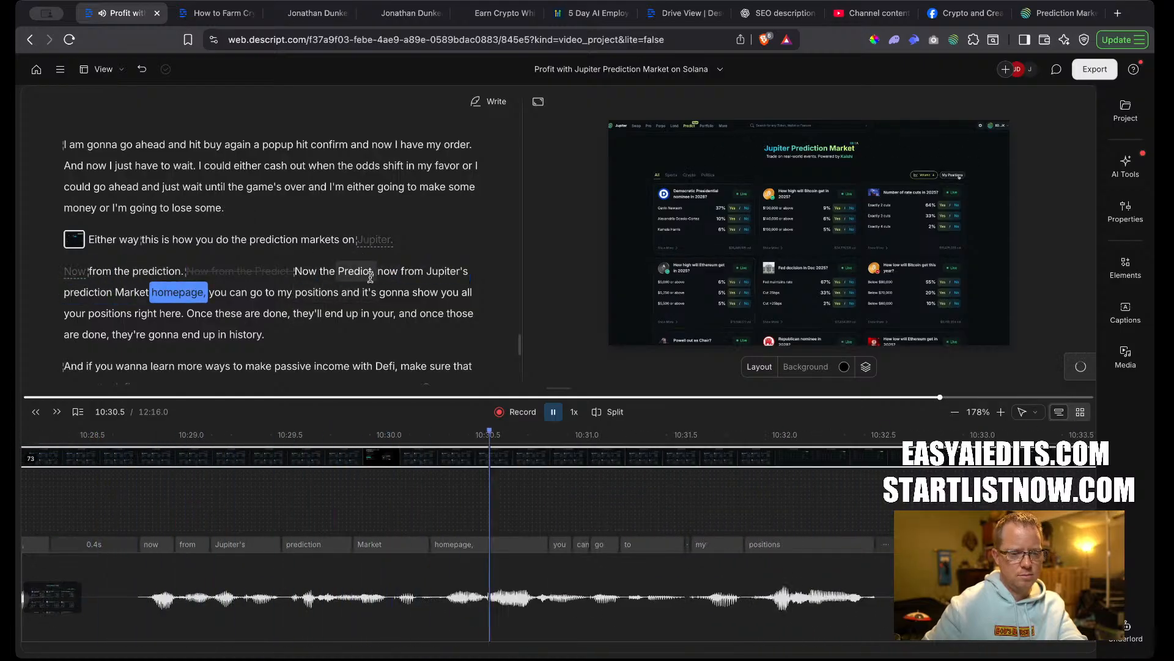
key(space)
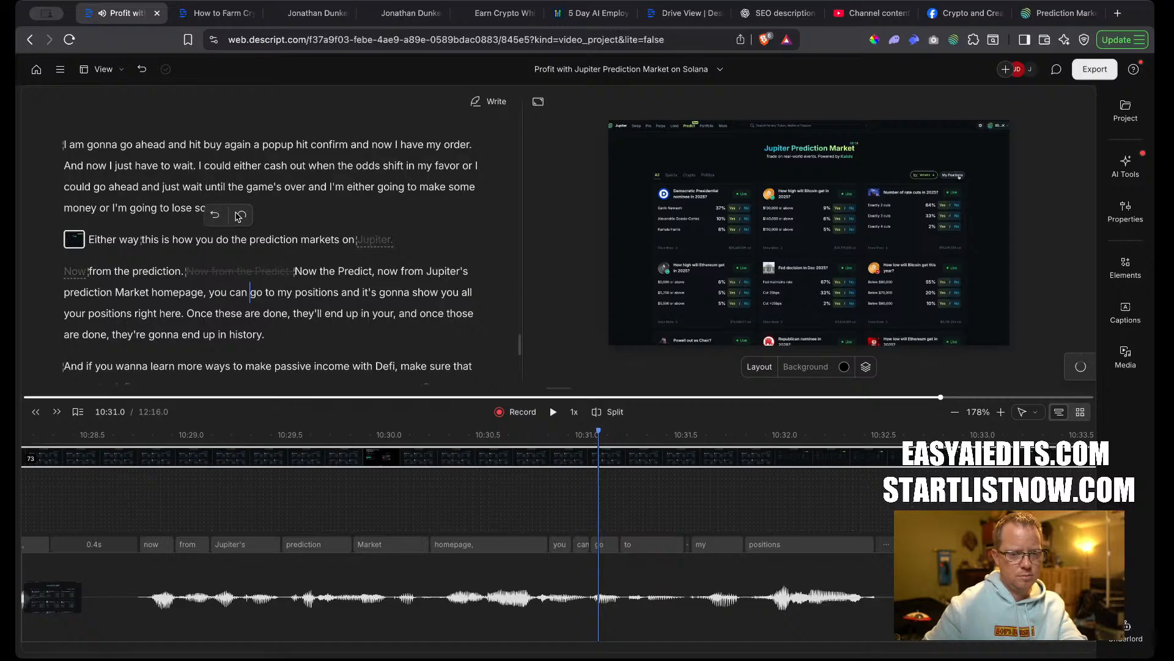
click(316, 239)
Play up to "Jupiter" and delete the retake "Now from the prediction." together with the struck-through false starts around it.
key(space)
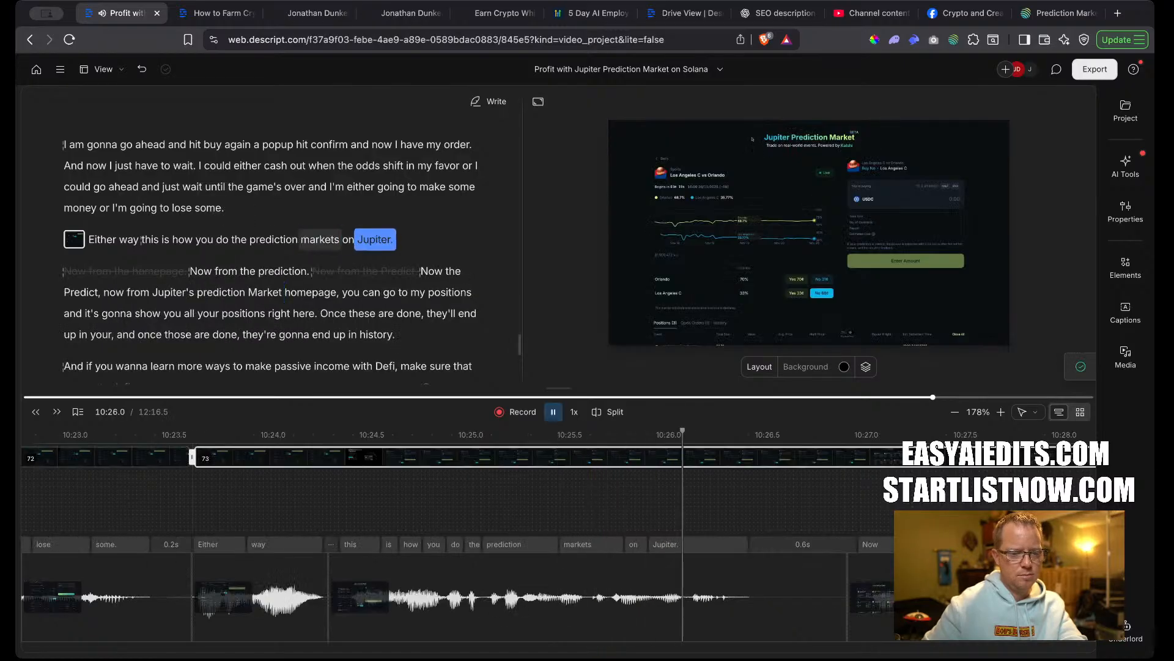
key(space)
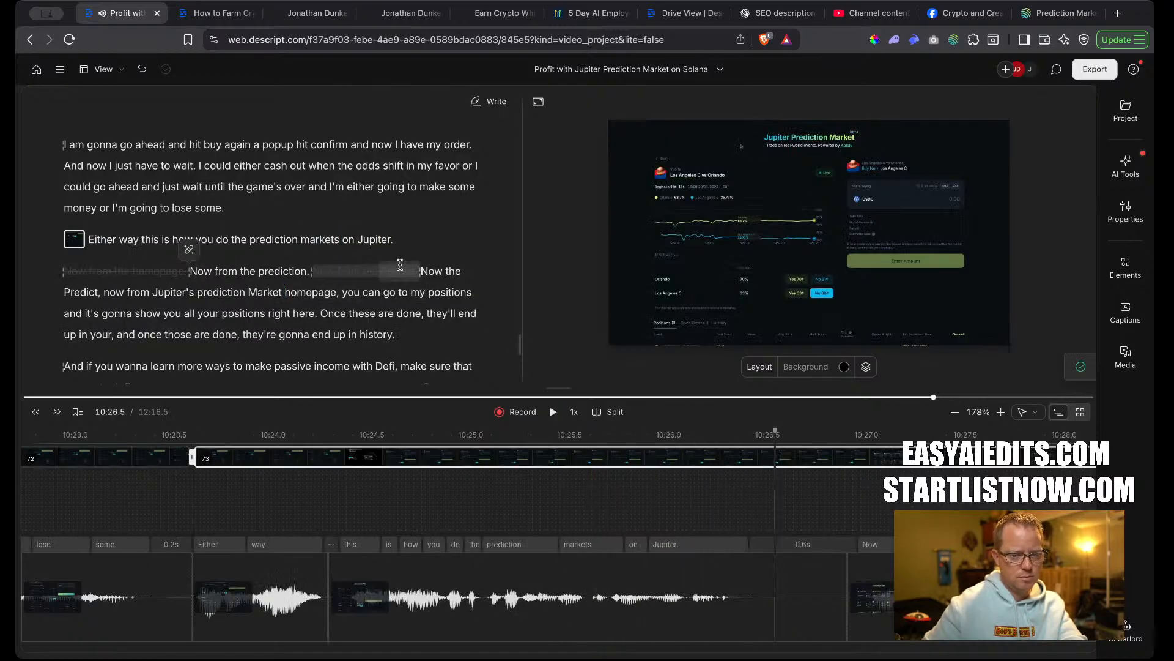
drag(421, 271, 60, 271)
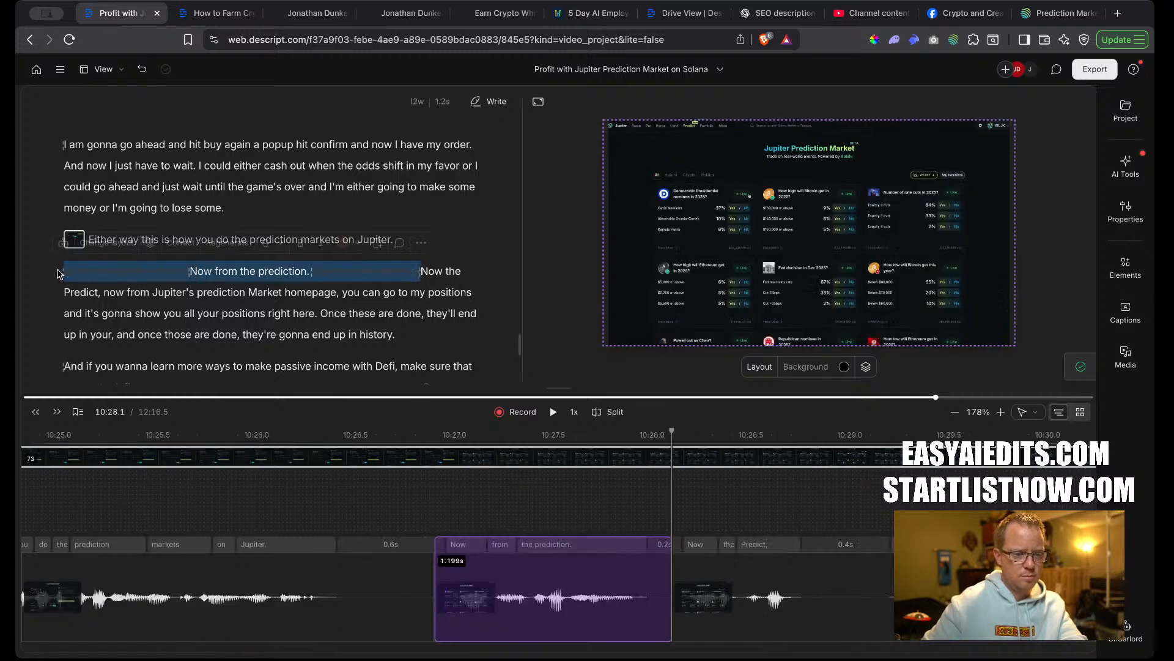
key(BackSpace)
Shorten the pause after "Jupiter" to 0.2 s, add a scene break before "Now the Predict" and play the new scene.
drag(435, 604, 356, 604)
click(65, 270)
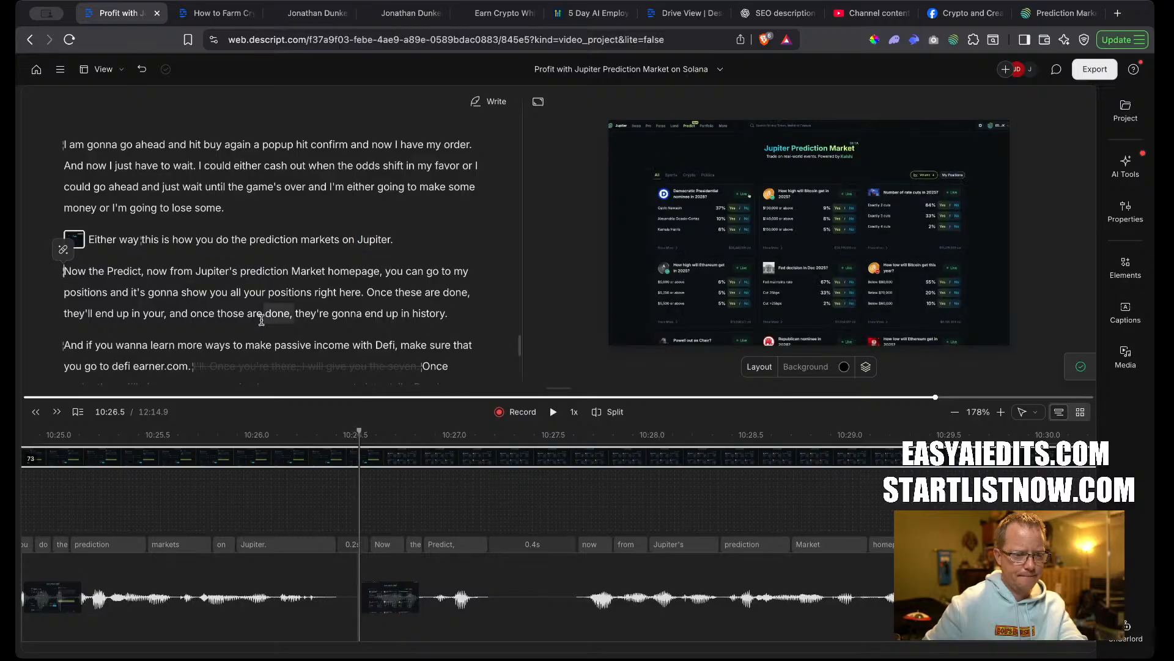
key(space)
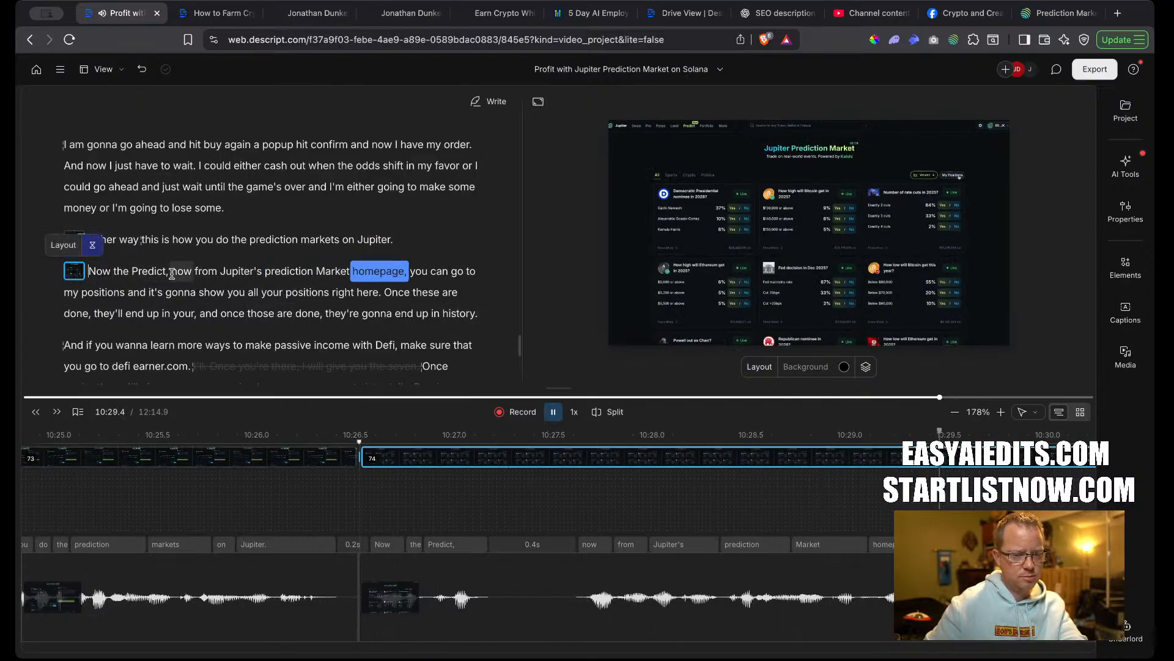
Delete "Now the Predict," and capitalize "Now" before "from Jupiter's prediction Market homepage".
drag(172, 274, 89, 271)
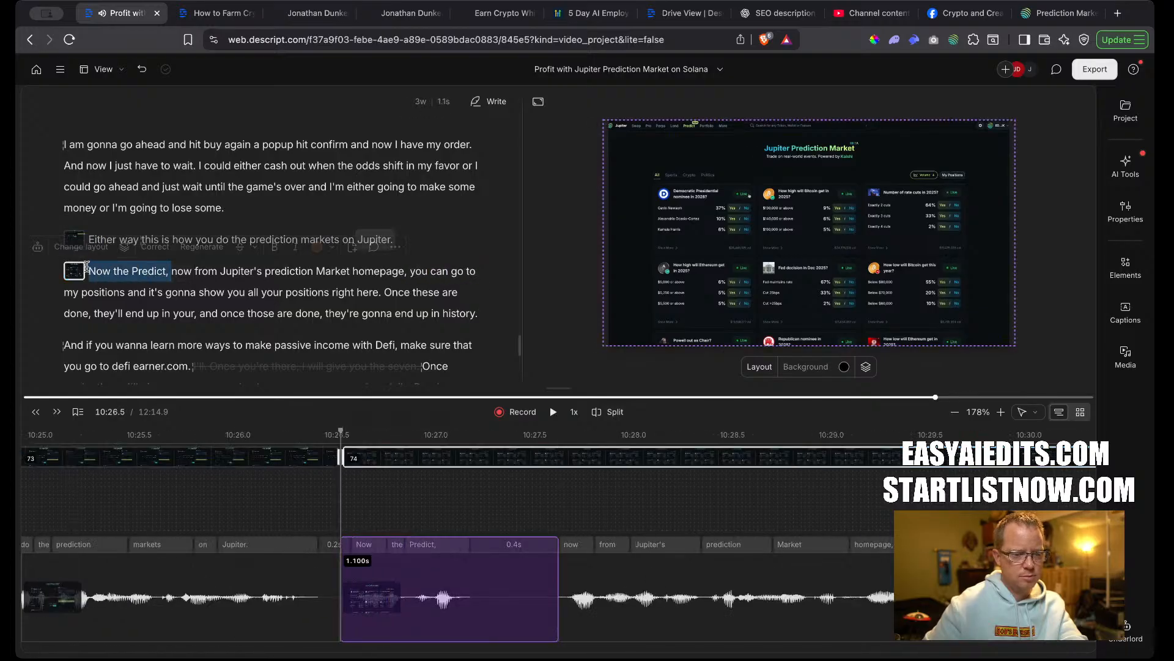
key(BackSpace)
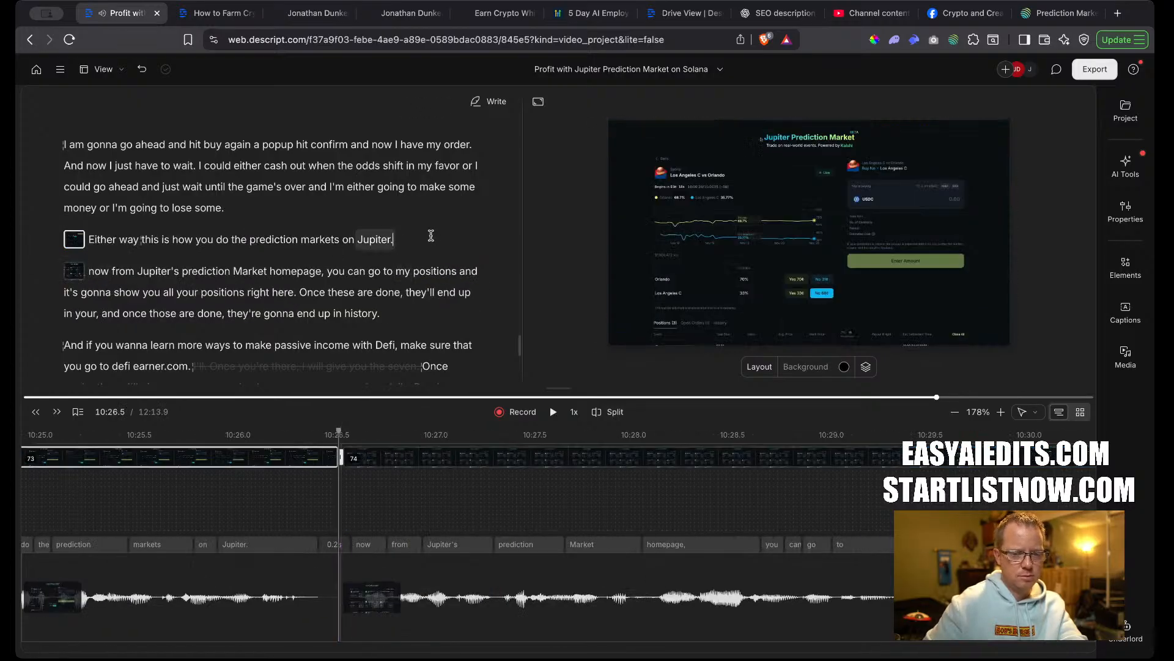
key(space)
key(space)
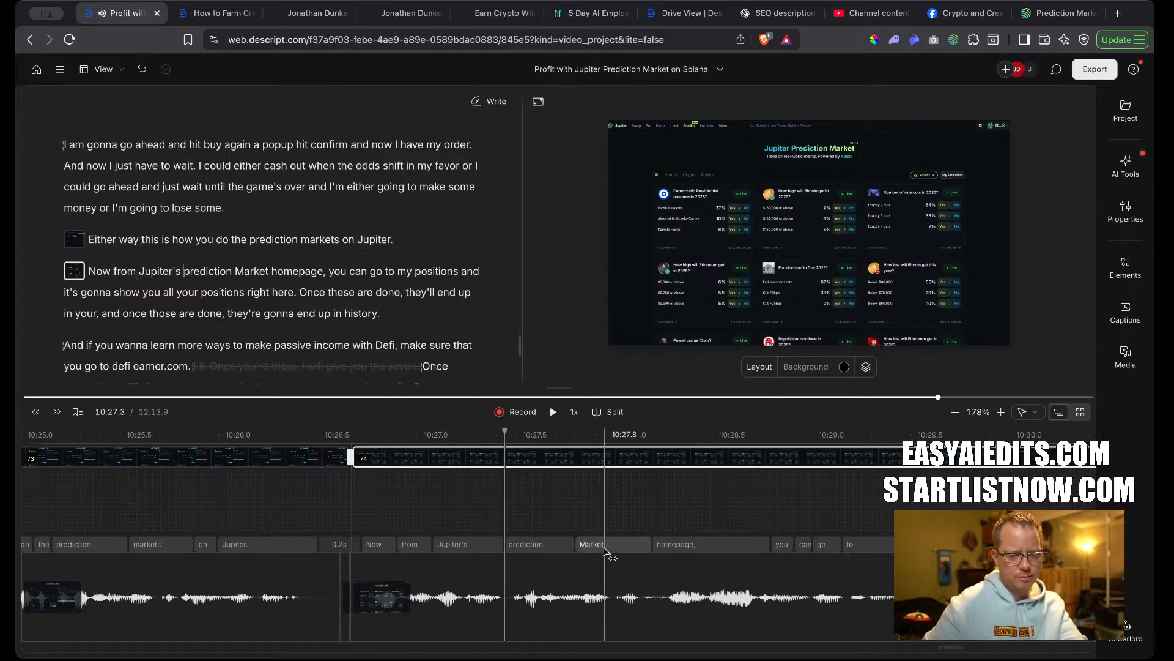
Delete the 0.05 s leftover clip before "Now from Jupiter's" and replay the cut starting at "Jupiter".
scroll(374, 572, up, 3)
click(313, 598)
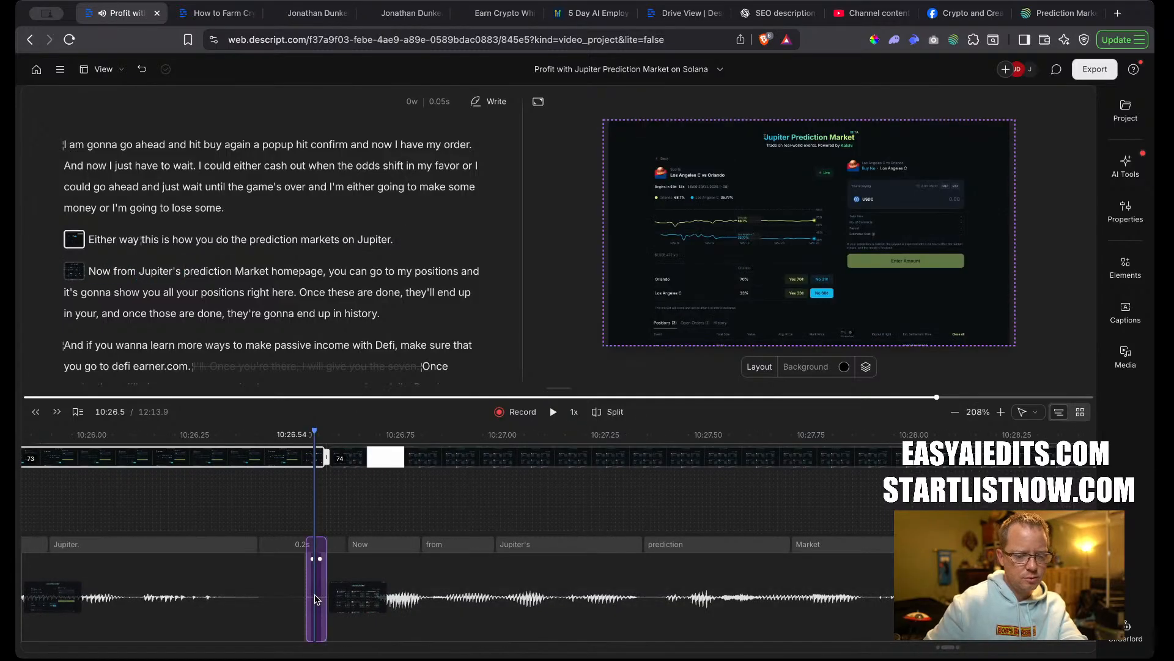
key(BackSpace)
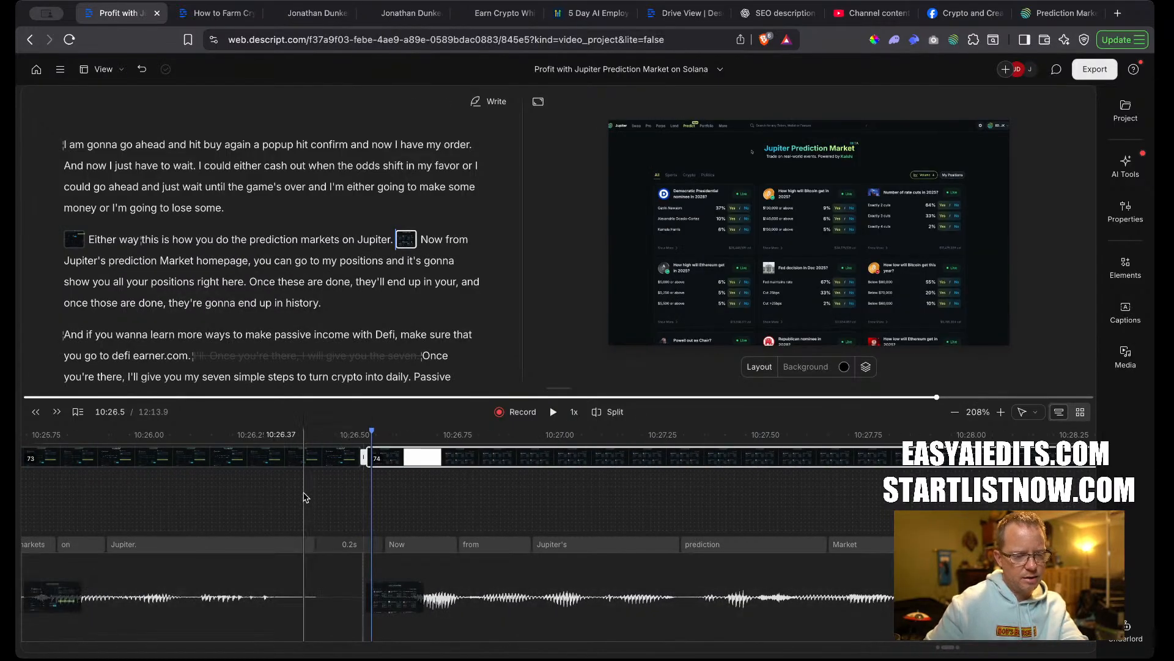
click(305, 497)
key(space)
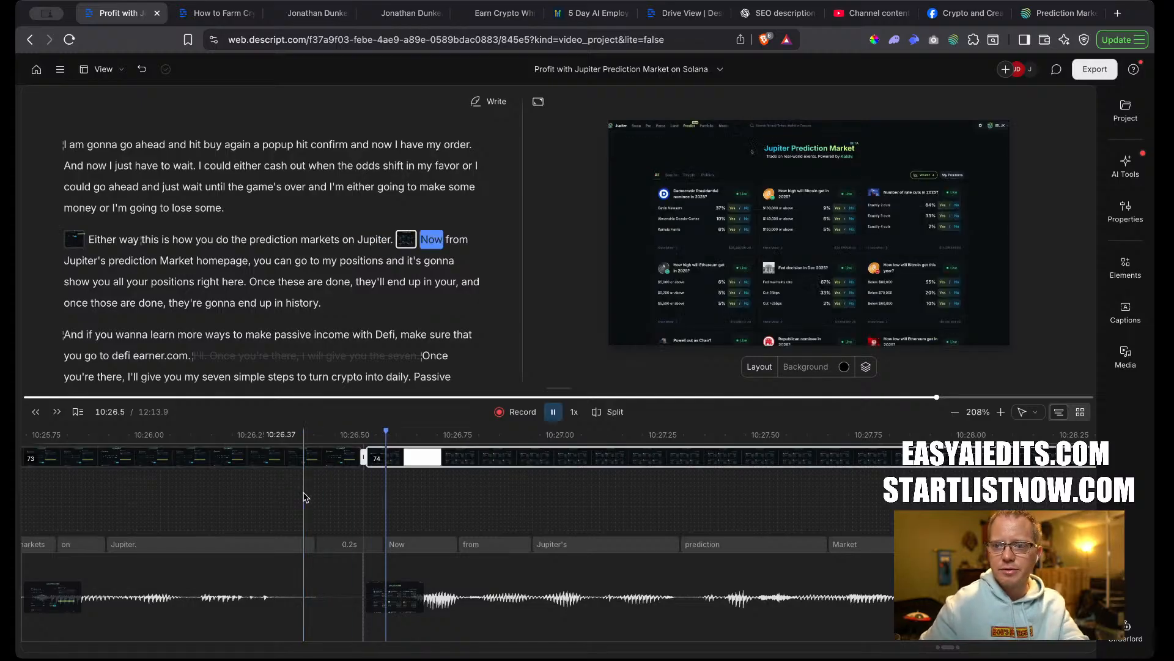
click(385, 249)
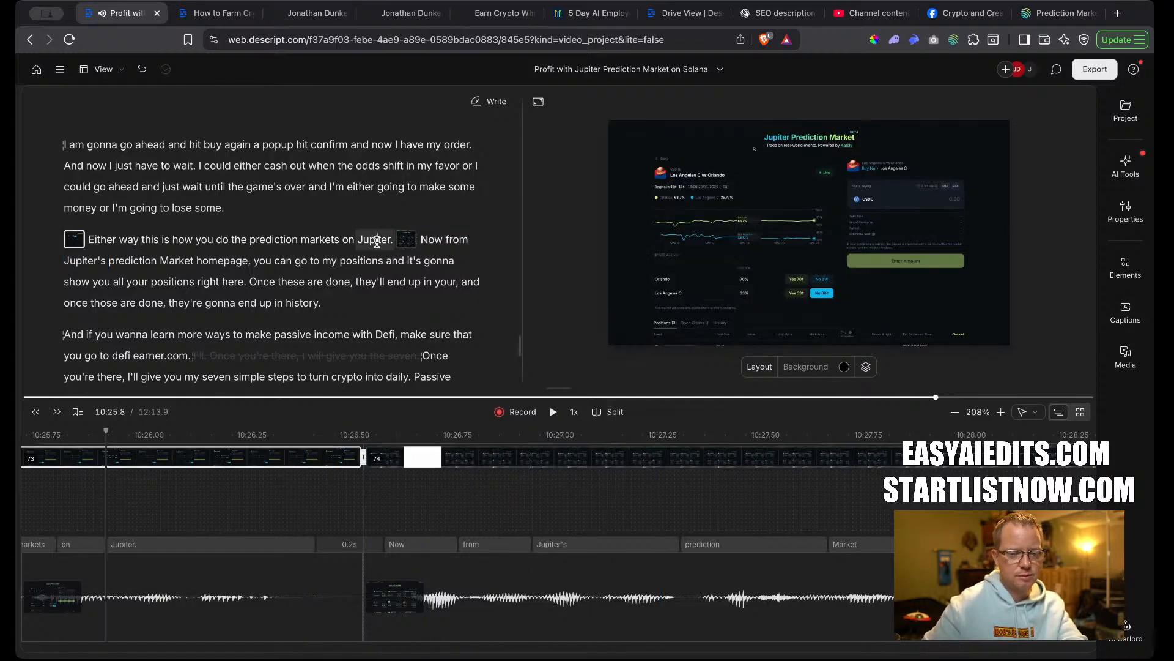
Play the new scene, add a scene break before "Once these are done" and shorten the pause ahead of it.
key(space)
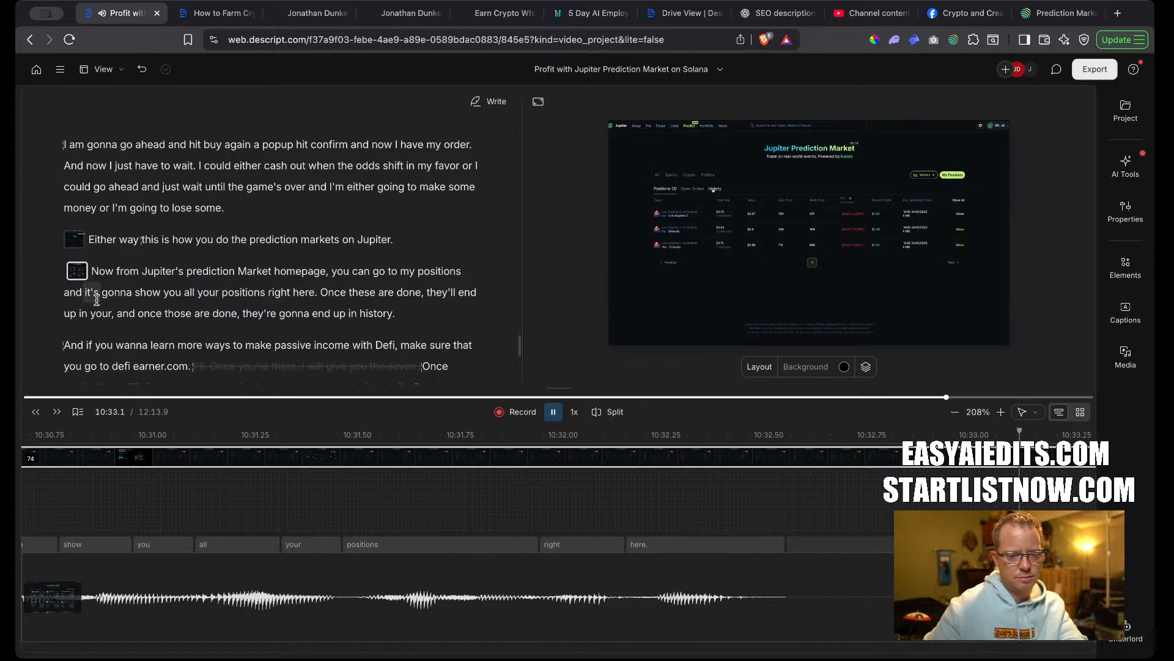
key(space)
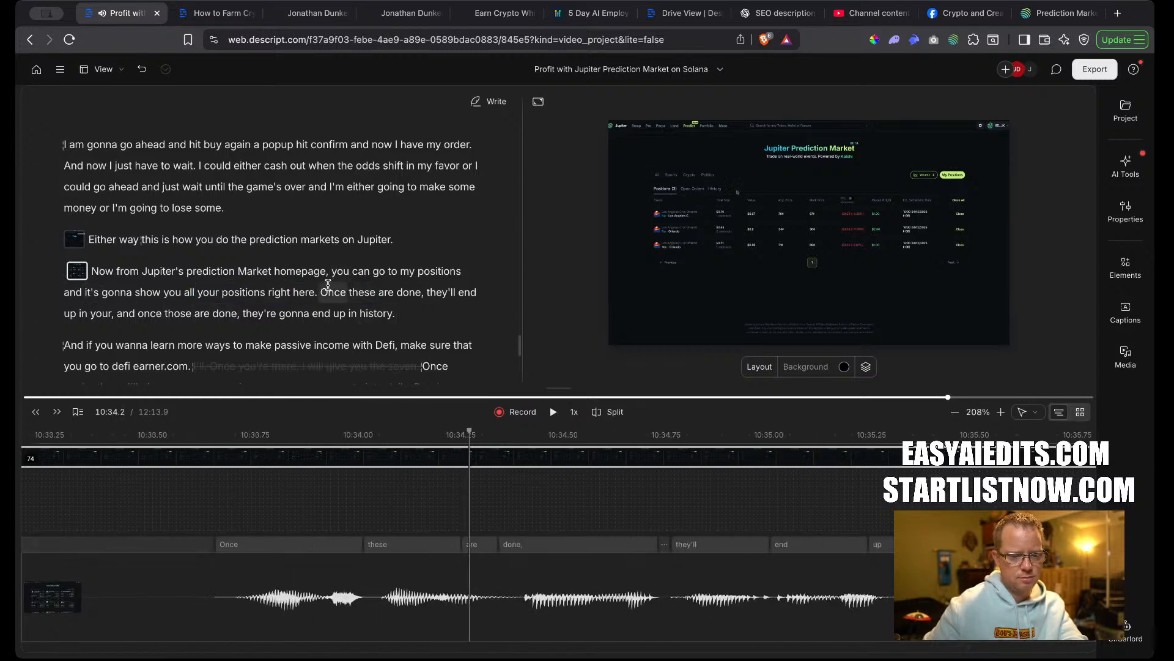
text(/)
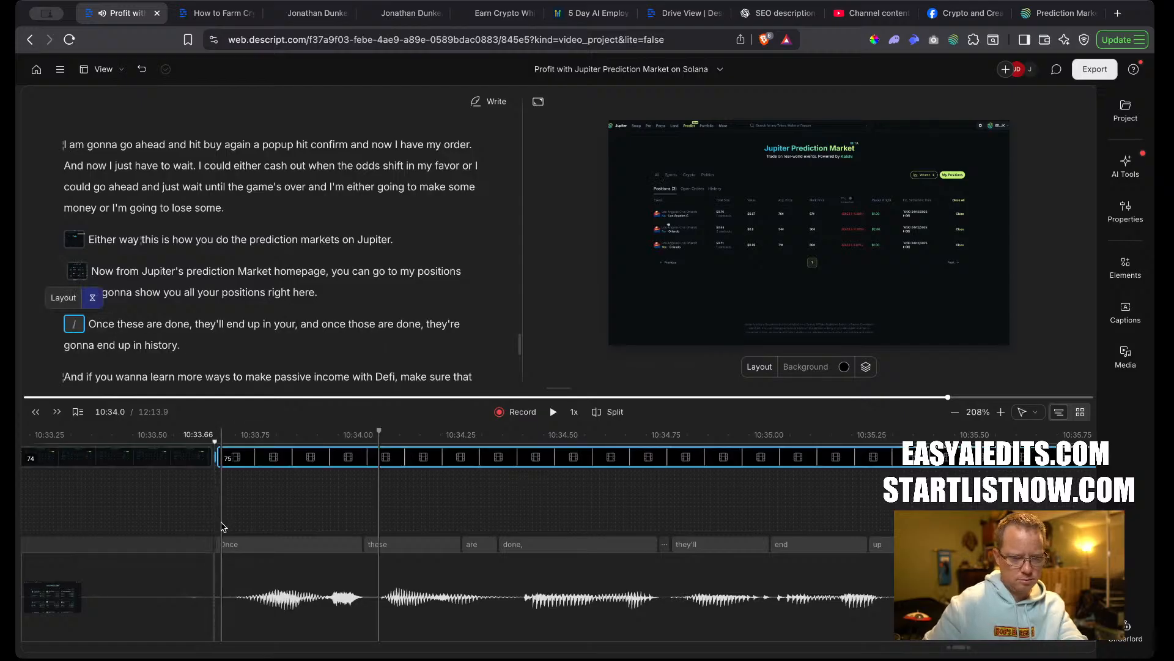
scroll(223, 527, left, 5)
drag(520, 610, 93, 590)
click(243, 293)
key(space)
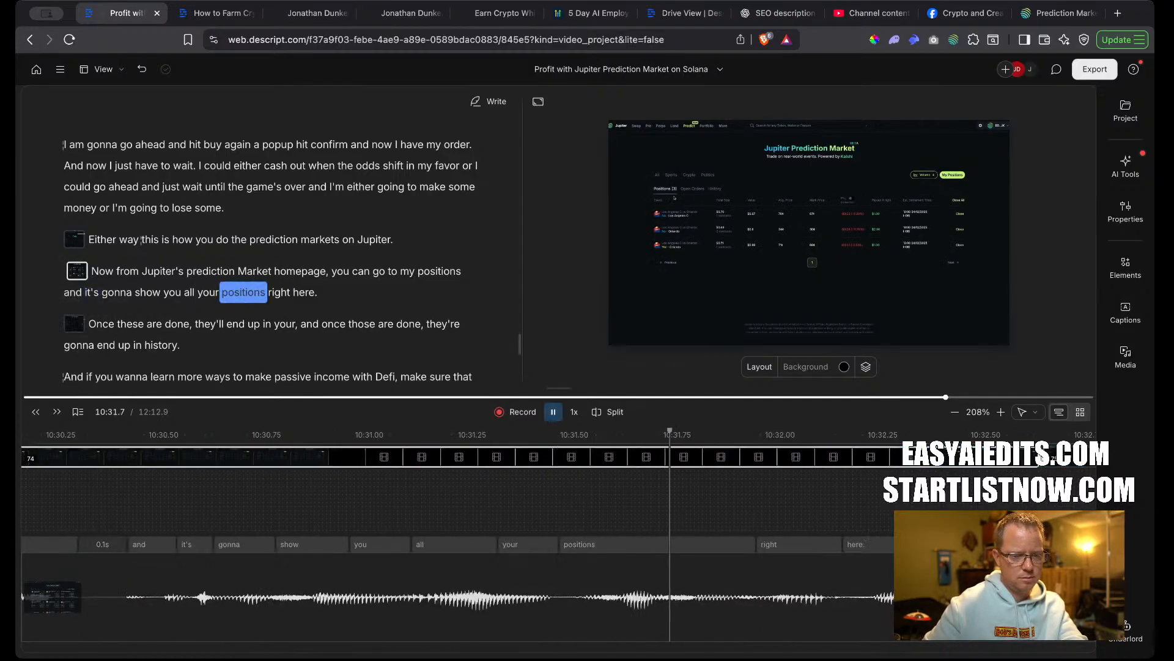
Remove the comma after "Once these are done" and delete the whole false start from there through "they'll end up in your, and".
click(192, 325)
key(BackSpace)
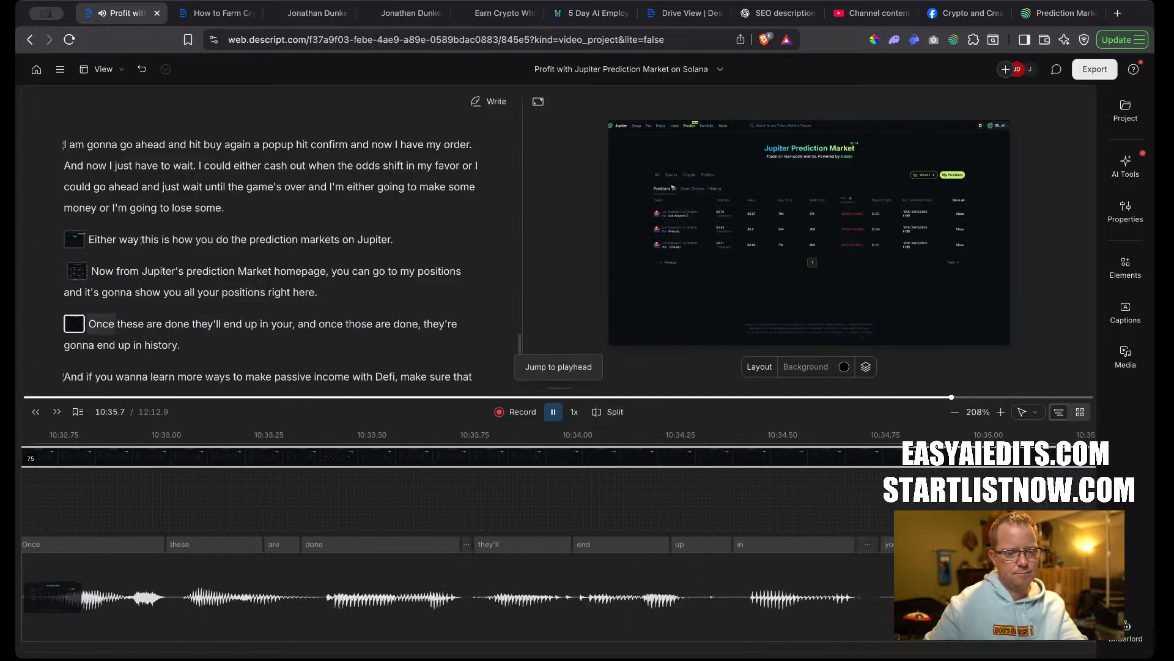
click(299, 324)
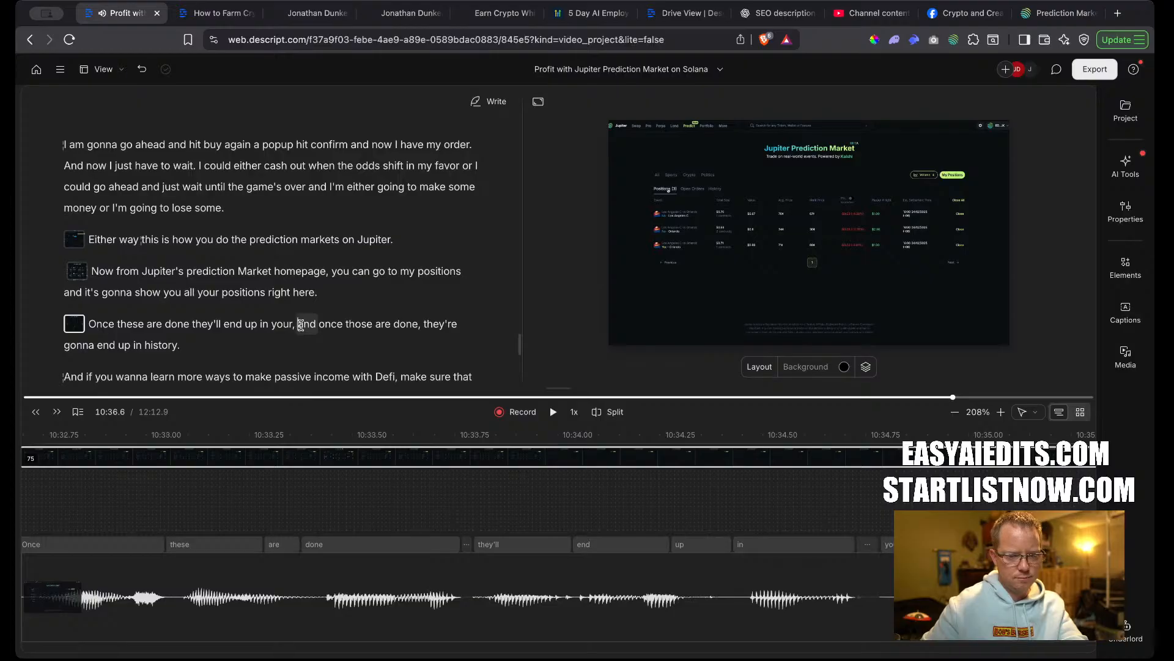
click(300, 325)
click(233, 324)
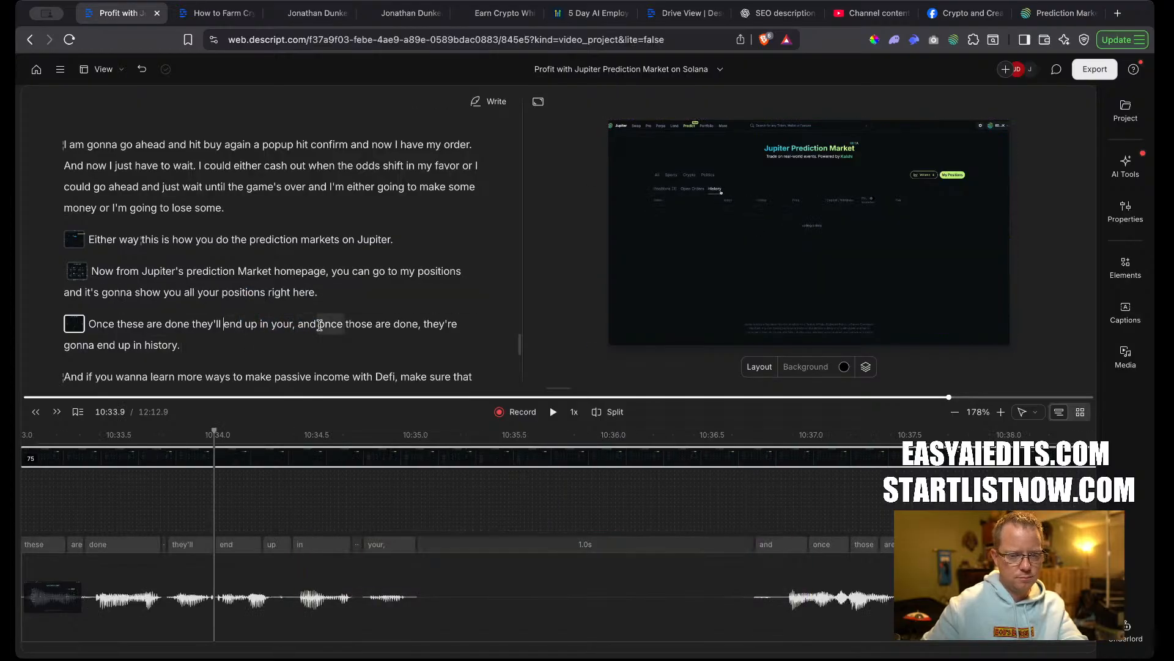
drag(319, 325, 87, 324)
key(BackSpace)
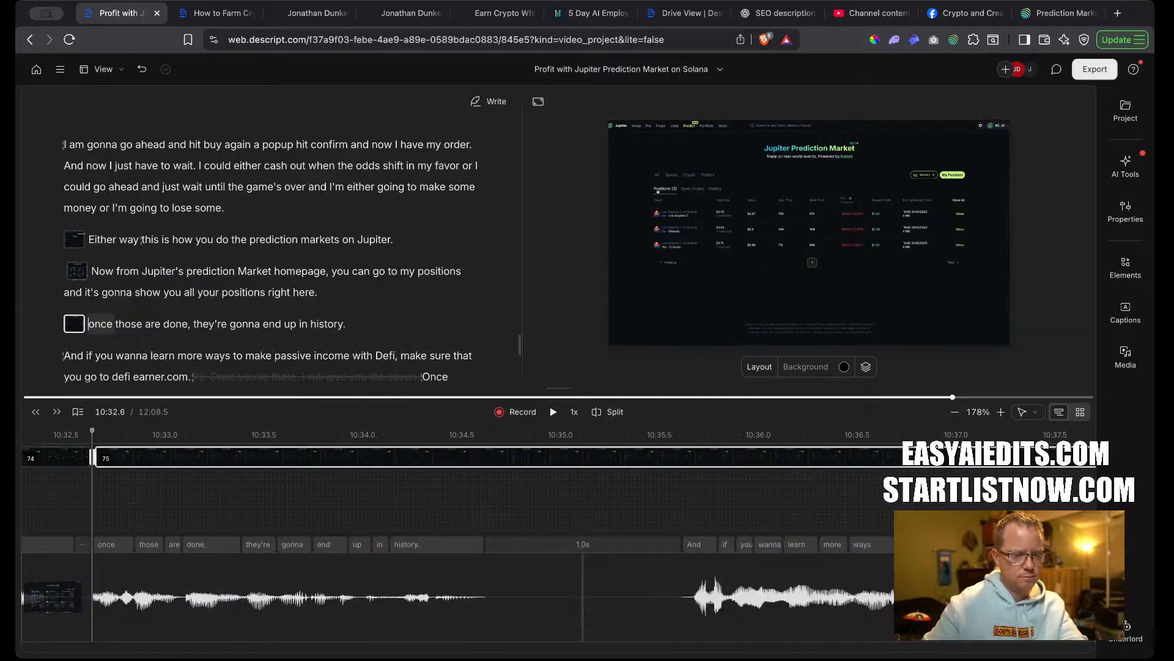
Capitalize "Once" before "those are done", replay the cut and remove the comma after "done".
click(317, 292)
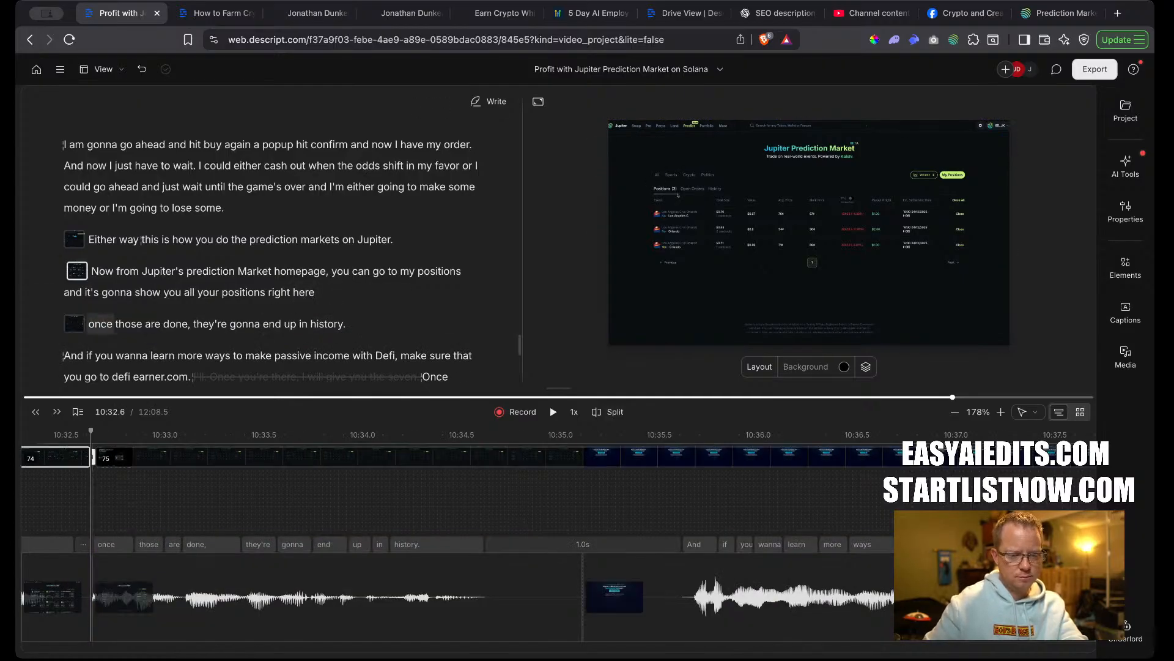
key(space)
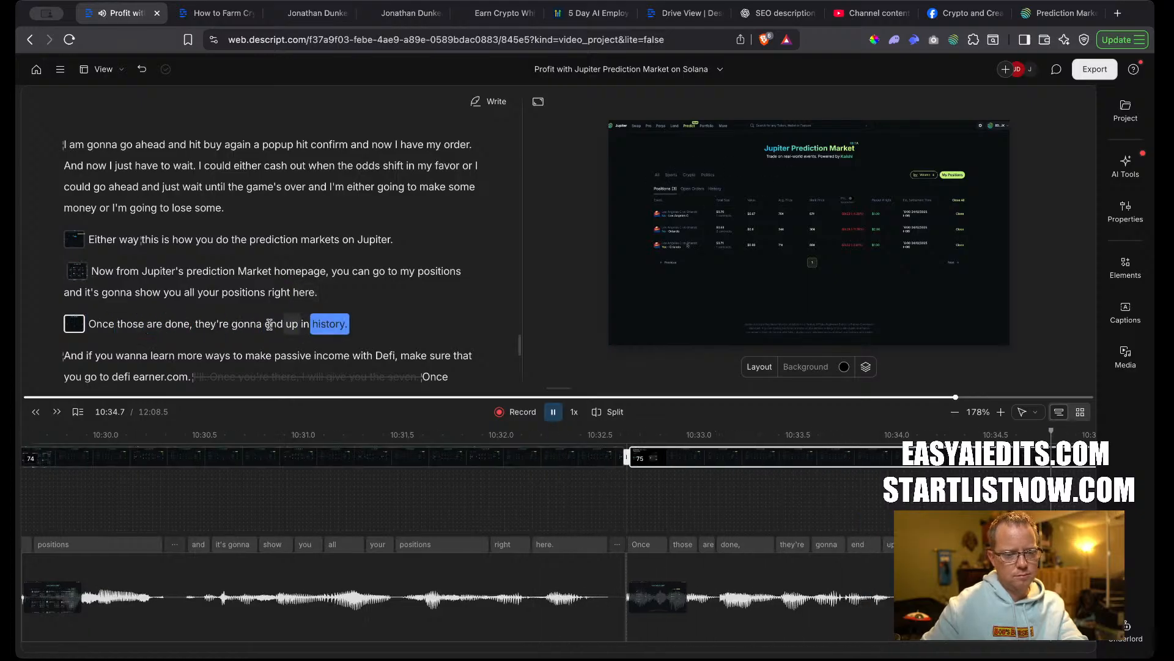
key(space)
click(193, 325)
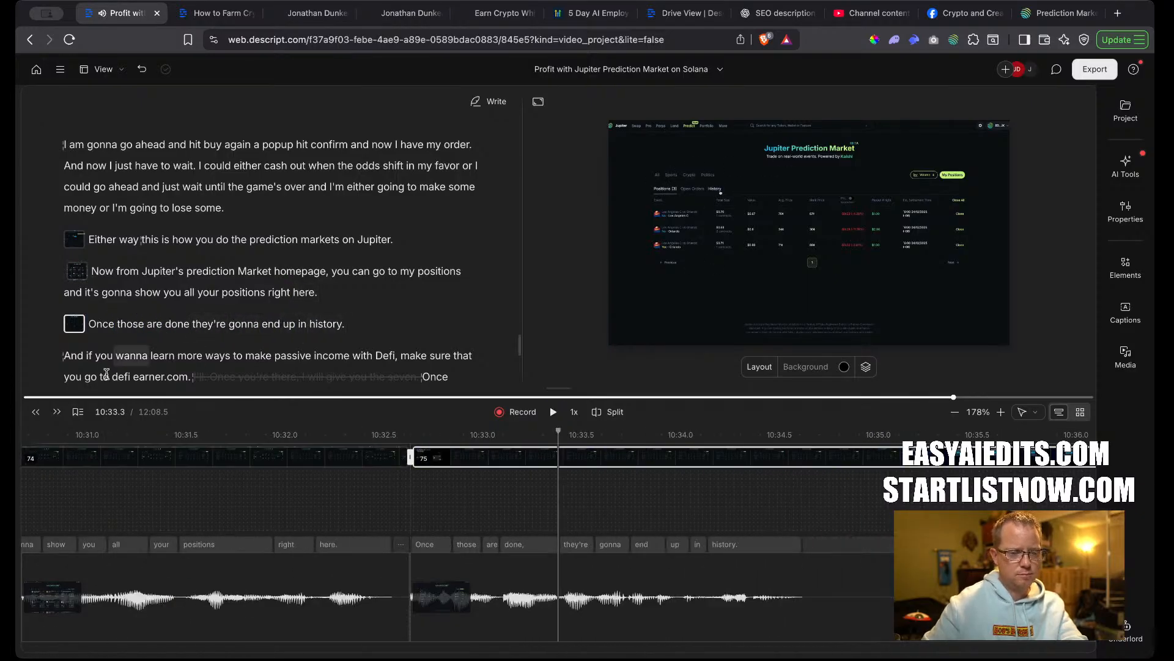
Add a scene break before "And if you wanna learn" and shorten the pause after "history" to 0.2 s.
click(64, 357)
key(/)
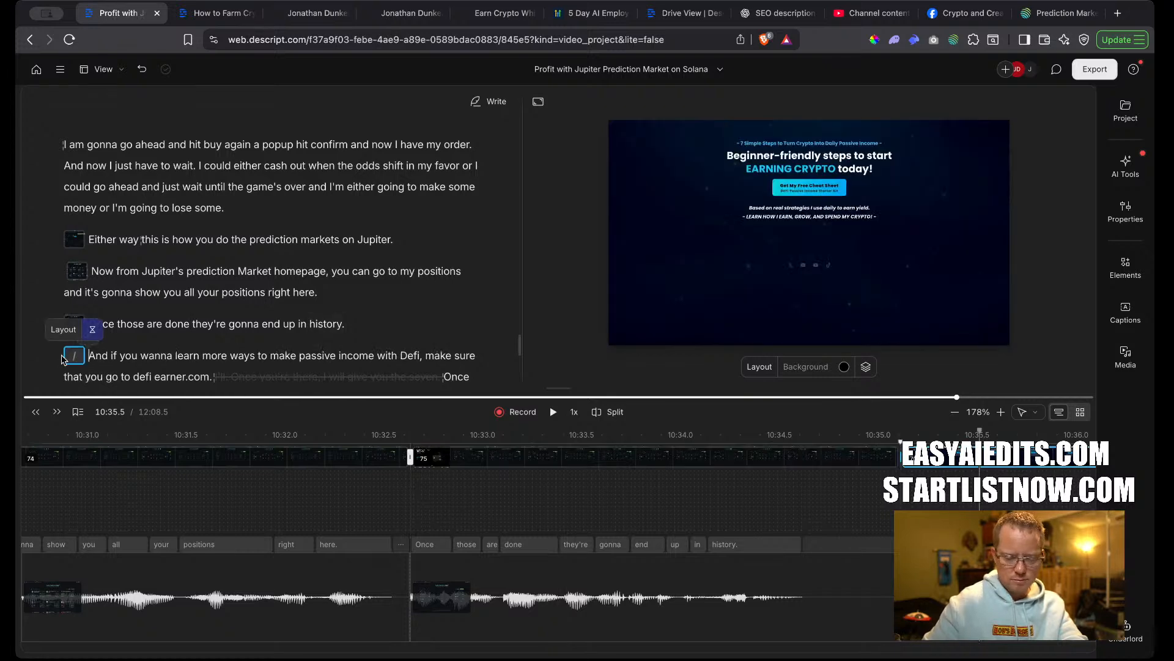
scroll(184, 329, down, 2)
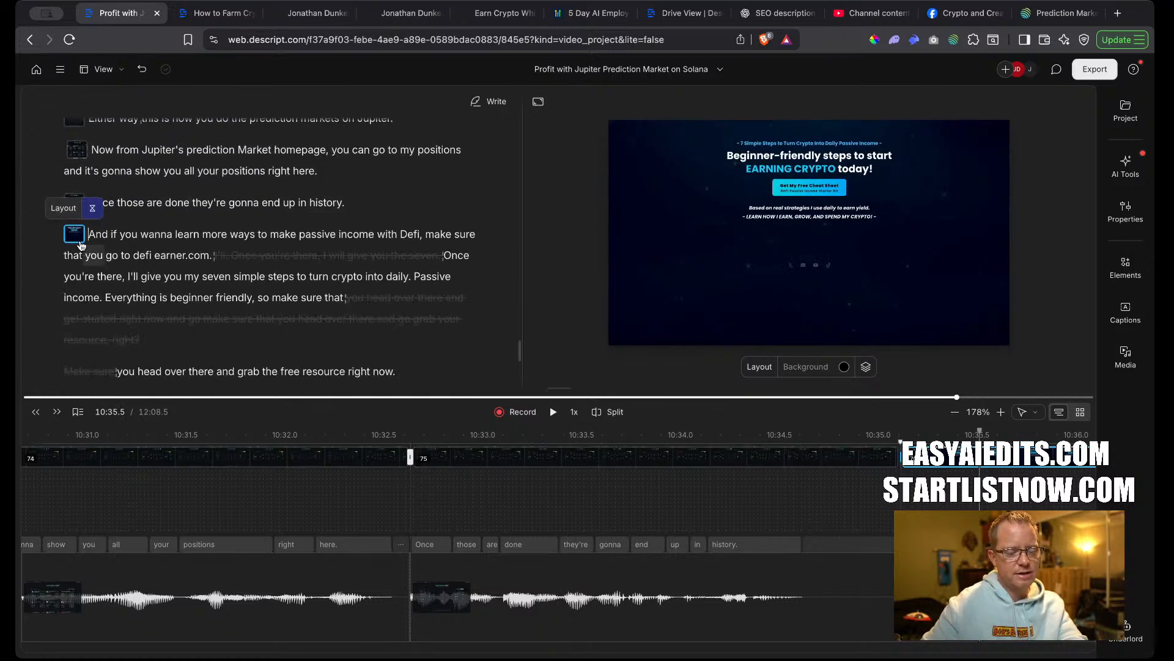
key(space)
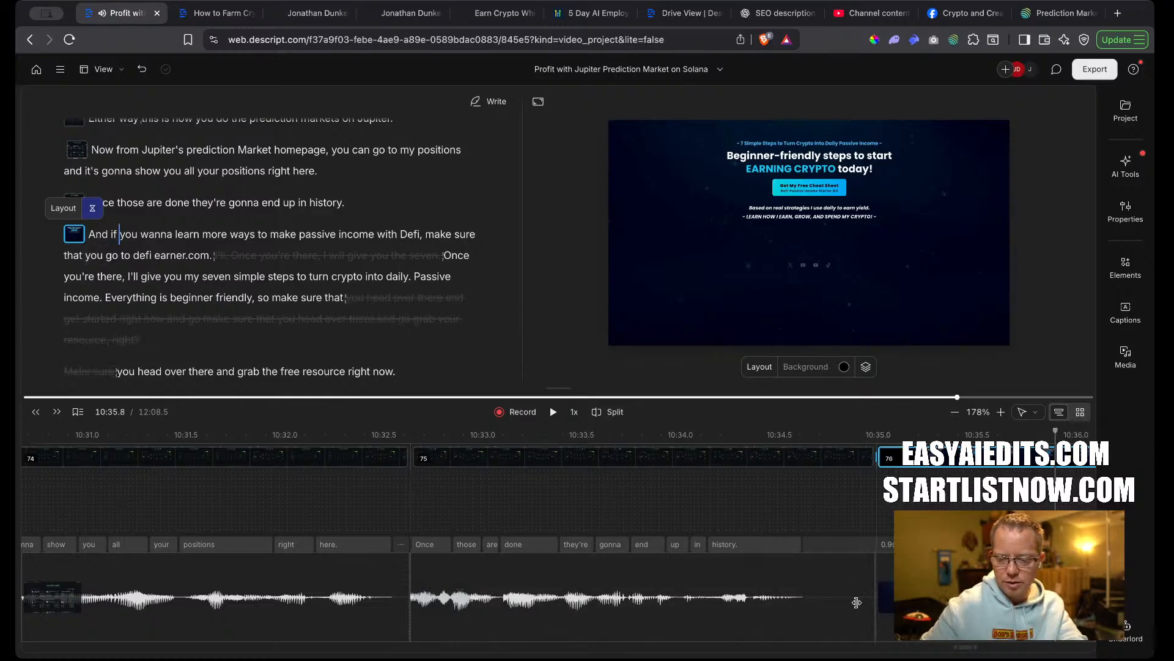
click(827, 603)
drag(830, 605, 915, 605)
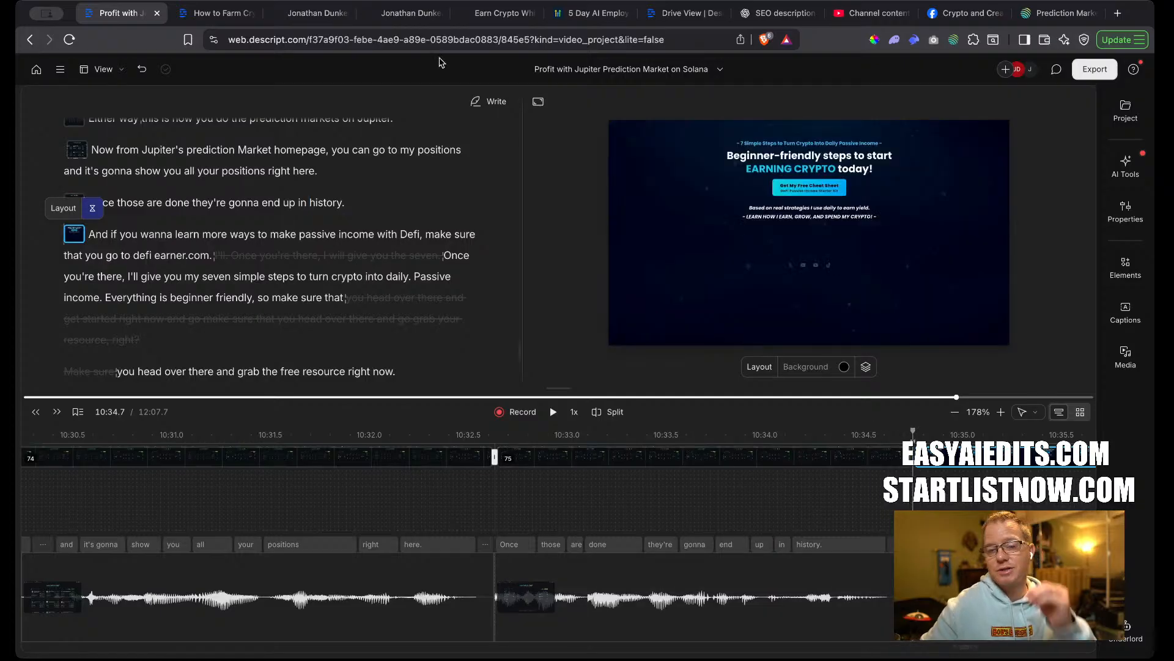
click(316, 8)
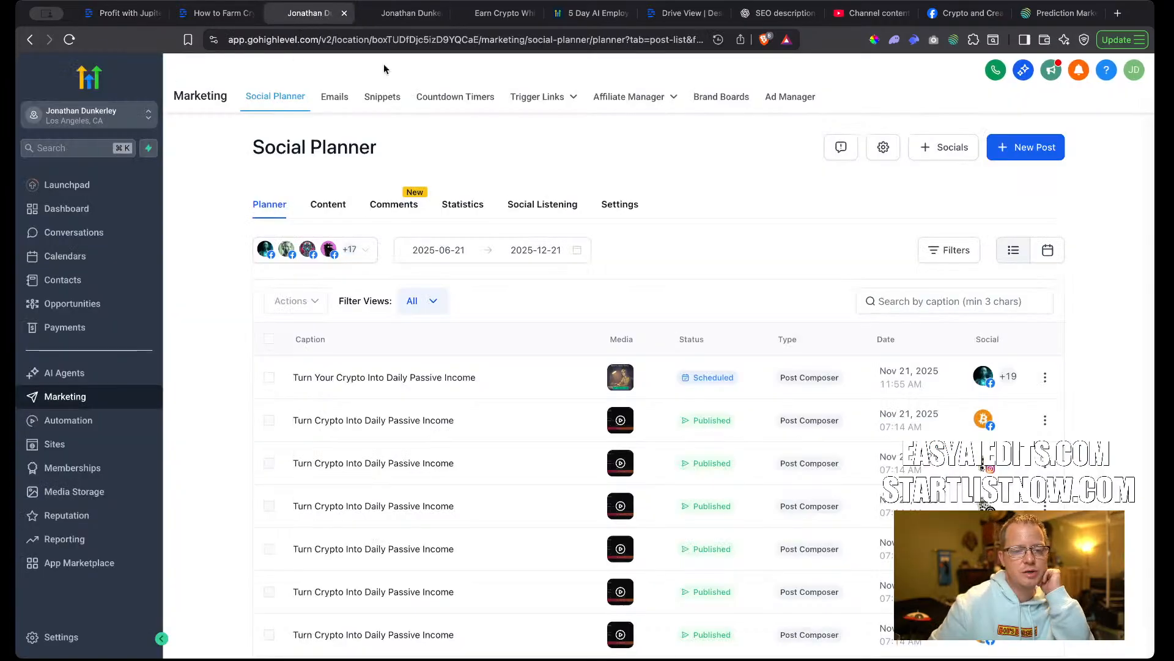
click(123, 19)
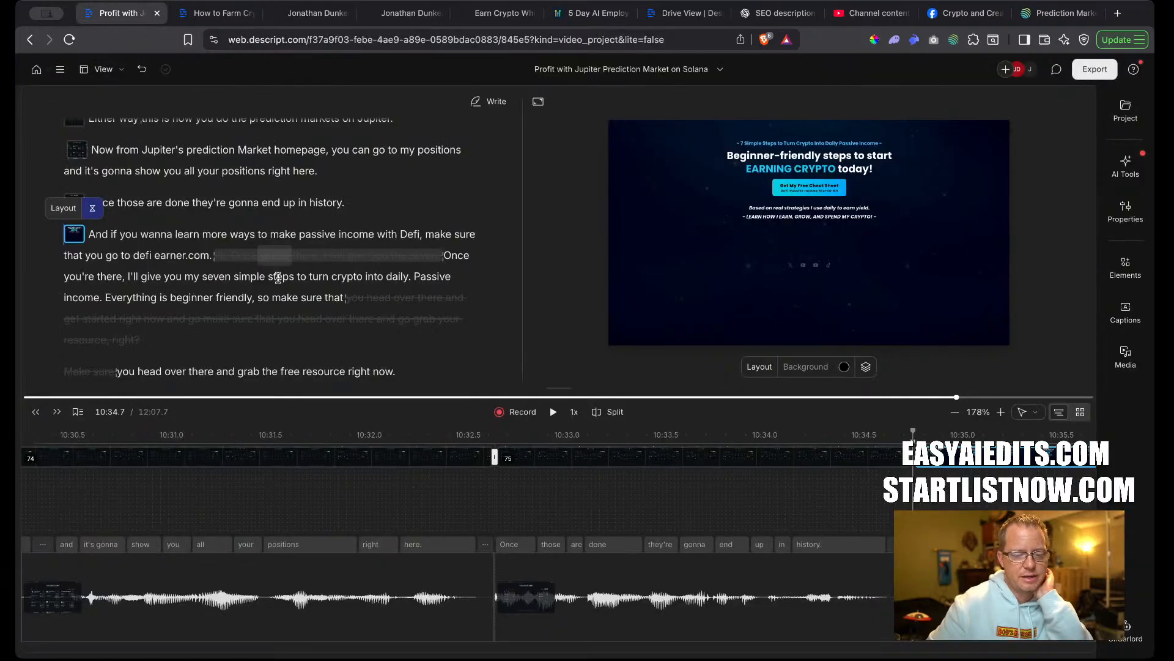
Play the scene starting with "And if you wanna learn" and remove the comma after "Defi".
click(75, 240)
scroll(532, 517, up, 5)
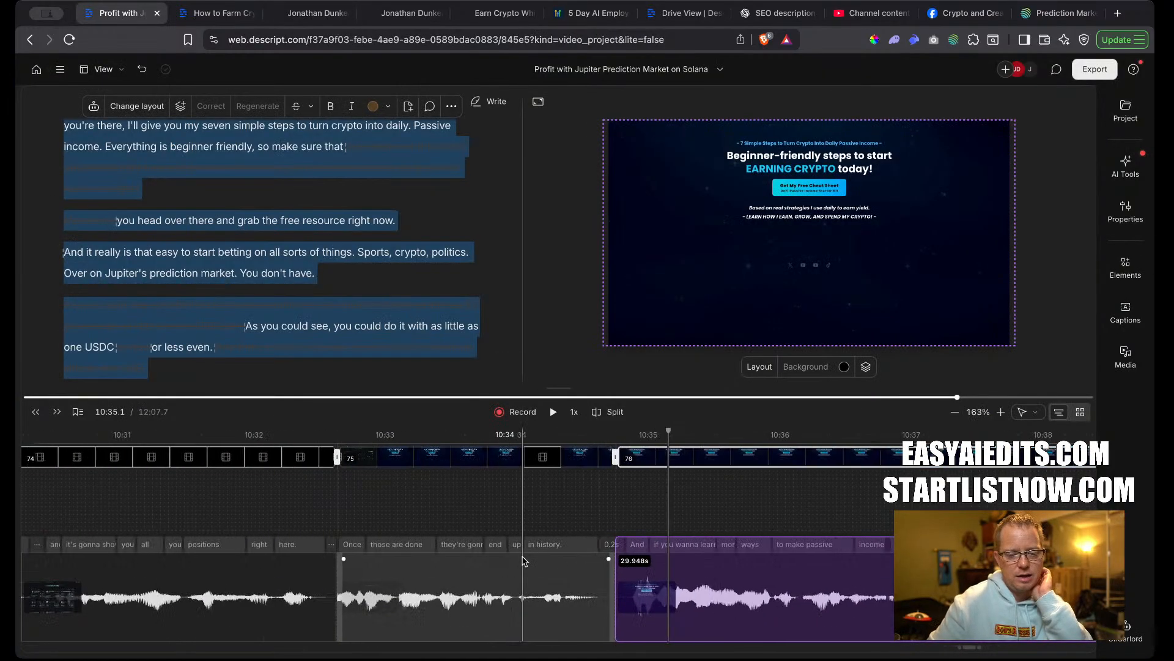
click(532, 517)
key(space)
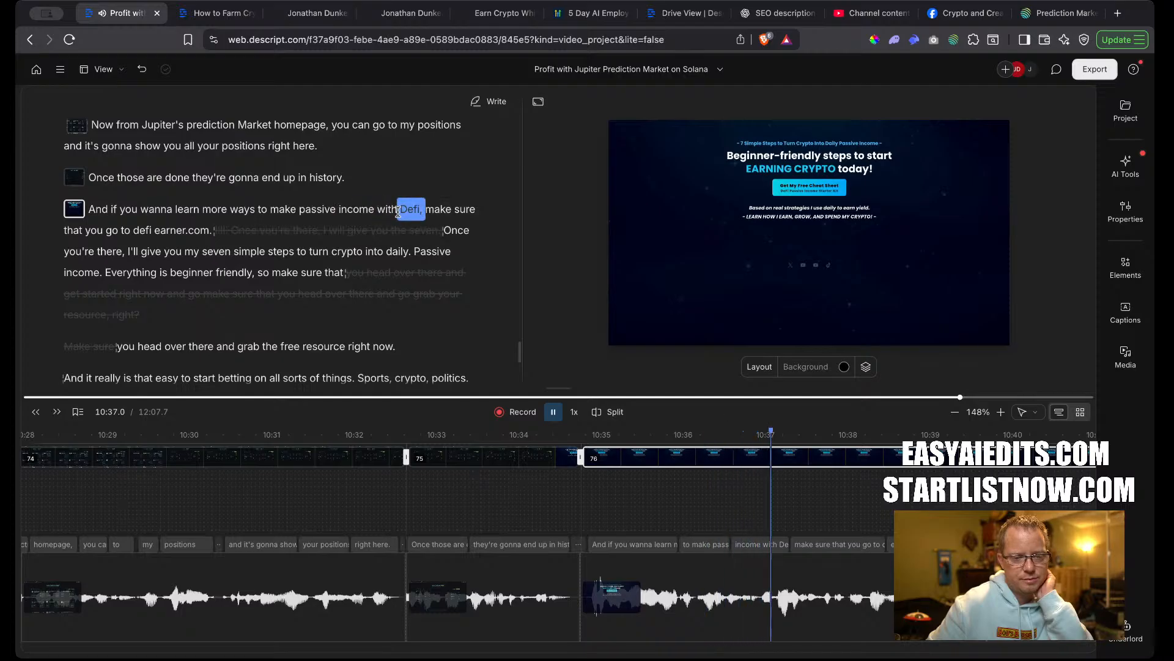
key(space)
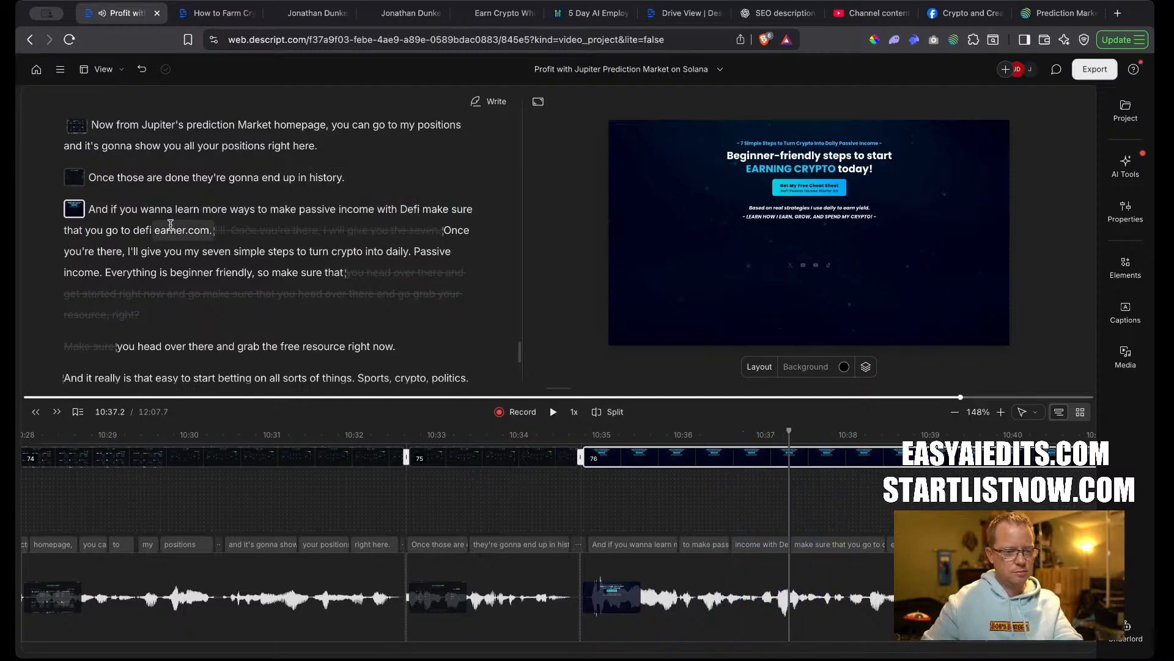
Add a scene break before "defi earner.com." and correct "Defi" to "DeFi" in the scene above it.
key(Return)
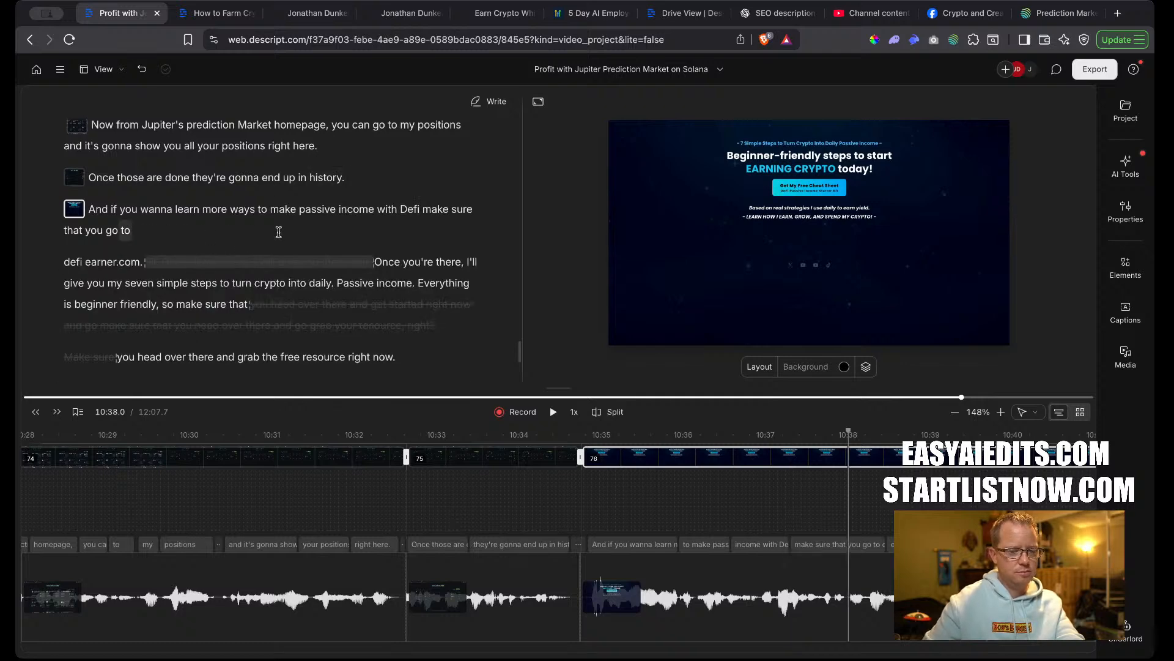
key(slash)
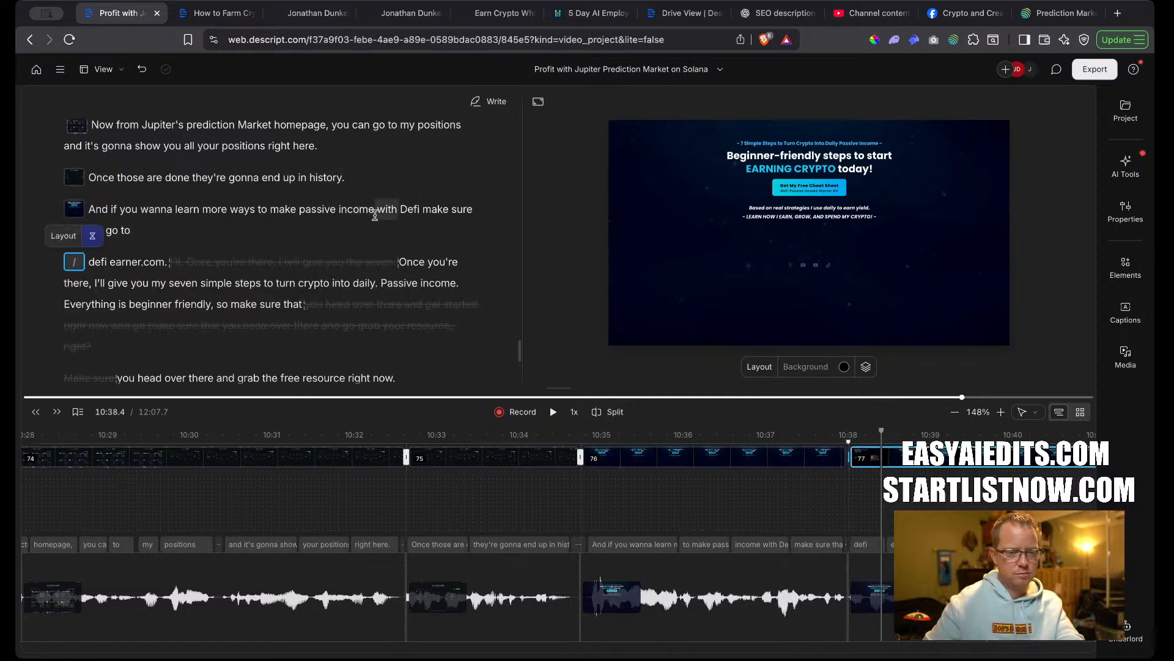
double_click(411, 210)
text(c)
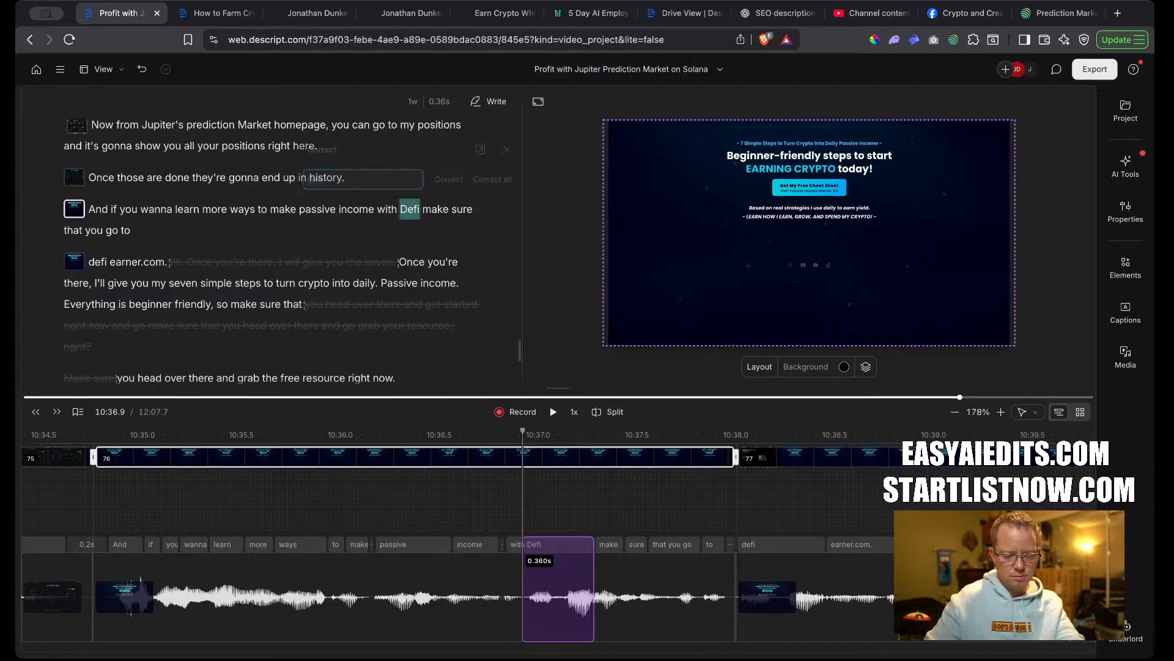
text(DeFi)
key(Return)
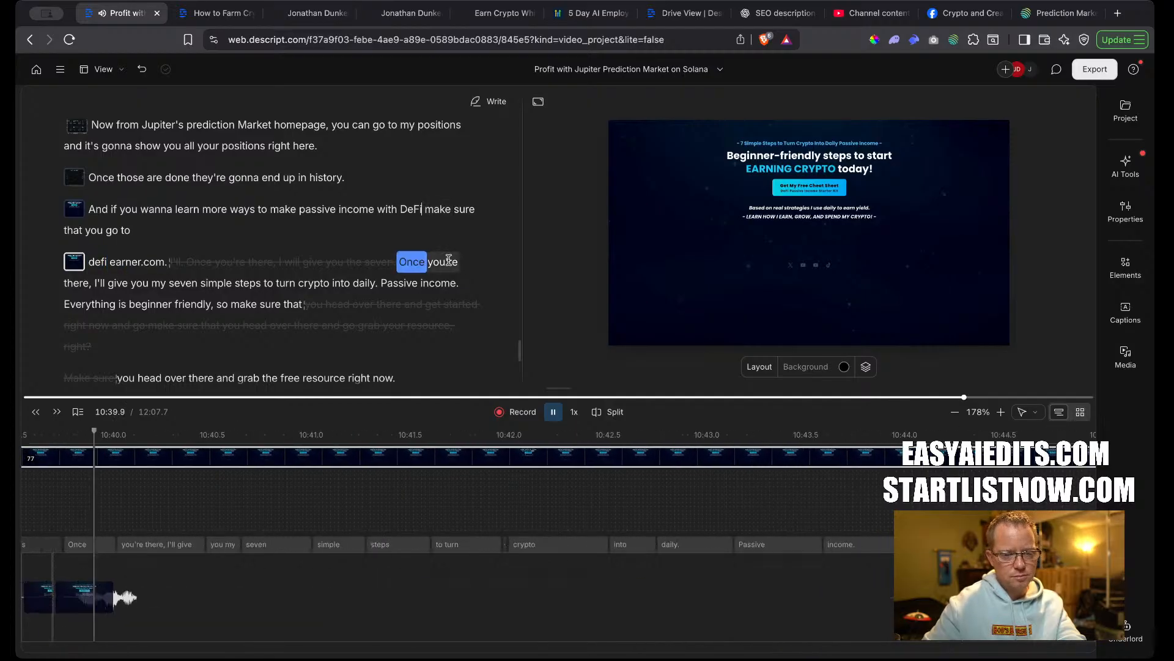
Delete the struck-through retake after "defi earner.com." and add a scene break before "Once you're there, I'll give you".
click(298, 238)
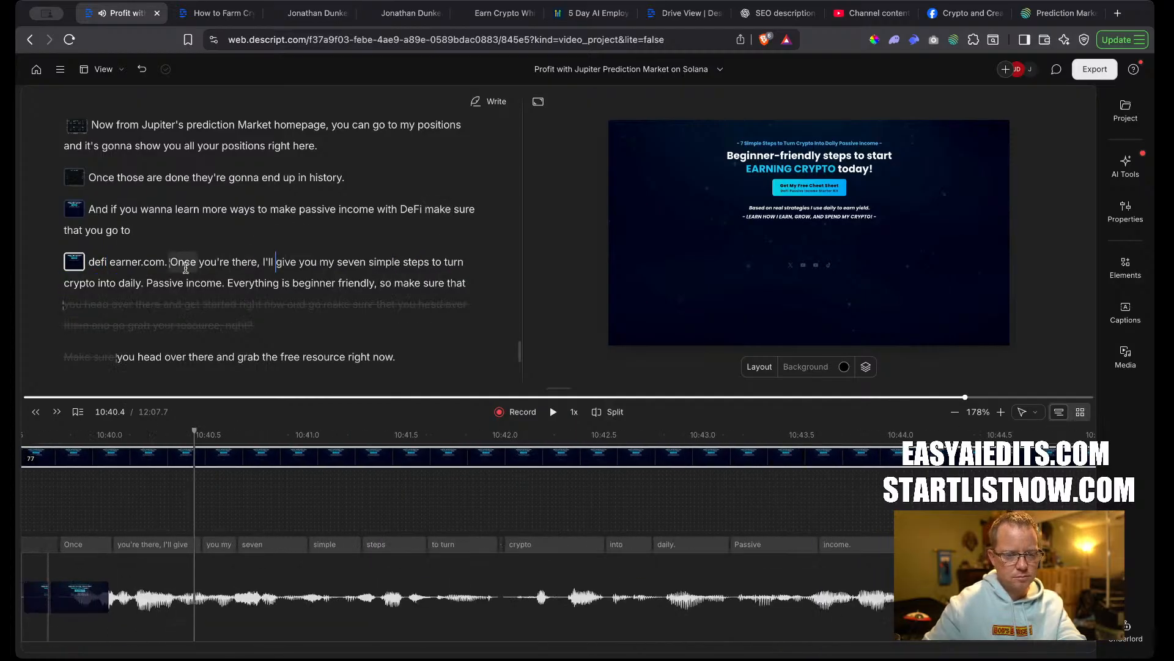
click(169, 262)
key(Return)
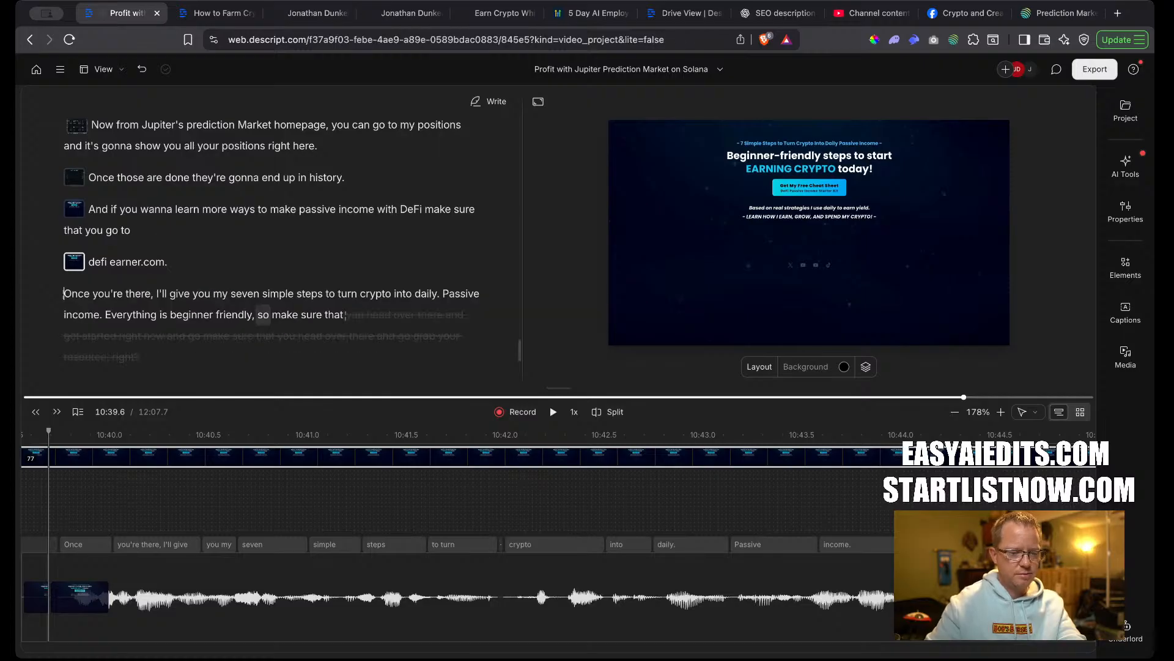
text(/)
Correct the transcript word "defi" before "earner.com." to "DEFIEARNER.COM".
double_click(155, 263)
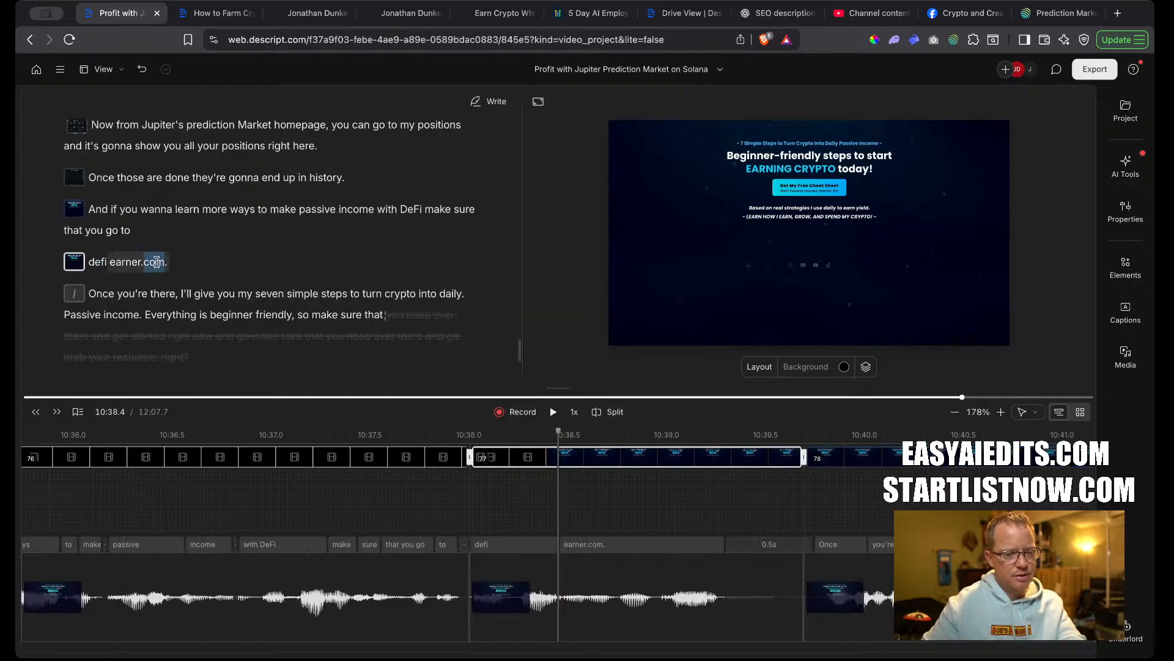
click(109, 261)
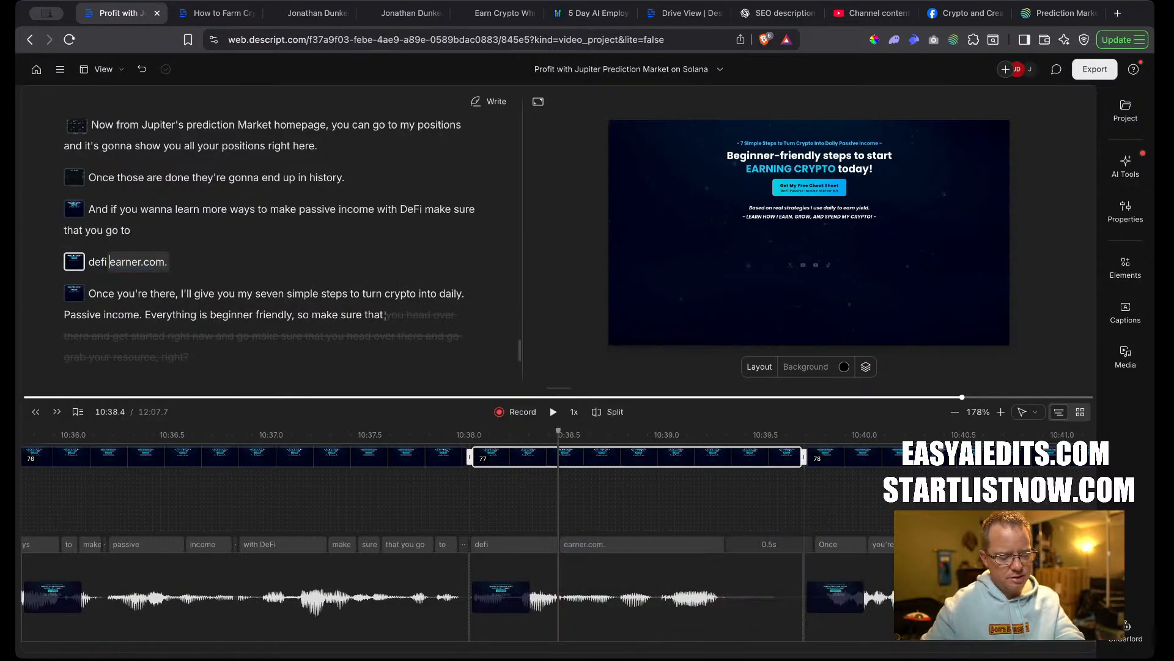
key(BackSpace)
key(c)
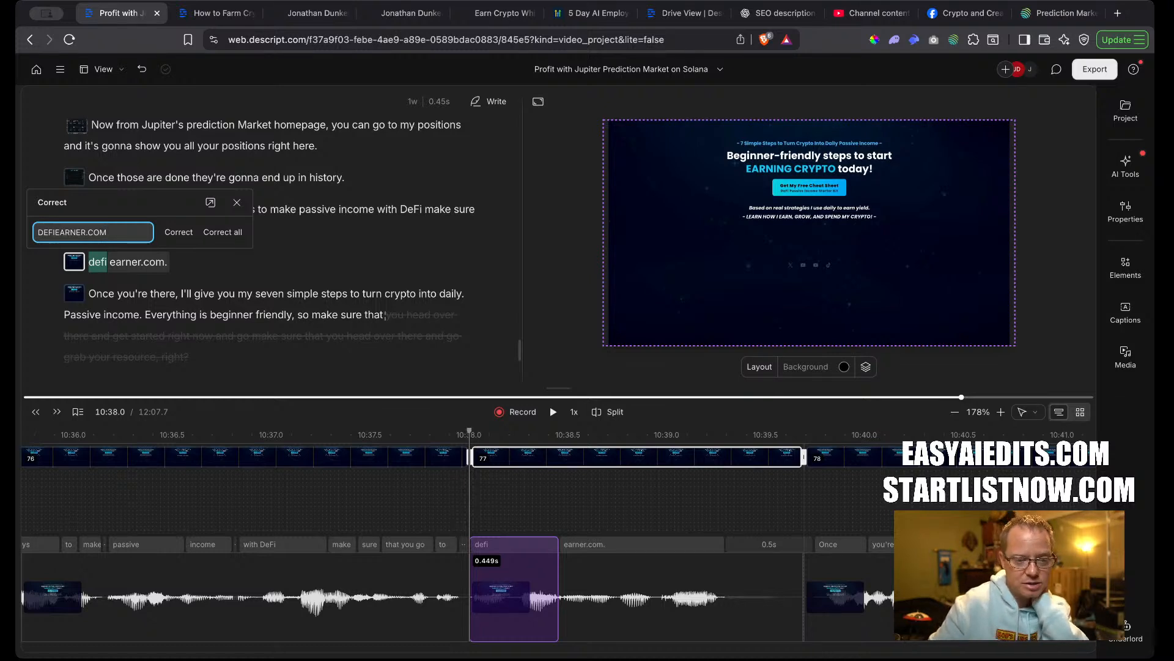
key(Return)
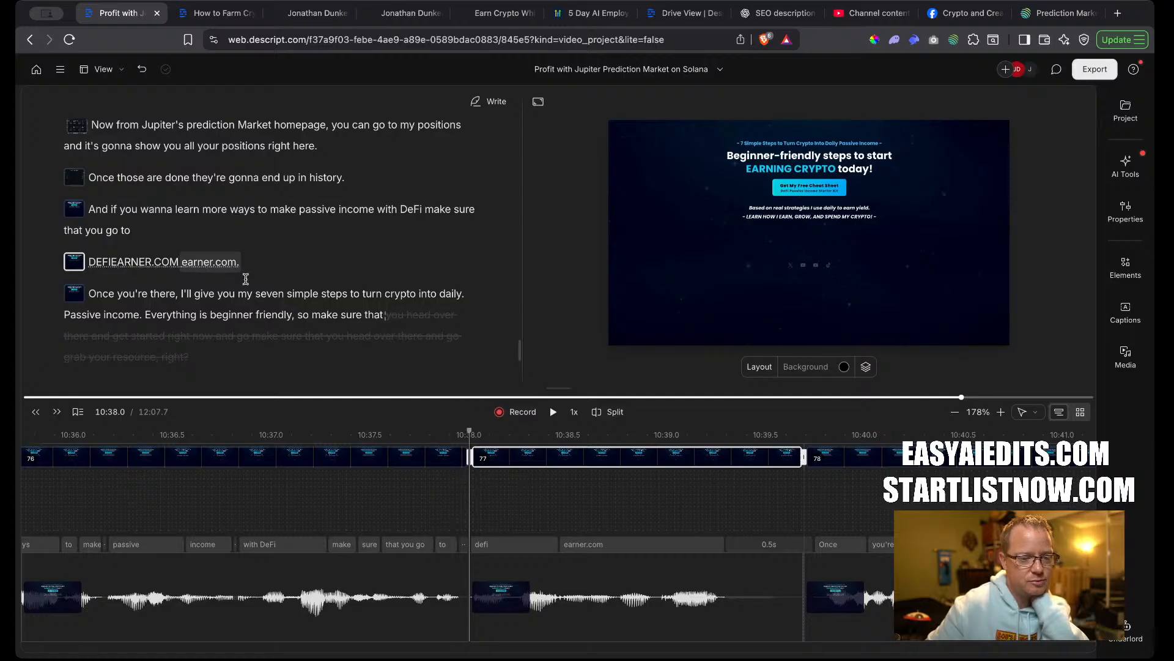
Correct "DEFIEARNER.COM earner.com." to the single entry "DEFIEARNER.COM." and play on into the following scene.
drag(247, 271, 90, 261)
key(c)
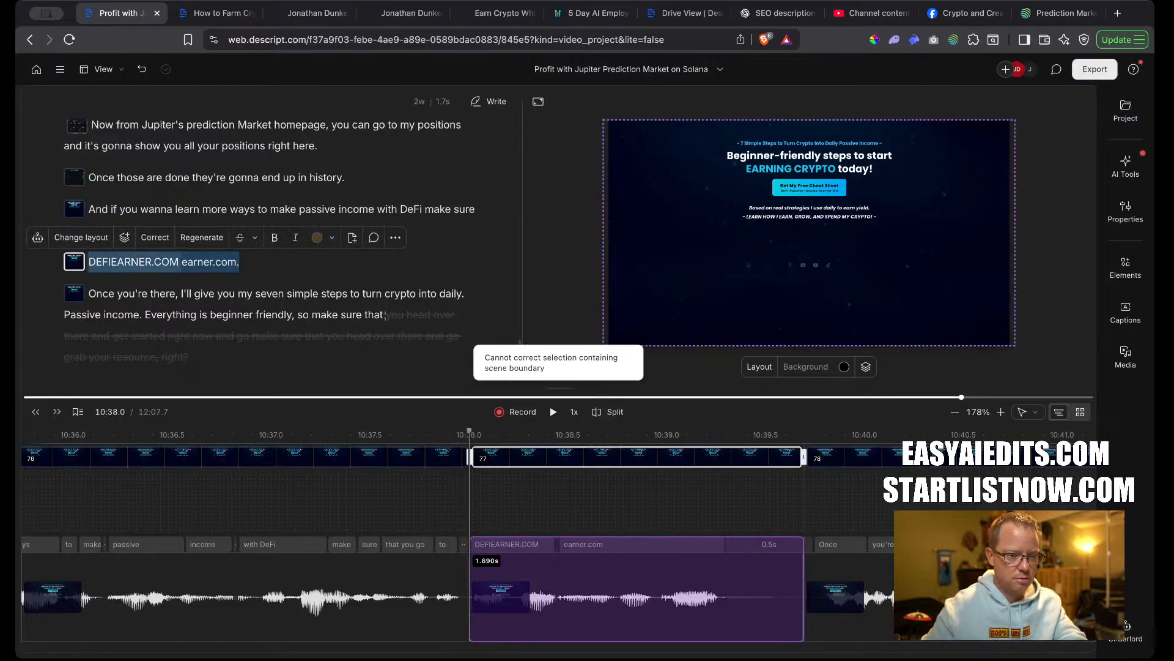
key(c)
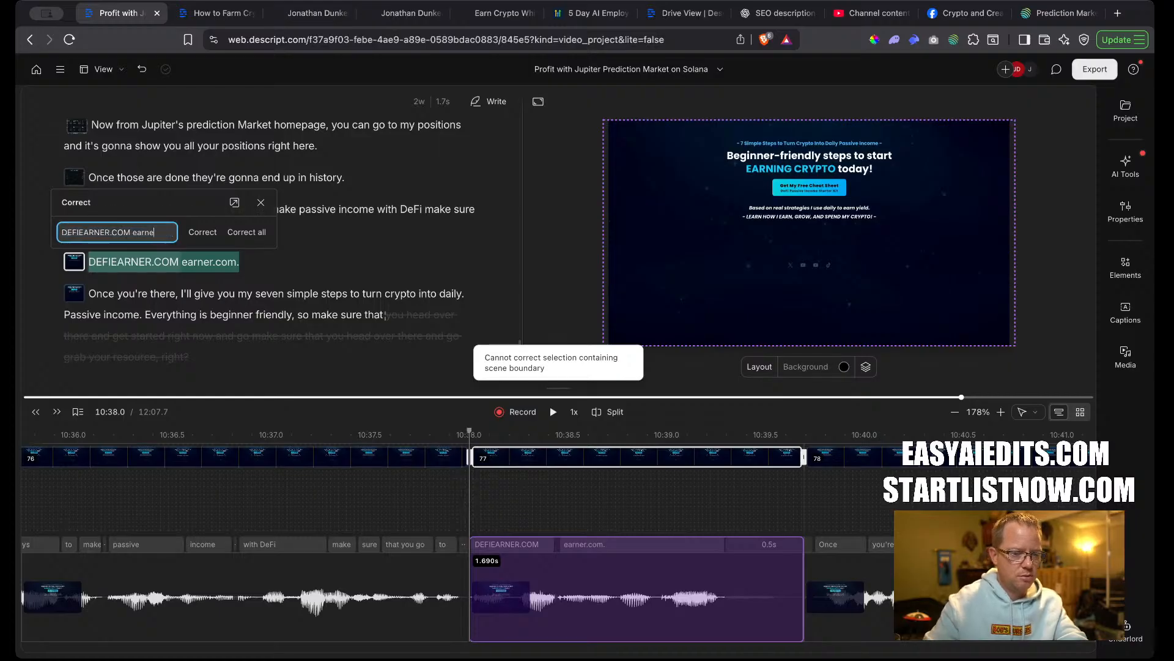
key(Return)
key(space)
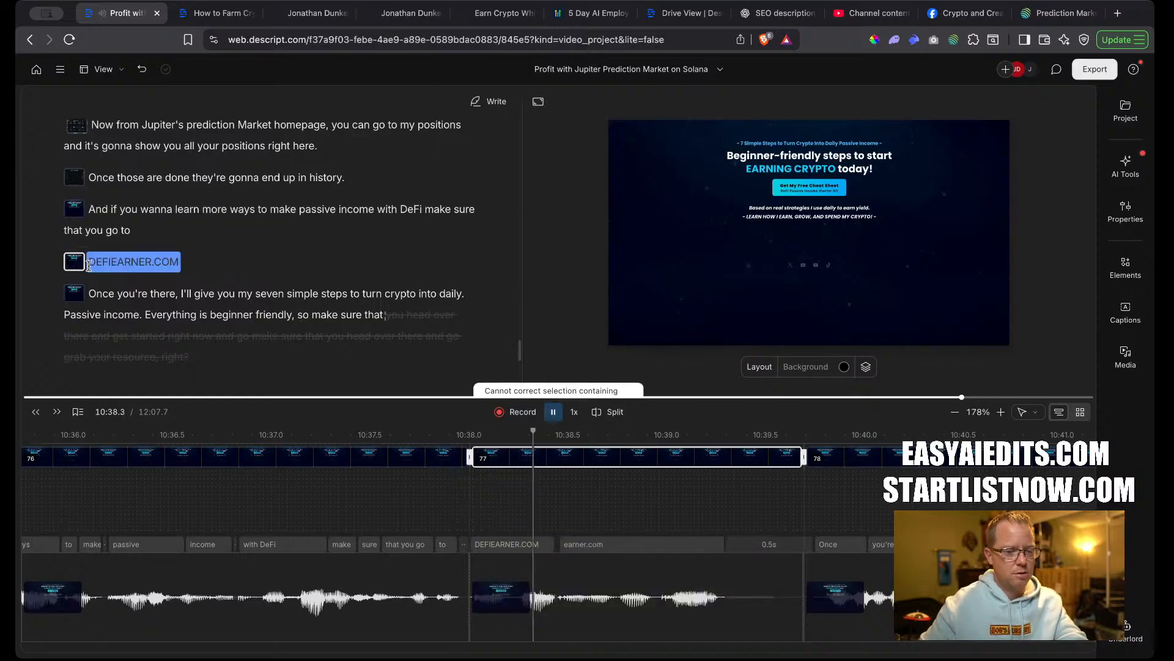
click(200, 259)
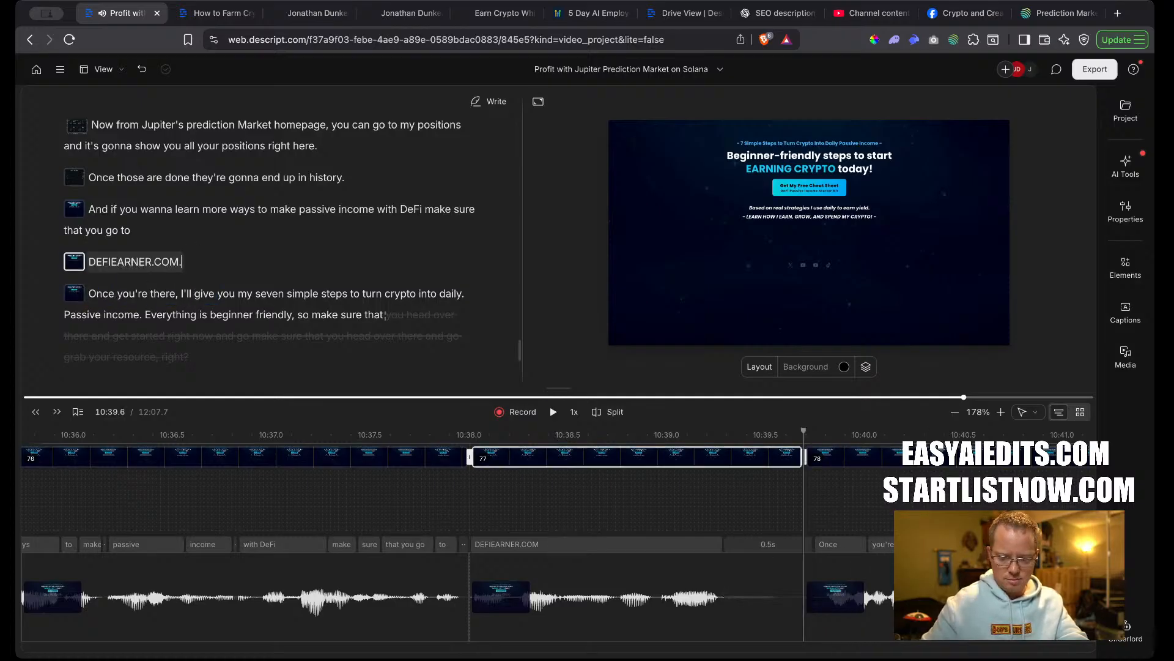
key(space)
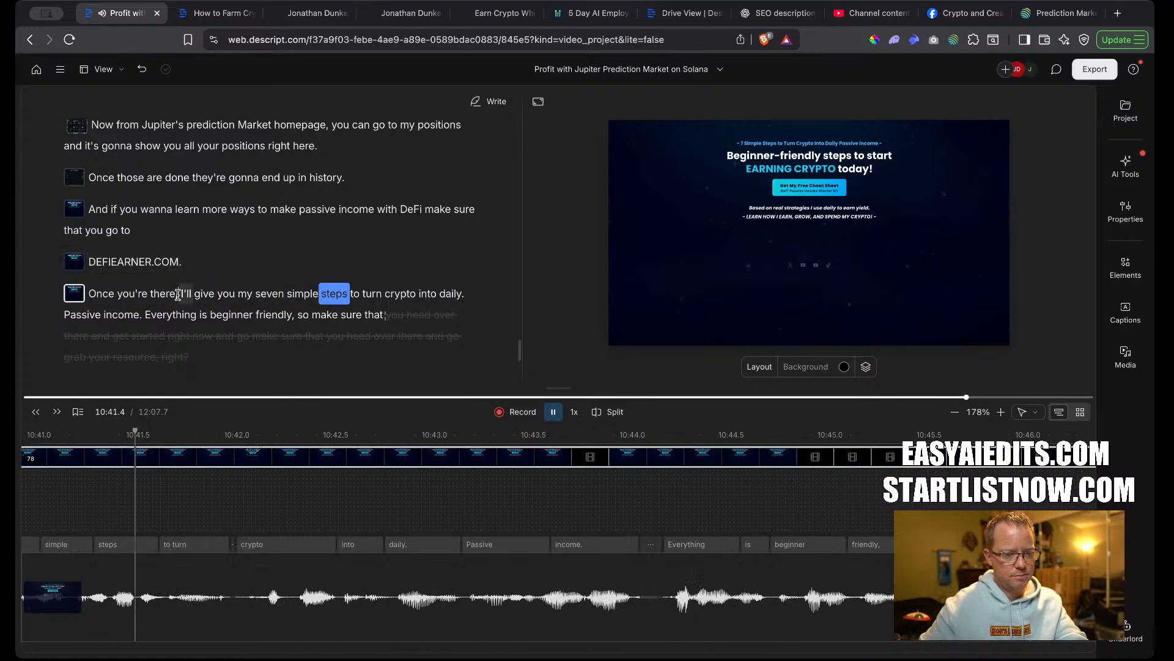
Remove the comma after "Once you're there" and correct the transcript word "seven" to "7" in the same sentence.
key(space)
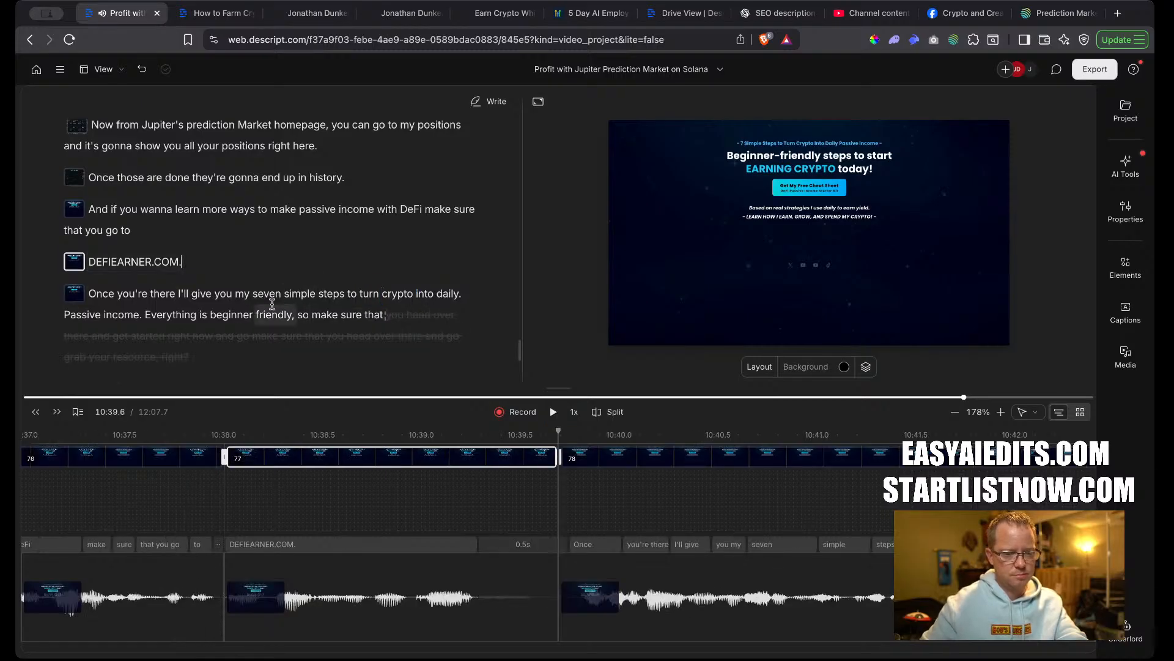
double_click(266, 294)
click(202, 267)
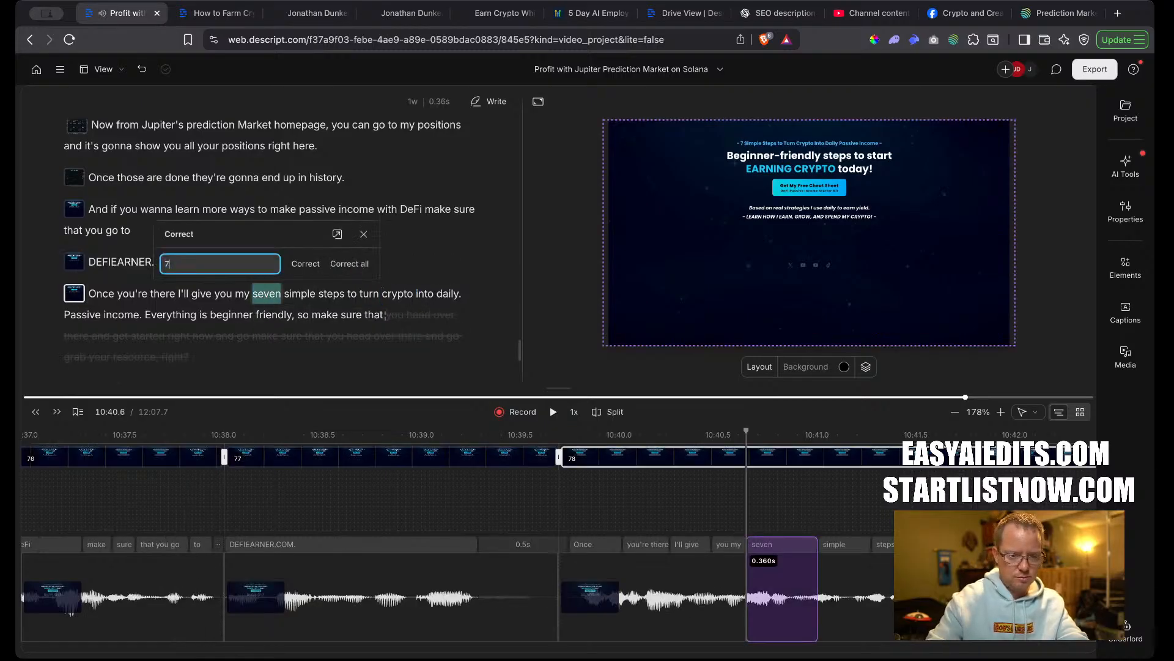
text(7)
key(Return)
key(space)
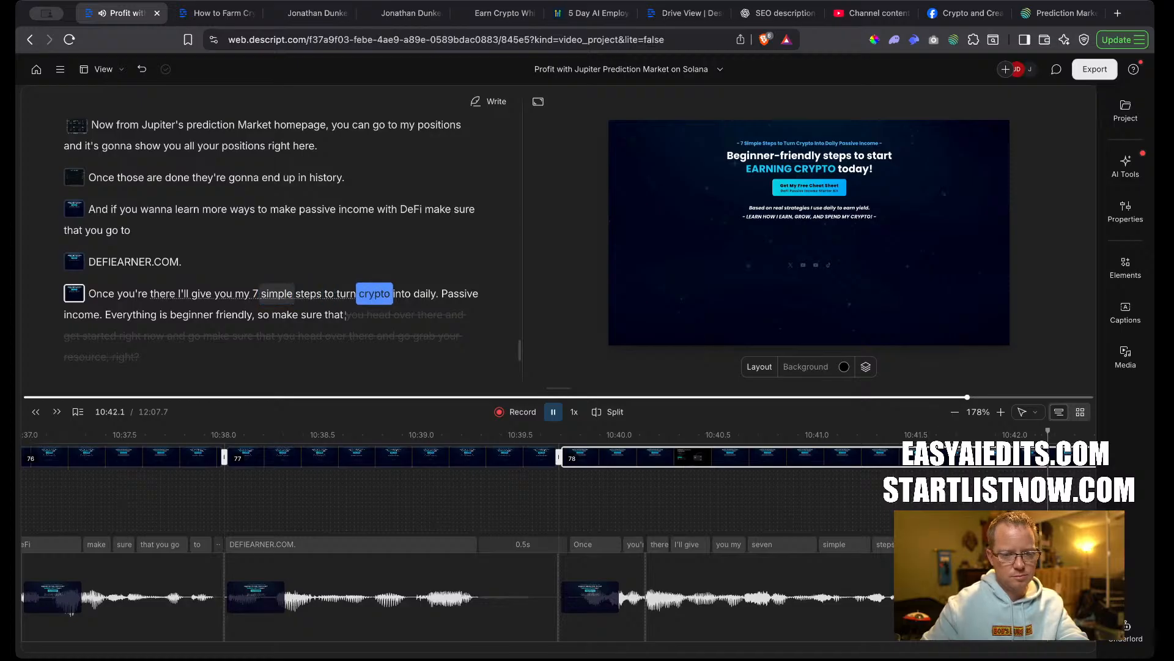
Change "daily. Passive" to "daily passive" and delete the struck-through retake between "so make sure that" and "you head over there".
key(space)
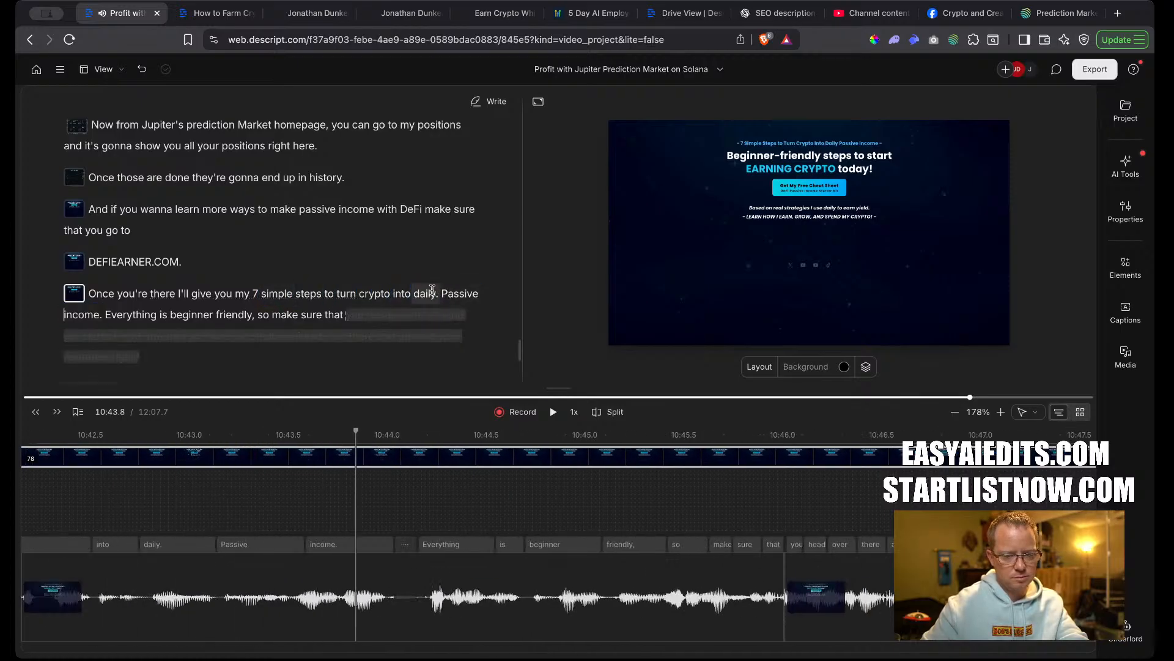
click(439, 294)
key(space)
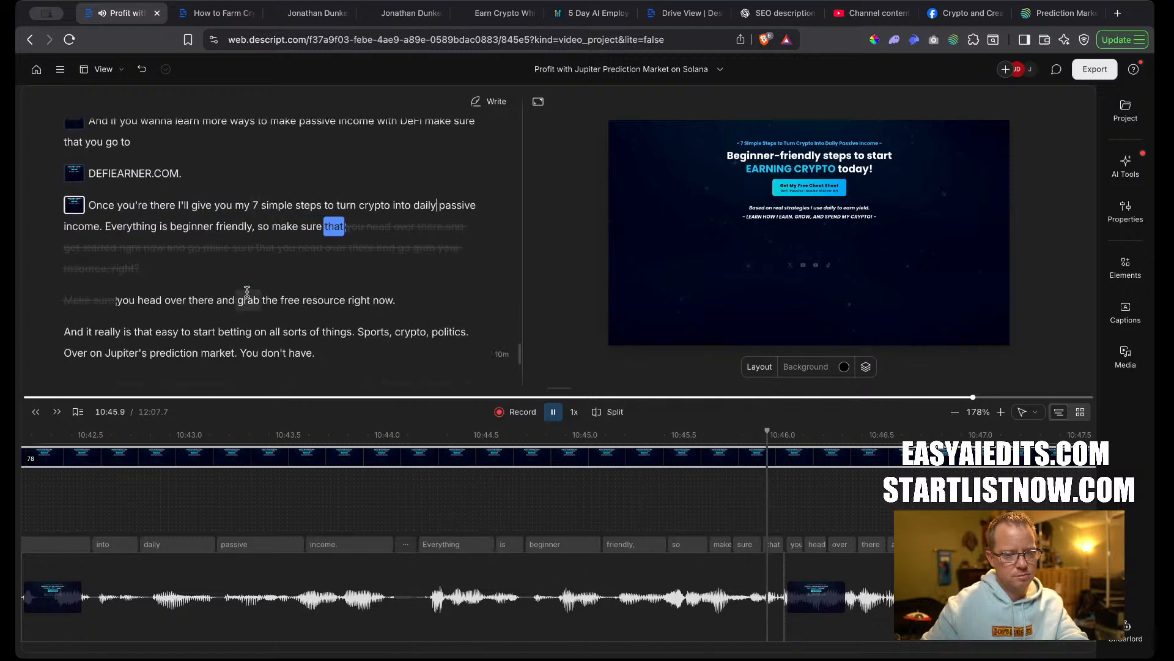
mouse_move(288, 243)
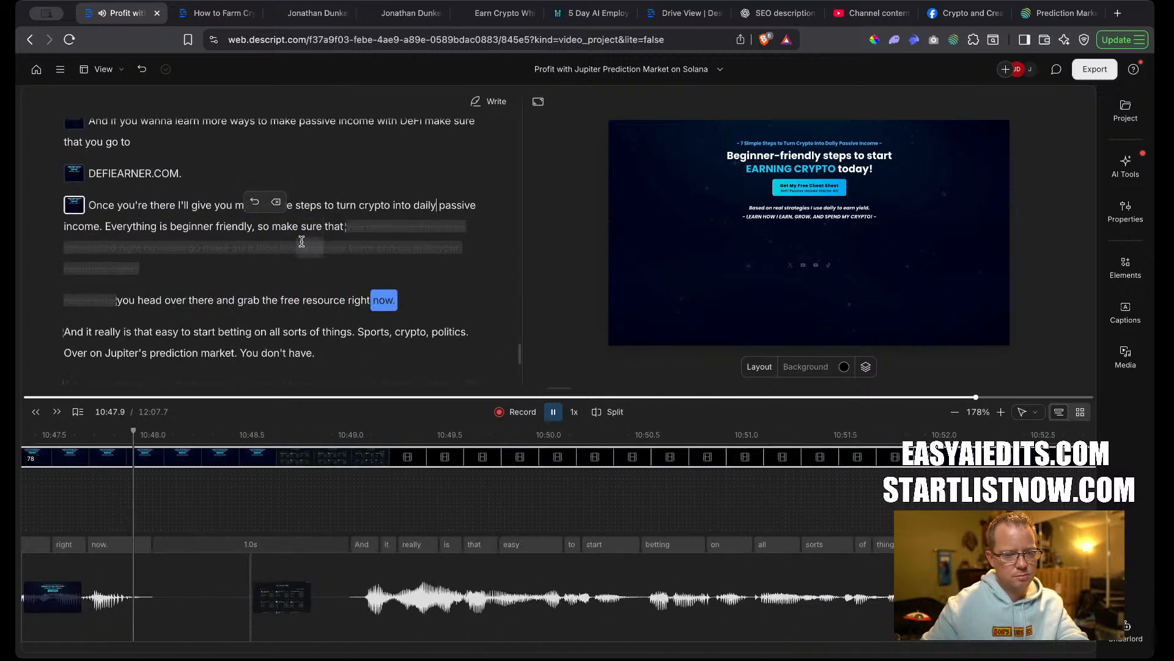
key(space)
click(277, 201)
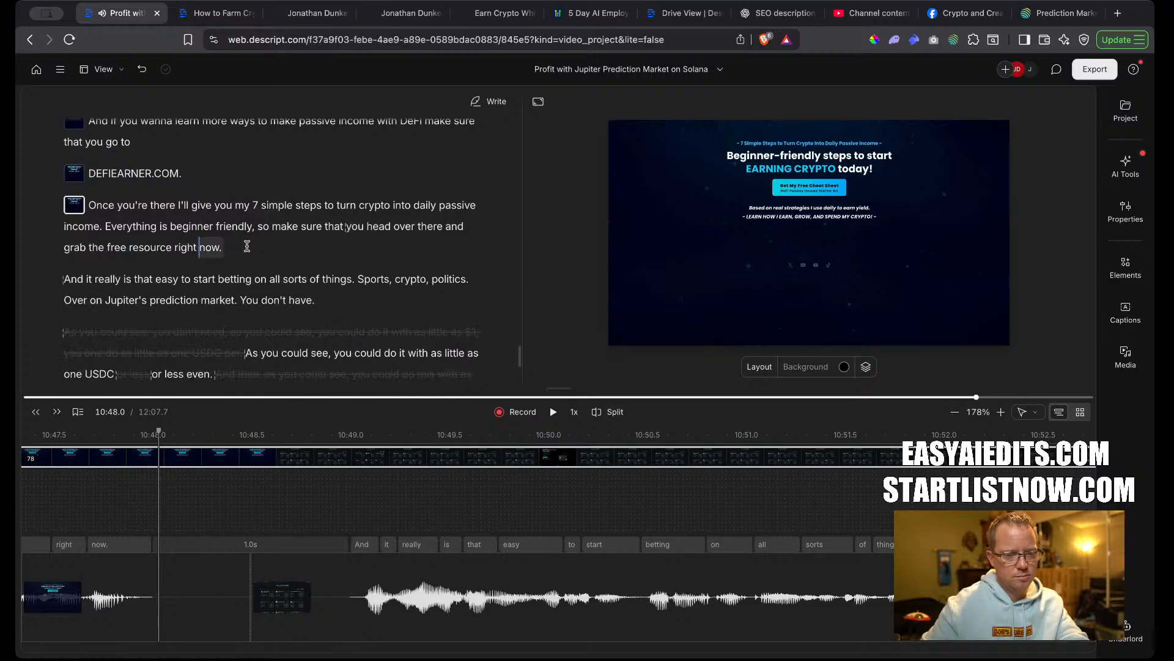
Shorten the pause after "right now." to 0.2 s and add a scene break before "And it really is that easy".
click(245, 245)
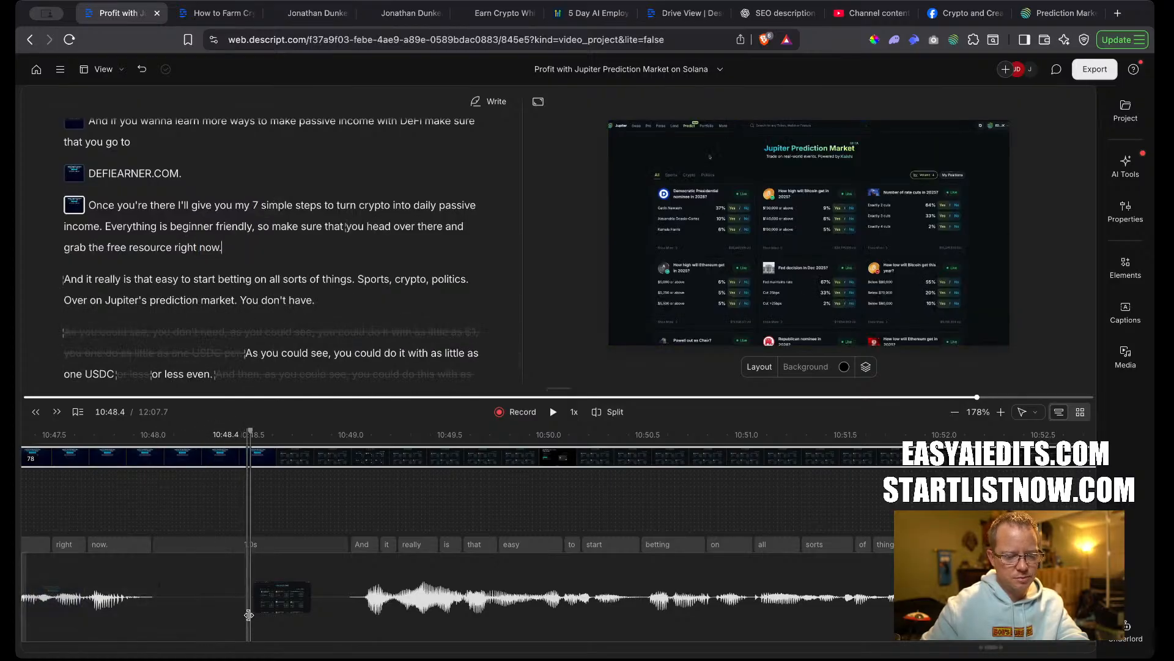
mouse_move(247, 614)
mouse_down()
mouse_move(175, 612)
mouse_move(259, 609)
mouse_up()
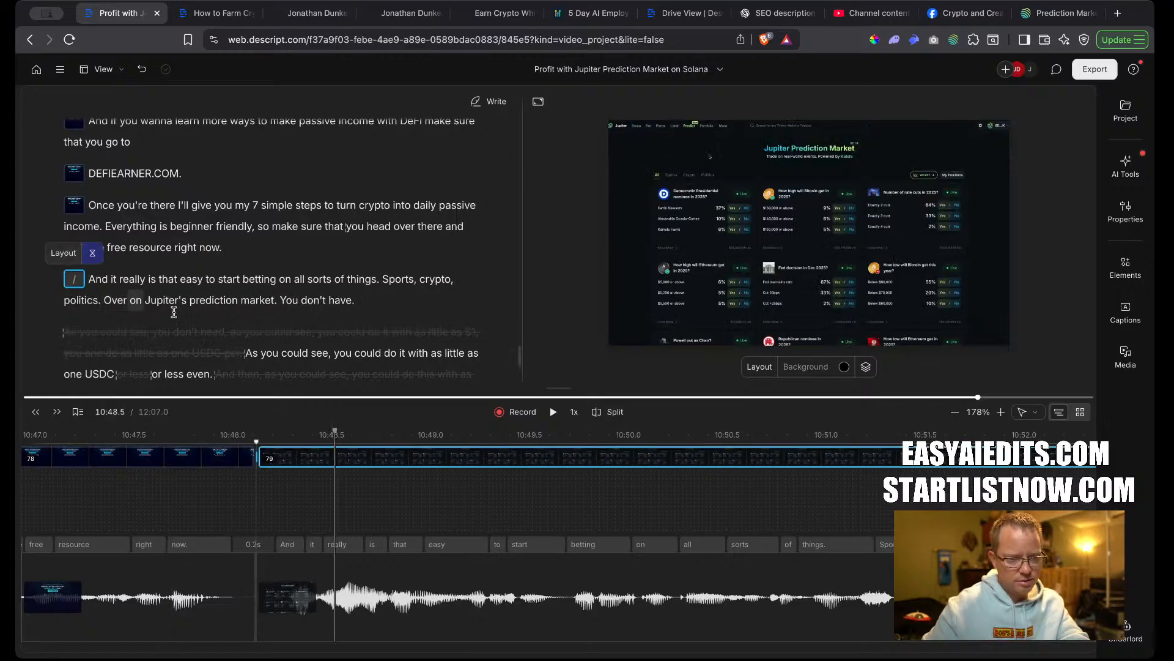
double_click(187, 247)
key(space)
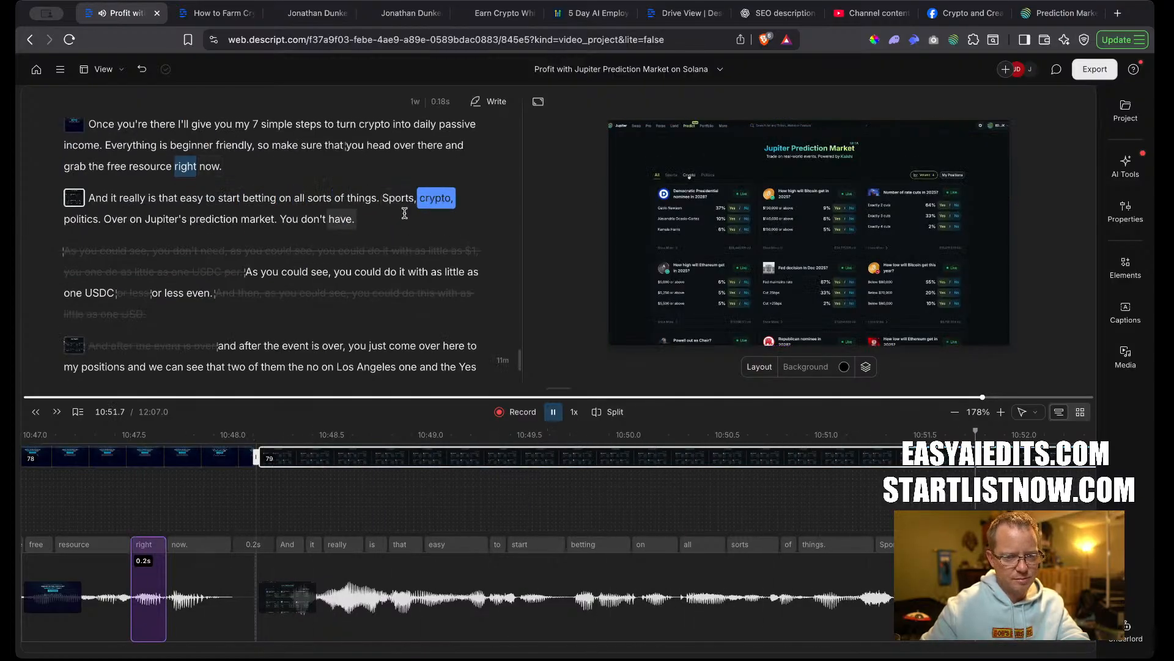
Remove the commas from "Sports, crypto, politics" and delete "You don't have." together with the struck-through retake following it.
click(416, 197)
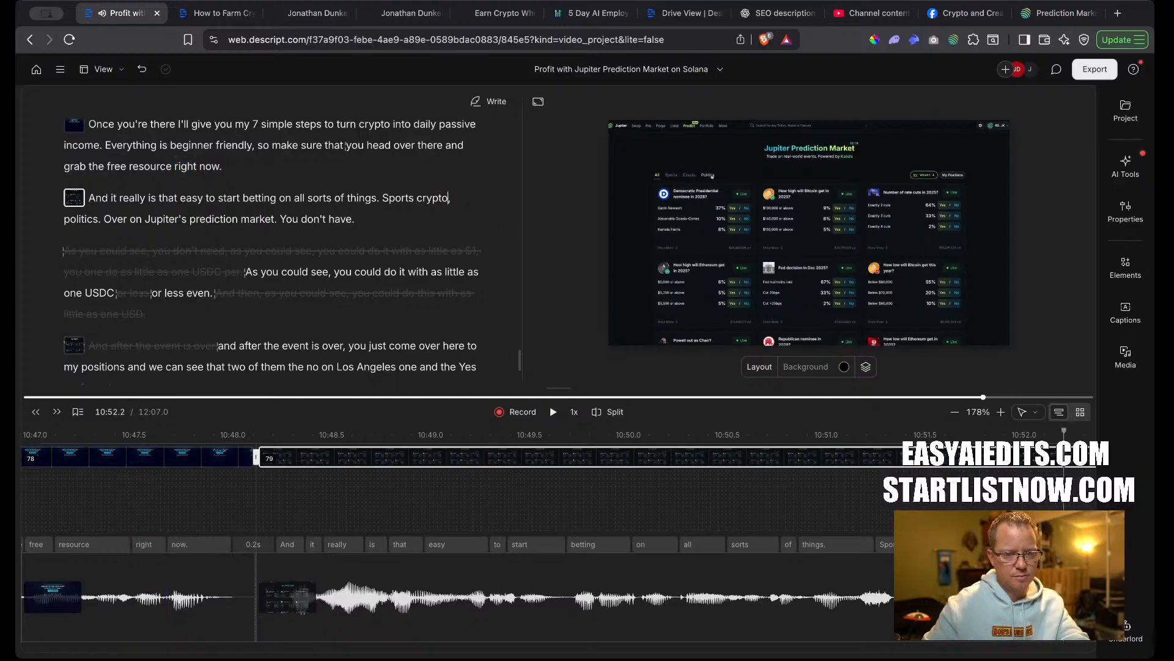
key(space)
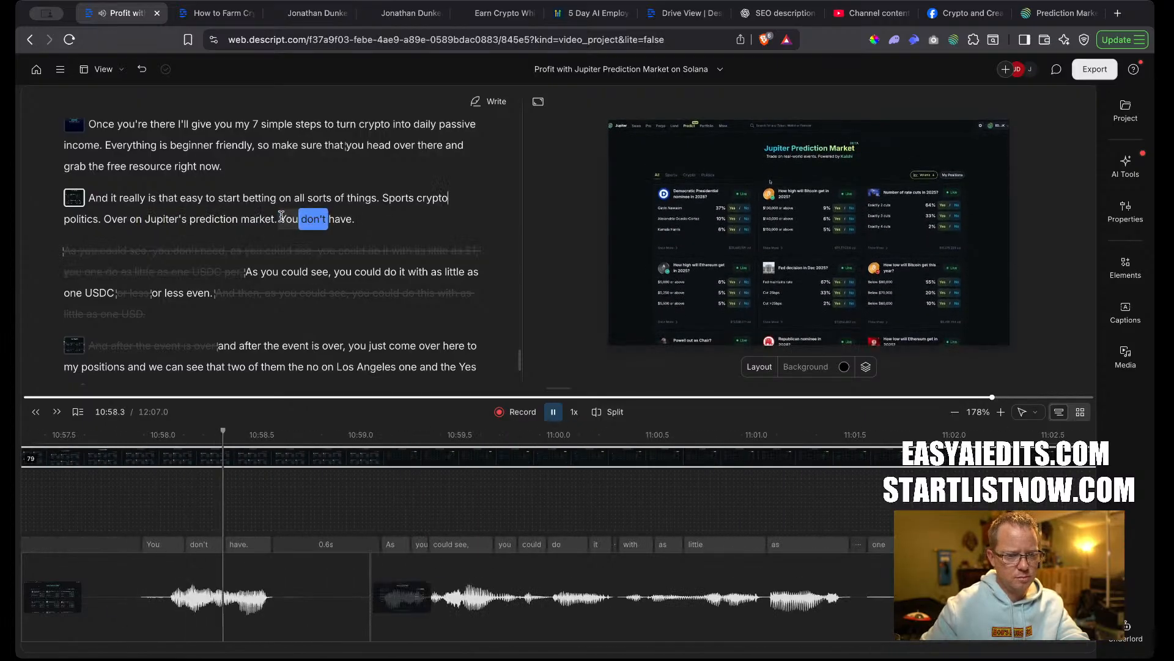
key(space)
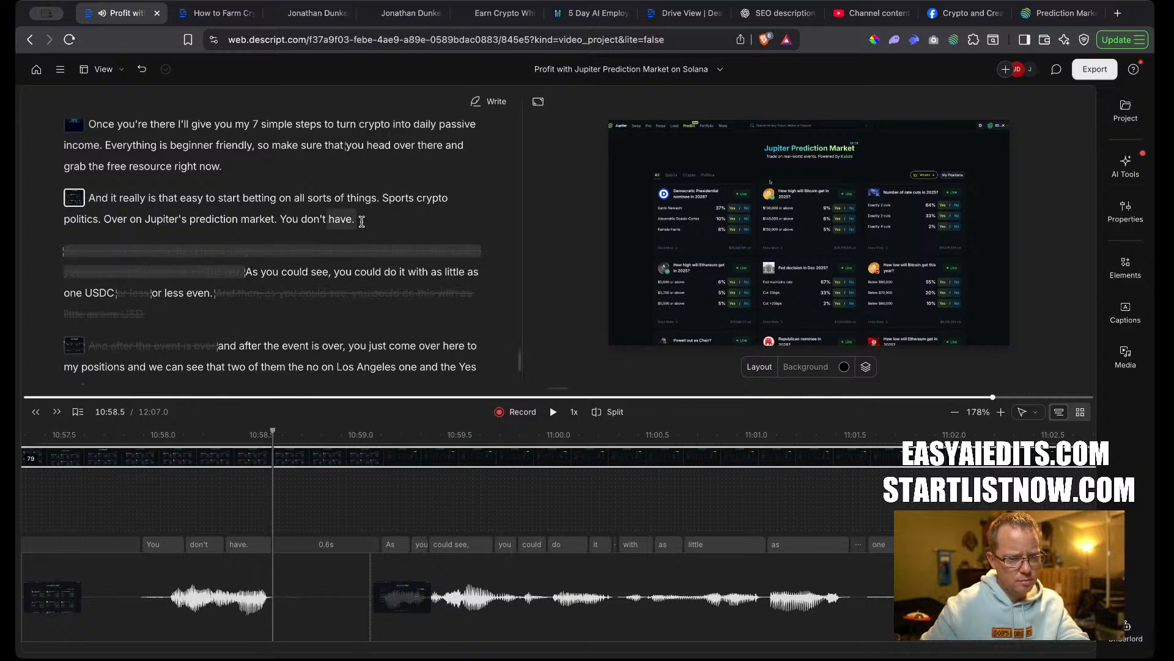
drag(279, 219, 369, 220)
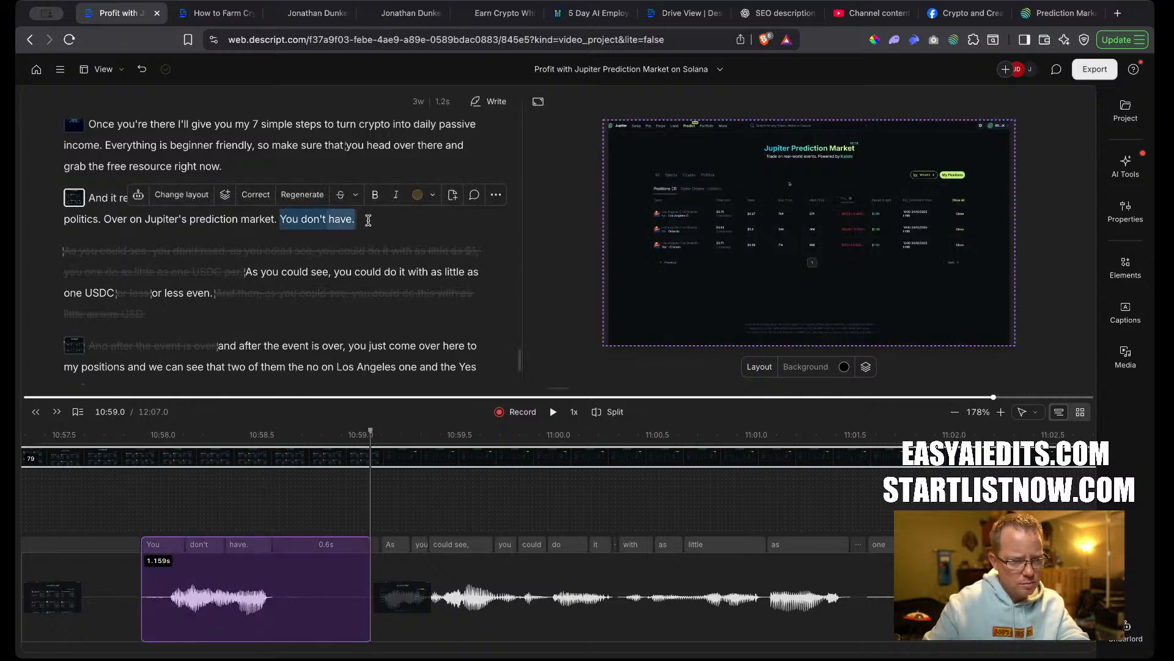
key(BackSpace)
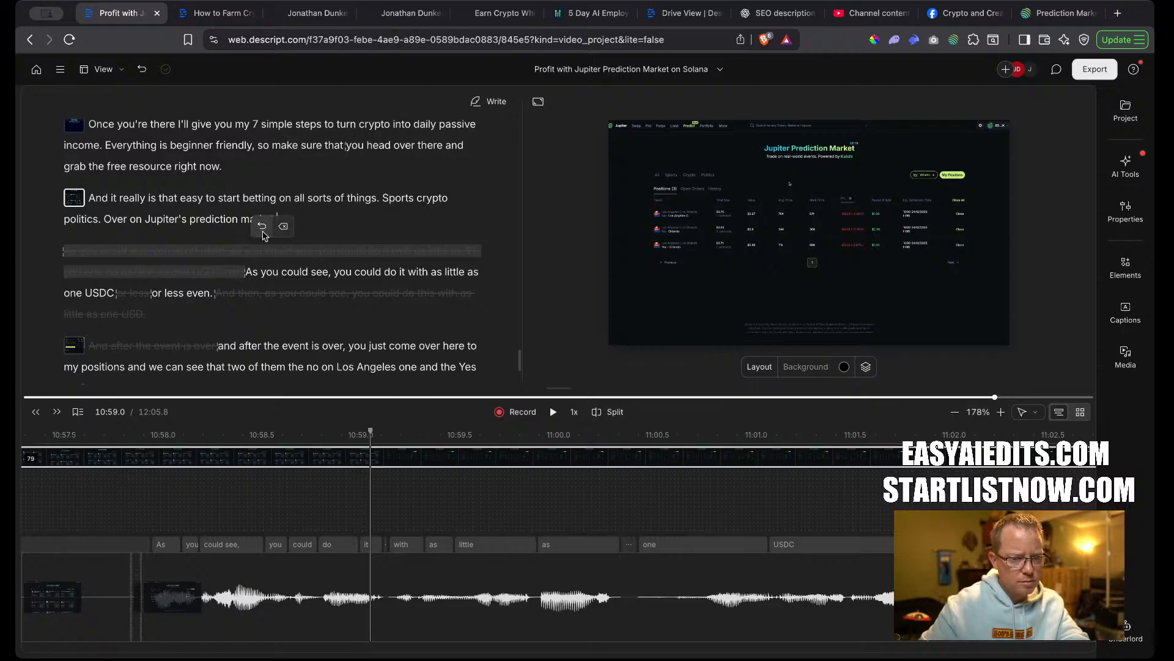
click(282, 227)
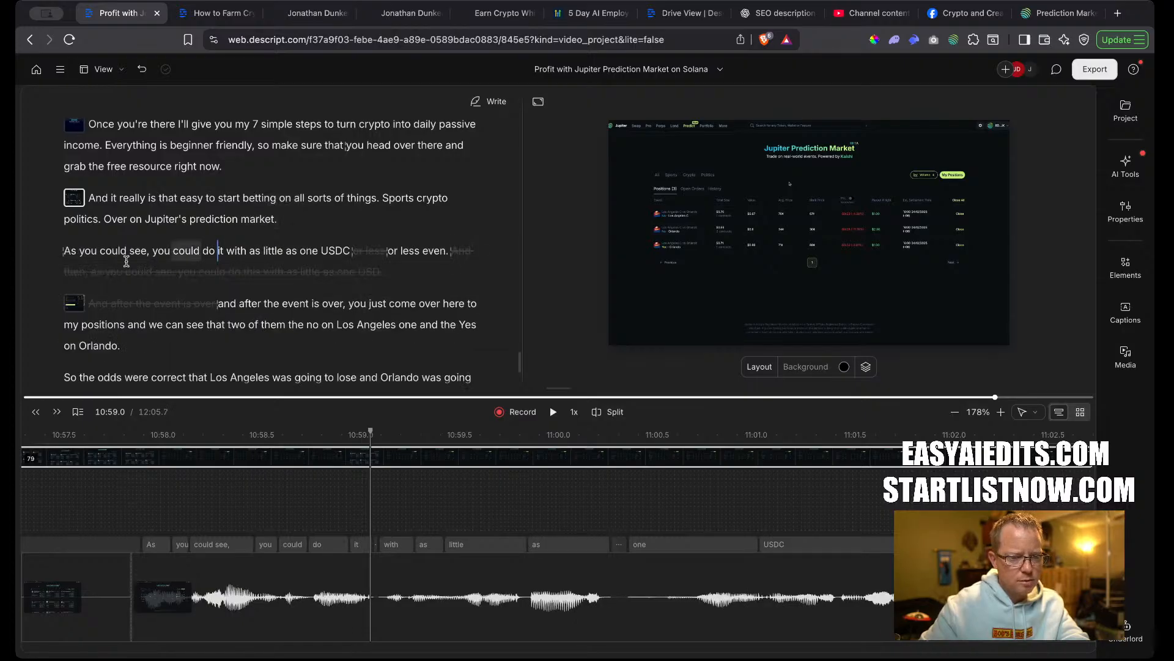
Add a scene break before "As you could see," and delete that phrase so the scene opens with "You could do it".
click(66, 251)
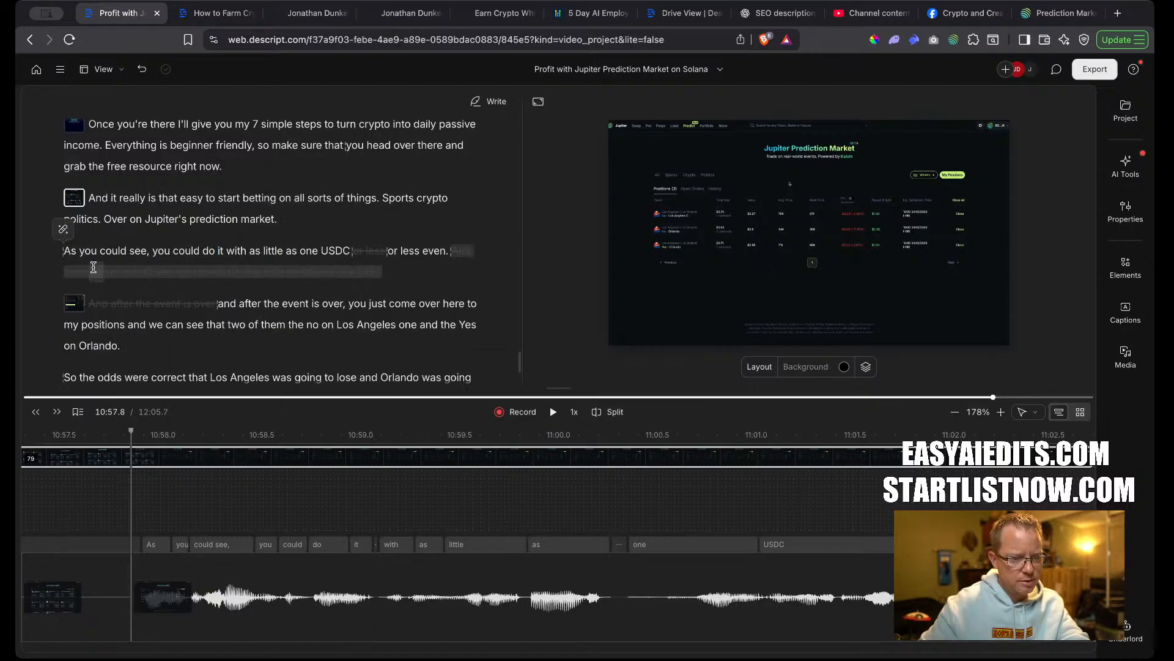
text(/)
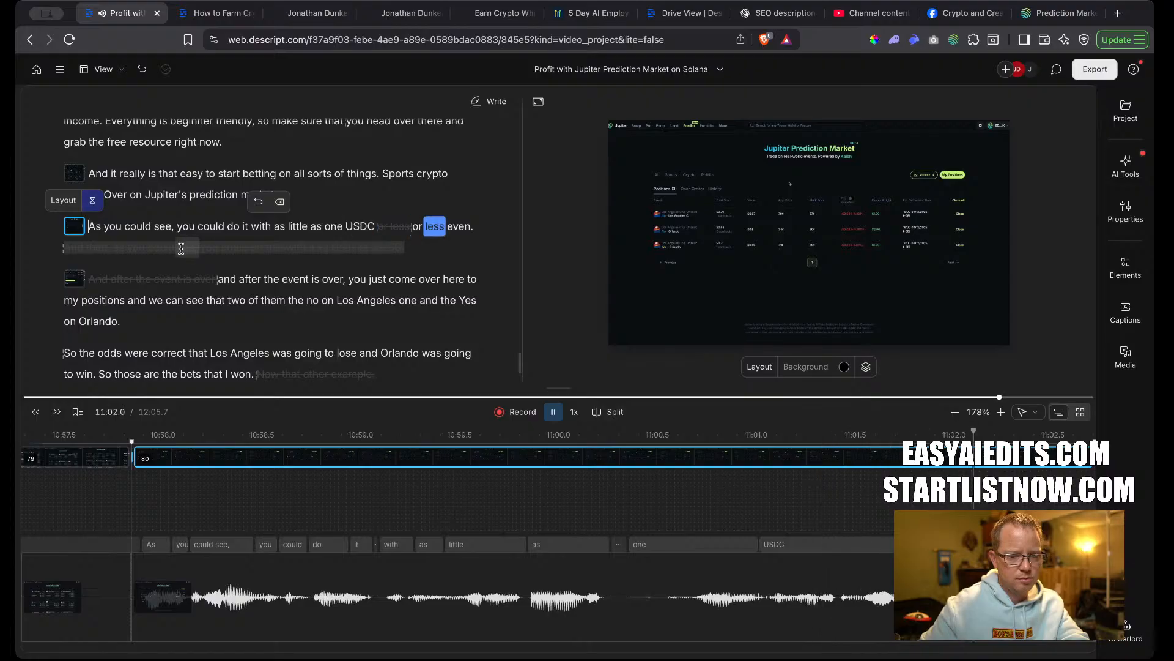
key(space)
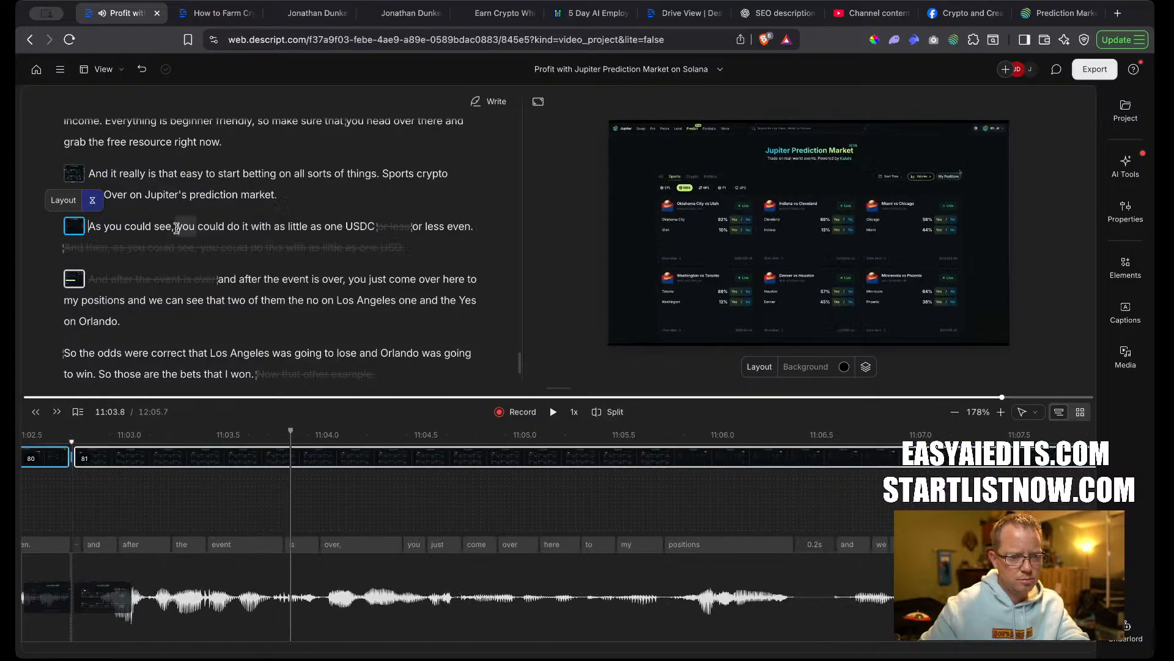
drag(176, 228, 88, 226)
key(BackSpace)
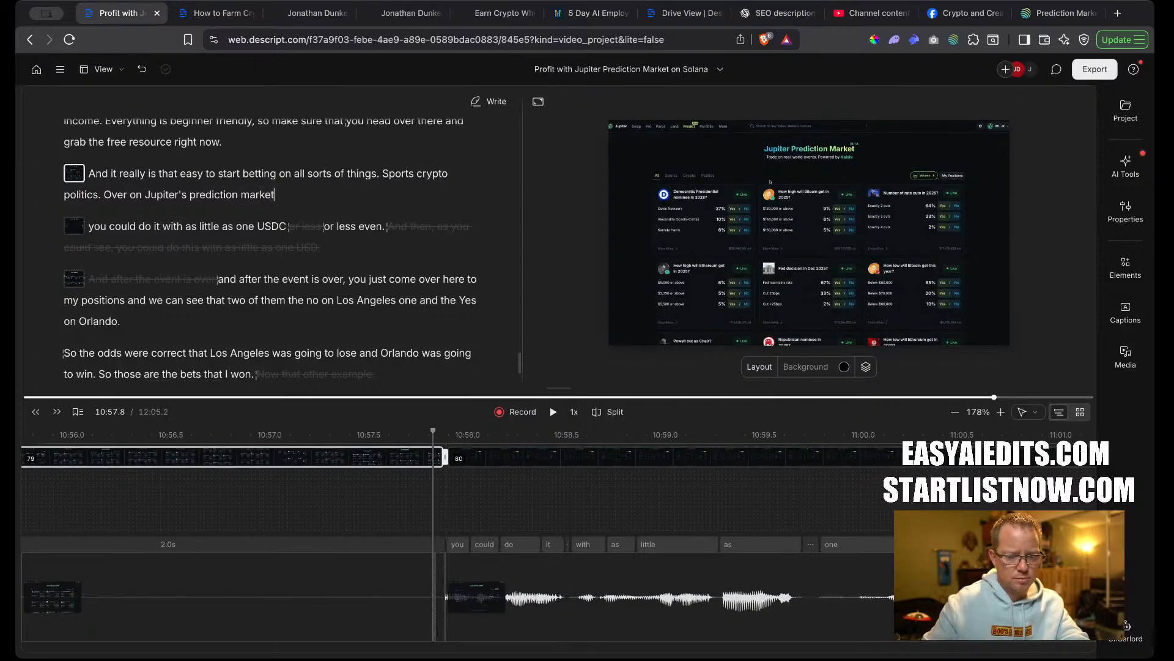
key(space)
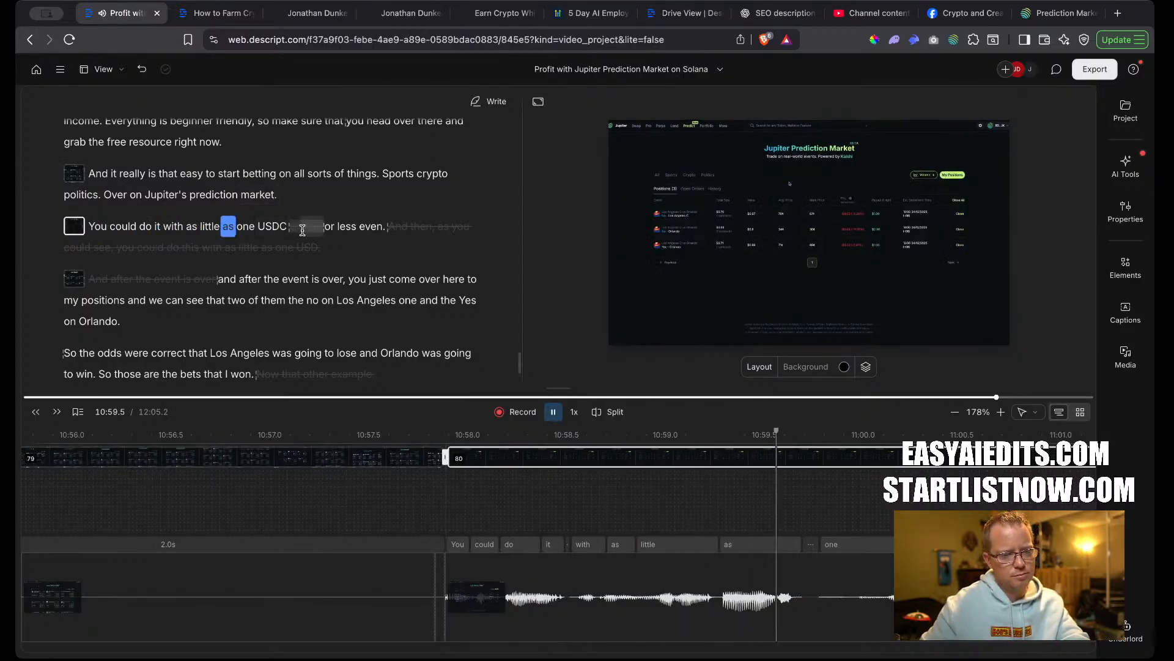
Delete the struck-through retakes before and after "or less even." and put the following scene in its own paragraph.
mouse_move(303, 229)
click(317, 205)
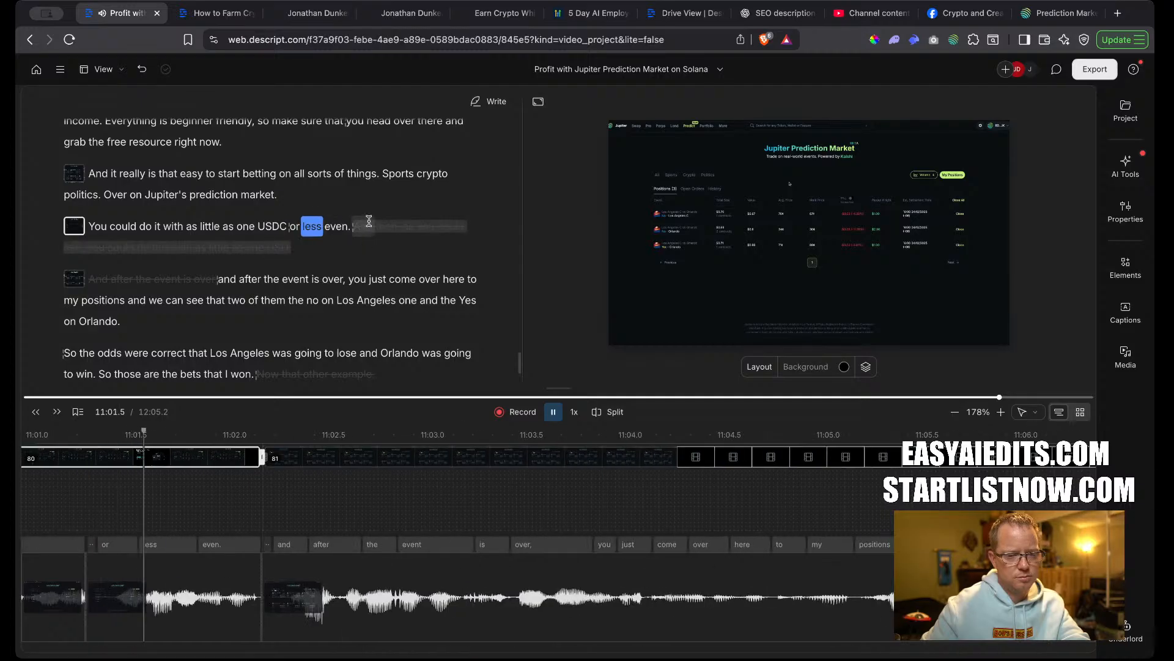
click(276, 204)
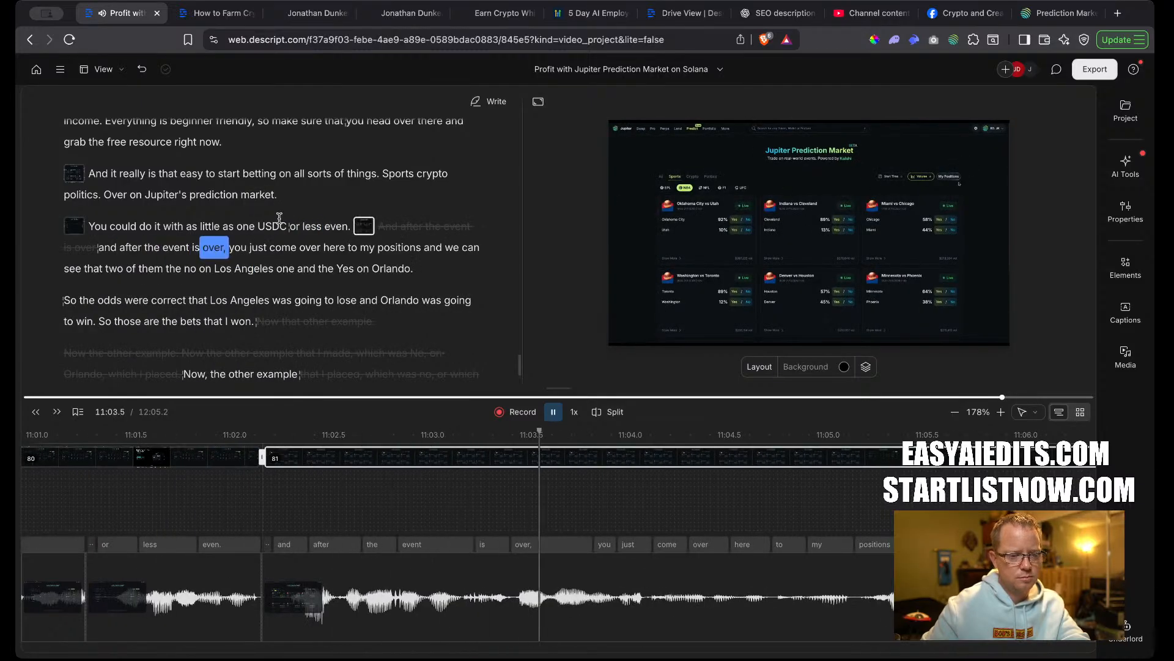
key(space)
double_click(345, 231)
click(367, 232)
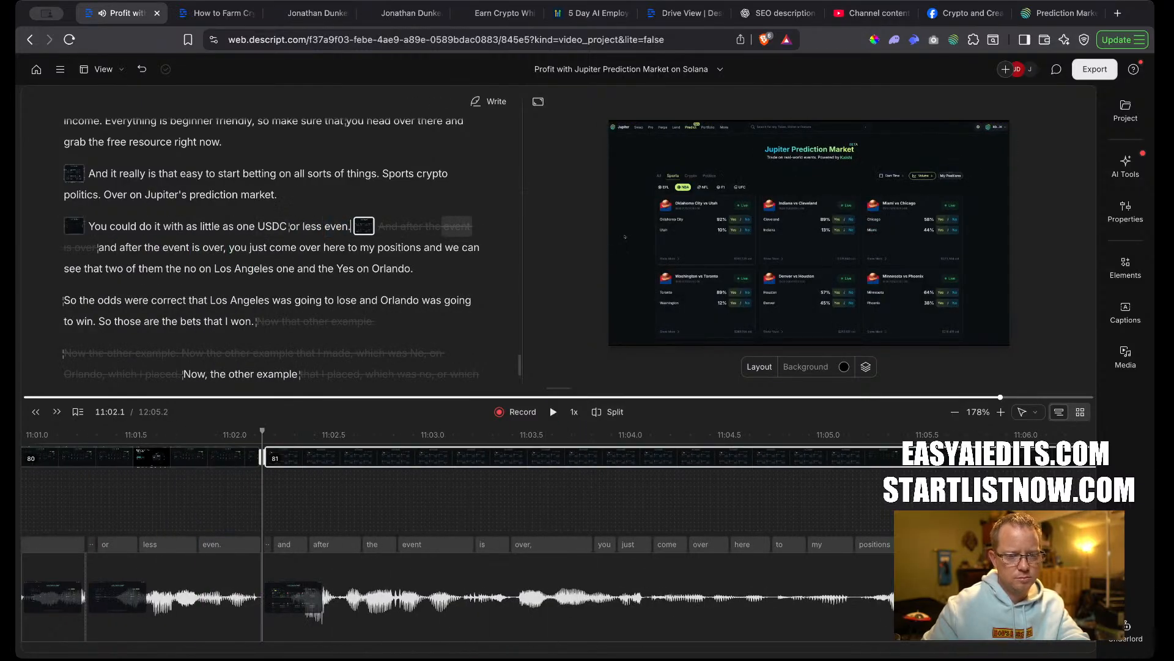
key(Return)
key(space)
key(space)
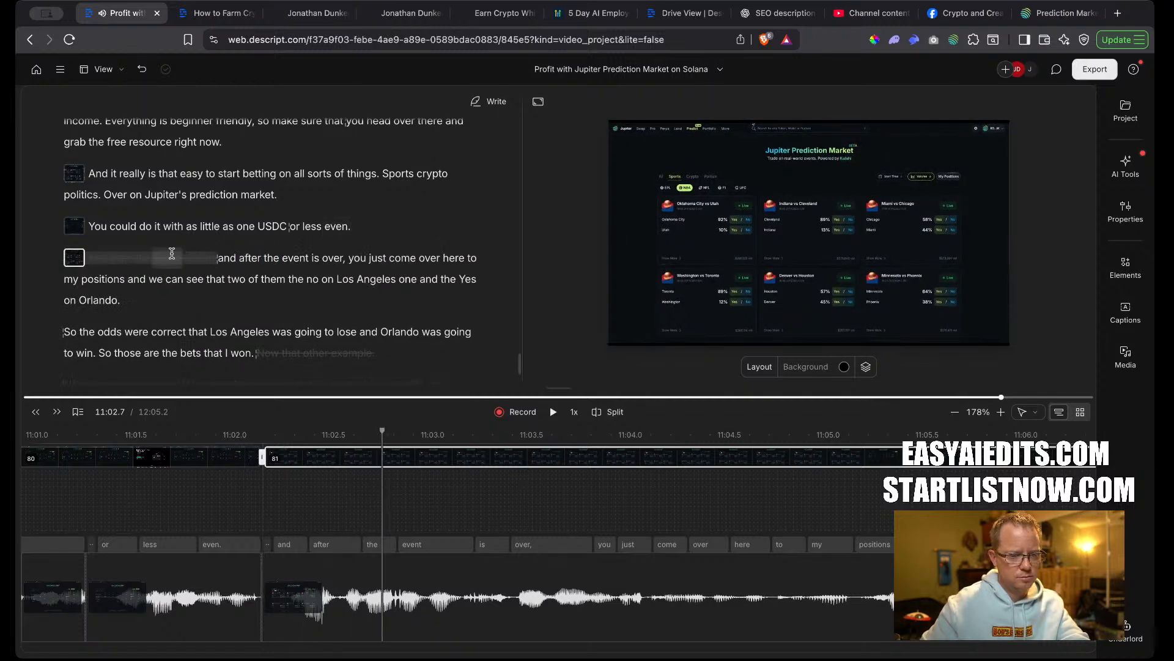
Delete the struck-through retake before "and after the event is over" and capitalise the scene's opening word to "And".
click(152, 233)
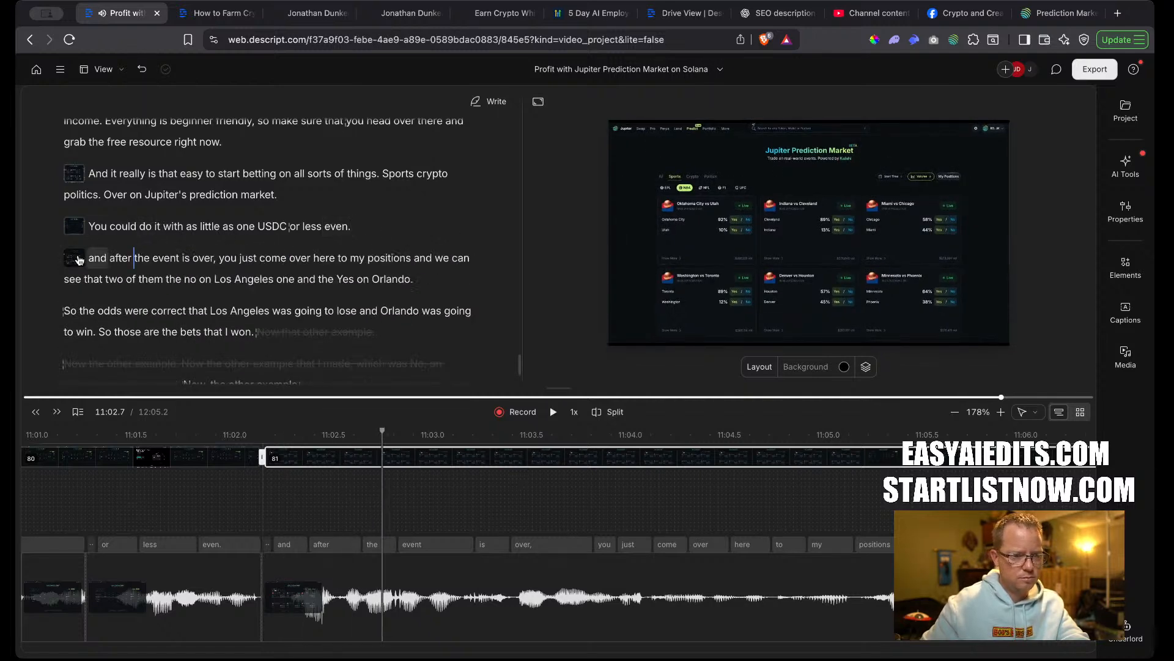
scroll(78, 259, down, 10)
scroll(78, 259, up, 9)
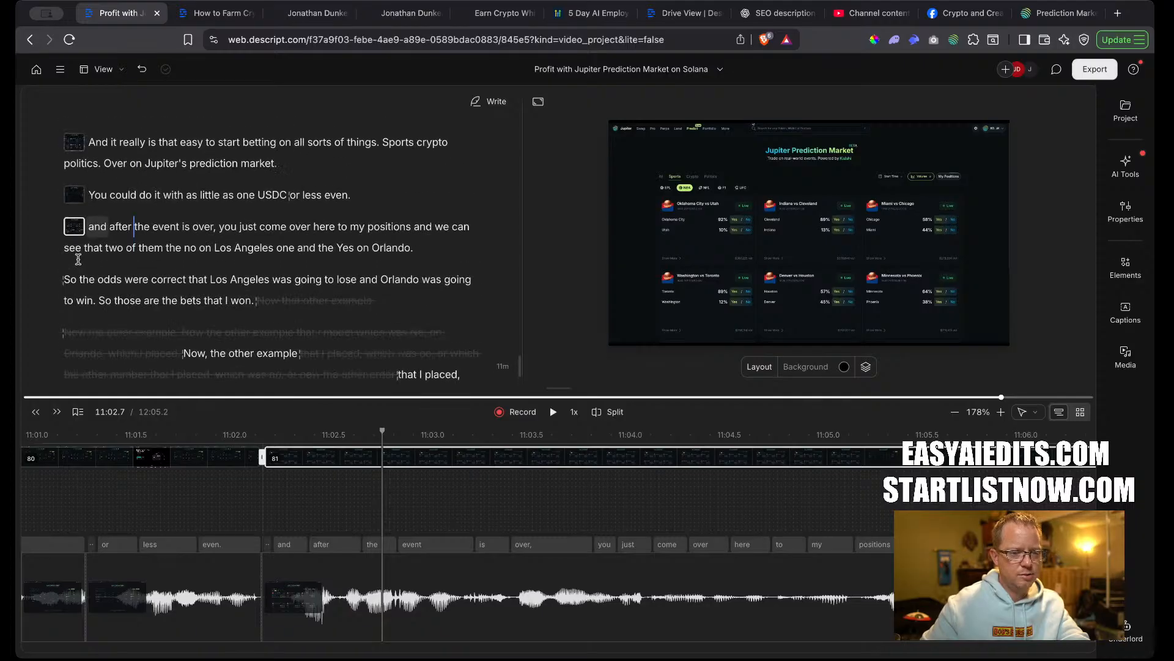
scroll(78, 260, up, 1)
click(368, 207)
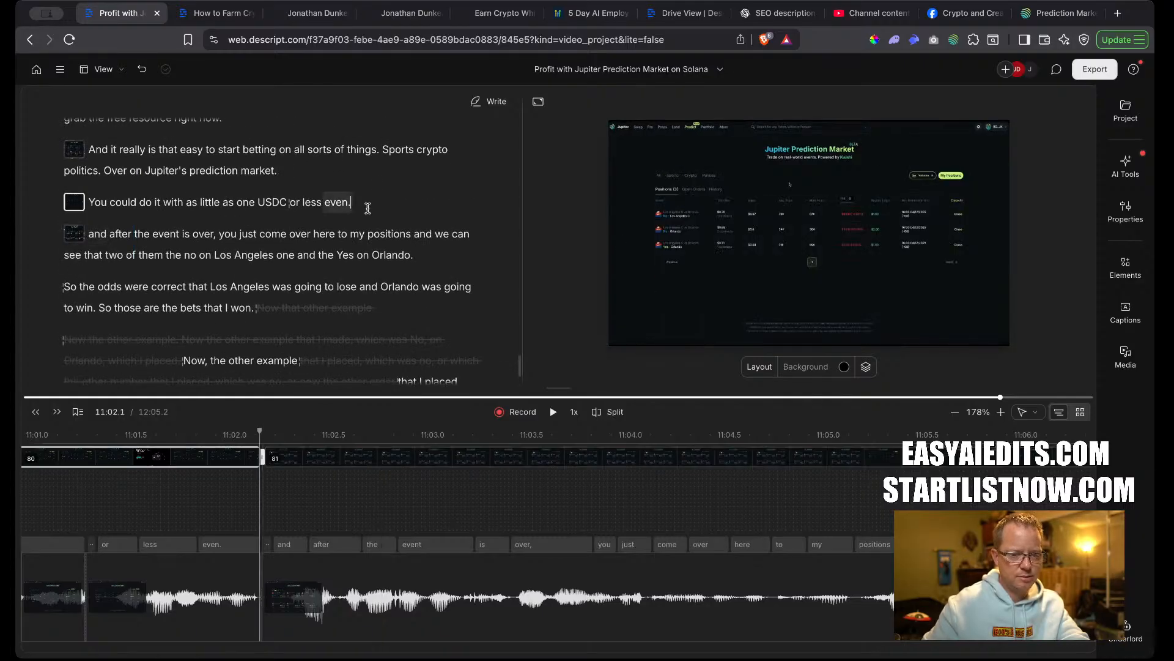
key(space)
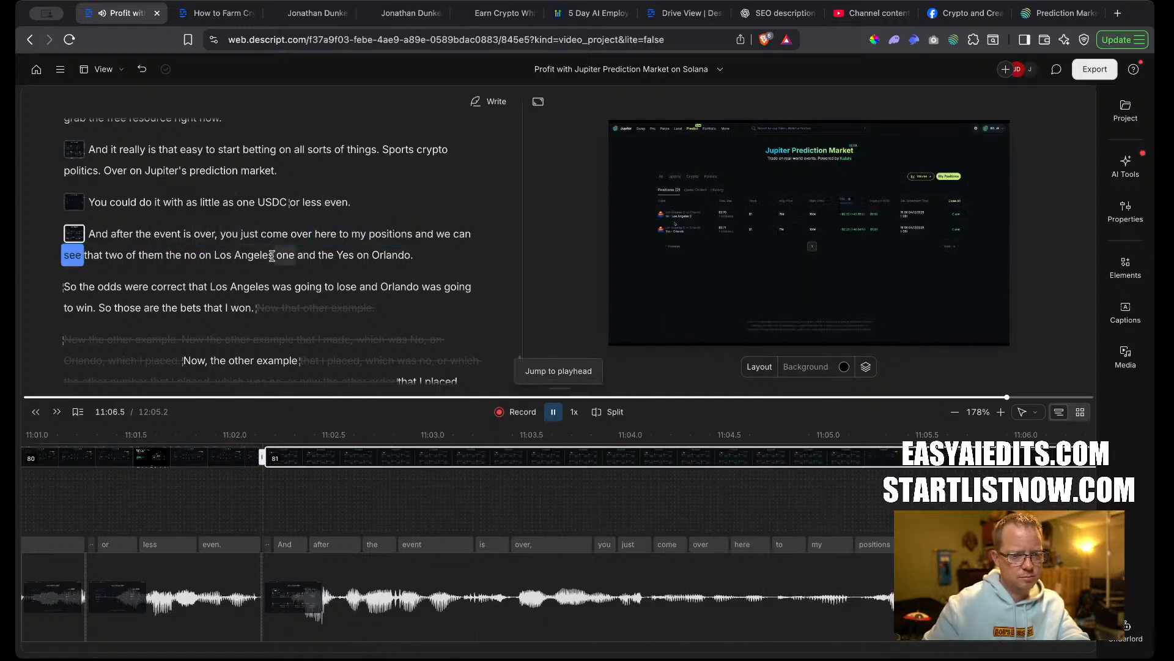
Remove the comma after "And after the event is over" and start a new paragraph and scene at "you just come over here".
key(Delete)
key(space)
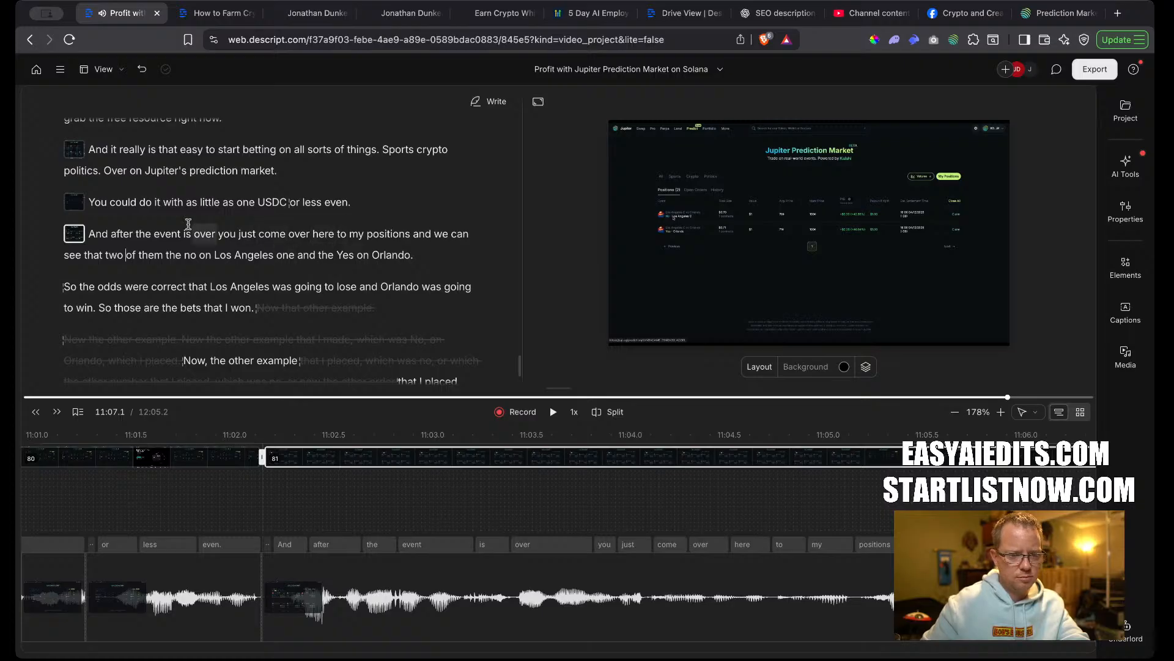
click(219, 236)
key(slash)
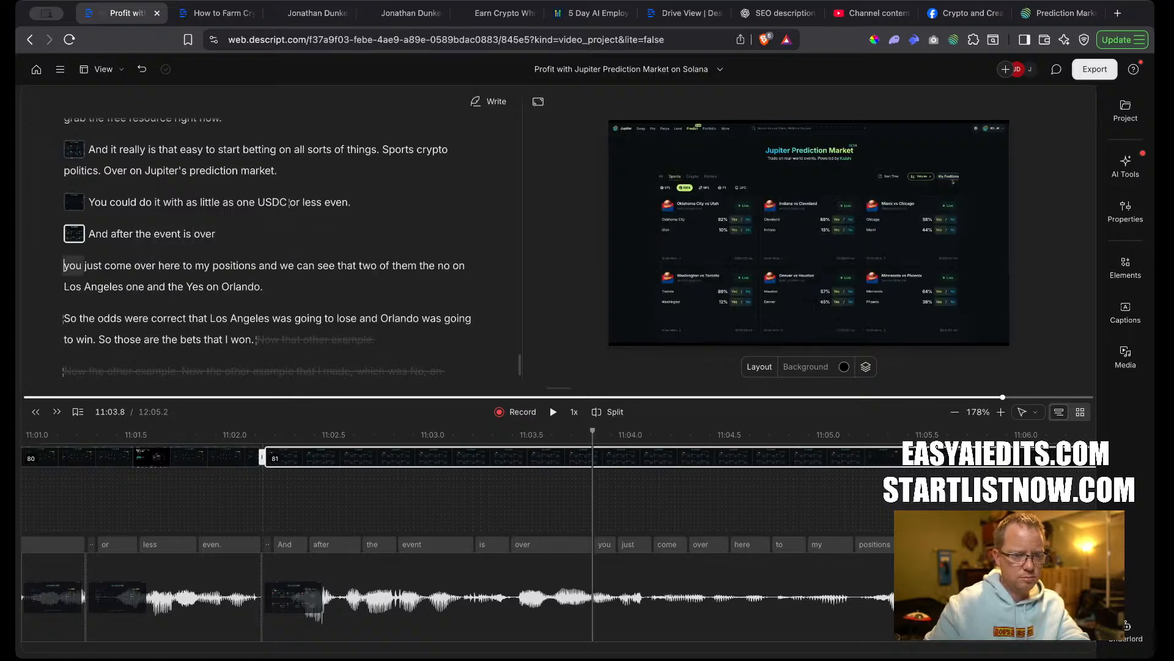
key(space)
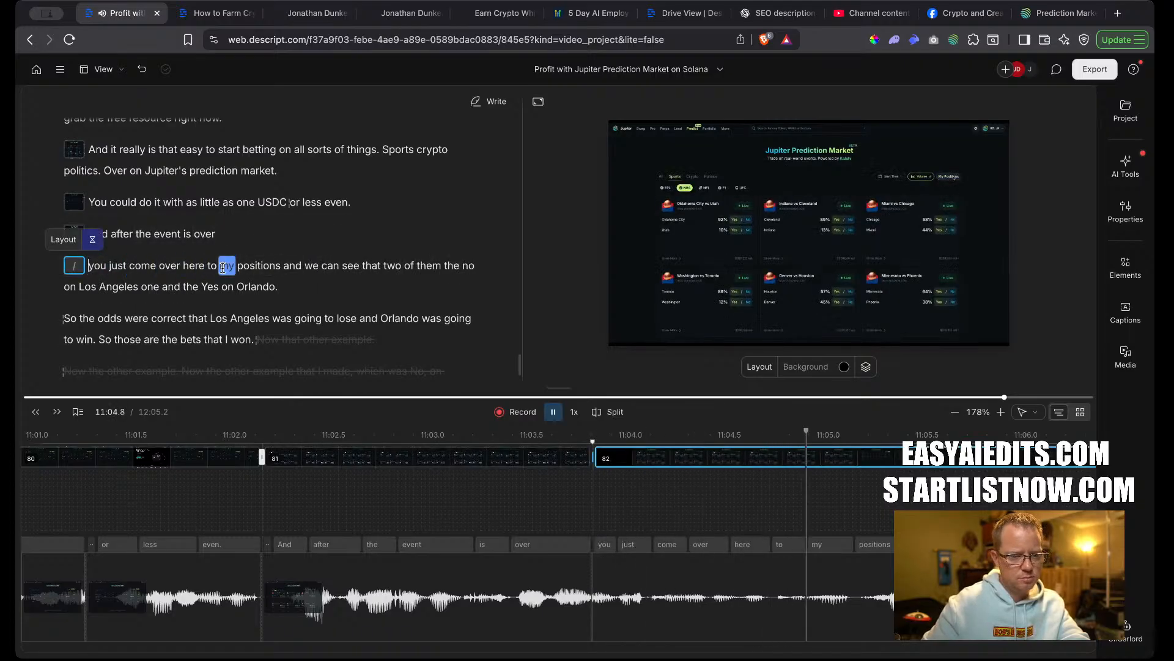
Correct "my positions" to "My Positions" in the scene that opens with "you just come over here".
key(space)
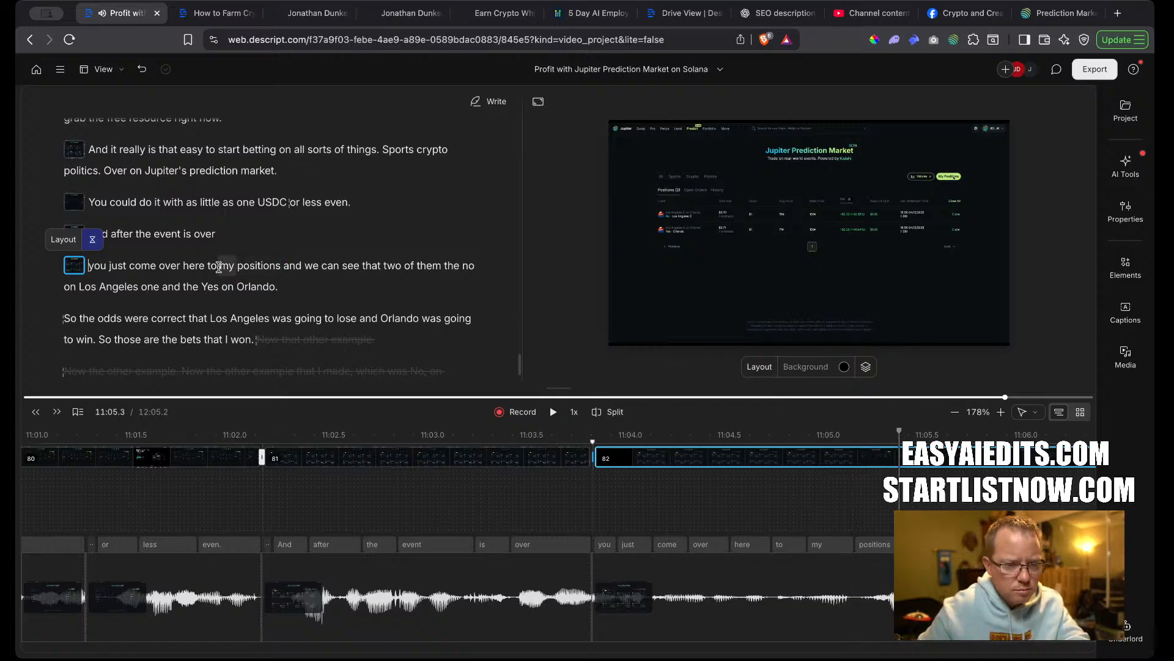
drag(220, 265, 282, 267)
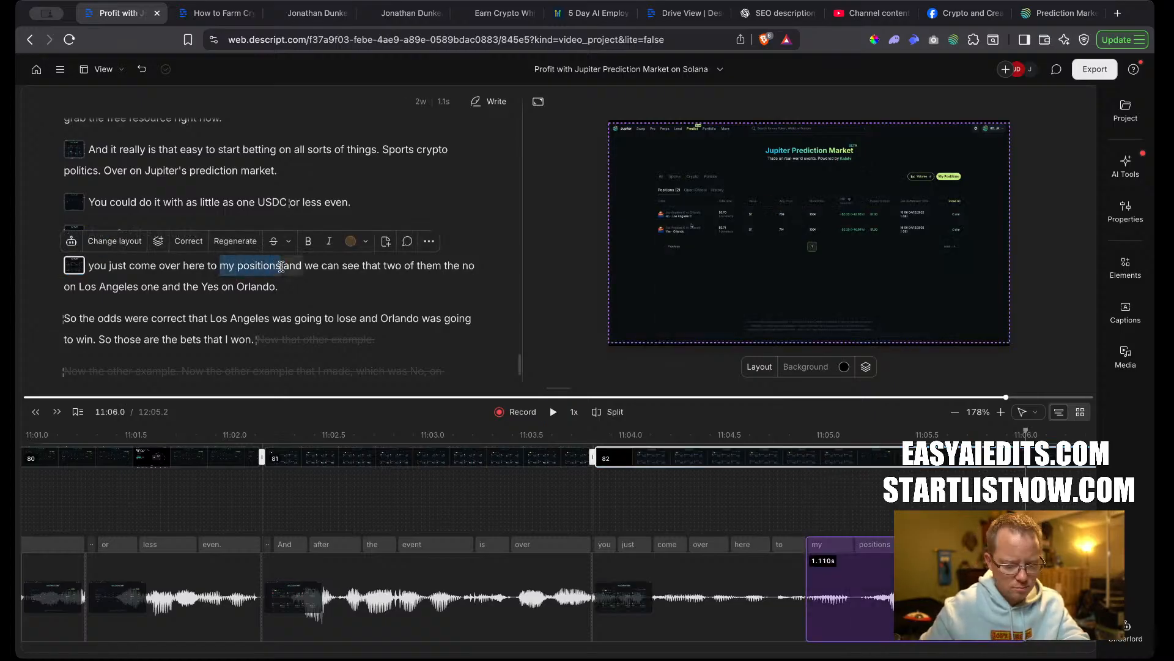
key(c)
key(BackSpace)
text(My p)
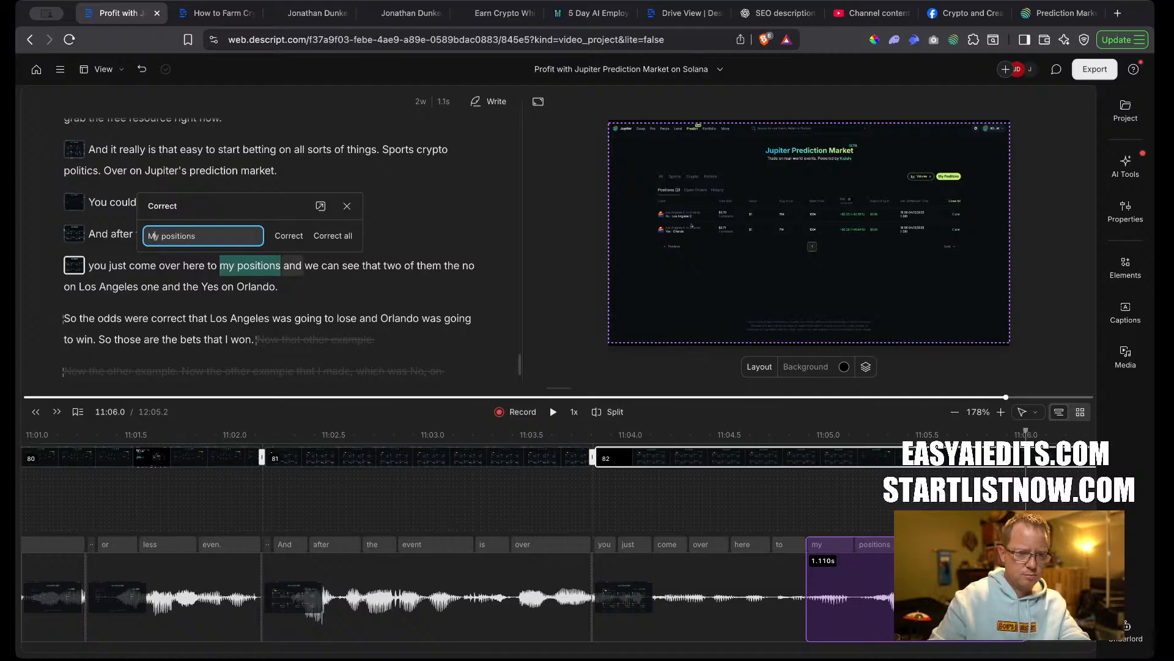
text(P)
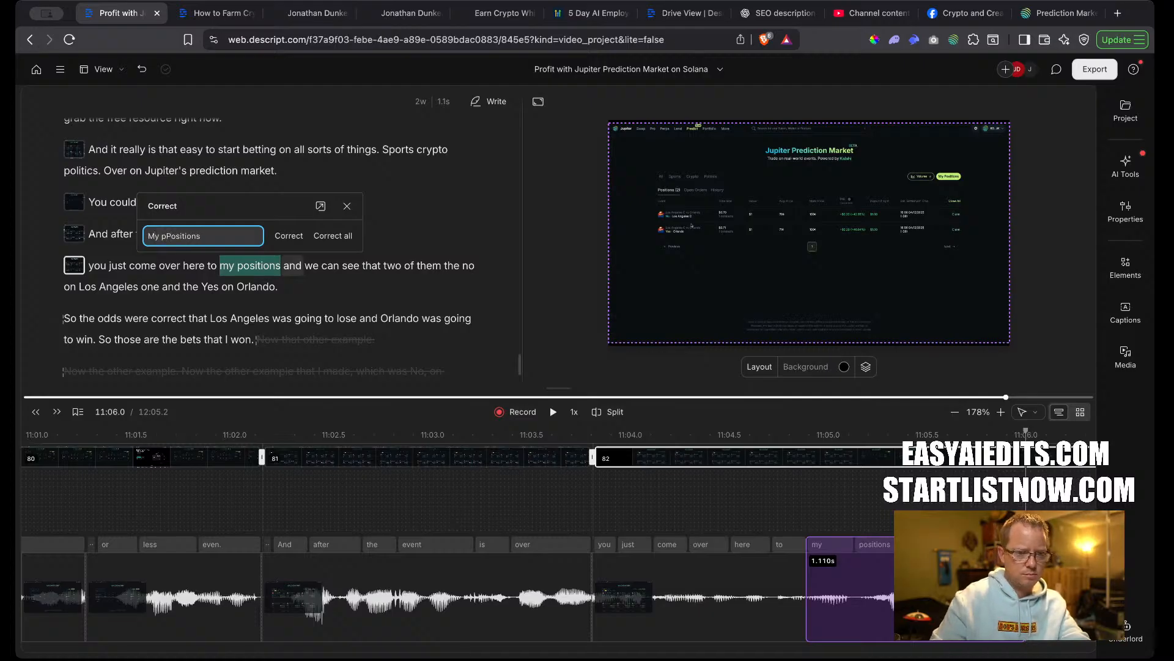
key(BackSpace)
key(Return)
Cut about 0.8 s of silence between "Yes on Orlando." and "So the odds were correct".
key(space)
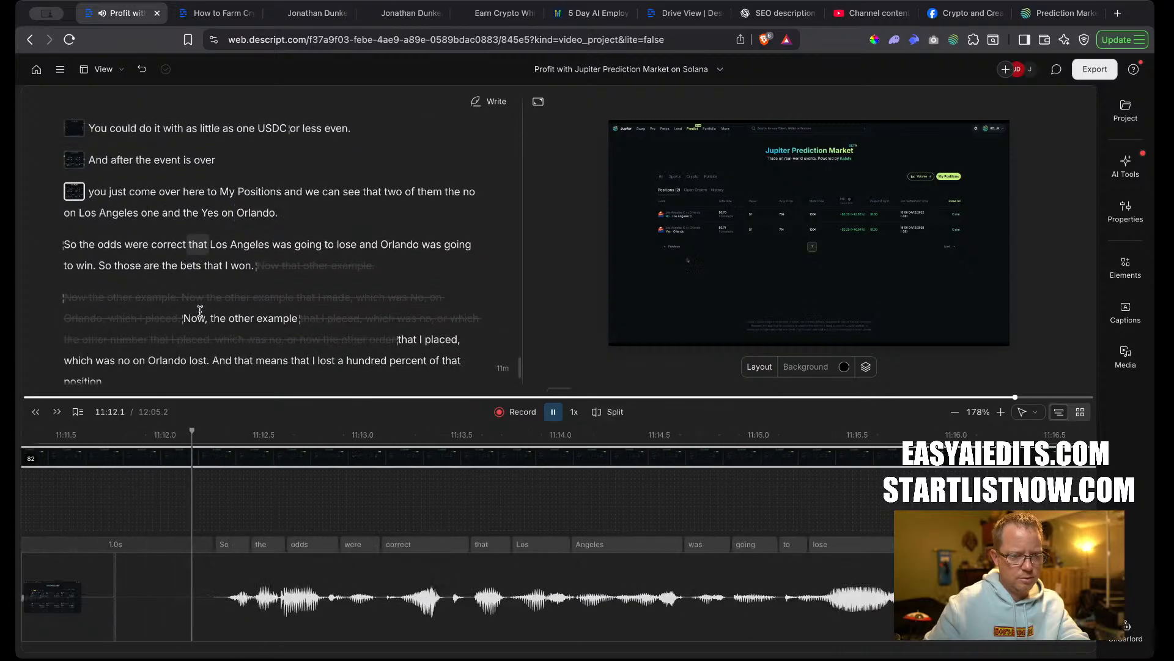
key(space)
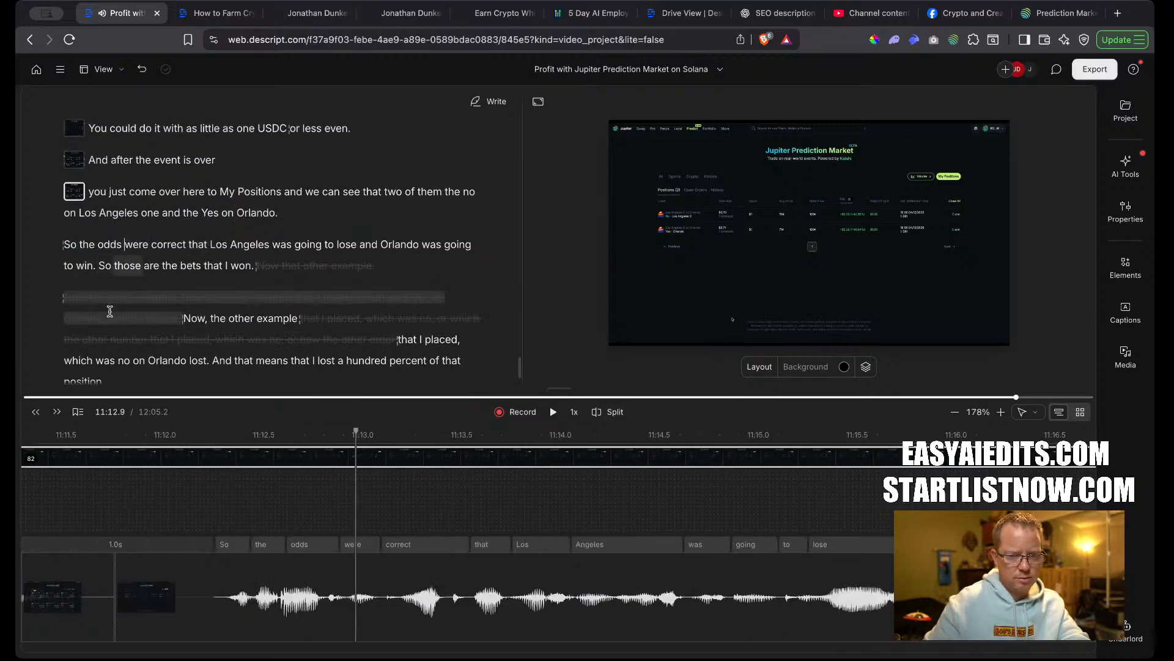
scroll(202, 629, left, 5)
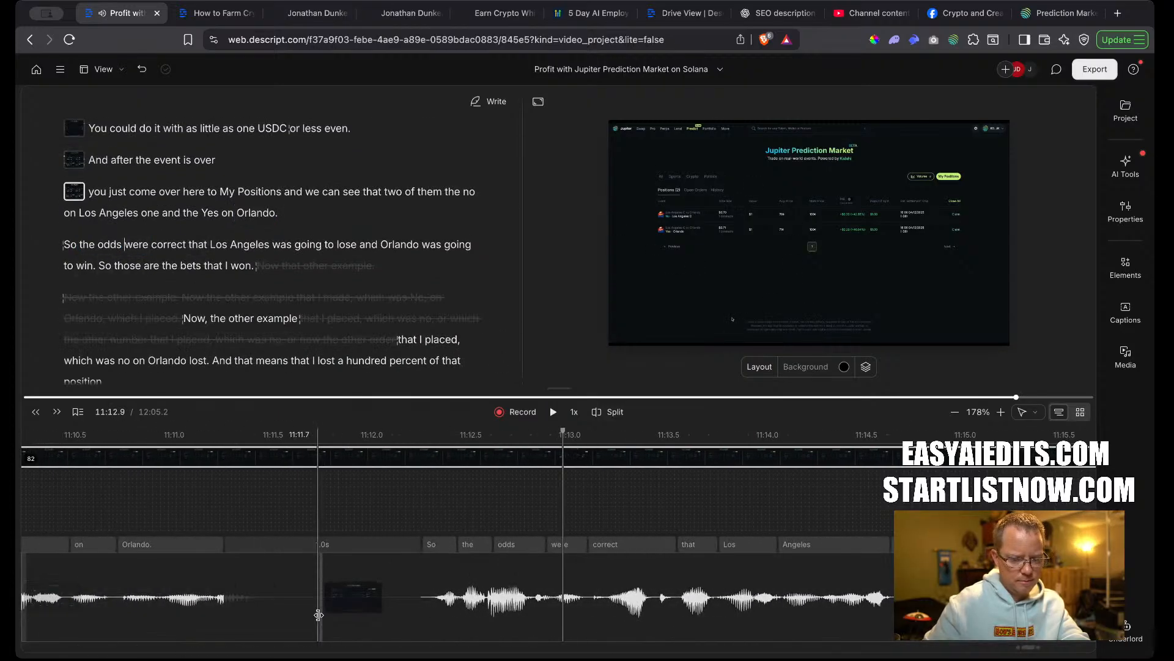
drag(252, 609, 353, 613)
click(352, 613)
Delete the struck-through "Now that other example.", join the following paragraph to "So those are the bets that I won." and review the Orlando passage.
key(space)
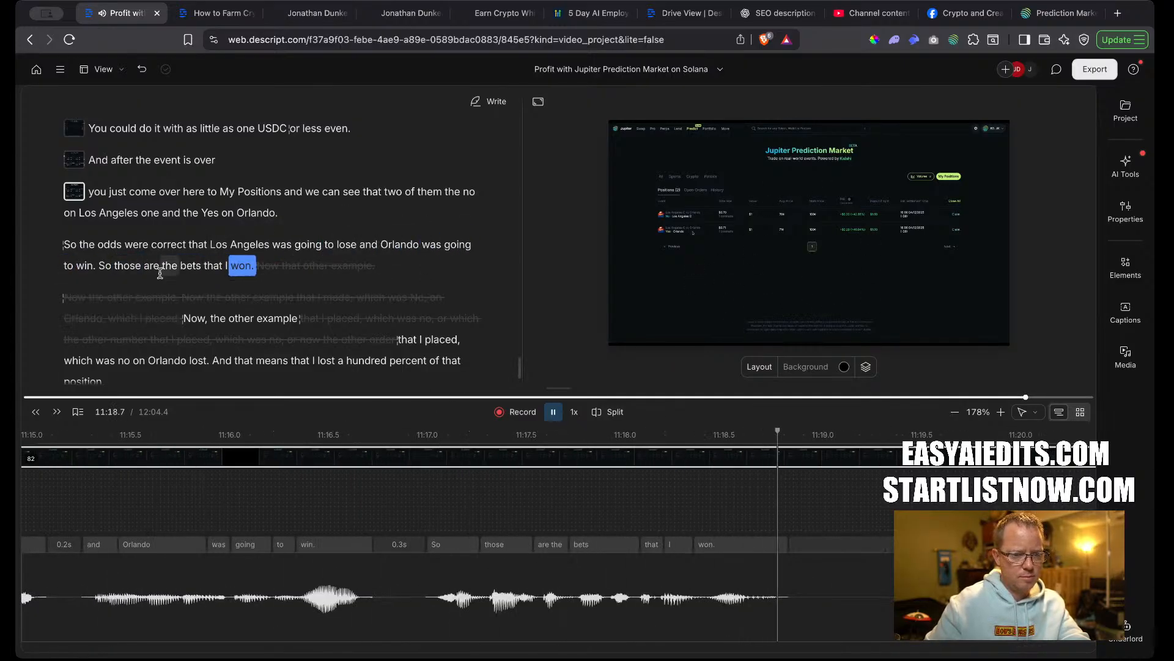
key(space)
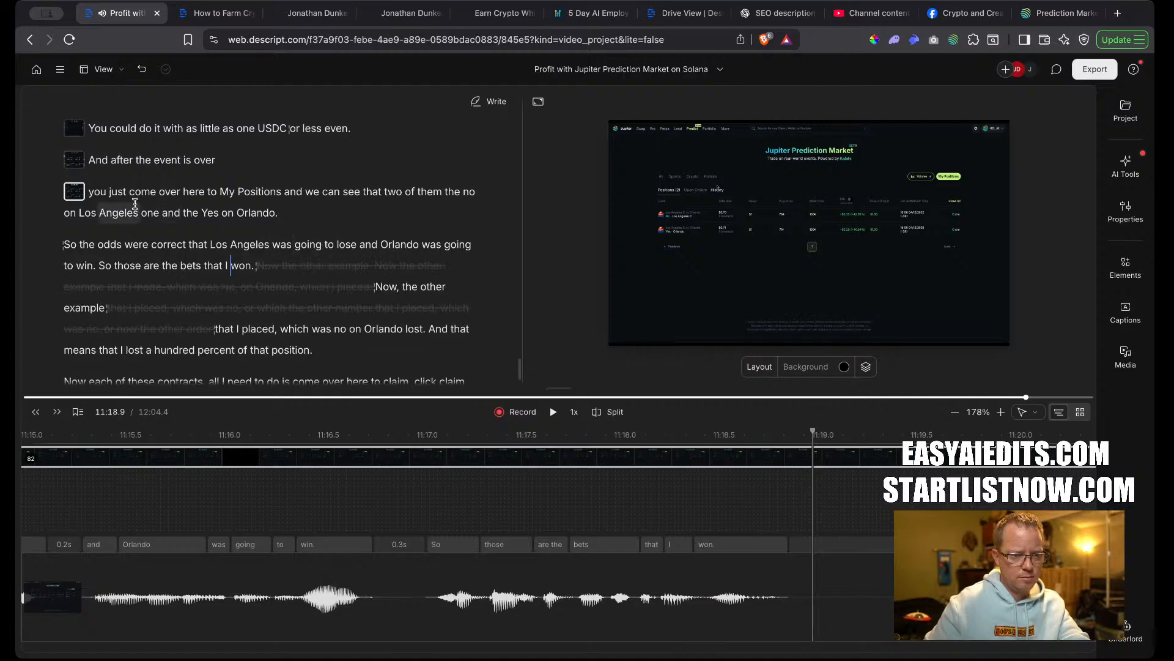
key(space)
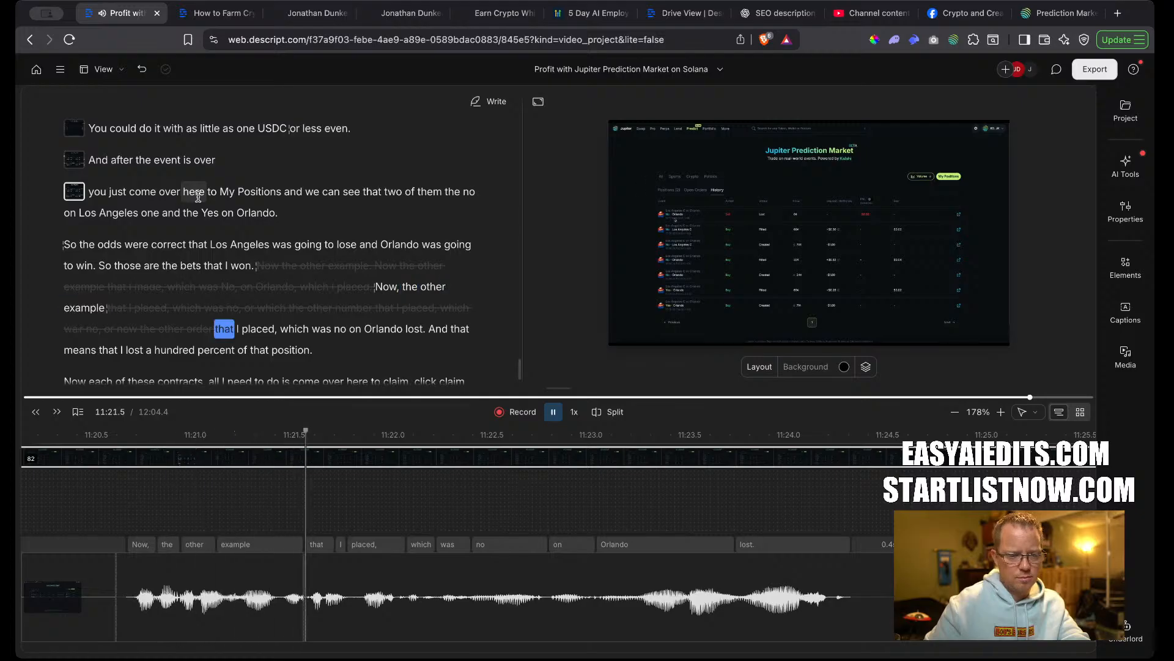
key(space)
scroll(153, 159, up, 1)
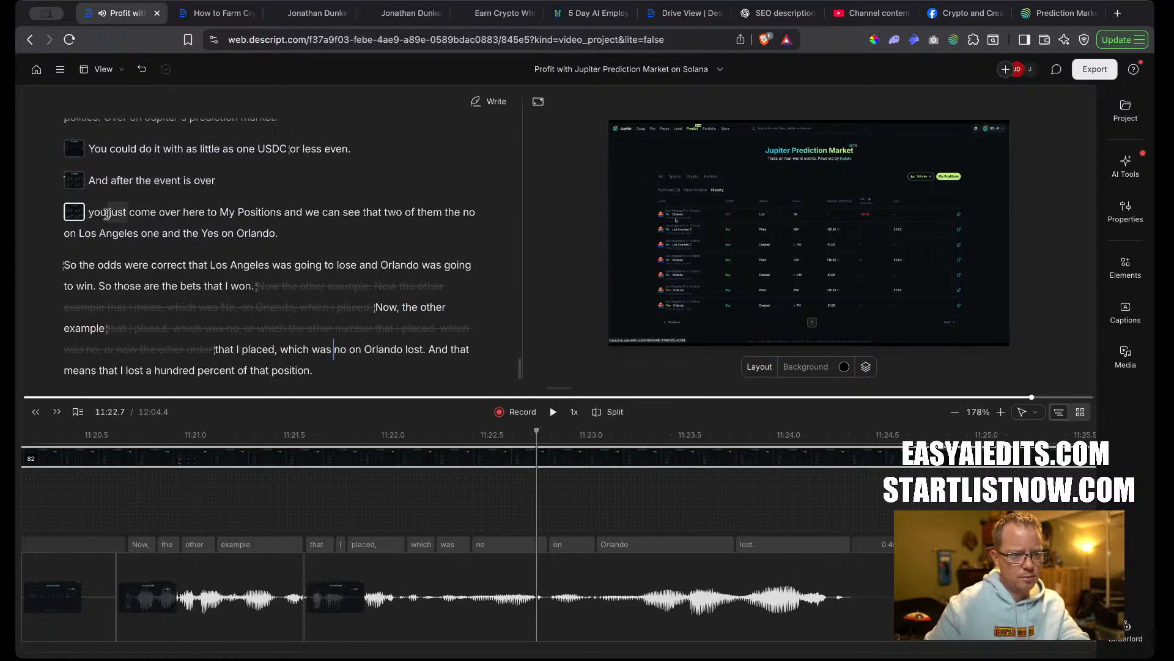
key(space)
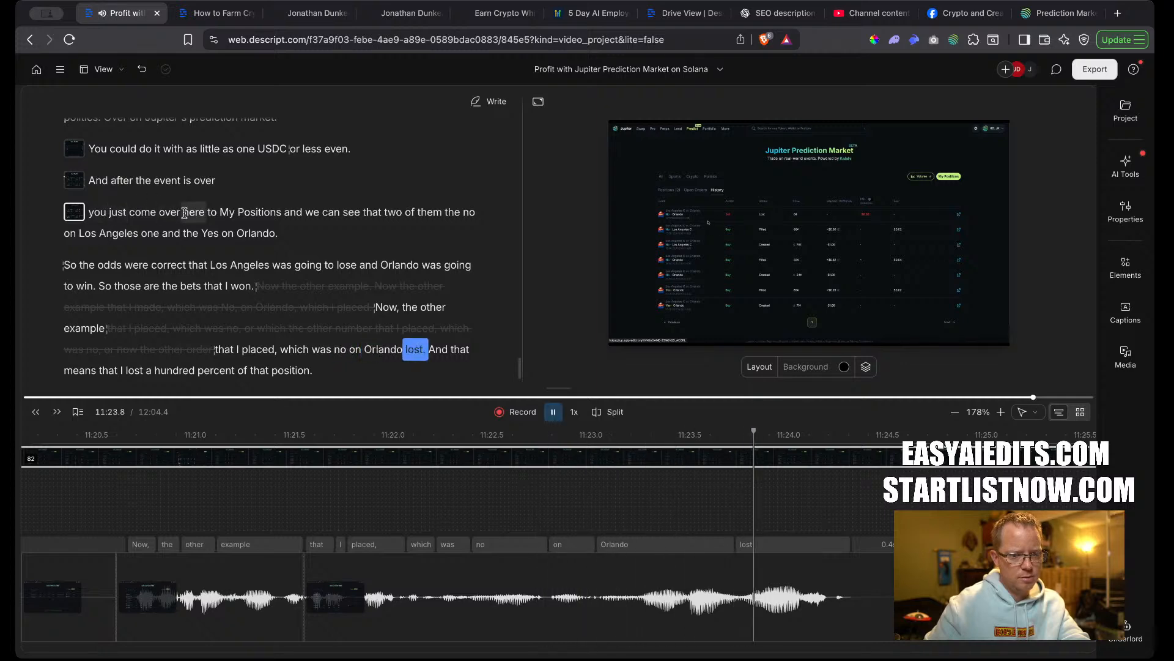
key(space)
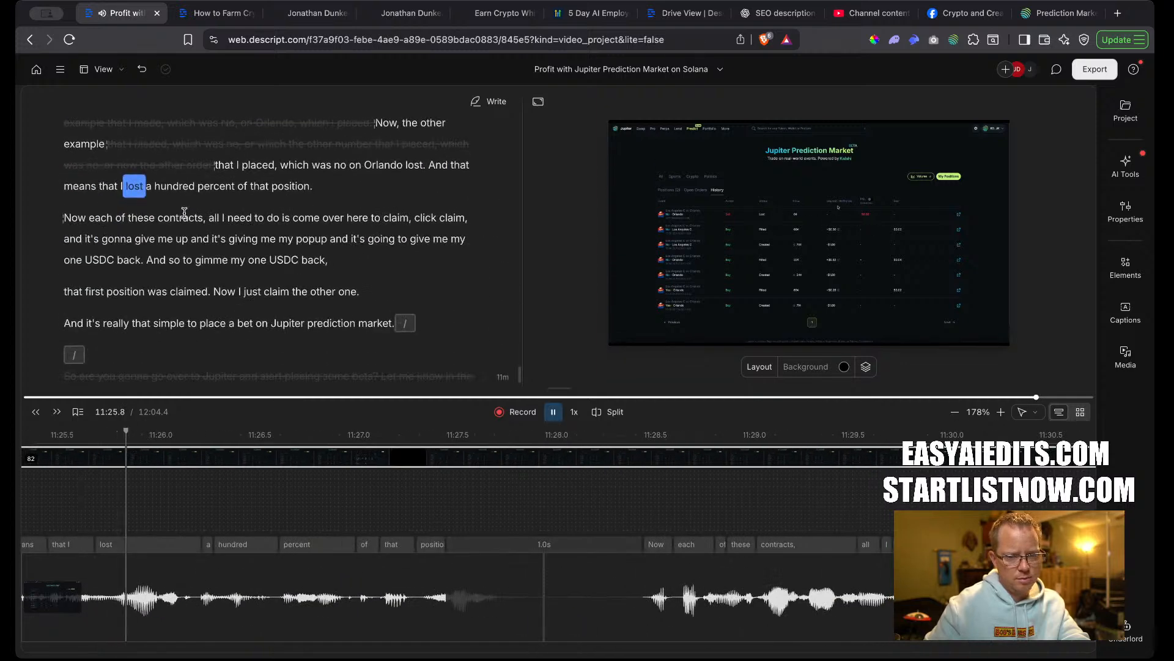